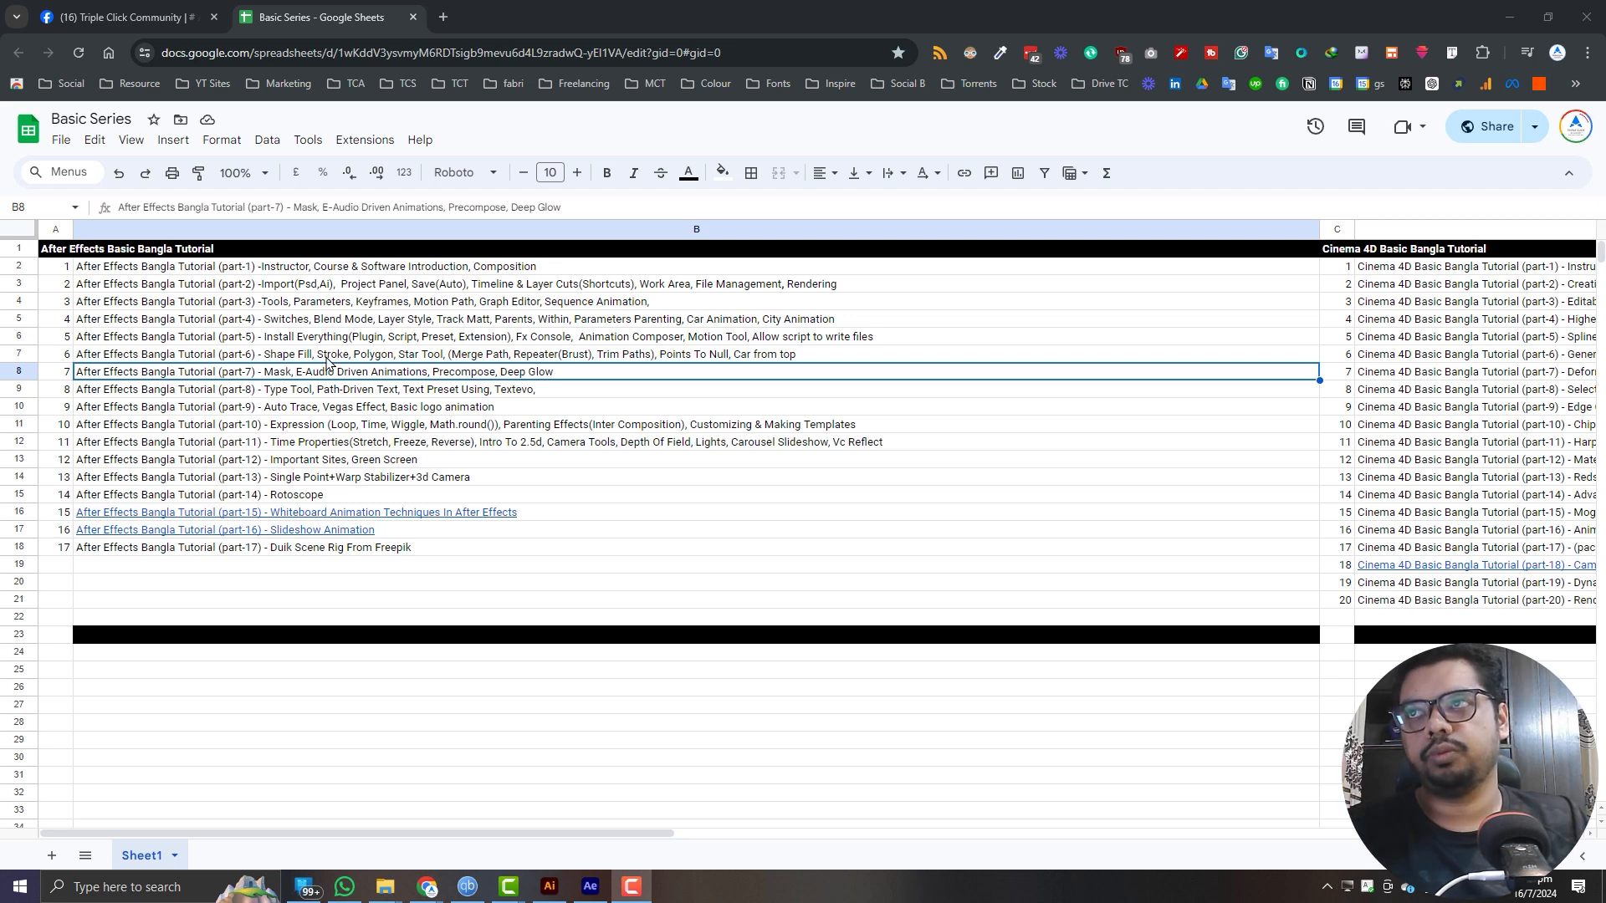
pyautogui.click(327, 359)
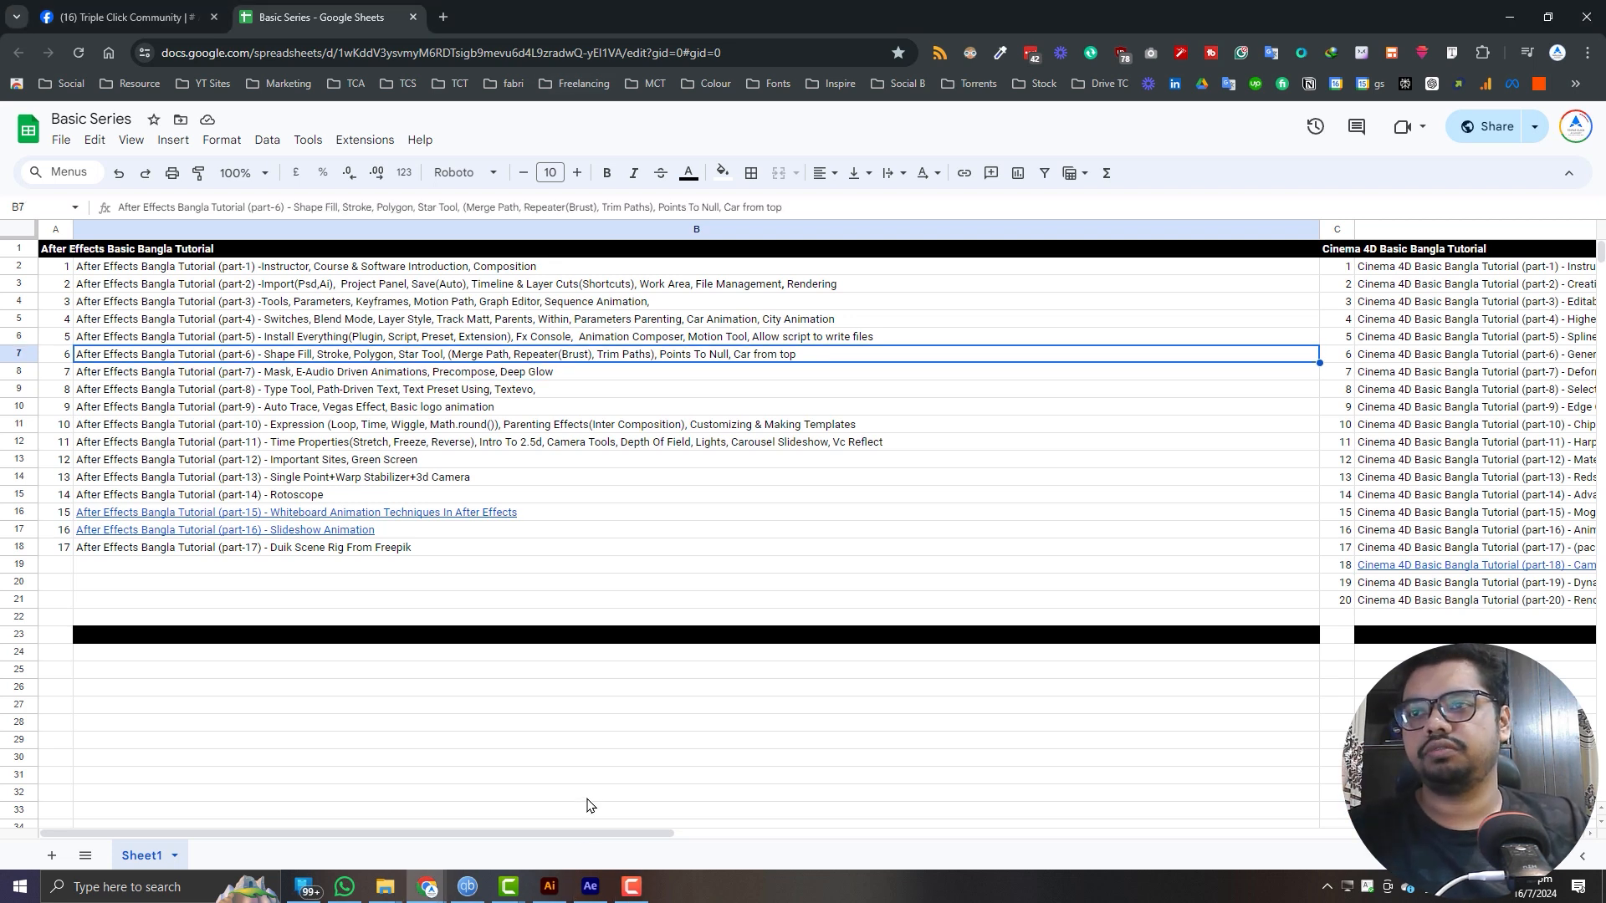
pyautogui.moveTo(341, 8); pyautogui.dragTo(0, 101)
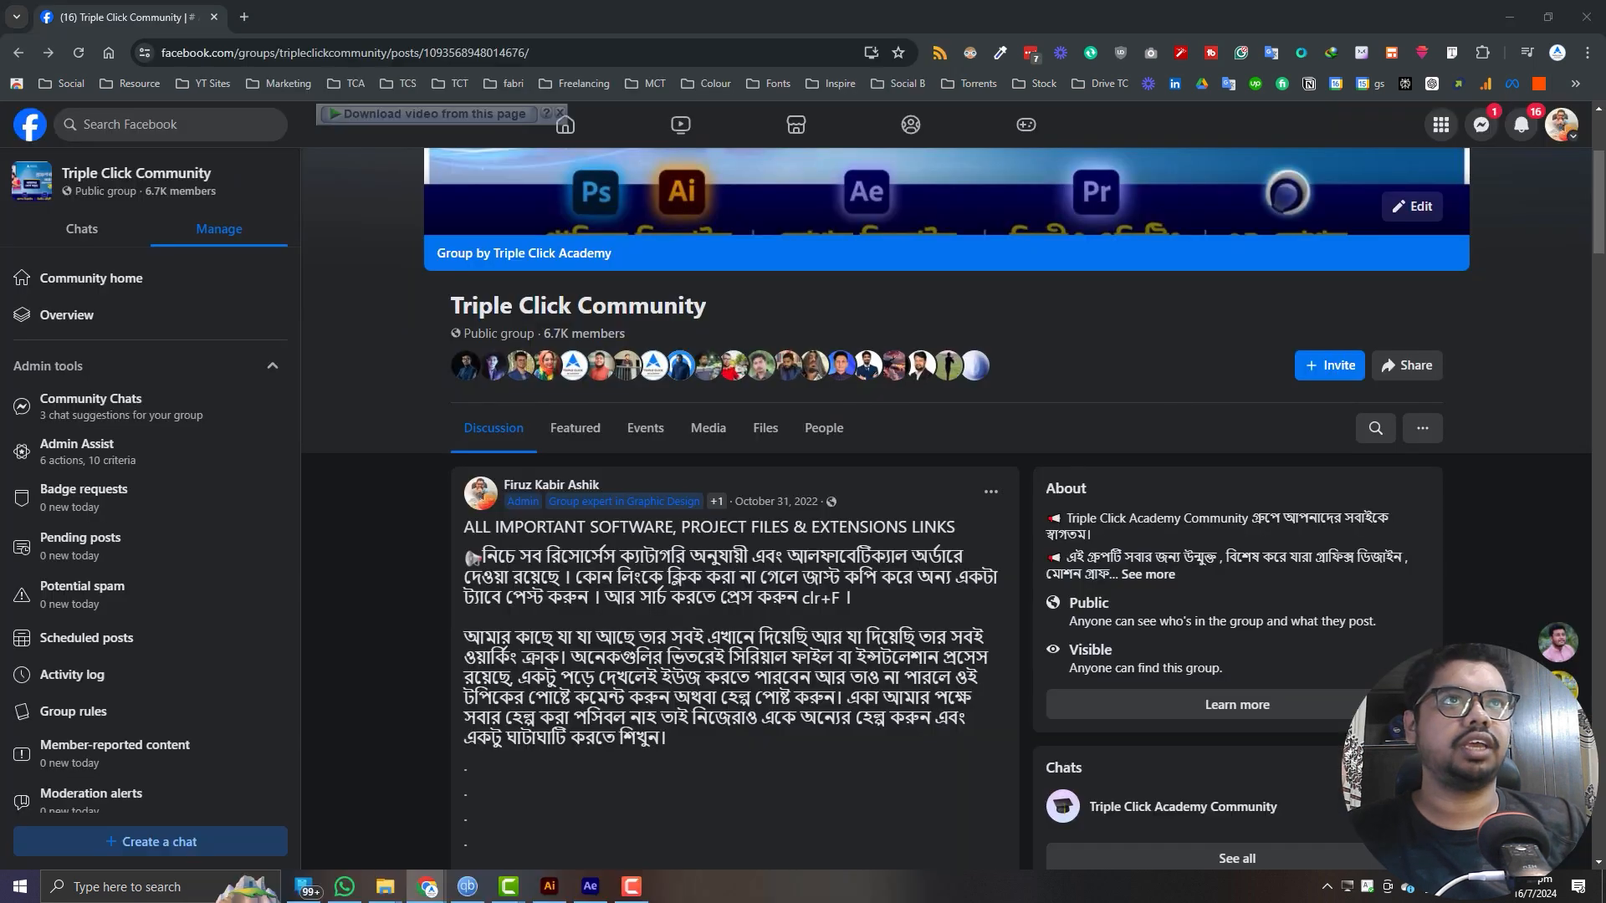
# - Switch to After Effects and draw a rectangle about 328 × 264 px in the left half of the empty C6 composition
pyautogui.click(590, 886)
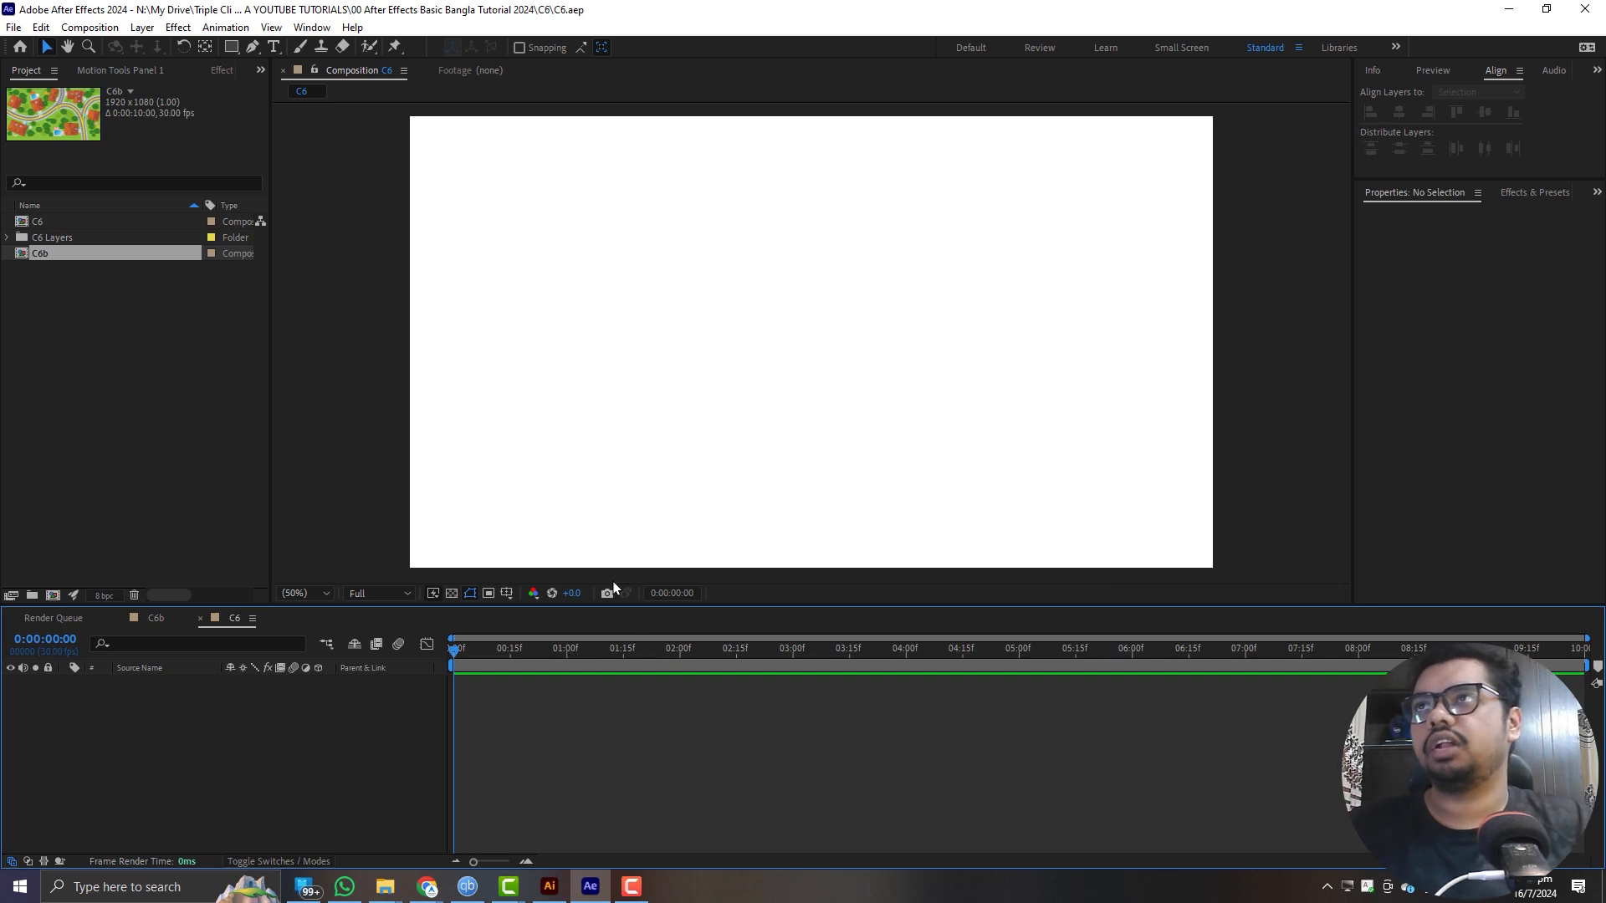
pyautogui.click(231, 47)
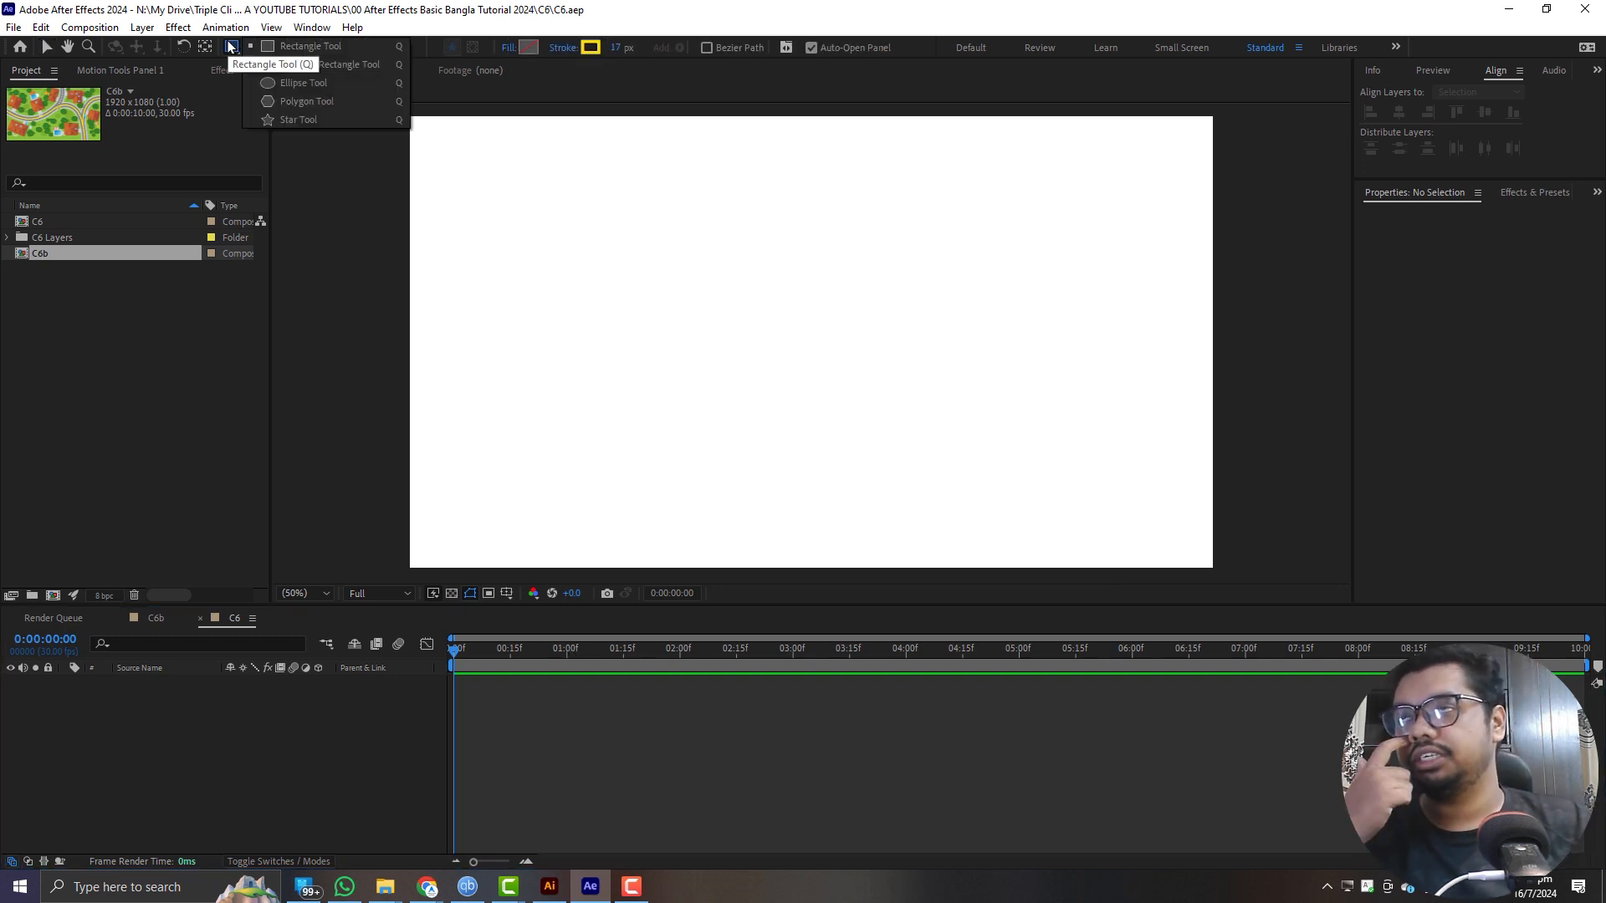
pyautogui.click(307, 52)
pyautogui.moveTo(518, 247); pyautogui.dragTo(659, 358)
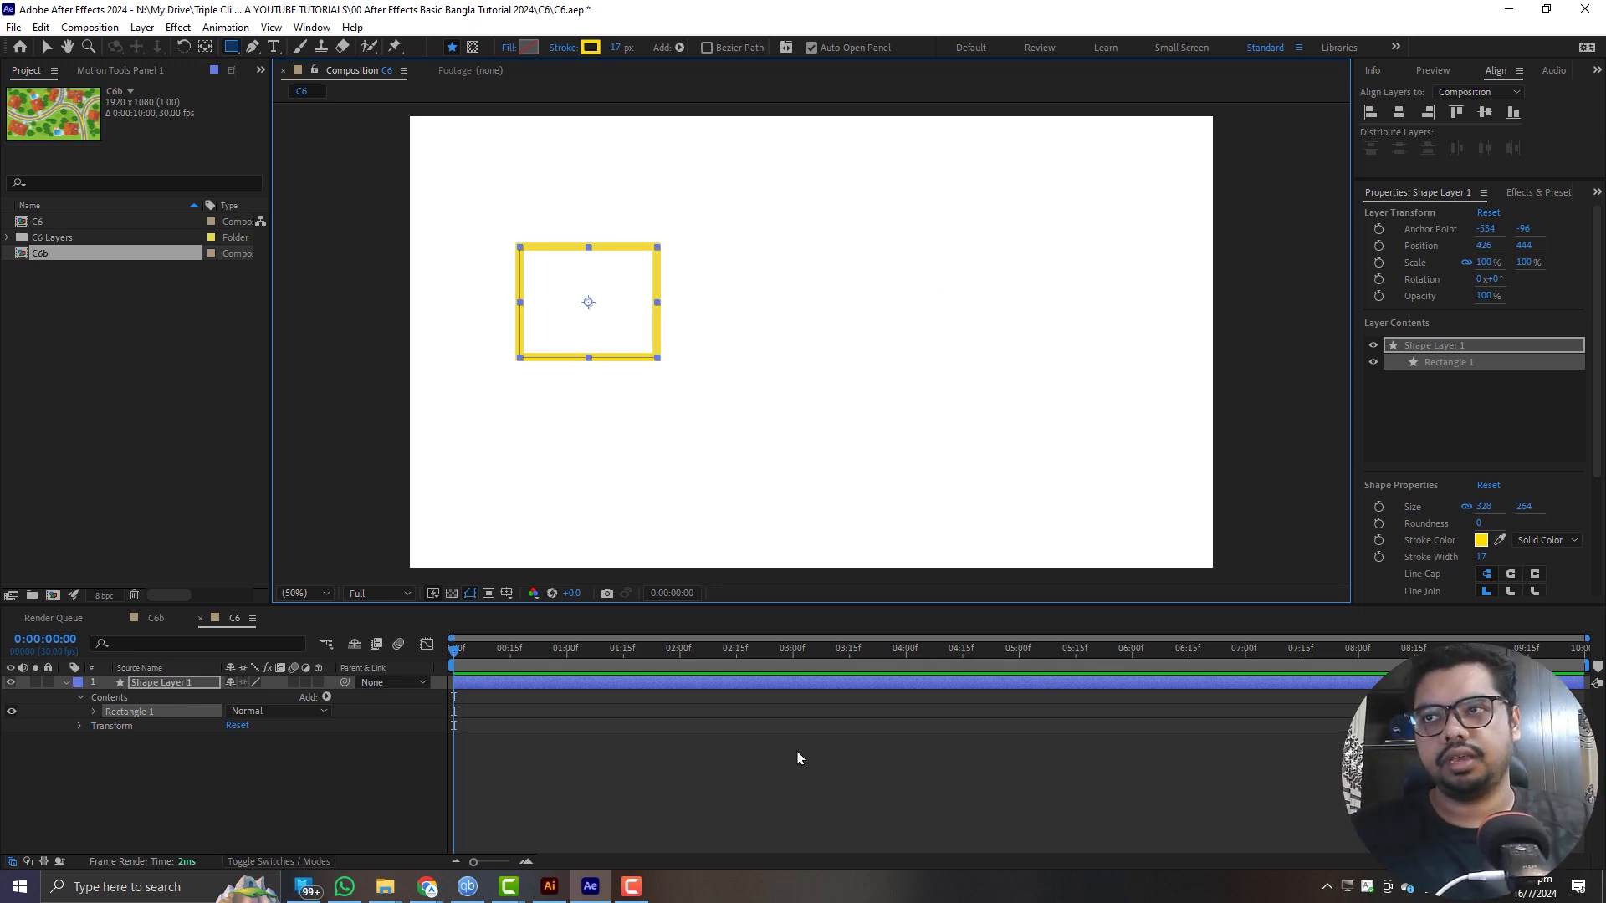
# - Draw a second rectangle about 206 × 206 px inside the same shape layer, delete it, and deselect everything
pyautogui.moveTo(830, 272); pyautogui.dragTo(917, 358)
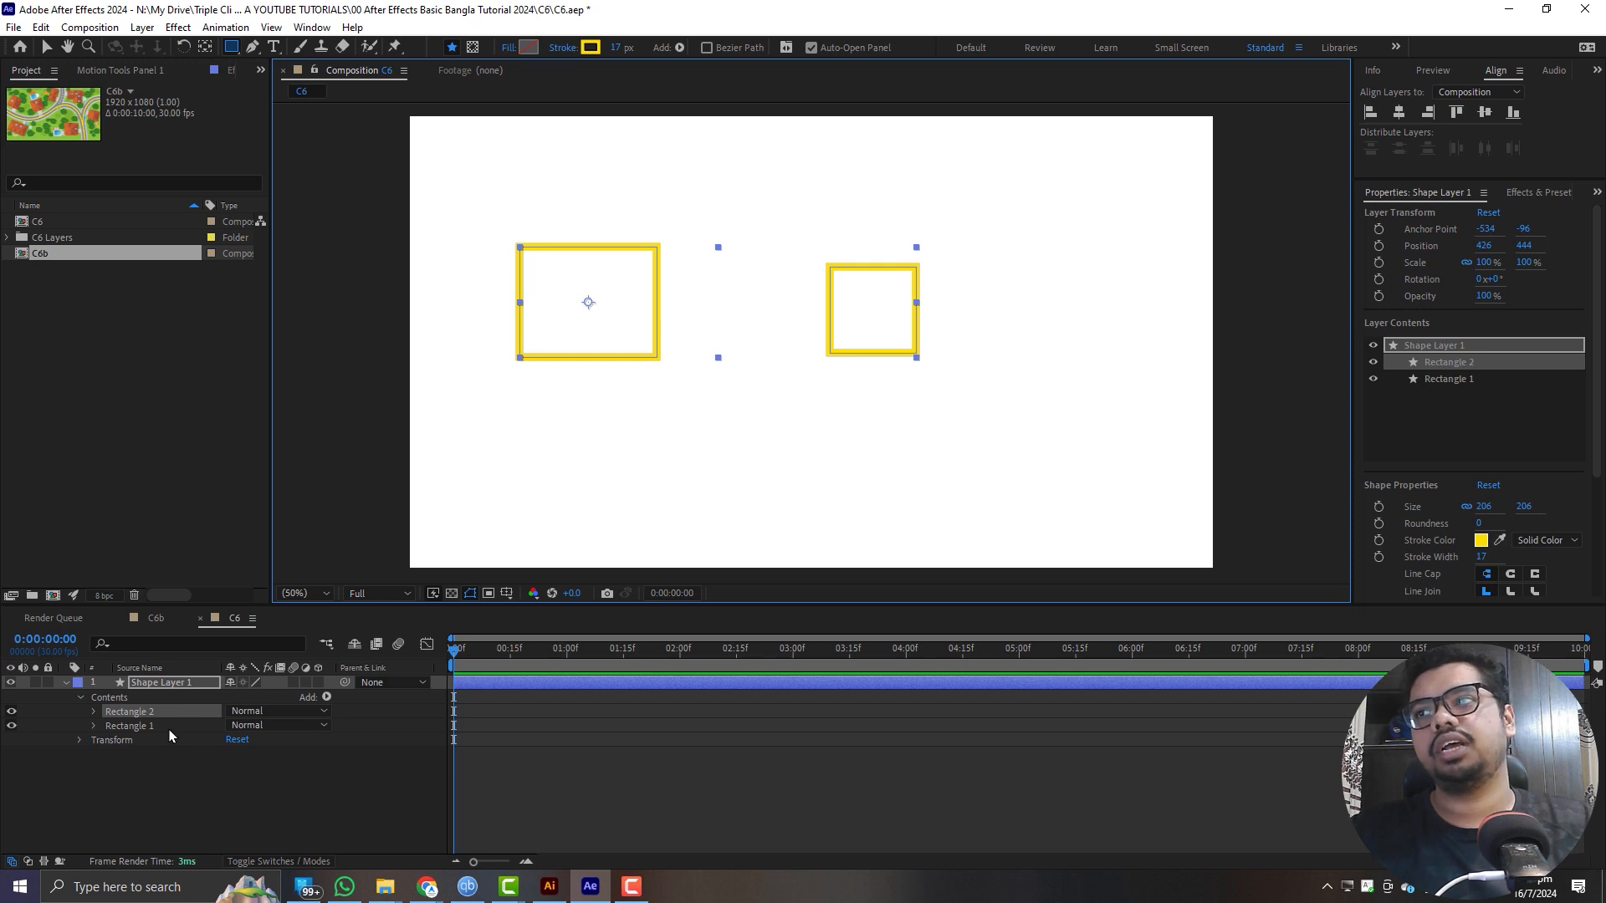
pyautogui.press('Delete')
pyautogui.click(937, 817)
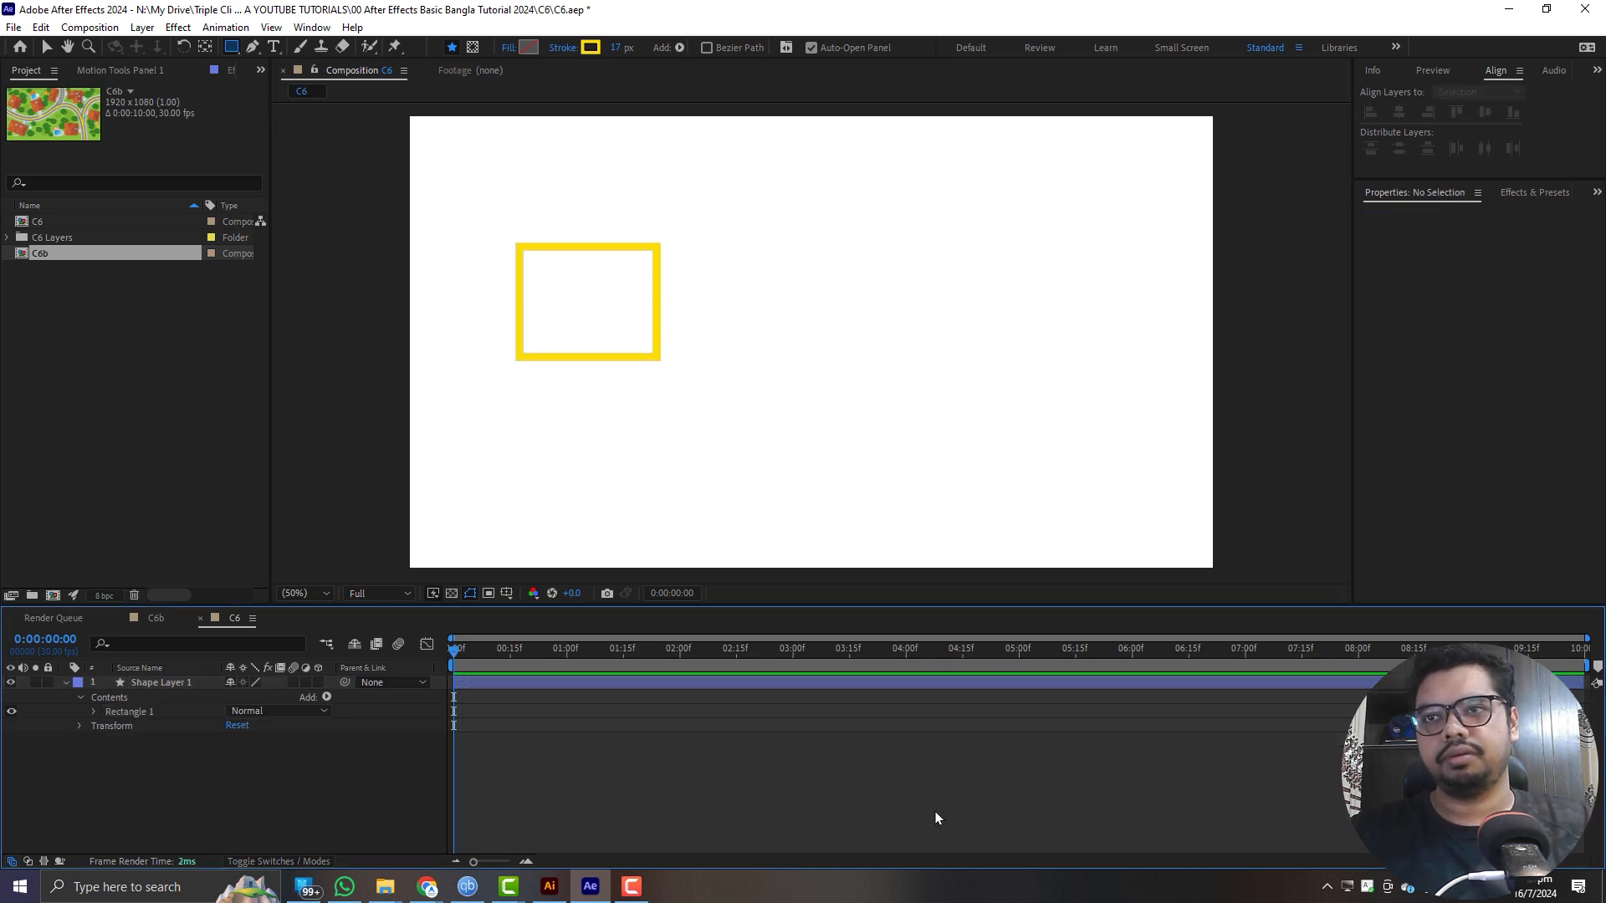
# - With nothing selected, draw a rectangle about 388 × 378 px on its own shape layer and delete that layer
pyautogui.moveTo(891, 258); pyautogui.dragTo(1054, 416)
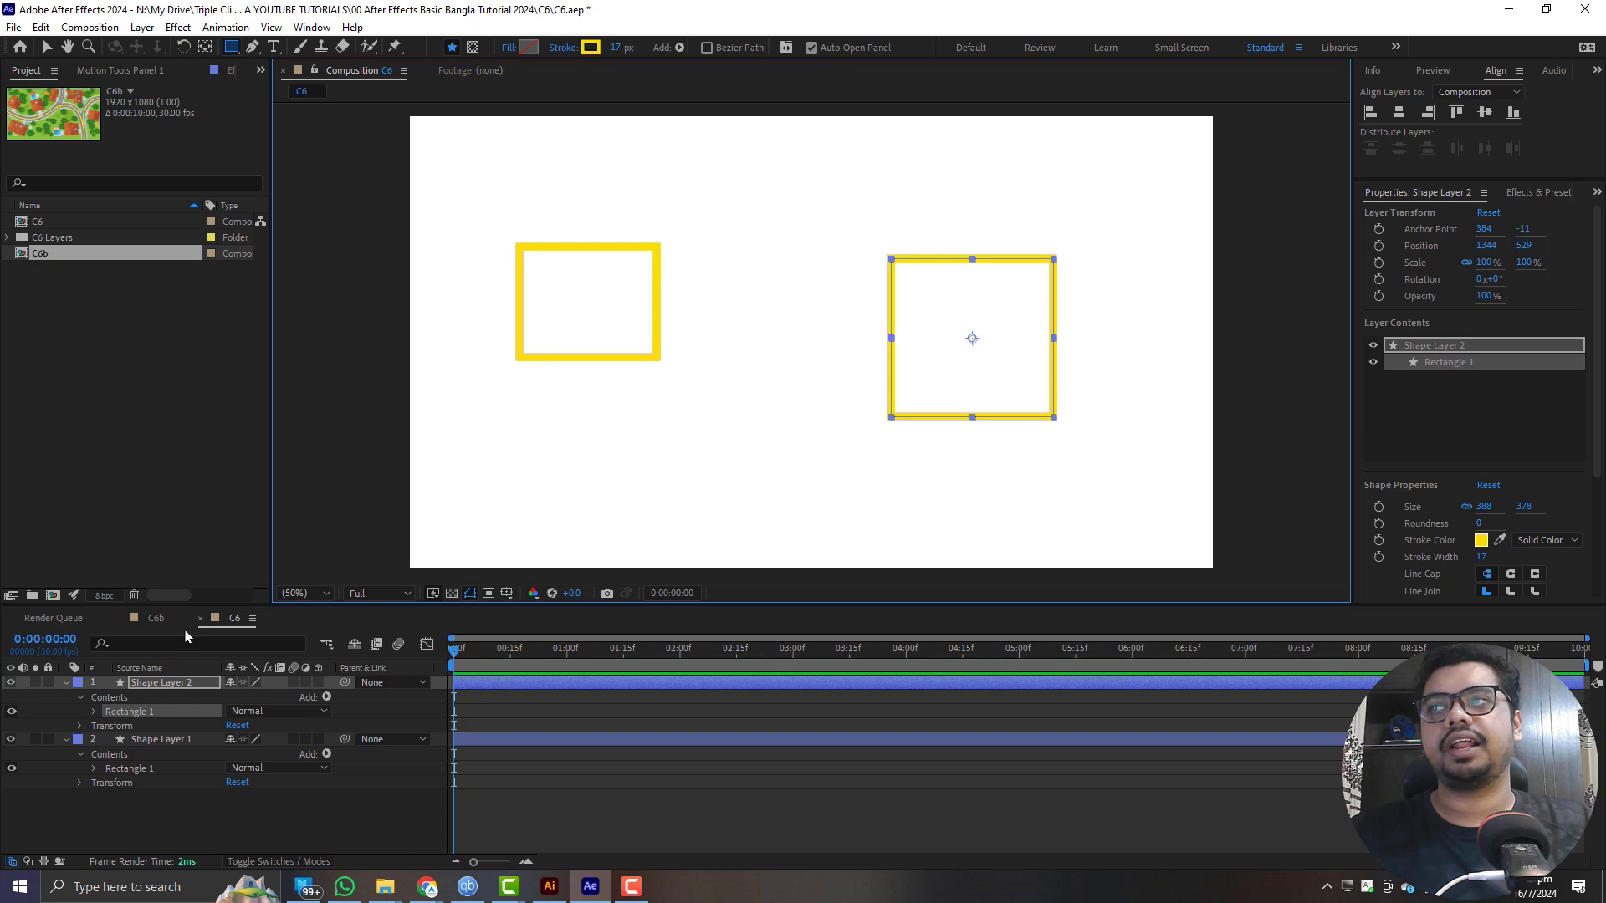
pyautogui.click(201, 683)
pyautogui.press('Delete')
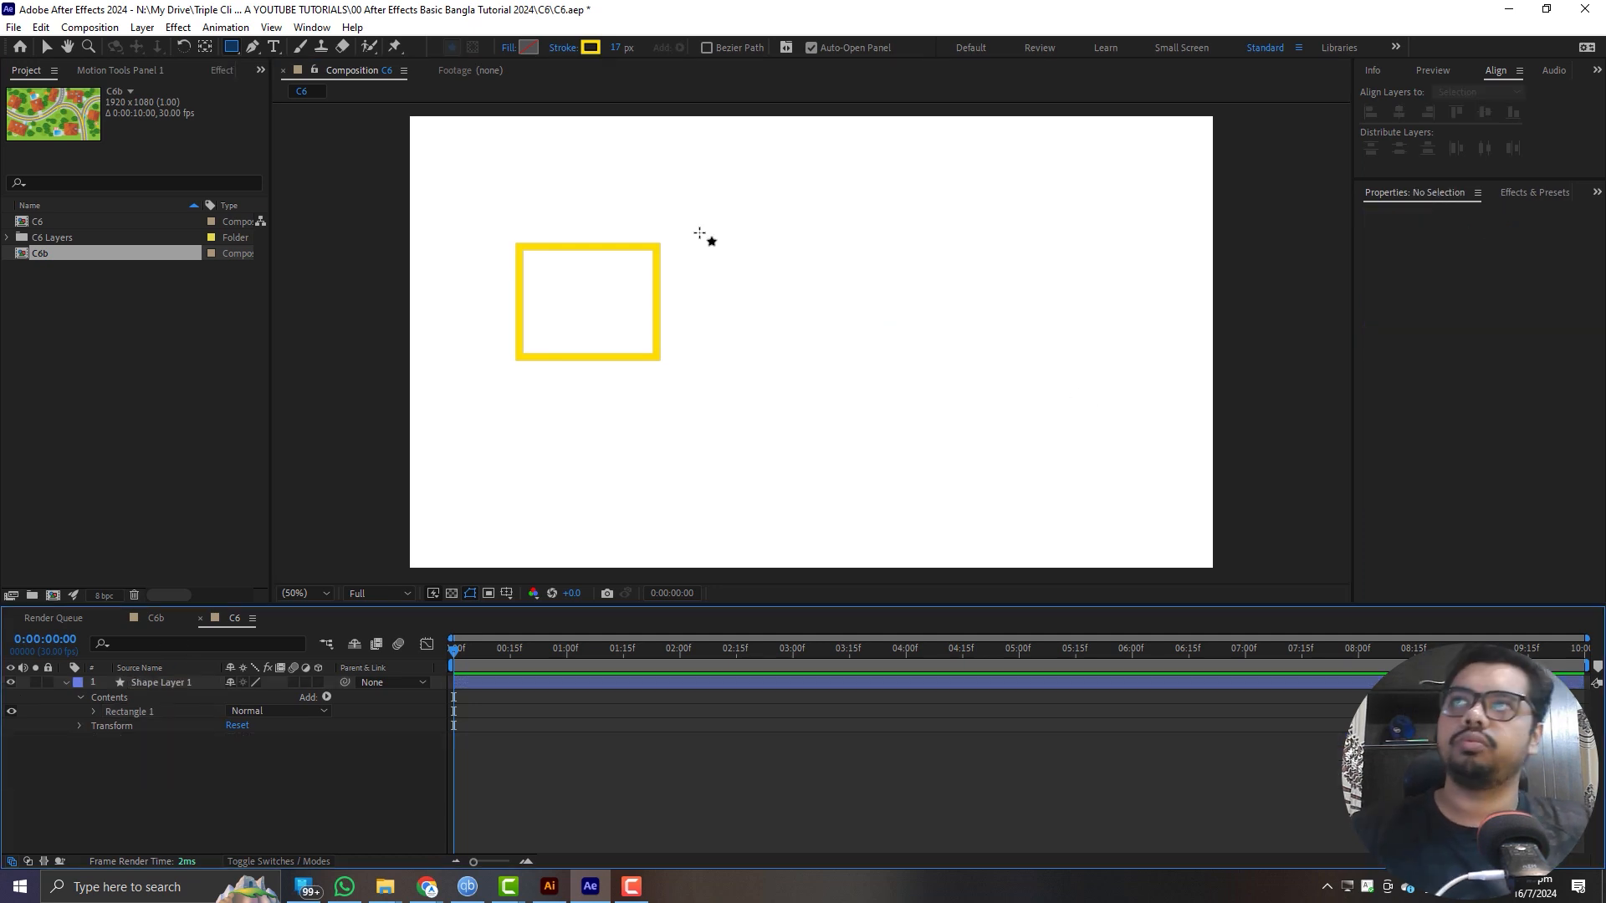
# - Try drawing a freeform rectangle and a proportional square about 314 × 314 px beside the first rectangle, removing each one
pyautogui.moveTo(825, 237); pyautogui.dragTo(1093, 341)
pyautogui.hotkey('ctrl', 'z')
pyautogui.hotkey('ctrl', 'z')
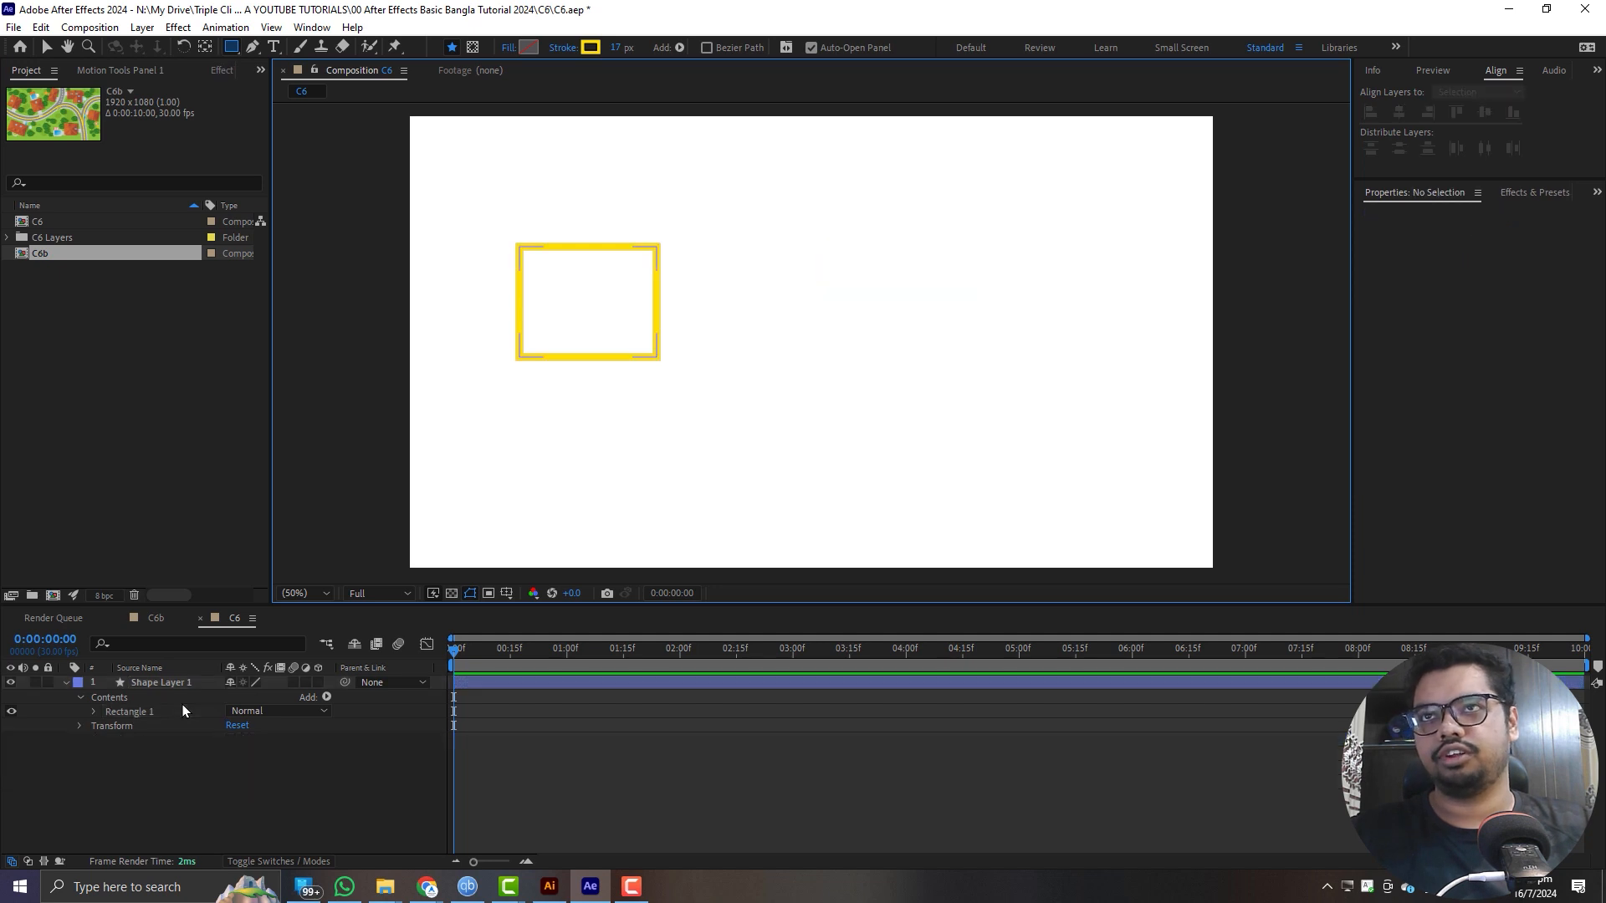
pyautogui.click(584, 785)
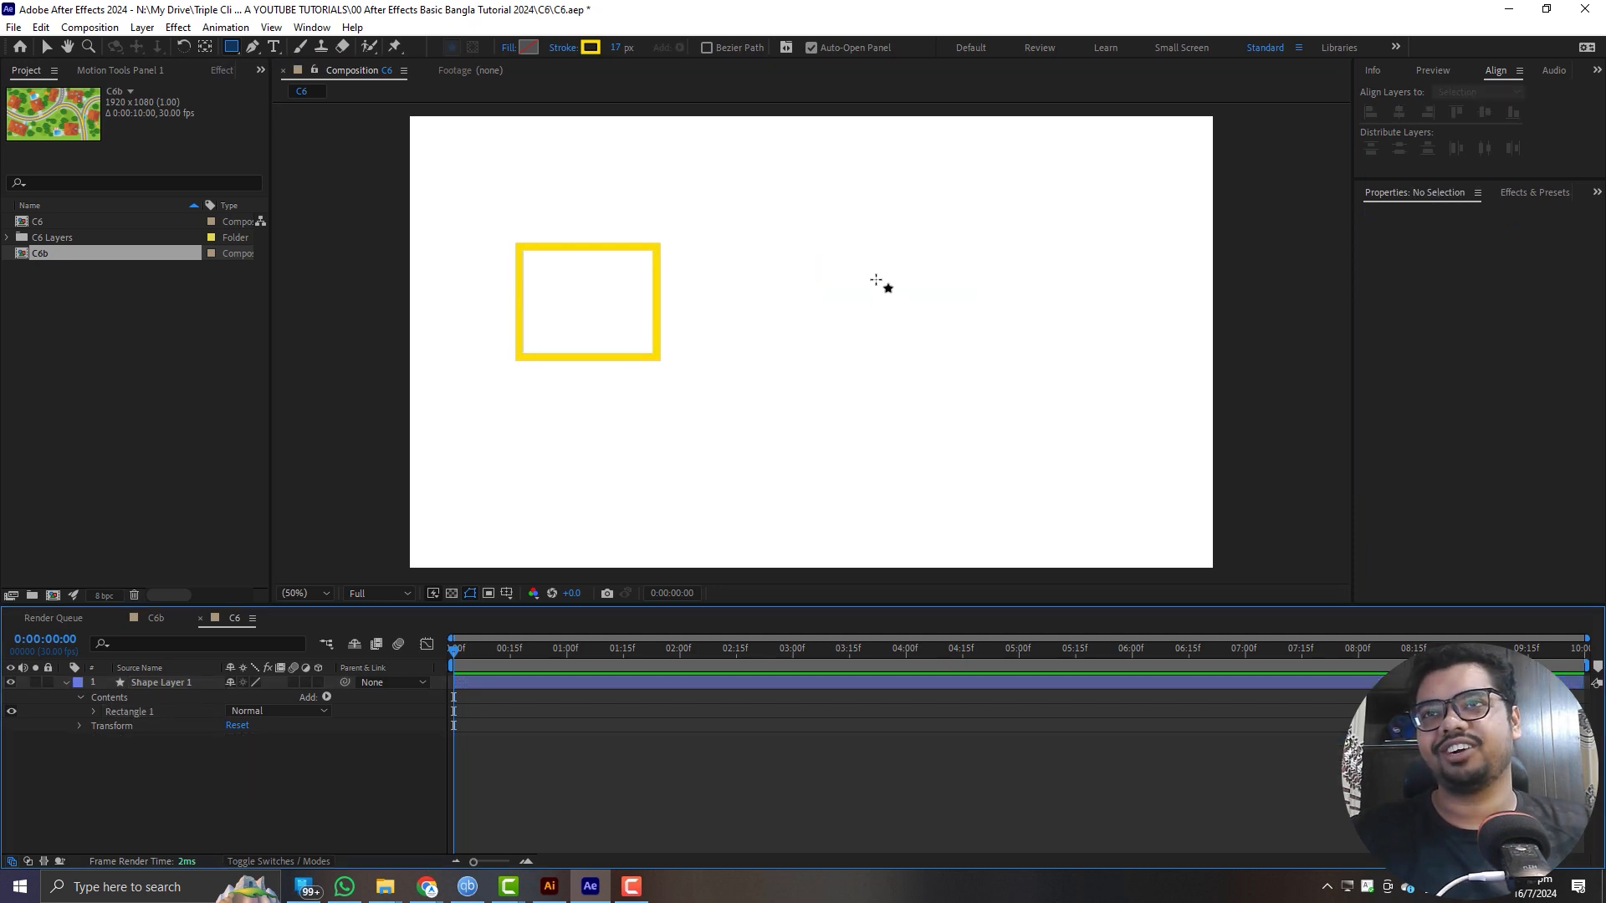
pyautogui.moveTo(911, 235); pyautogui.dragTo(1044, 323)
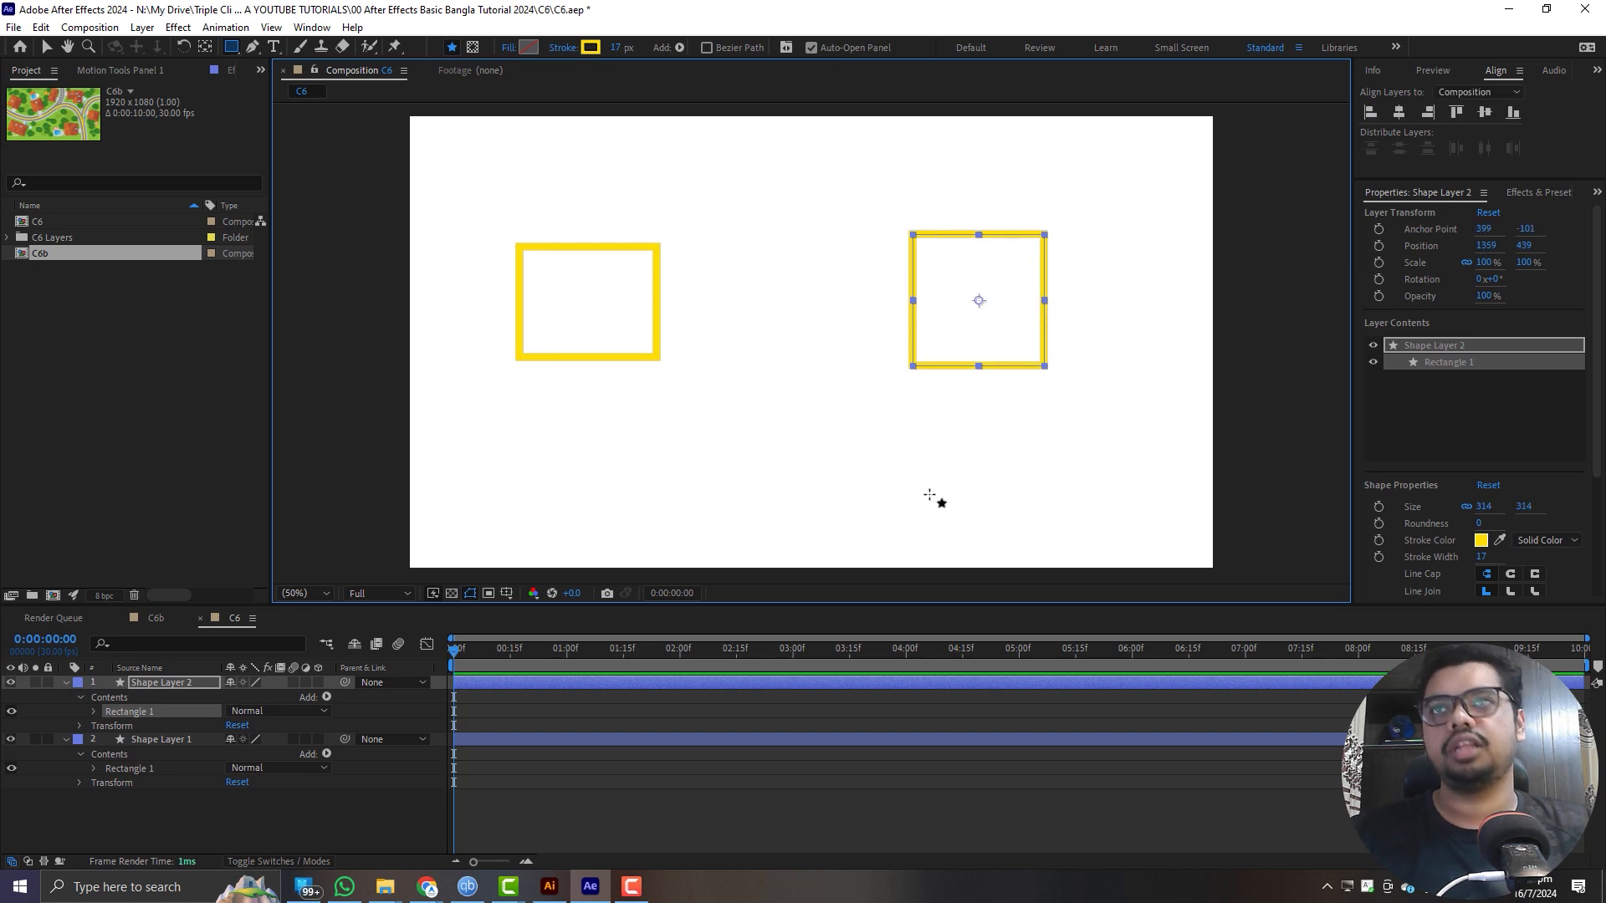
pyautogui.press('Delete')
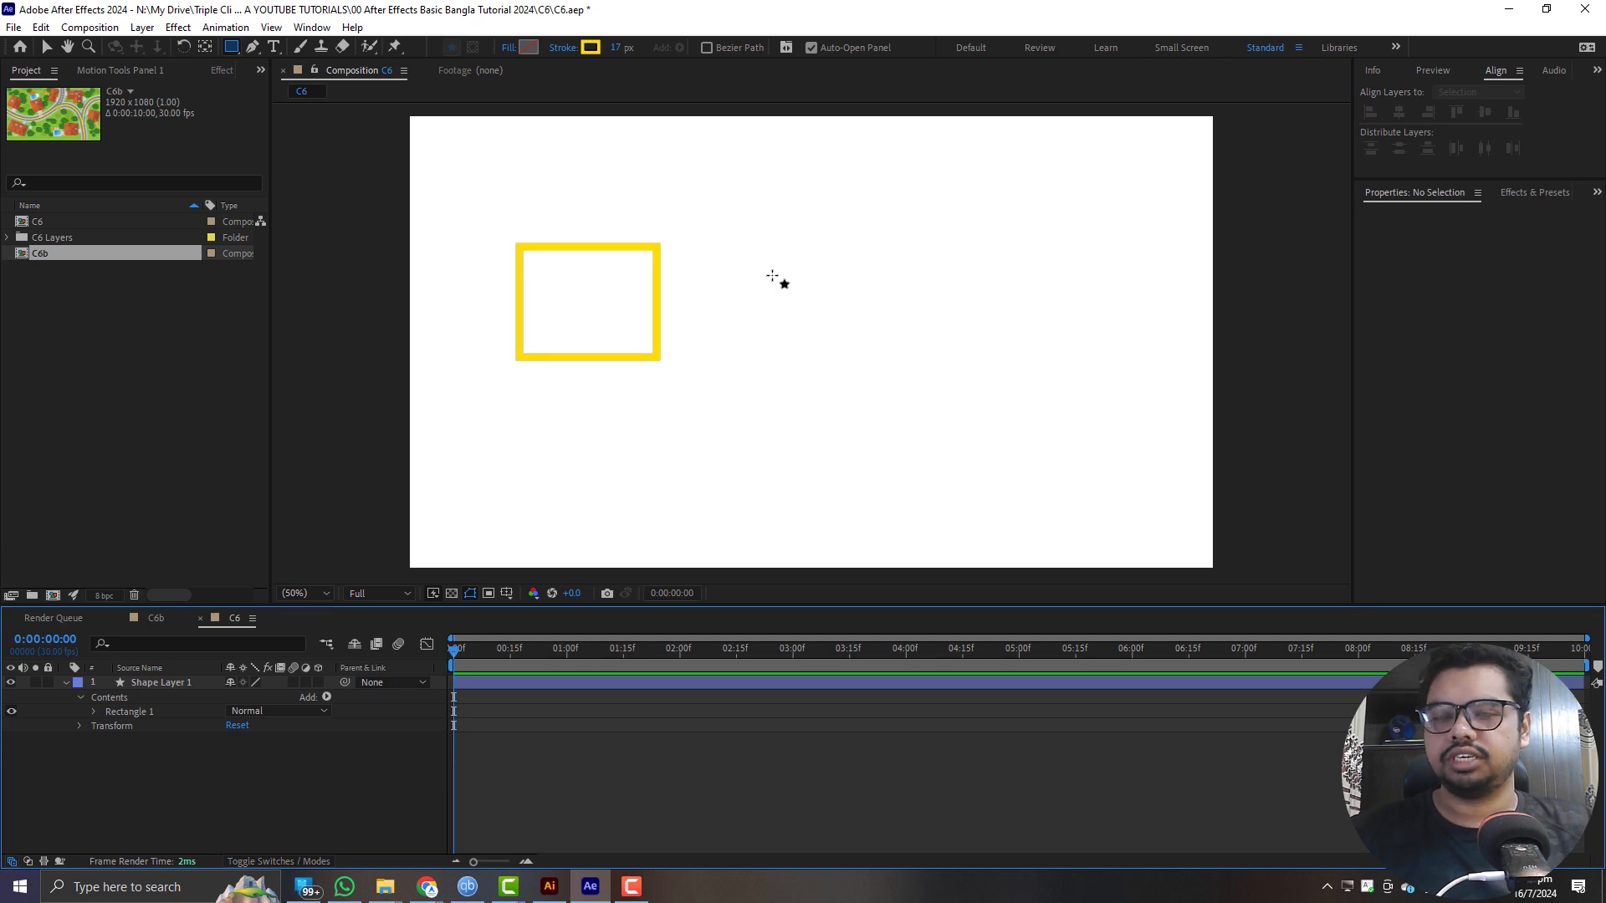
# - Draw a square centred at about 1200, 376 on a new shape layer, undoing the extra rectangle added below it
pyautogui.moveTo(911, 273)
pyautogui.mouseDown()
pyautogui.moveTo(1015, 375)
pyautogui.moveTo(939, 300)
pyautogui.moveTo(942, 275)
pyautogui.moveTo(913, 276)
pyautogui.moveTo(985, 346)
pyautogui.mouseUp()
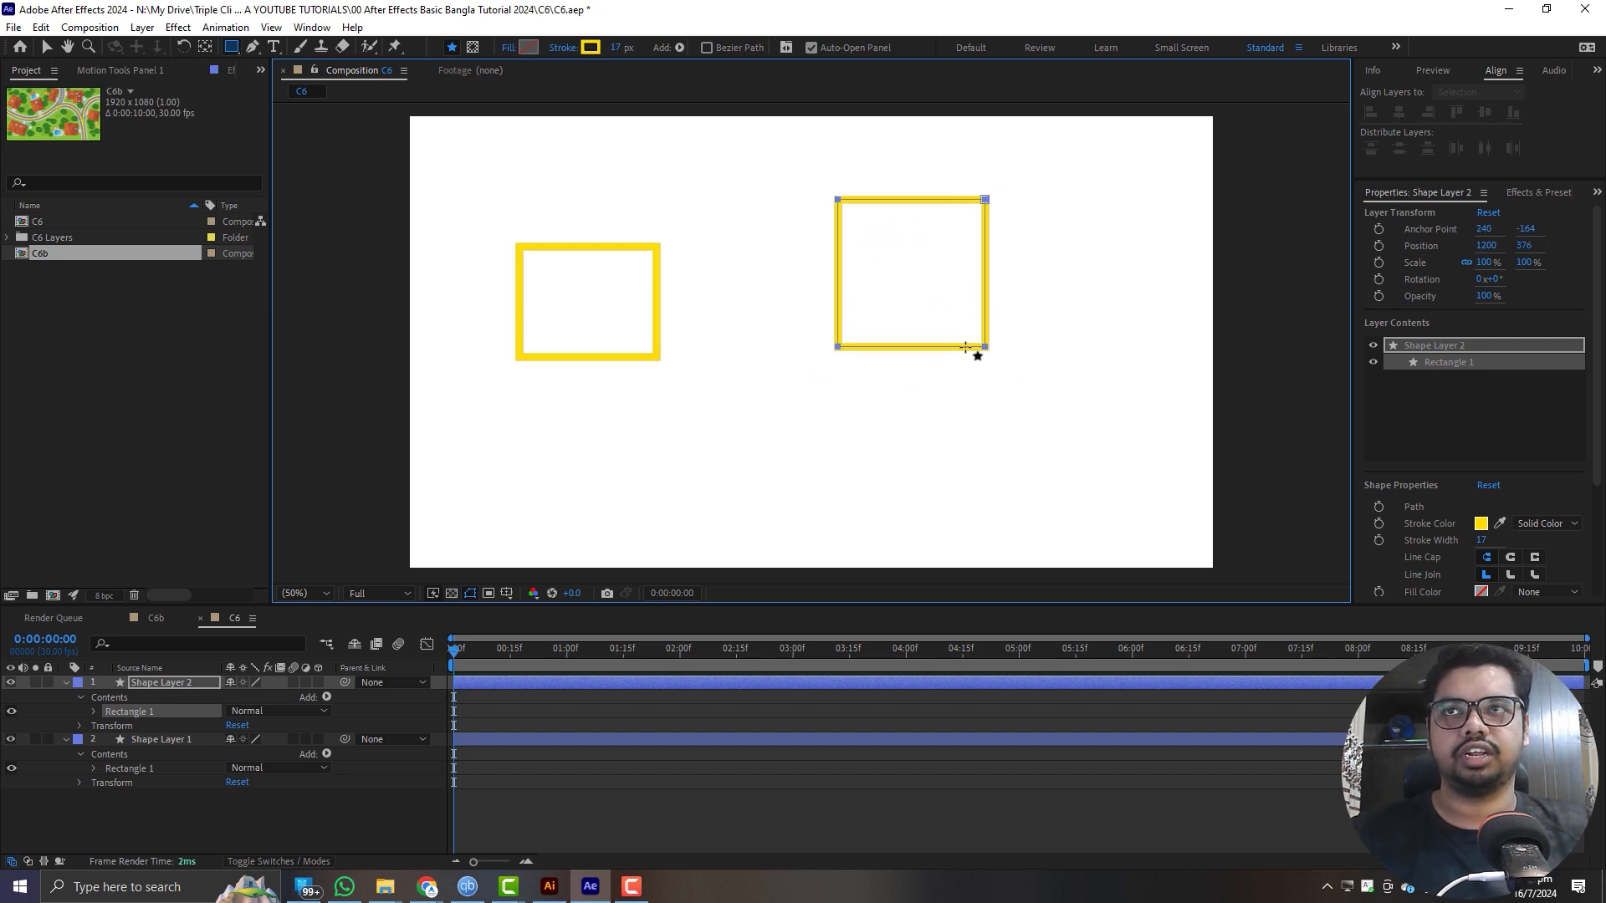
pyautogui.moveTo(728, 426); pyautogui.dragTo(814, 506)
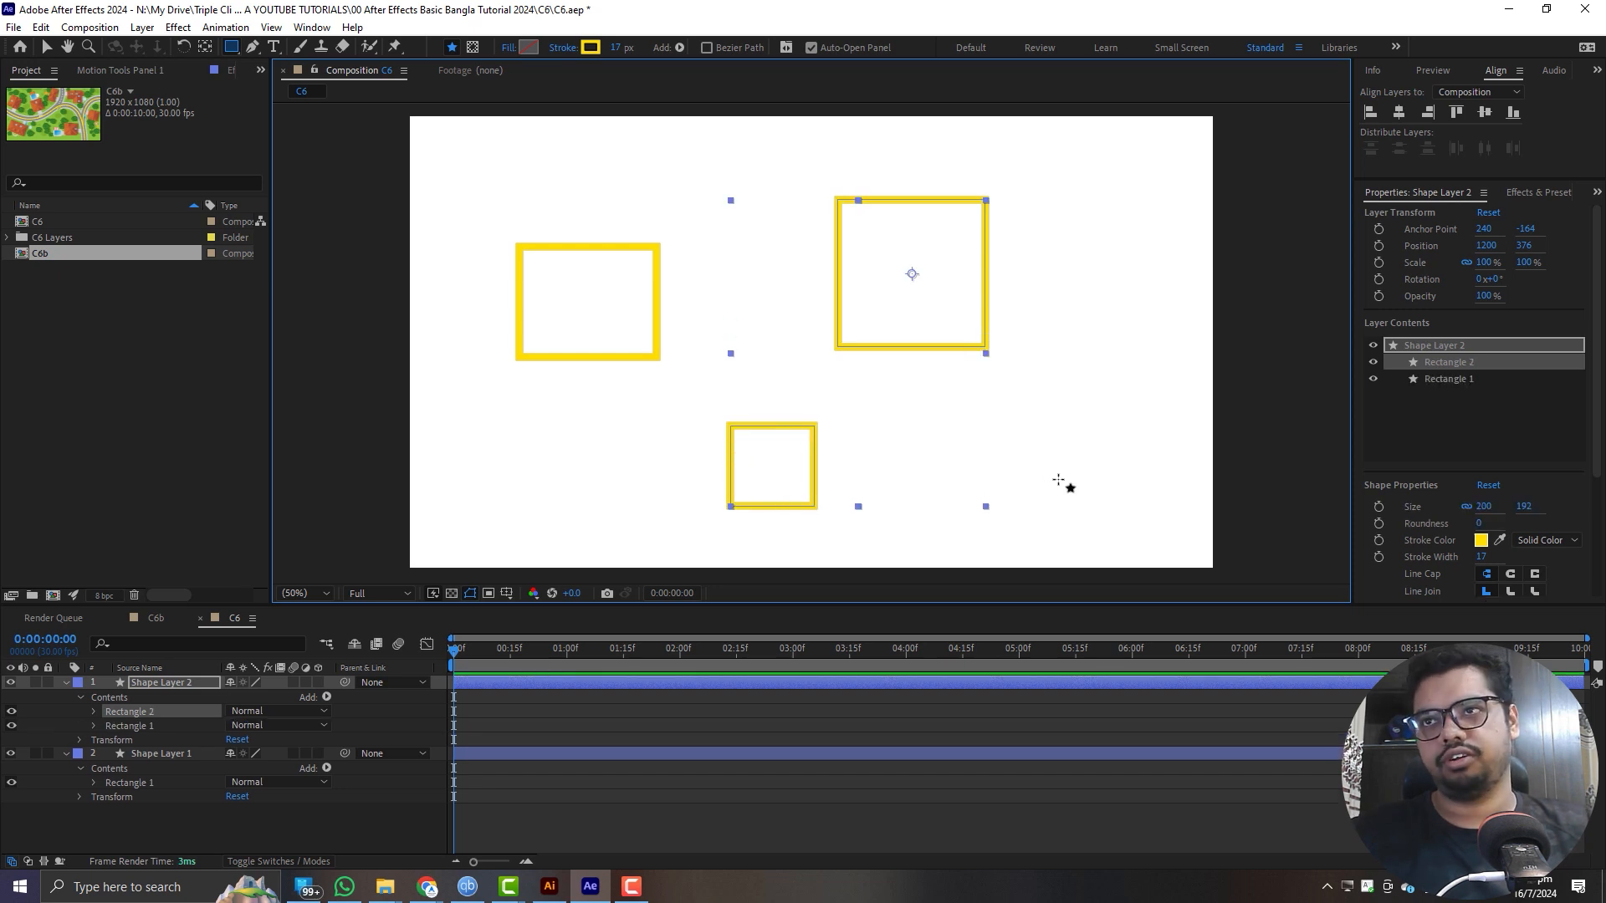
pyautogui.hotkey('ctrl', 'z')
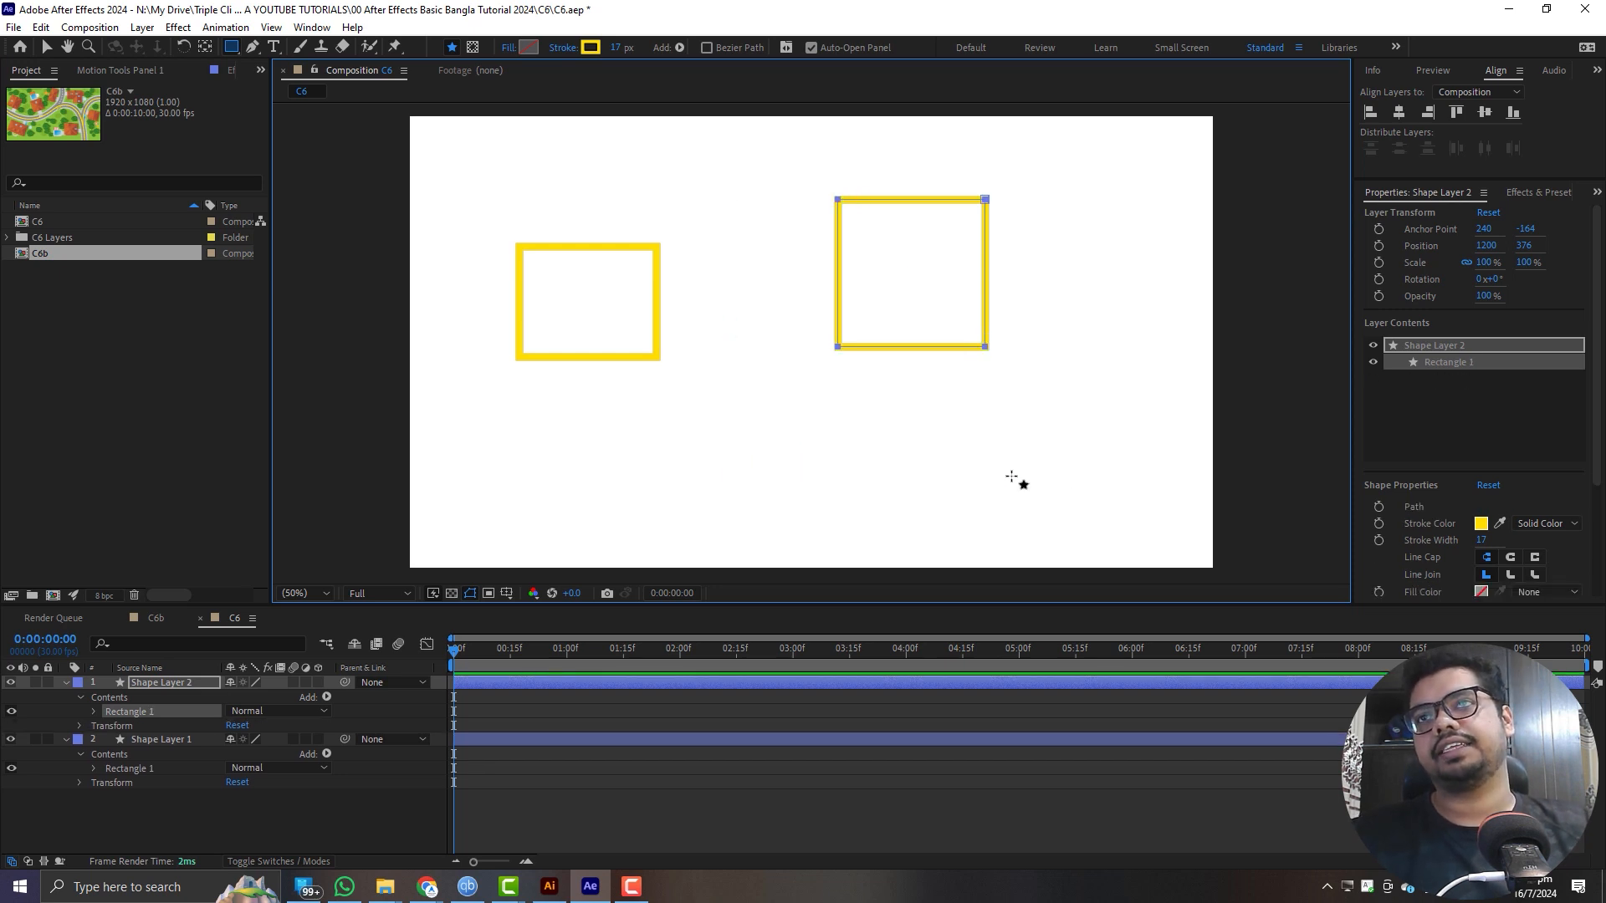
# - Collapse the properties of both shape layers in the timeline and look through the available shape tools
pyautogui.click(65, 683)
pyautogui.click(66, 698)
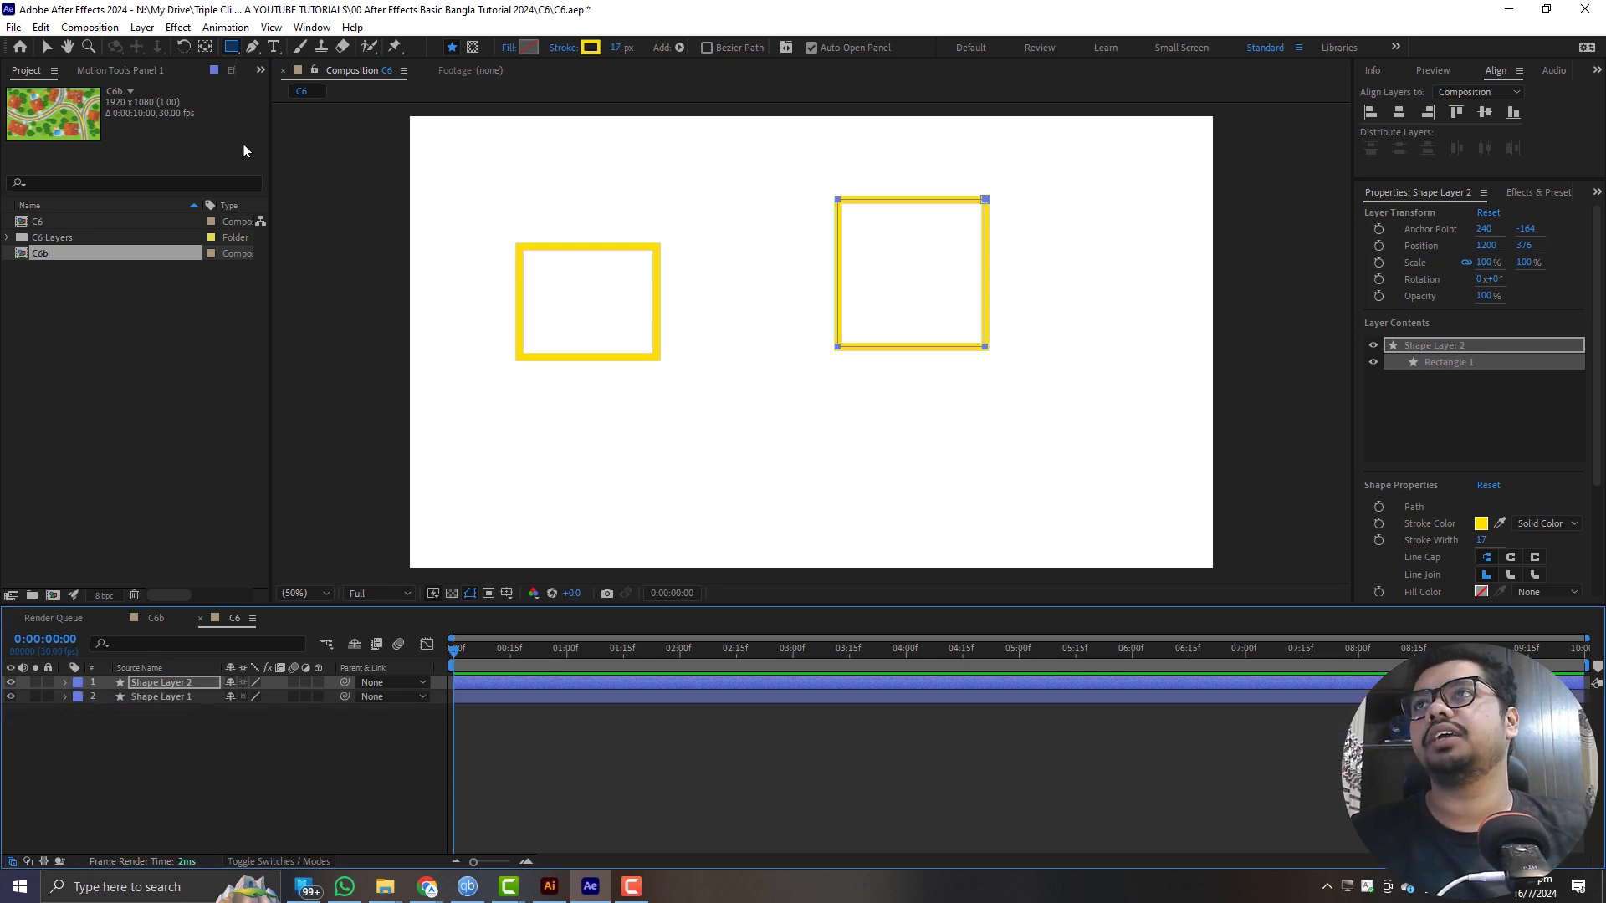
pyautogui.moveTo(225, 48); pyautogui.dragTo(328, 94)
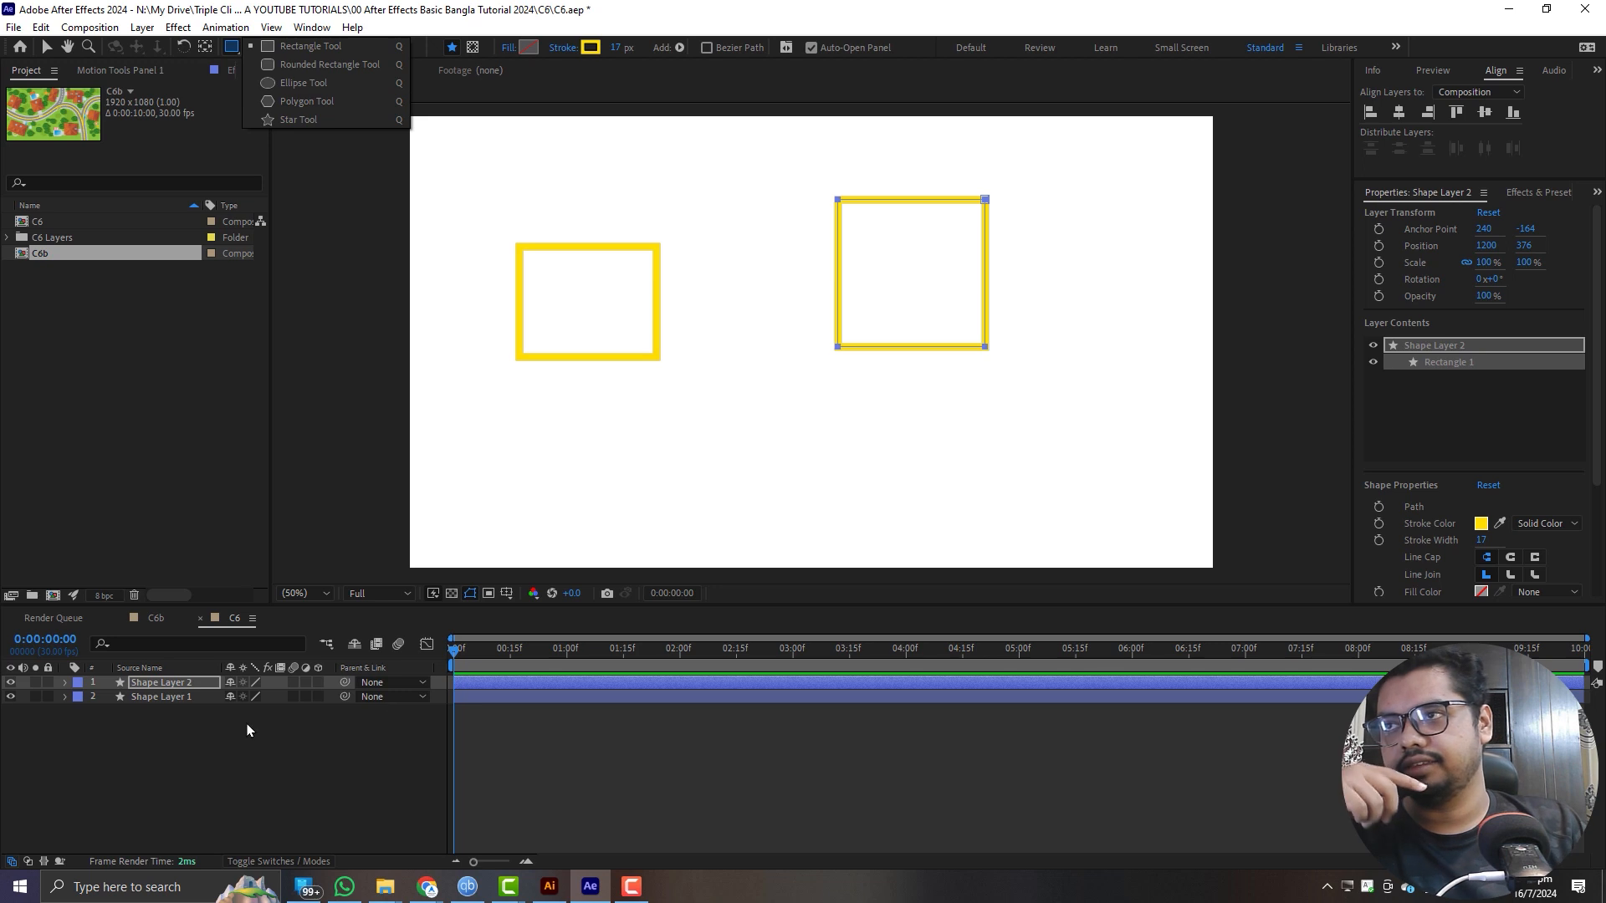
# - Give the new square on the upper shape layer a blue 007EFF fill
pyautogui.click(200, 685)
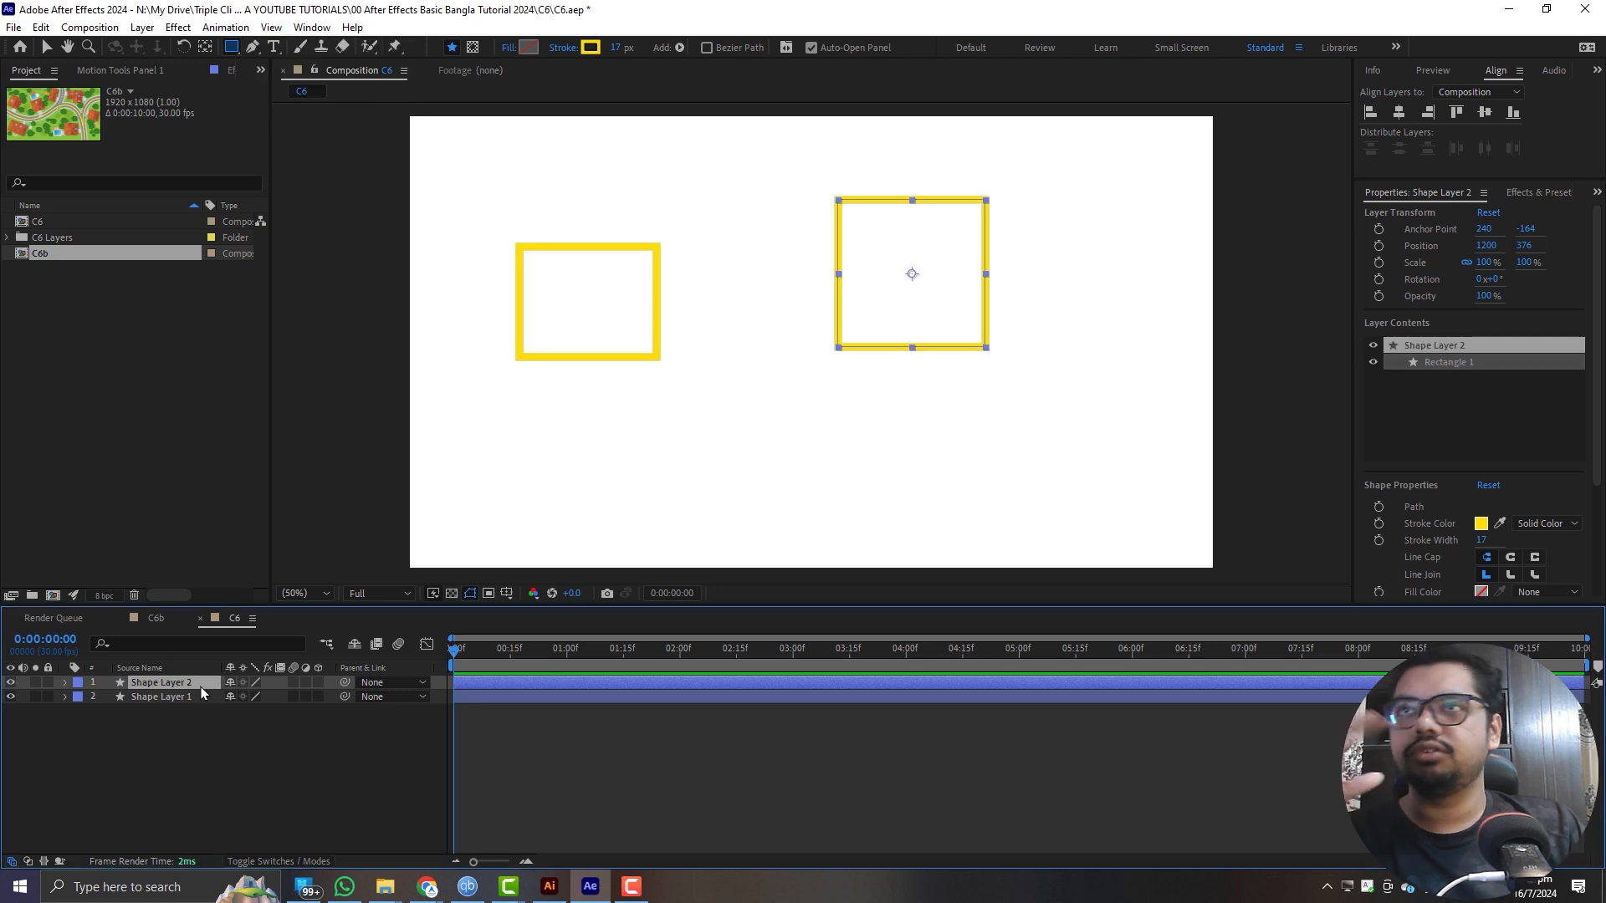
pyautogui.click(526, 50)
pyautogui.moveTo(226, 437); pyautogui.dragTo(293, 302)
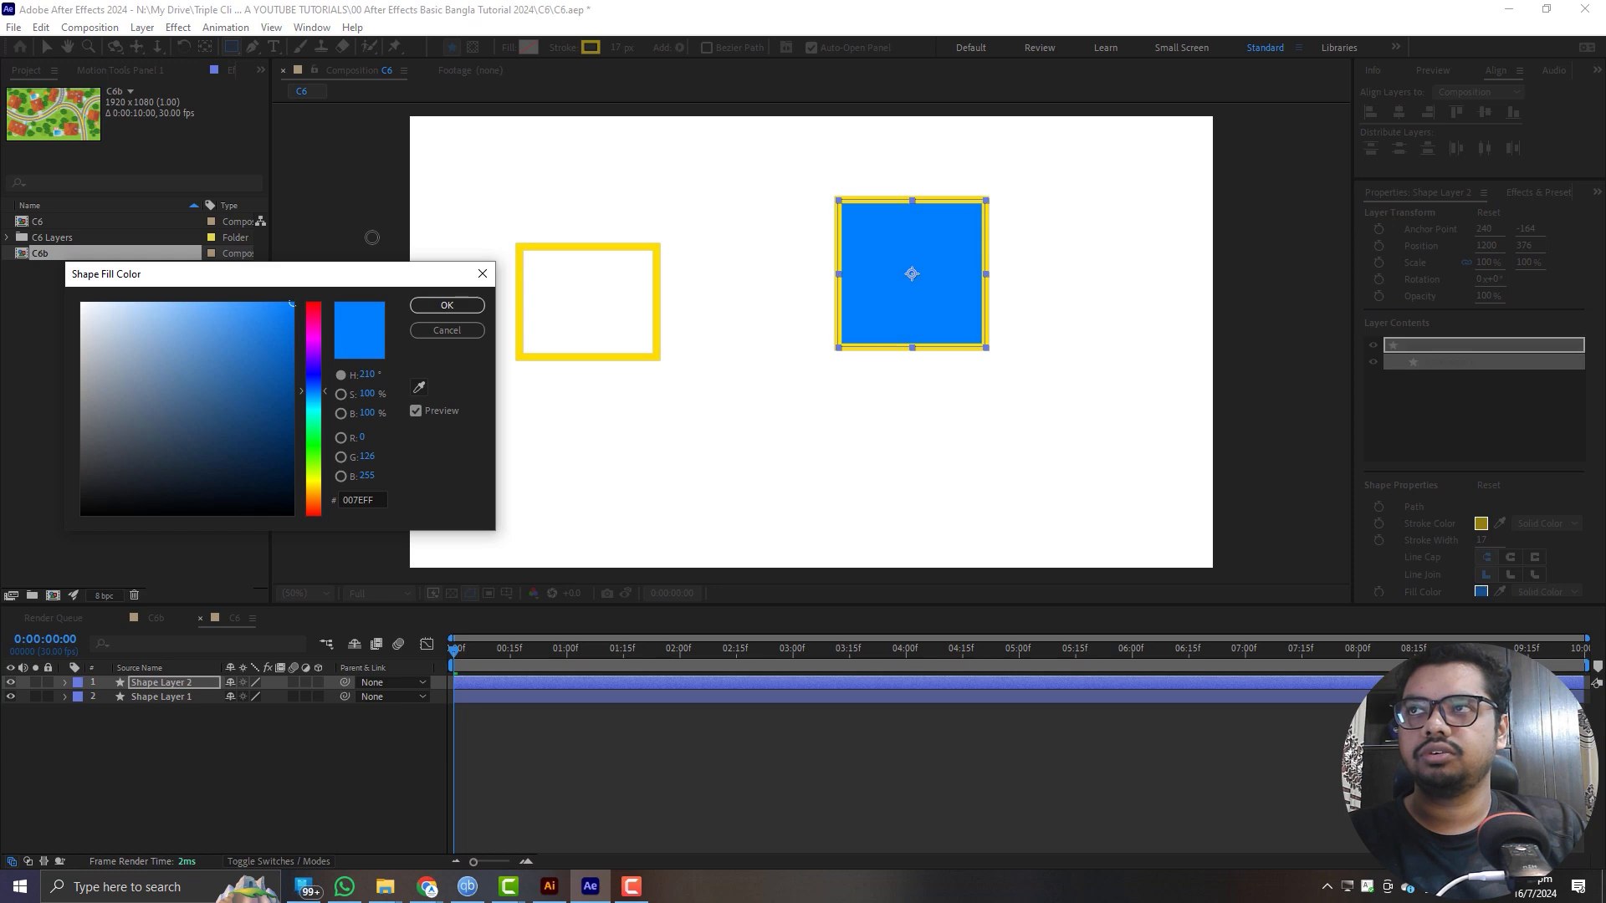
pyautogui.click(446, 305)
# - Set the square's stroke to green 18FF00 with a width of 53 px
pyautogui.click(590, 47)
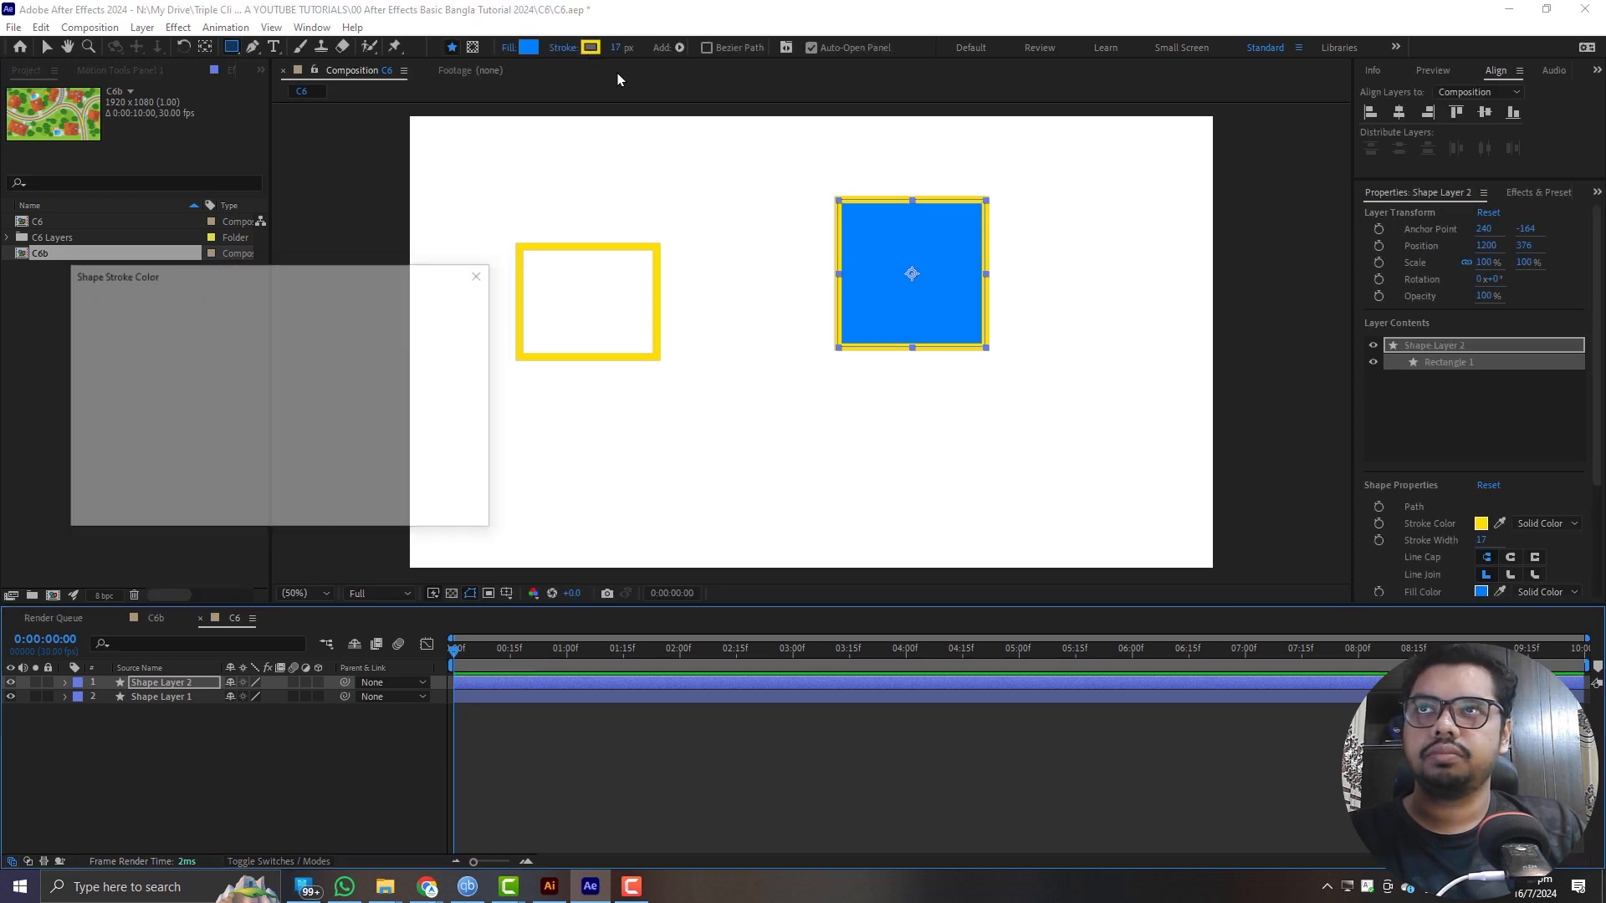
pyautogui.moveTo(331, 402); pyautogui.dragTo(293, 435)
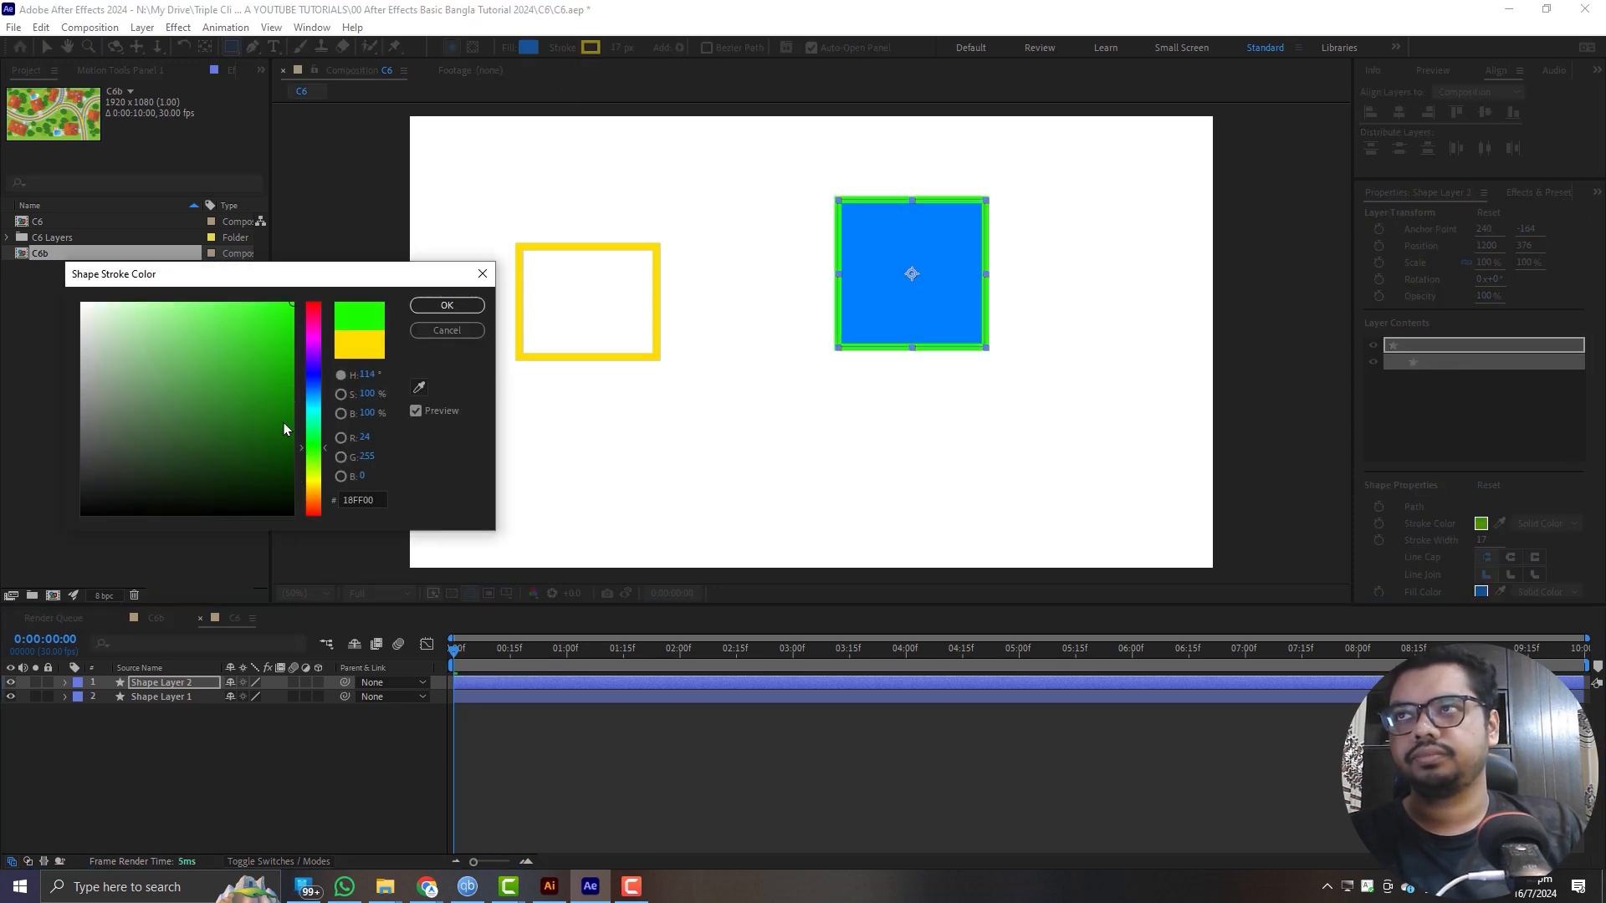
pyautogui.click(469, 310)
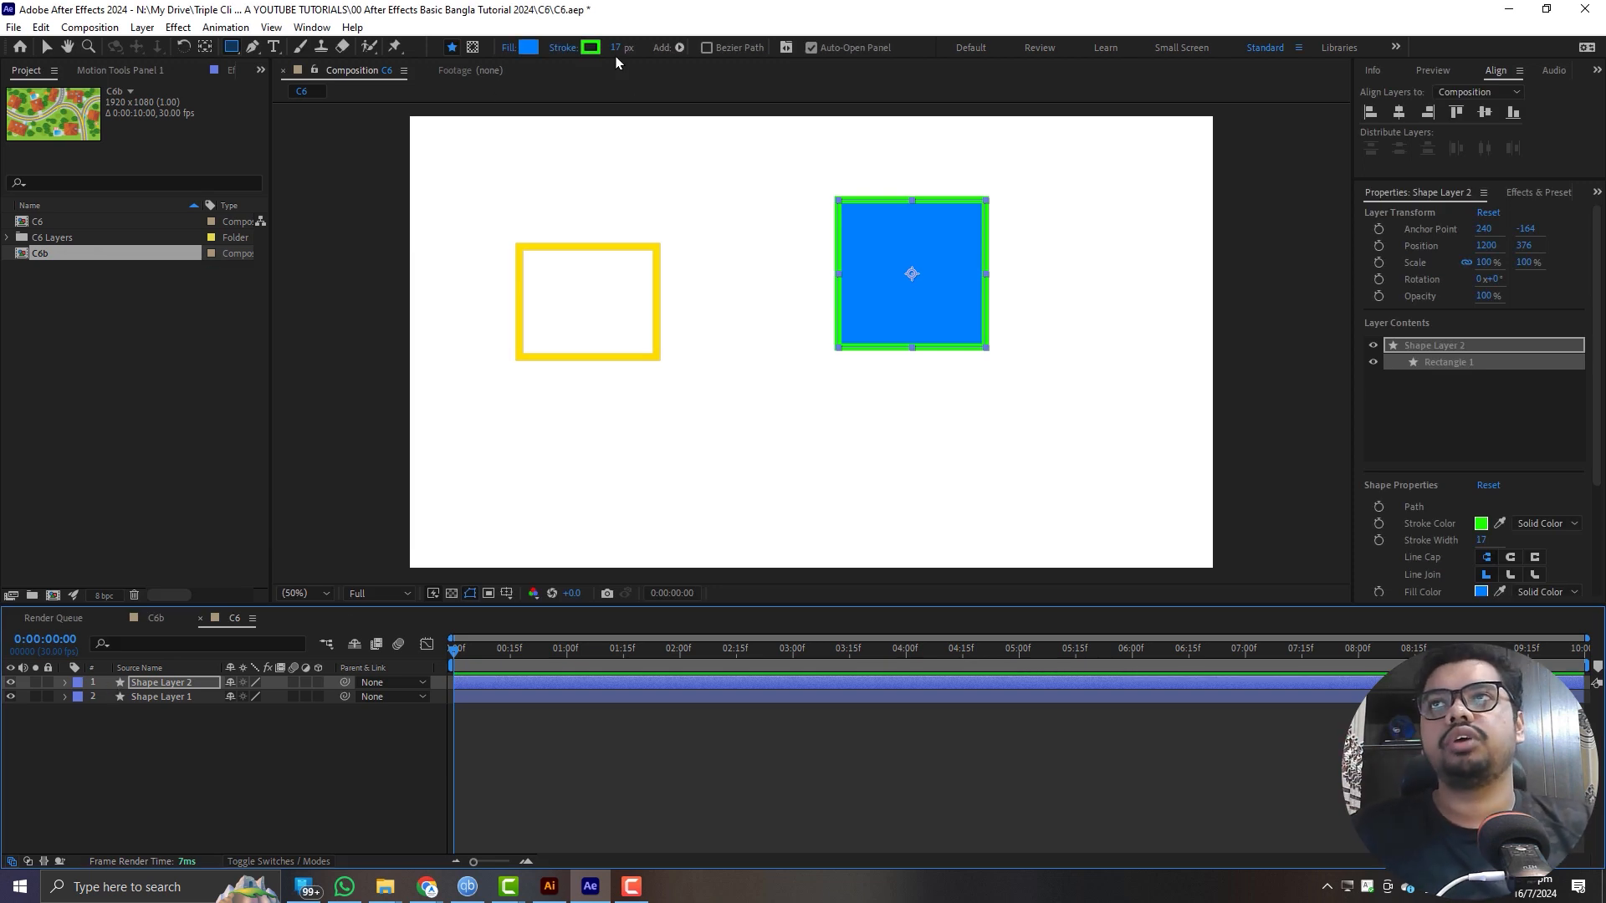
pyautogui.moveTo(616, 48); pyautogui.dragTo(650, 48)
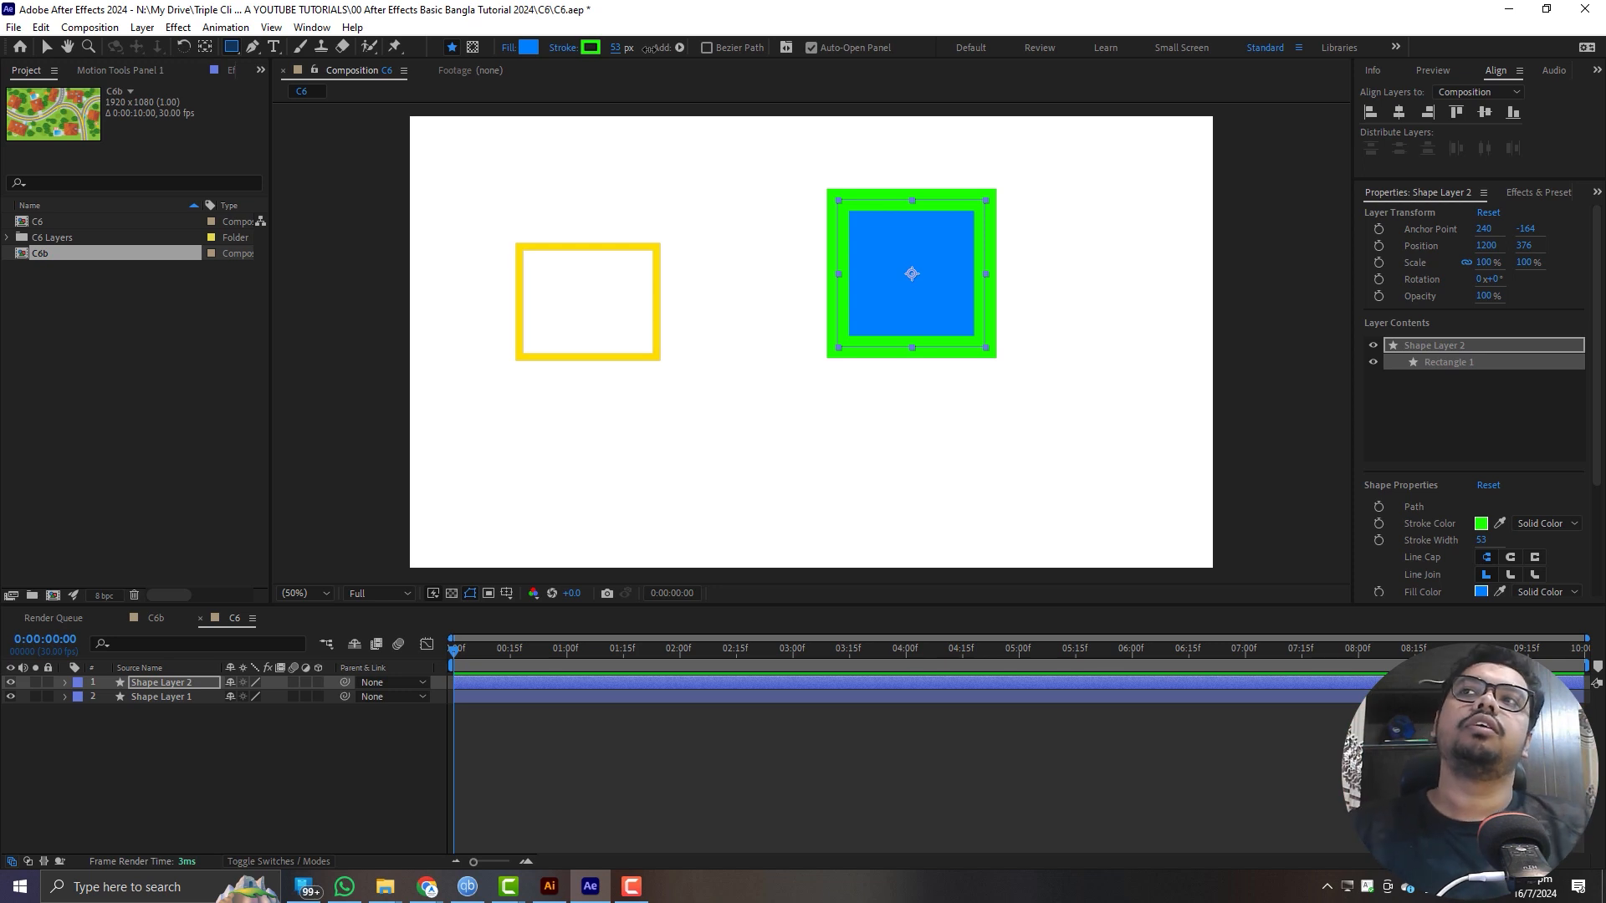
# - Cycle the square's fill through the radial gradient, none and solid types, ending on a linear gradient
pyautogui.keyDown('alt'); pyautogui.click(528, 48); pyautogui.keyUp('alt')
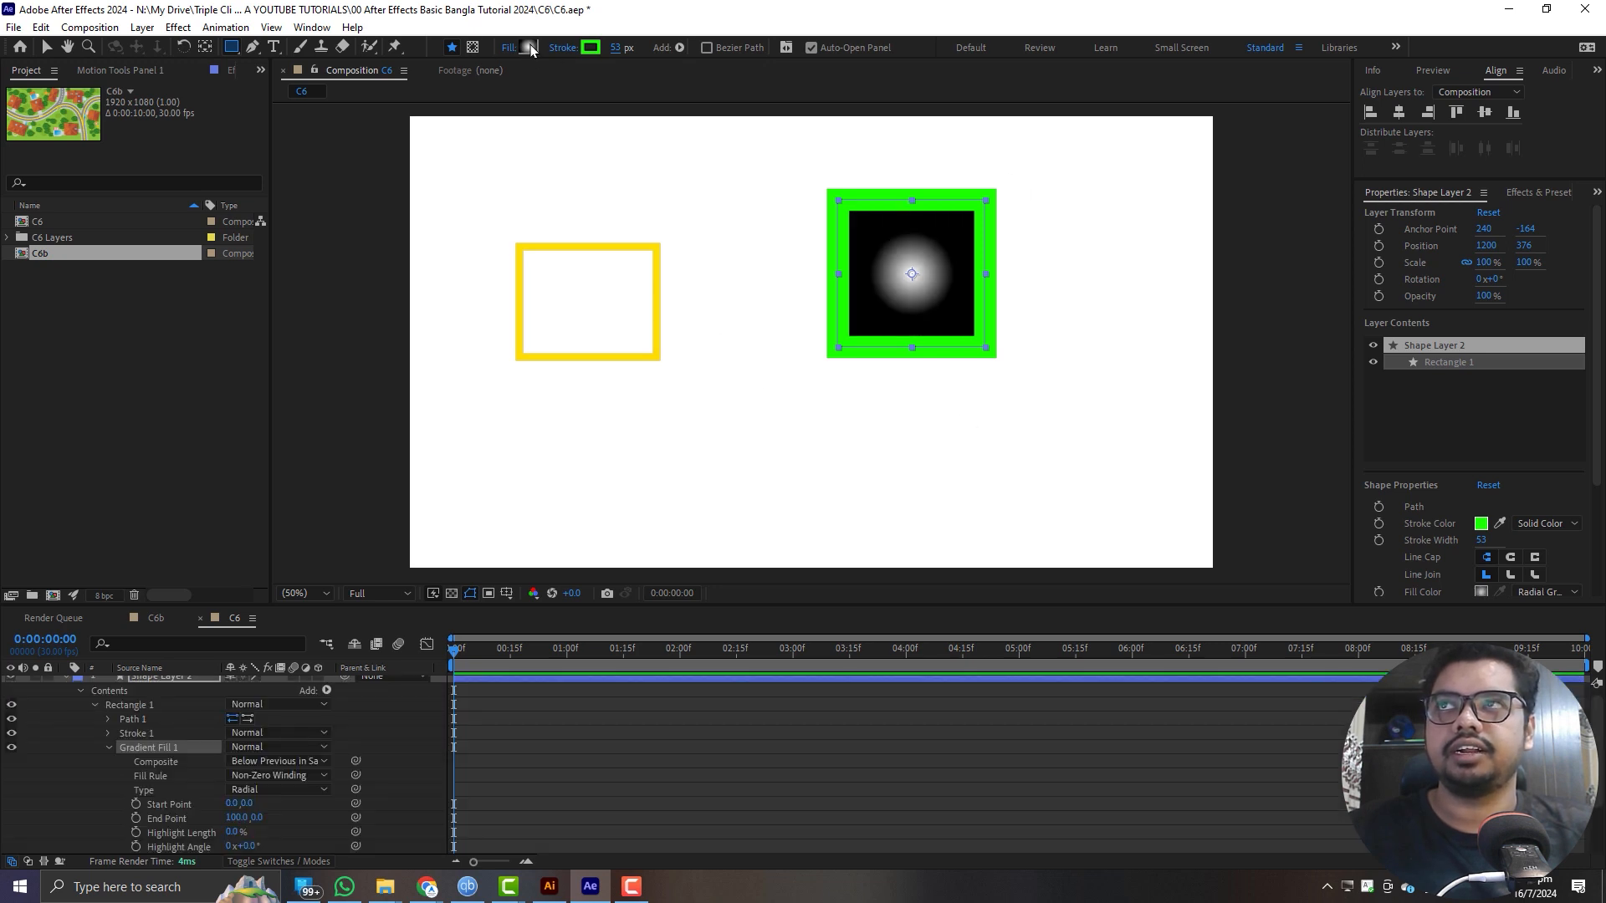
pyautogui.keyDown('alt'); pyautogui.click(530, 49); pyautogui.keyUp('alt')
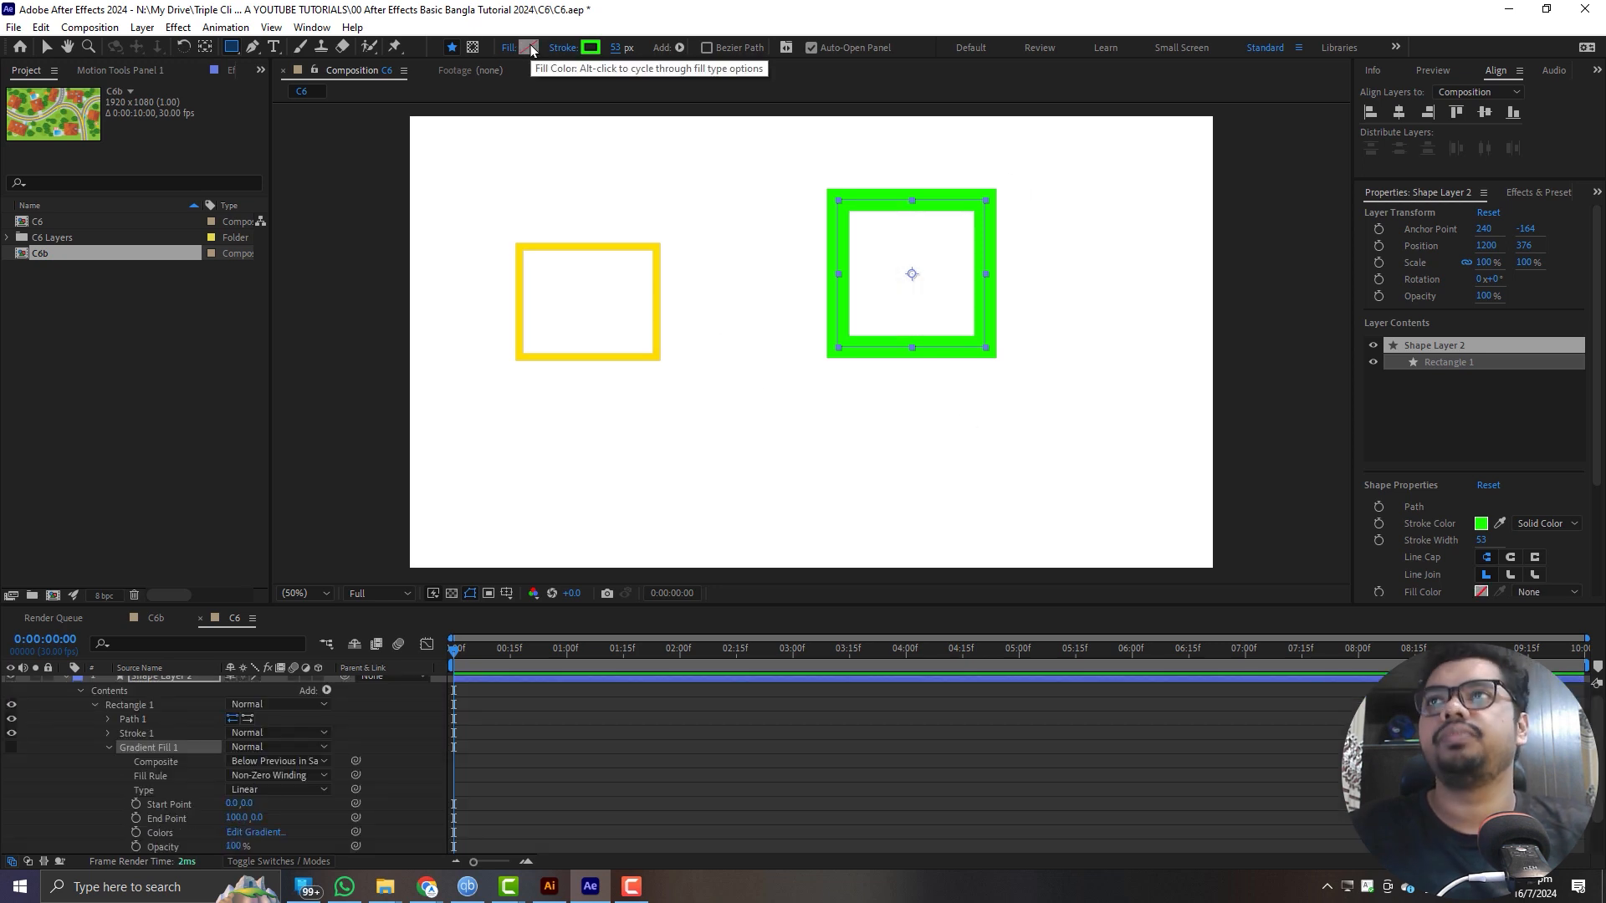
pyautogui.keyDown('alt'); pyautogui.click(531, 49); pyautogui.keyUp('alt')
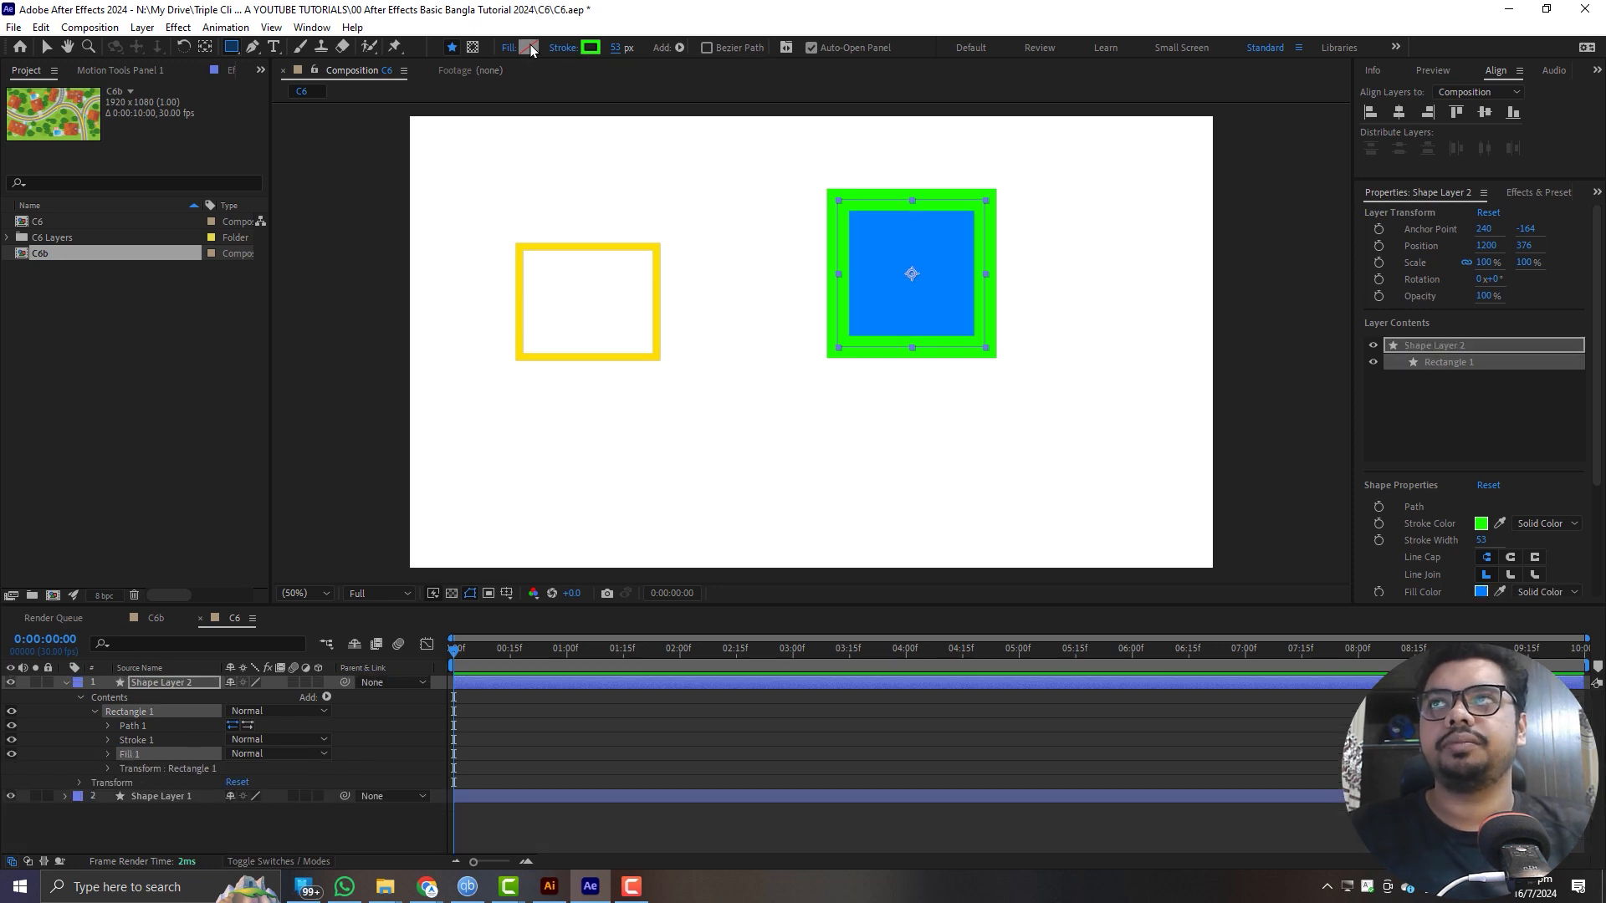
pyautogui.keyDown('alt'); pyautogui.click(531, 48); pyautogui.keyUp('alt')
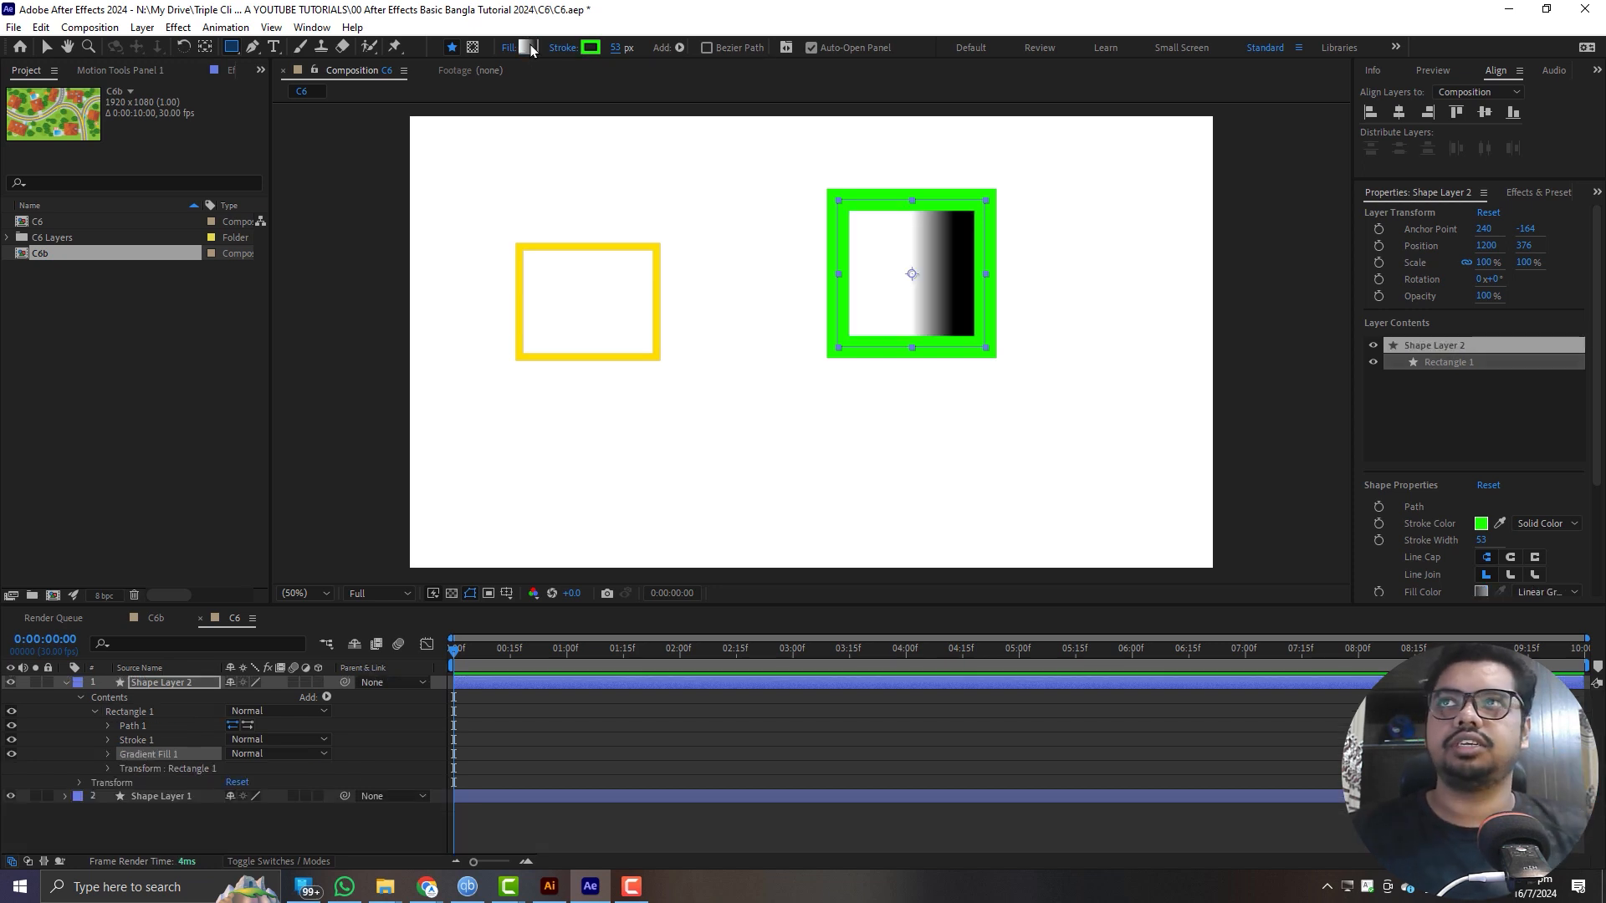
# - Add a red FF0000 colour stop at 42.8% to the square's linear gradient fill
pyautogui.click(529, 48)
pyautogui.moveTo(868, 282); pyautogui.dragTo(460, 255)
pyautogui.click(321, 311)
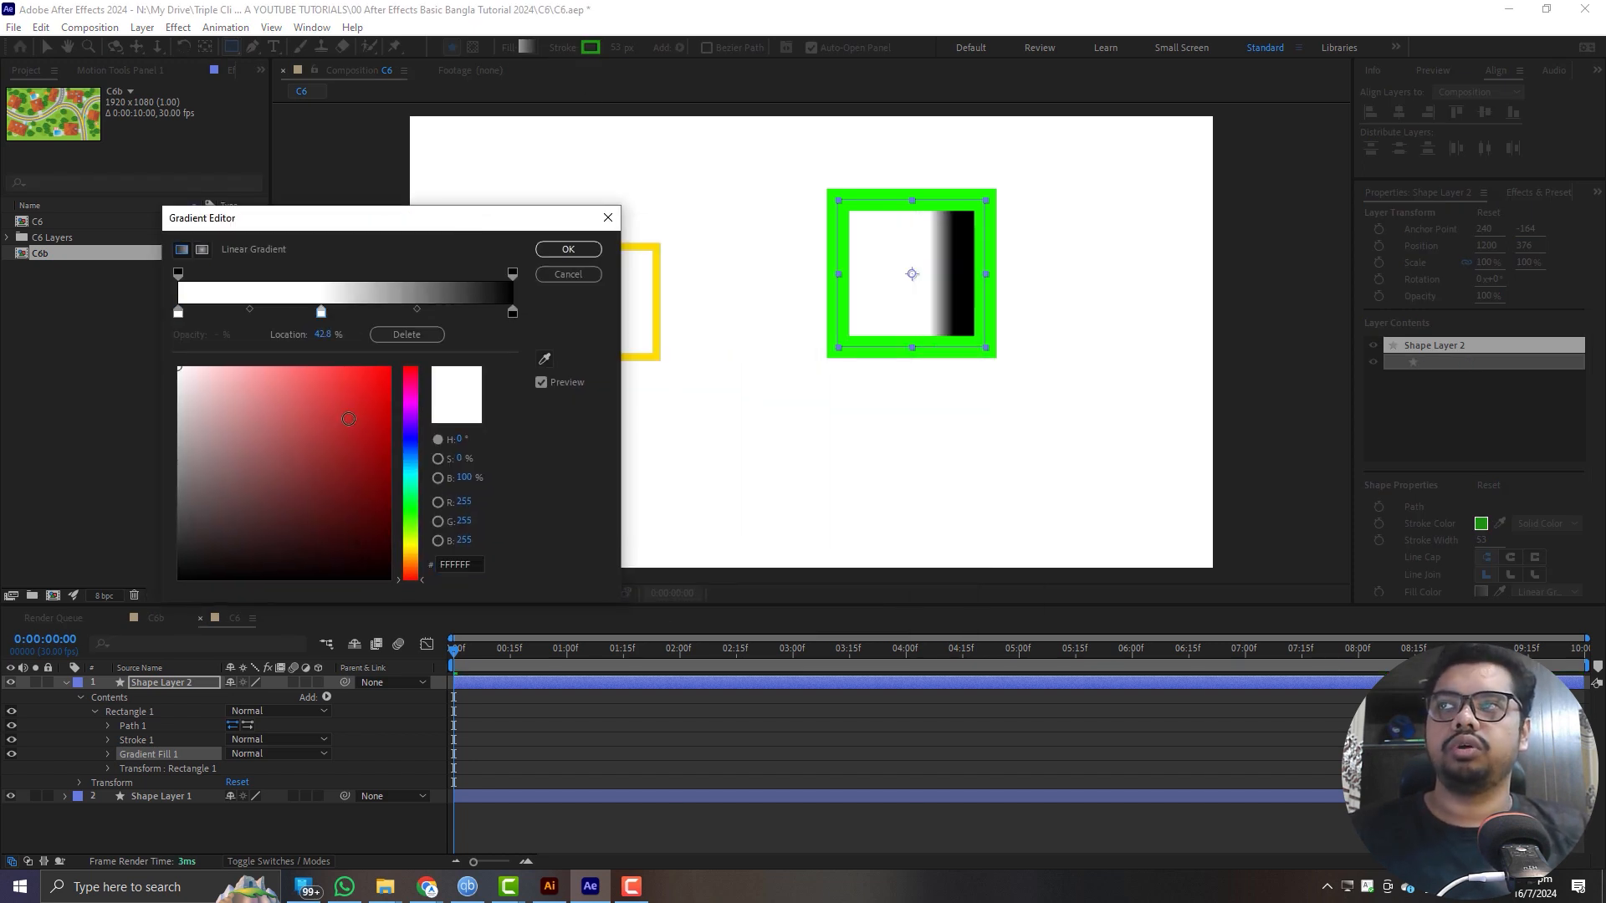
pyautogui.moveTo(341, 373); pyautogui.dragTo(390, 367)
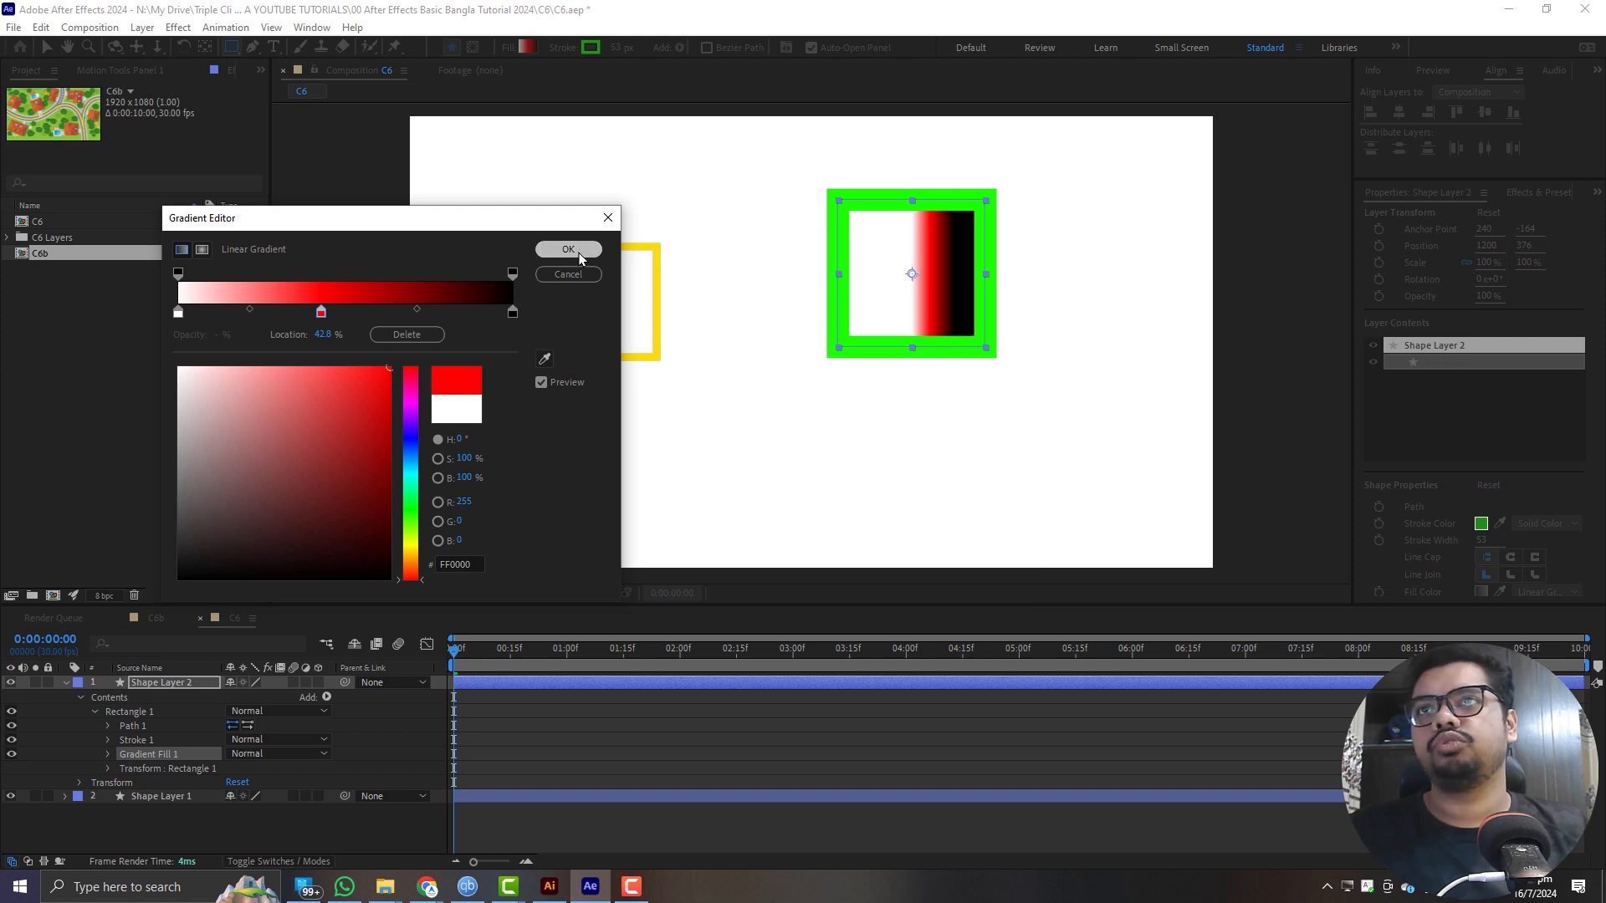
pyautogui.click(568, 250)
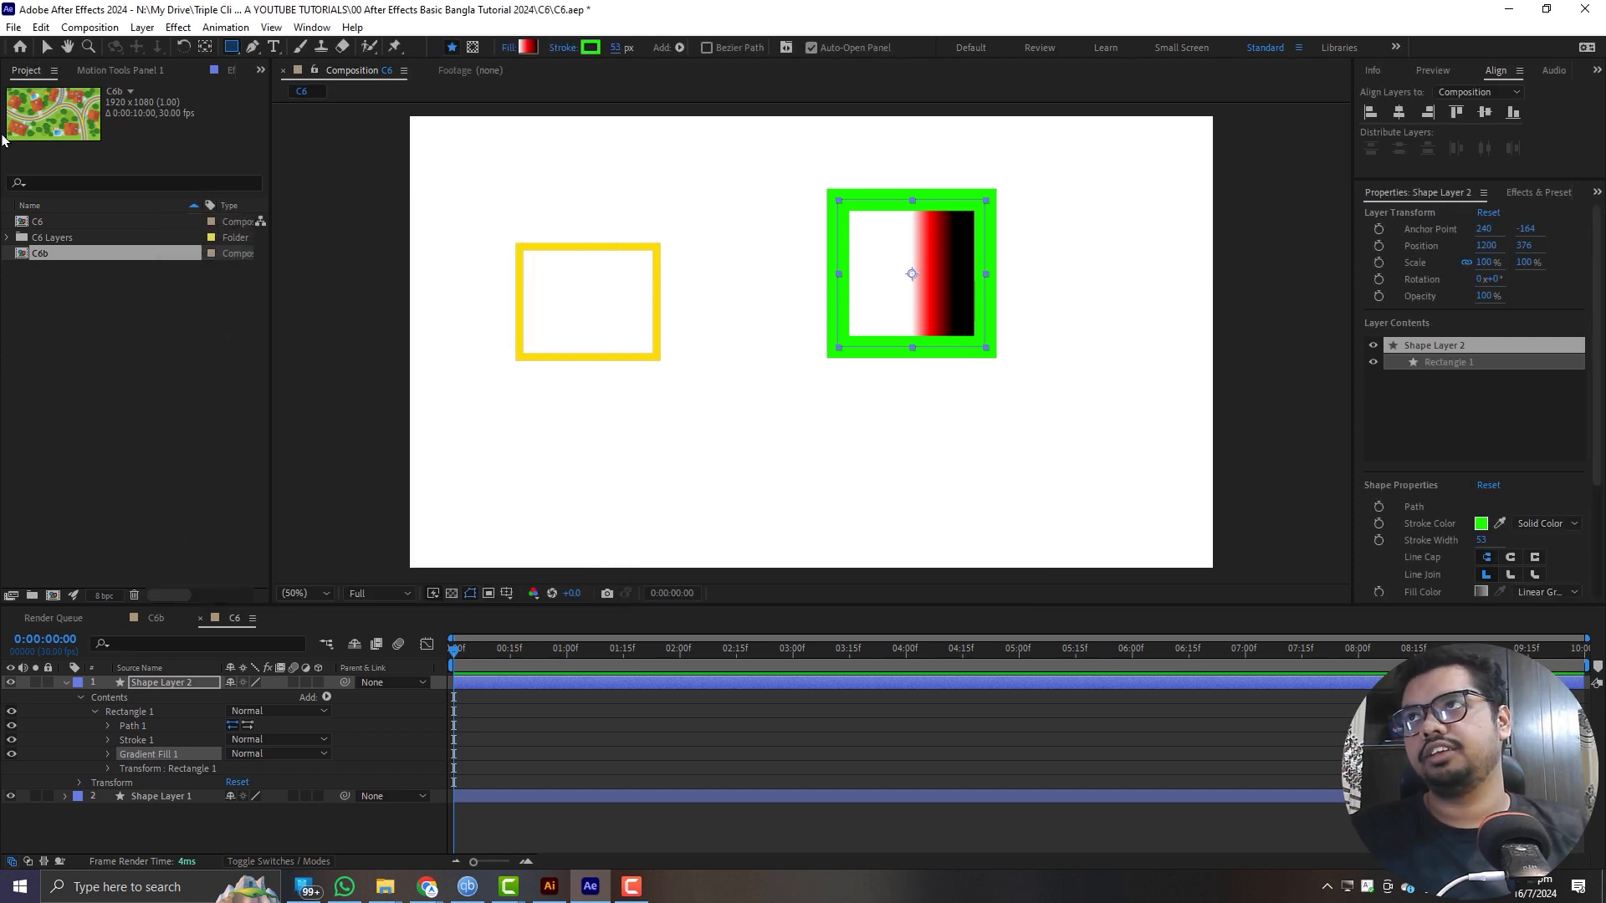
# - Stretch the gradient diagonally from the square's upper-left inner corner to its lower-right one and change the fill to radial
pyautogui.click(47, 46)
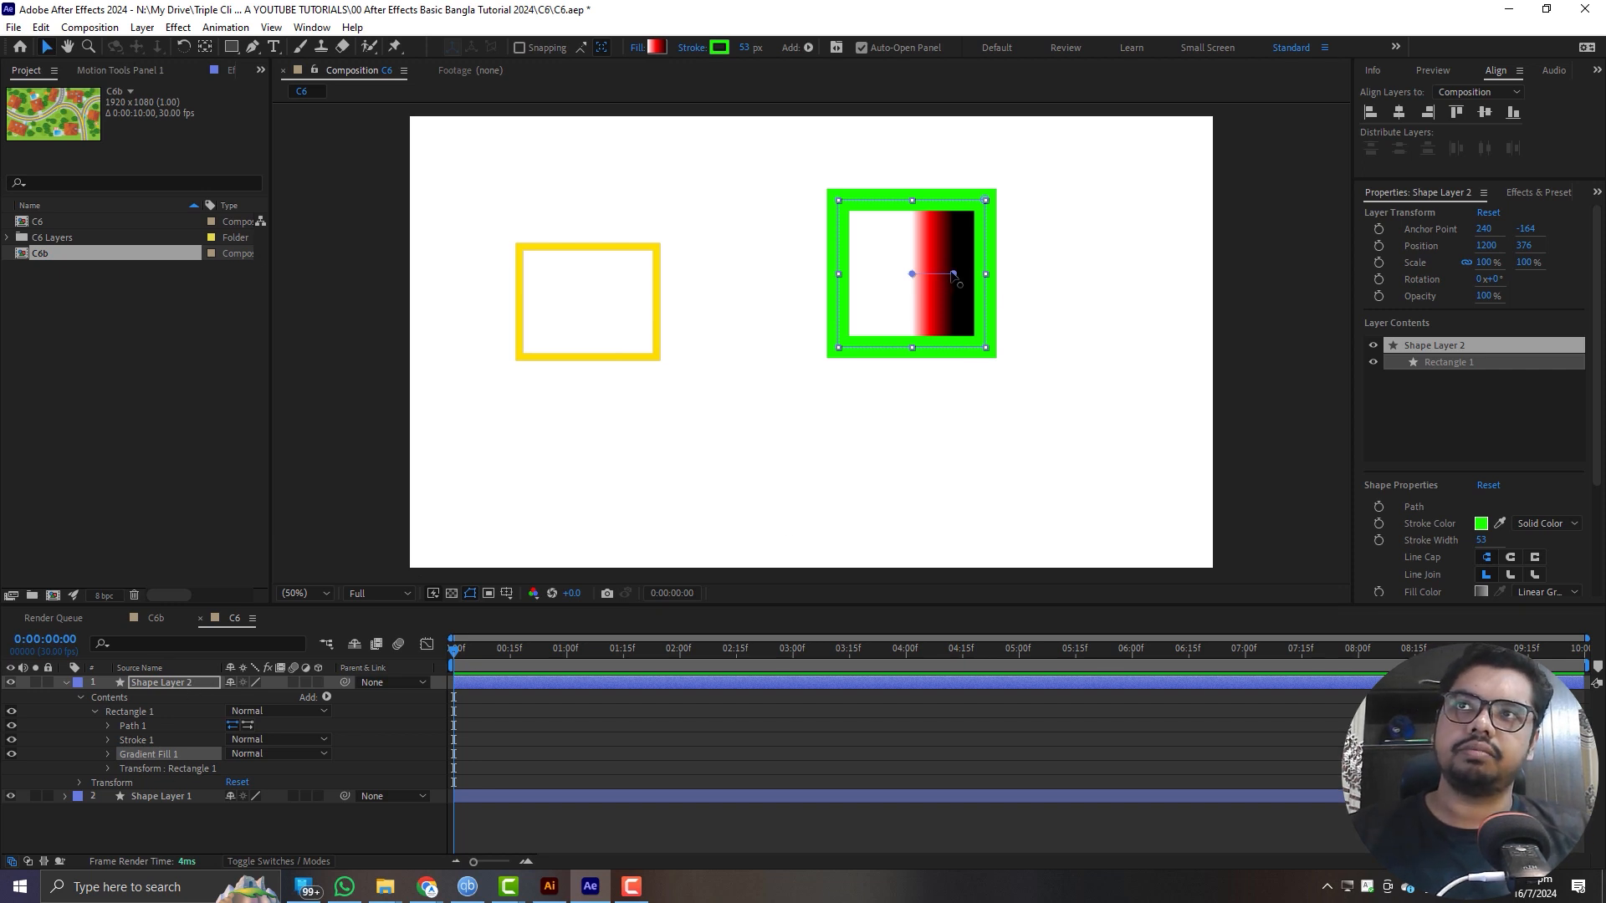
pyautogui.moveTo(954, 275); pyautogui.dragTo(976, 335)
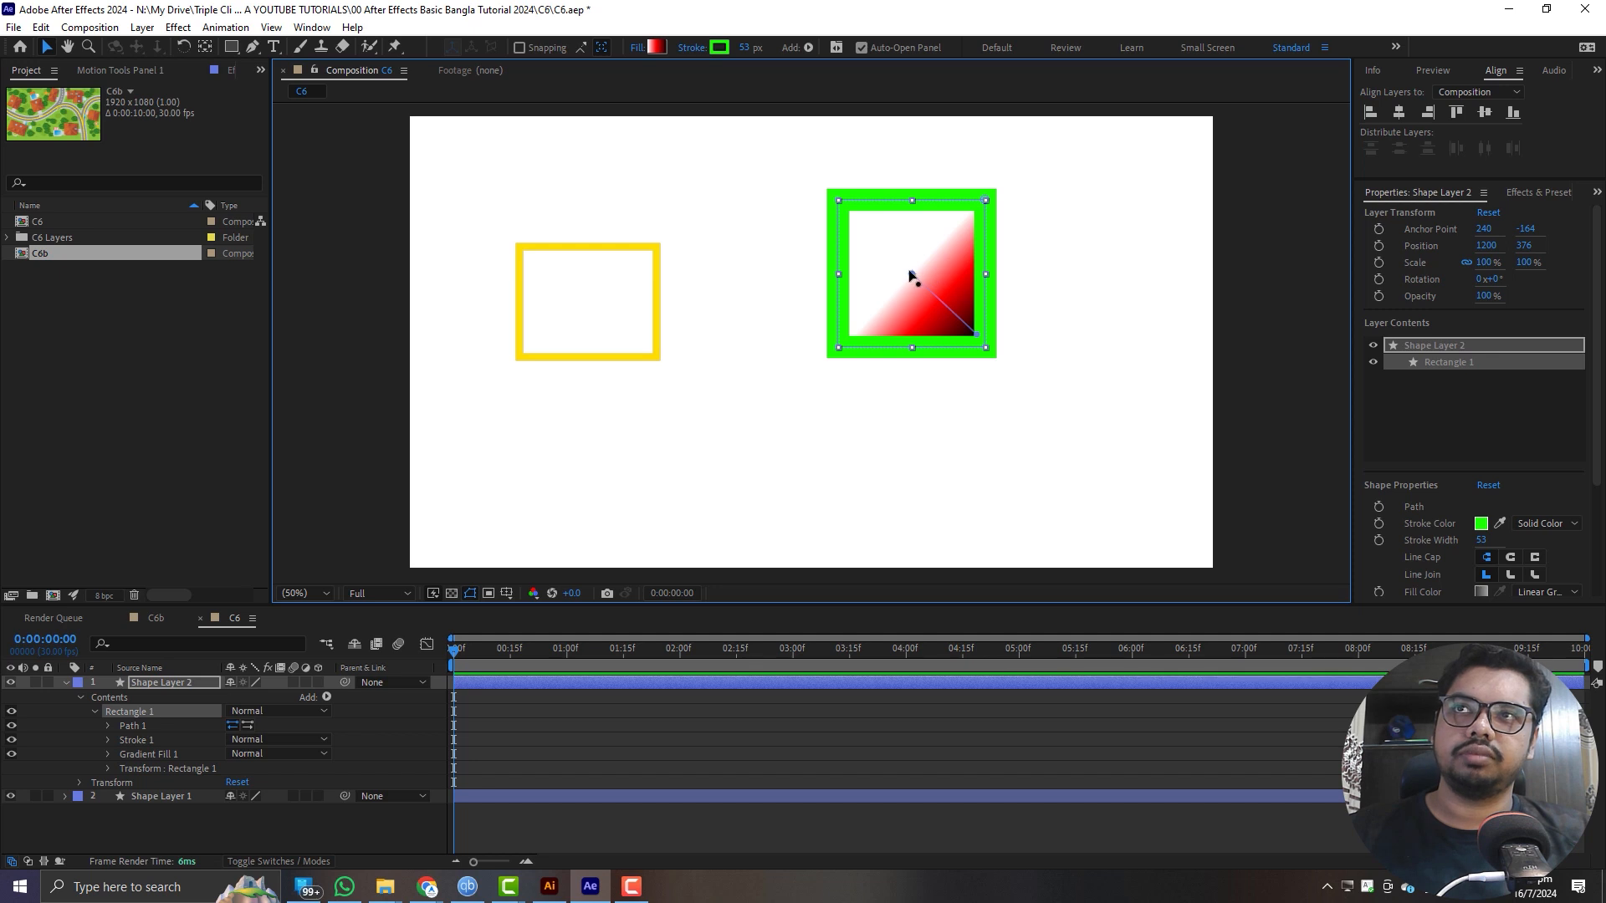
pyautogui.moveTo(912, 273); pyautogui.dragTo(854, 216)
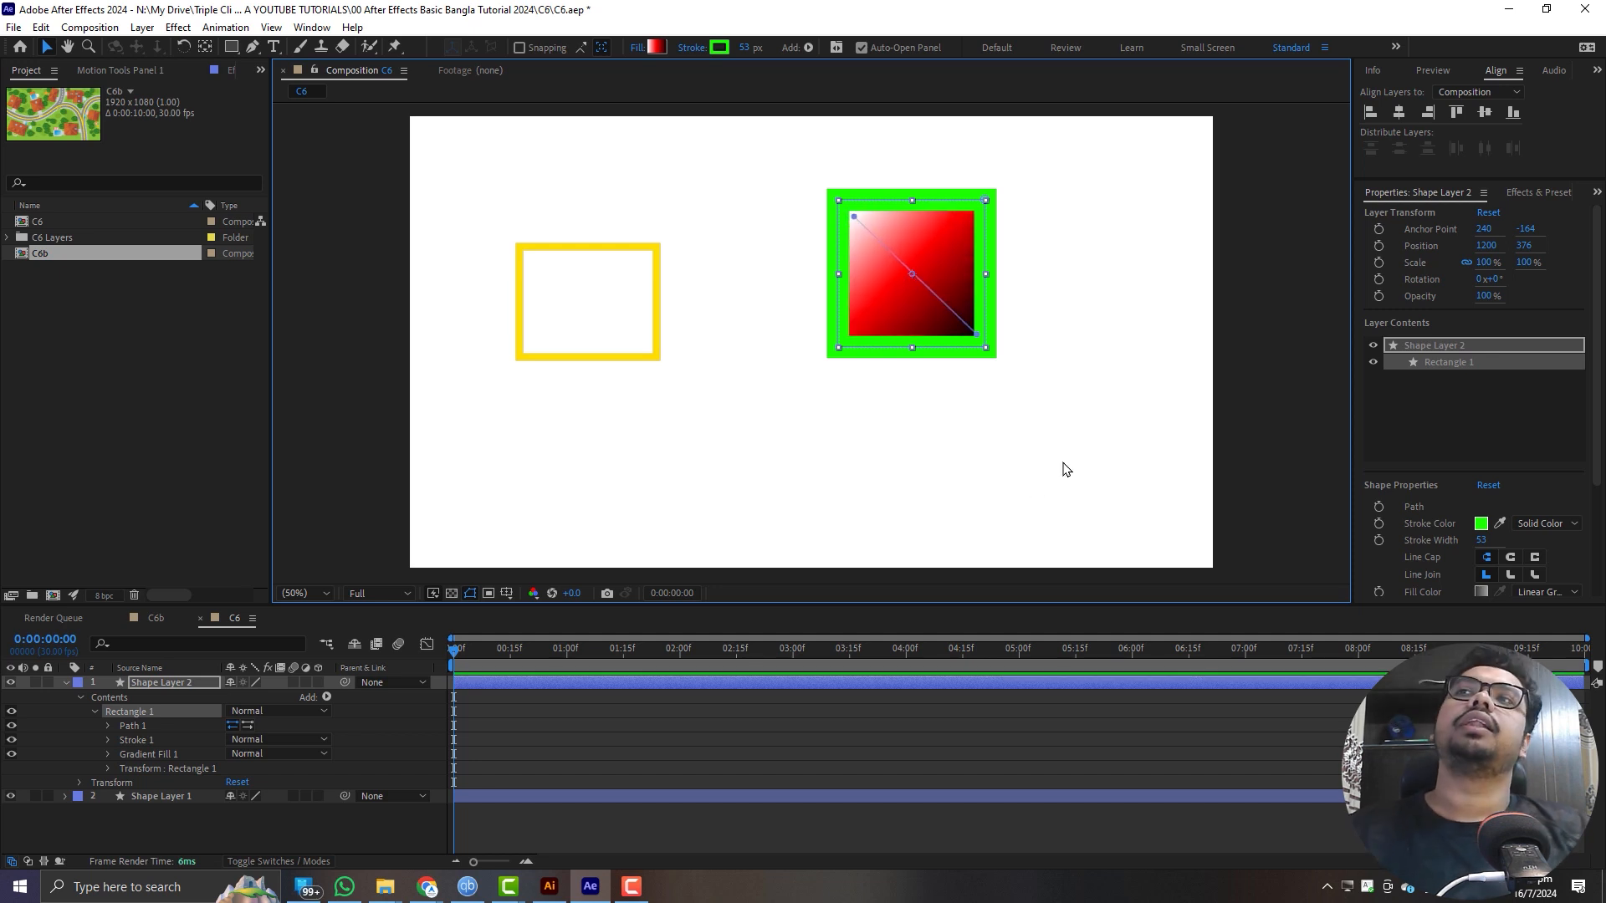
pyautogui.keyDown('alt'); pyautogui.click(658, 49); pyautogui.keyUp('alt')
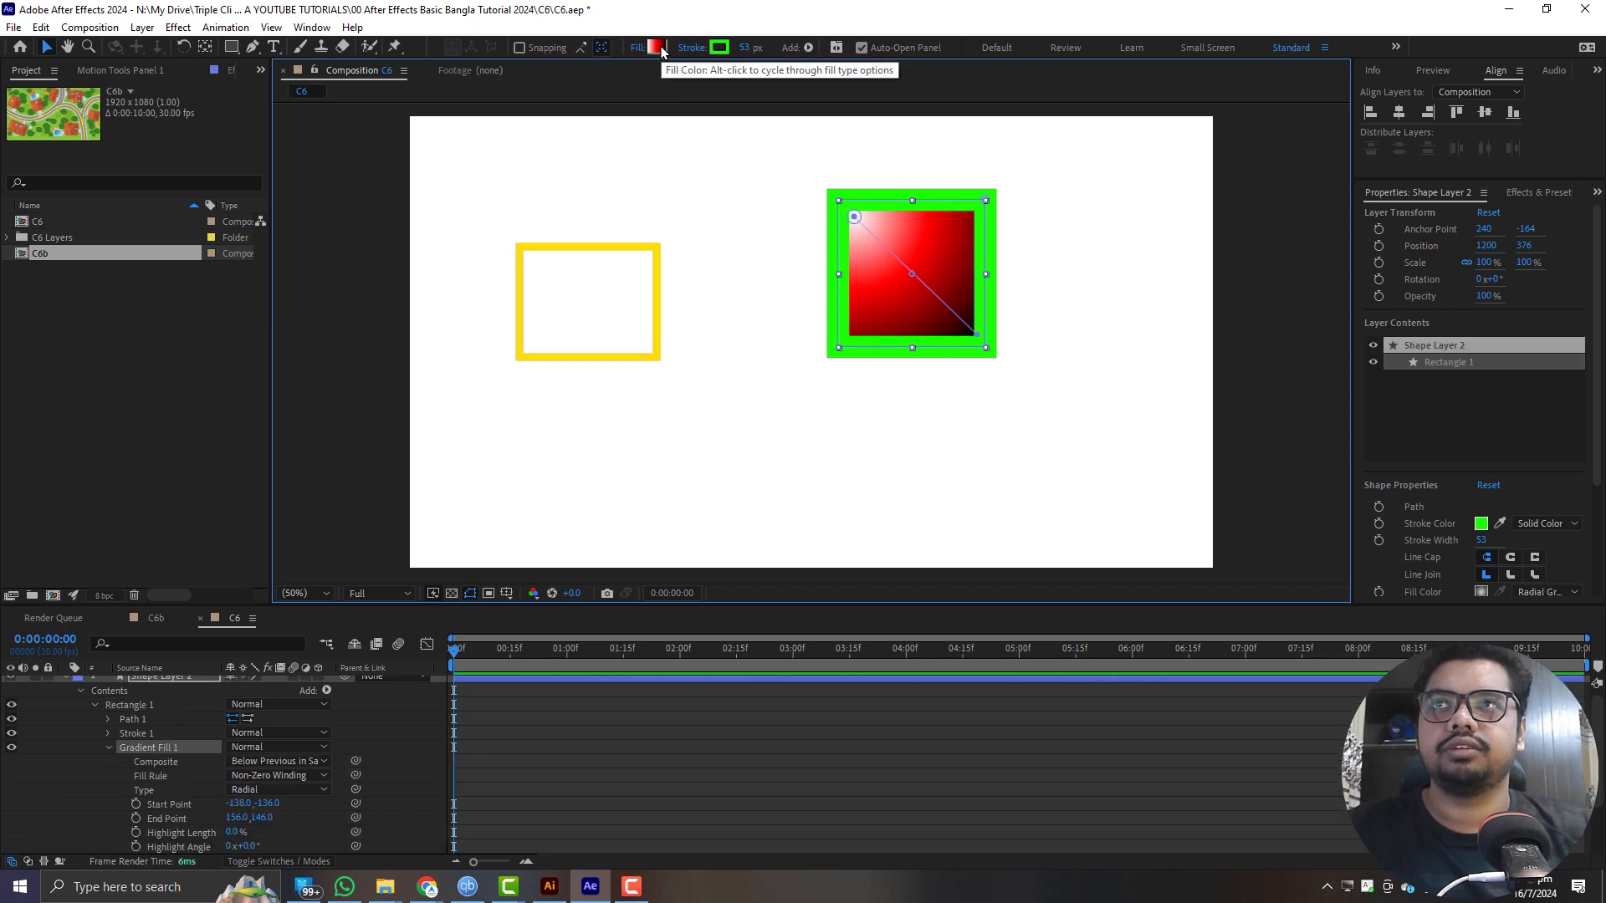
# - Move the radial gradient's start point to the square's centre and change the square's fill type to none
pyautogui.moveTo(854, 217); pyautogui.dragTo(913, 274)
pyautogui.keyDown('alt'); pyautogui.click(658, 51); pyautogui.keyUp('alt')
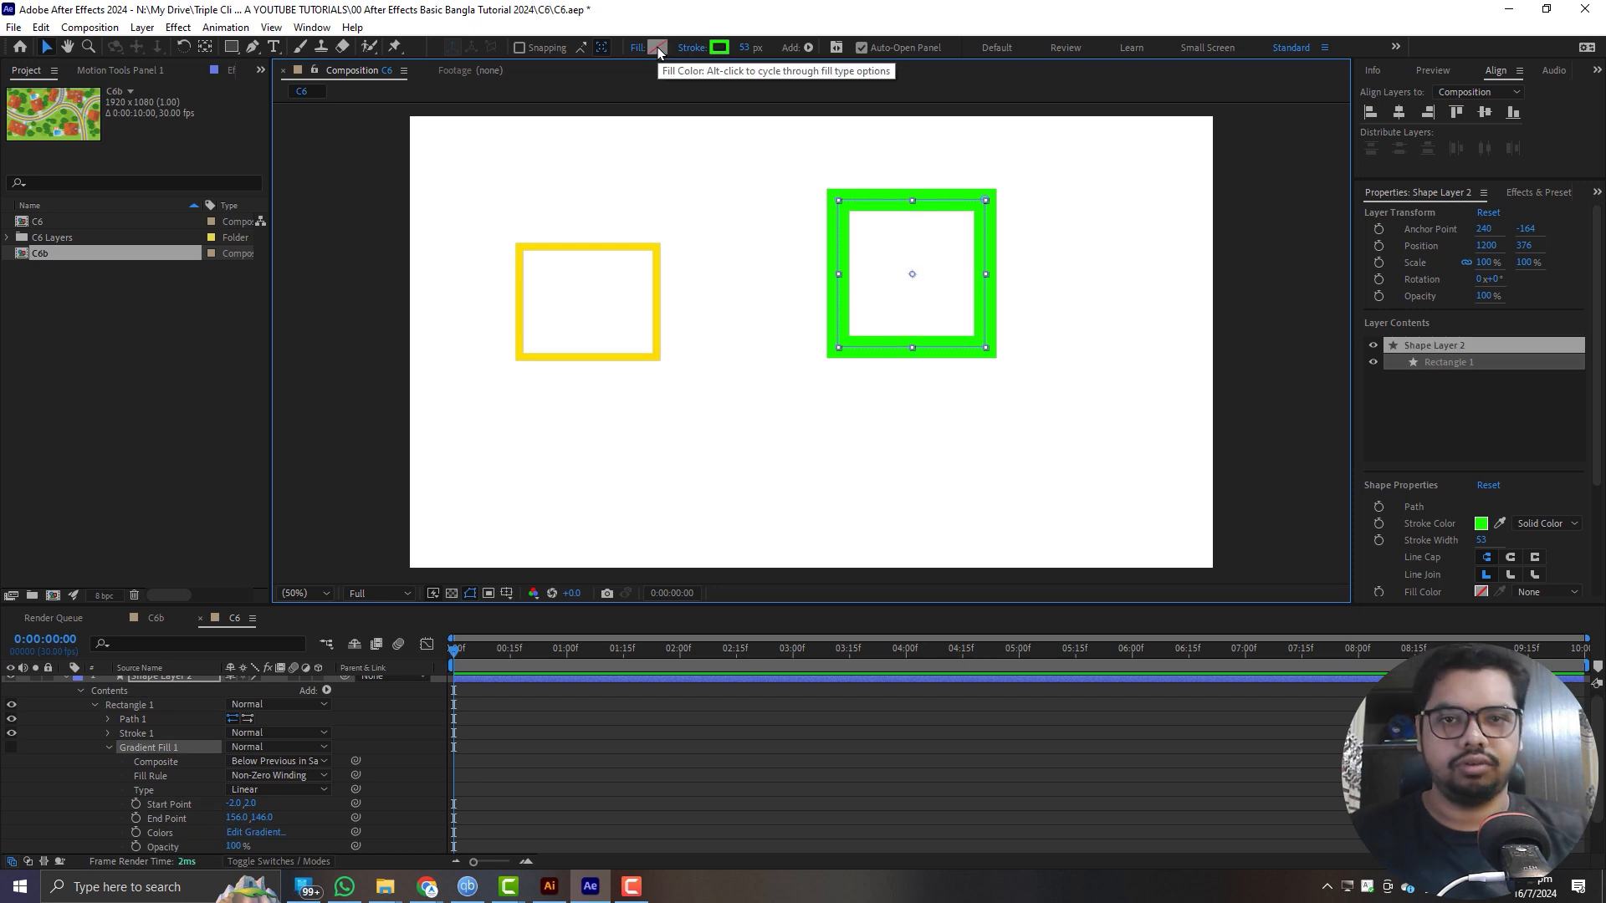
pyautogui.scroll(1, 153, 745)
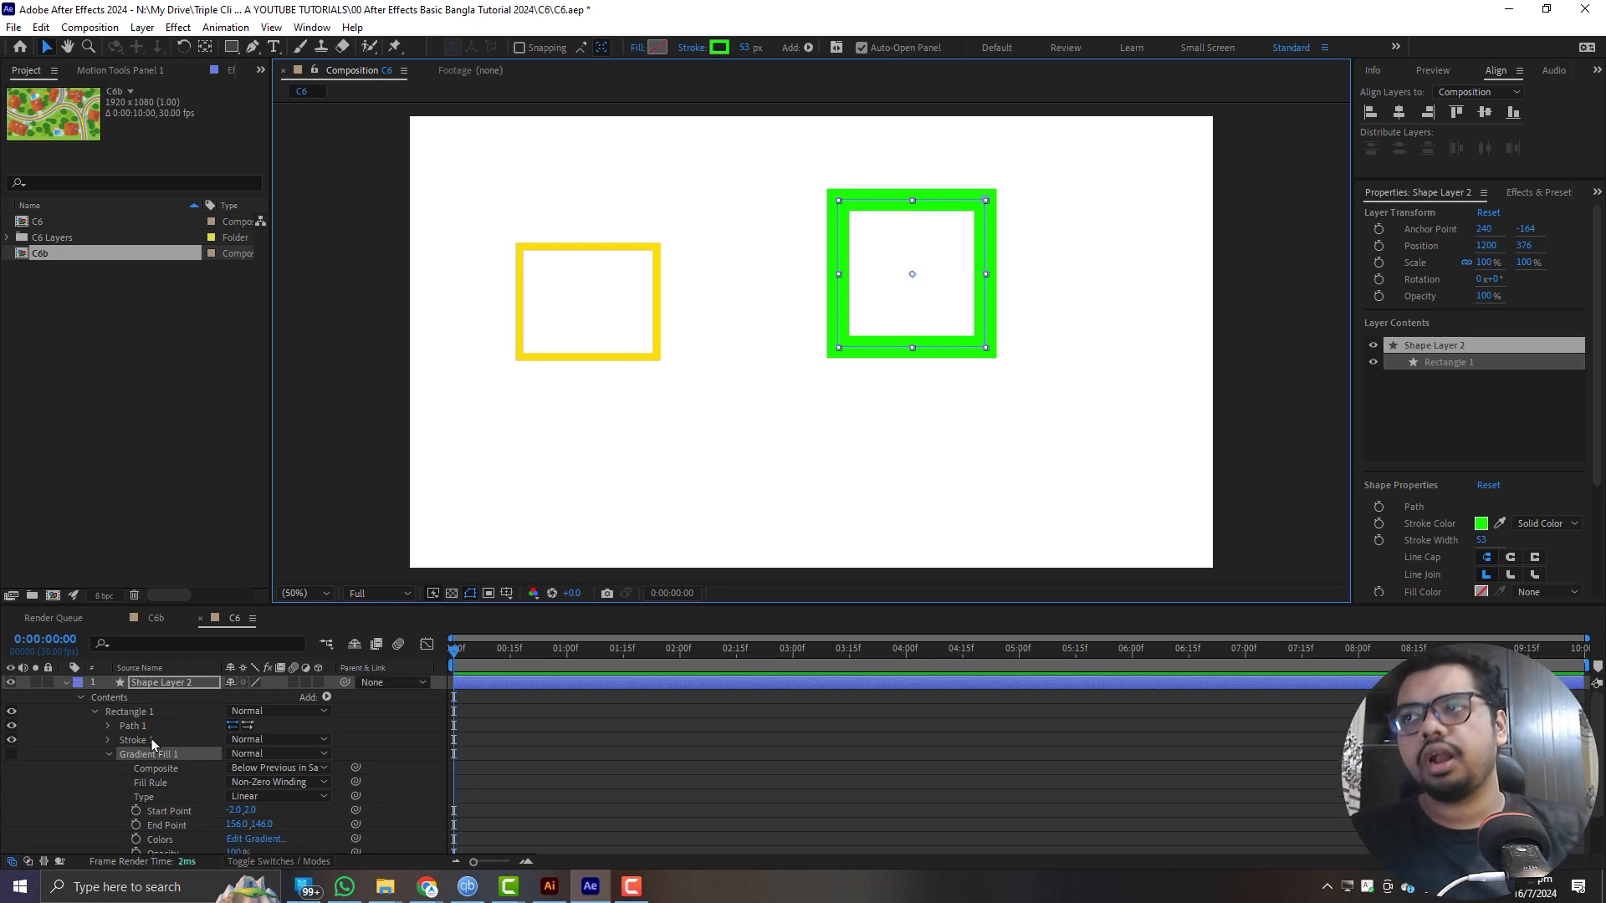
pyautogui.click(67, 683)
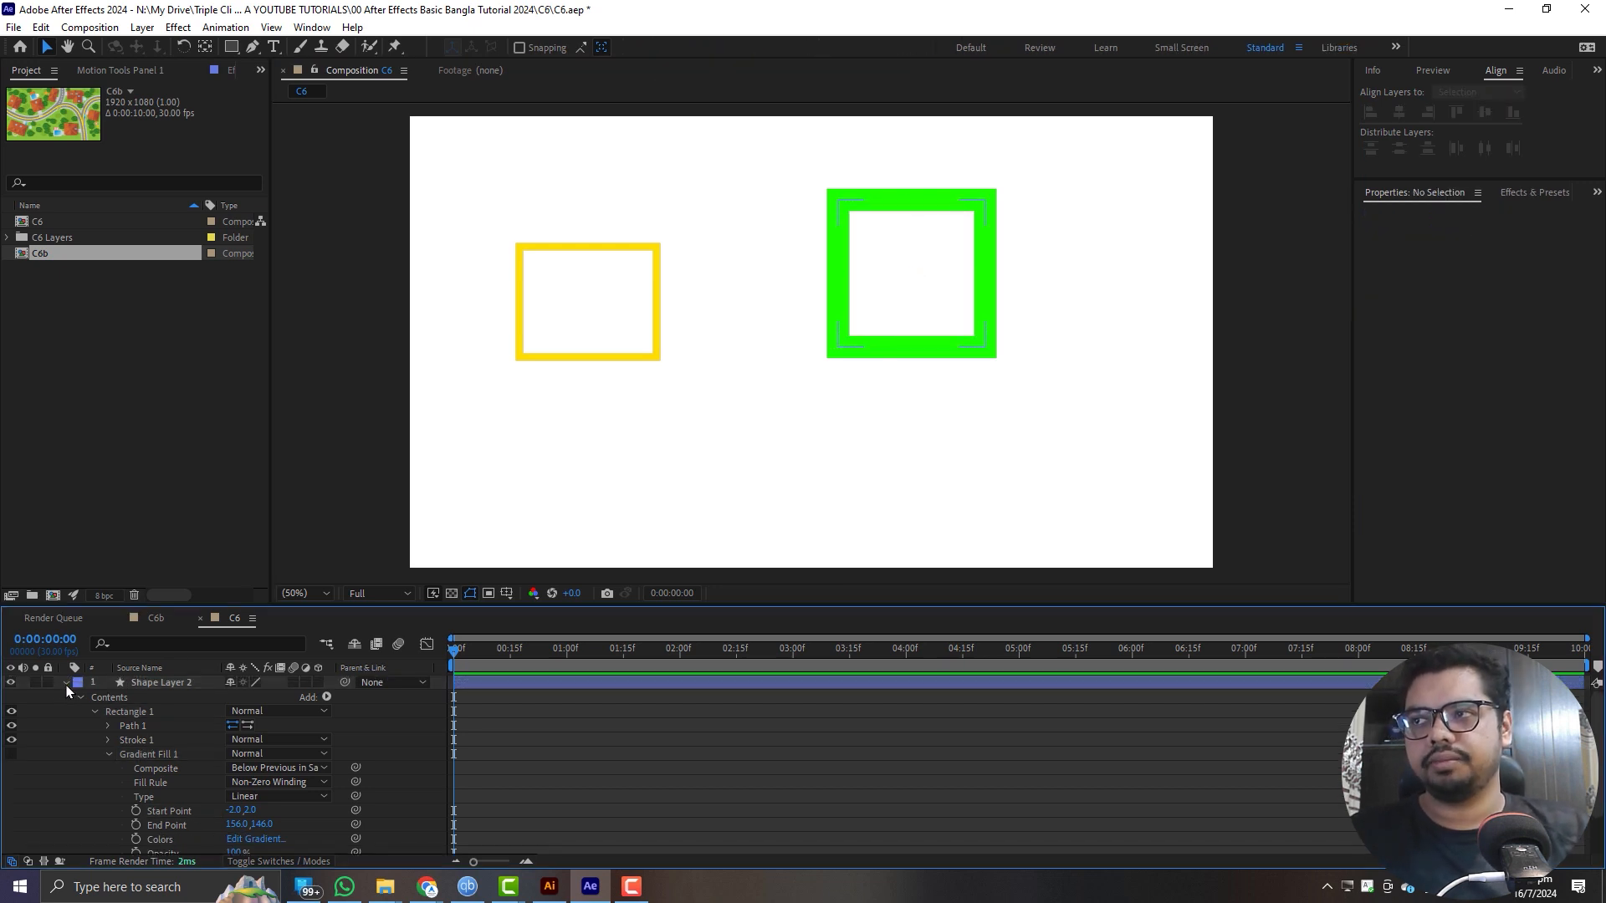
# - Cycle the stroke of Shape Layer 2 through the linear gradient, radial gradient and none types, ending on solid green
pyautogui.click(142, 686)
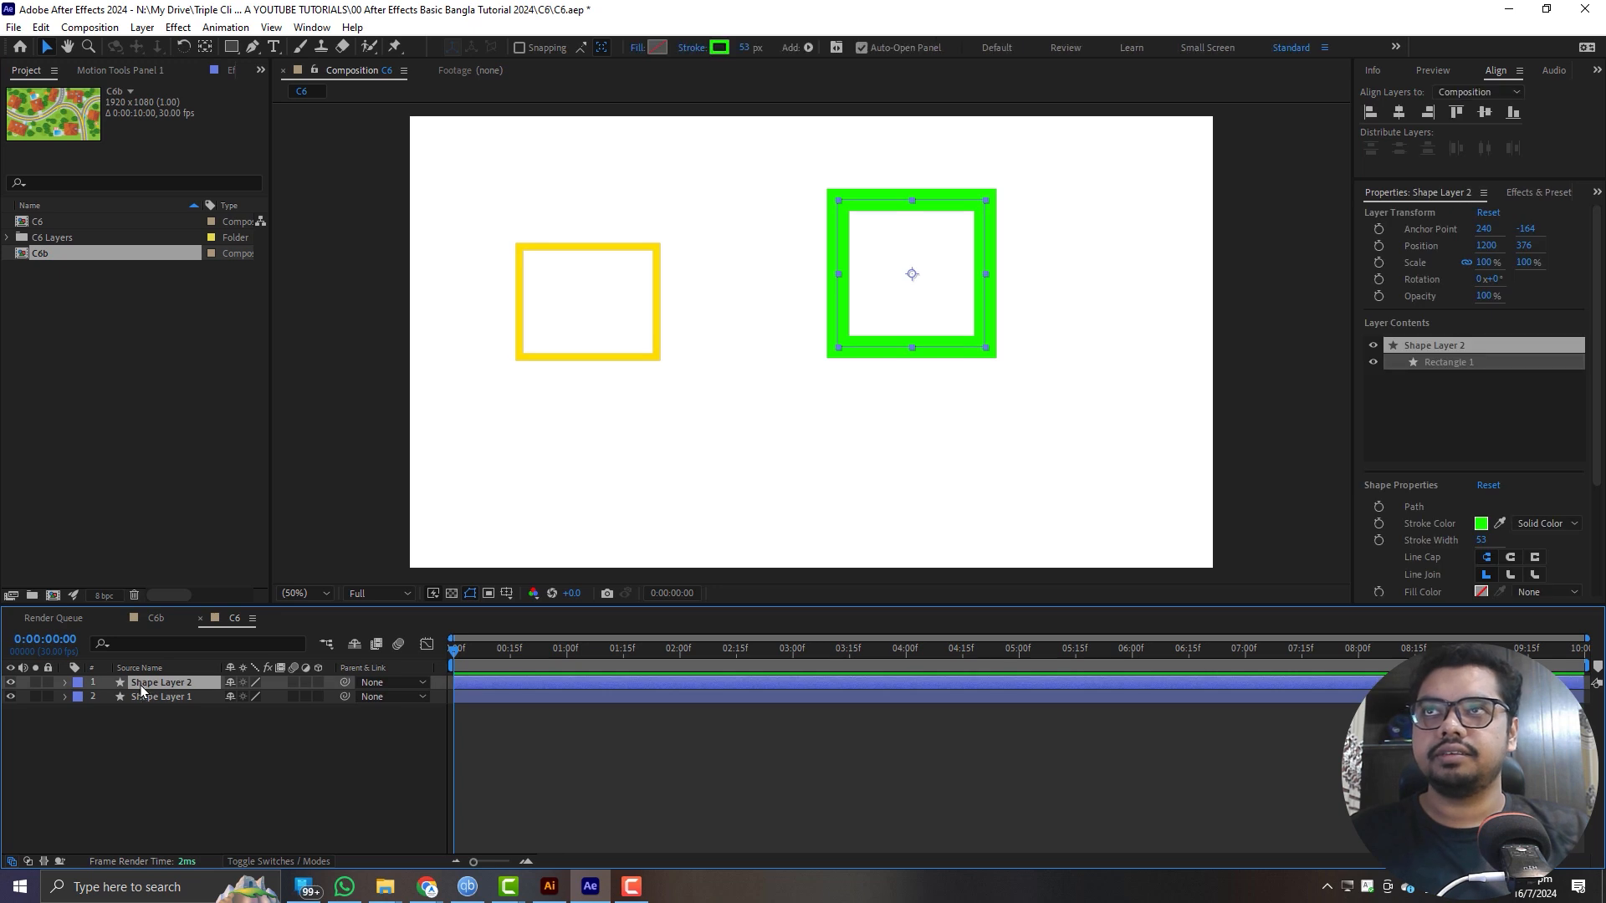
pyautogui.keyDown('alt'); pyautogui.click(718, 48); pyautogui.keyUp('alt')
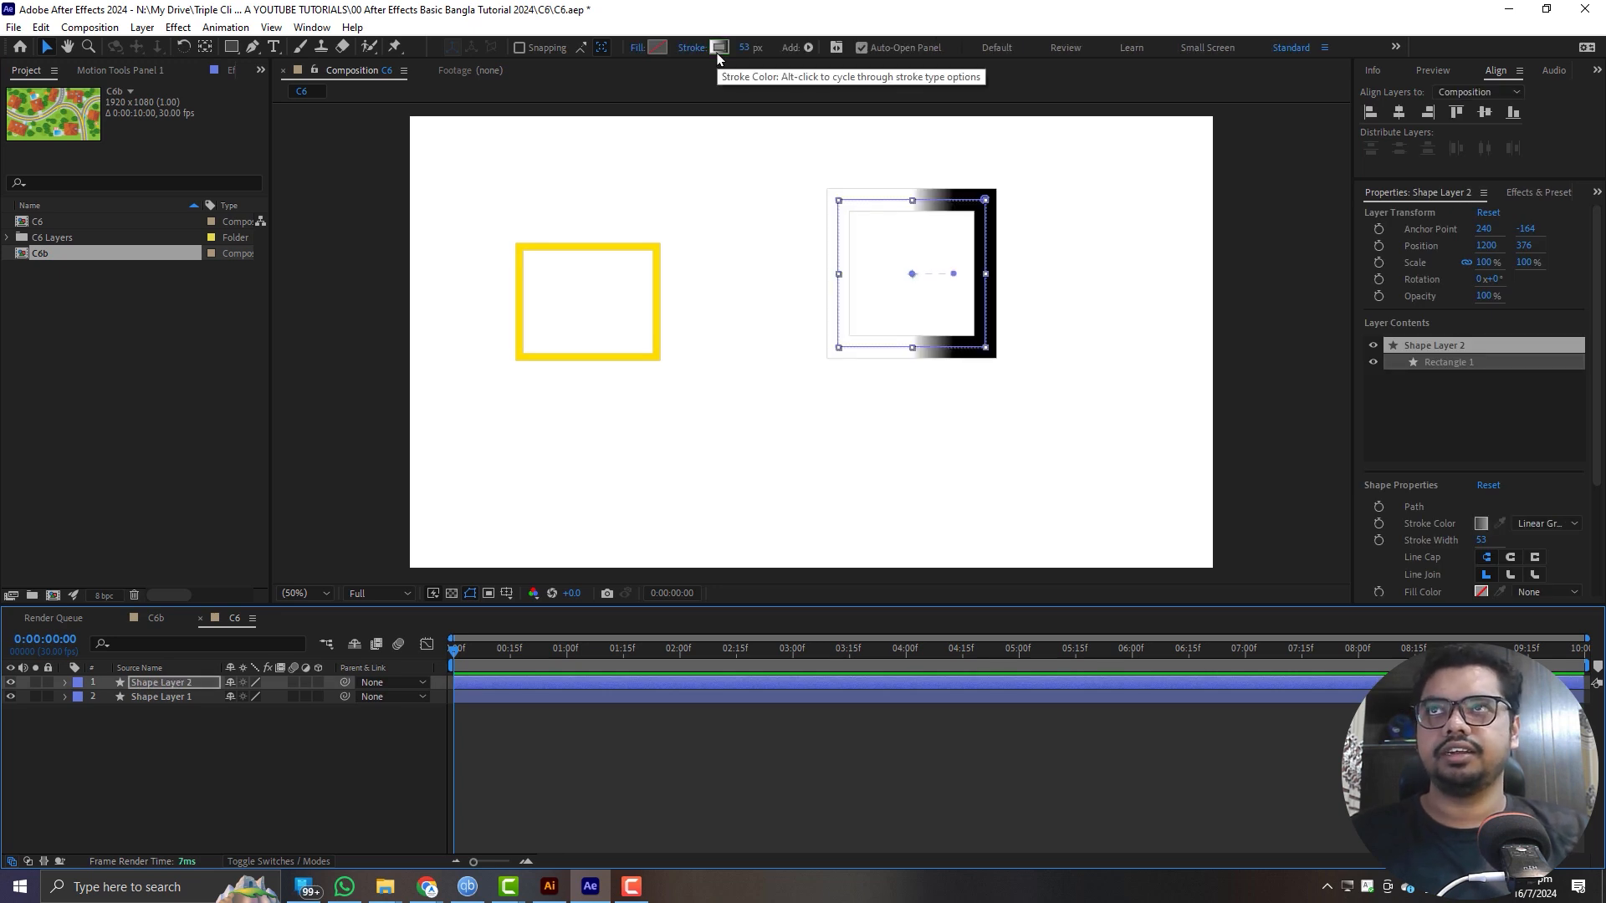
pyautogui.keyDown('alt'); pyautogui.click(718, 48); pyautogui.keyUp('alt')
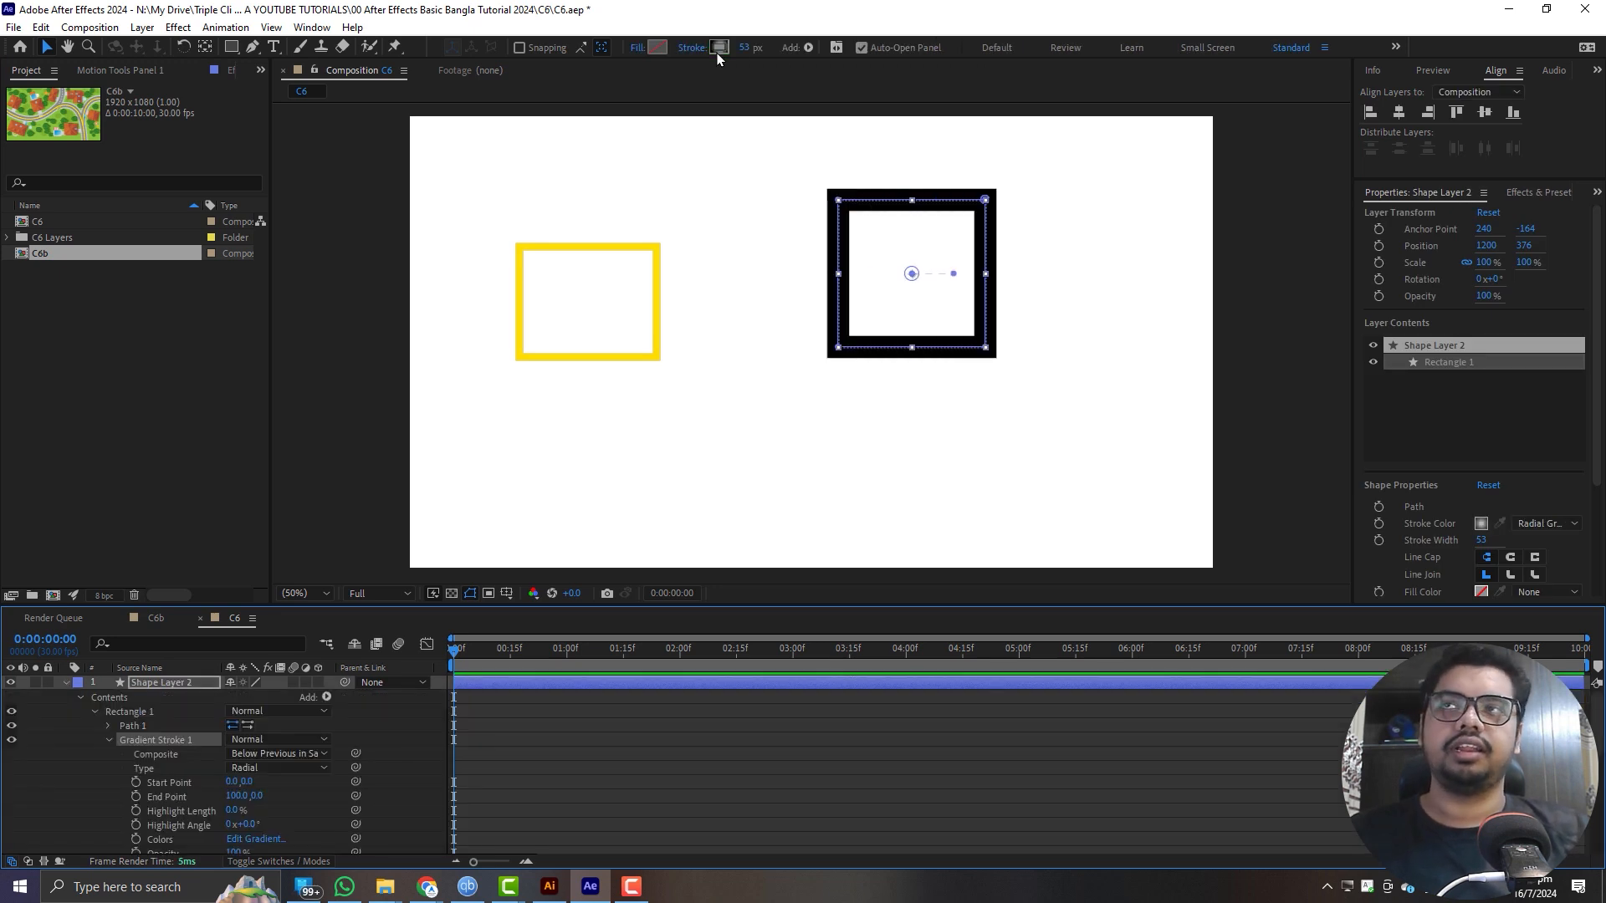
pyautogui.keyDown('alt'); pyautogui.click(718, 48); pyautogui.keyUp('alt')
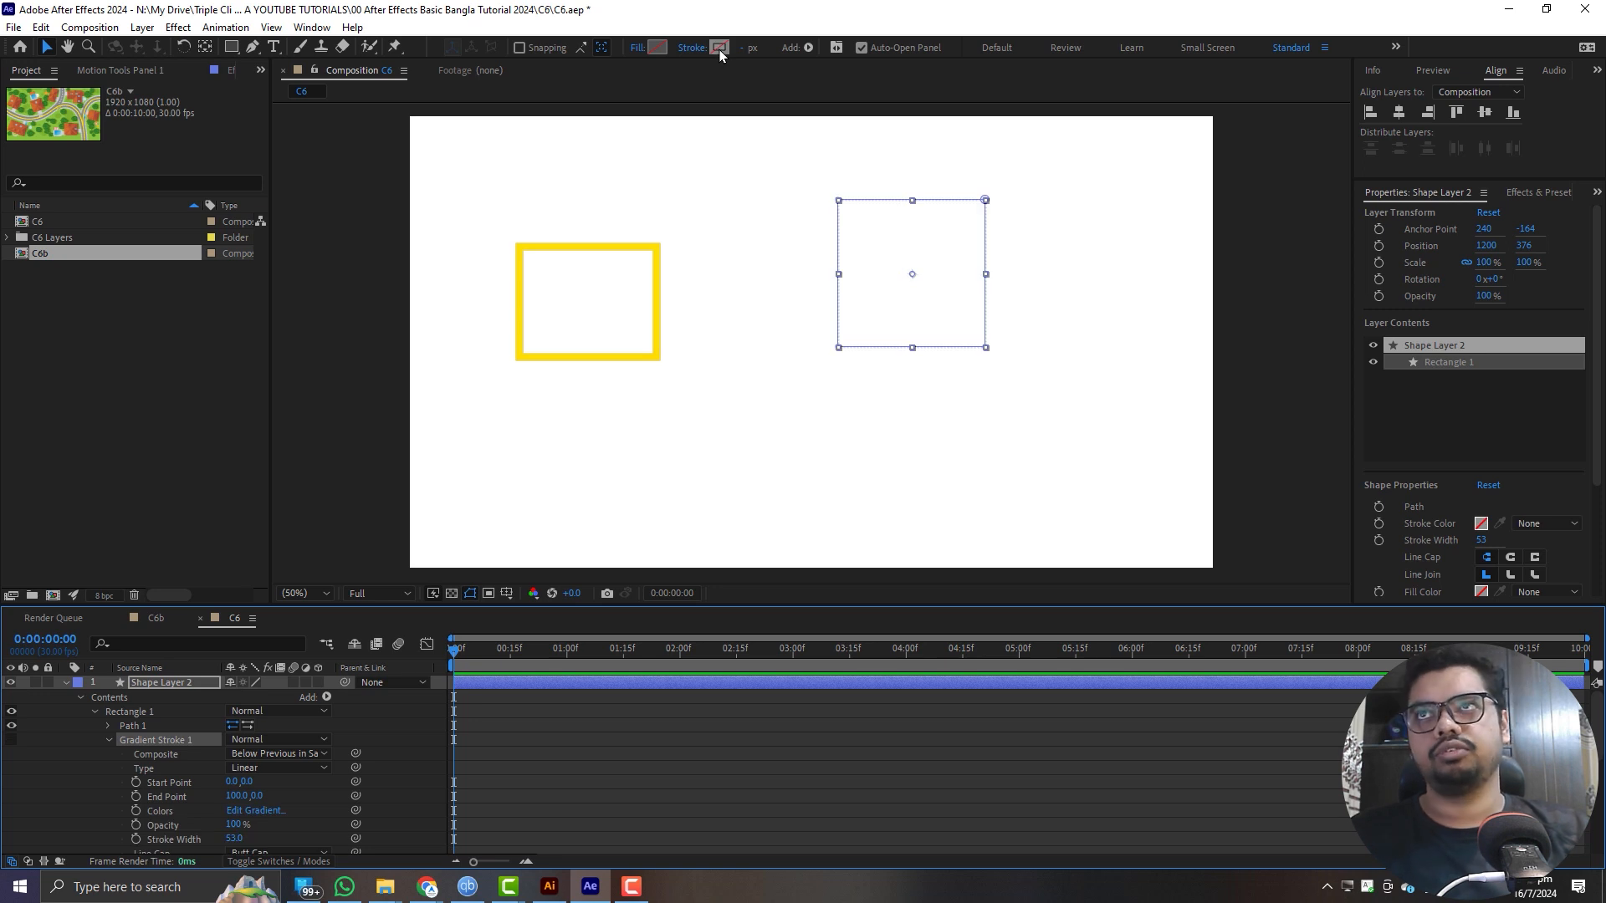
pyautogui.keyDown('alt'); pyautogui.click(718, 48); pyautogui.keyUp('alt')
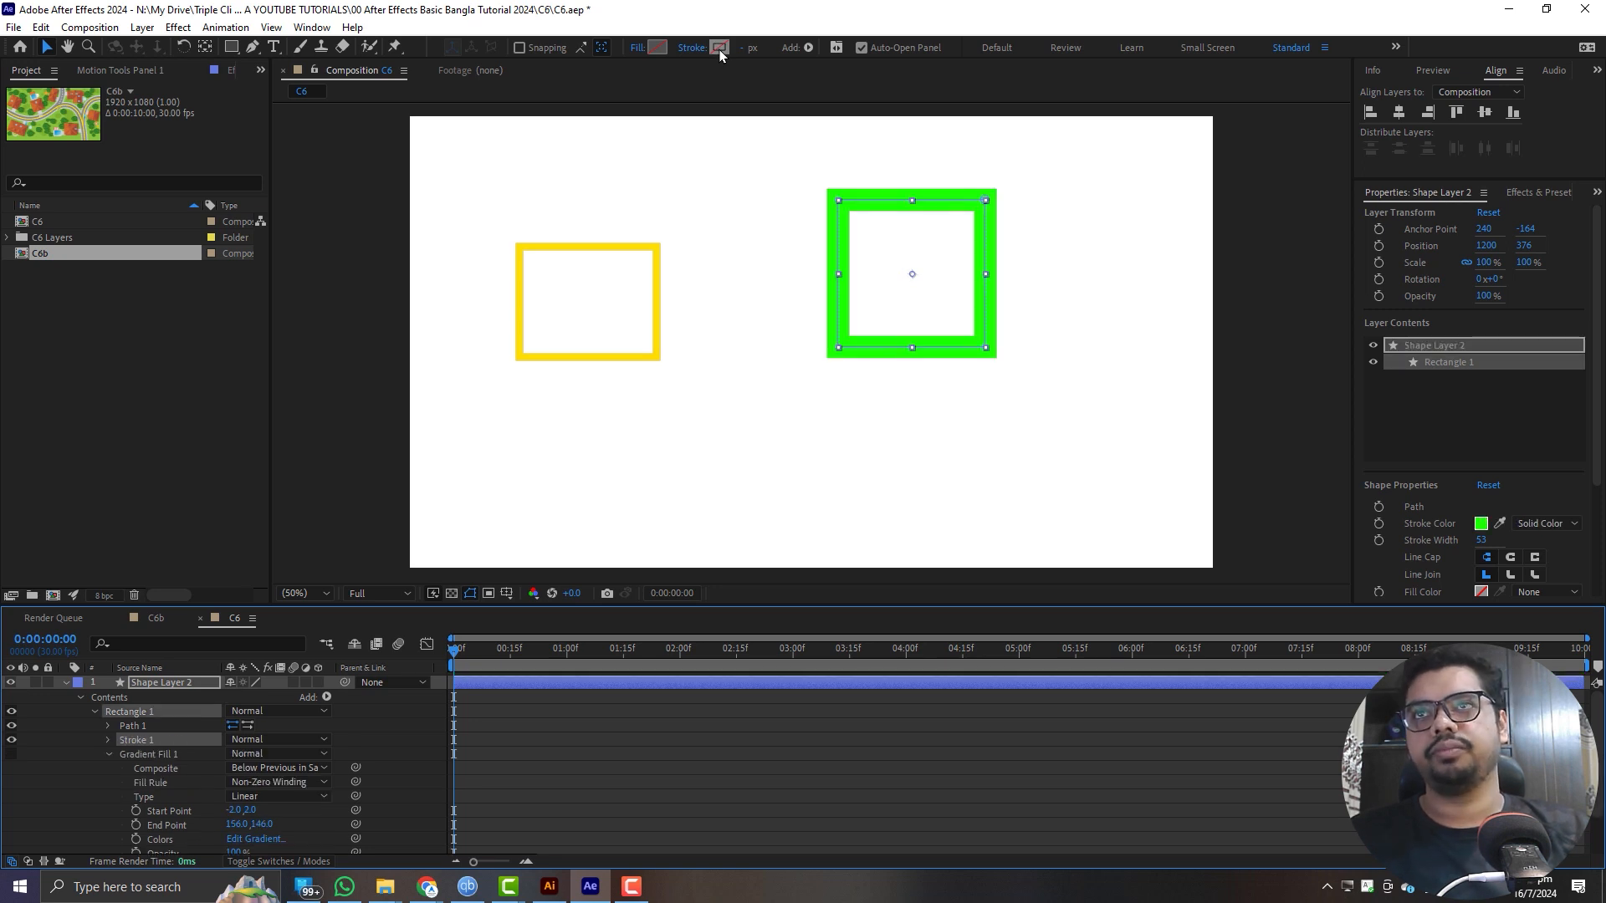
# - Collapse the properties of Shape Layer 2 and hide both shape layers
pyautogui.click(66, 682)
pyautogui.click(180, 753)
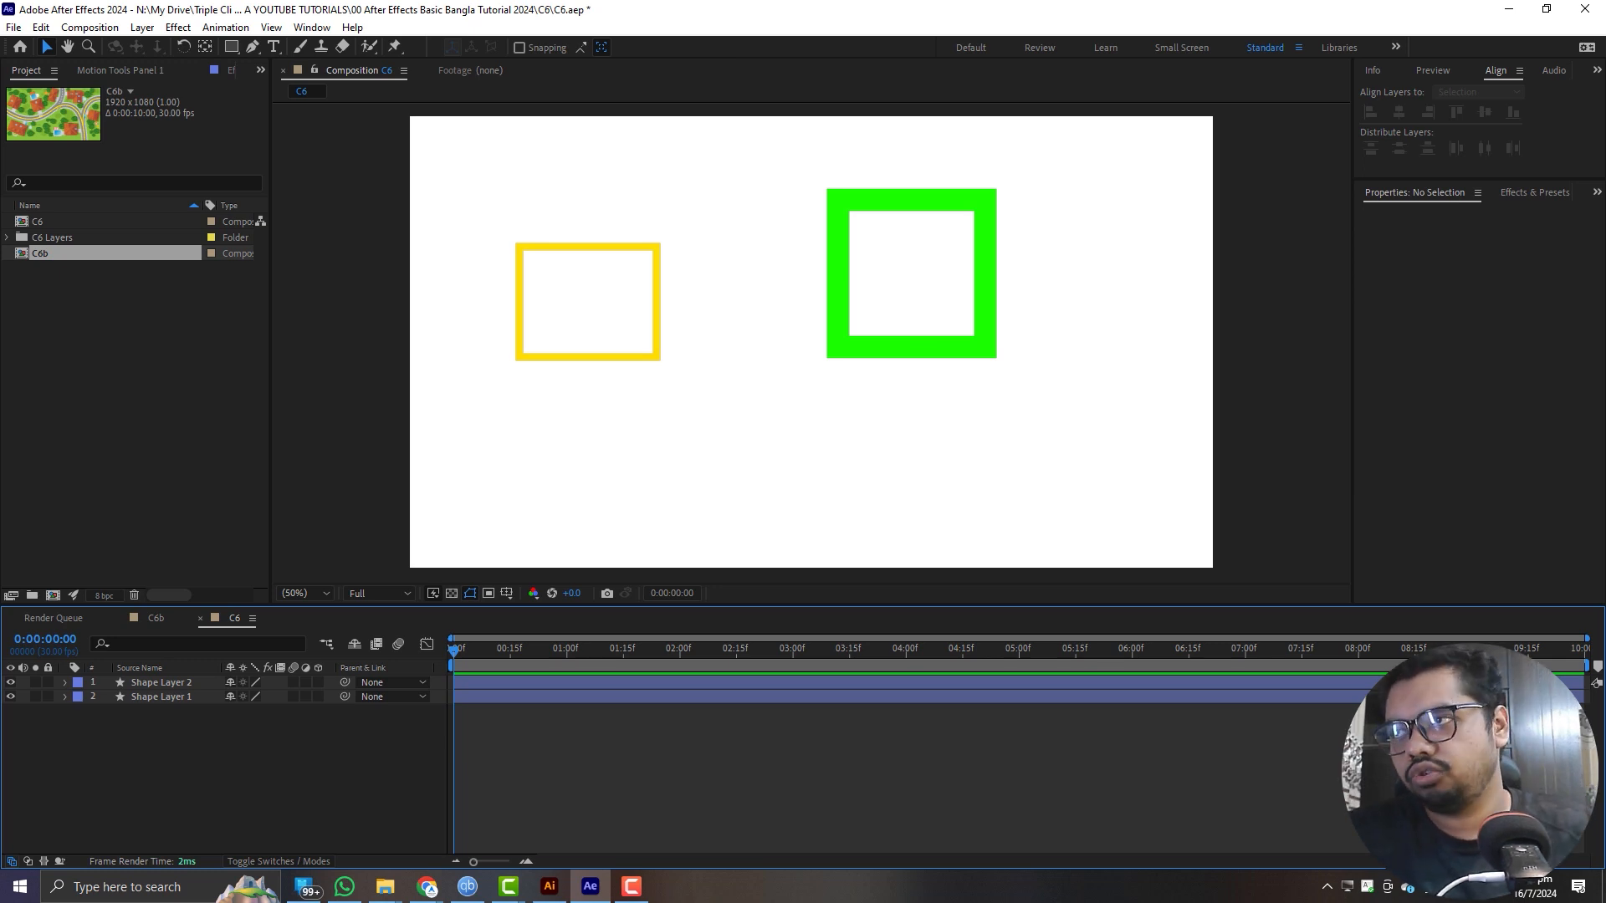
pyautogui.moveTo(10, 683); pyautogui.dragTo(10, 698)
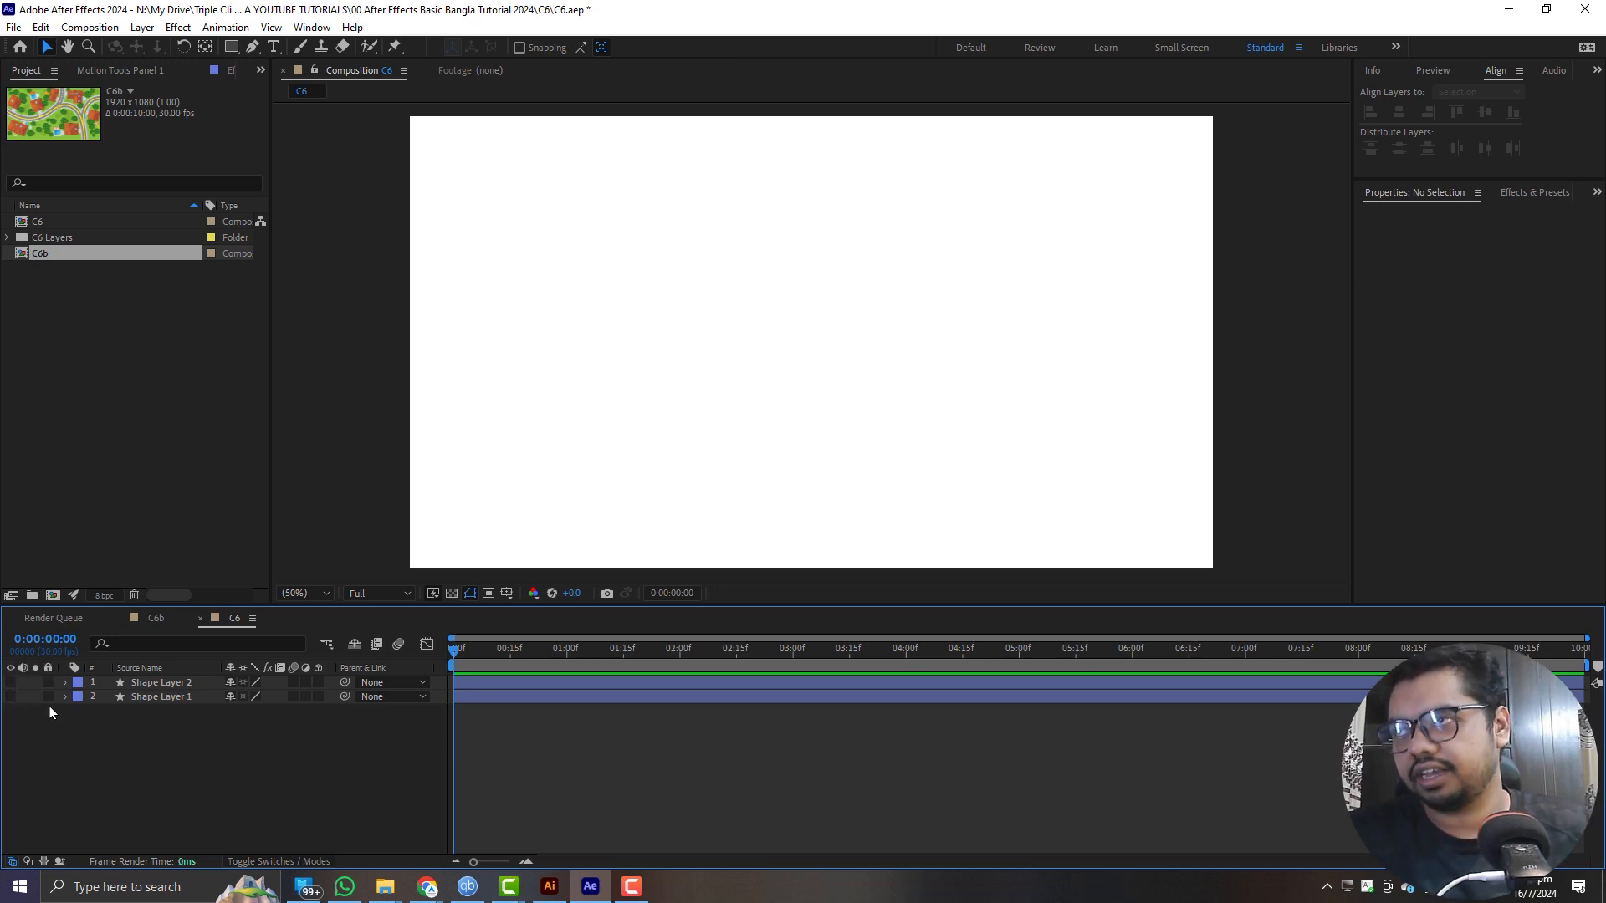
# - Draw an upright green-stroked pentagon with an outer radius of about 166 px, trying other side counts while drawing, and centre its anchor point
pyautogui.click(231, 47)
pyautogui.click(329, 104)
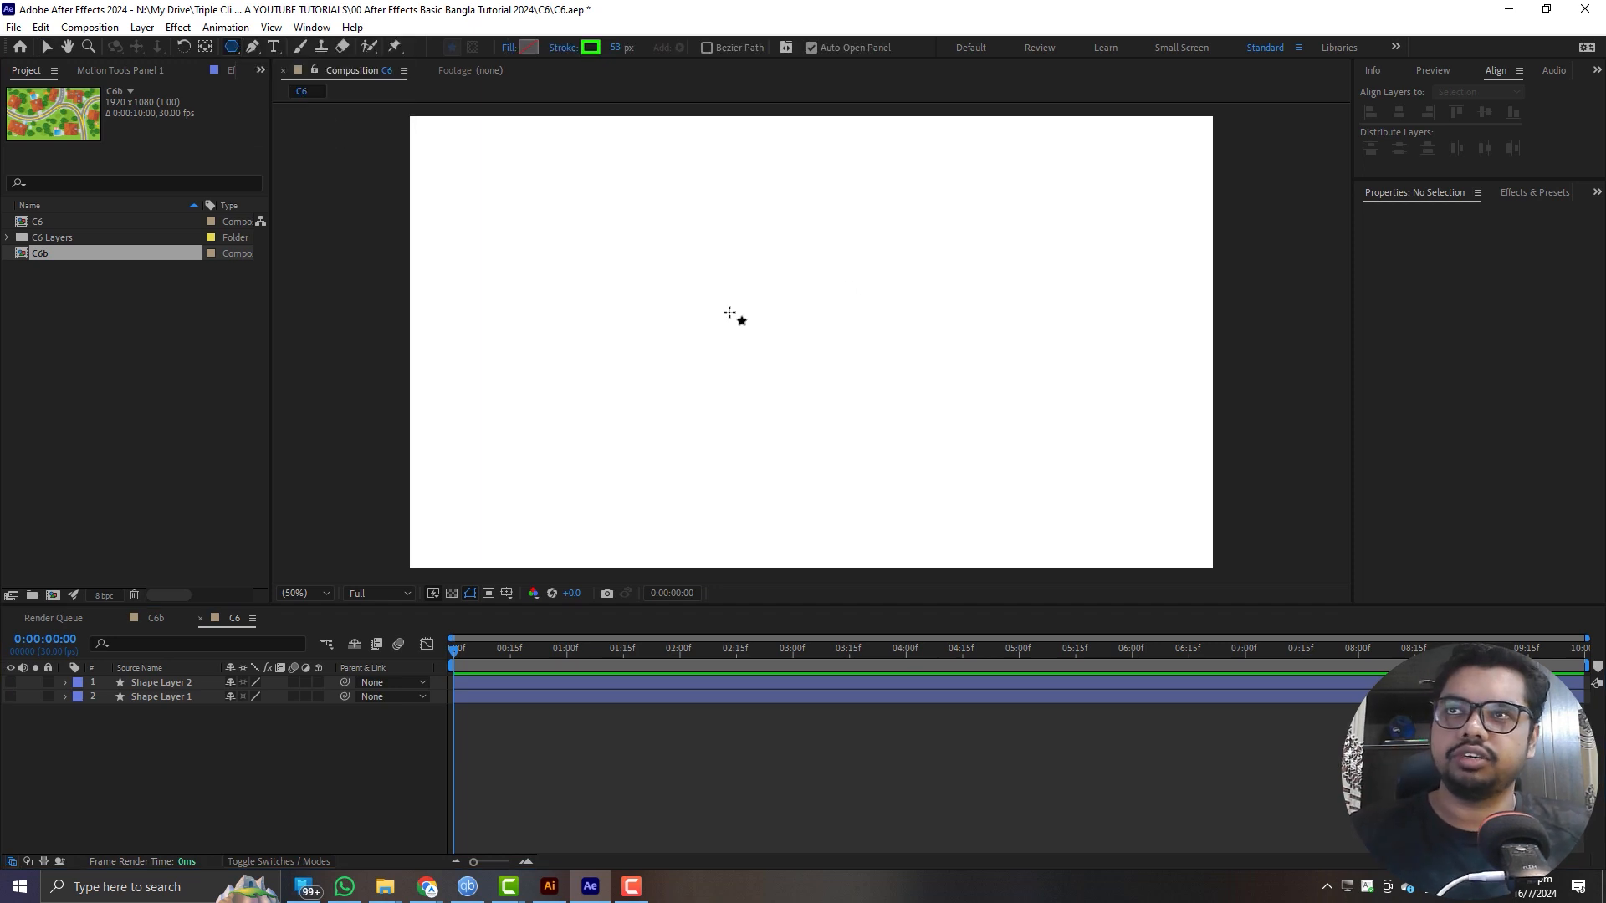
pyautogui.moveTo(684, 306); pyautogui.dragTo(740, 347)
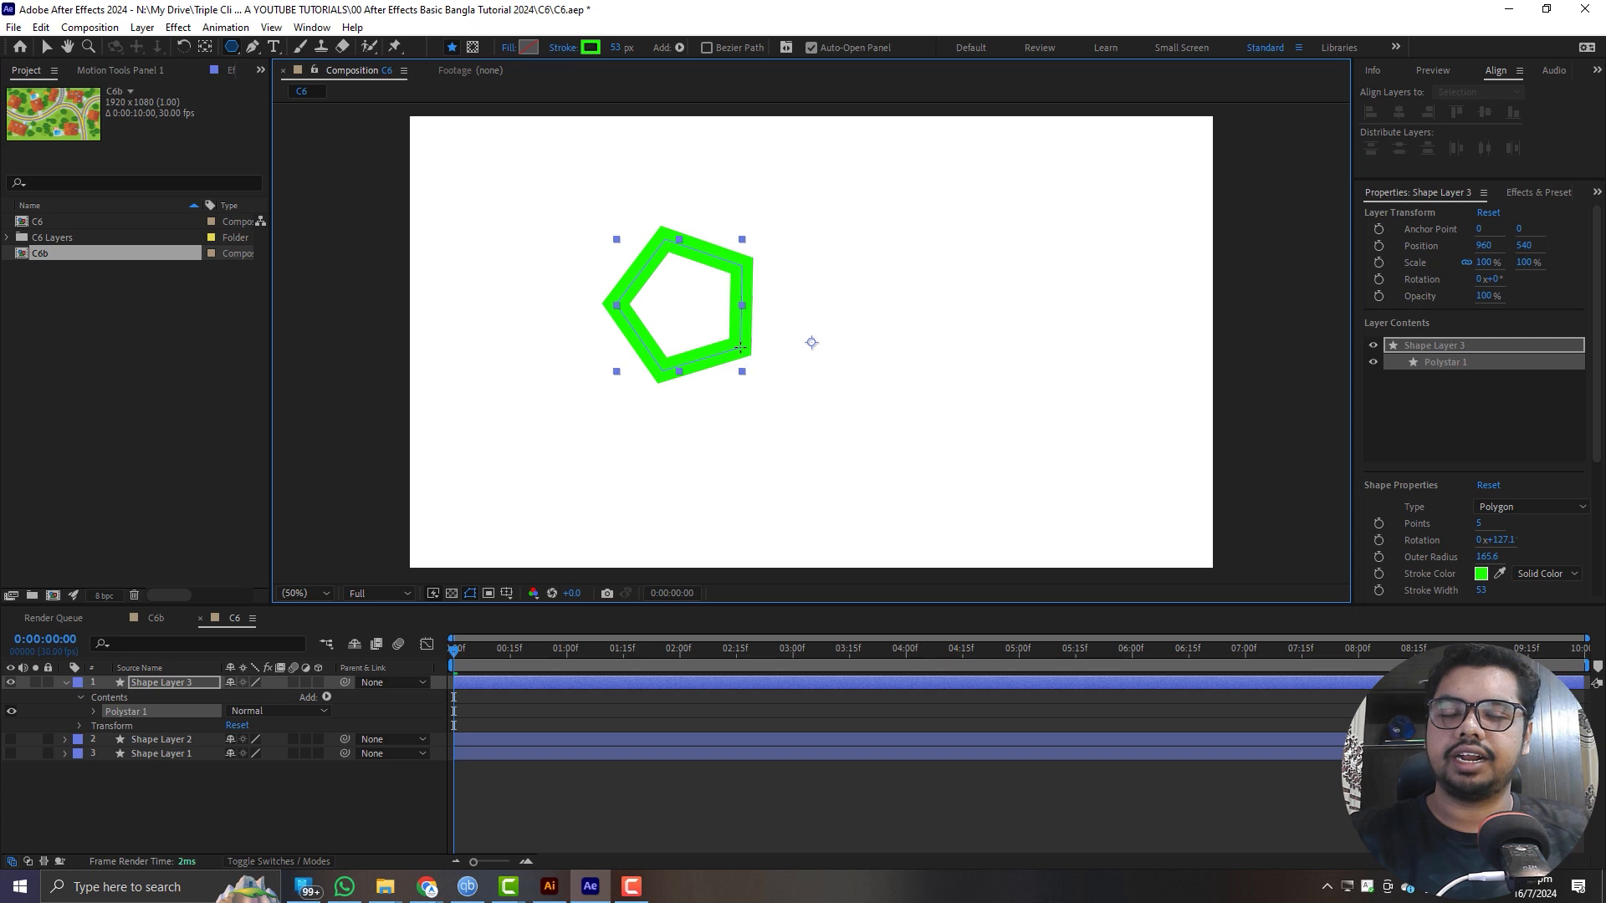
pyautogui.press('Up')
pyautogui.press('Up')
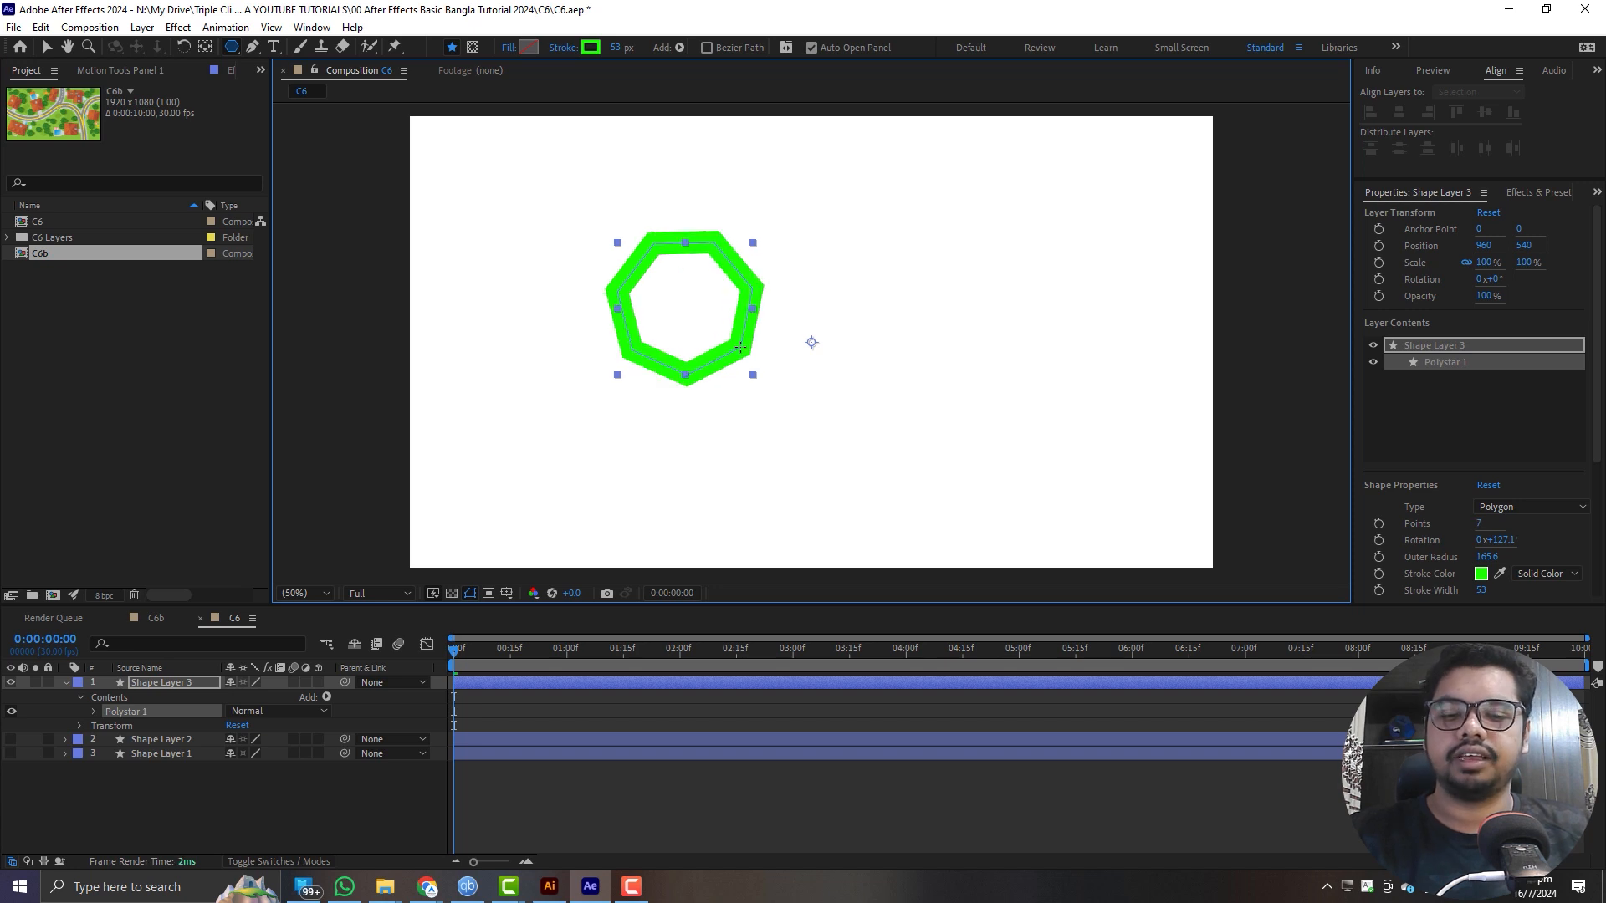
pyautogui.press('Up')
pyautogui.press('Up')
pyautogui.press('Up')
pyautogui.press('Up')
pyautogui.press('Down')
pyautogui.press('Down')
pyautogui.press('Down')
pyautogui.press('Down')
pyautogui.press('Down')
pyautogui.press('Down')
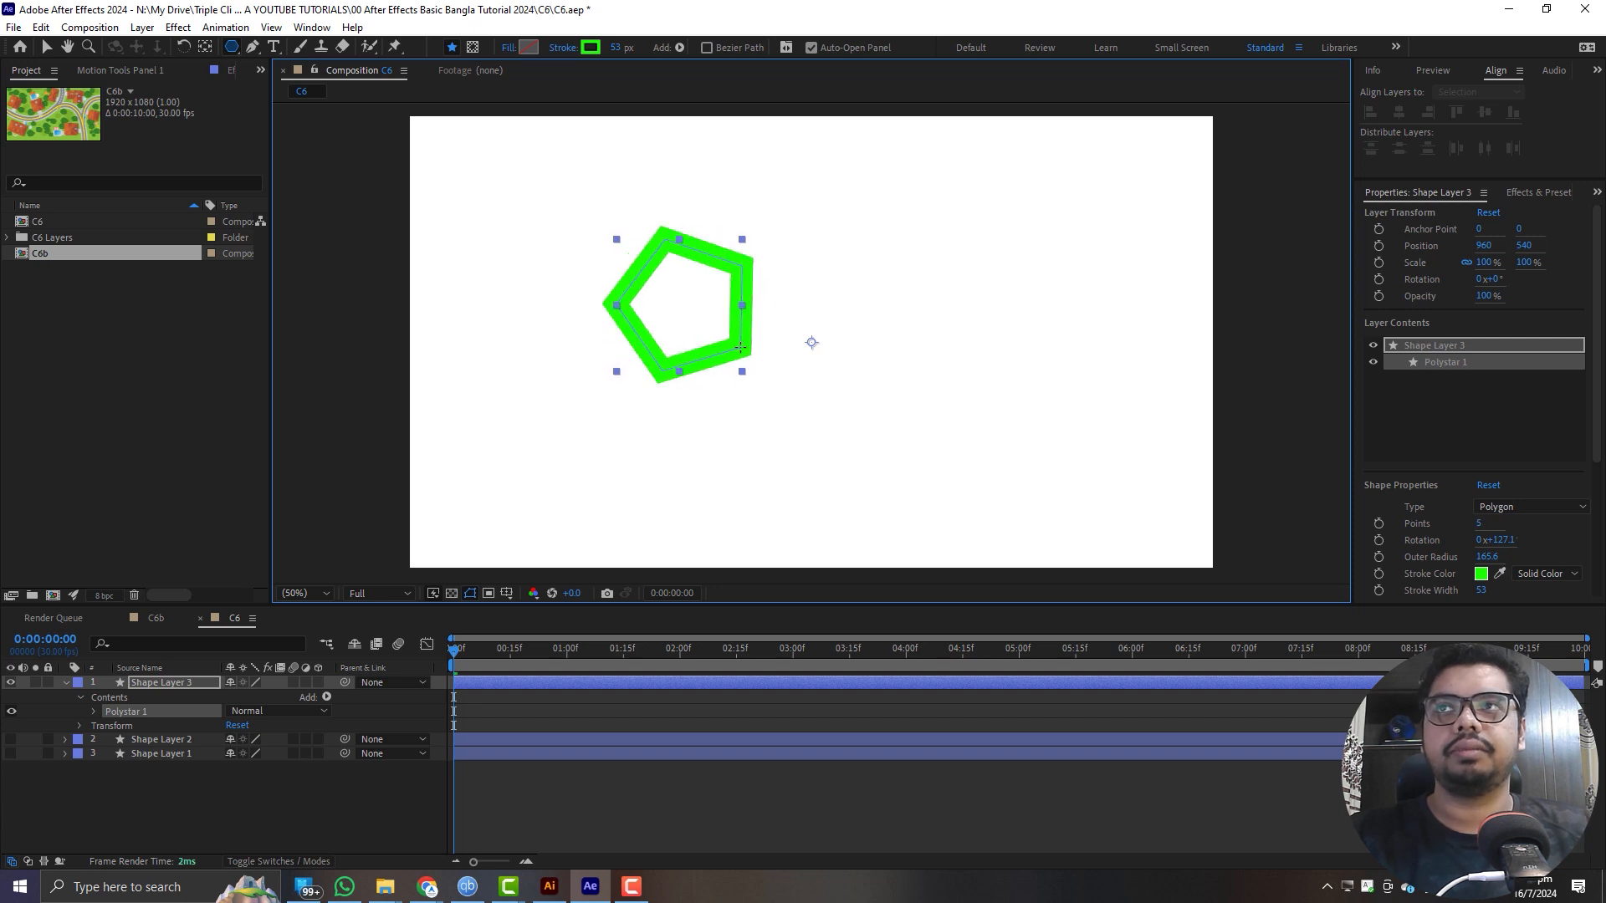
pyautogui.press('shift')
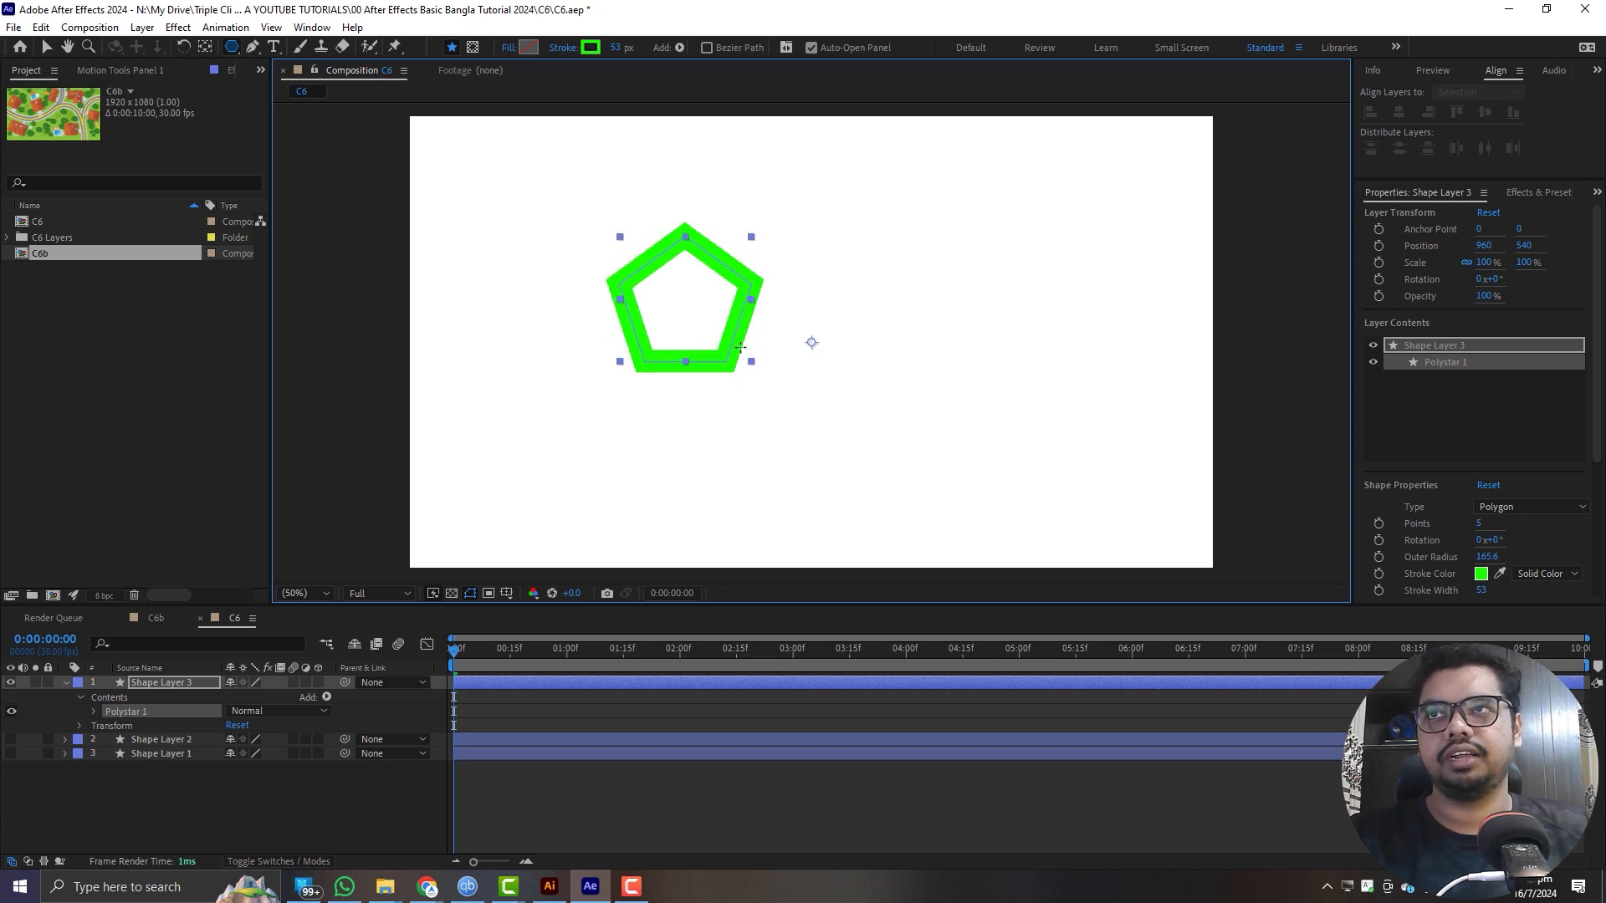
pyautogui.hotkey('ctrl', 'alt', 'Home')
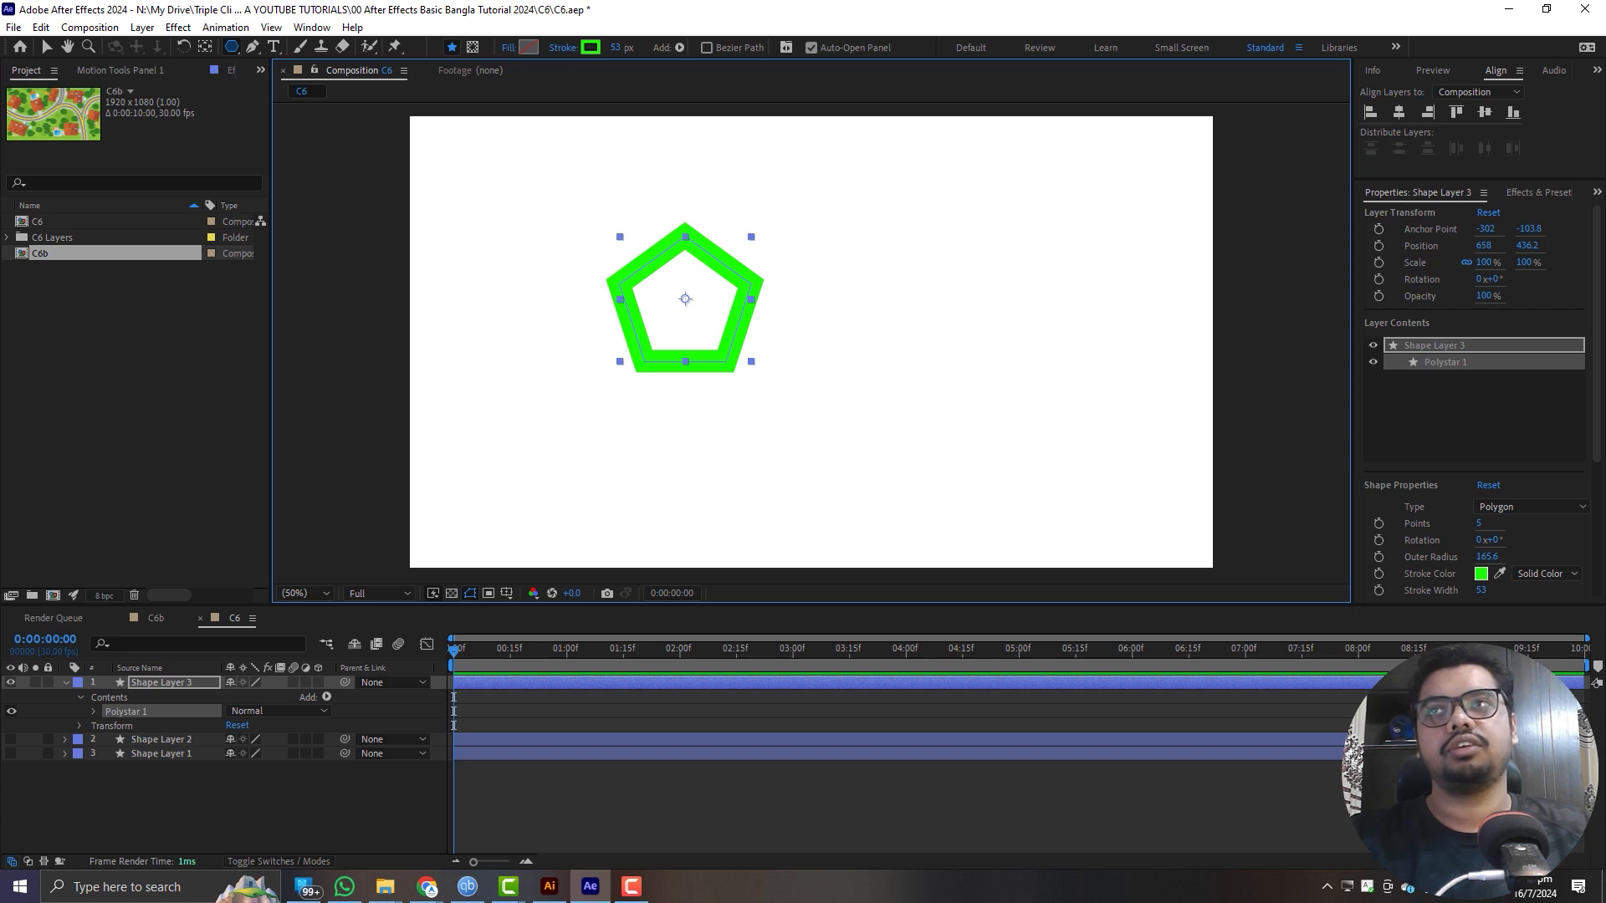
pyautogui.press('super')
pyautogui.press('super')
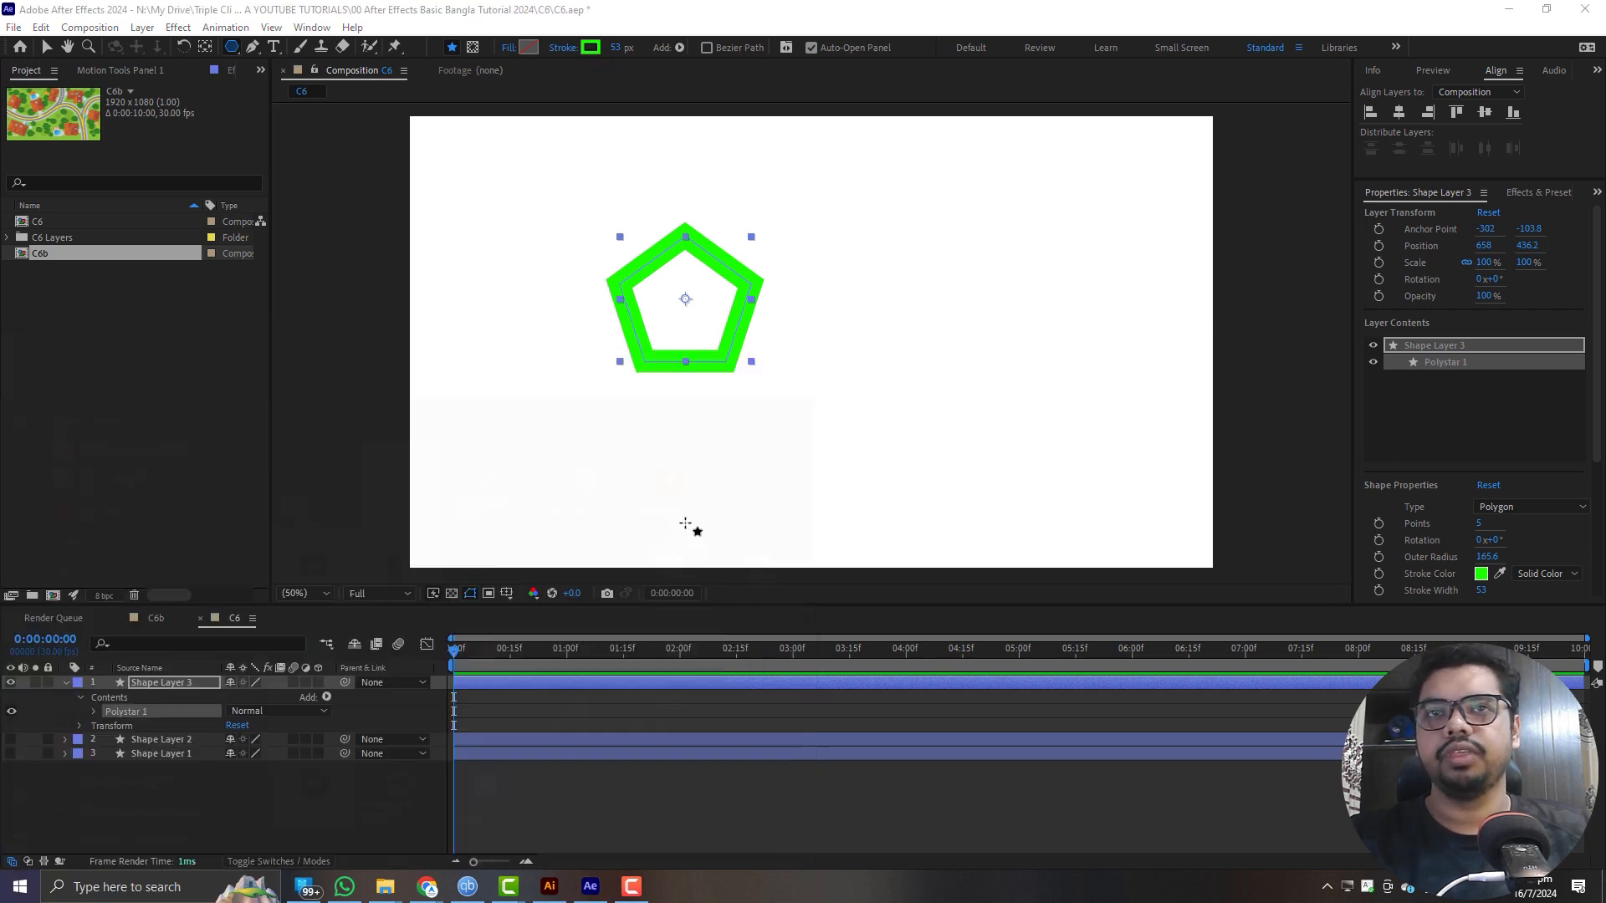
pyautogui.click(817, 796)
# - Draw a seven-pointed green-stroked star beside the pentagon, with an outer radius of about 193 px and an inner radius of about 96 px
pyautogui.moveTo(235, 44); pyautogui.dragTo(316, 124)
pyautogui.moveTo(1000, 303); pyautogui.dragTo(1063, 358)
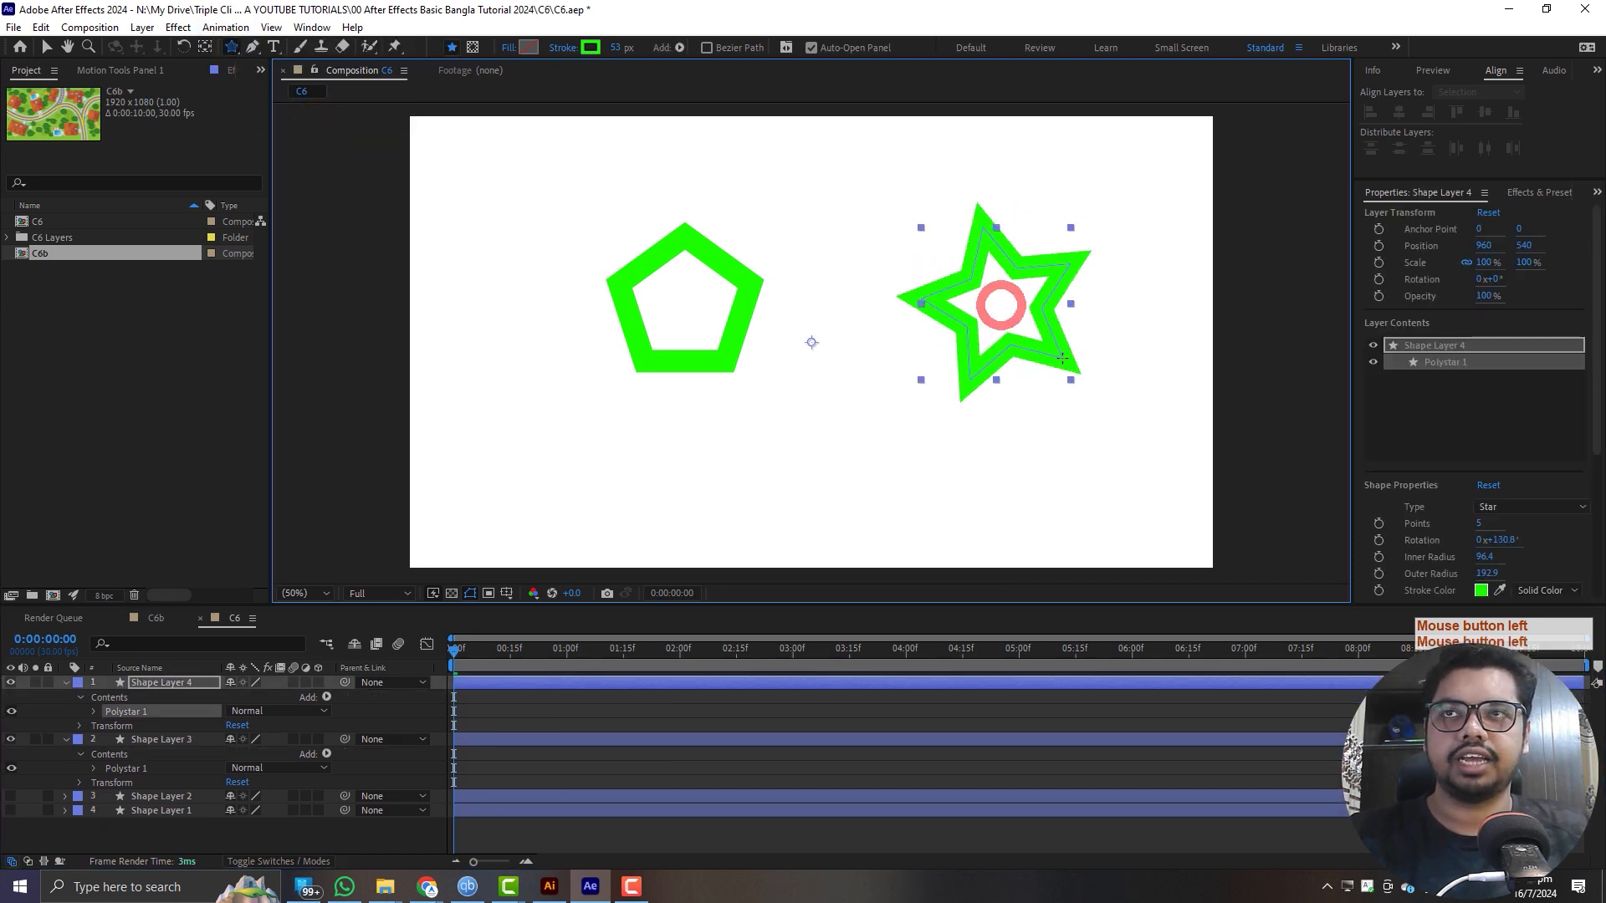
pyautogui.press('Up')
pyautogui.press('Up')
pyautogui.press('Down')
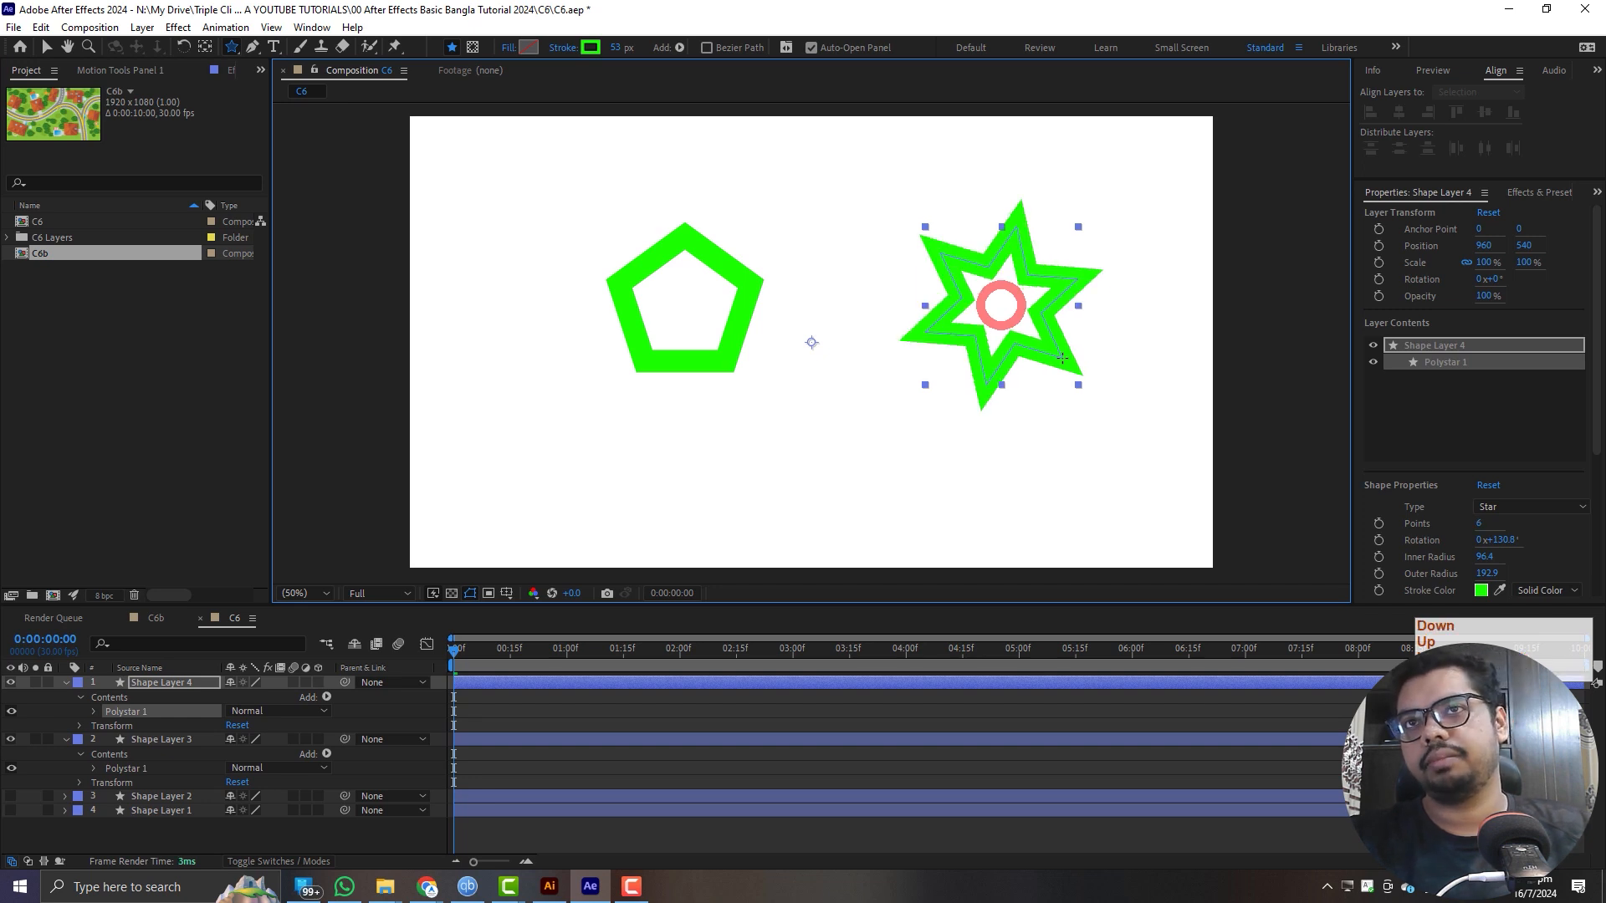
pyautogui.press('Down')
pyautogui.press('Down')
pyautogui.press('Up')
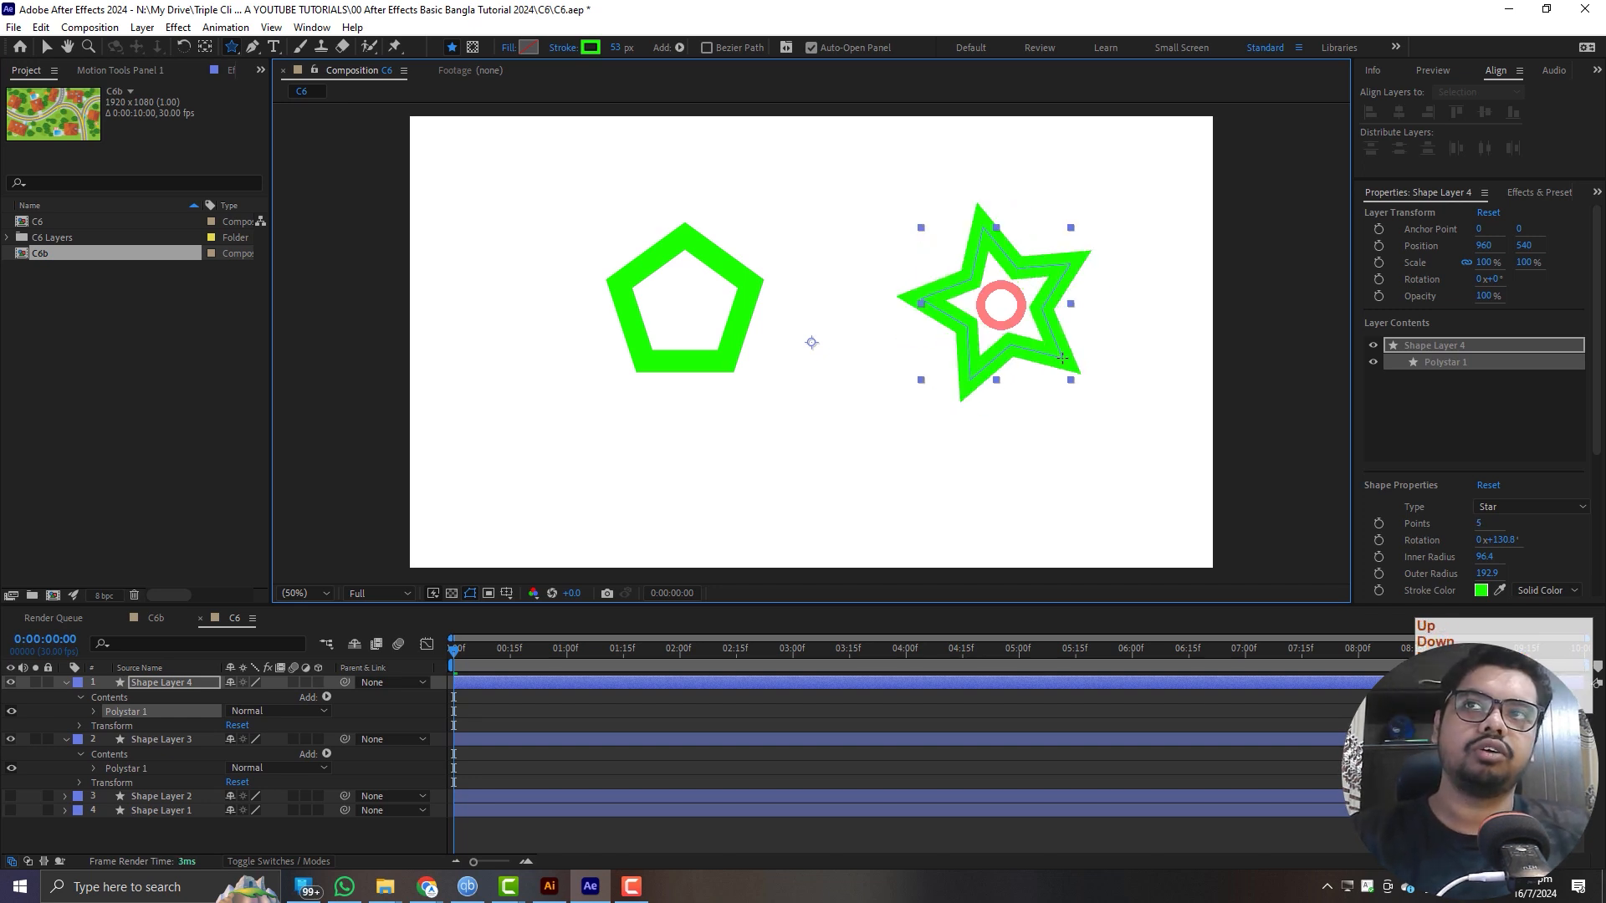
pyautogui.press('Down')
pyautogui.press('Down')
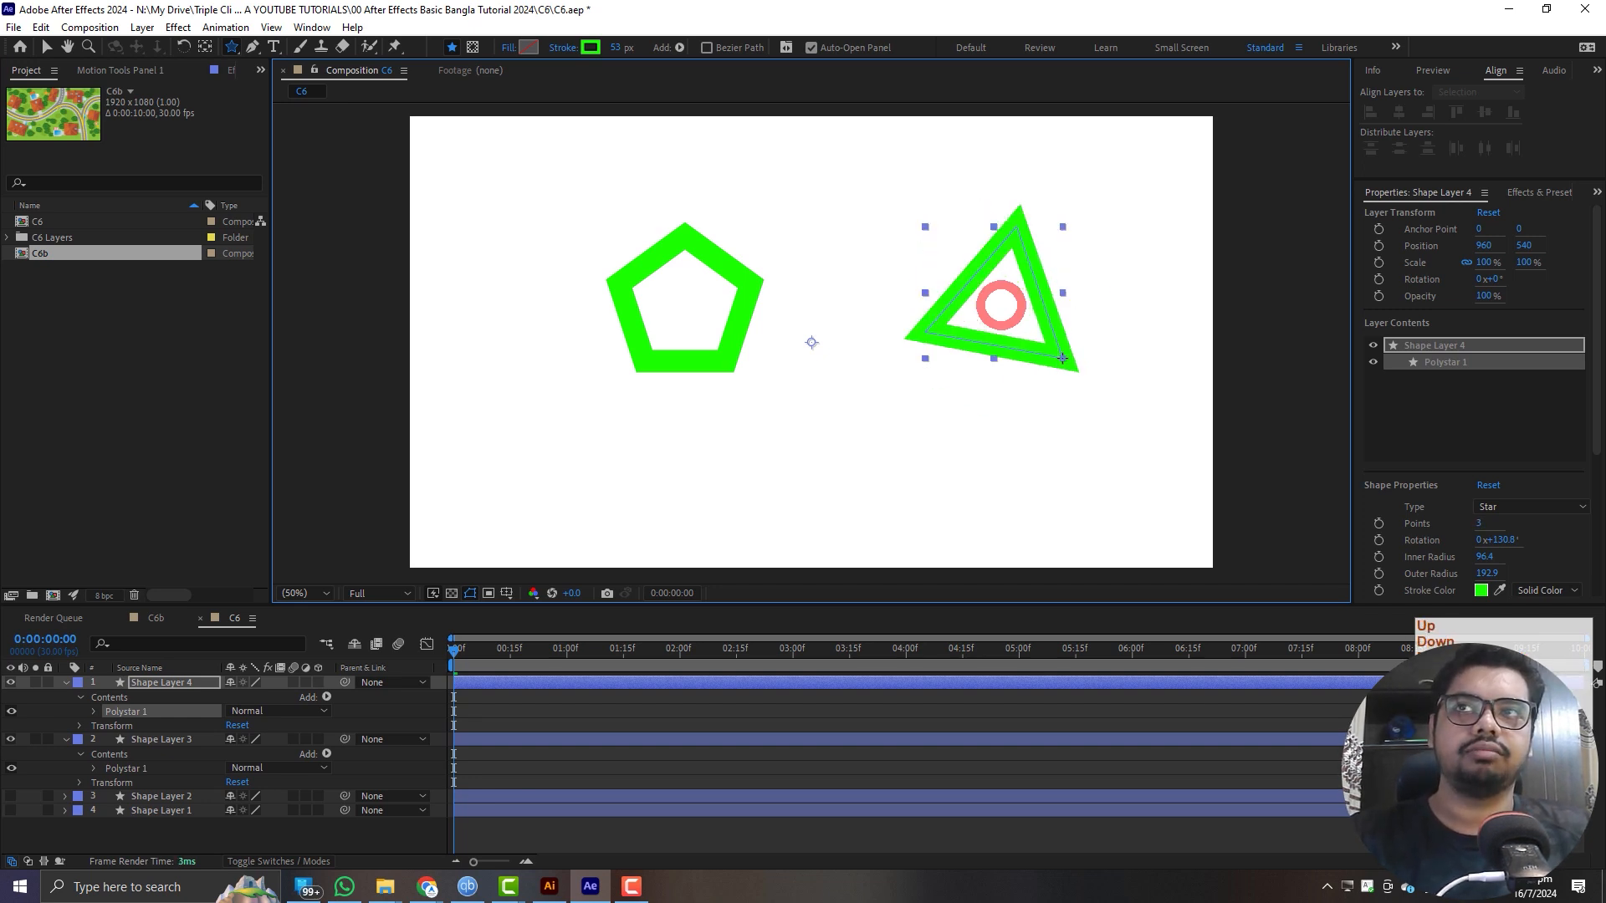
pyautogui.press('Up')
pyautogui.press('Up')
pyautogui.press('Up')
pyautogui.press('Up')
pyautogui.moveTo(1061, 358); pyautogui.dragTo(1059, 352)
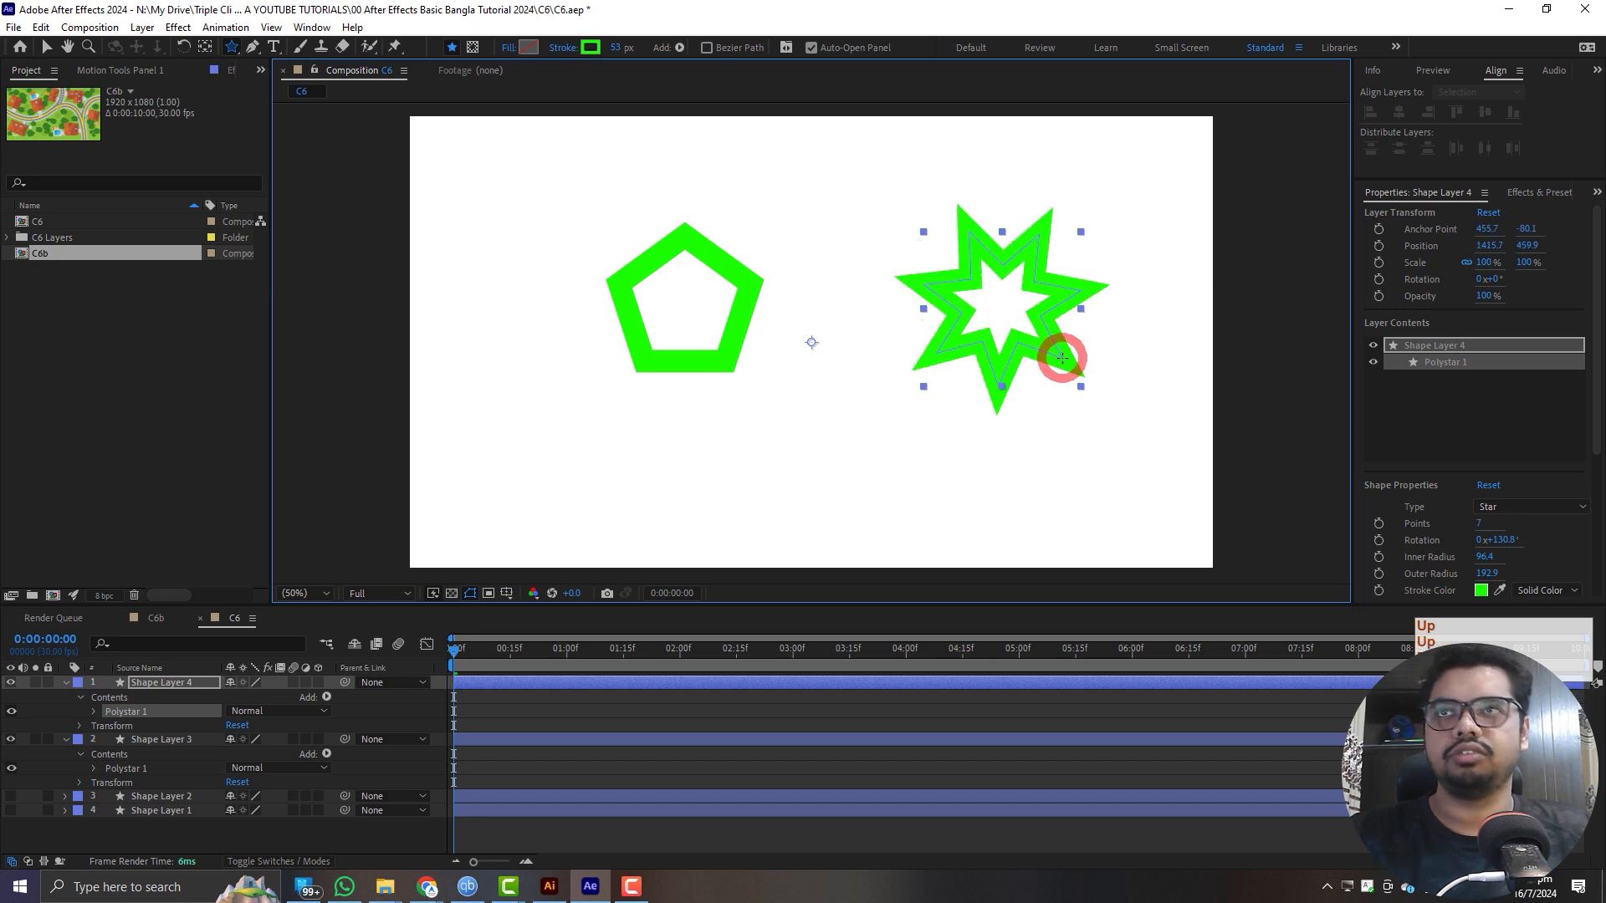
# - Inspect the stroke properties of the star in Shape Layer 4, and hide the star and pentagon layers
pyautogui.click(498, 738)
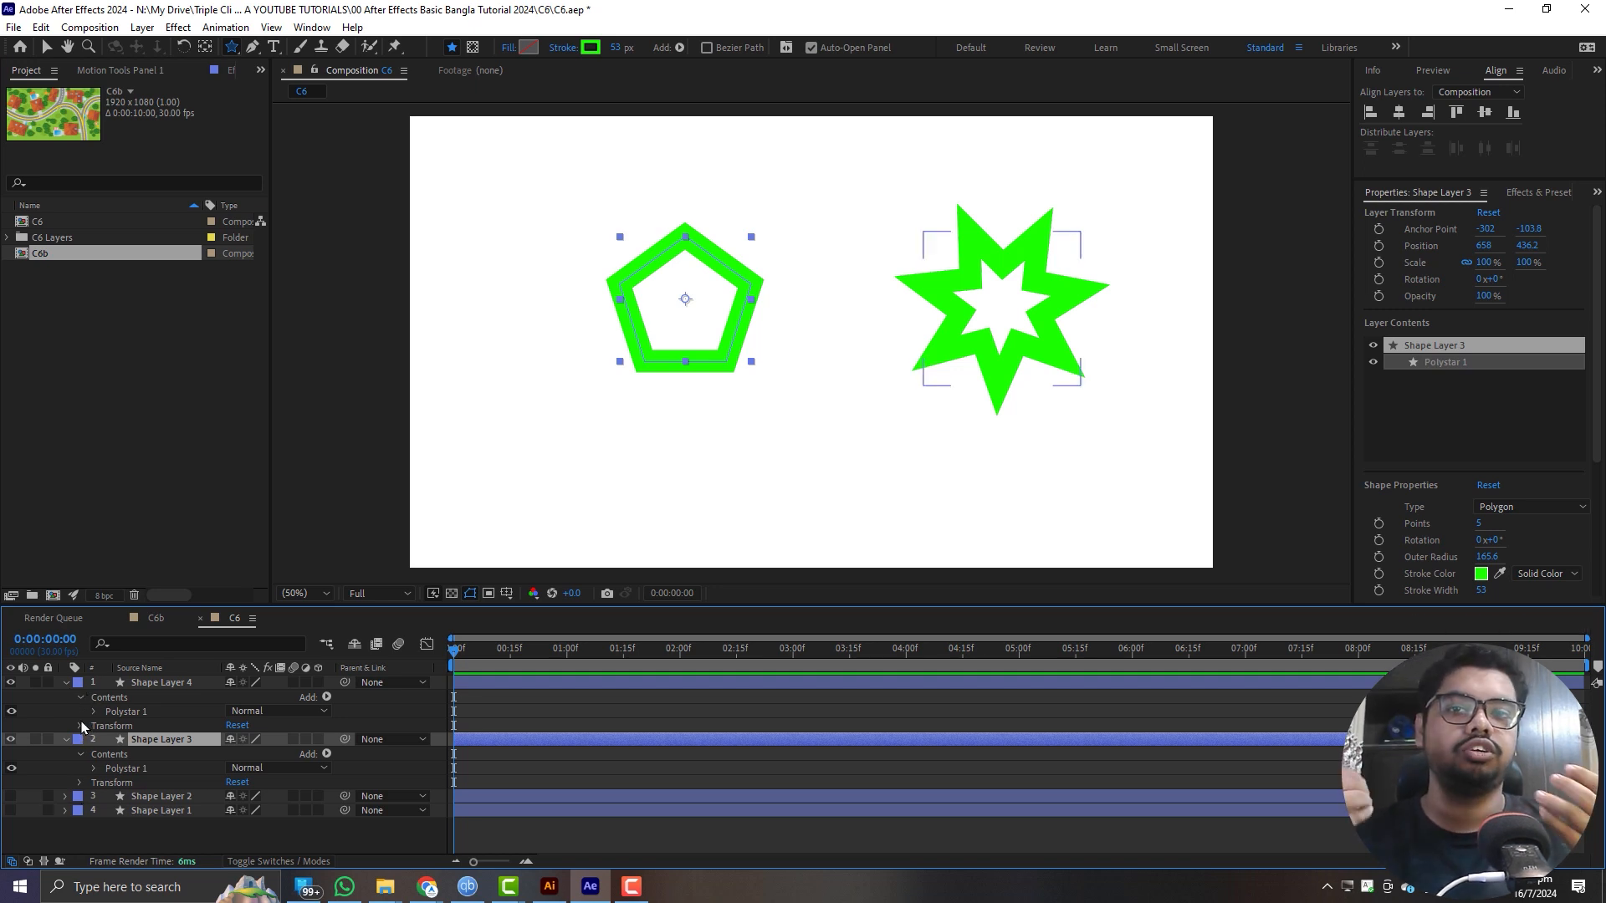
pyautogui.click(93, 712)
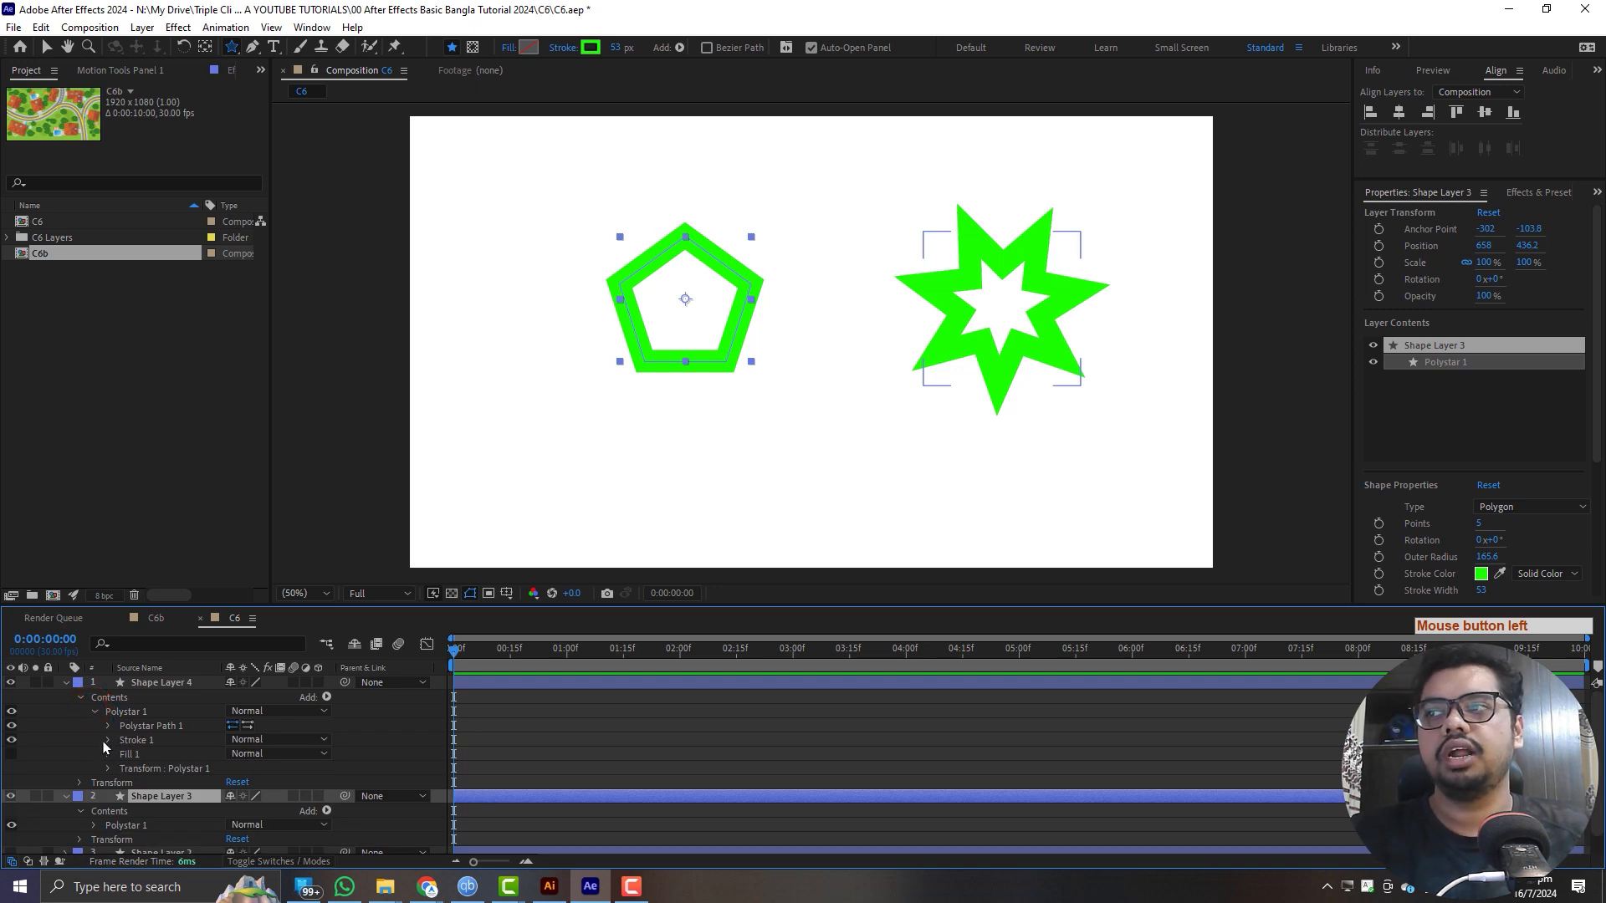
pyautogui.click(108, 741)
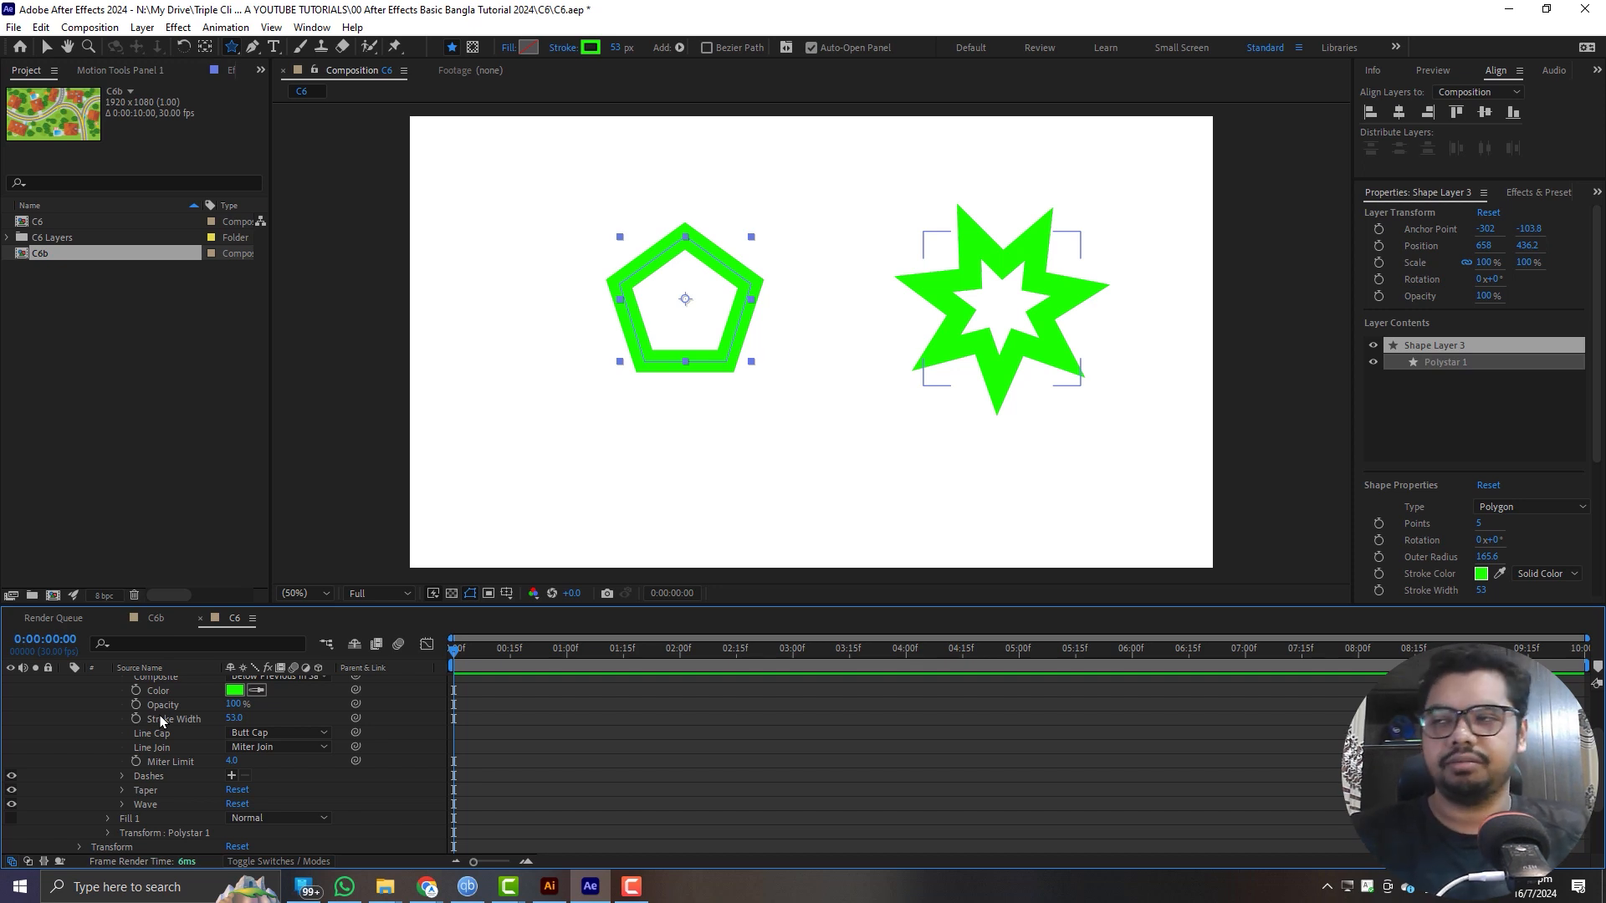
pyautogui.scroll(2, 162, 719)
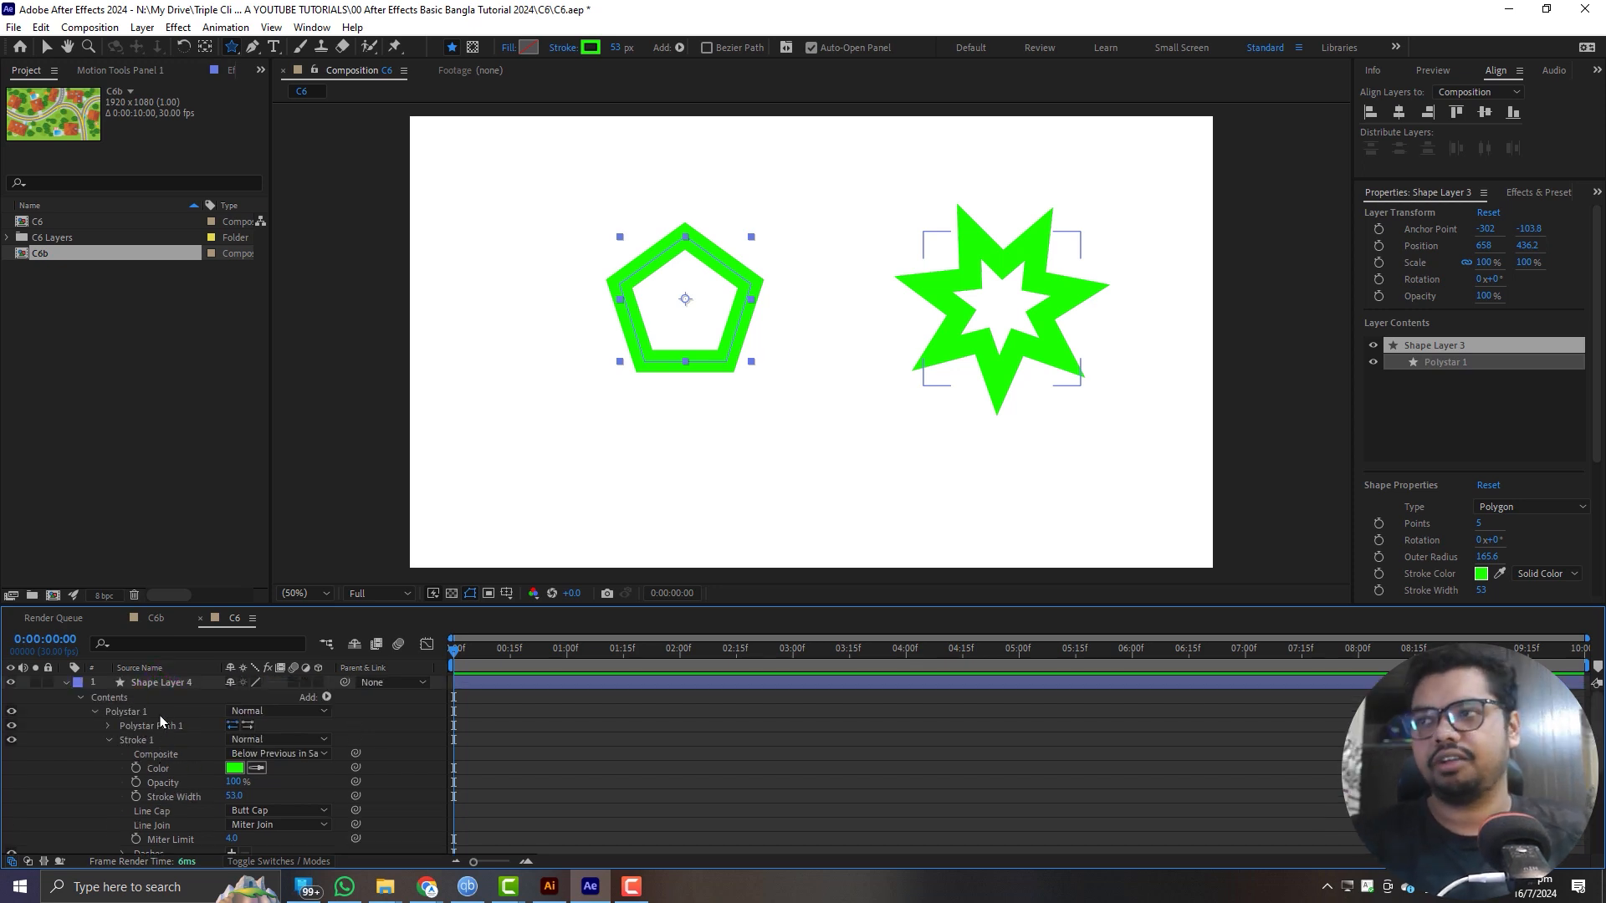
pyautogui.click(64, 683)
pyautogui.click(64, 698)
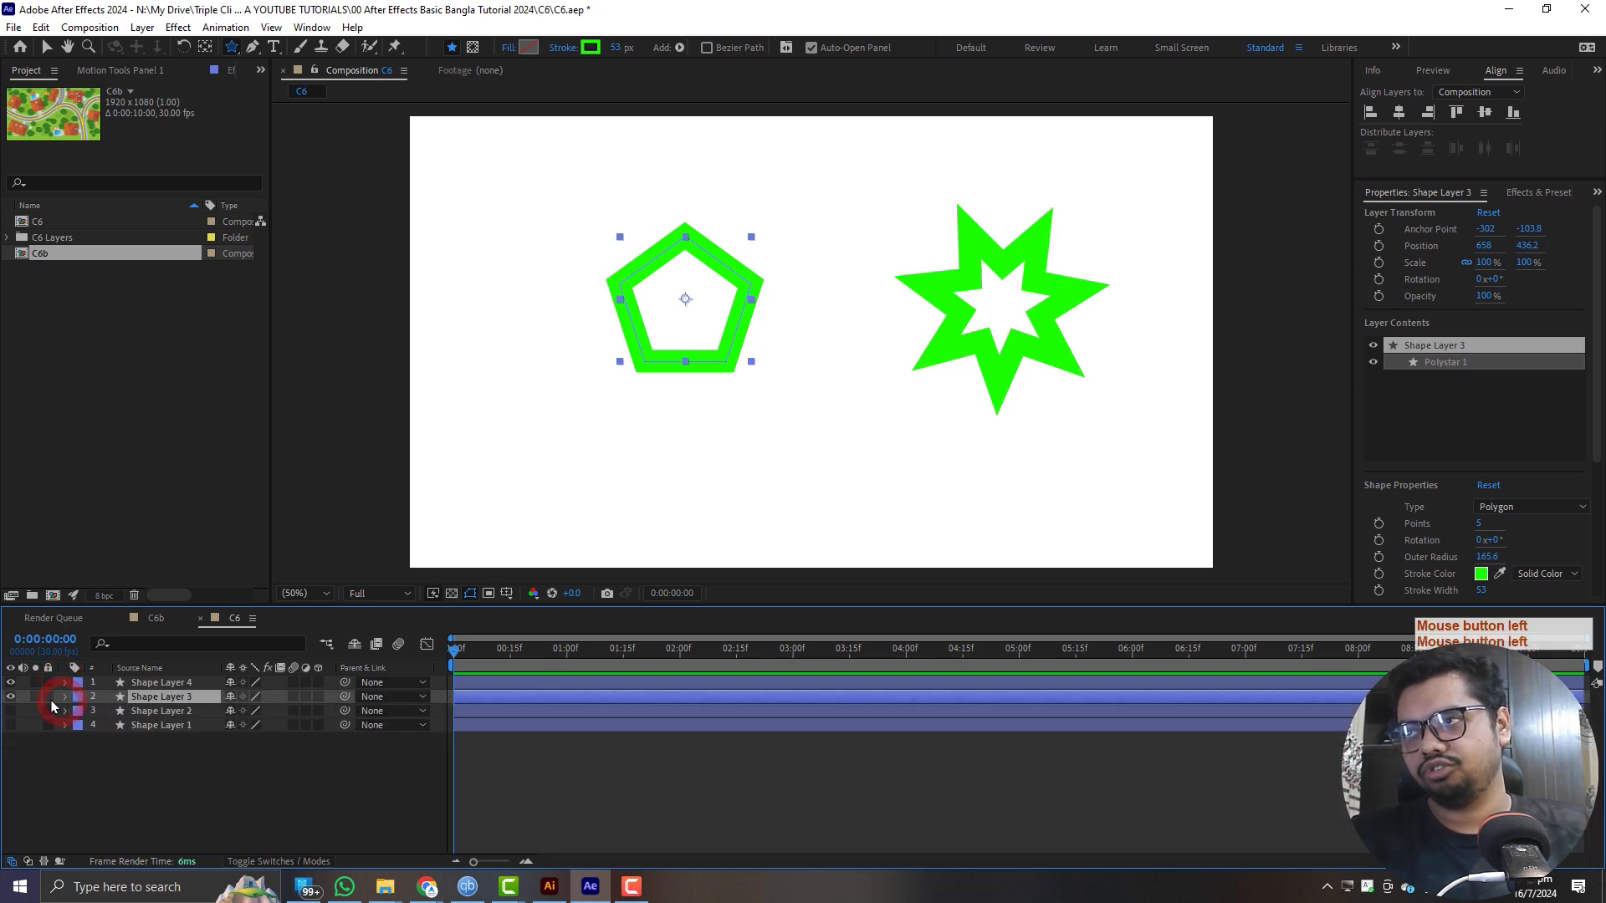
pyautogui.moveTo(11, 683); pyautogui.dragTo(10, 701)
pyautogui.click(85, 775)
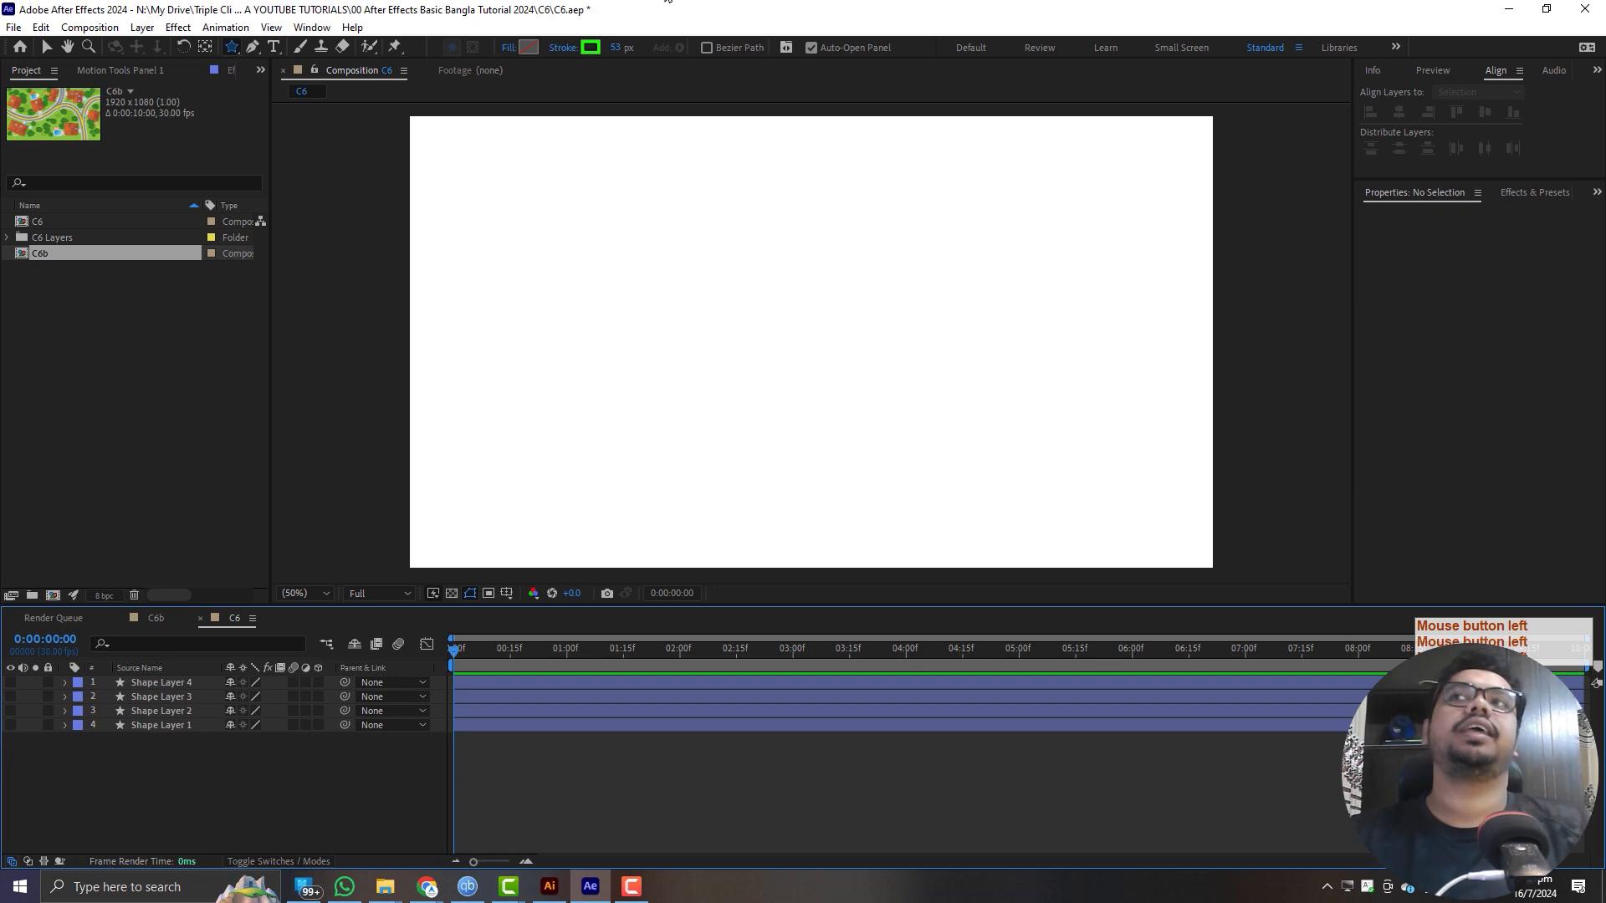
pyautogui.moveTo(232, 46); pyautogui.dragTo(335, 82)
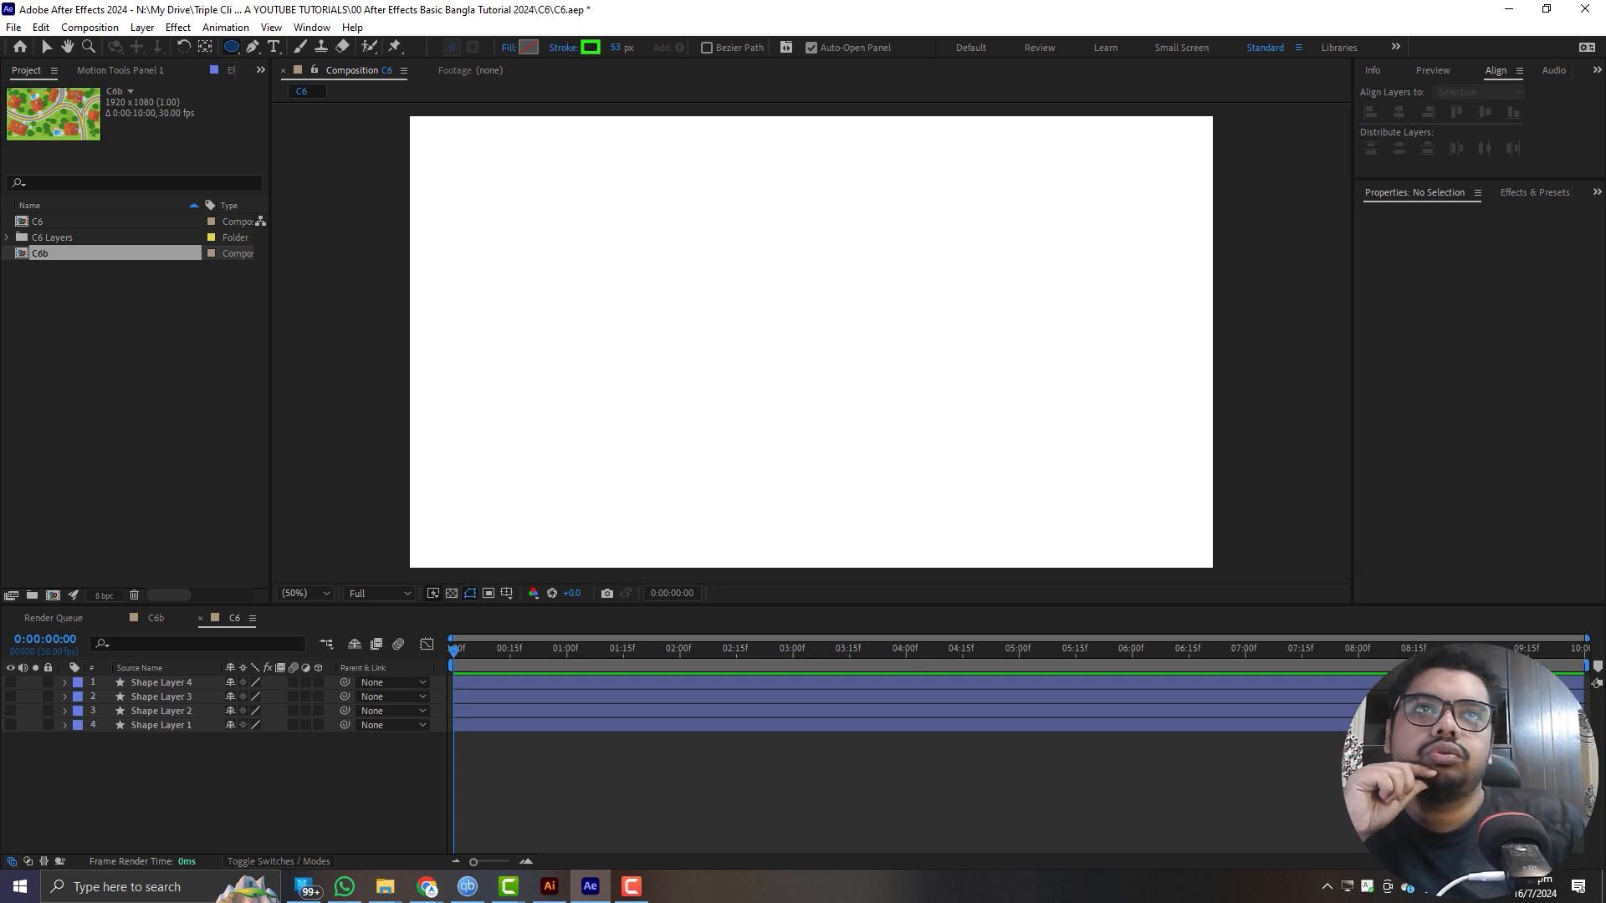
pyautogui.click(426, 887)
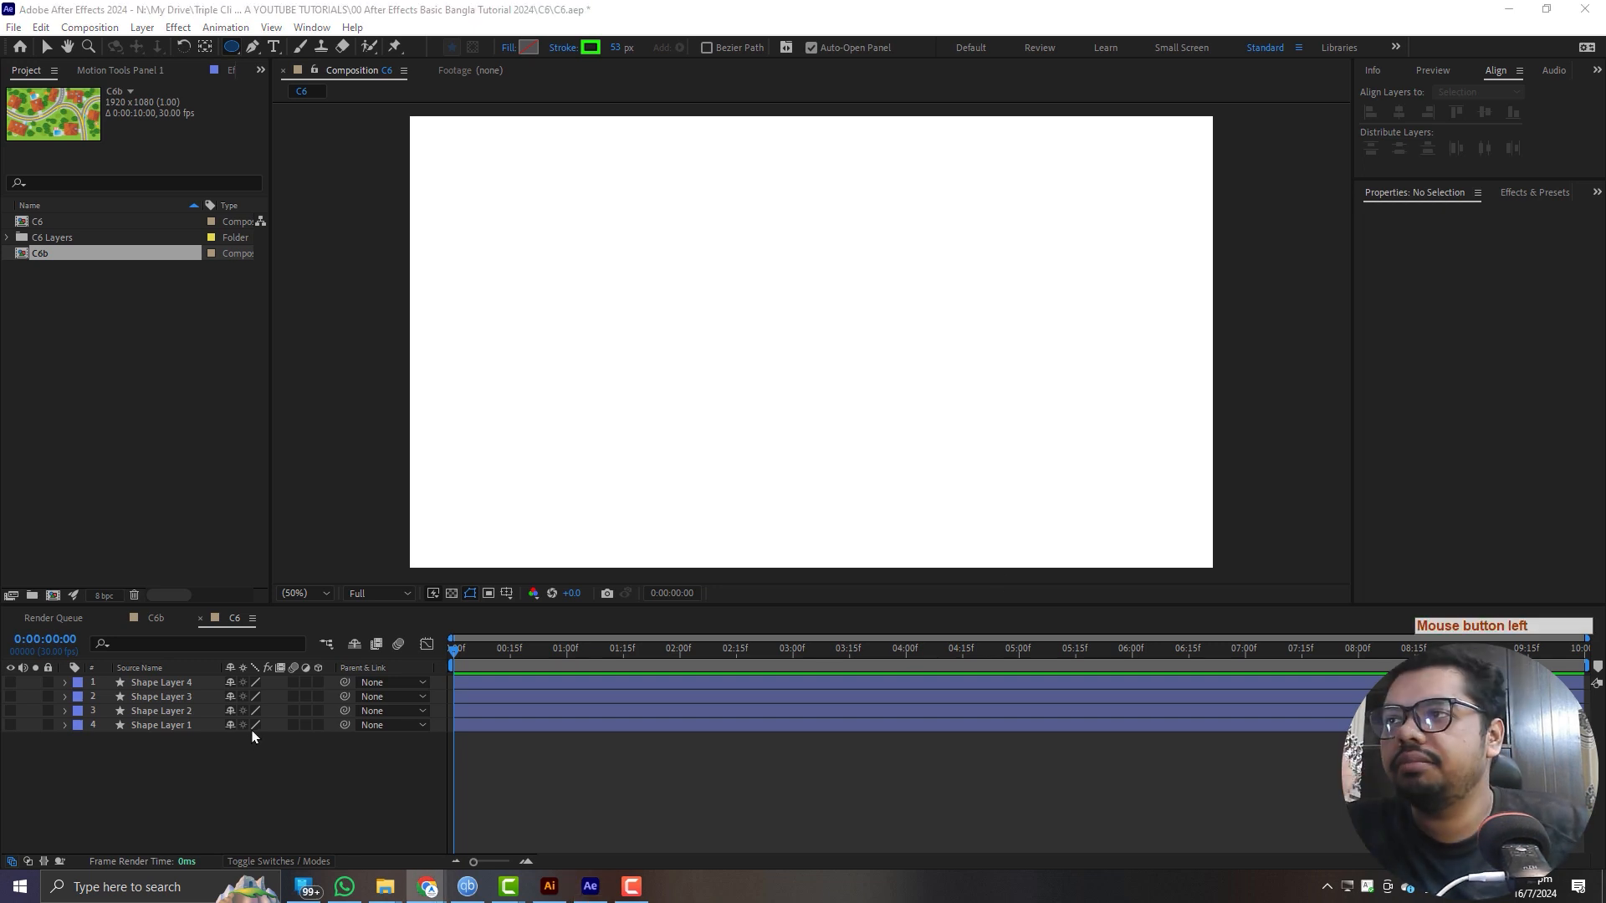
# - Set up the Rectangle tool with a solid red FF0000 fill and a yellow-orange stroke
pyautogui.click(232, 47)
pyautogui.click(322, 47)
pyautogui.click(529, 47)
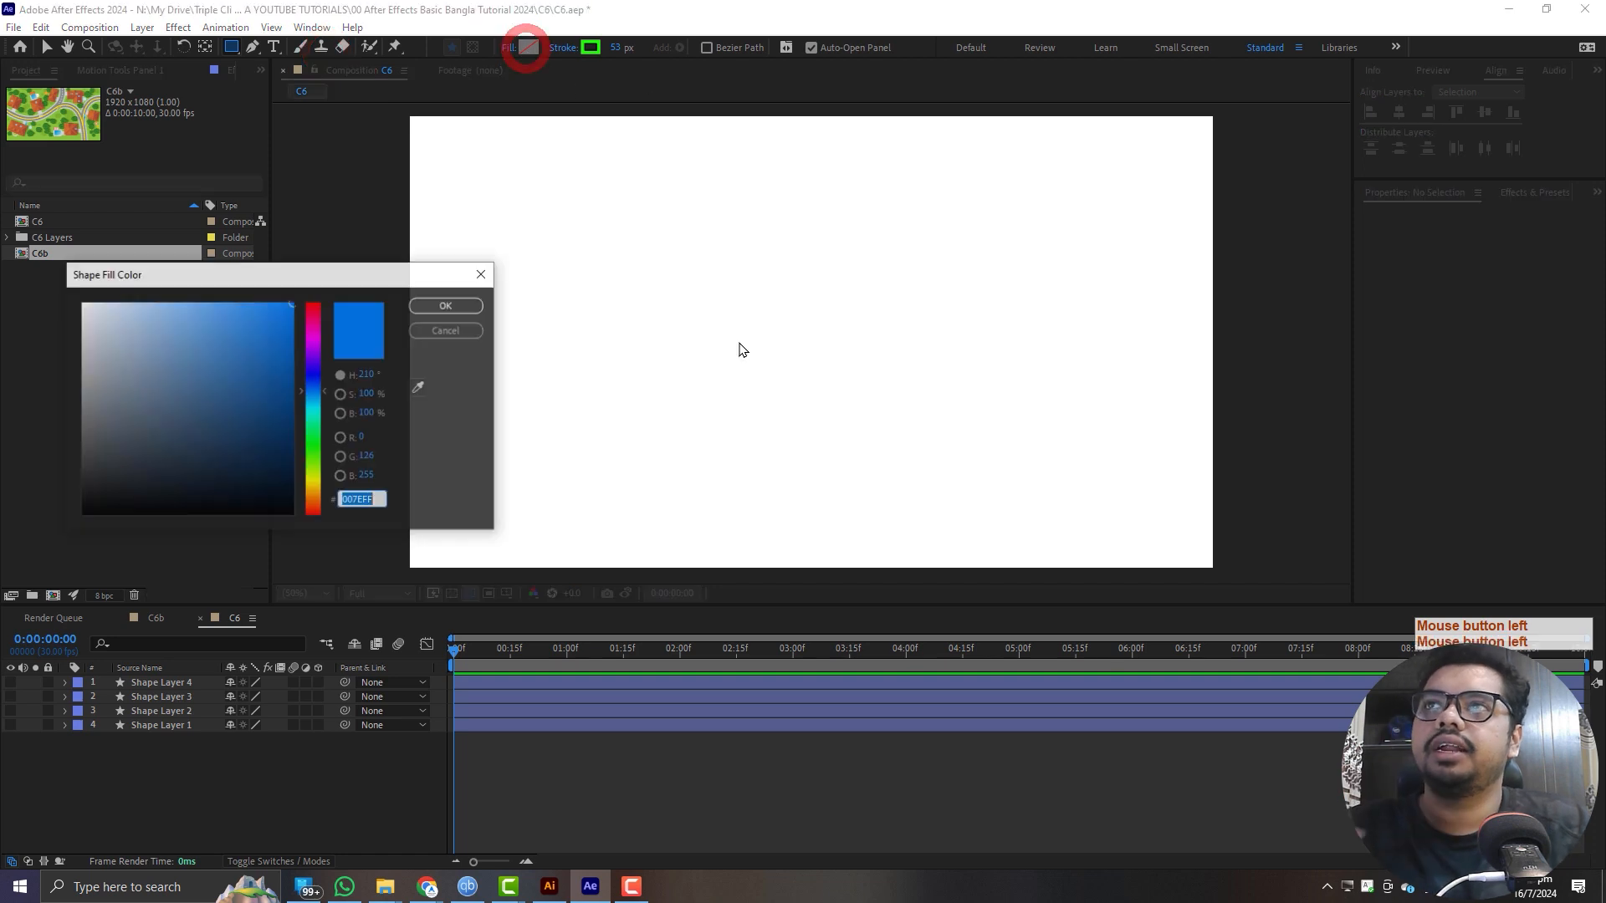
pyautogui.moveTo(314, 368); pyautogui.dragTo(318, 271)
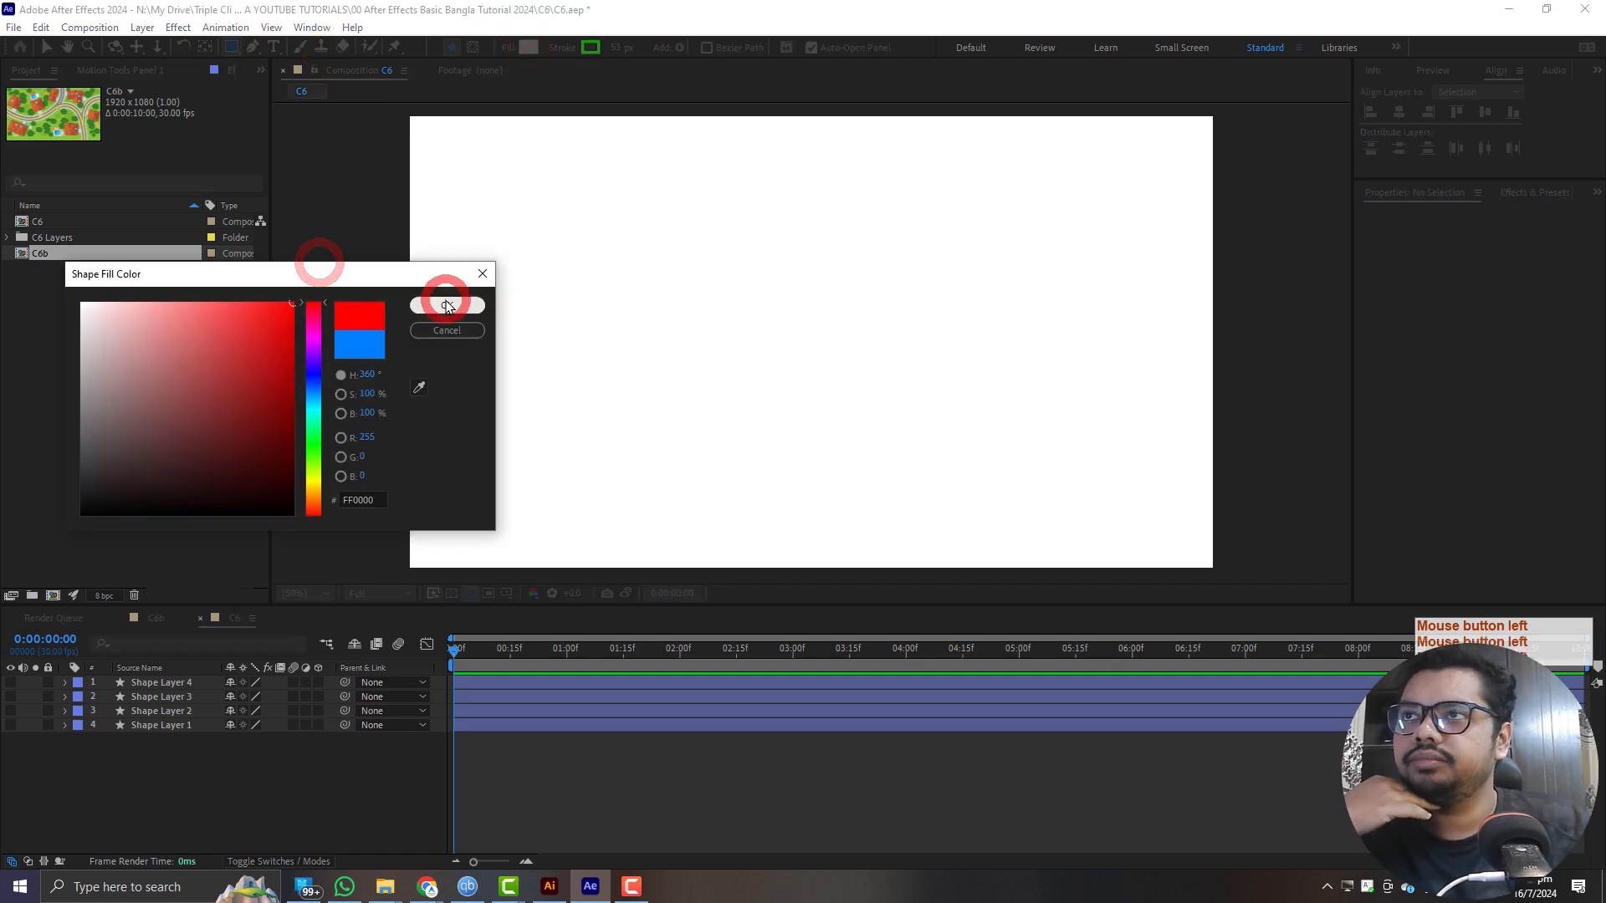
pyautogui.click(445, 304)
pyautogui.click(593, 49)
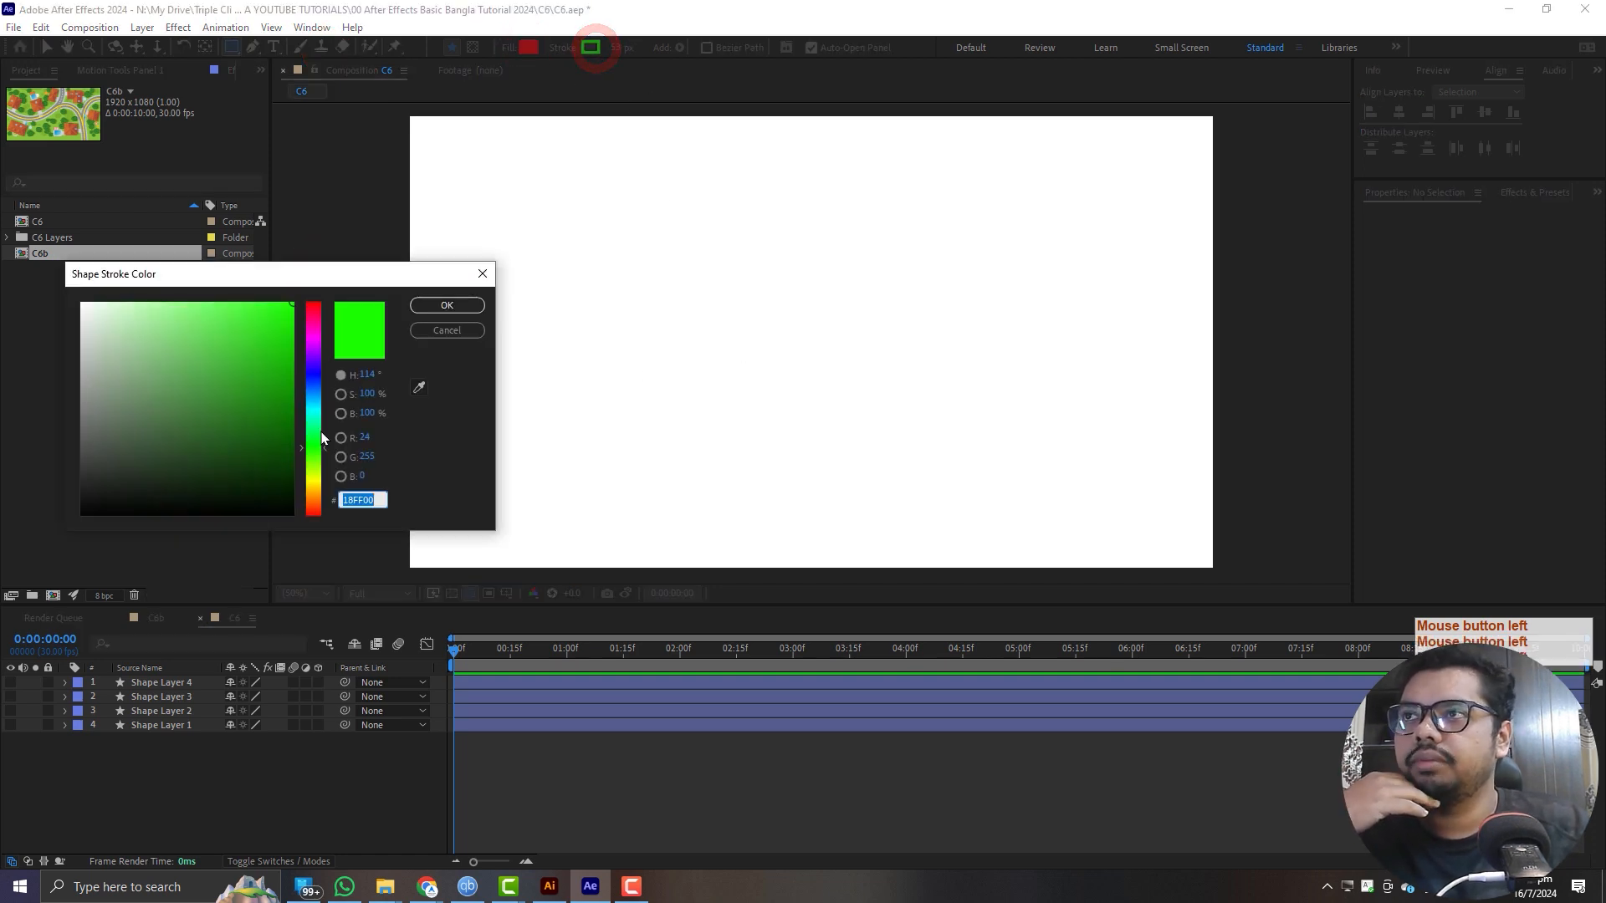
pyautogui.click(319, 490)
pyautogui.click(447, 305)
# - Draw a rectangle about 444 by 354 px and an overlapping ellipse about 476 by 444 px in the same shape layer
pyautogui.moveTo(520, 167)
pyautogui.mouseDown()
pyautogui.moveTo(725, 332)
pyautogui.moveTo(707, 316)
pyautogui.mouseUp()
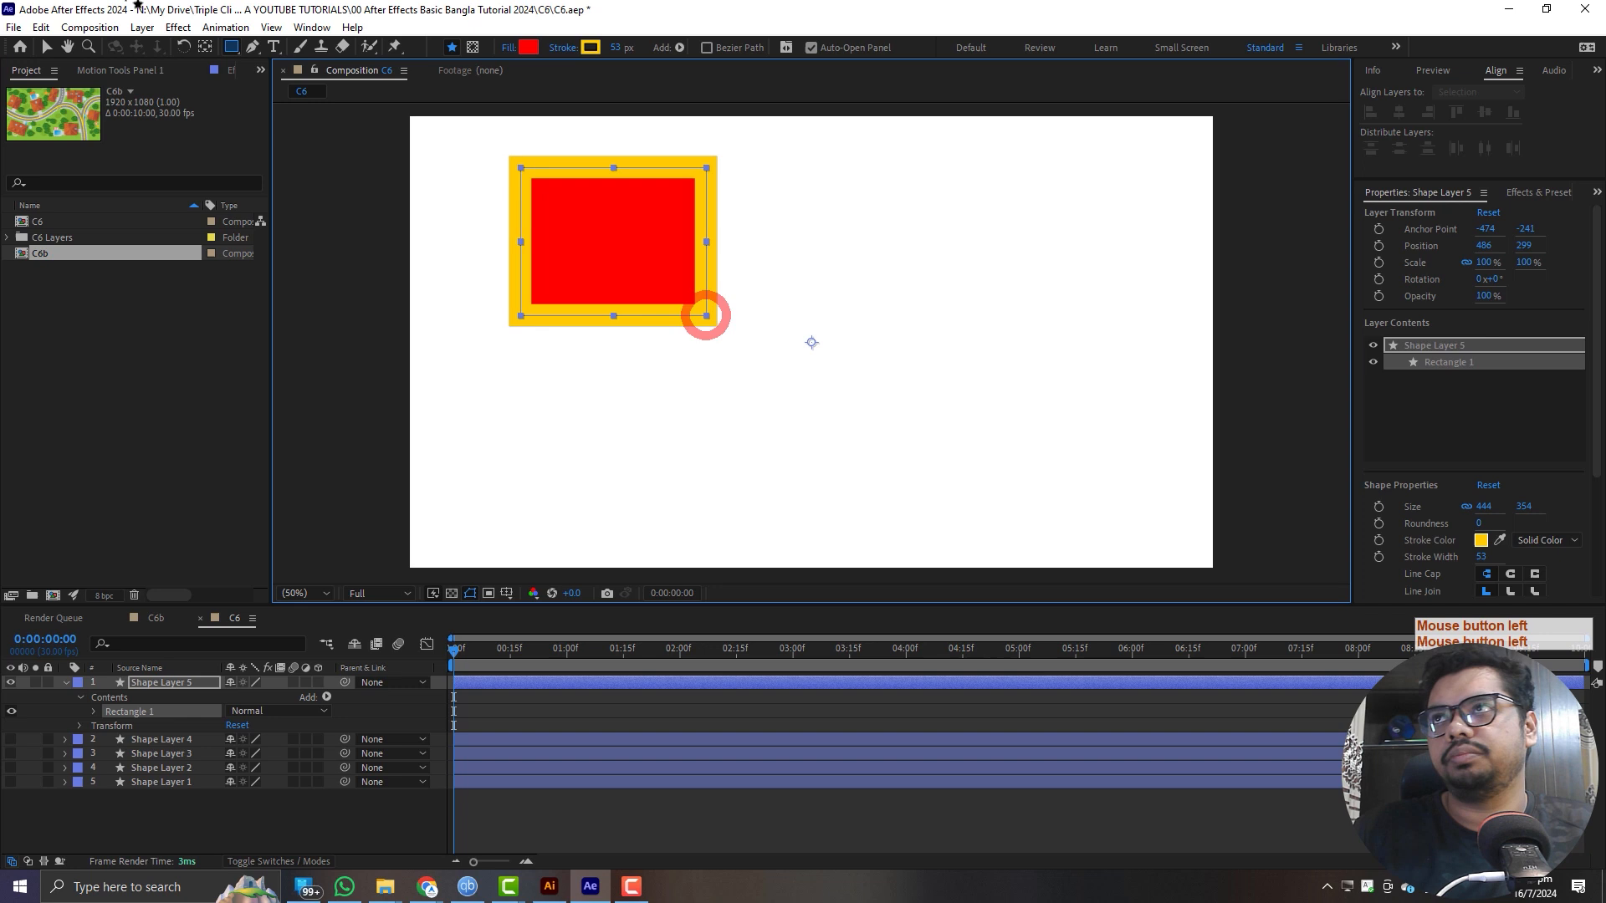
pyautogui.click(231, 48)
pyautogui.moveTo(232, 48); pyautogui.dragTo(306, 86)
pyautogui.moveTo(615, 244)
pyautogui.mouseDown()
pyautogui.moveTo(824, 462)
pyautogui.moveTo(824, 407)
pyautogui.moveTo(813, 428)
pyautogui.mouseUp()
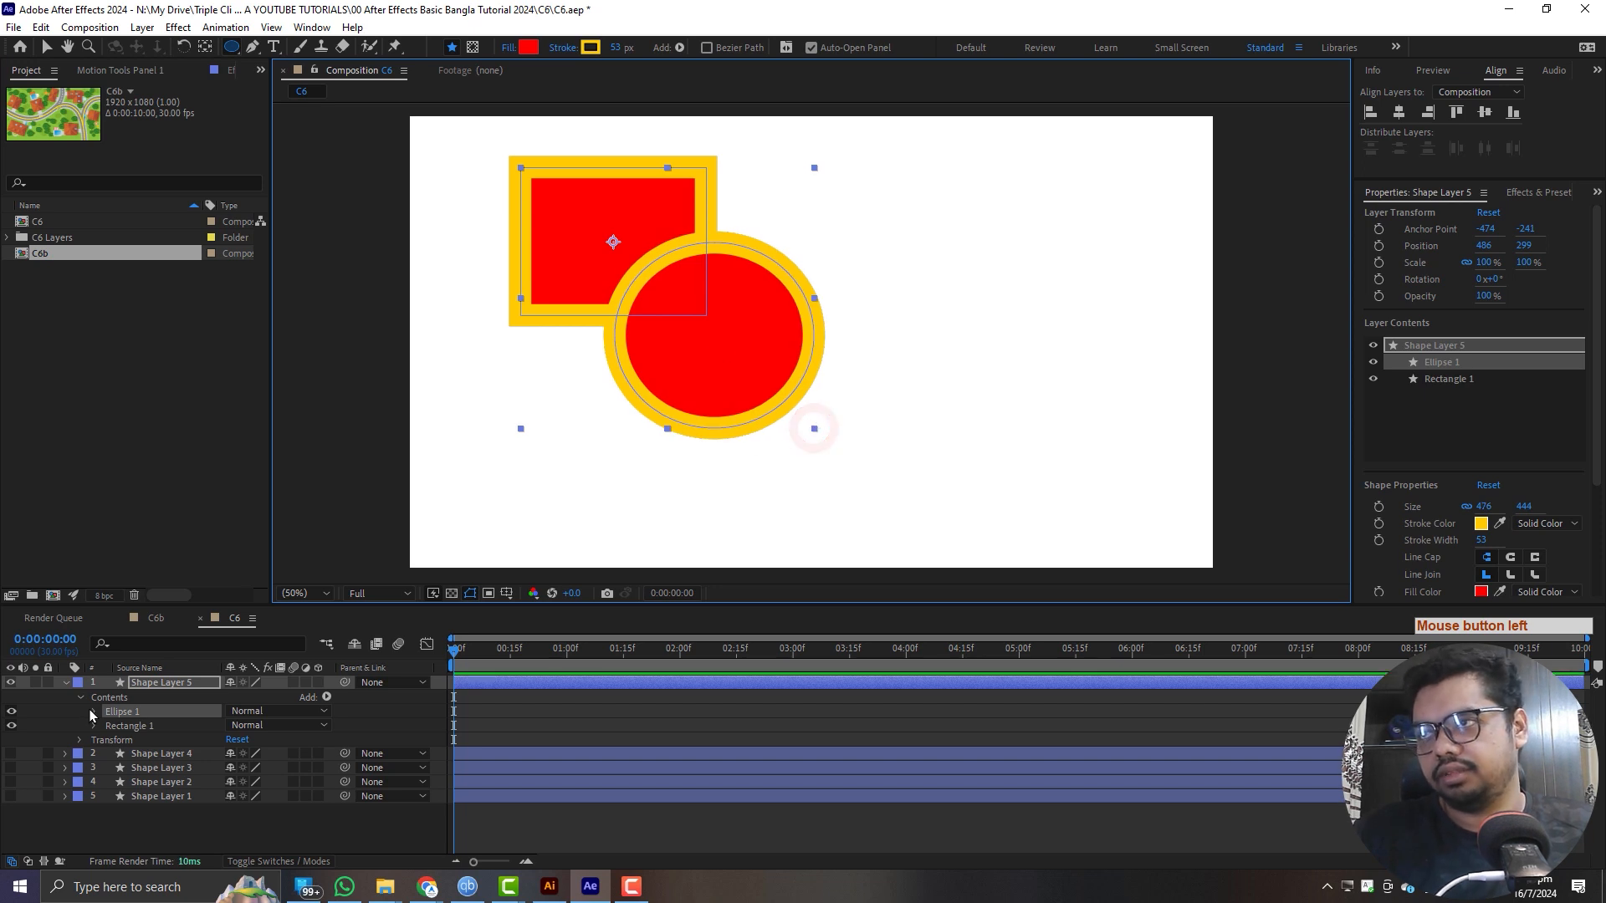
pyautogui.click(327, 698)
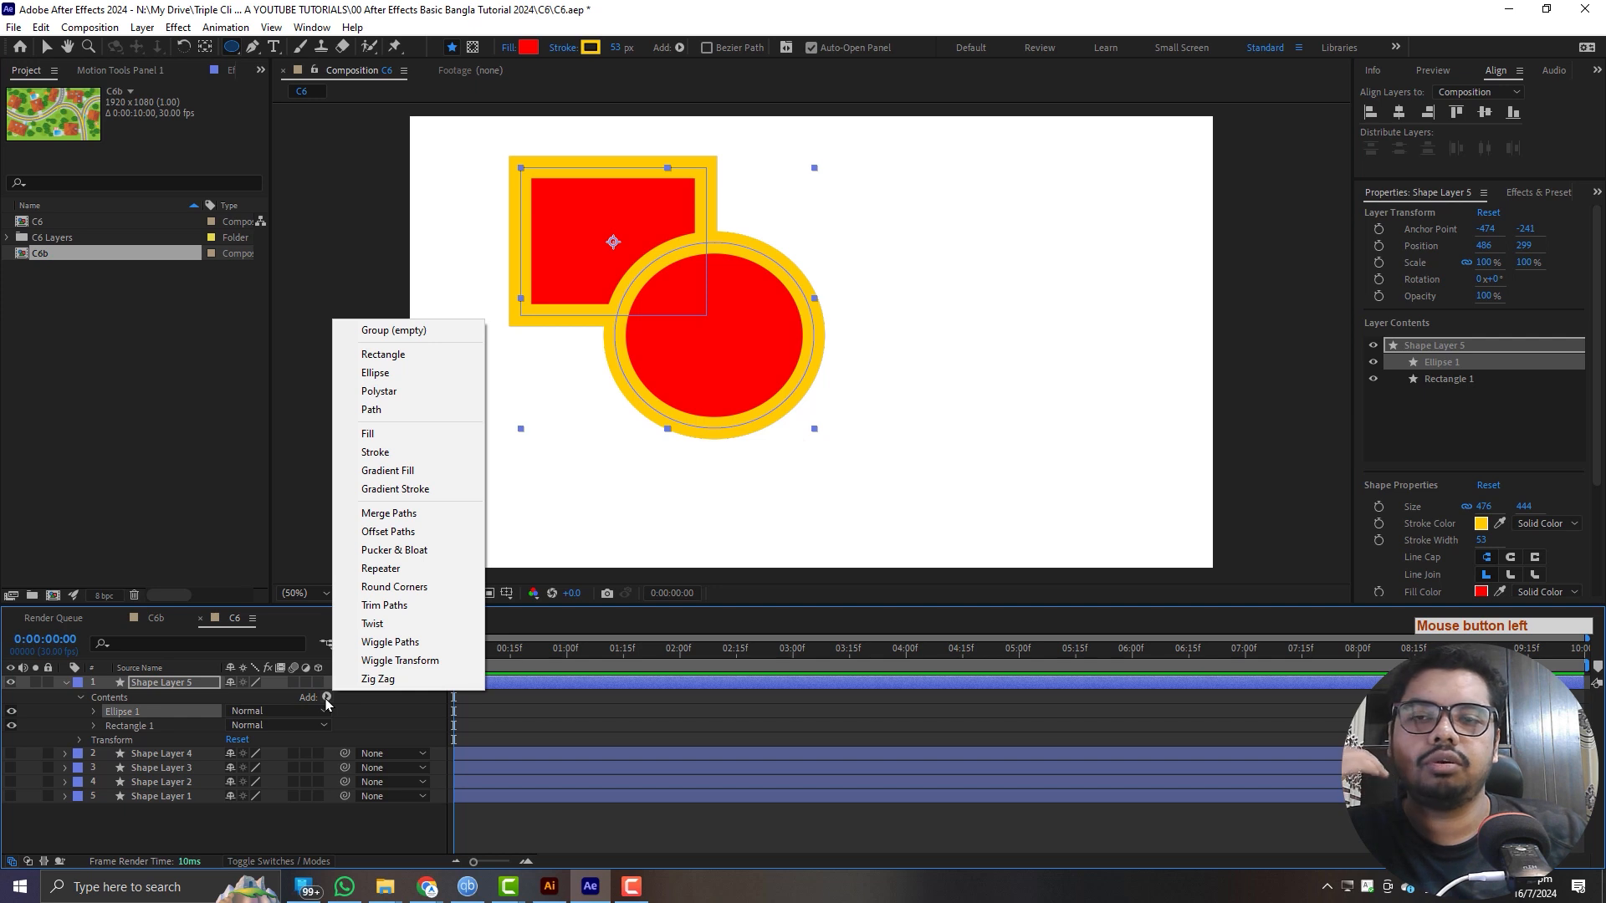
pyautogui.click(424, 516)
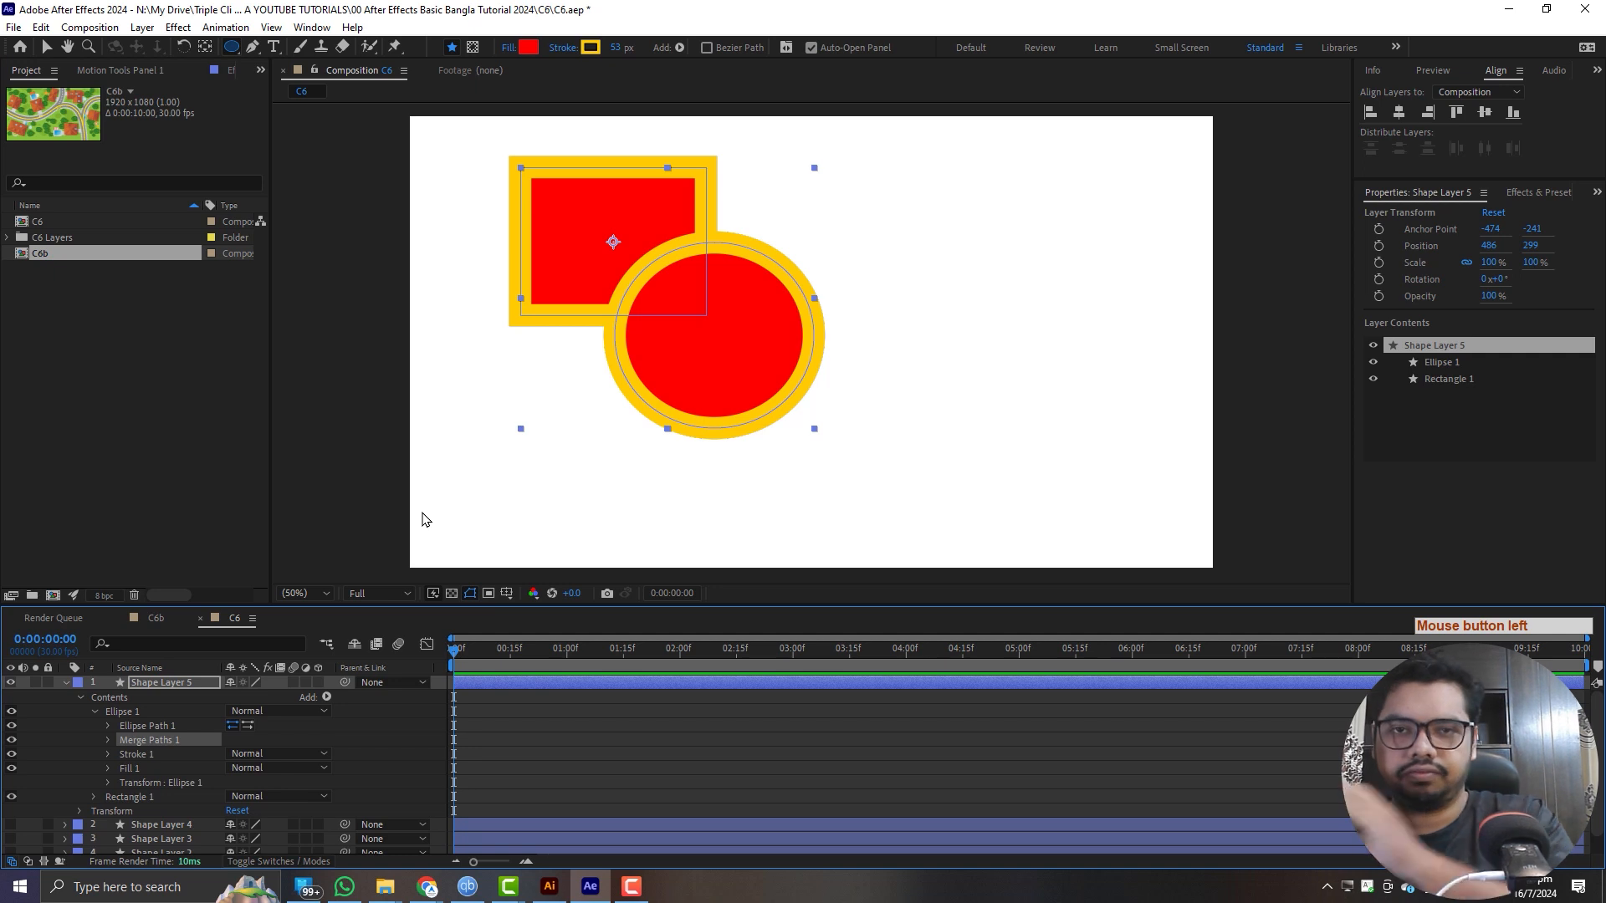
pyautogui.click(109, 741)
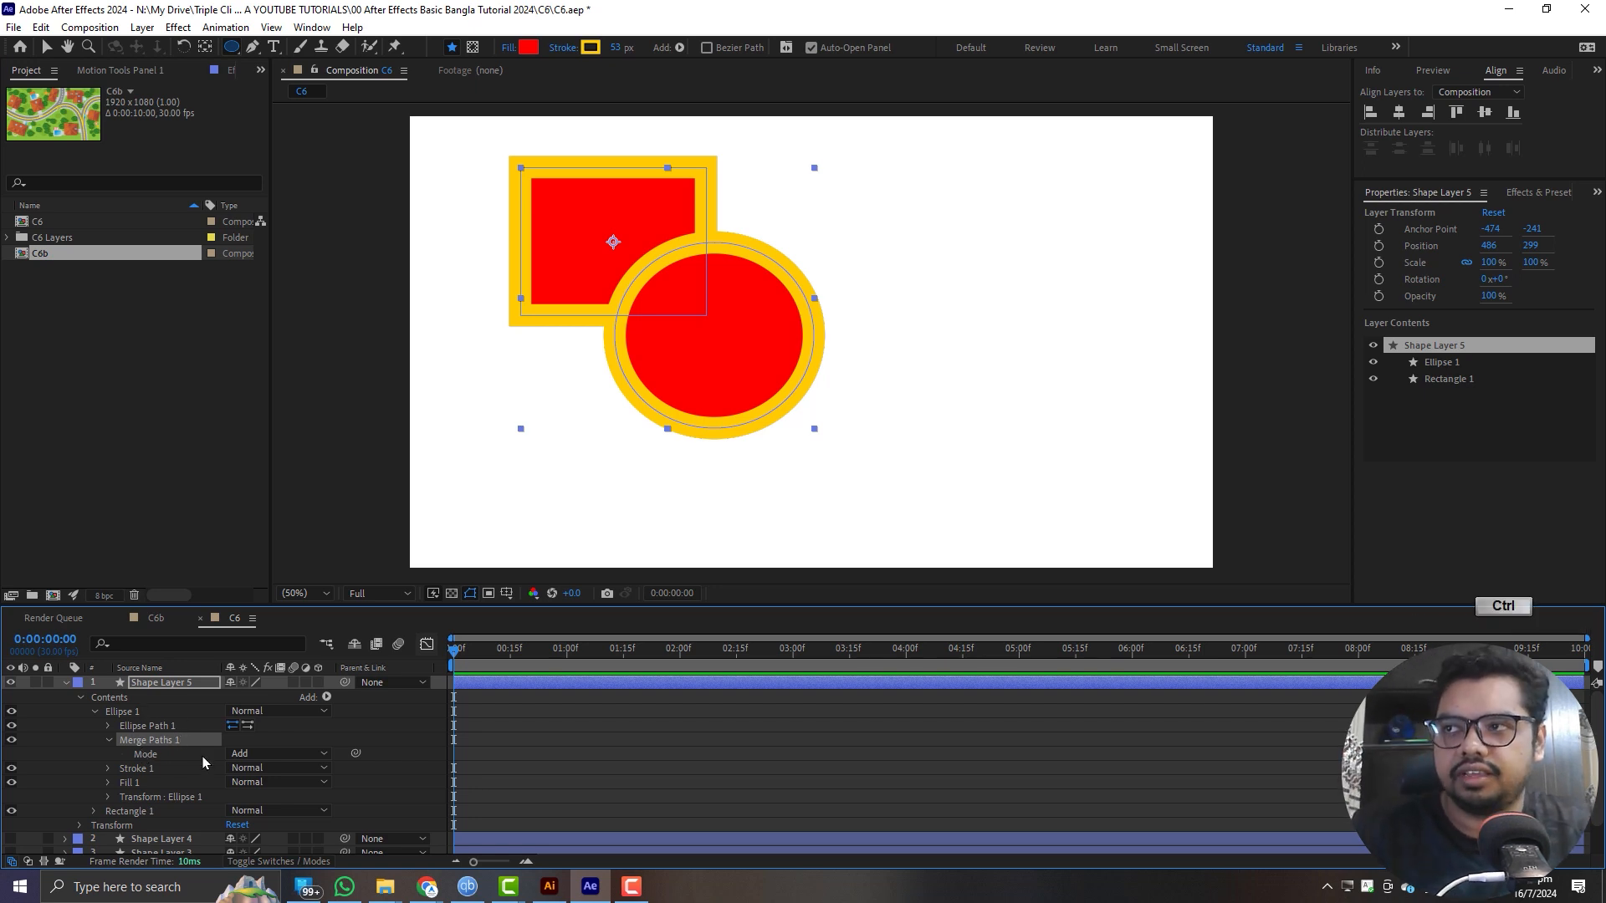
pyautogui.hotkey('ctrl', 'z')
# - Add Merge Paths to the contents of Shape Layer 5, expand it, and toggle its visibility to compare the shapes with and without merging
pyautogui.click(398, 724)
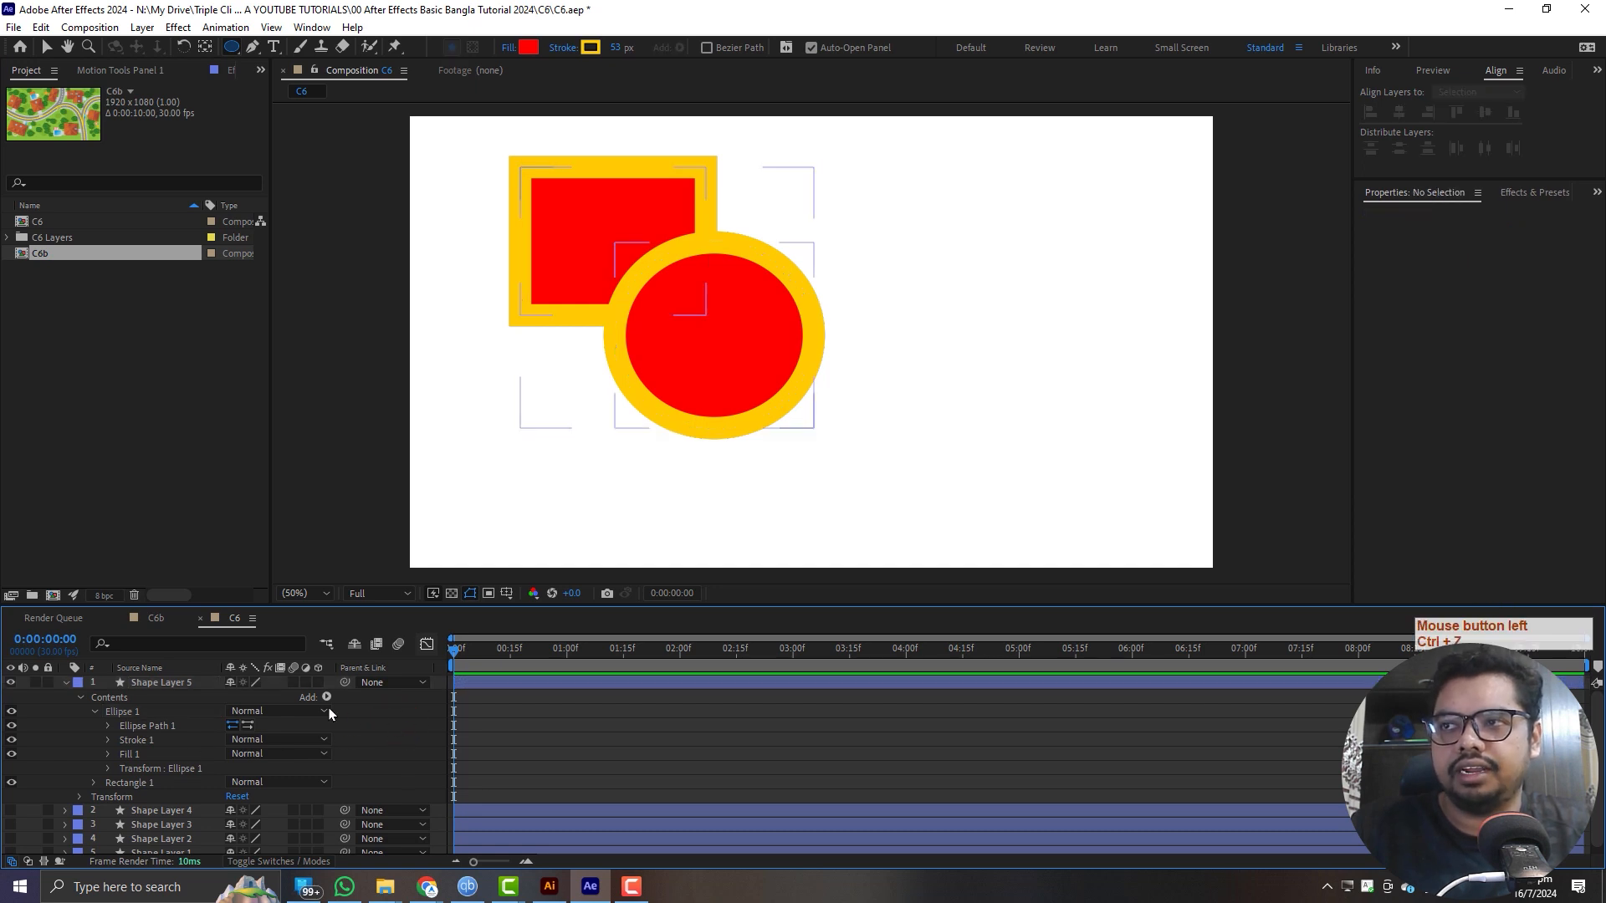
pyautogui.click(328, 699)
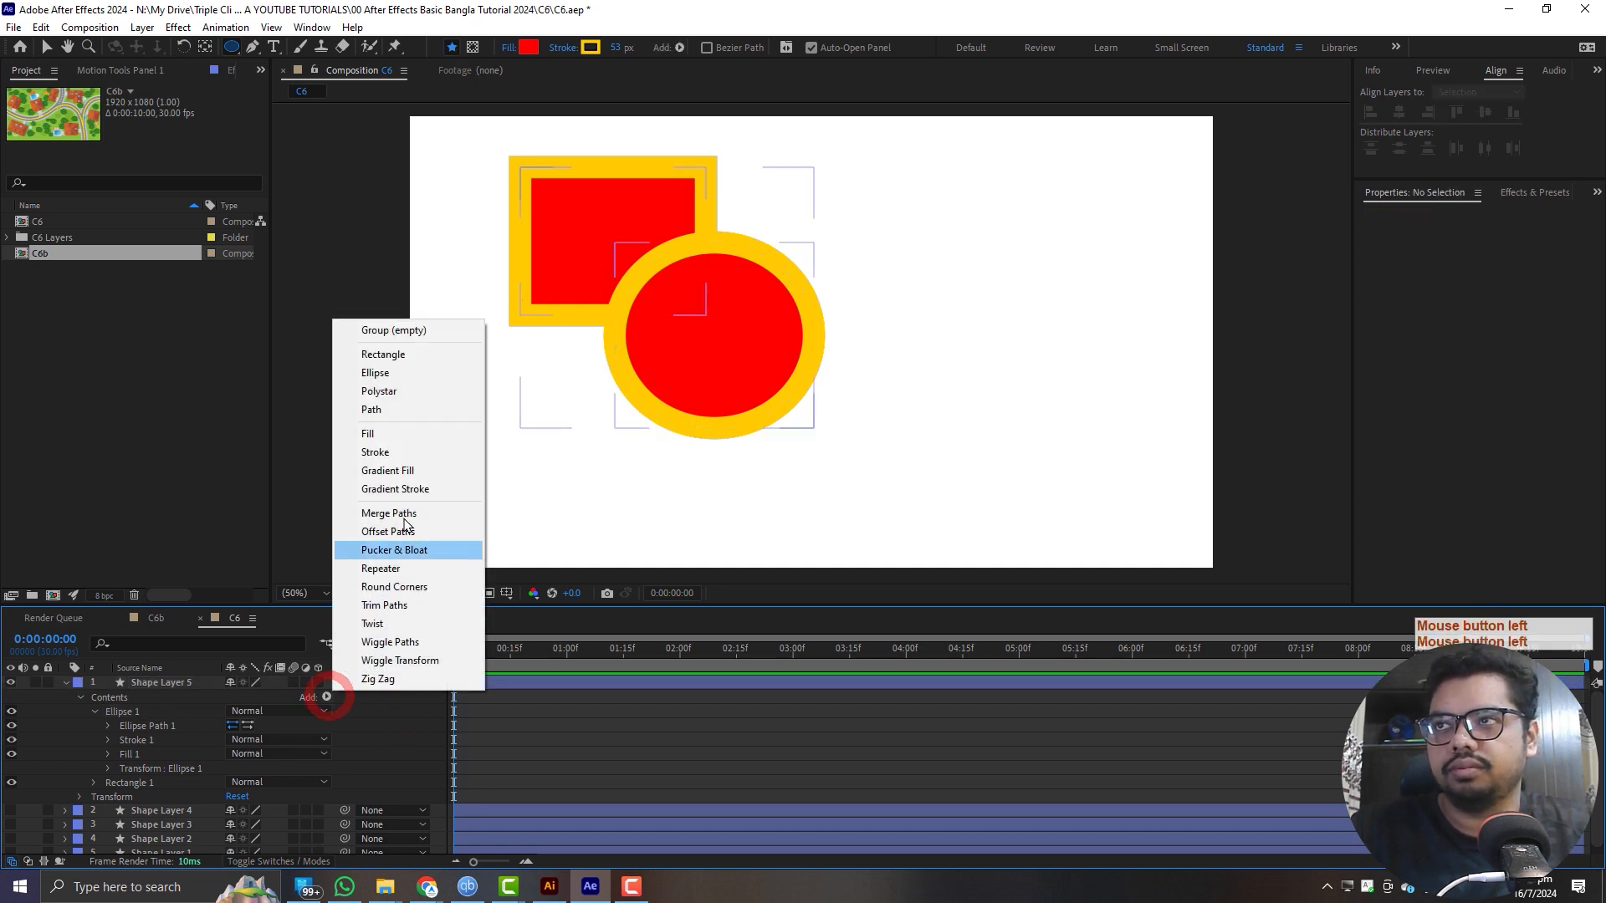
pyautogui.click(428, 512)
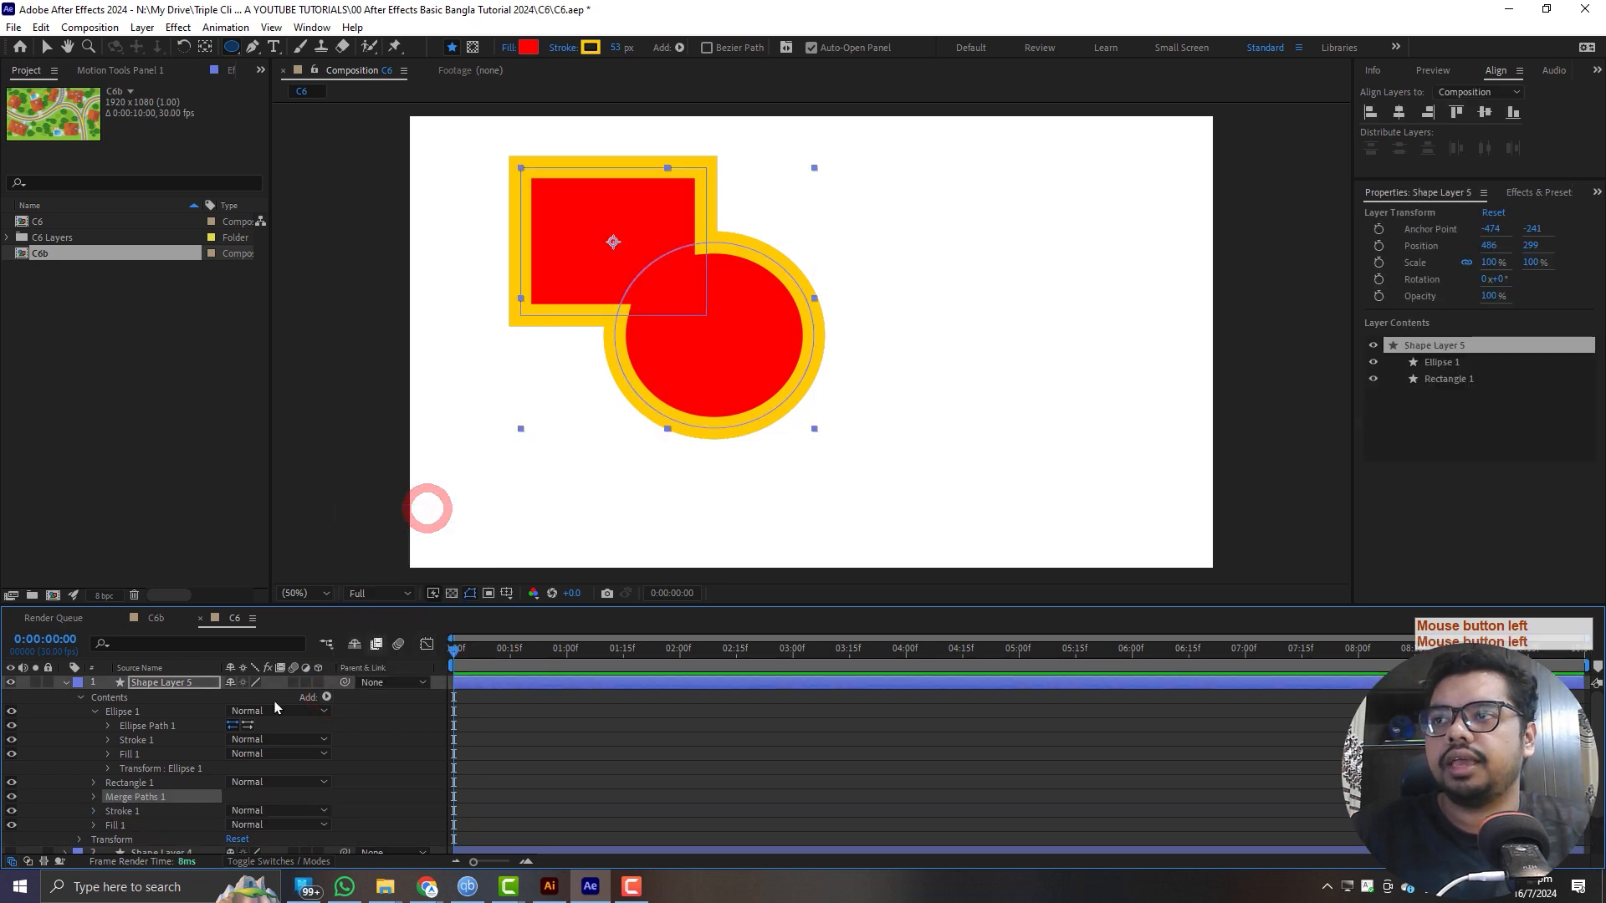
pyautogui.click(96, 713)
pyautogui.click(94, 712)
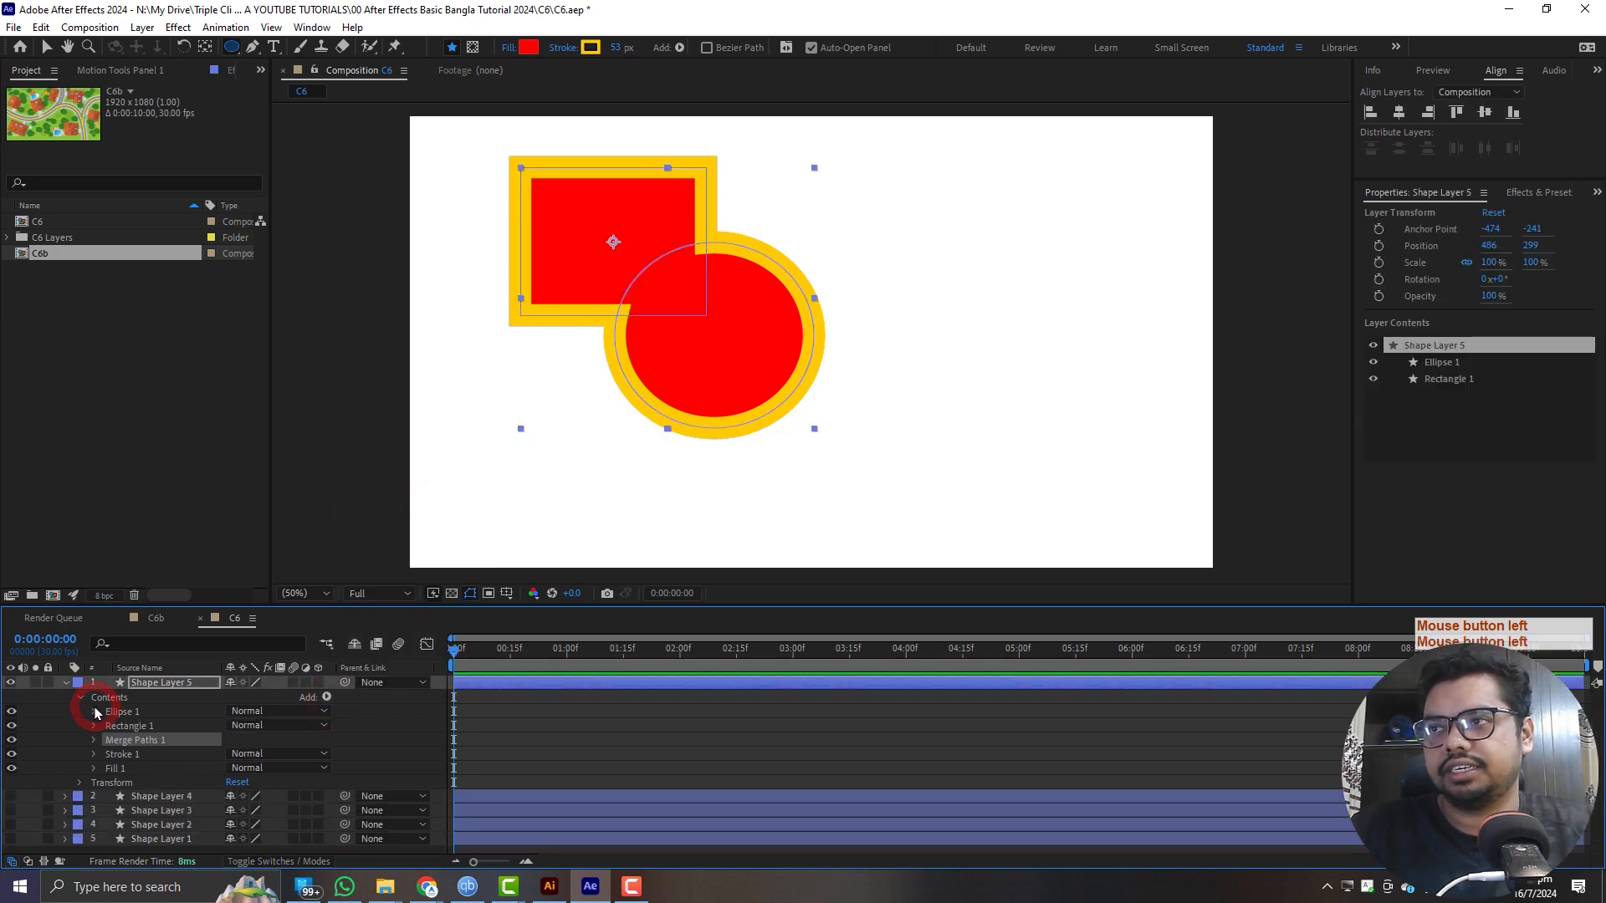
pyautogui.click(94, 740)
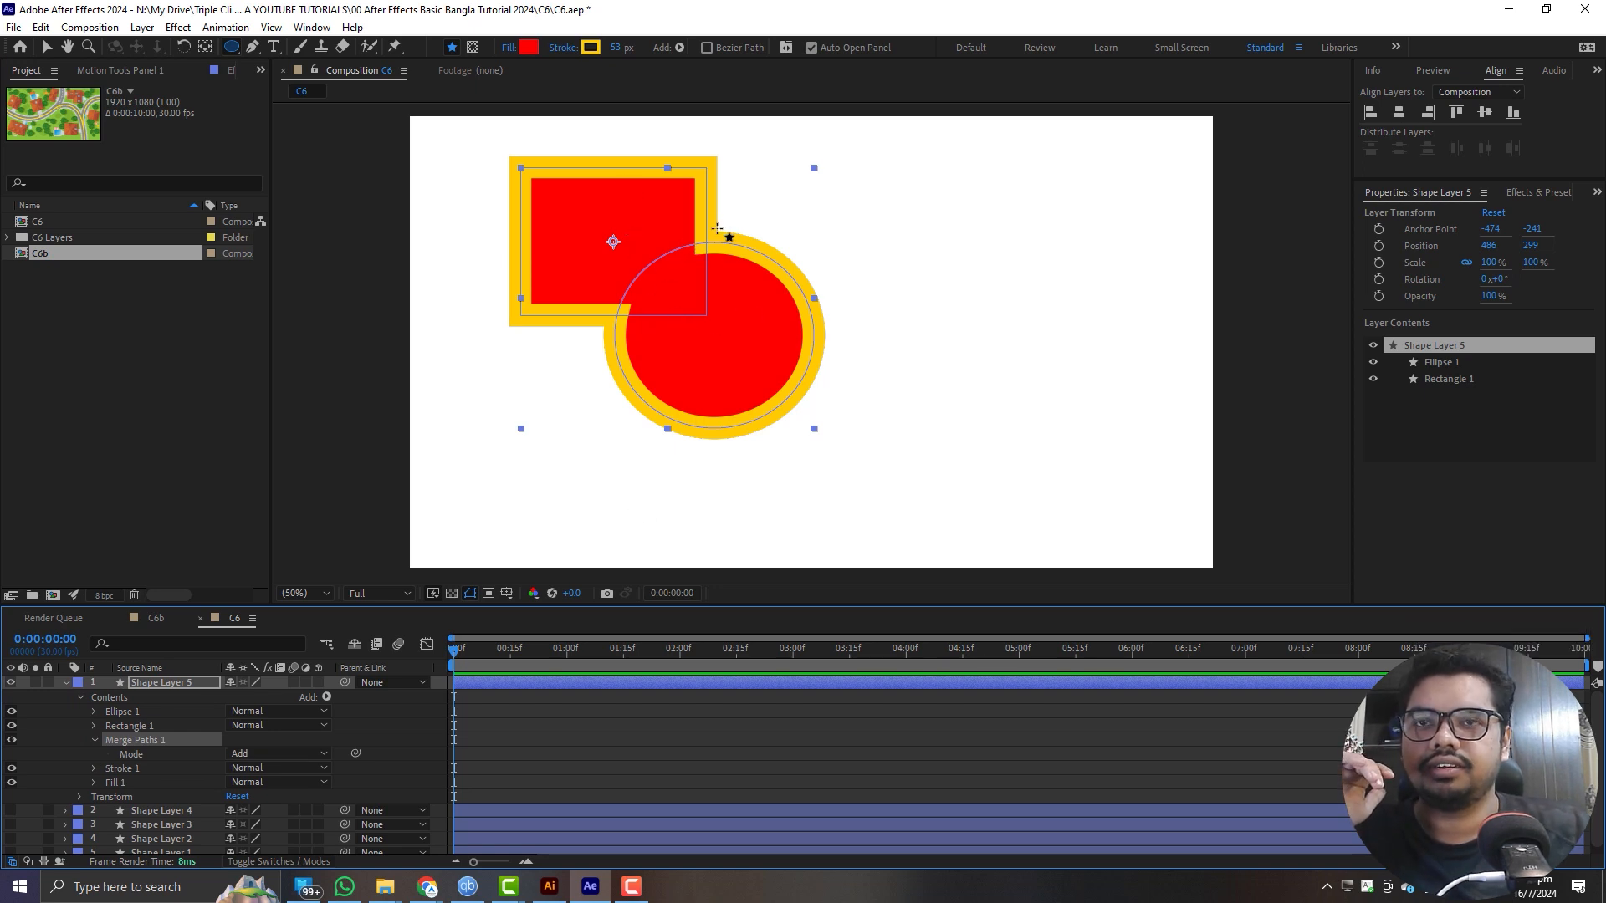
pyautogui.click(11, 740)
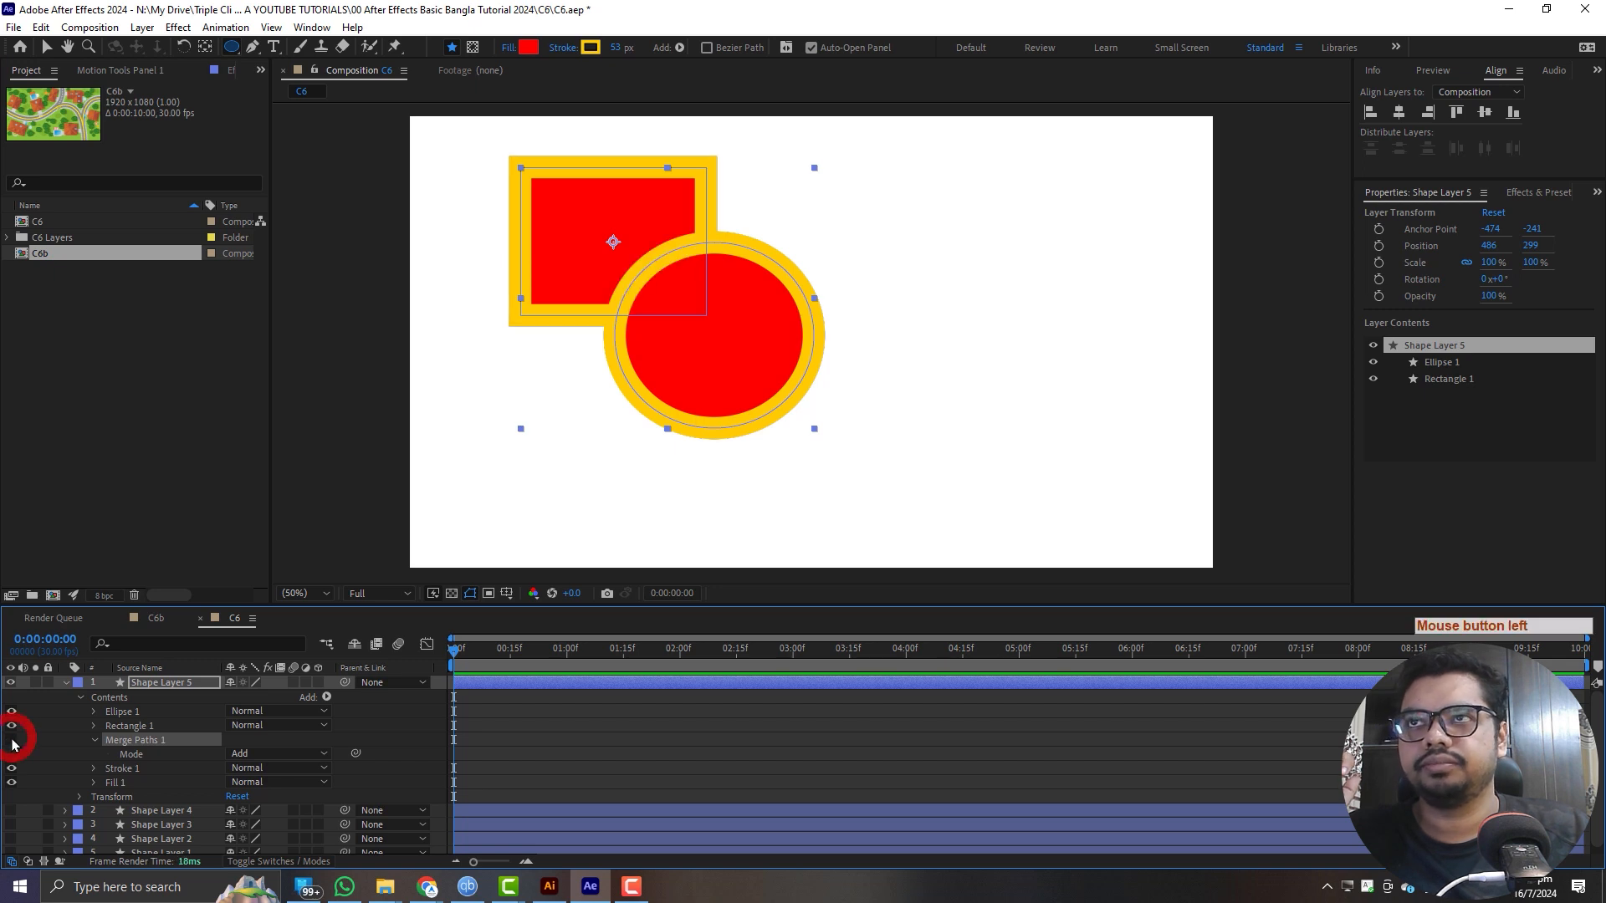
pyautogui.click(12, 740)
# - Set the Merge Paths mode to Subtract and move Ellipse 1 below Rectangle 1 in the layer contents
pyautogui.click(251, 754)
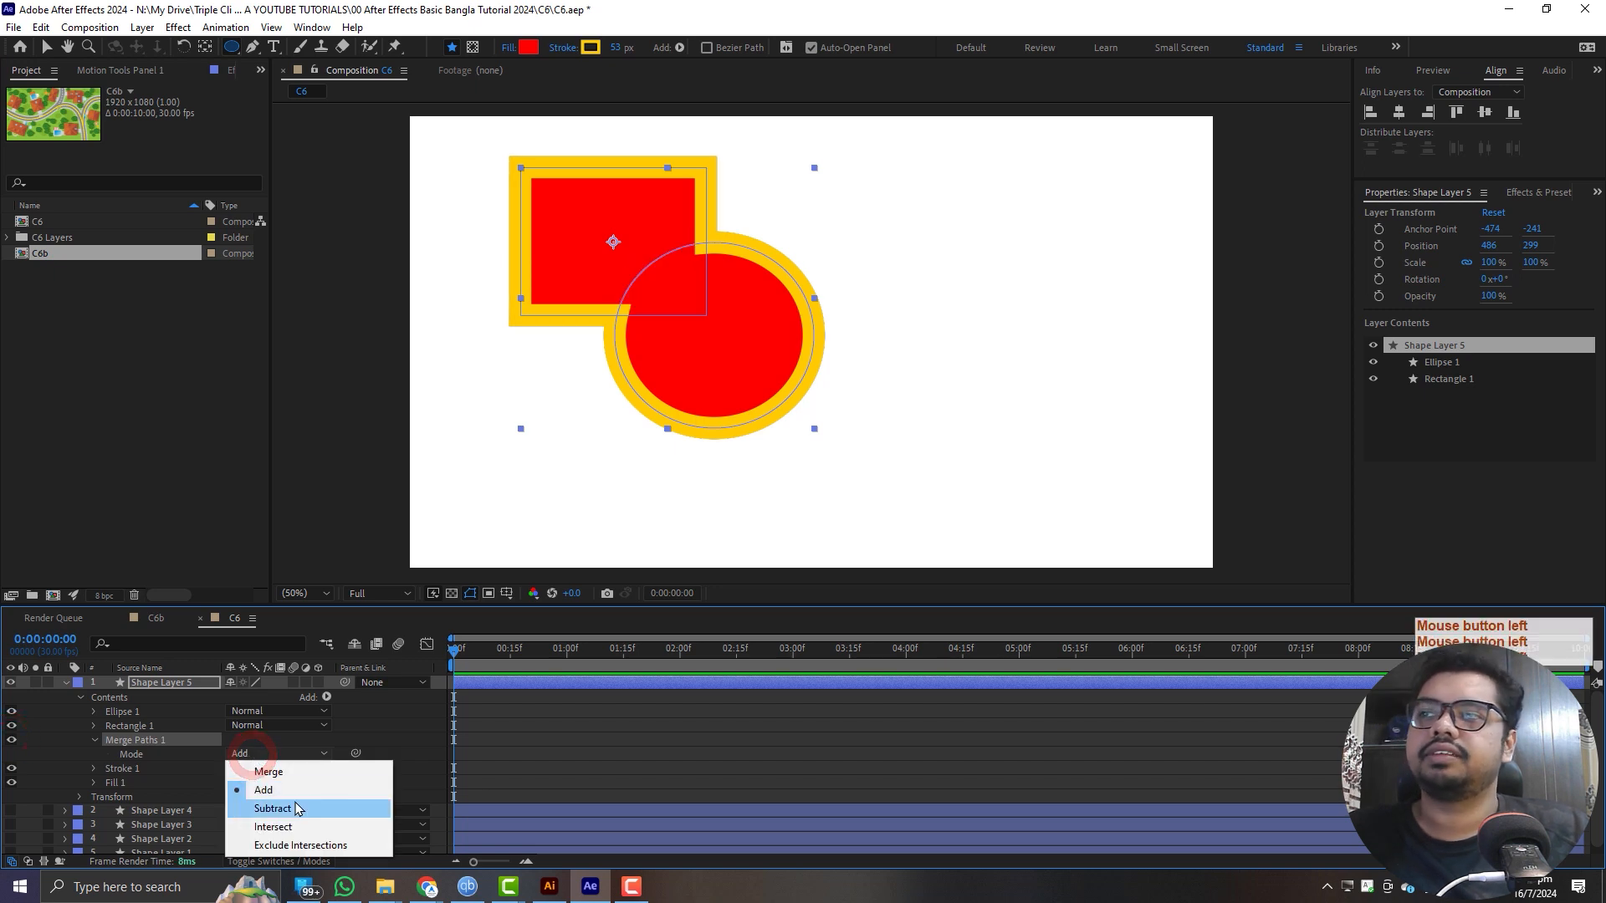
pyautogui.click(295, 808)
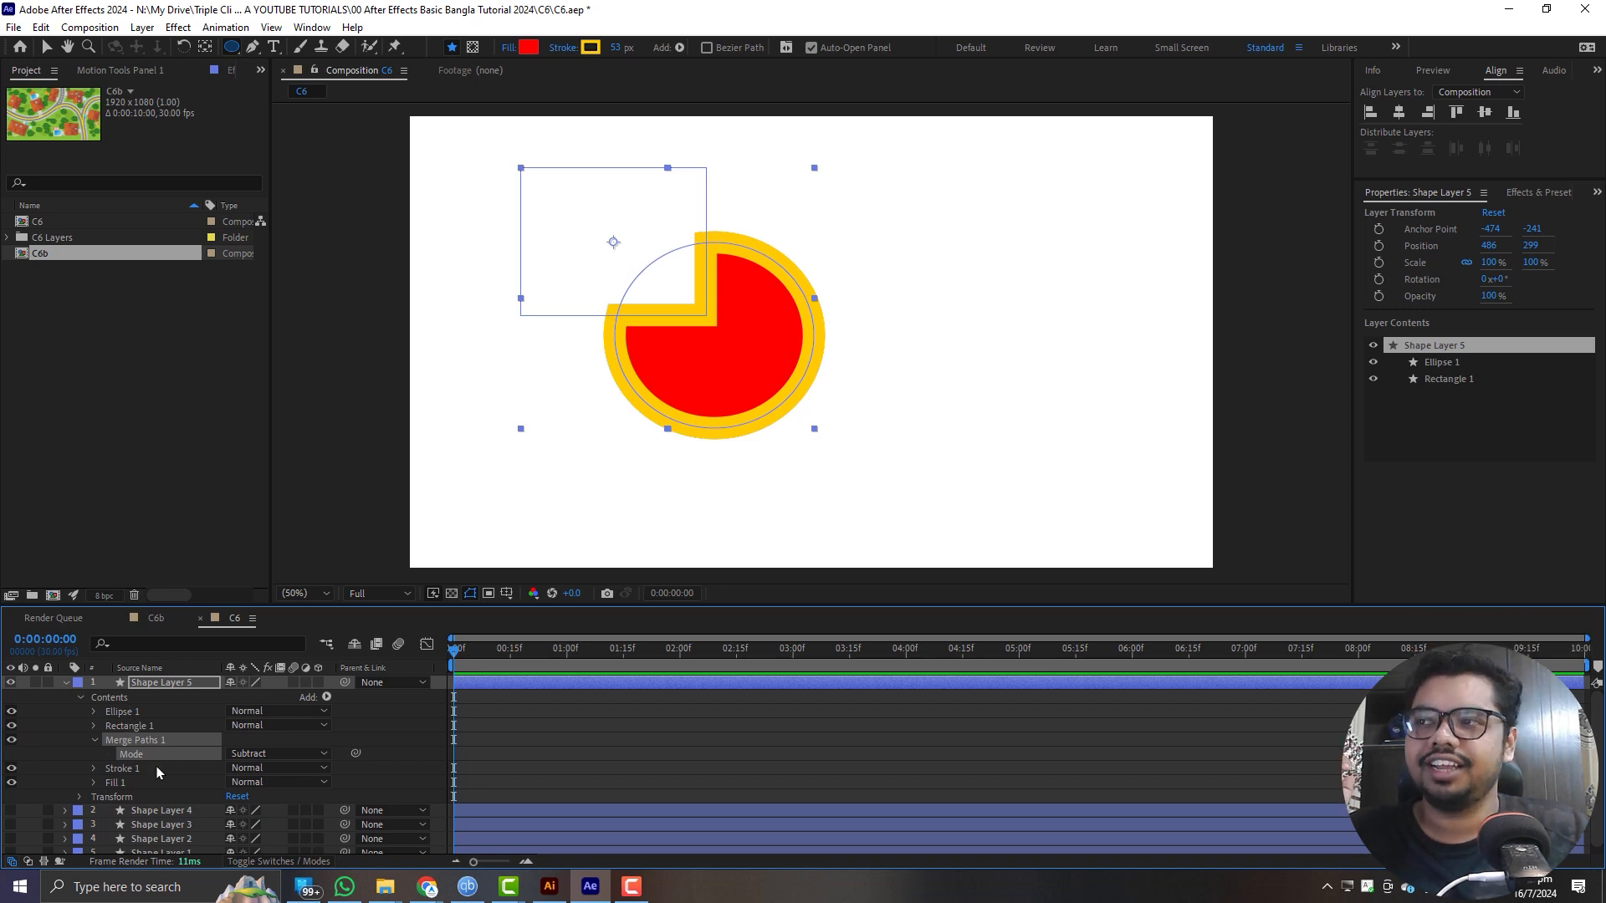
pyautogui.click(119, 711)
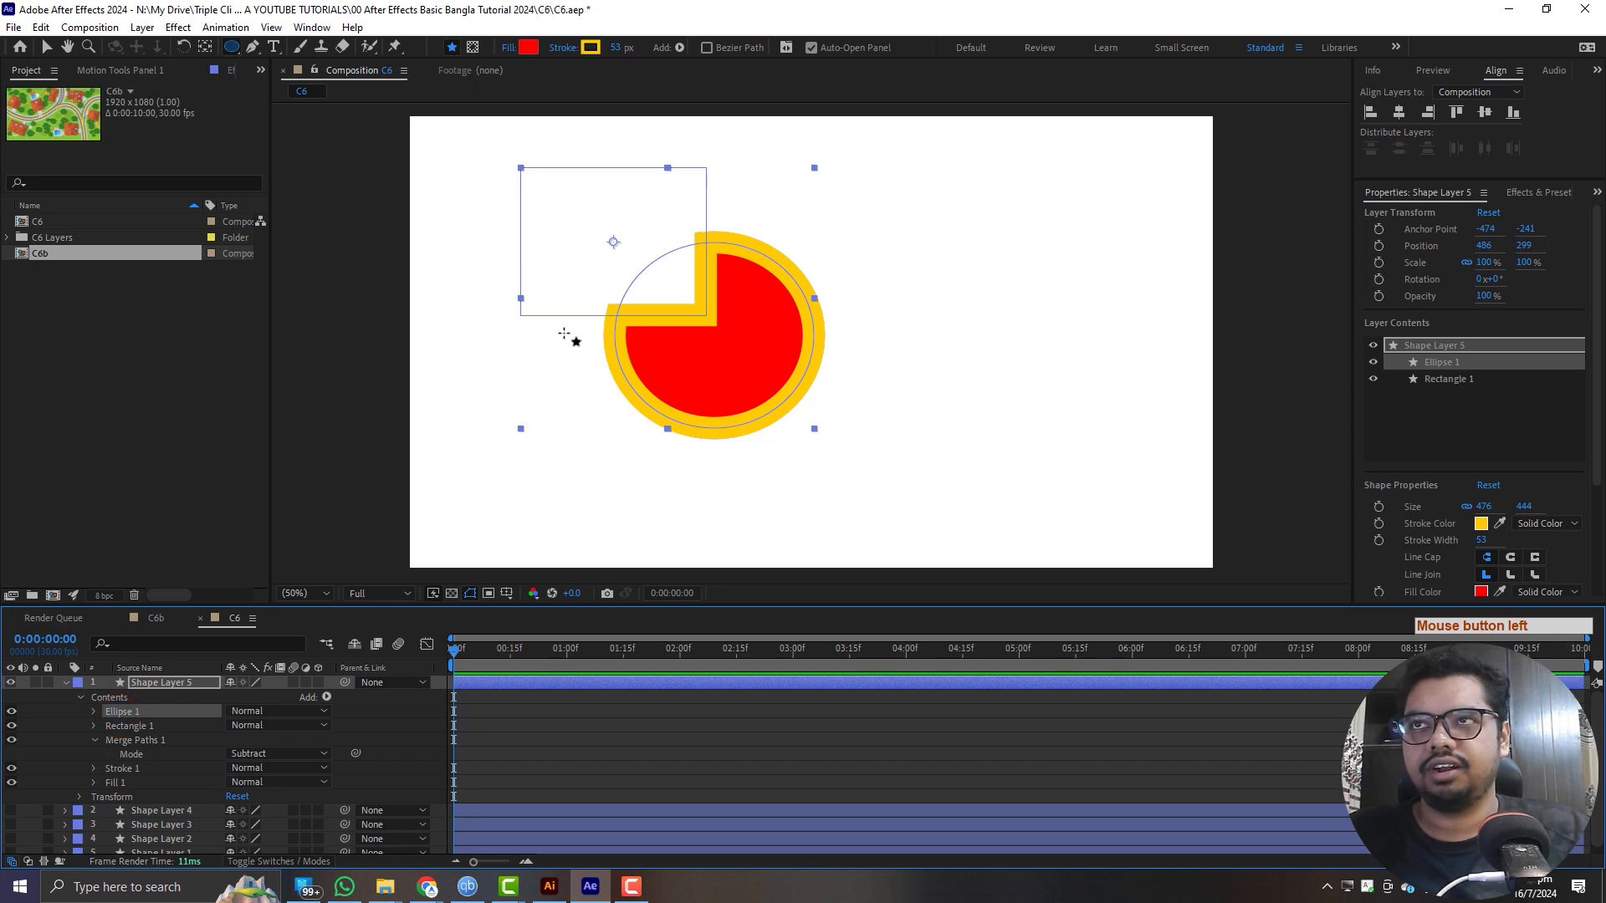
pyautogui.moveTo(134, 714); pyautogui.dragTo(132, 733)
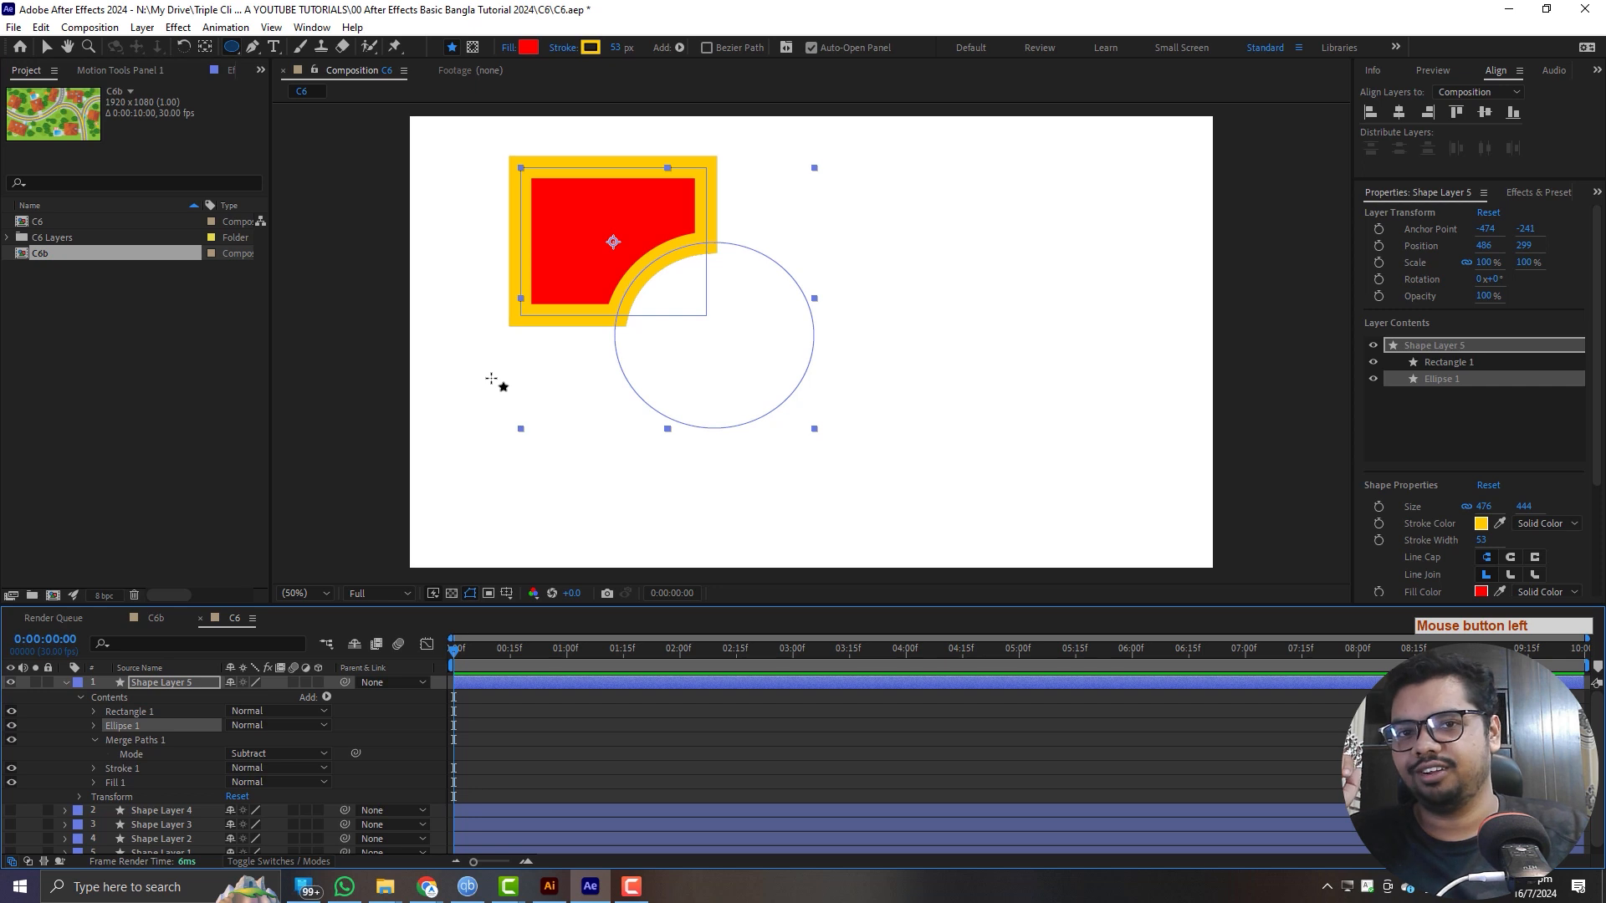
# - Try the Intersect mode for Merge Paths and finally set the mode to Exclude Intersections
pyautogui.click(247, 753)
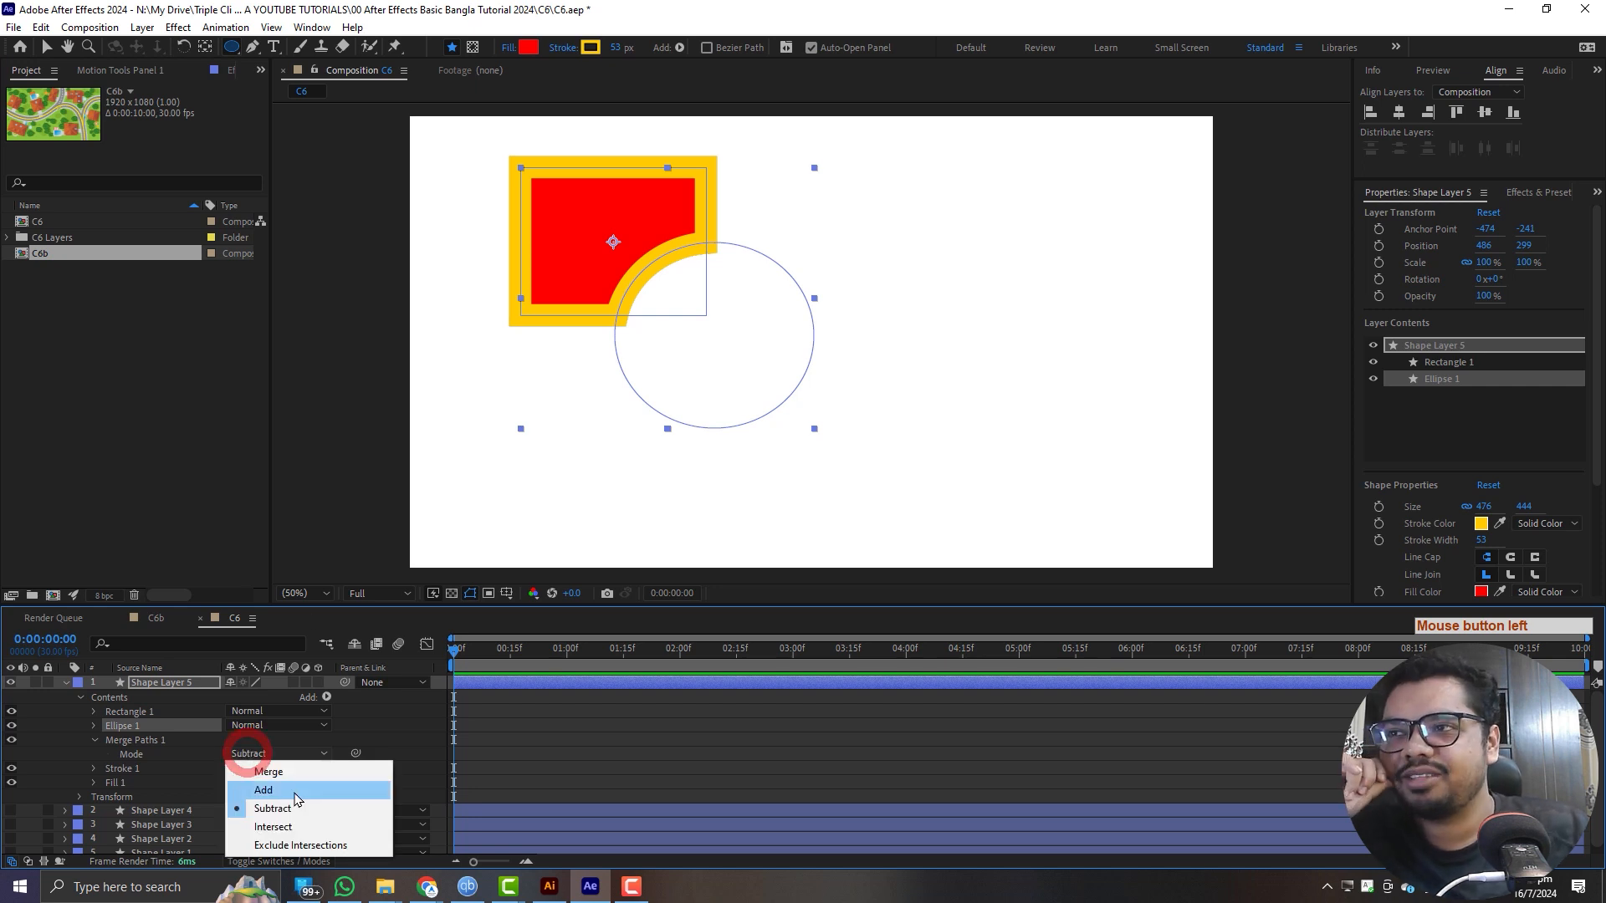
pyautogui.click(289, 827)
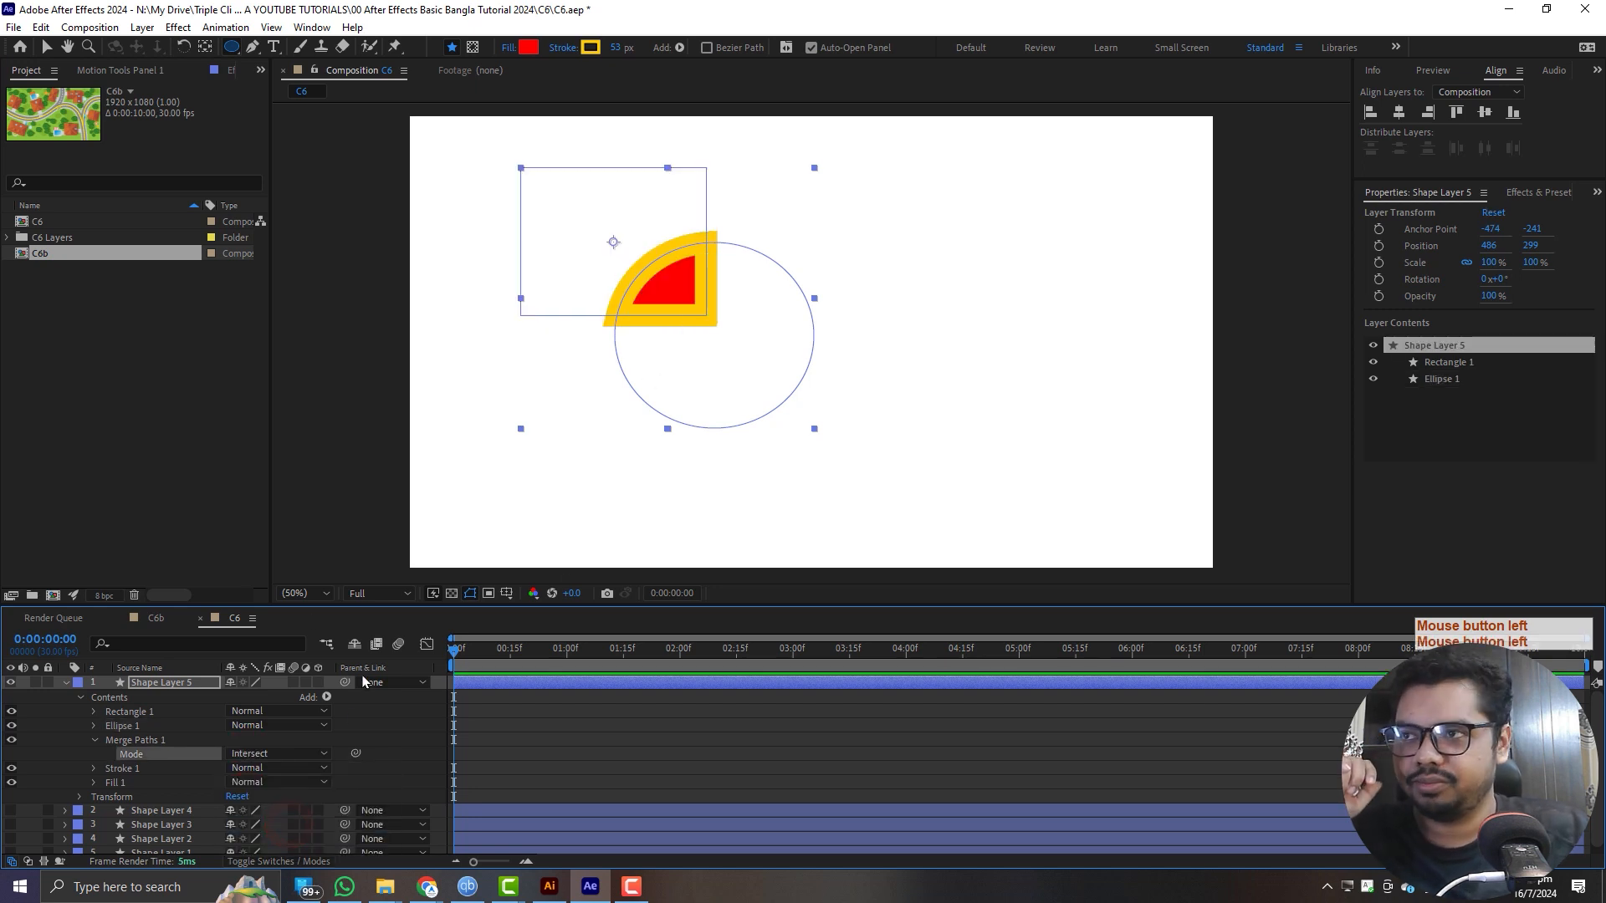
pyautogui.click(288, 753)
pyautogui.click(307, 838)
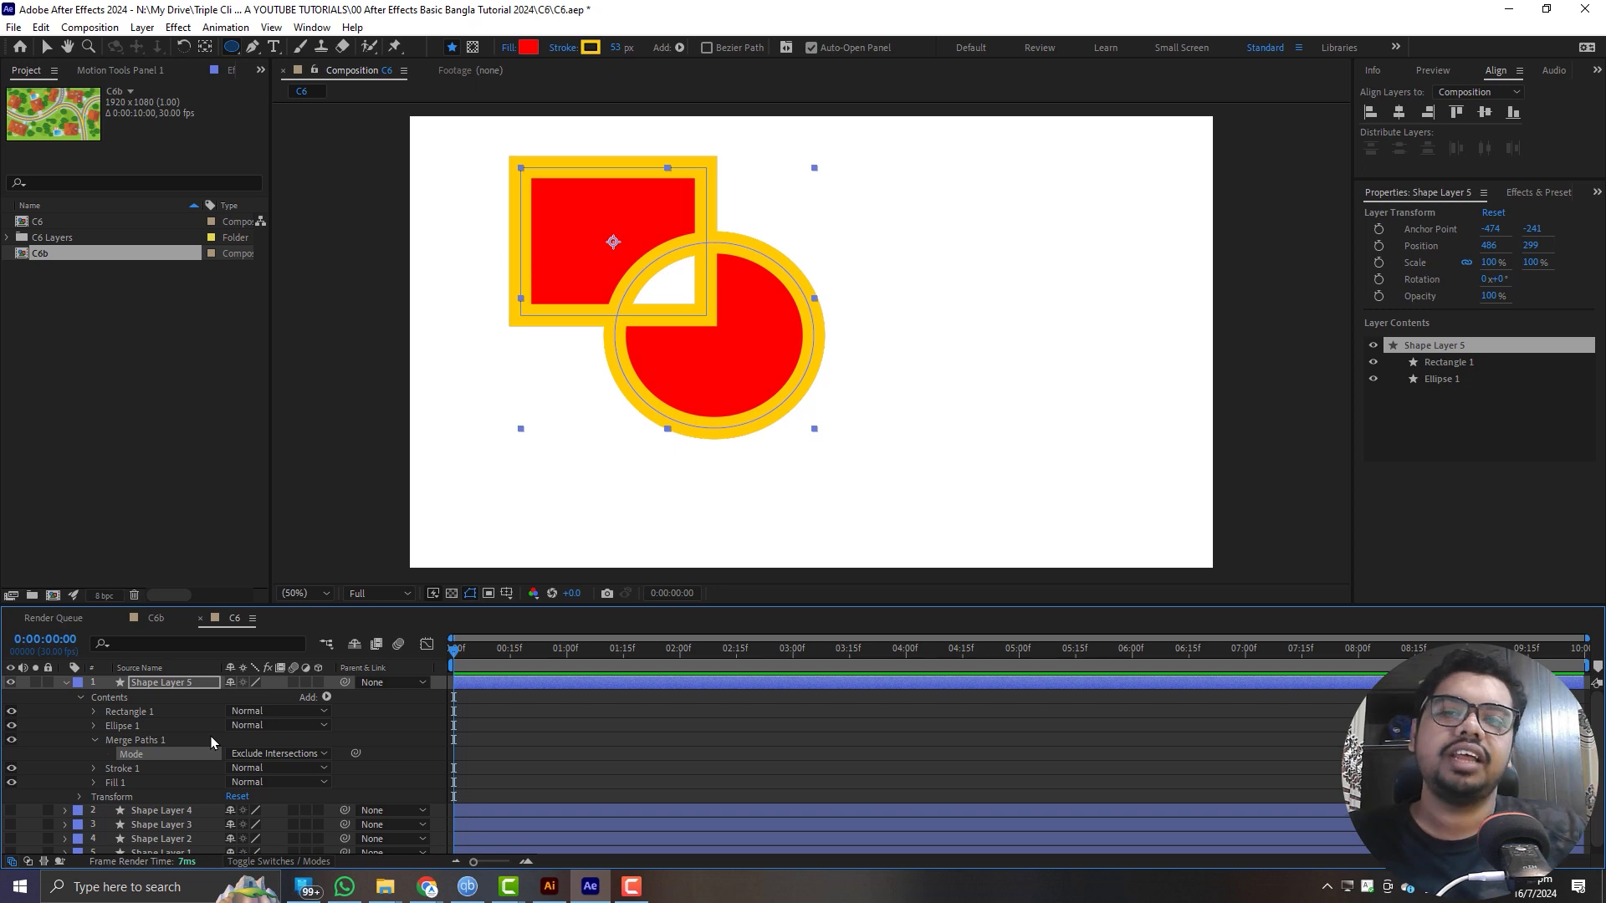
# - Collapse Shape Layer 5, hide it, and clear the layer selection
pyautogui.click(81, 699)
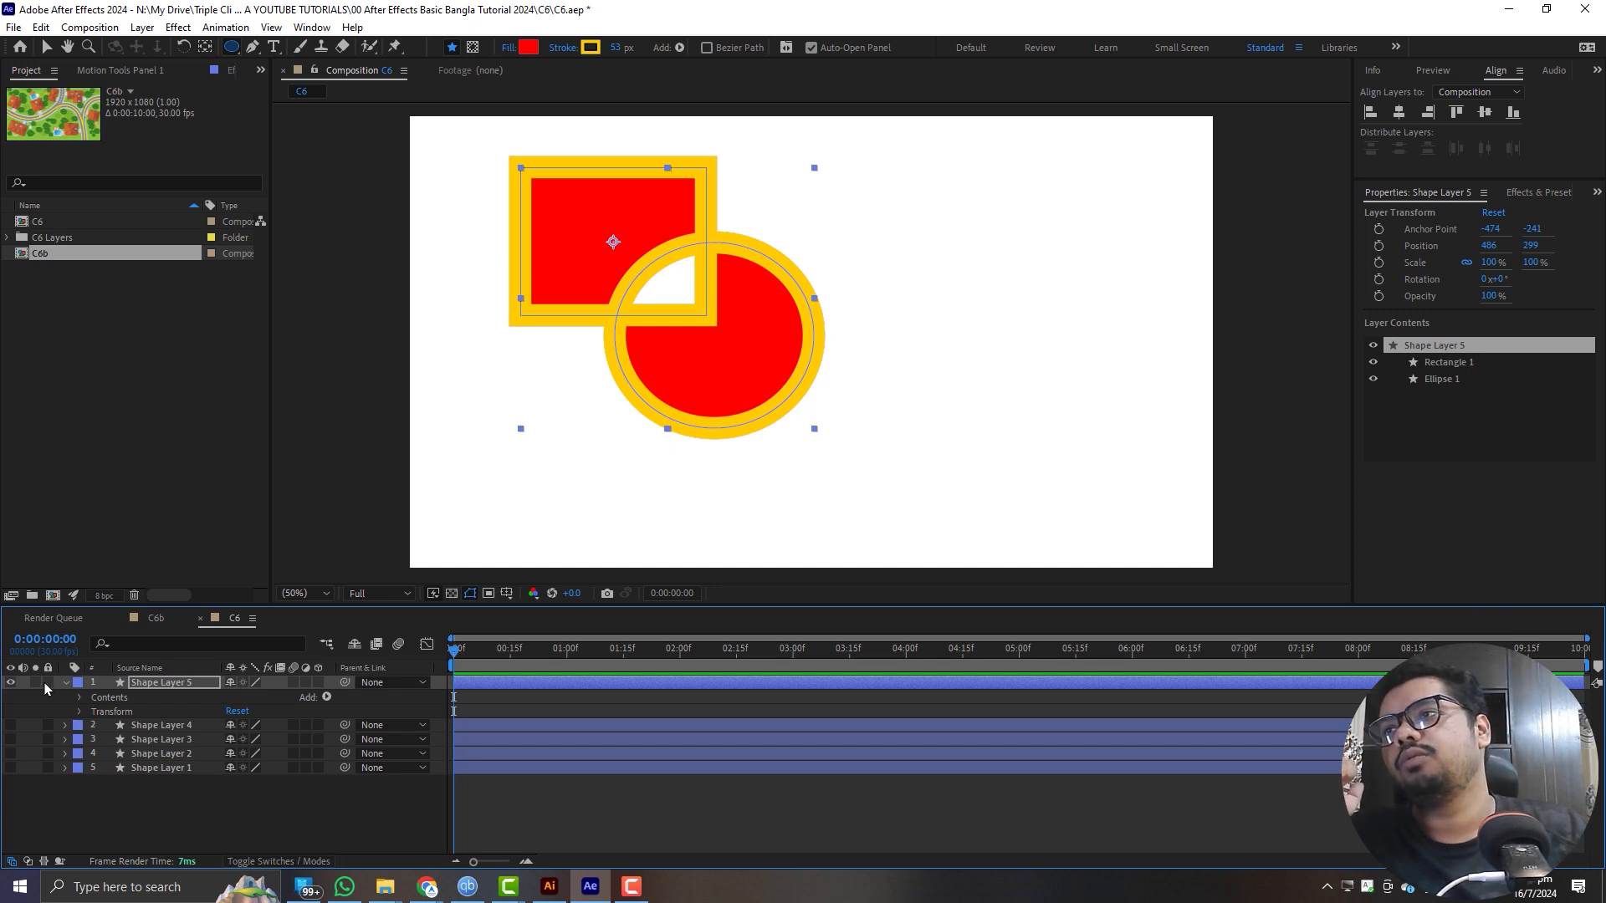
pyautogui.click(64, 683)
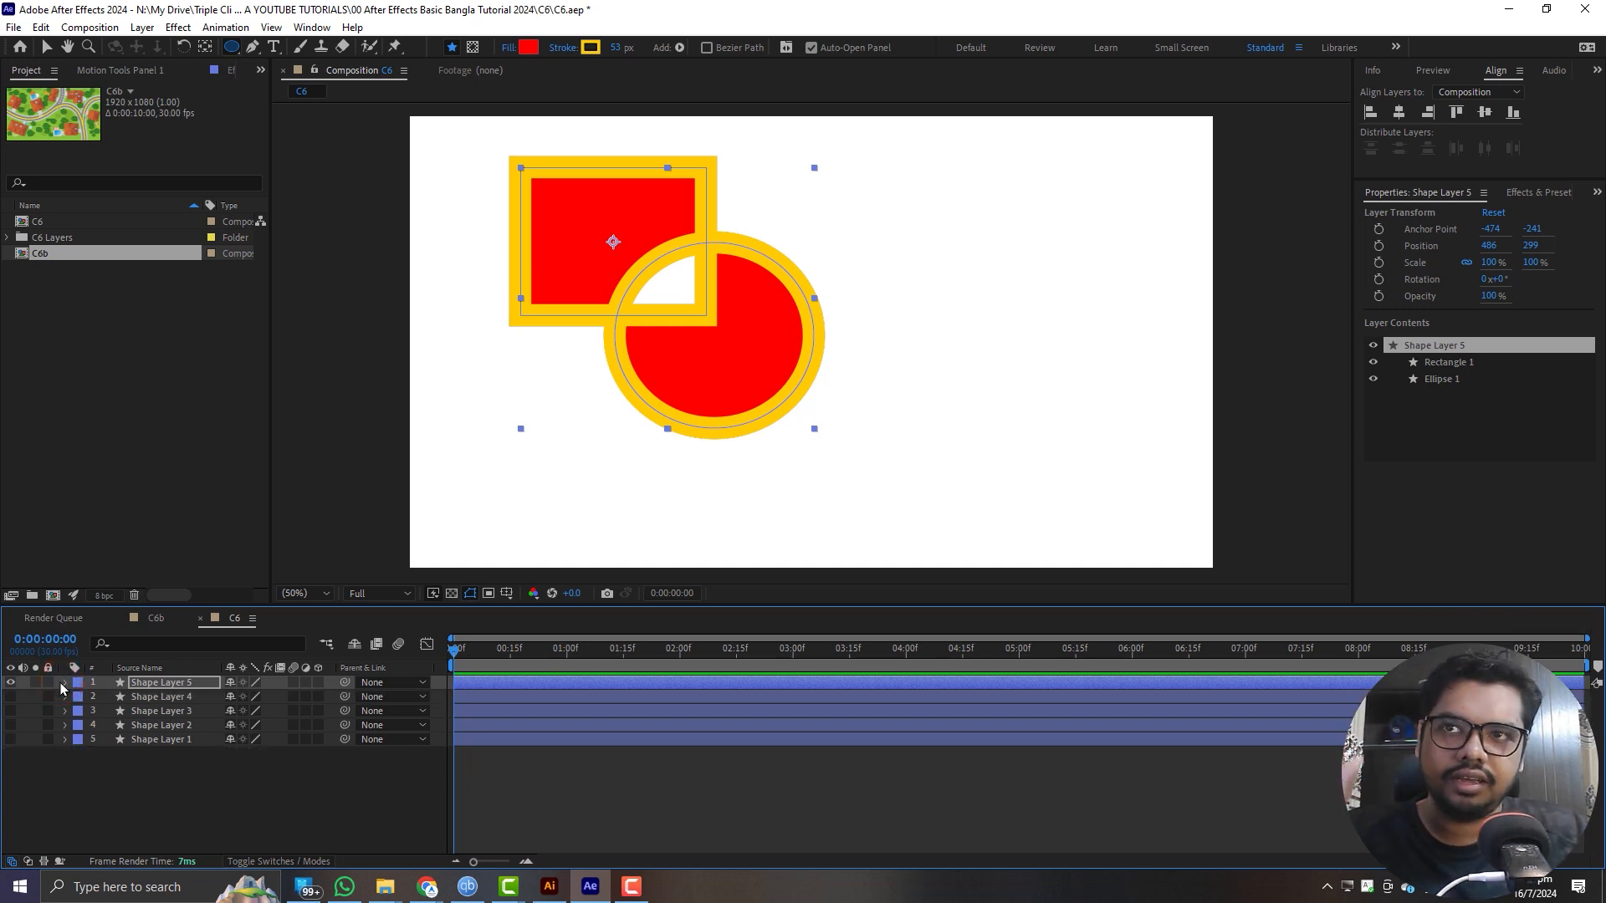
pyautogui.click(11, 683)
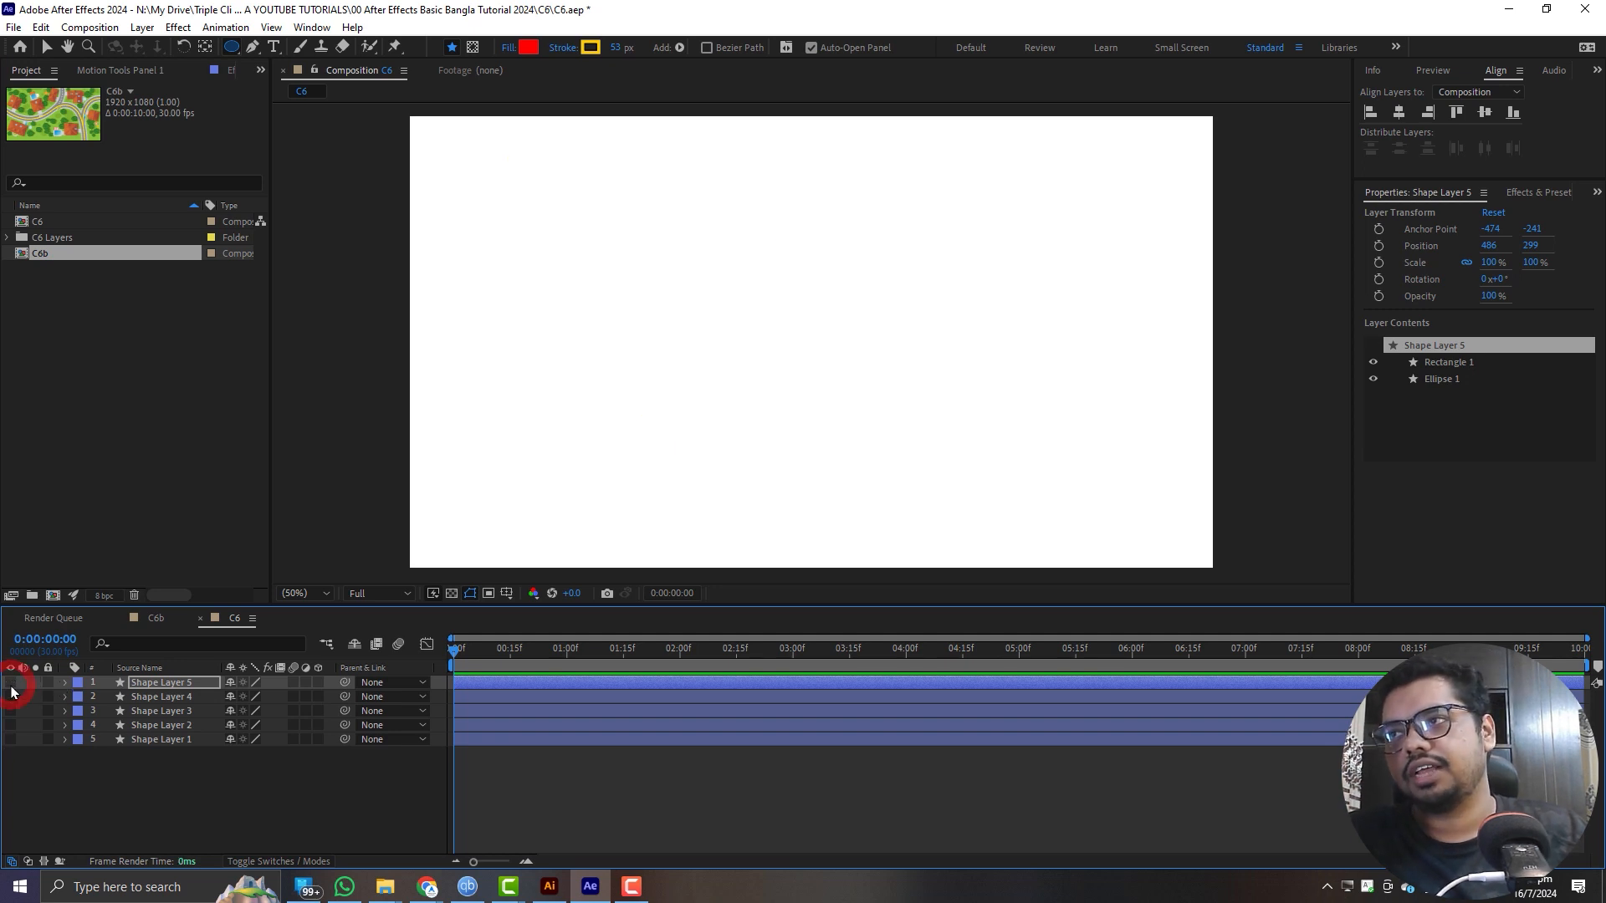
pyautogui.click(194, 798)
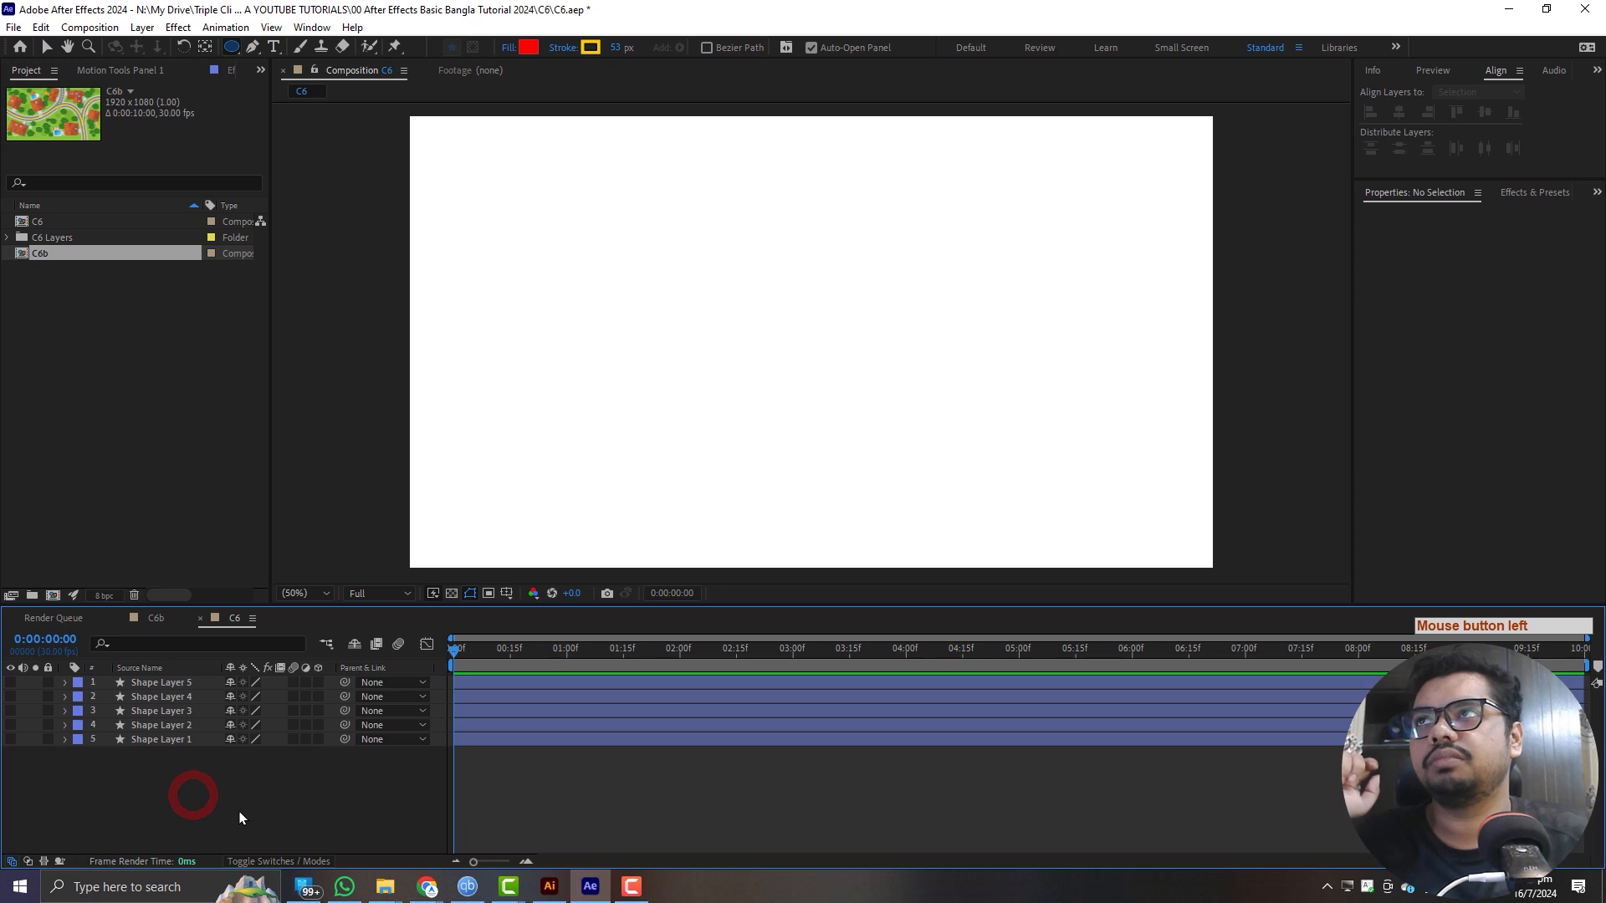
# - Draw an open five-point zigzag path across the composition with the Pen tool as a new shape layer
pyautogui.click(252, 47)
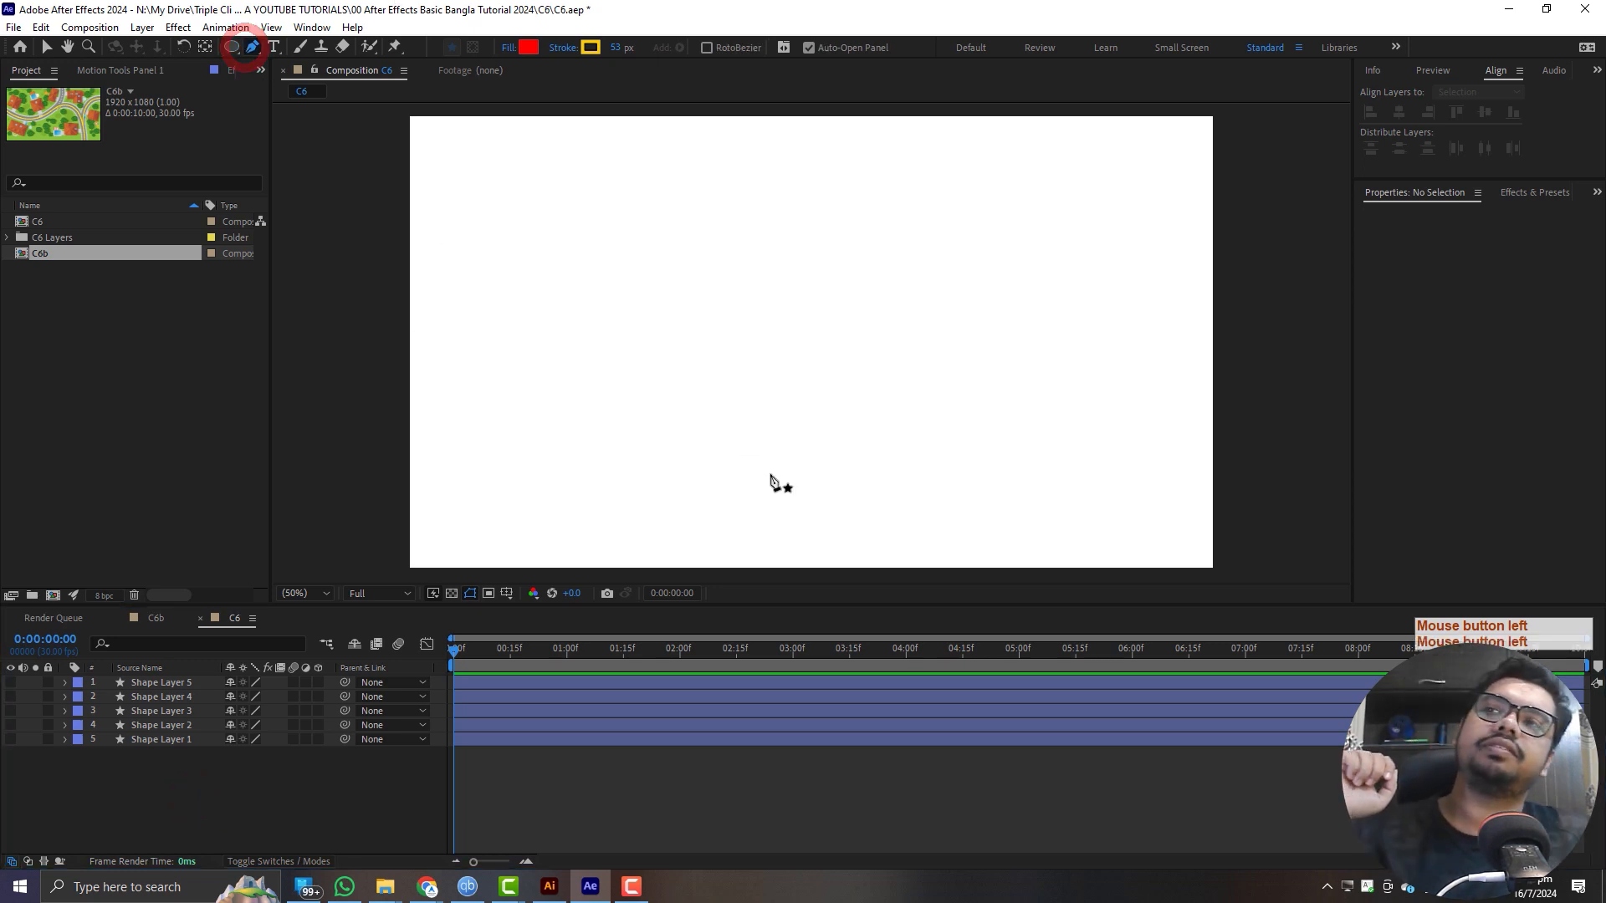
pyautogui.click(490, 302)
pyautogui.click(697, 432)
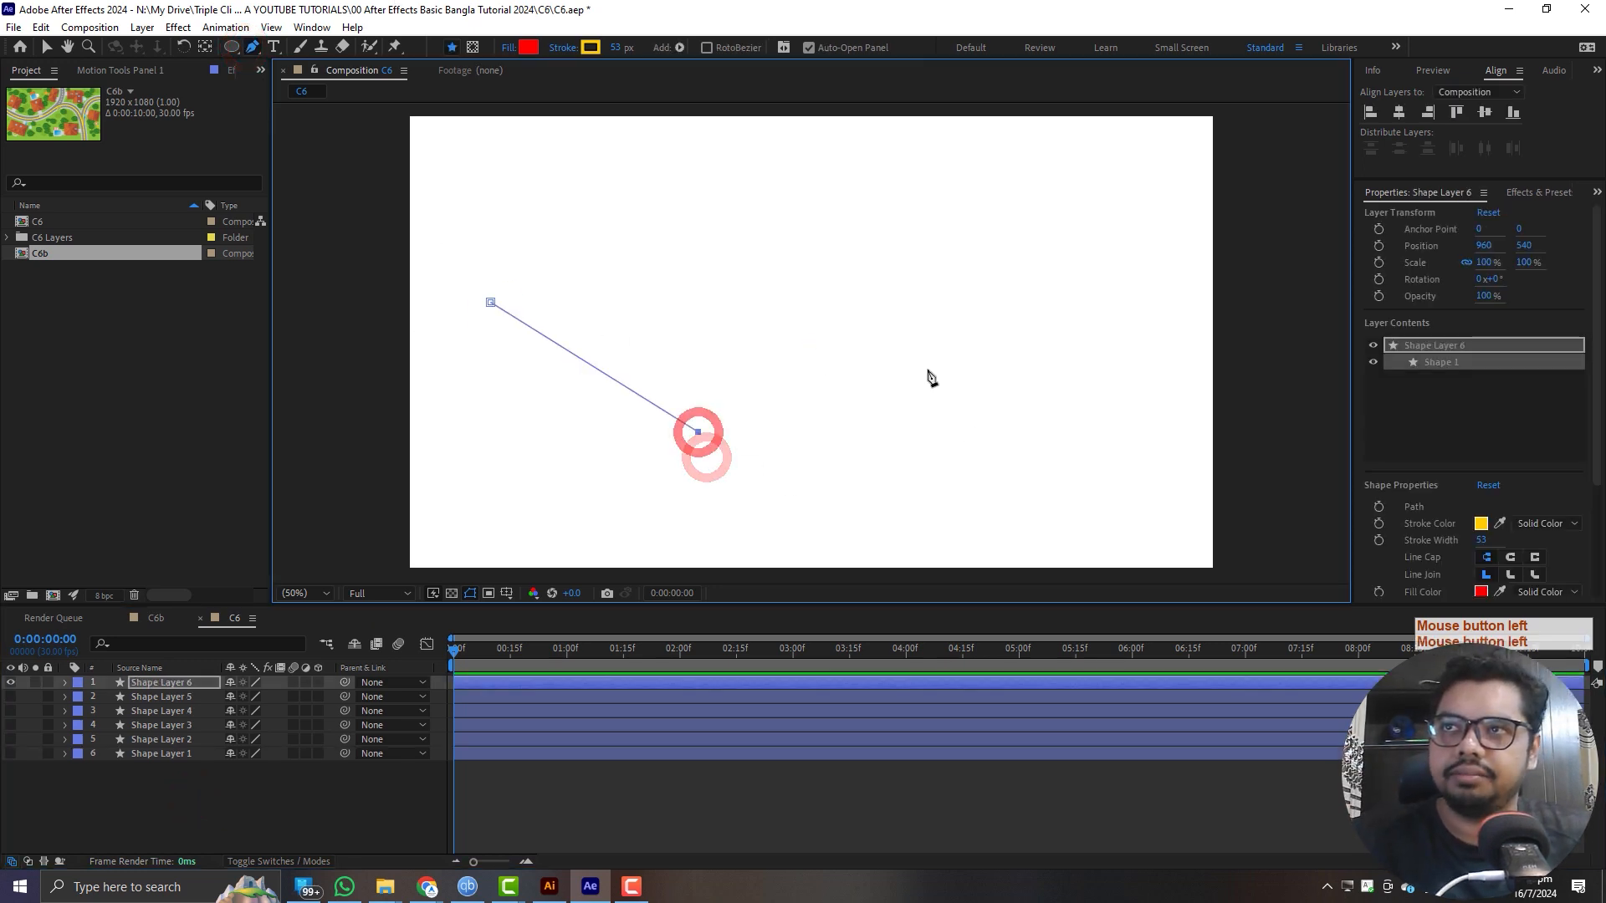
pyautogui.click(953, 231)
pyautogui.click(1099, 402)
pyautogui.click(1248, 273)
# - Undo the points of the zigzag path one by one and redo them to restore the full path
pyautogui.hotkey('ctrl', 'z')
pyautogui.hotkey('ctrl', 'z')
pyautogui.hotkey('ctrl', 'z')
pyautogui.hotkey('ctrl', 'z')
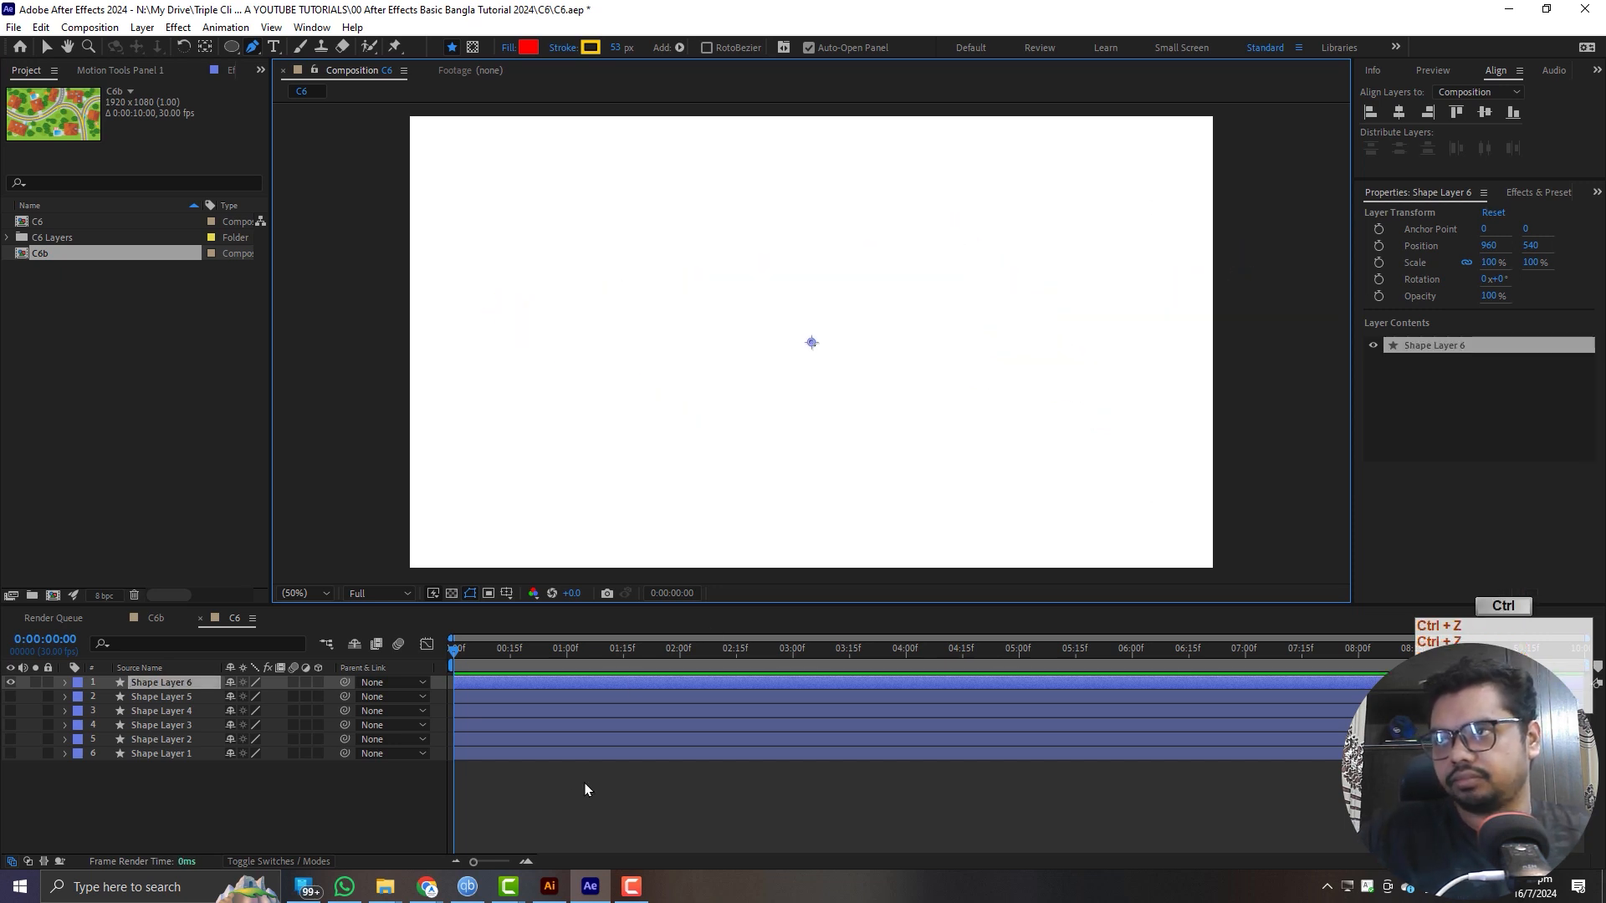
pyautogui.hotkey('ctrl', 'z')
pyautogui.hotkey('ctrl', 'shift', 'z')
pyautogui.hotkey('ctrl', 'shift', 'z')
pyautogui.hotkey('ctrl', 'shift', 'z')
pyautogui.hotkey('ctrl', 'shift', 'z')
pyautogui.hotkey('ctrl', 'shift', 'z')
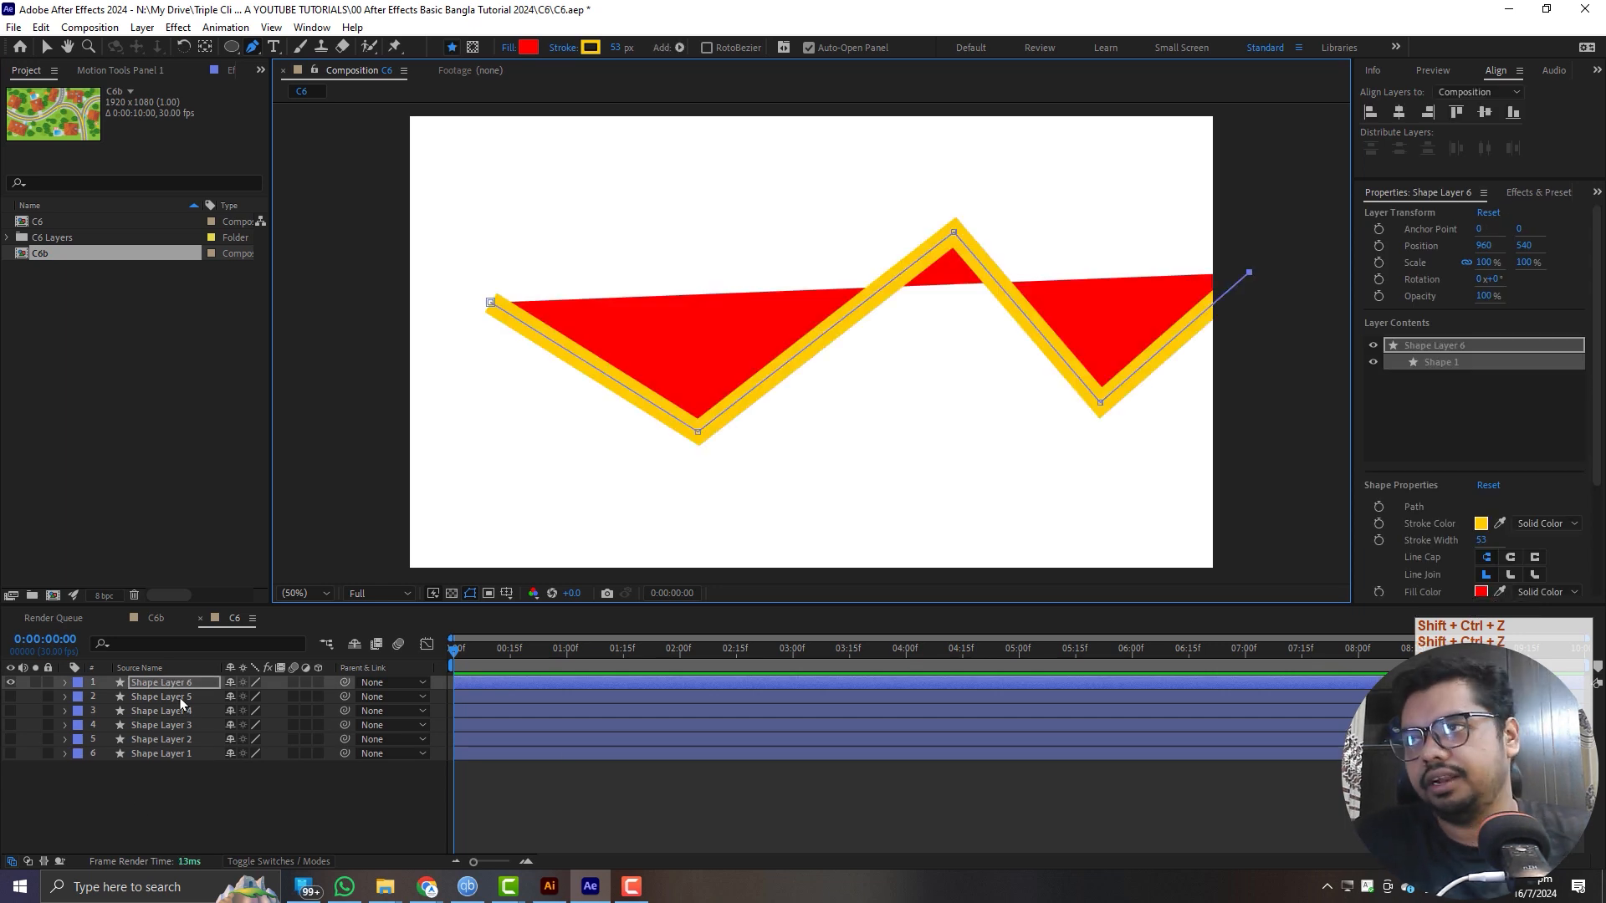
# - Set the fill of the zigzag path to None, keeping only its yellow-orange stroke
pyautogui.keyDown('alt'); pyautogui.click(525, 49); pyautogui.keyUp('alt')
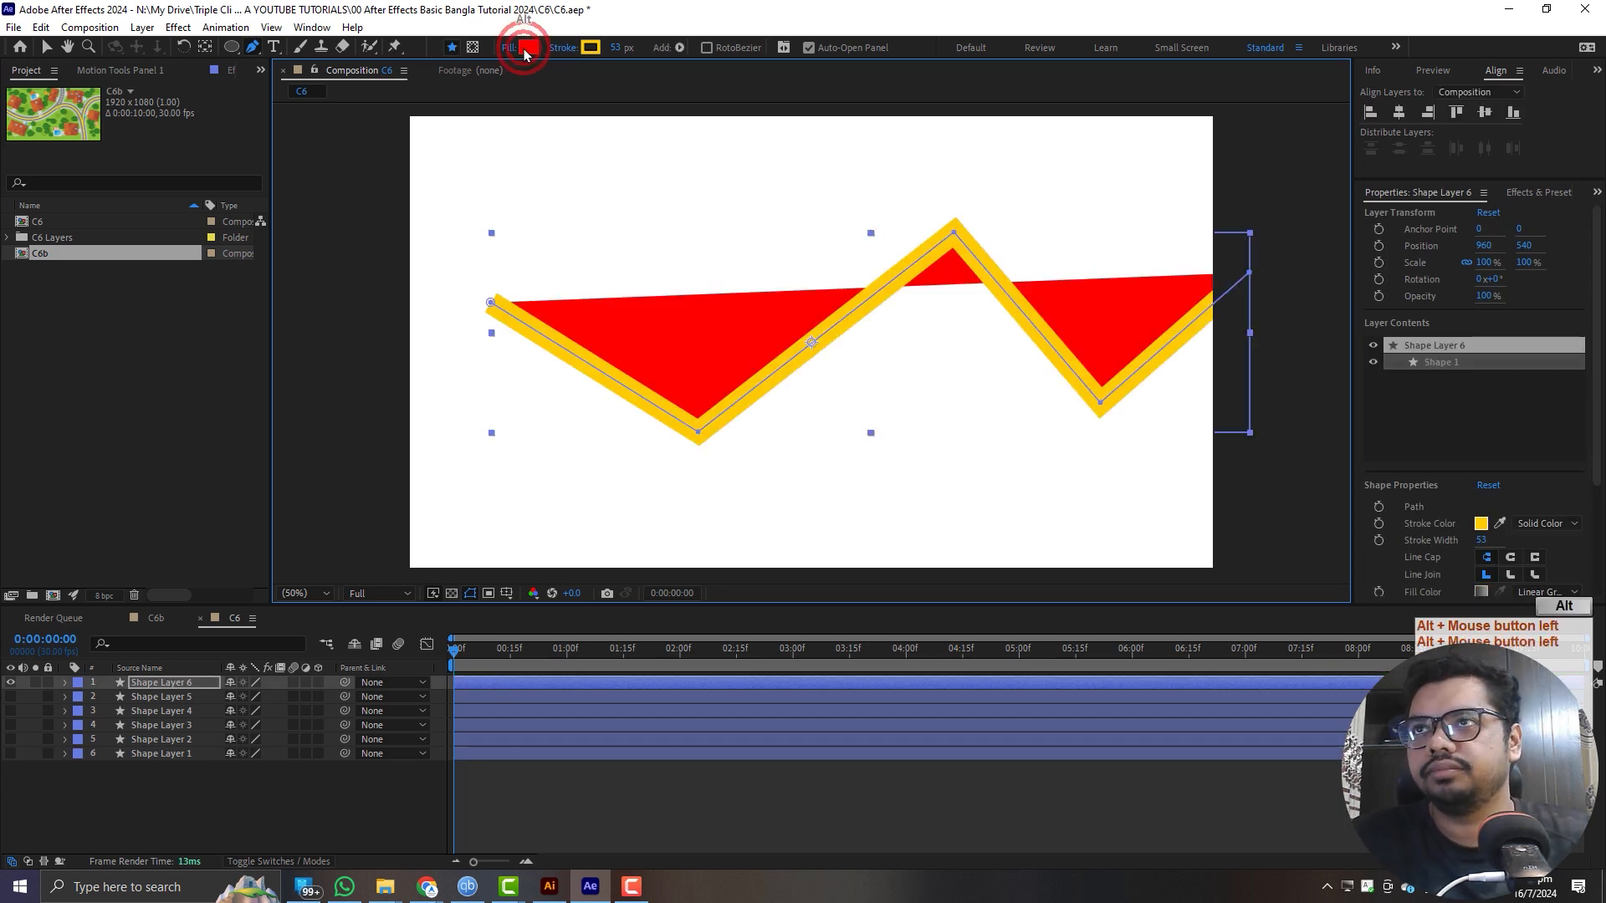
pyautogui.keyDown('alt'); pyautogui.click(524, 48); pyautogui.keyUp('alt')
pyautogui.keyDown('alt'); pyautogui.click(524, 49); pyautogui.keyUp('alt')
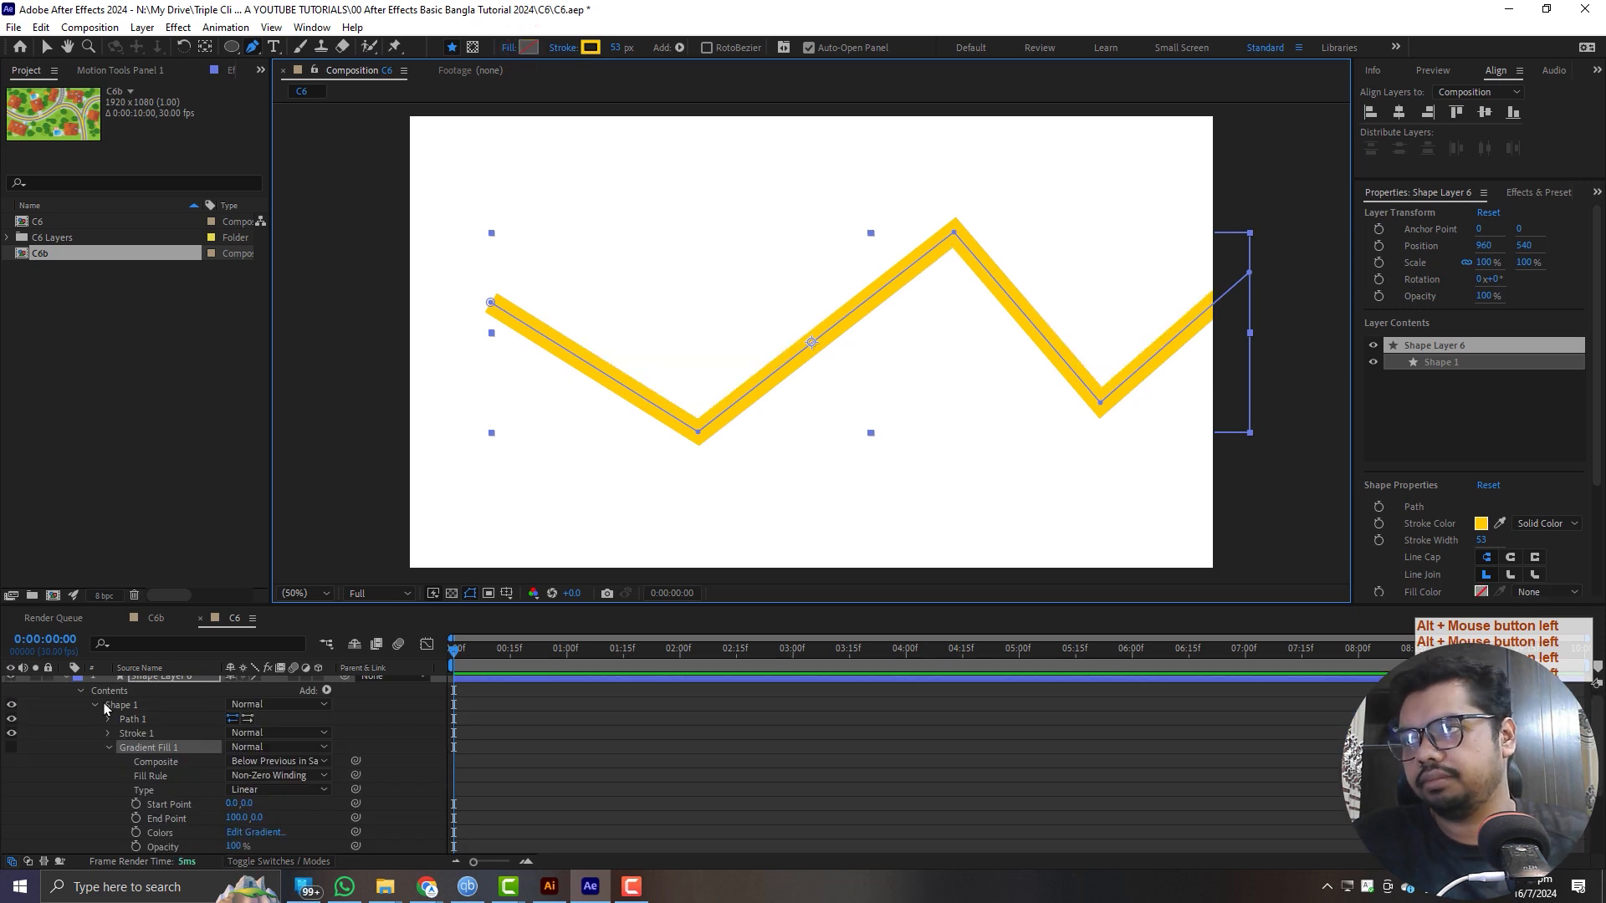
# - Add Trim Paths to Shape 1 in Shape Layer 6 and expand its properties
pyautogui.scroll(1, 357, 744)
pyautogui.click(327, 697)
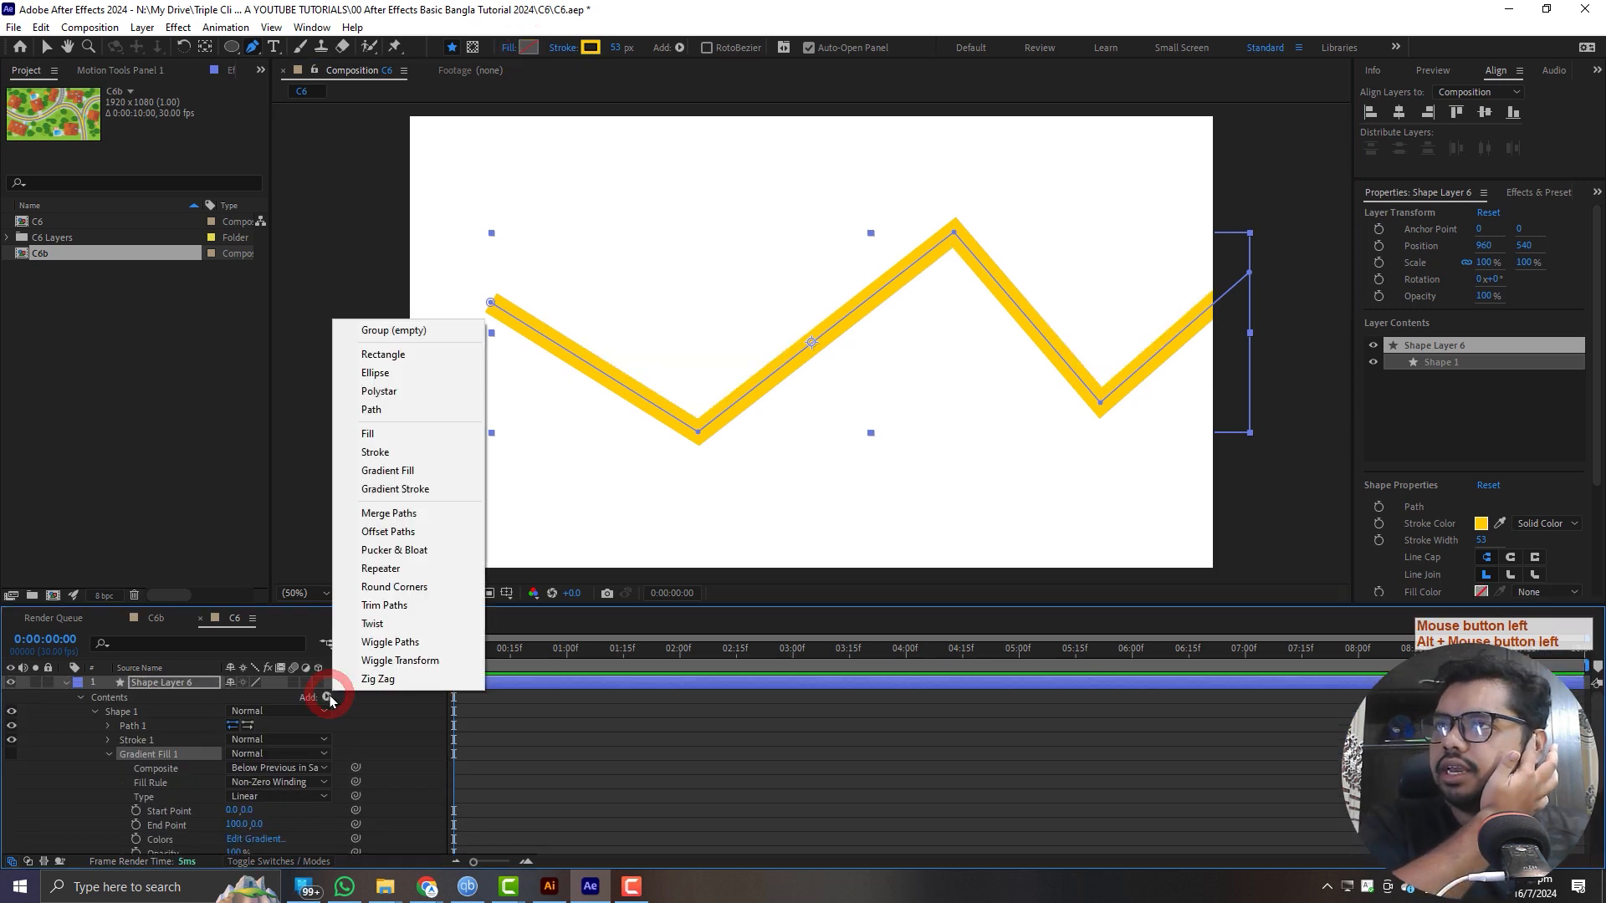
pyautogui.click(391, 609)
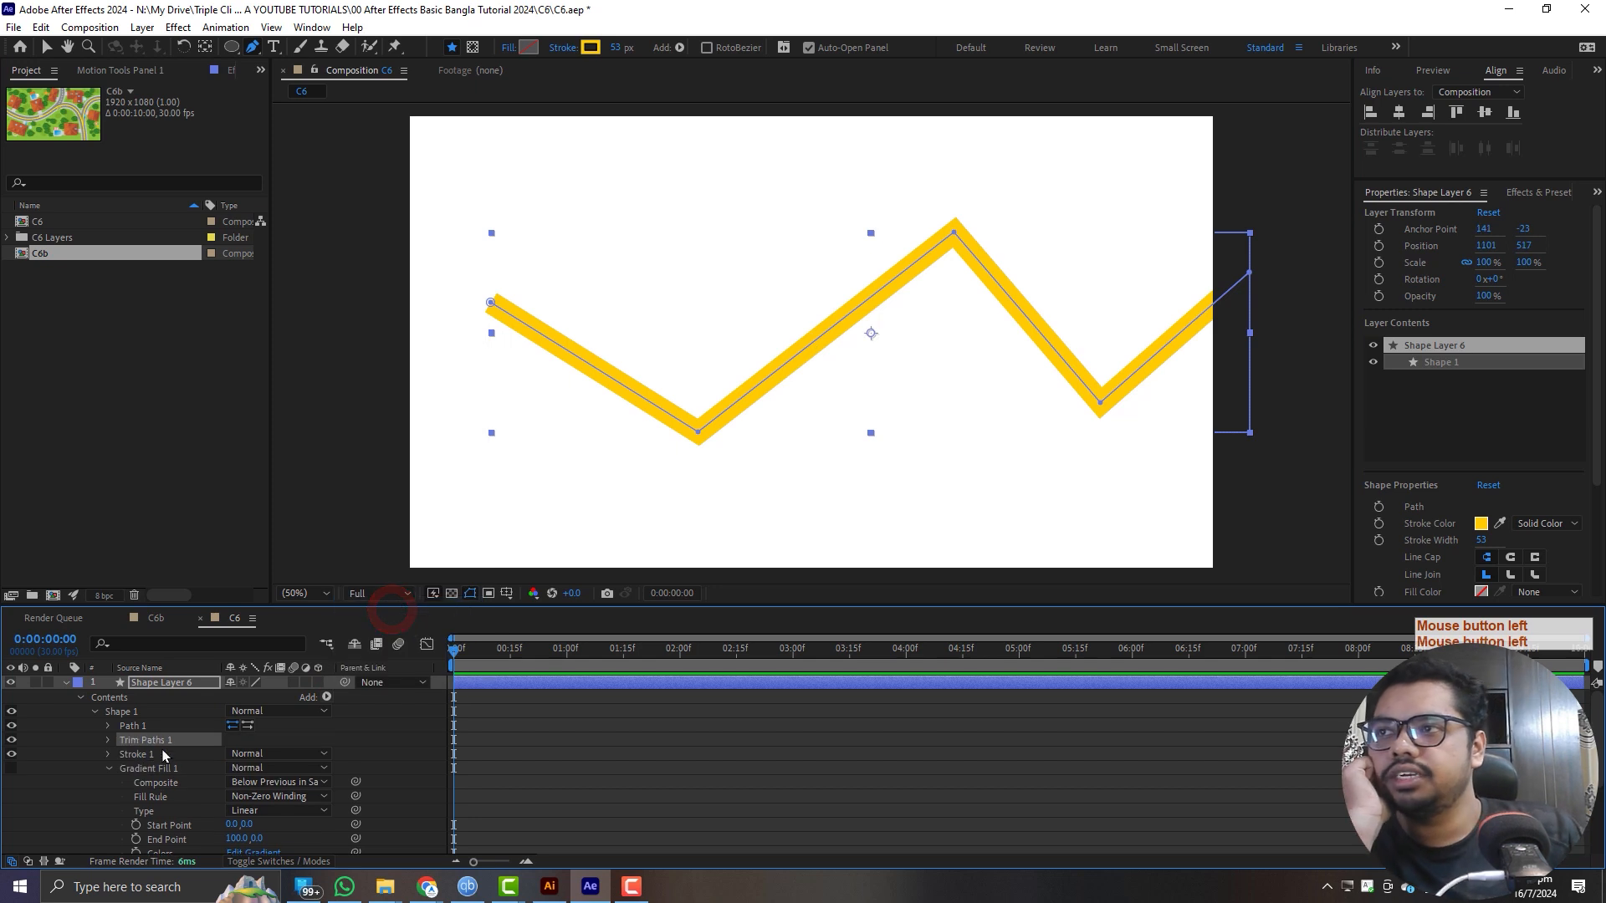
pyautogui.click(107, 740)
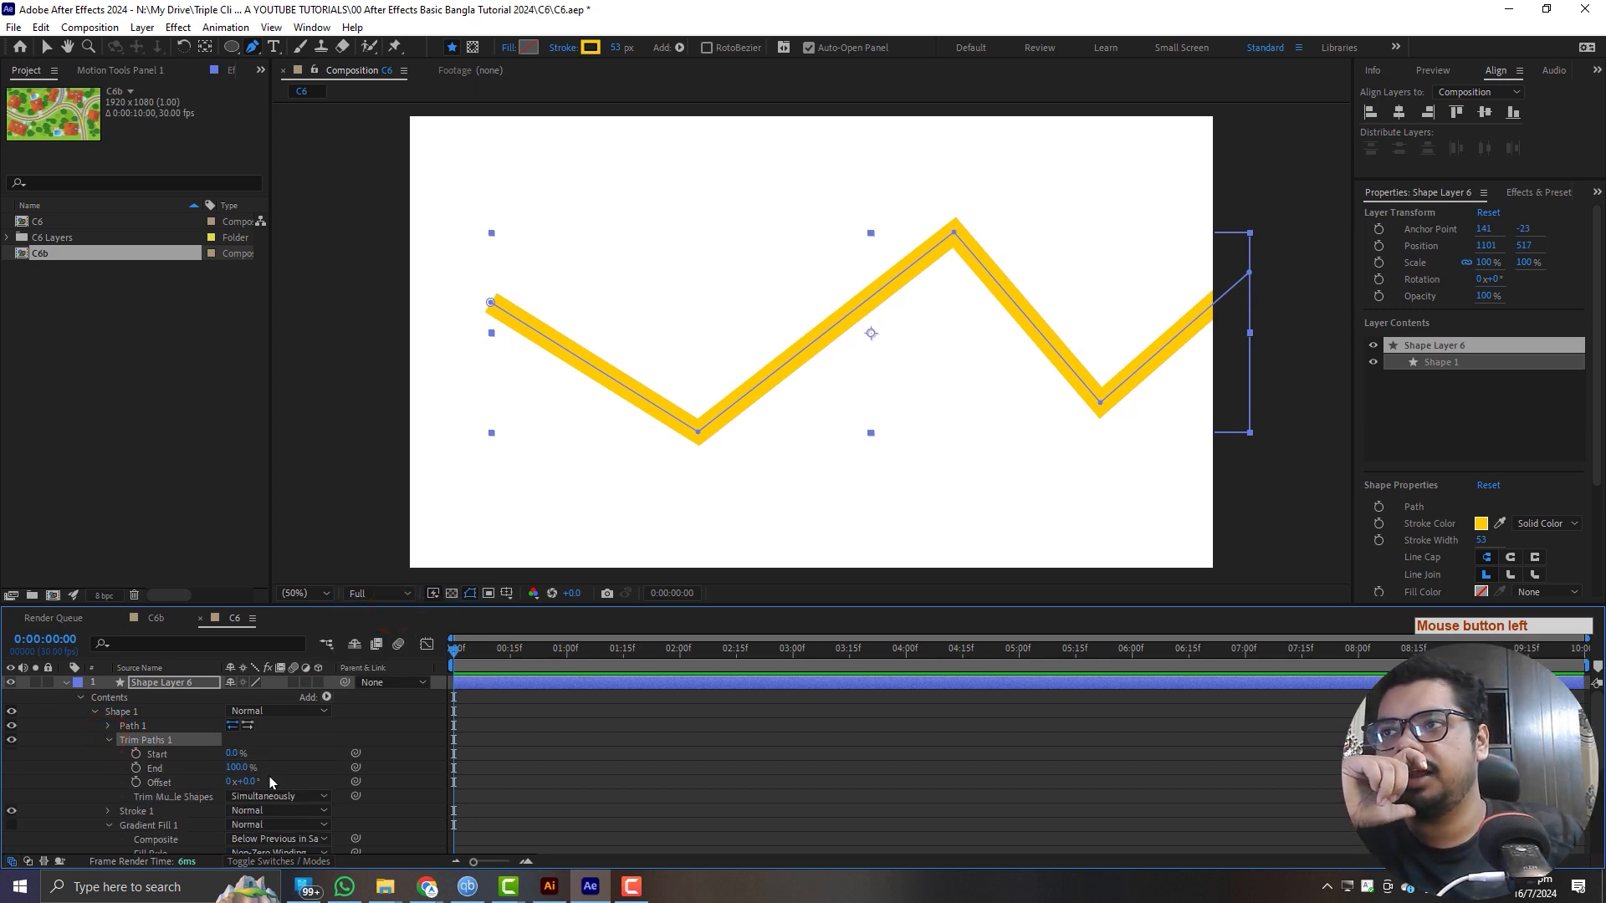
# - Scrub the Trim Paths End value to test the trimming, and bring it back to 100%
pyautogui.moveTo(242, 768); pyautogui.dragTo(243, 762)
pyautogui.click(154, 783)
pyautogui.moveTo(231, 771); pyautogui.dragTo(522, 789)
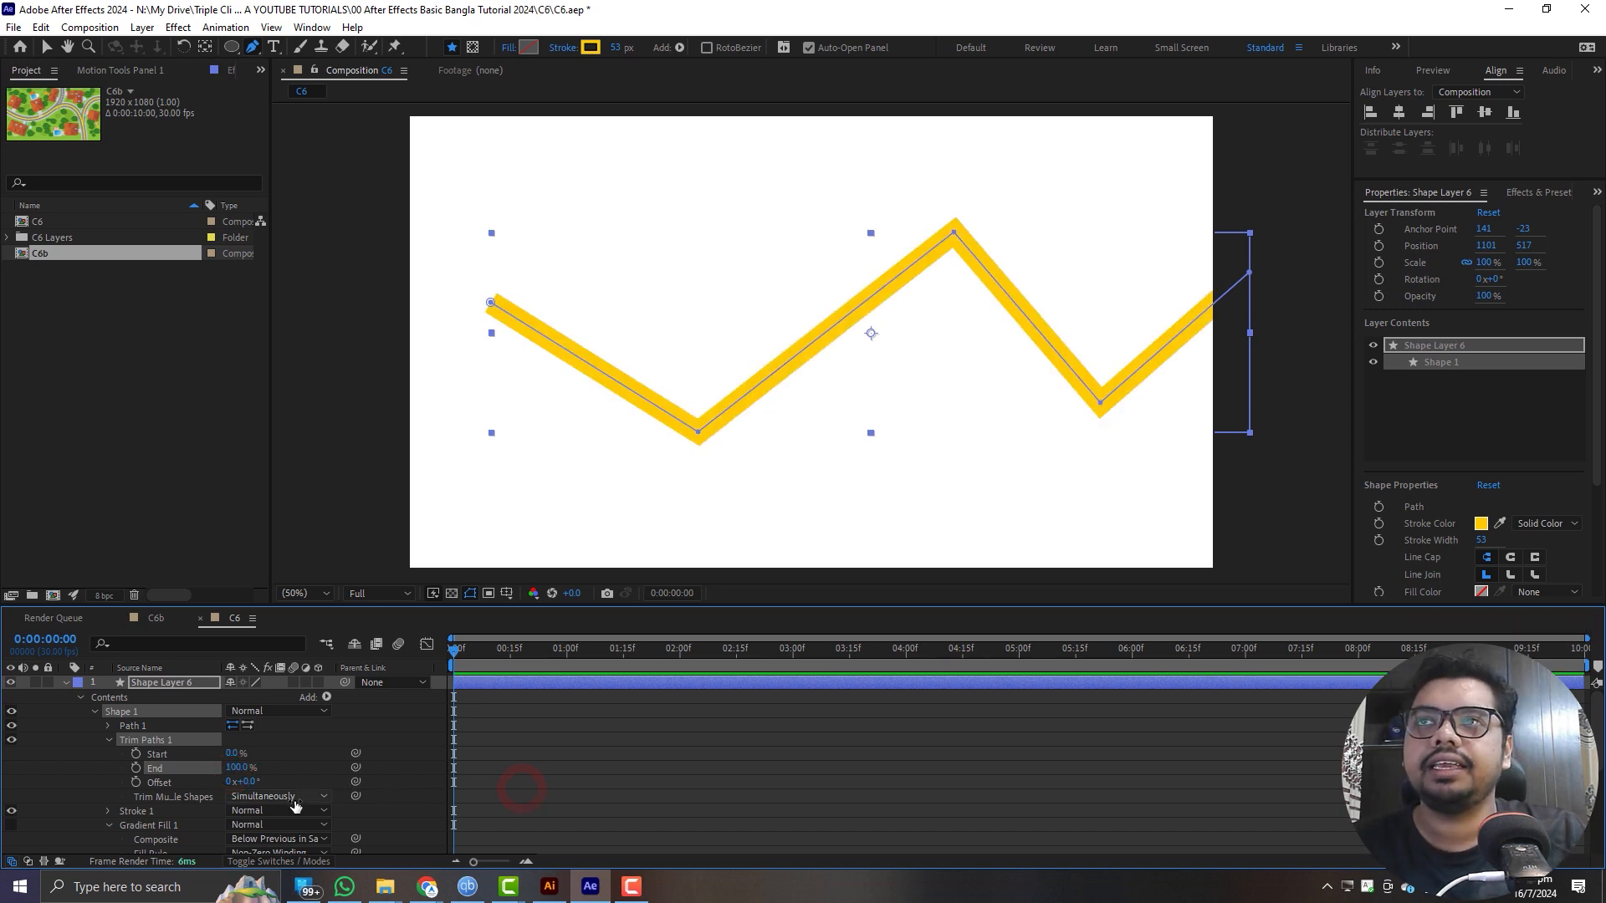
# - Keyframe the Trim Paths End at 100% at the start and at 0% on frame 20, and preview the animation
pyautogui.click(135, 767)
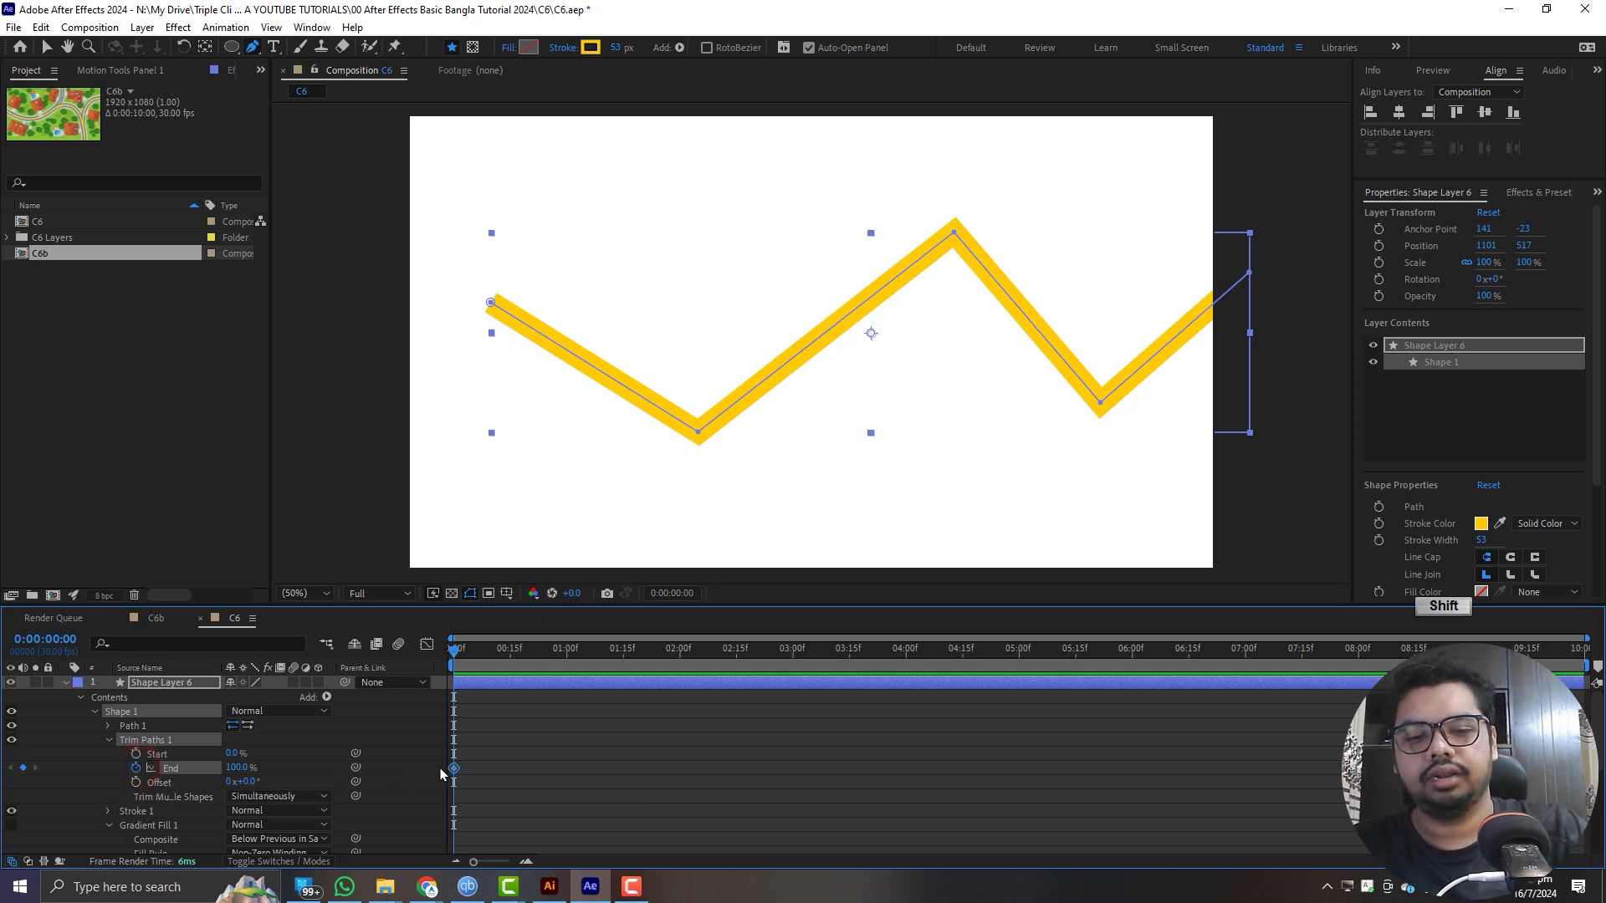
pyautogui.hotkey('shift', 'pagedown')
pyautogui.hotkey('shift', 'pagedown')
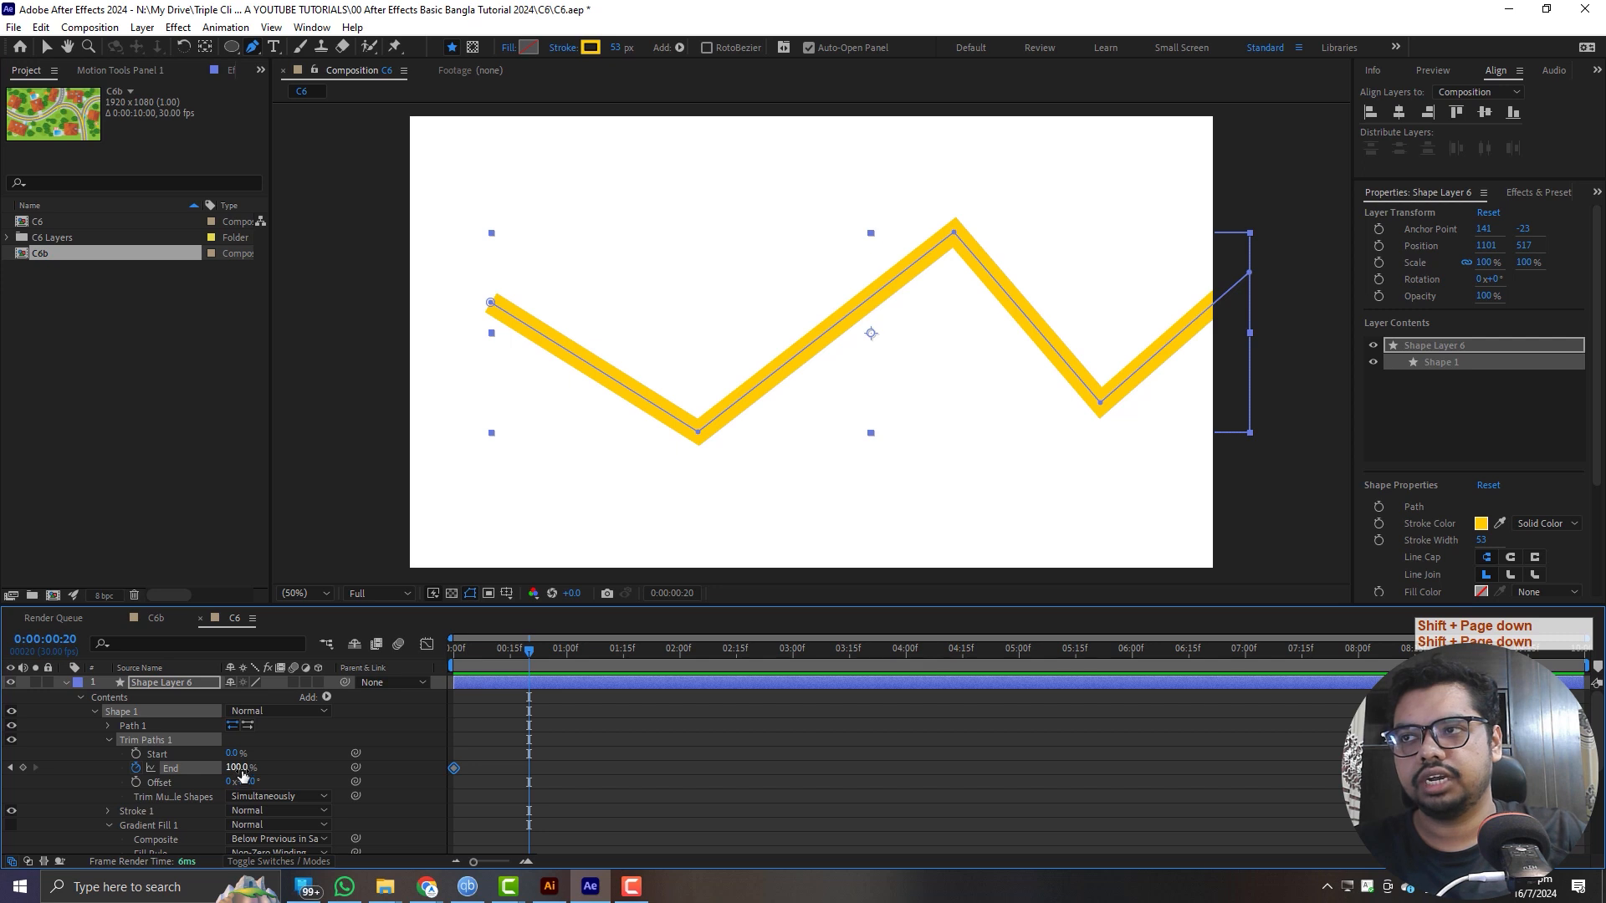
pyautogui.moveTo(241, 768); pyautogui.dragTo(50, 768)
pyautogui.moveTo(485, 652); pyautogui.dragTo(105, 654)
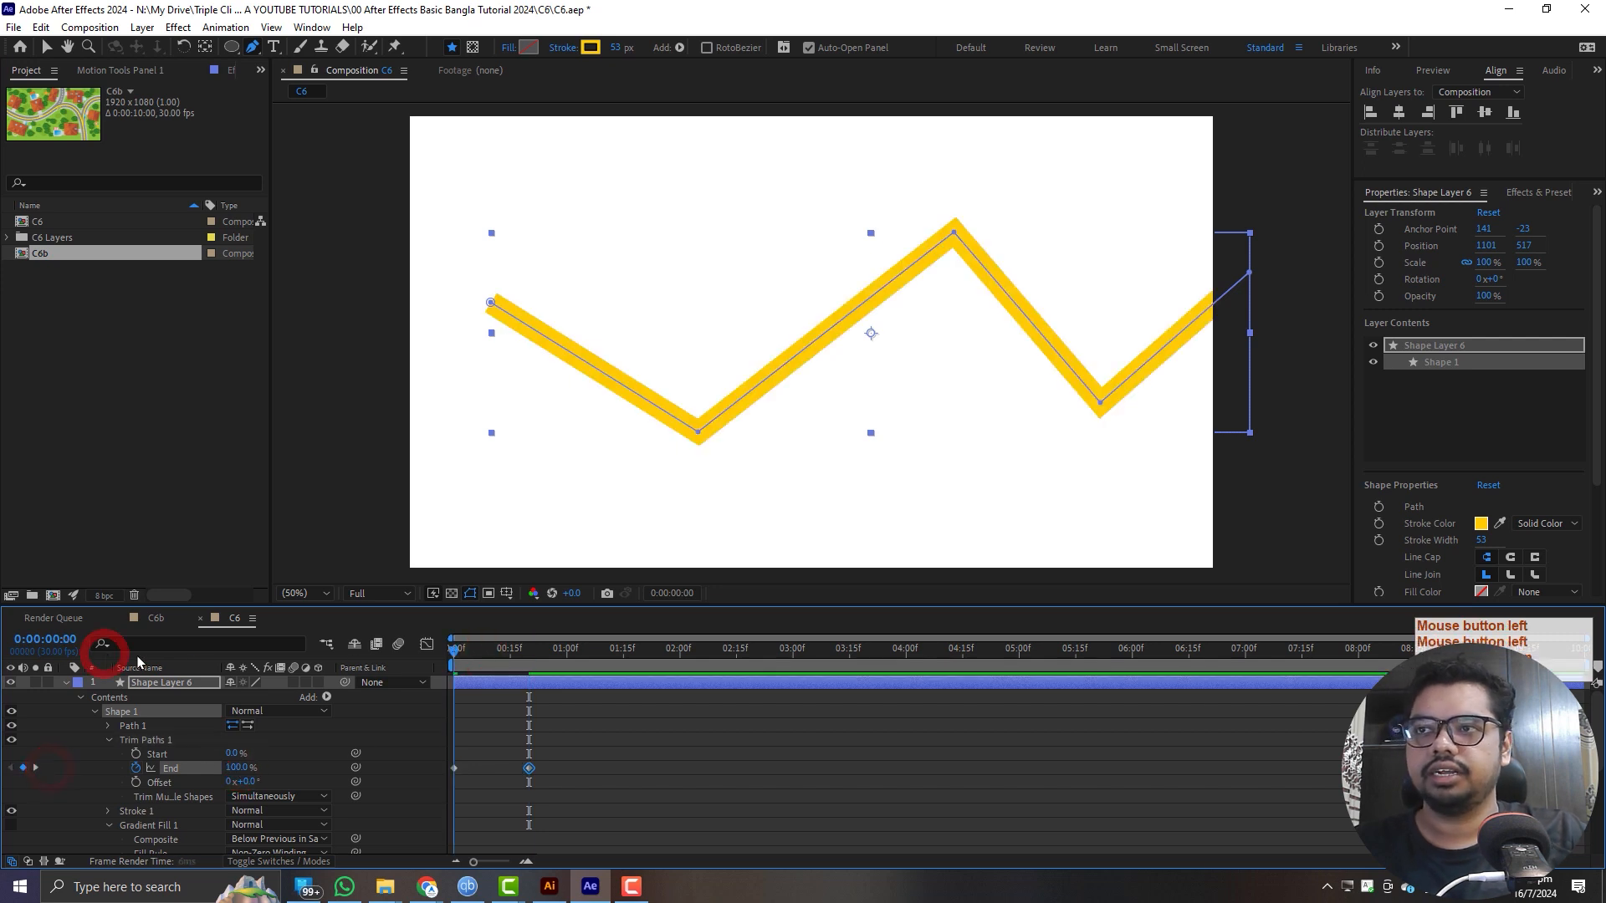
pyautogui.press('space')
pyautogui.click(423, 781)
# - Time-reverse the two Trim Paths End keyframes and preview the line from the start of the composition
pyautogui.moveTo(538, 763); pyautogui.dragTo(423, 796)
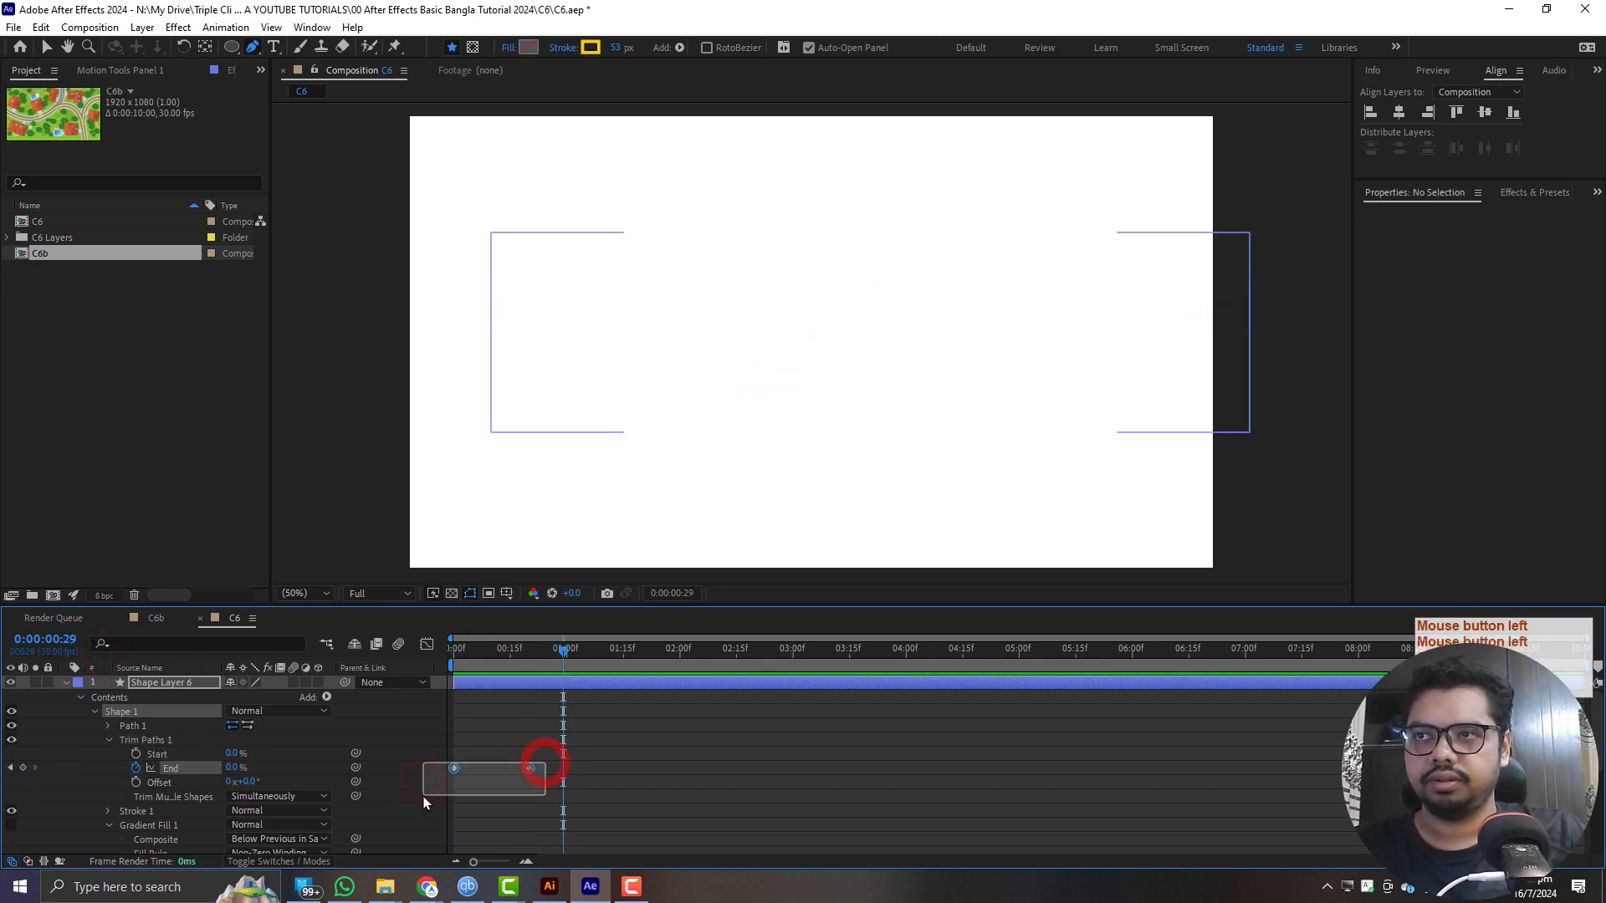
pyautogui.rightClick(529, 768)
pyautogui.moveTo(636, 750)
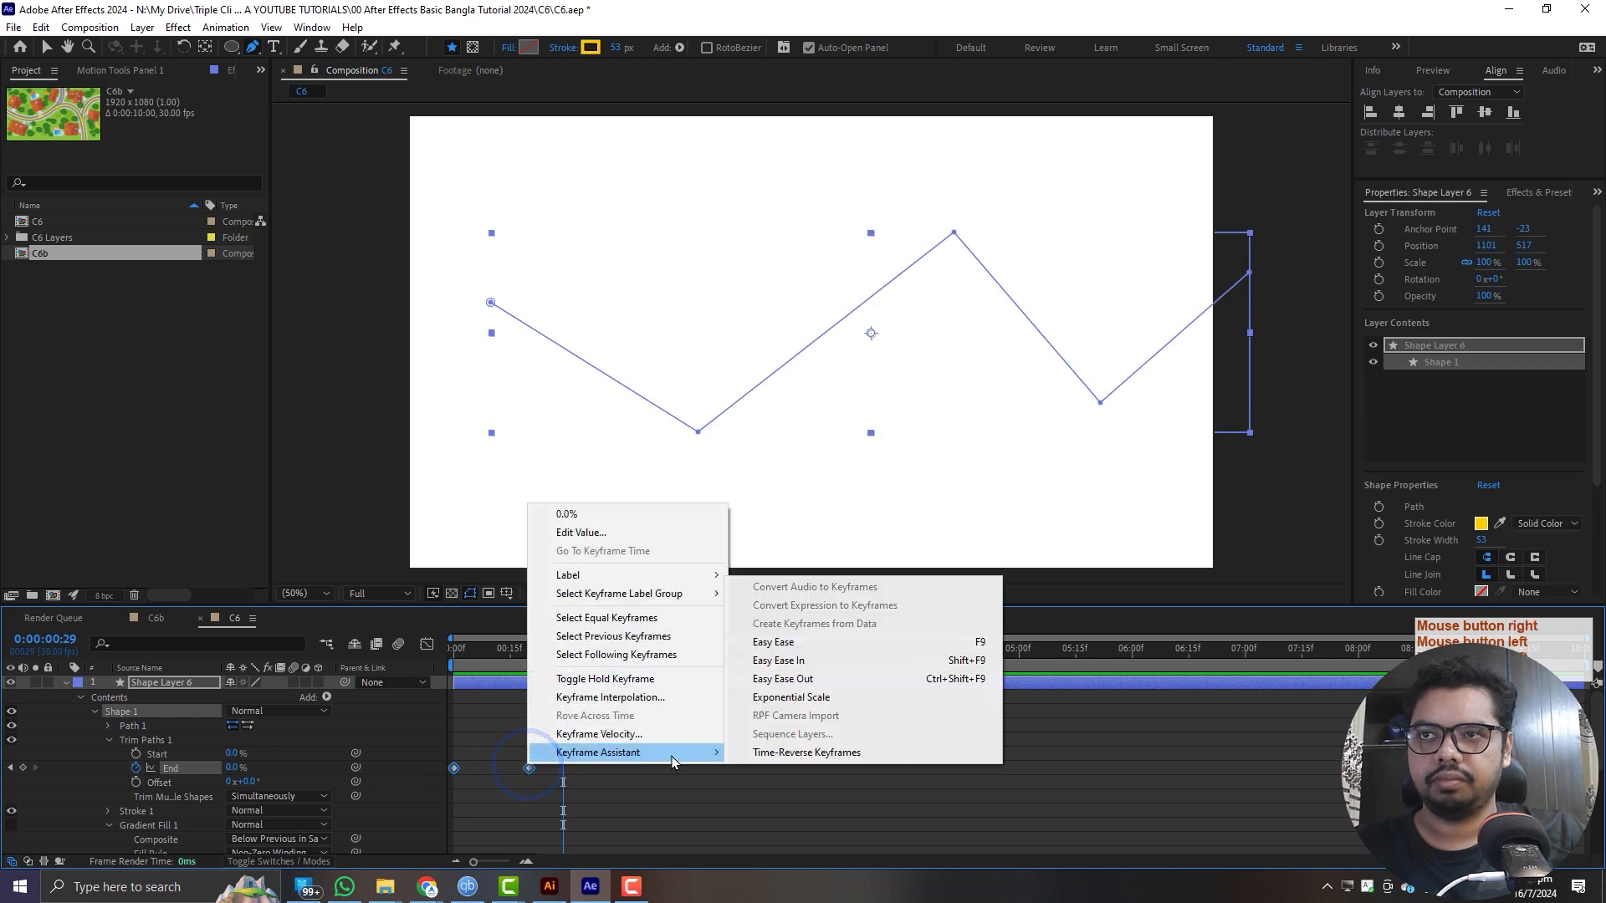
pyautogui.click(863, 751)
pyautogui.moveTo(490, 649); pyautogui.dragTo(454, 649)
pyautogui.press('space')
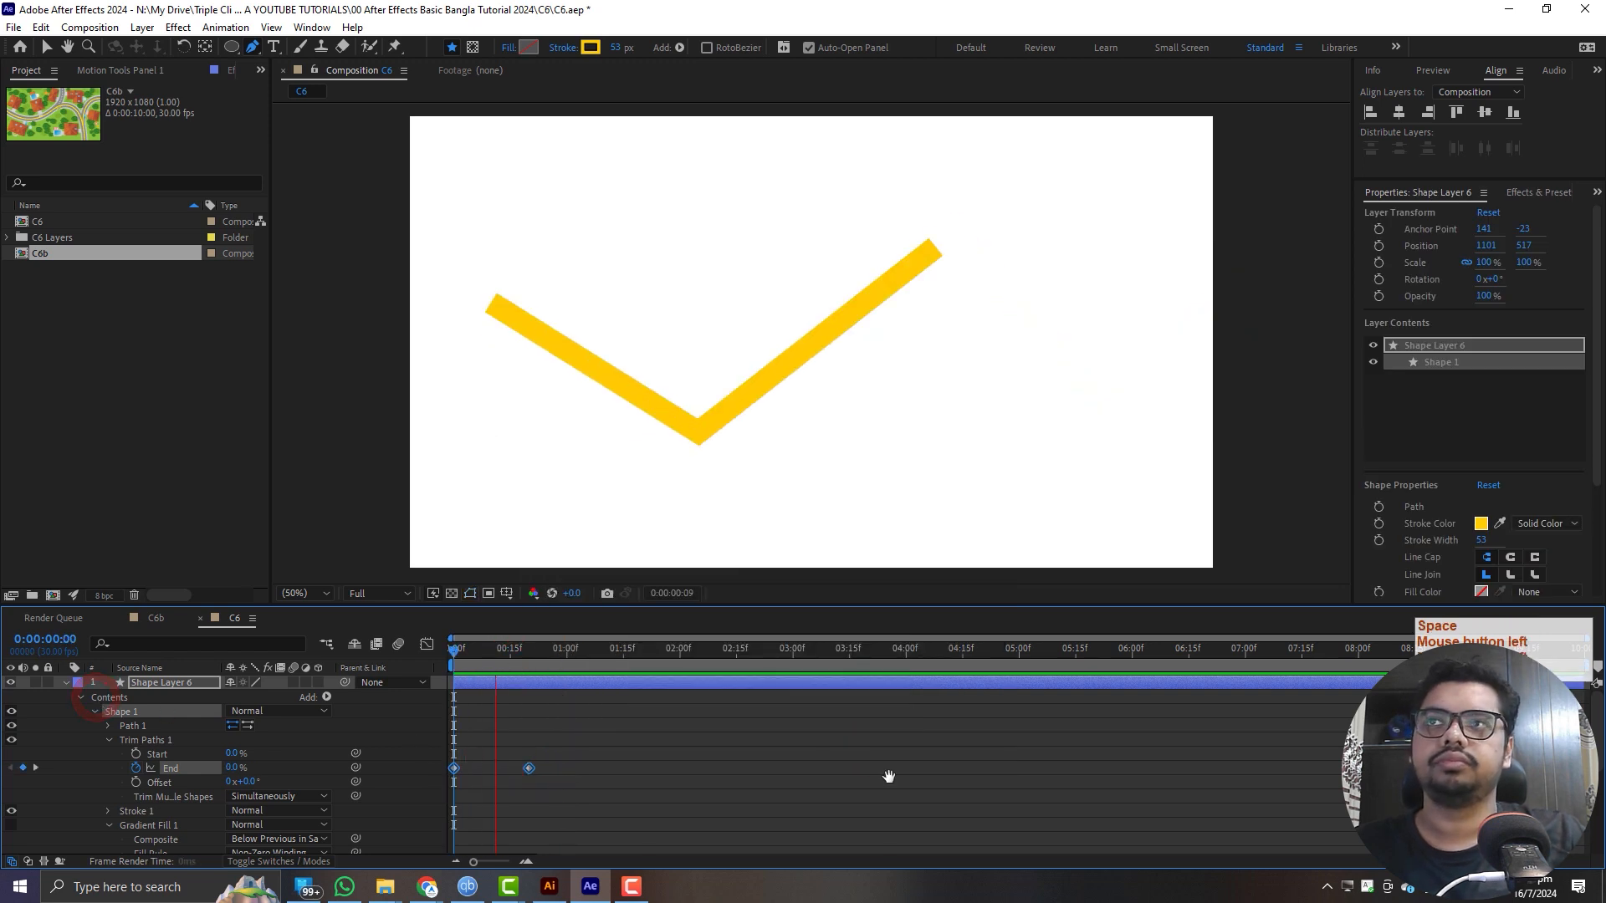
# - Stop the preview, collapse Shape Layer 6 and rename the layer as line
pyautogui.press('space')
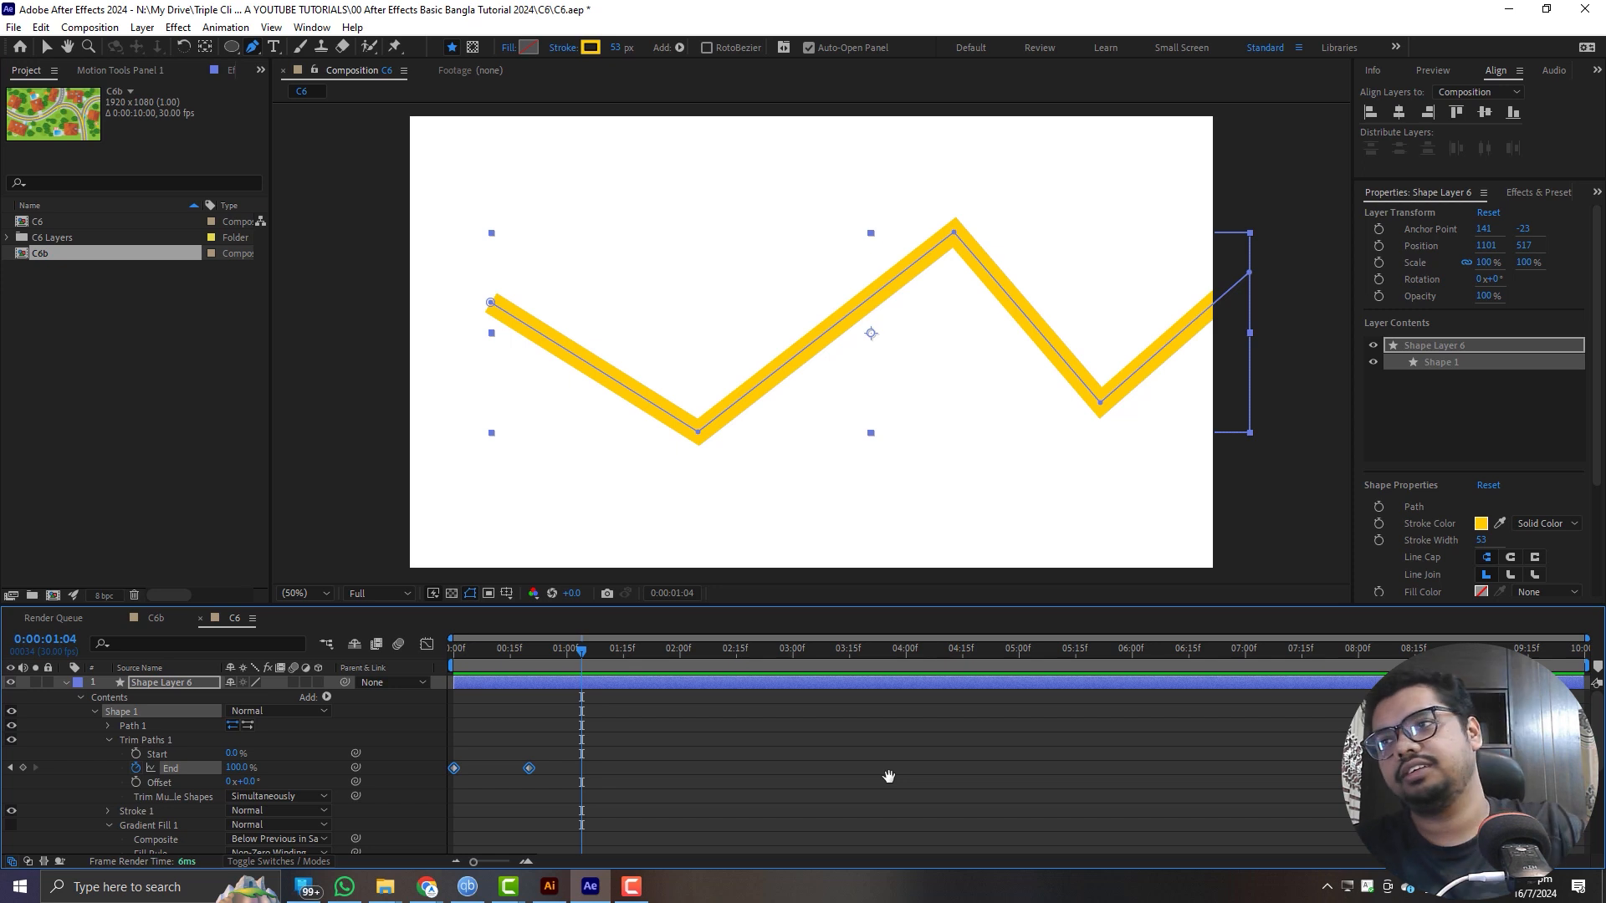
pyautogui.click(65, 683)
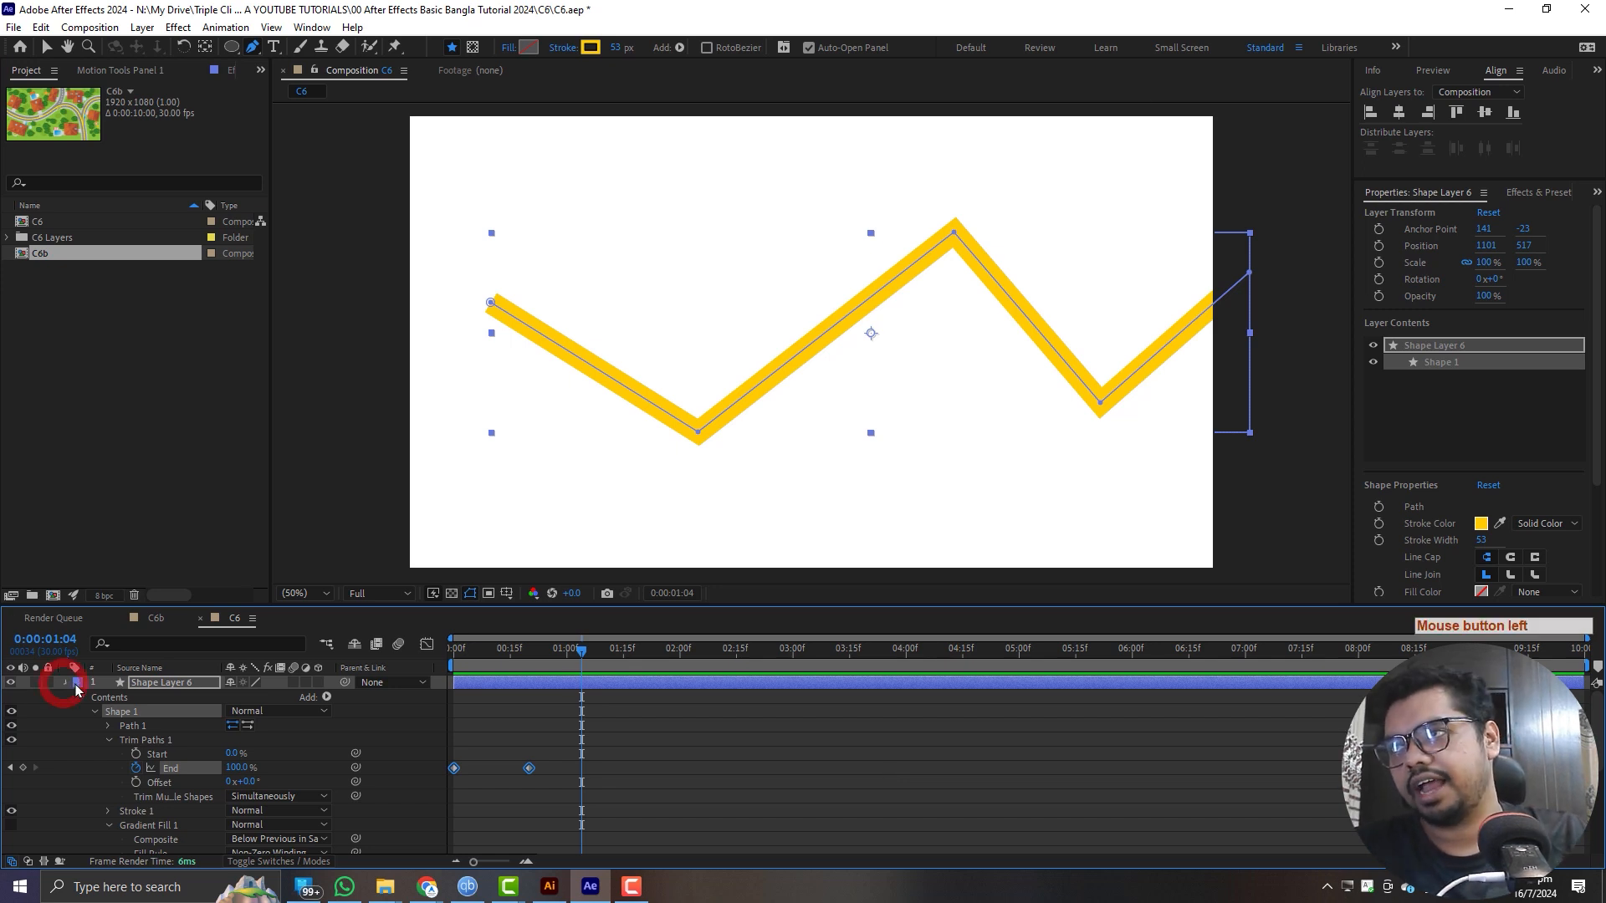
pyautogui.click(170, 682)
pyautogui.press('Return')
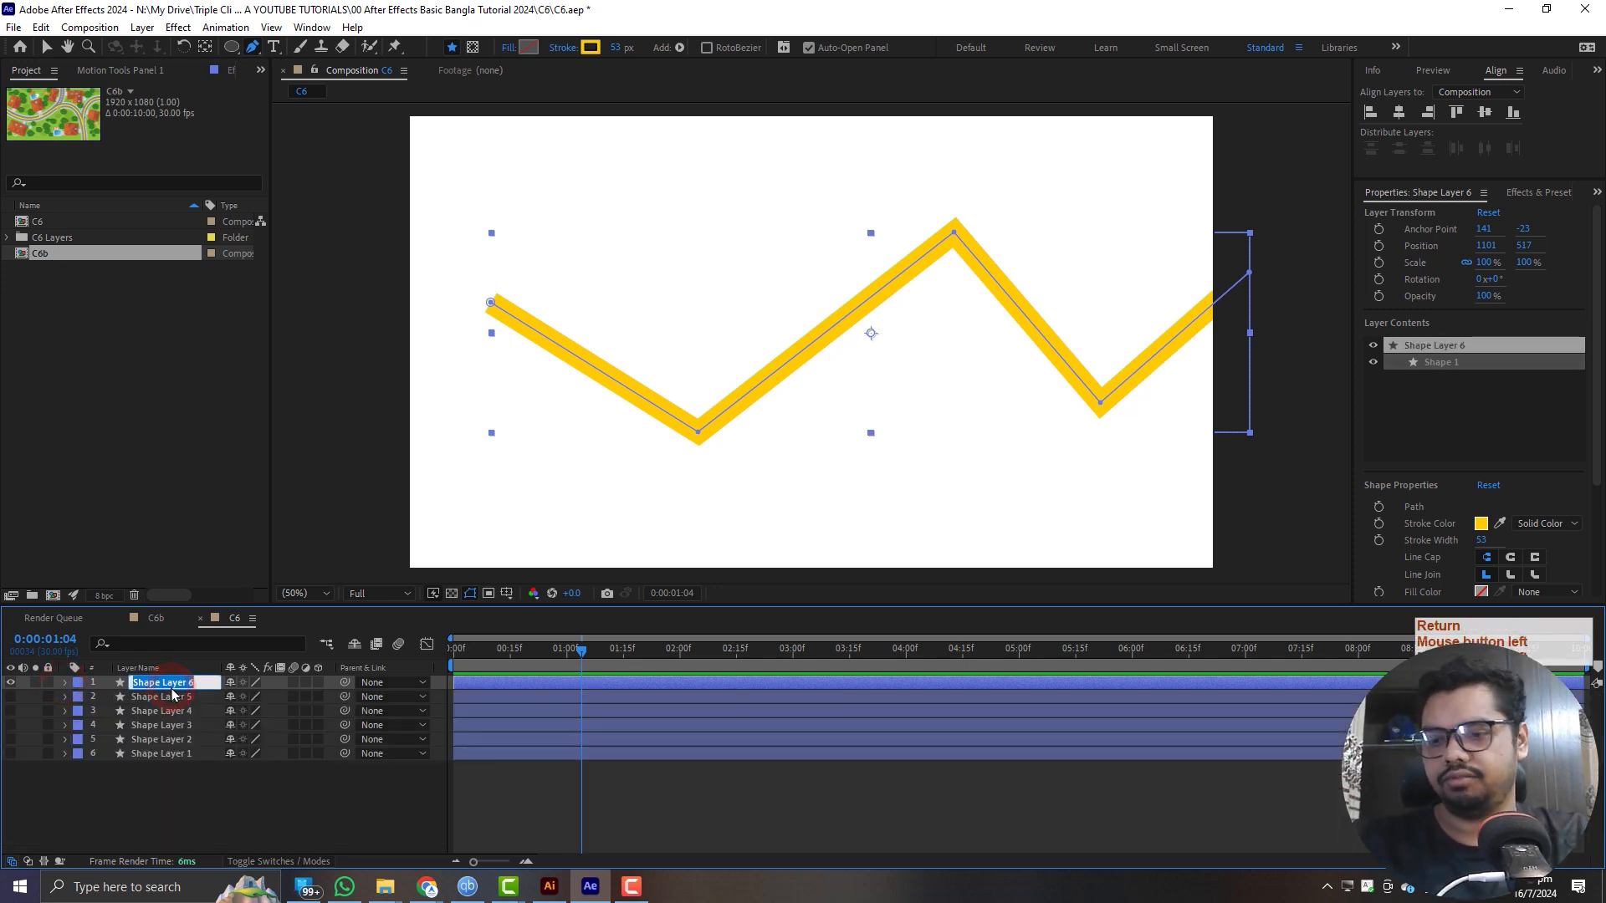
pyautogui.write('li')
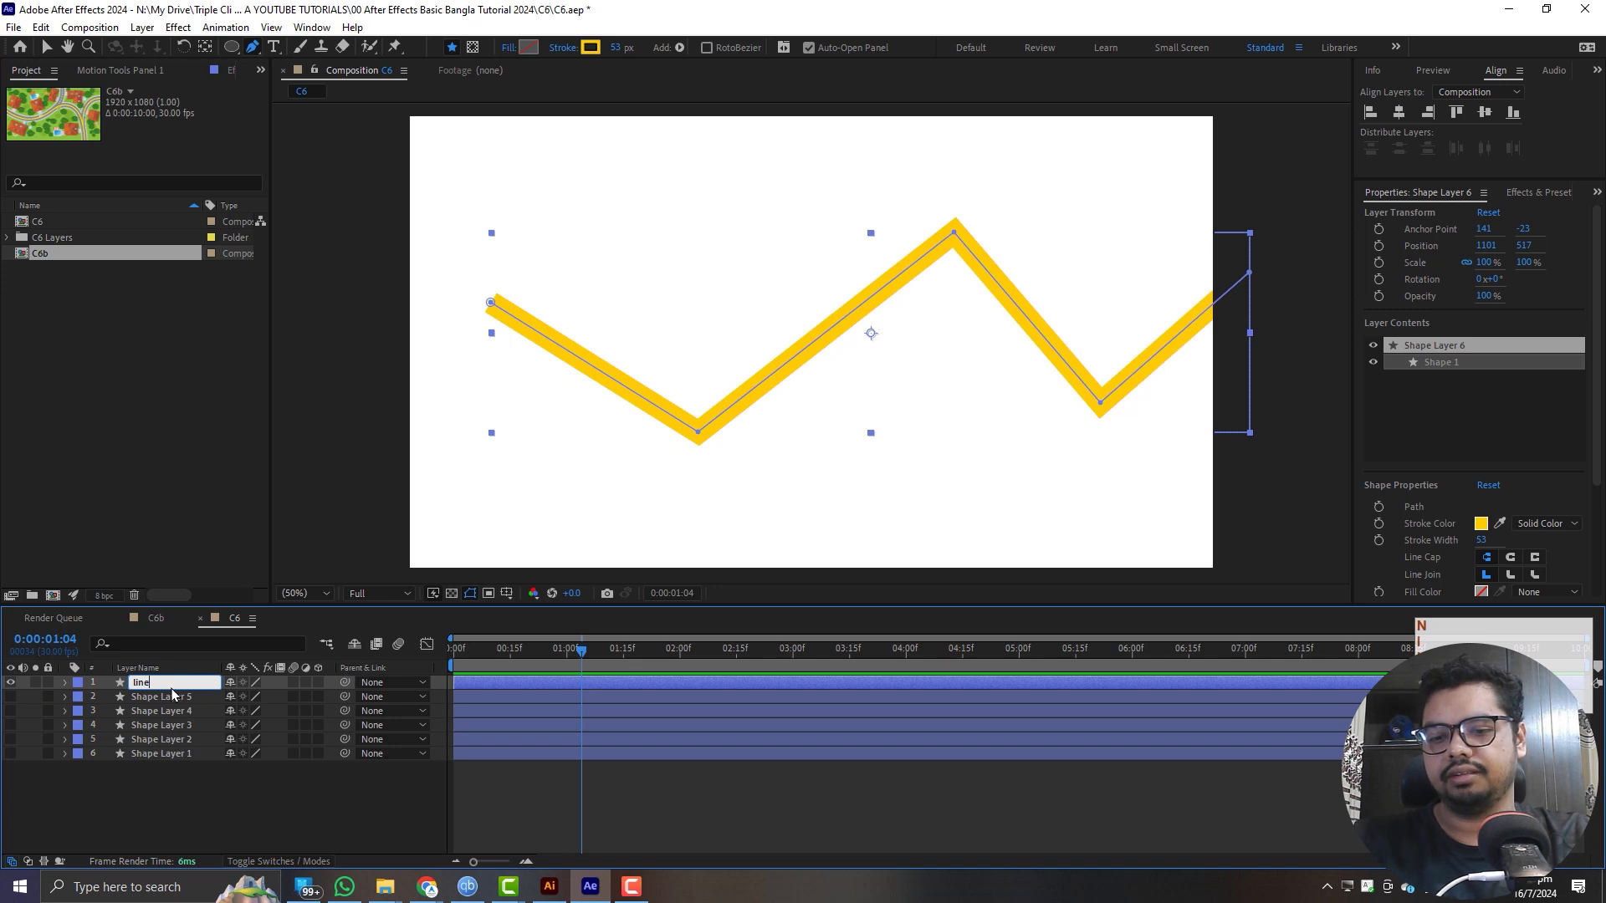
pyautogui.write('ne')
pyautogui.press('Return')
pyautogui.click(231, 789)
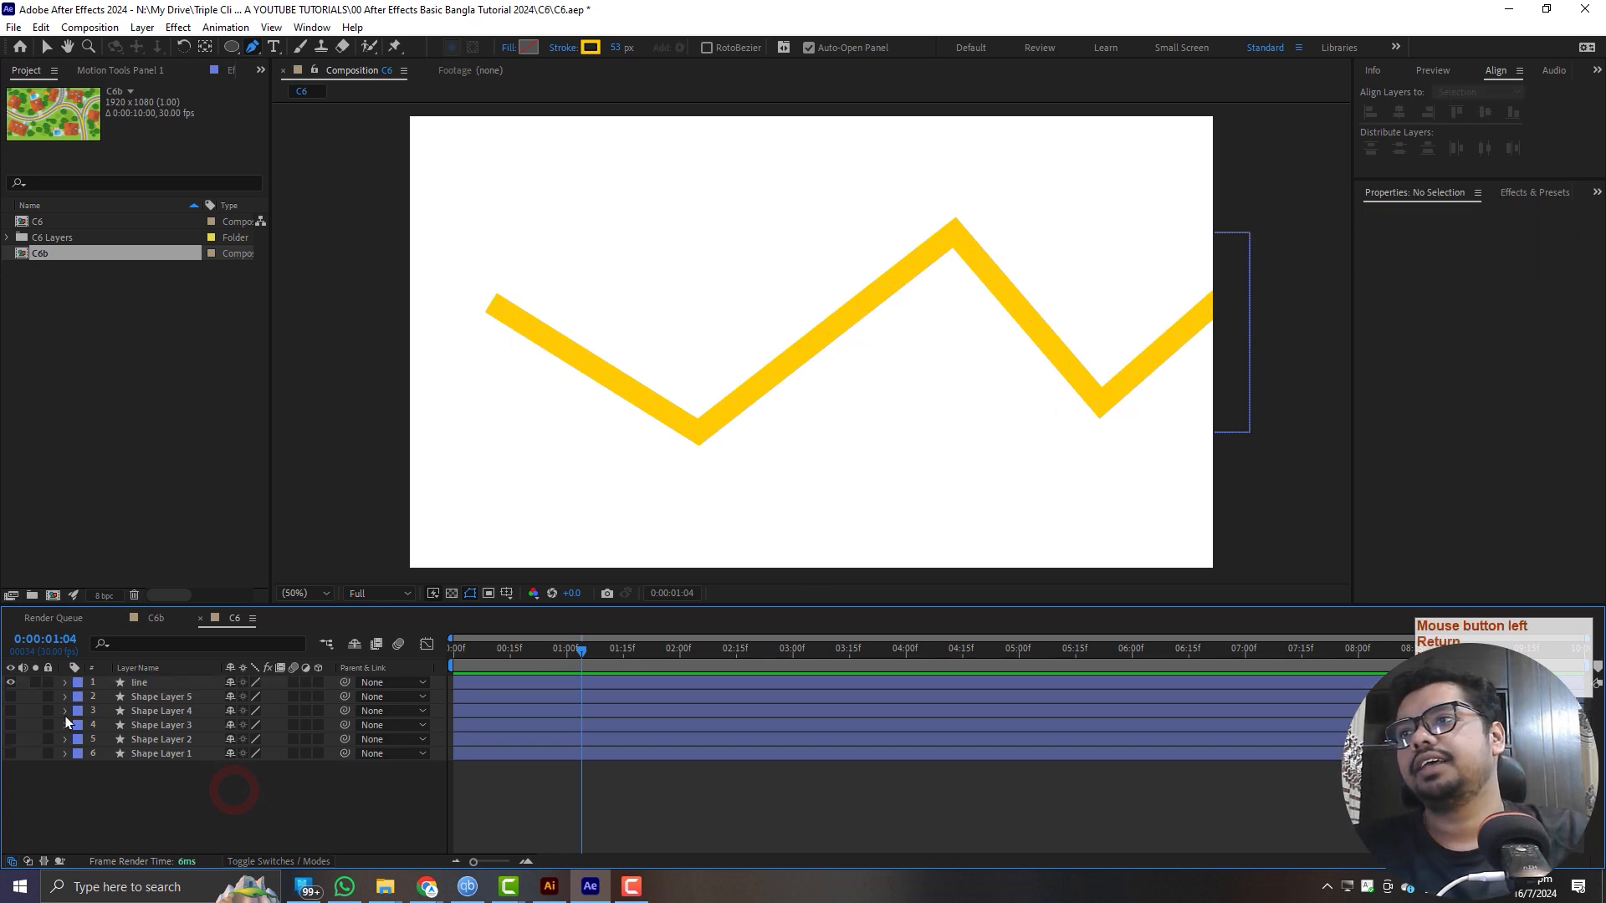
# - Draw a circle about 288 by 290 px on the line layer above the zigzag's first valley, and scrub to frame 12
pyautogui.click(133, 683)
pyautogui.click(231, 47)
pyautogui.moveTo(633, 204); pyautogui.dragTo(754, 326)
pyautogui.moveTo(585, 659)
pyautogui.mouseDown()
pyautogui.moveTo(419, 669)
pyautogui.moveTo(495, 679)
pyautogui.mouseUp()
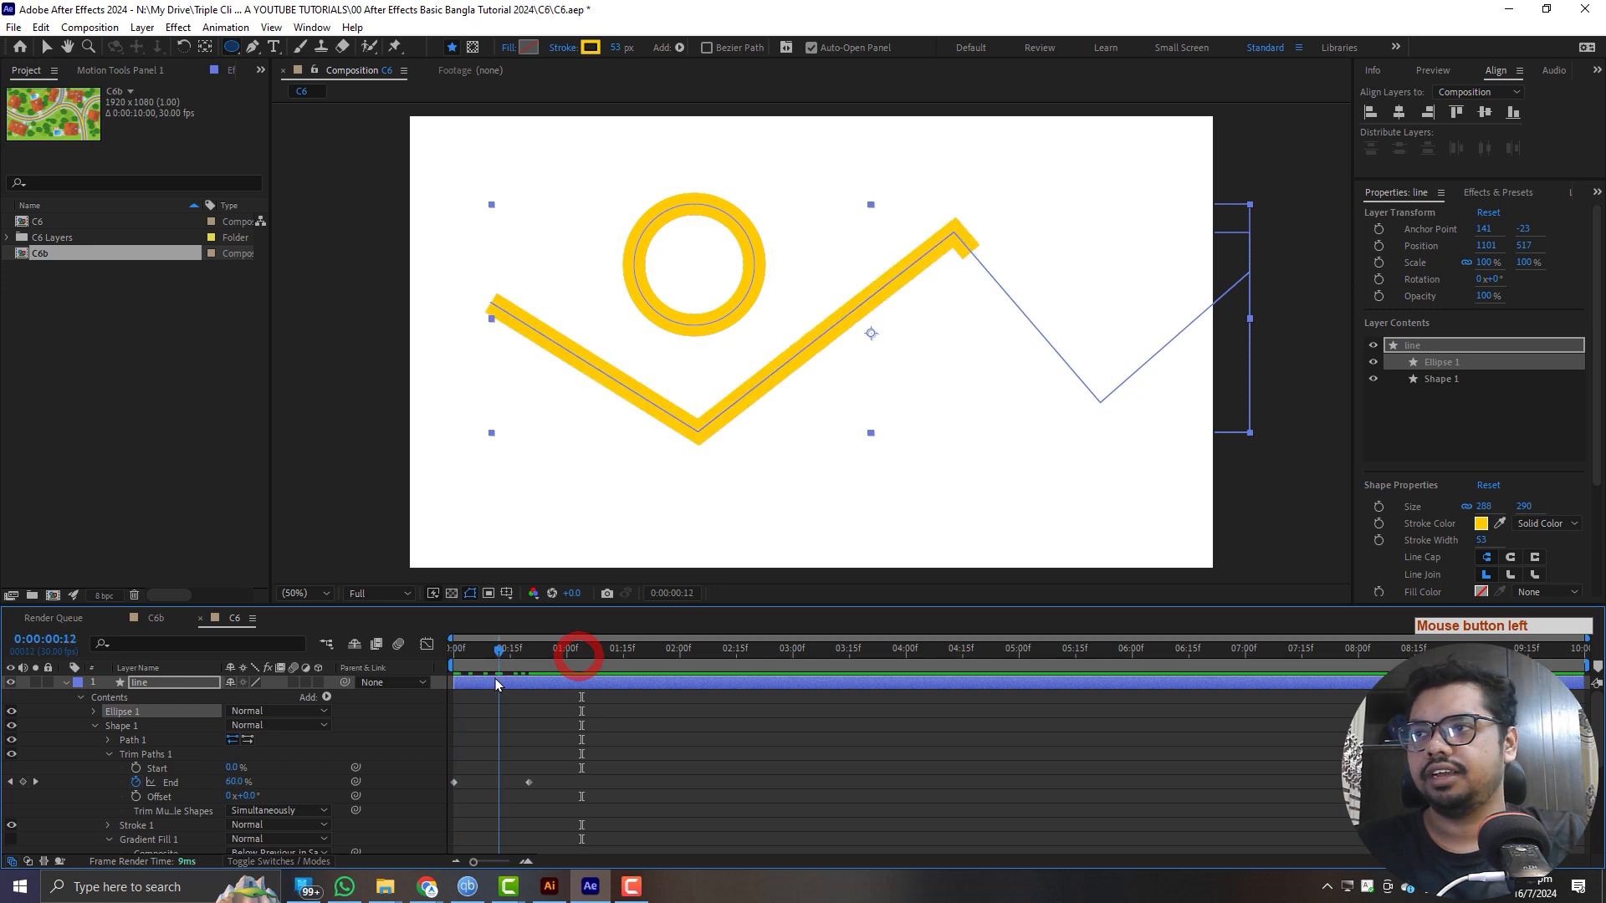
# - Move Trim Paths 1 out of Shape 1 to between Ellipse 1 and Shape 1, and scrub the timeline to check the trimming
pyautogui.click(108, 756)
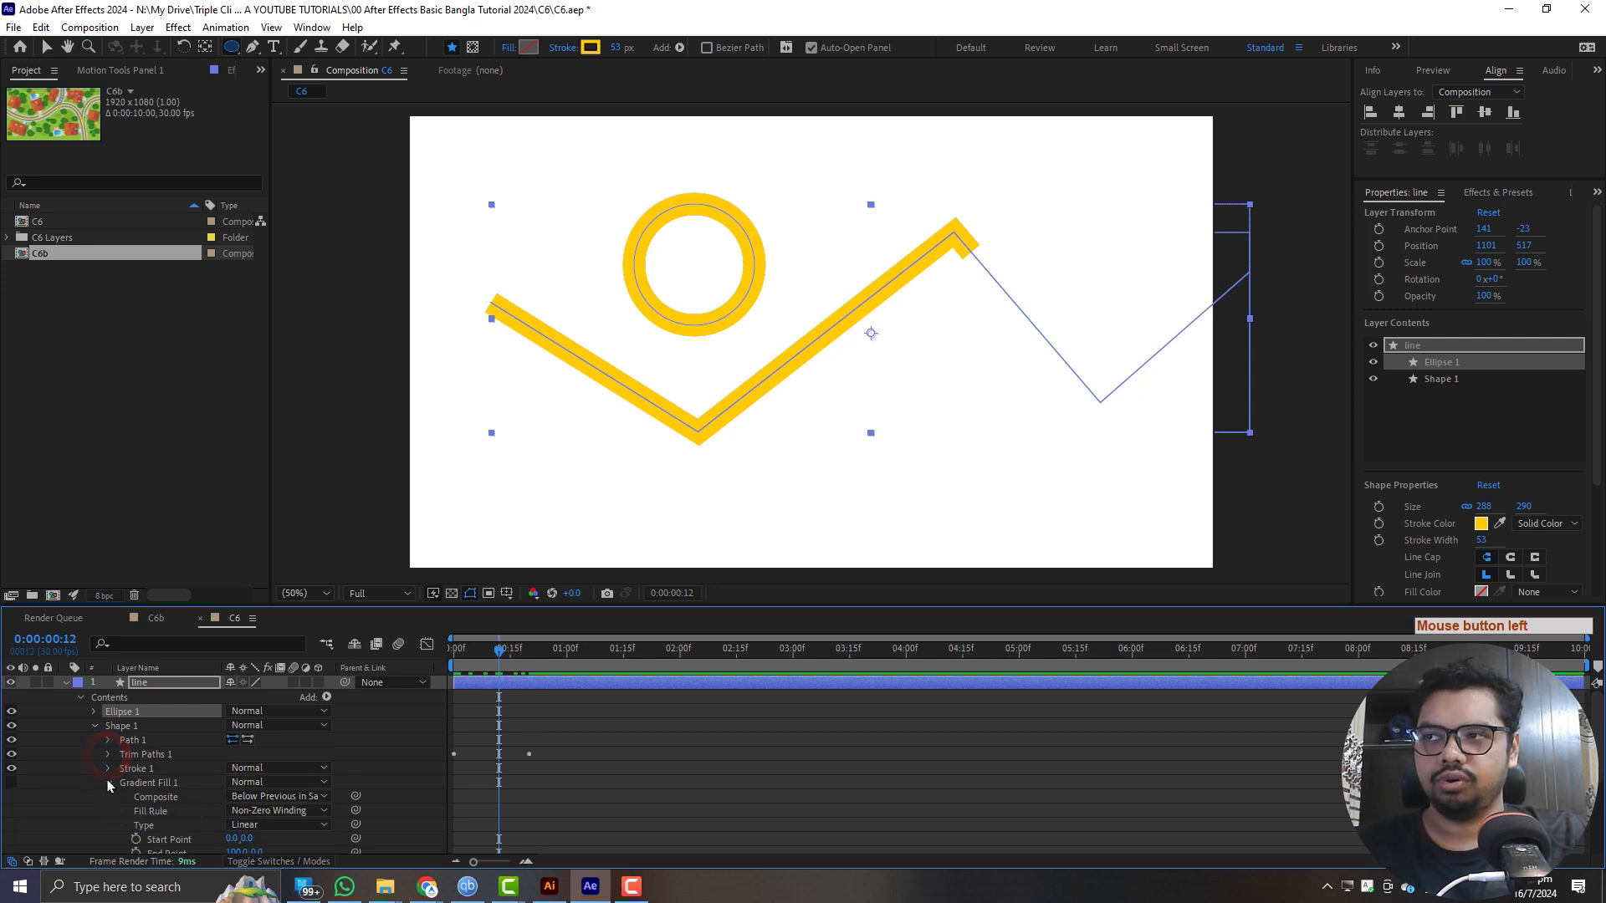
pyautogui.click(108, 784)
pyautogui.click(138, 755)
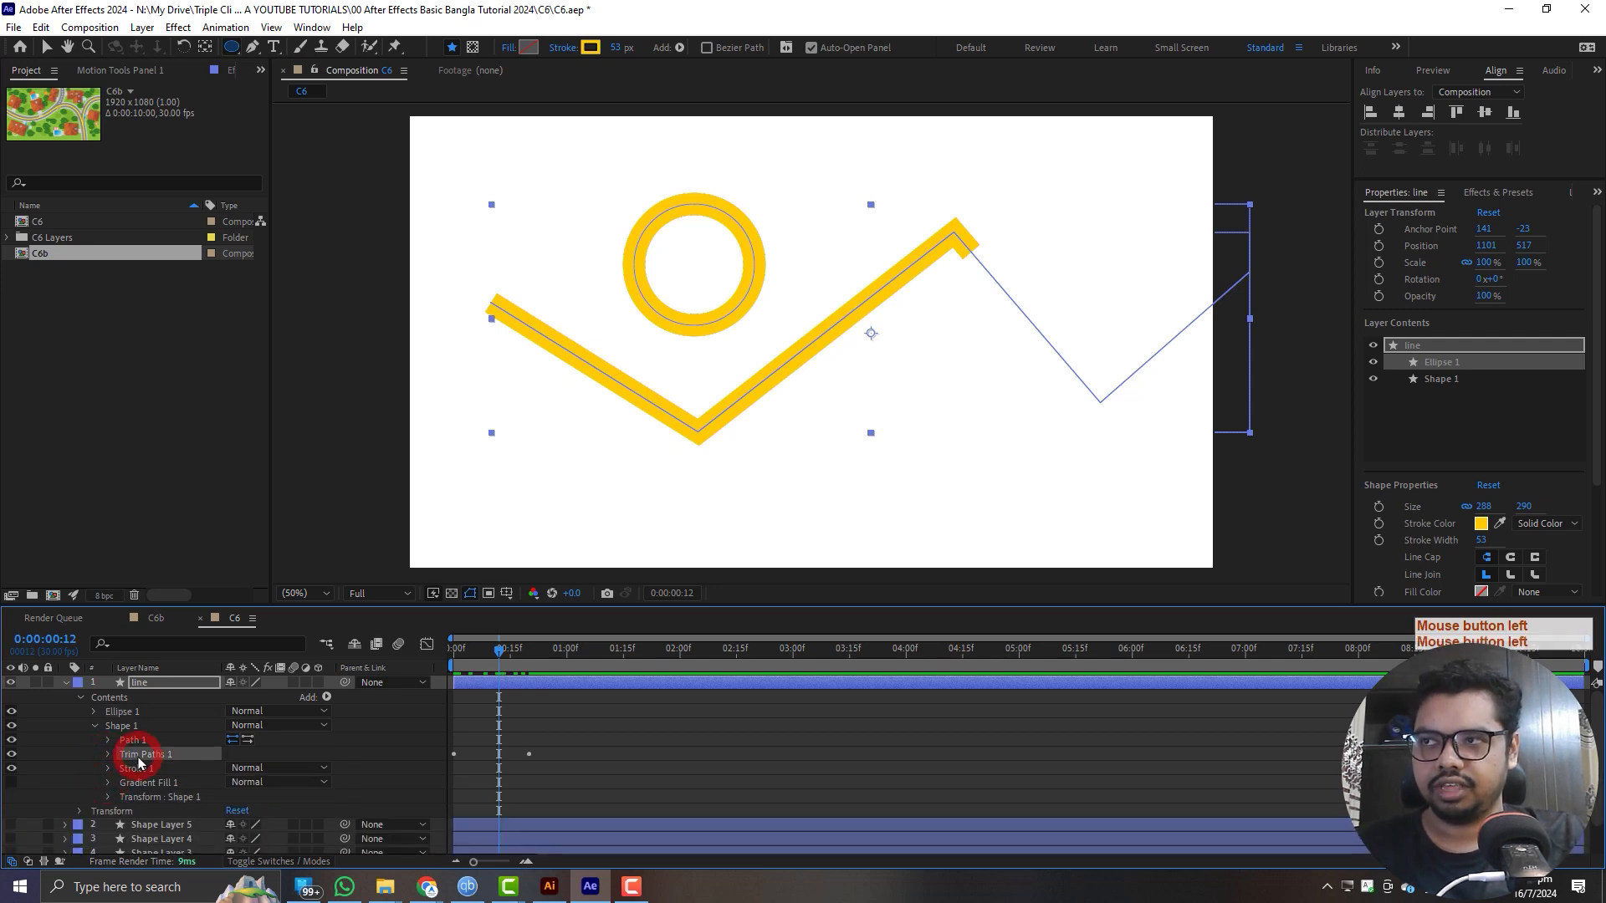
pyautogui.moveTo(148, 755); pyautogui.dragTo(144, 724)
pyautogui.click(94, 741)
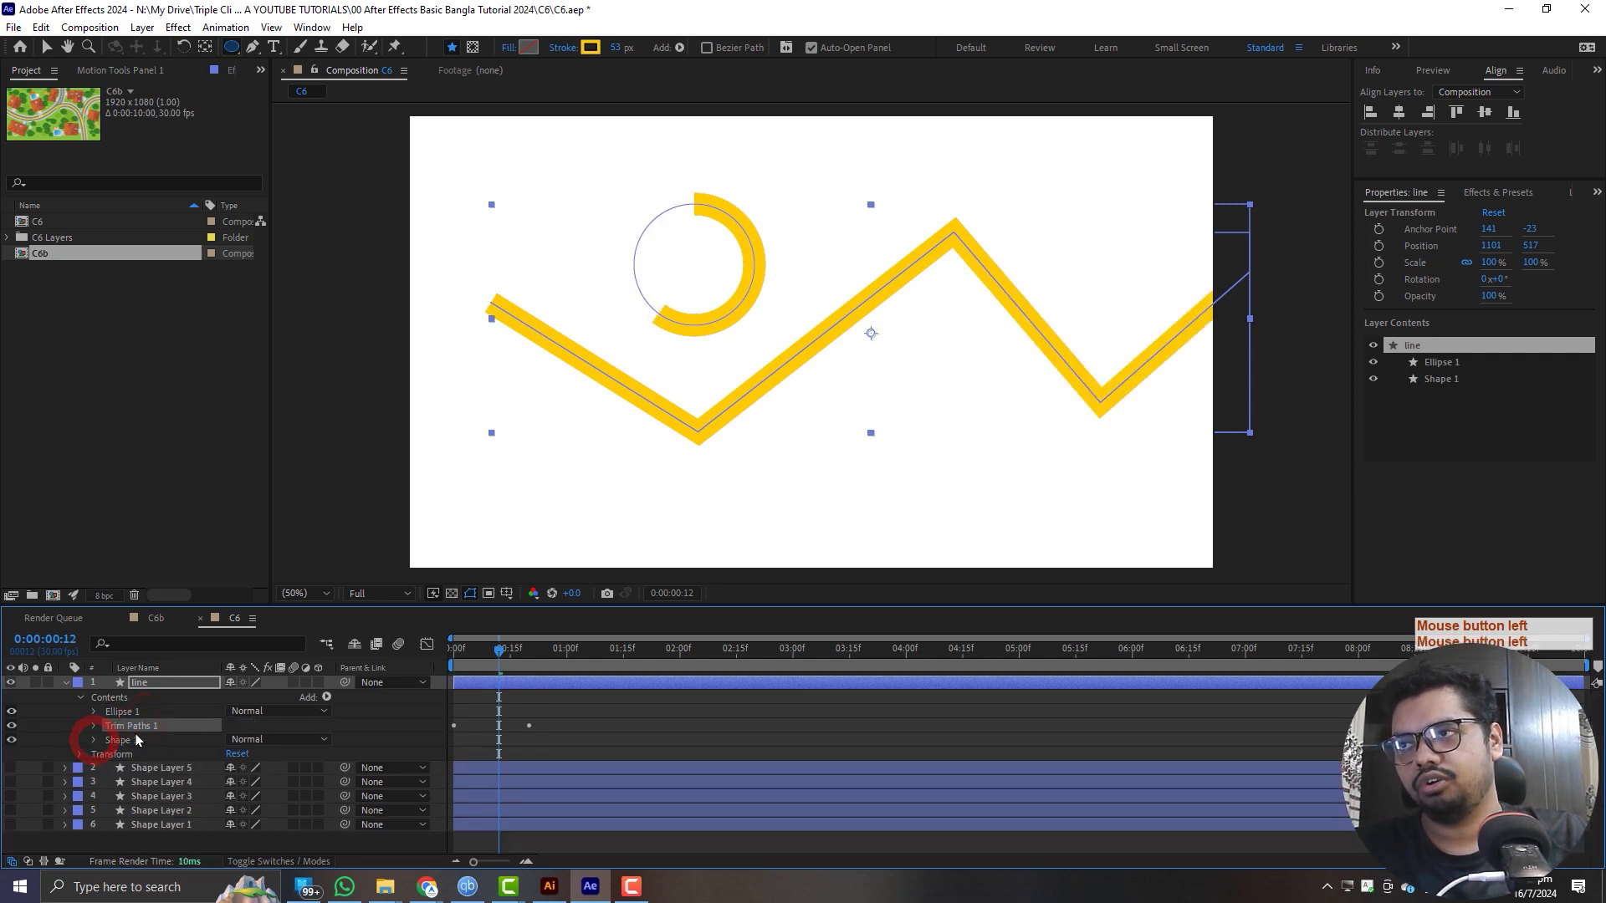
pyautogui.moveTo(508, 658)
pyautogui.mouseDown()
pyautogui.moveTo(430, 666)
pyautogui.moveTo(559, 666)
pyautogui.mouseUp()
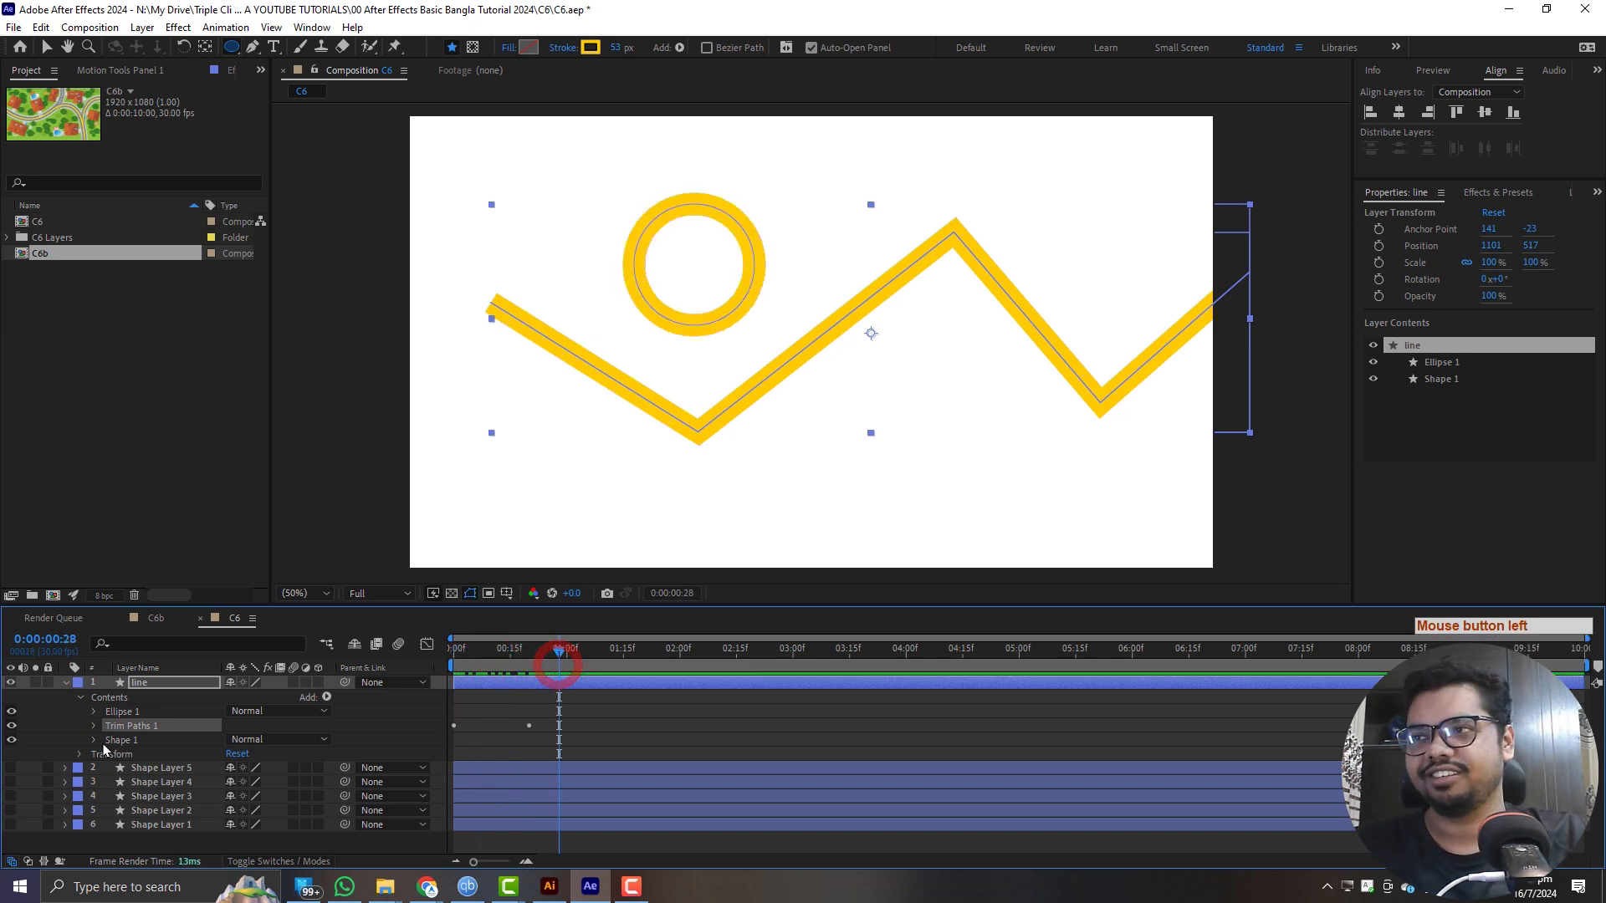
# - Move Trim Paths 1 below both Ellipse 1 and Shape 1, and scrub the timeline to check the trimming
pyautogui.moveTo(130, 732); pyautogui.dragTo(130, 747)
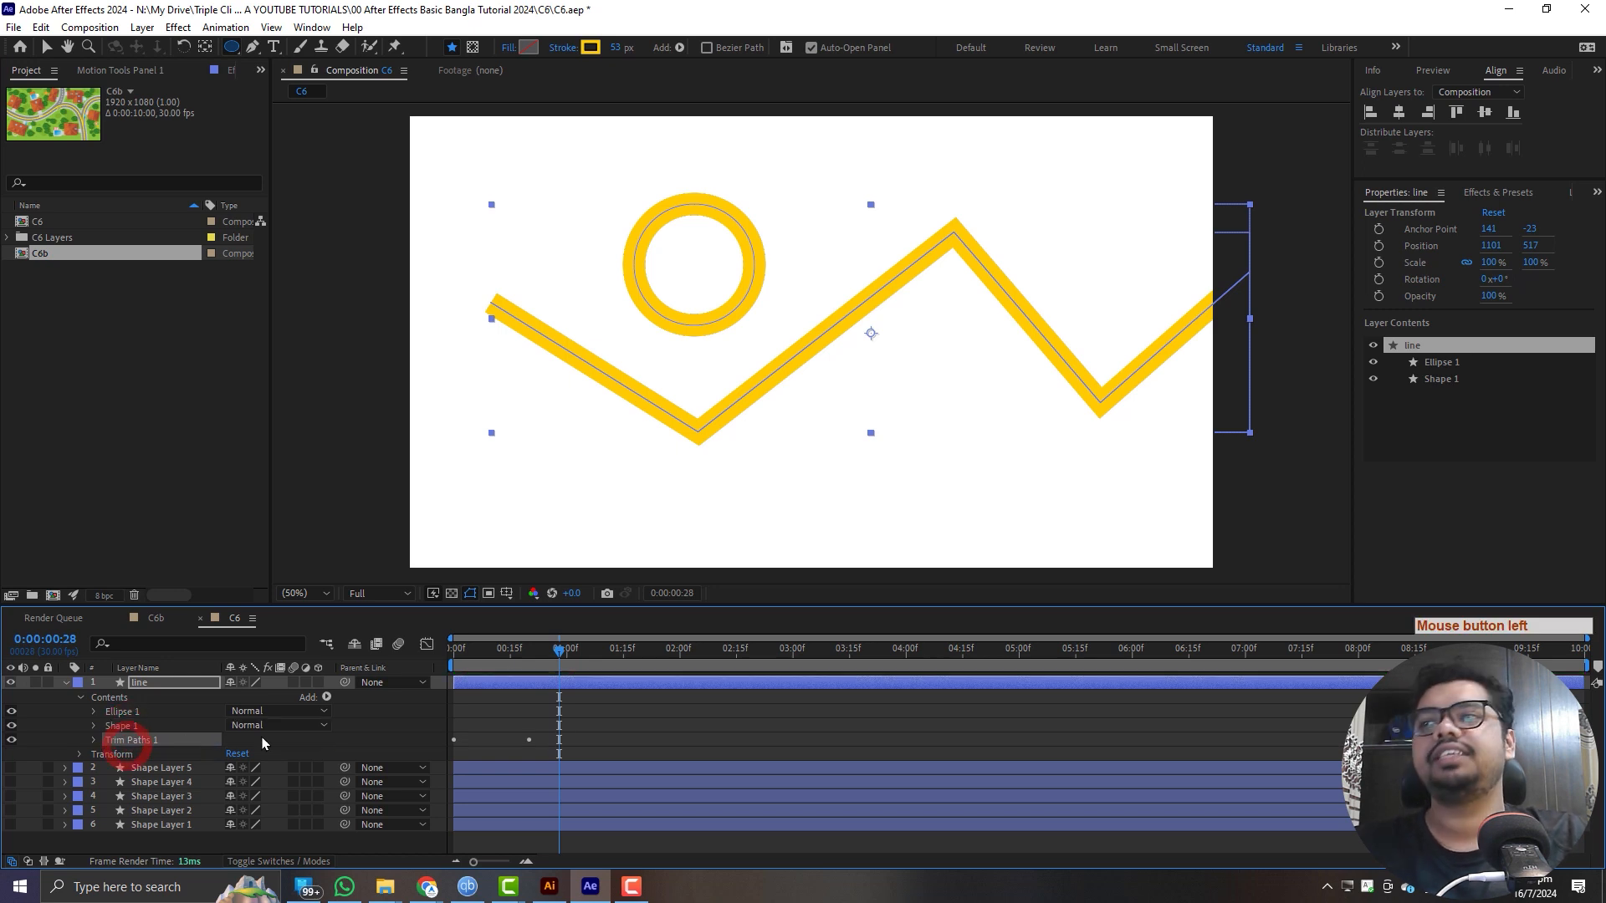
pyautogui.moveTo(558, 654)
pyautogui.mouseDown()
pyautogui.moveTo(465, 679)
pyautogui.moveTo(532, 684)
pyautogui.mouseUp()
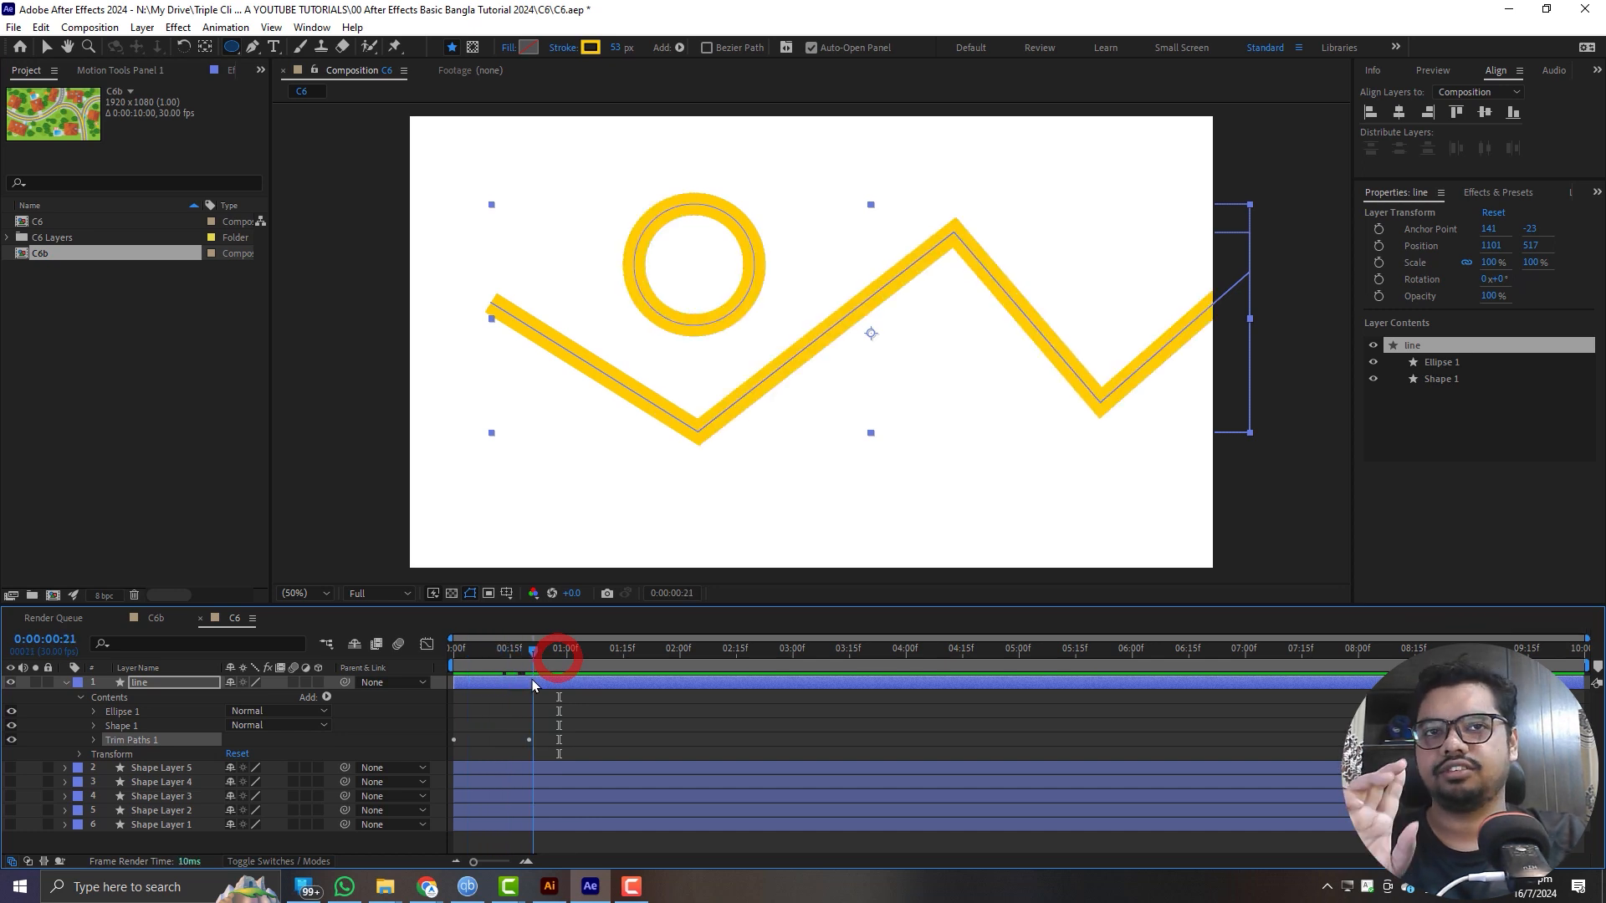
pyautogui.moveTo(532, 684); pyautogui.dragTo(559, 679)
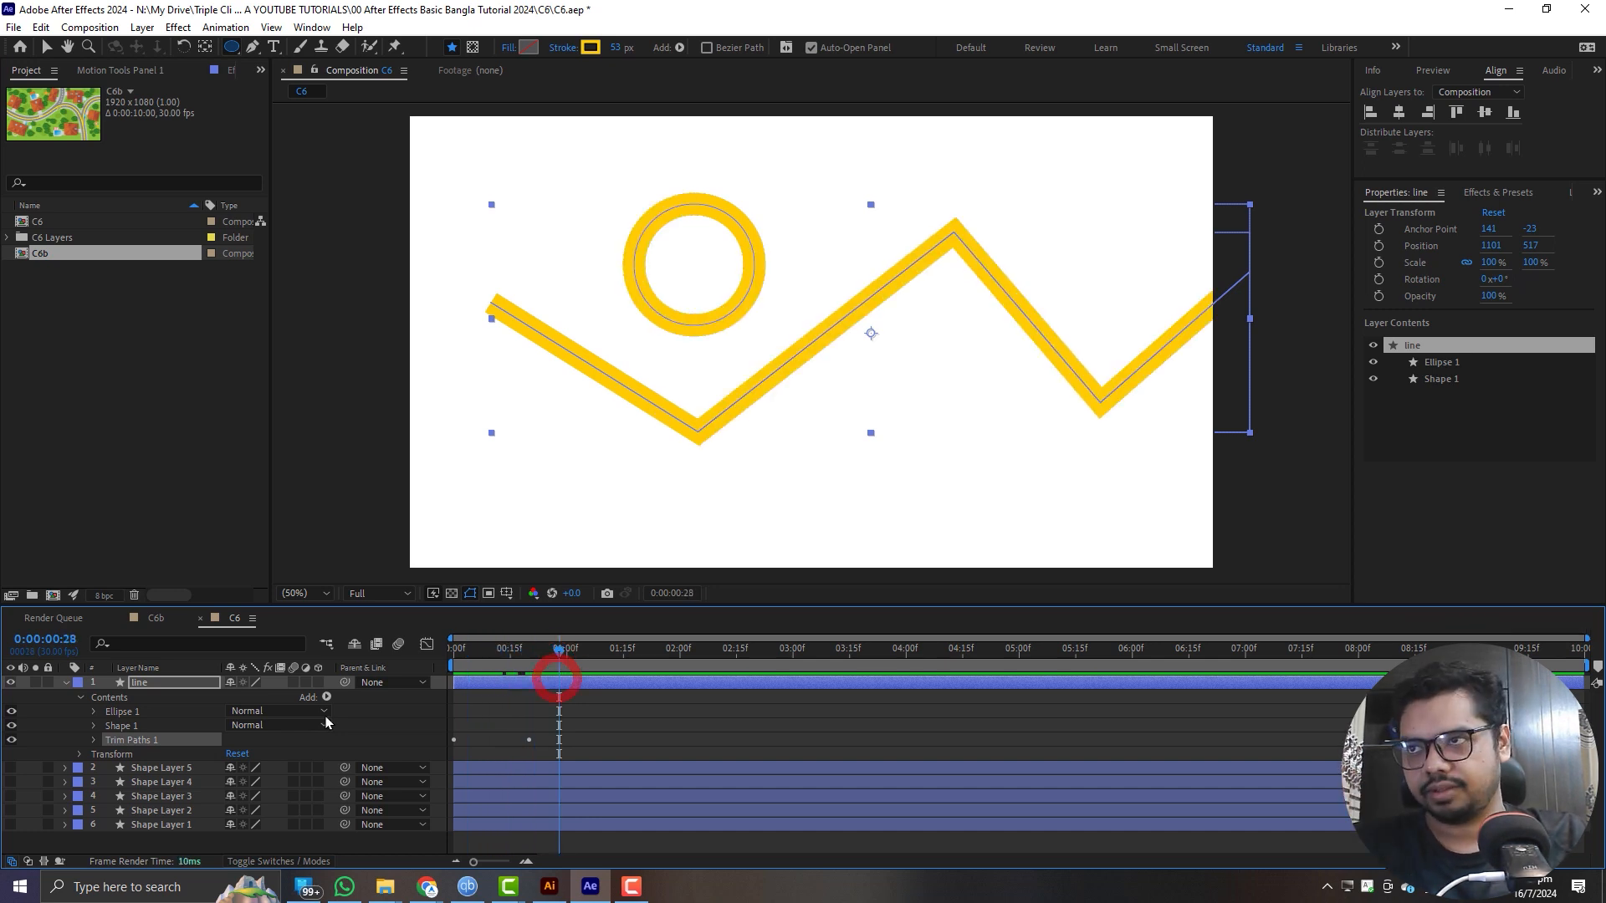
# - Set Trim Multiple Shapes to Individually in Trim Paths 1, and scrub the timeline to see how both shapes are trimmed
pyautogui.click(93, 739)
pyautogui.click(276, 796)
pyautogui.click(301, 830)
pyautogui.moveTo(538, 650)
pyautogui.mouseDown()
pyautogui.moveTo(389, 674)
pyautogui.moveTo(555, 676)
pyautogui.mouseUp()
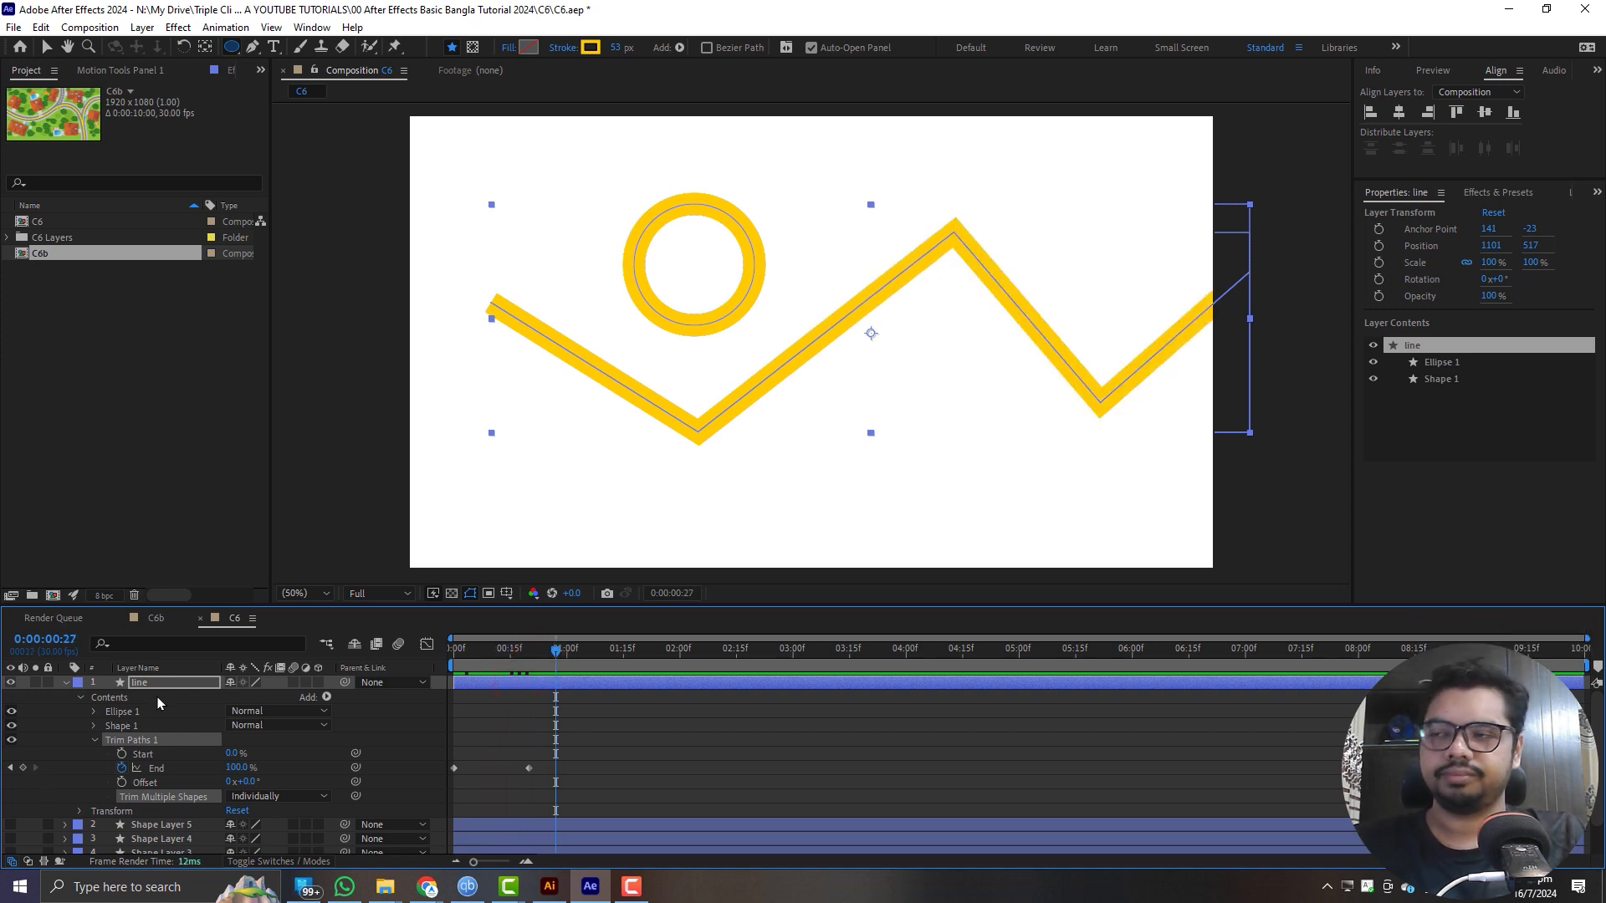
pyautogui.moveTo(535, 652)
pyautogui.mouseDown()
pyautogui.moveTo(444, 665)
pyautogui.moveTo(506, 656)
pyautogui.mouseUp()
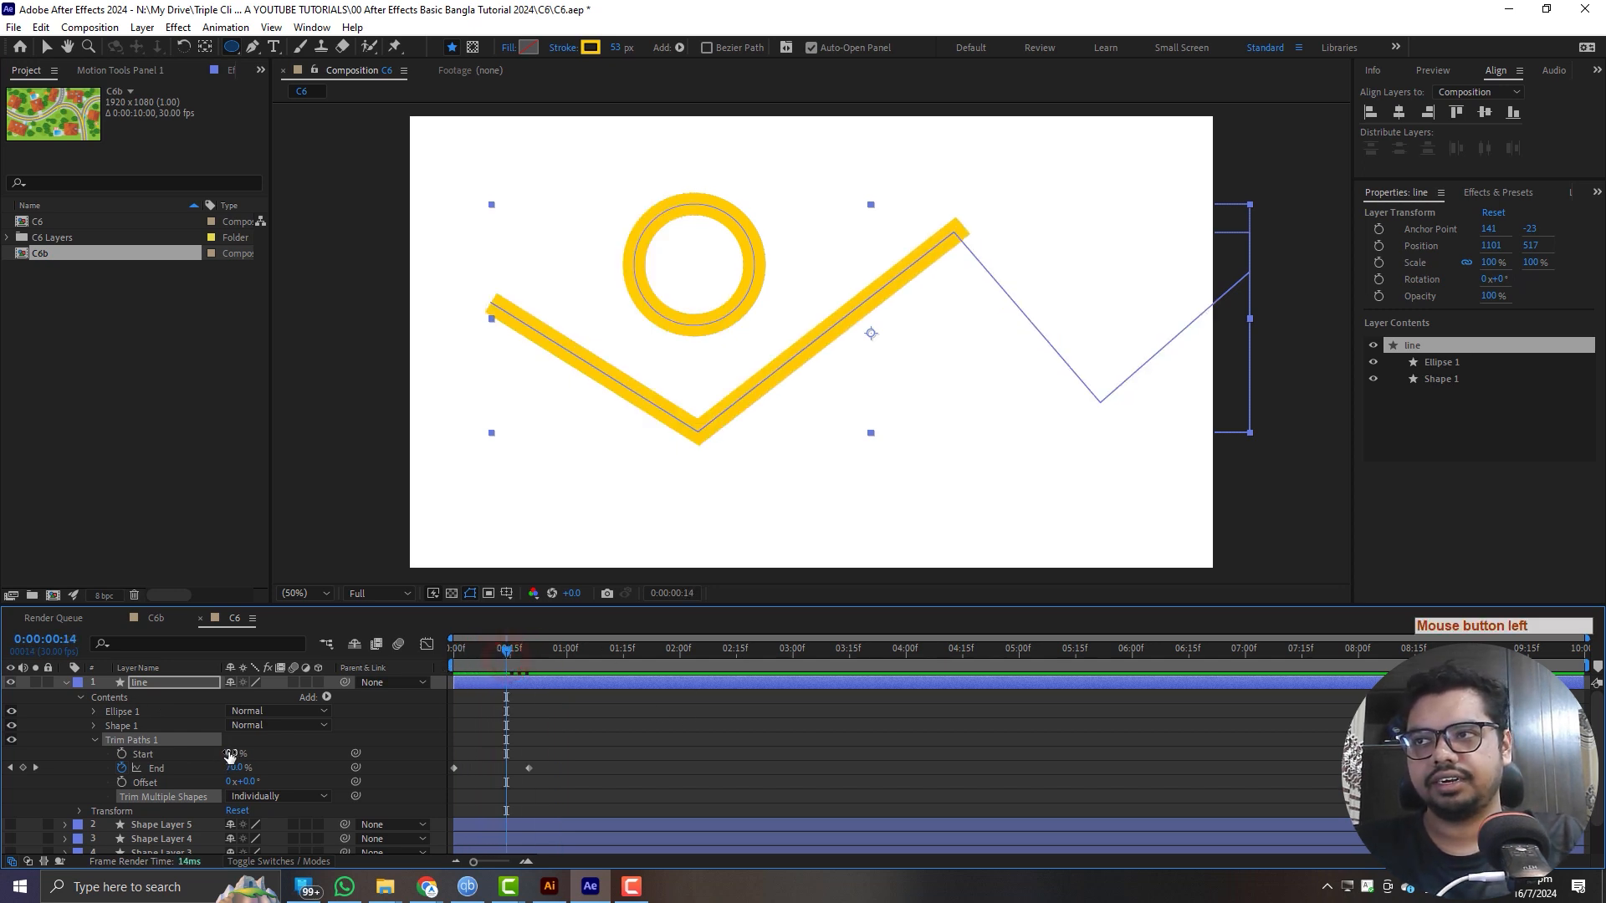
pyautogui.moveTo(230, 755)
pyautogui.mouseDown()
pyautogui.moveTo(259, 752)
pyautogui.moveTo(201, 753)
pyautogui.mouseUp()
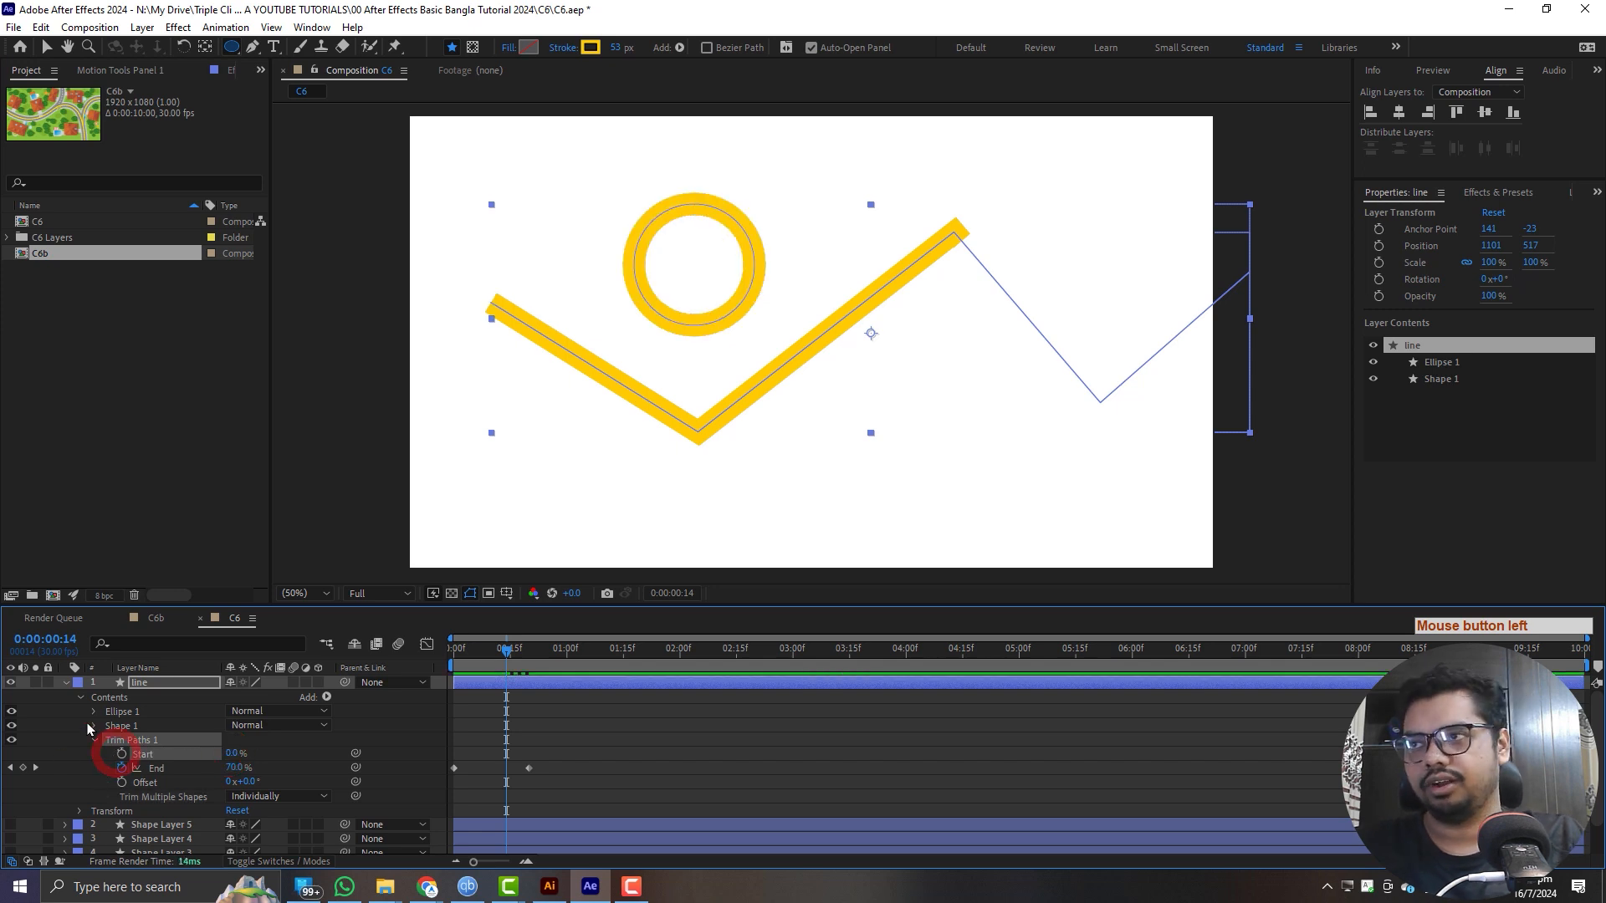
pyautogui.click(125, 725)
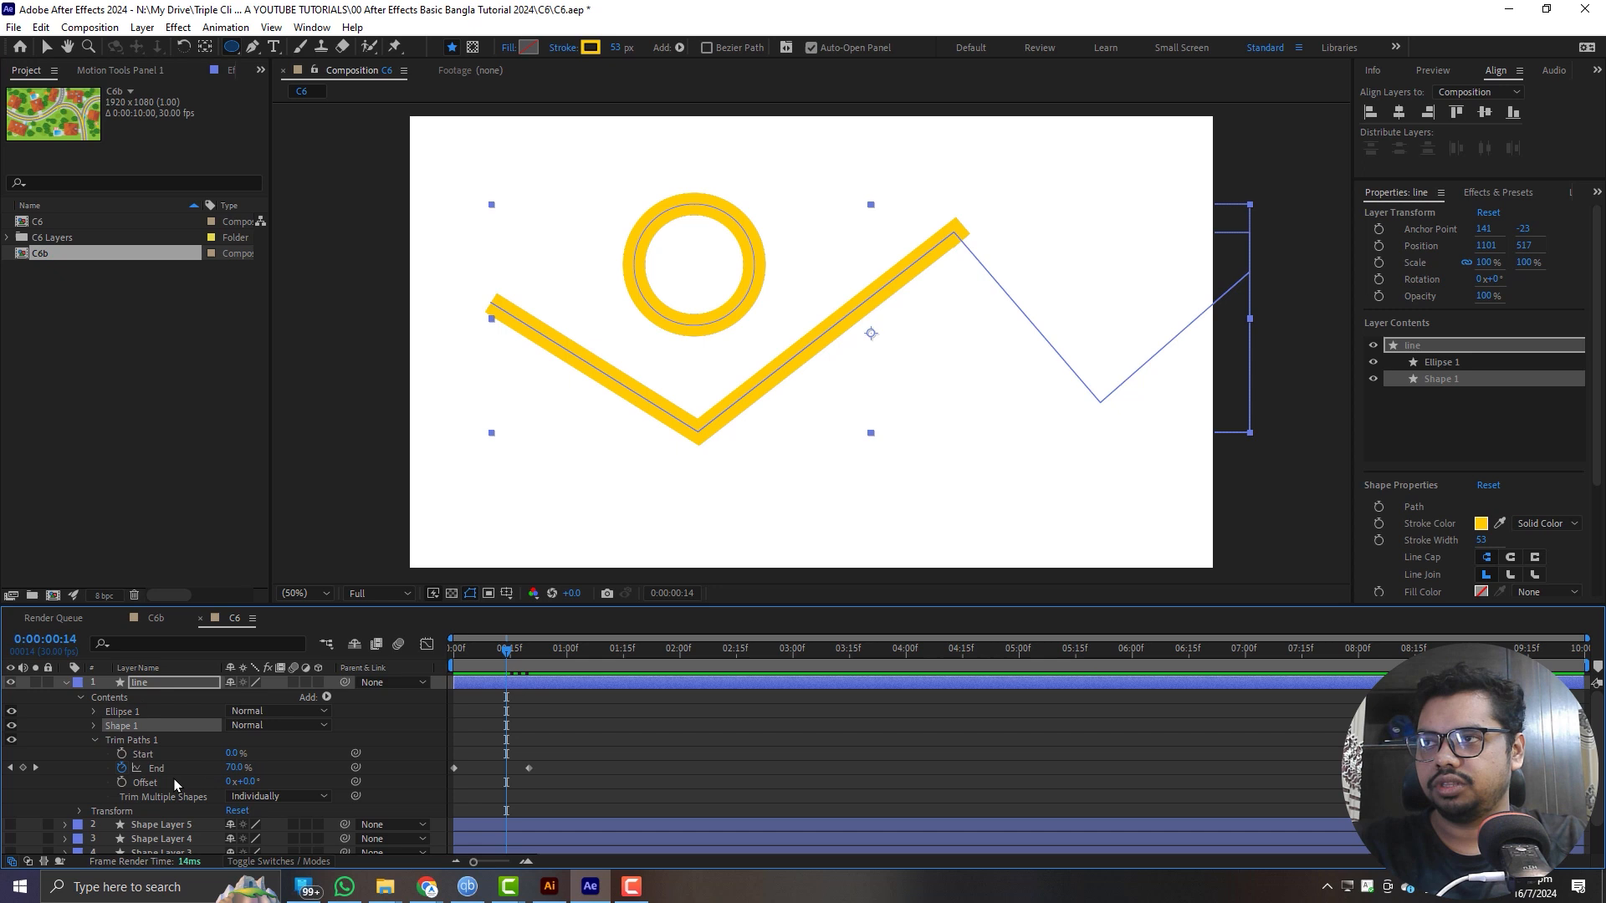
pyautogui.hotkey('ctrl', 'z')
pyautogui.press('Delete')
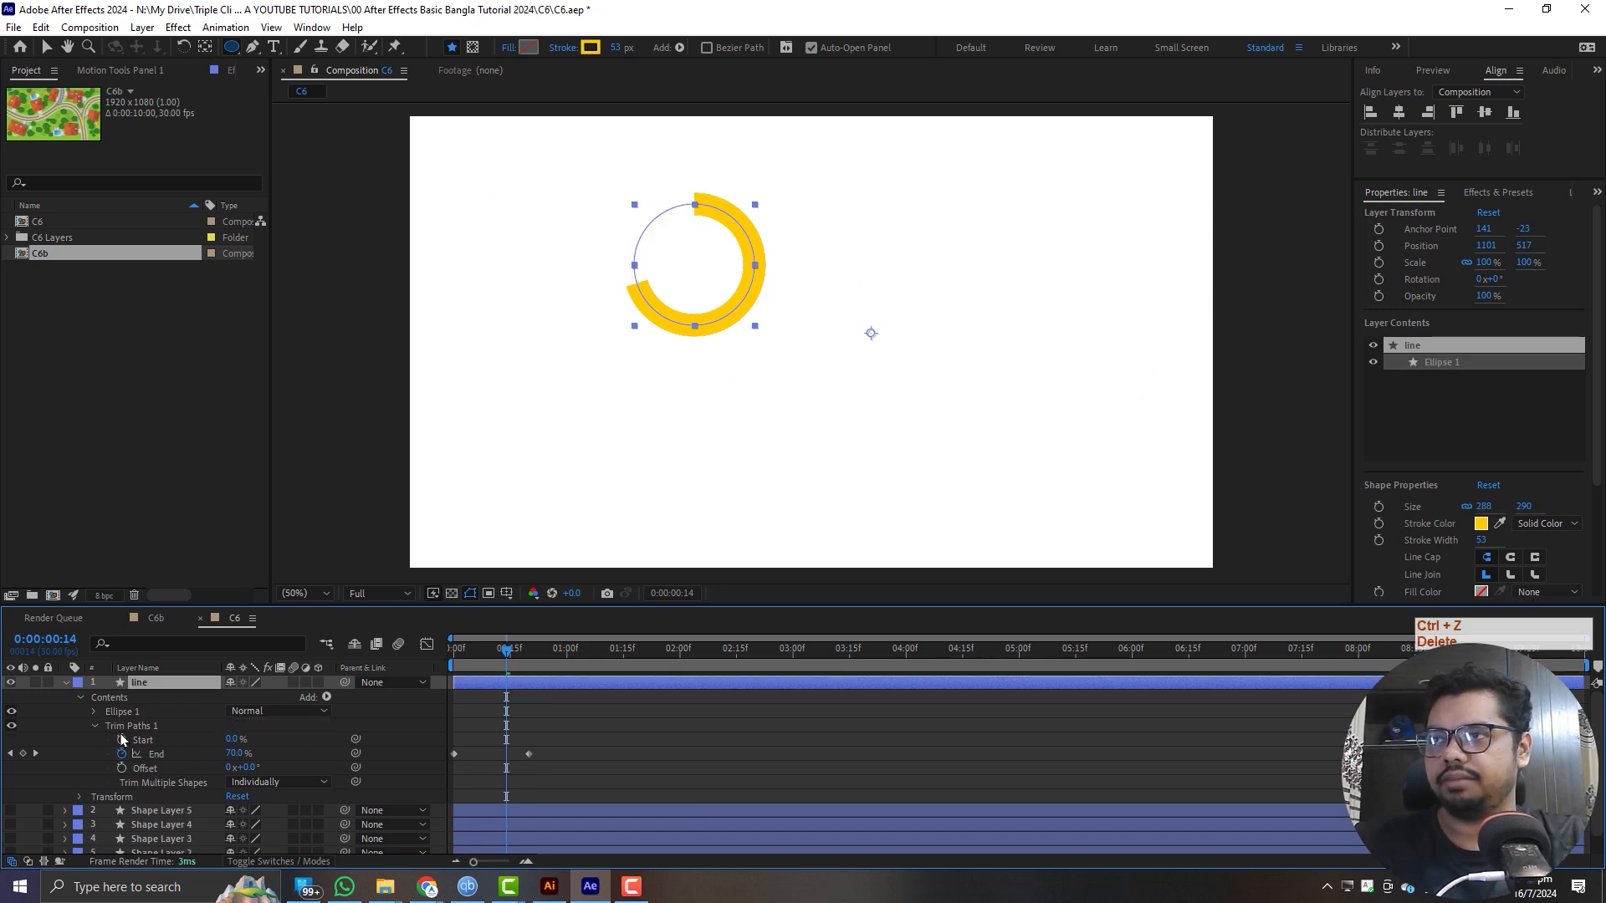
pyautogui.hotkey('ctrl', 'z')
# - Delete Ellipse 1 from the line layer's contents
pyautogui.click(129, 713)
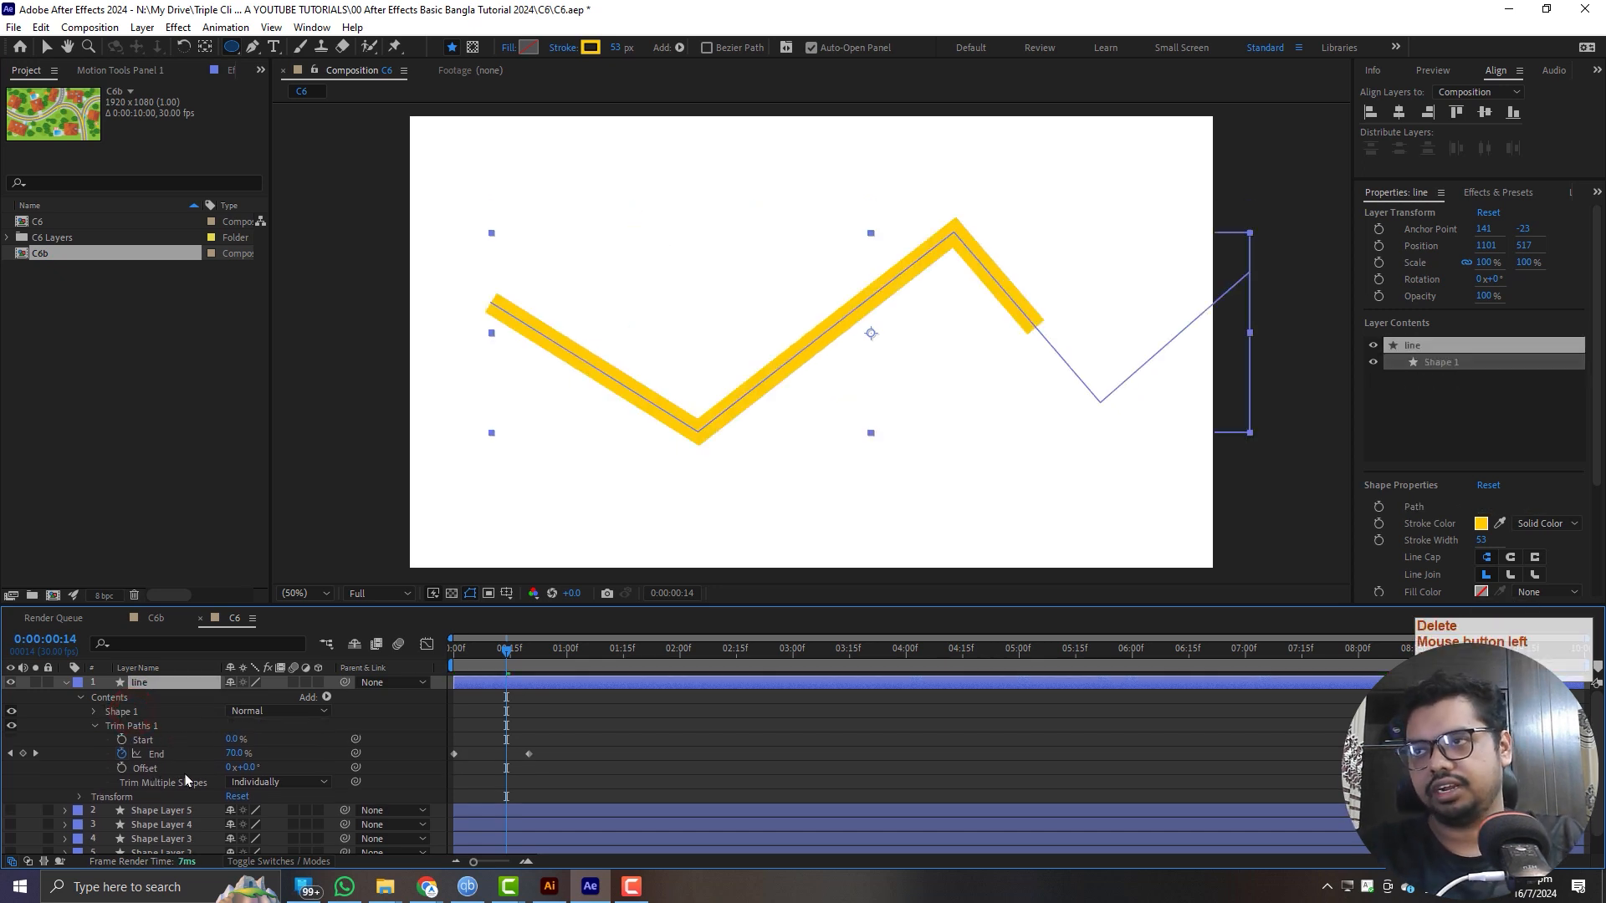
pyautogui.click(240, 746)
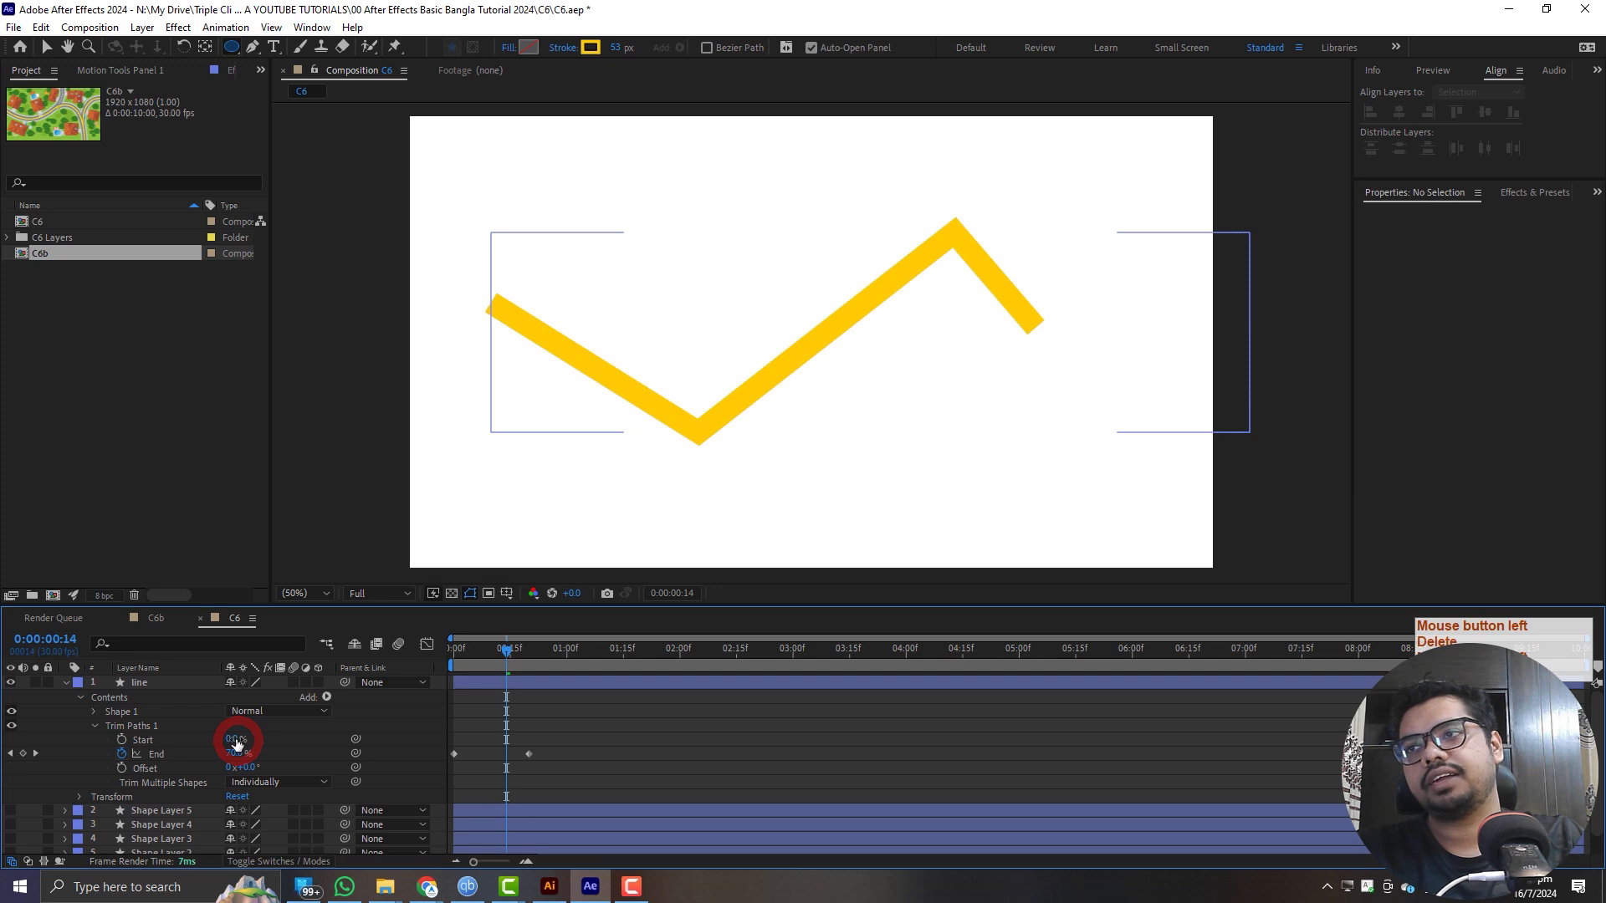
# - Set the Trim Paths Start to 32%, and try out the Offset before undoing the offset change
pyautogui.moveTo(236, 739); pyautogui.dragTo(262, 739)
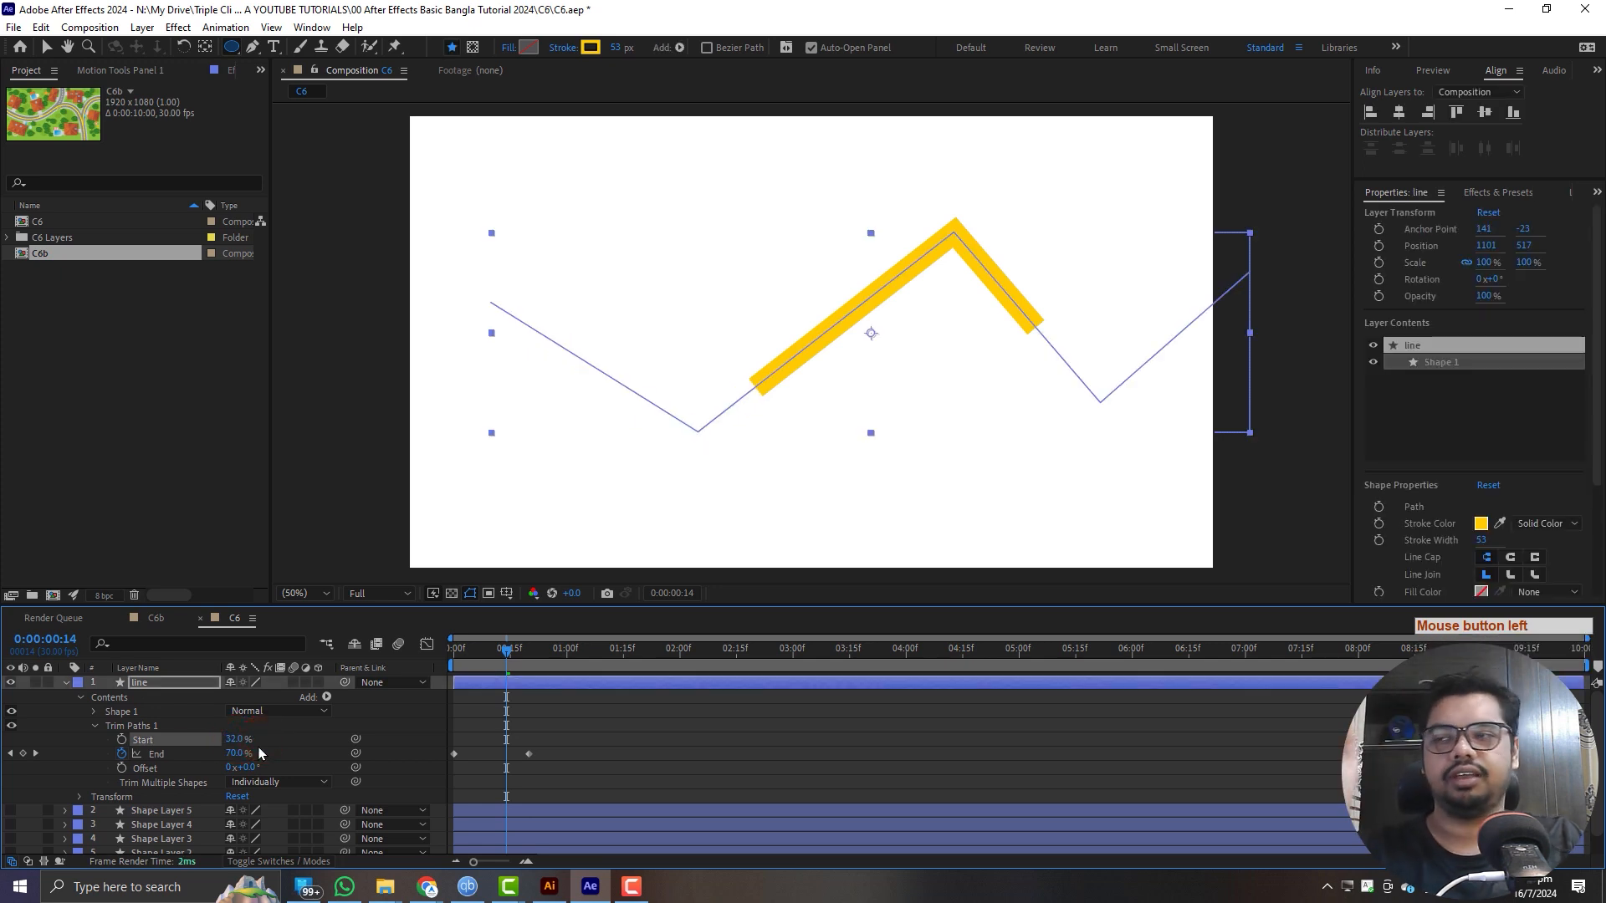
pyautogui.moveTo(248, 768)
pyautogui.mouseDown()
pyautogui.moveTo(345, 770)
pyautogui.moveTo(184, 778)
pyautogui.moveTo(297, 782)
pyautogui.moveTo(181, 805)
pyautogui.moveTo(1380, 805)
pyautogui.moveTo(249, 768)
pyautogui.mouseUp()
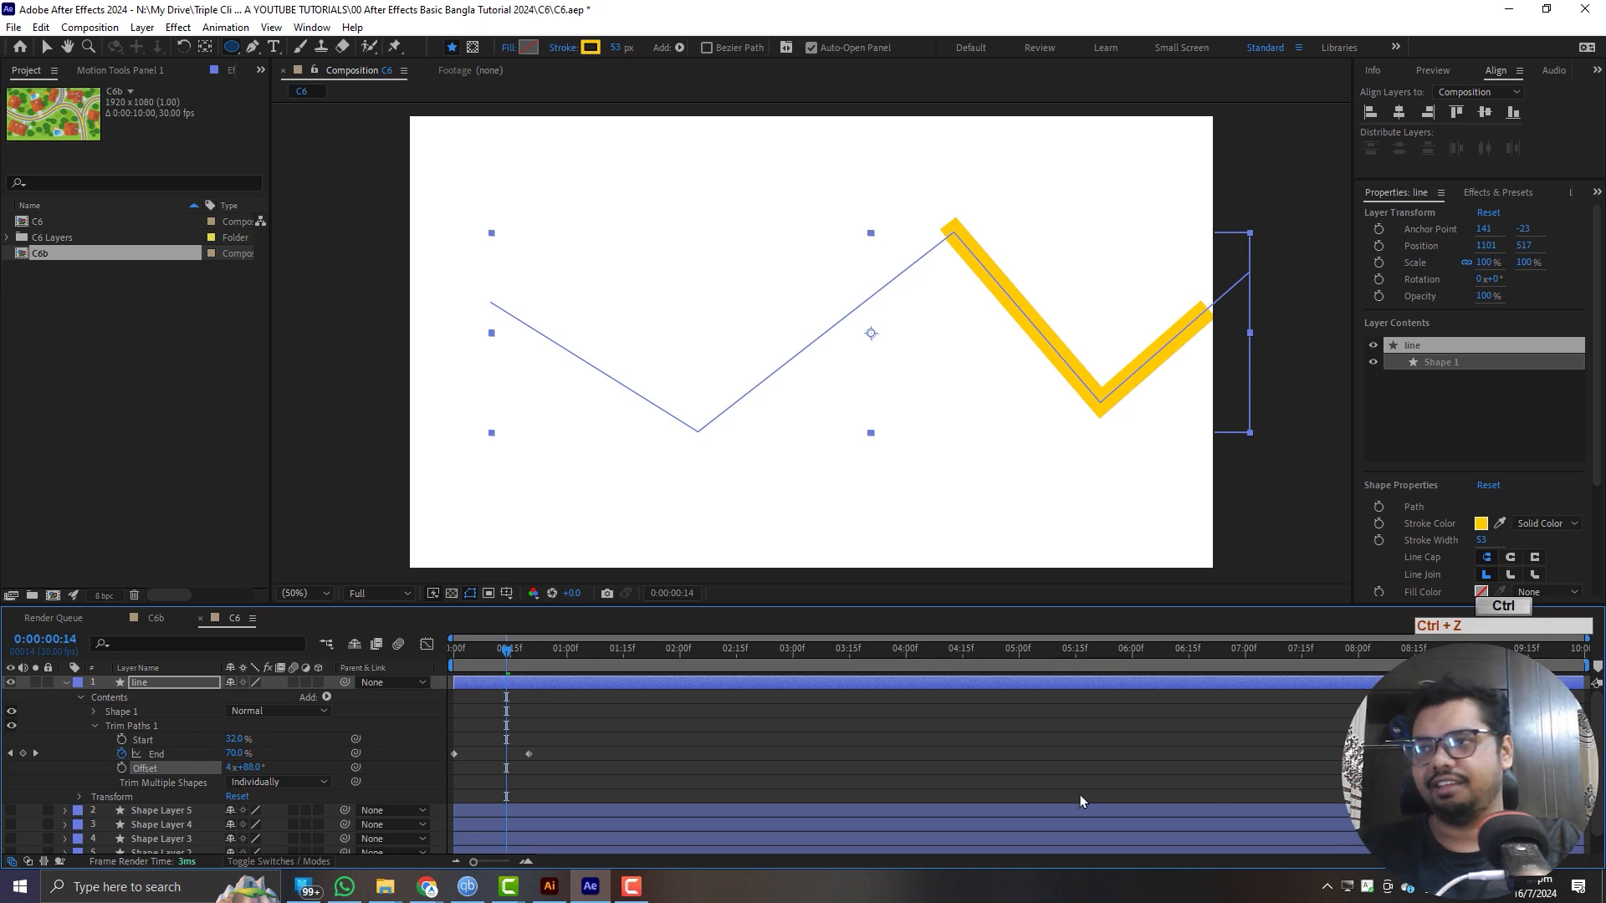
pyautogui.hotkey('ctrl', 'z')
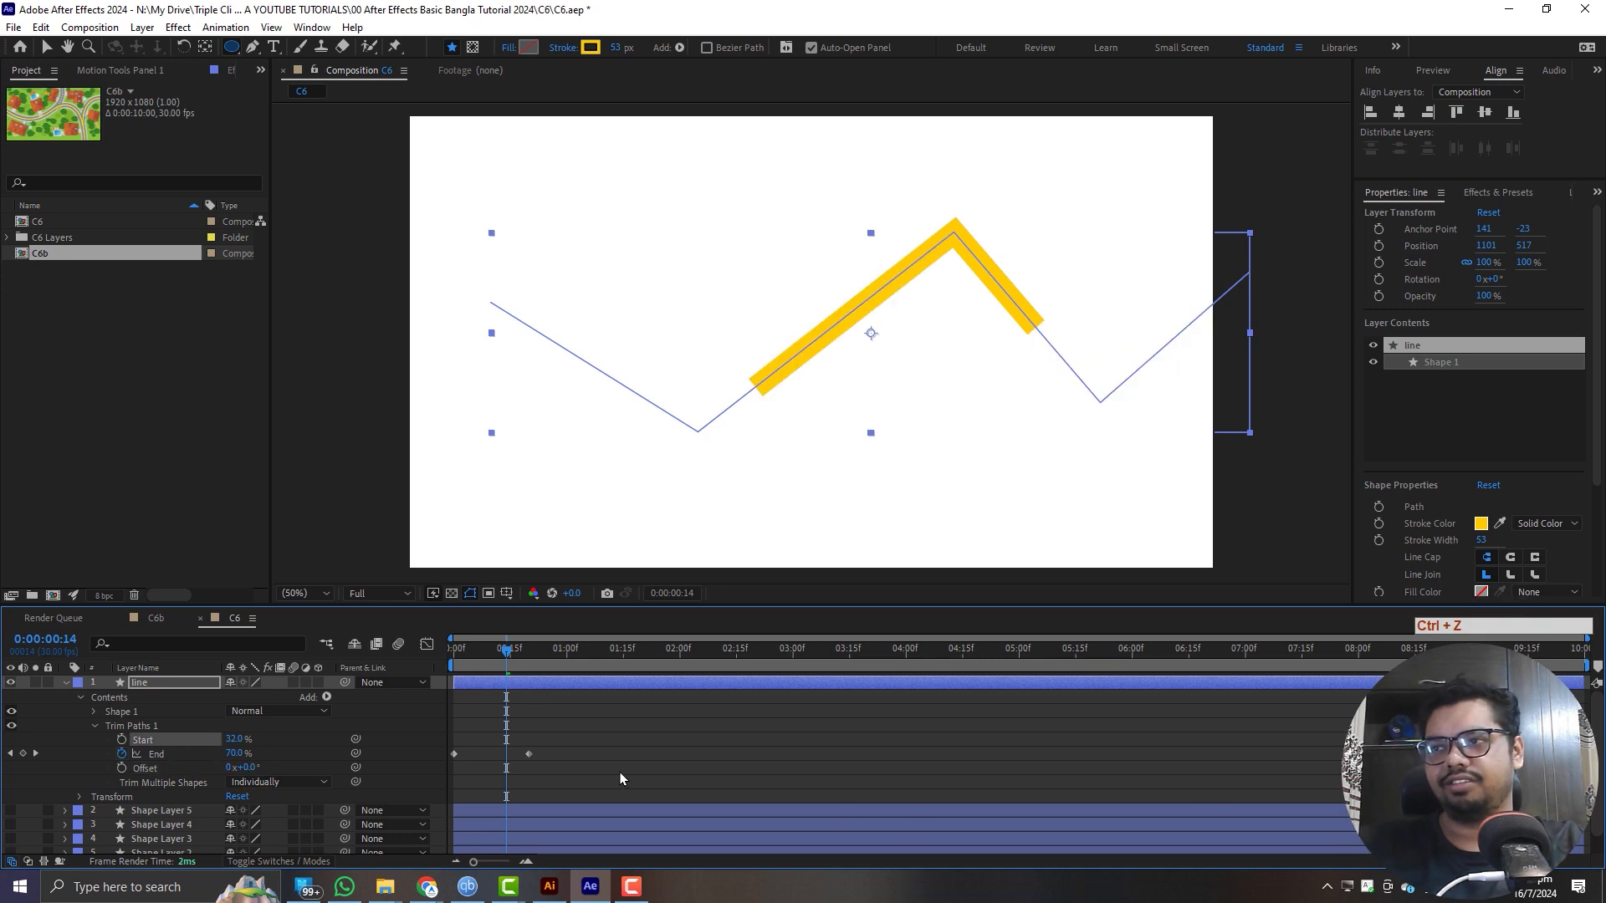
pyautogui.click(668, 764)
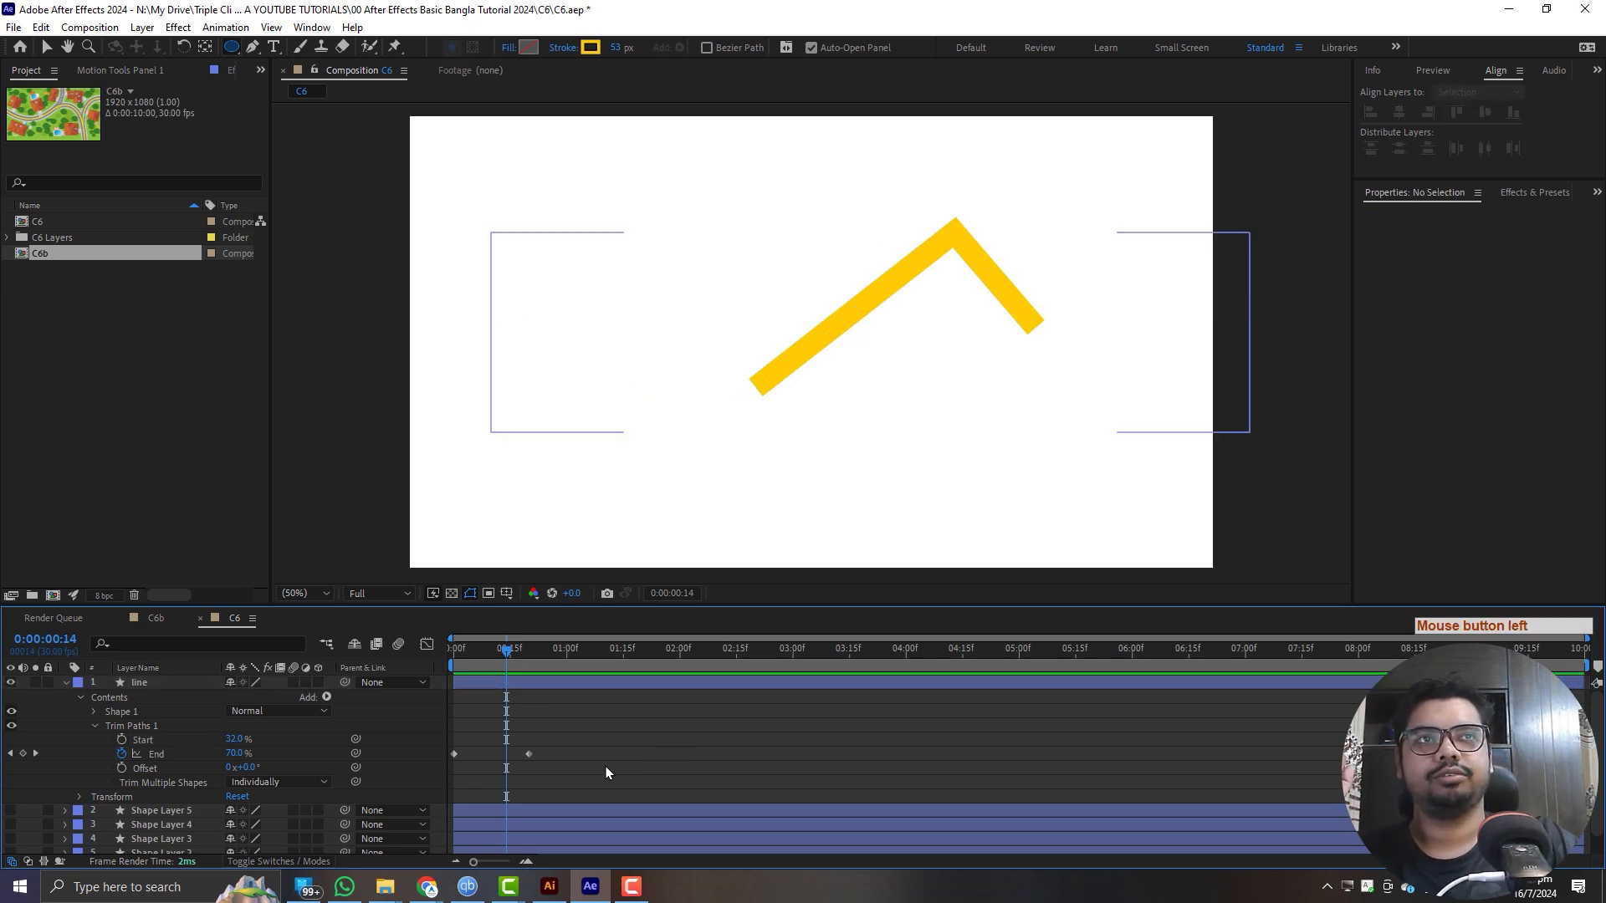
# - Collapse the line layer, hide it and clear the selection
pyautogui.click(65, 682)
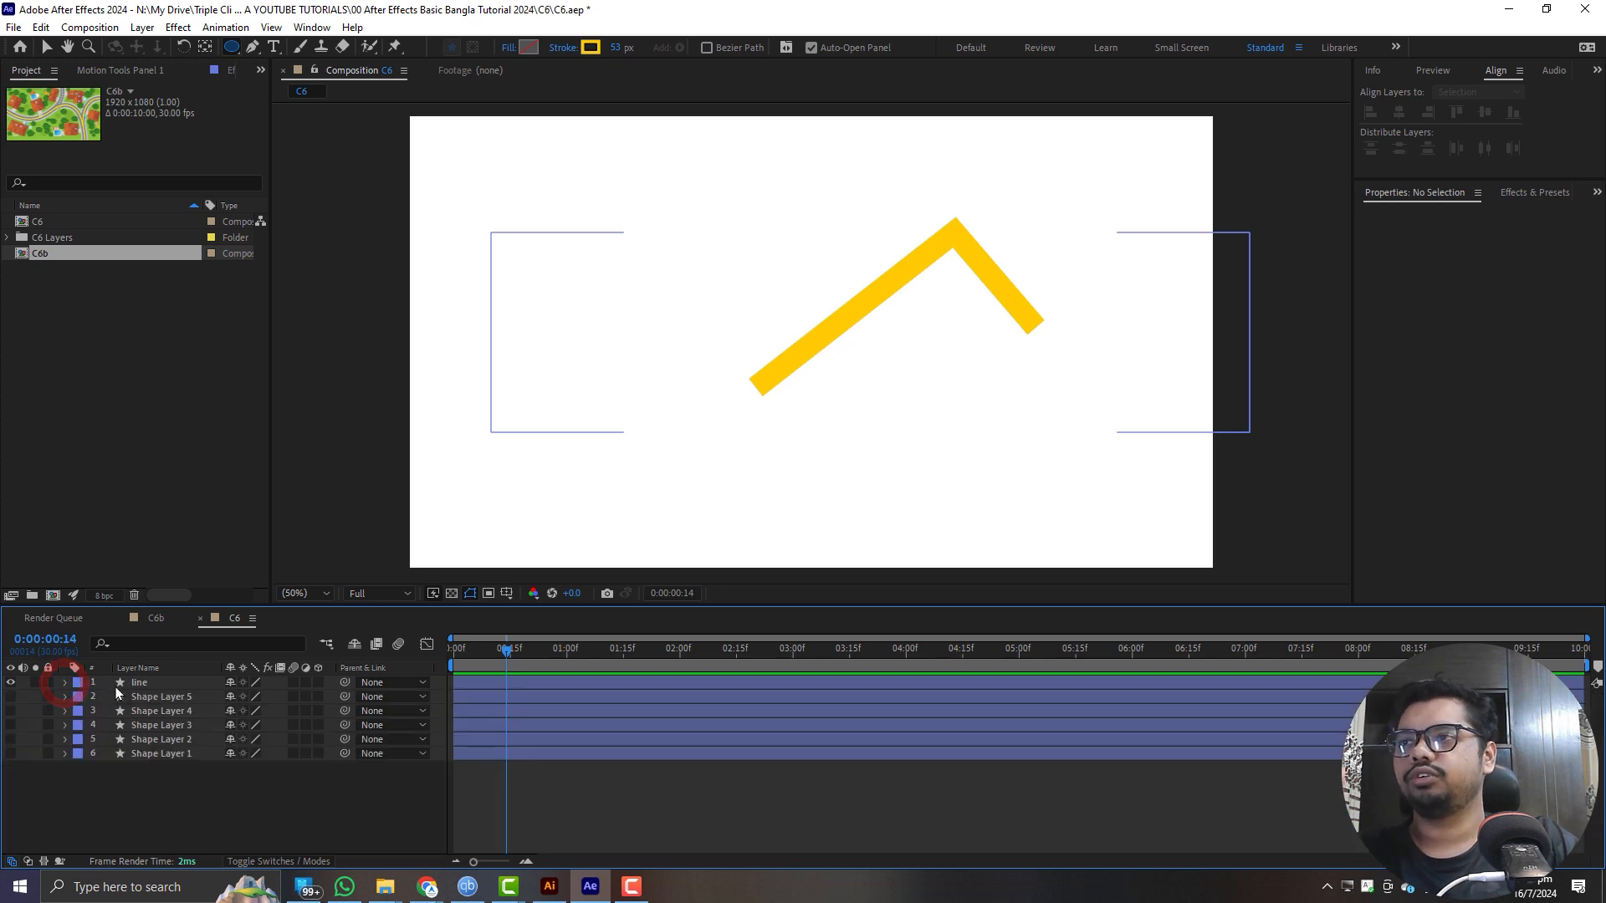
pyautogui.click(11, 683)
pyautogui.click(169, 812)
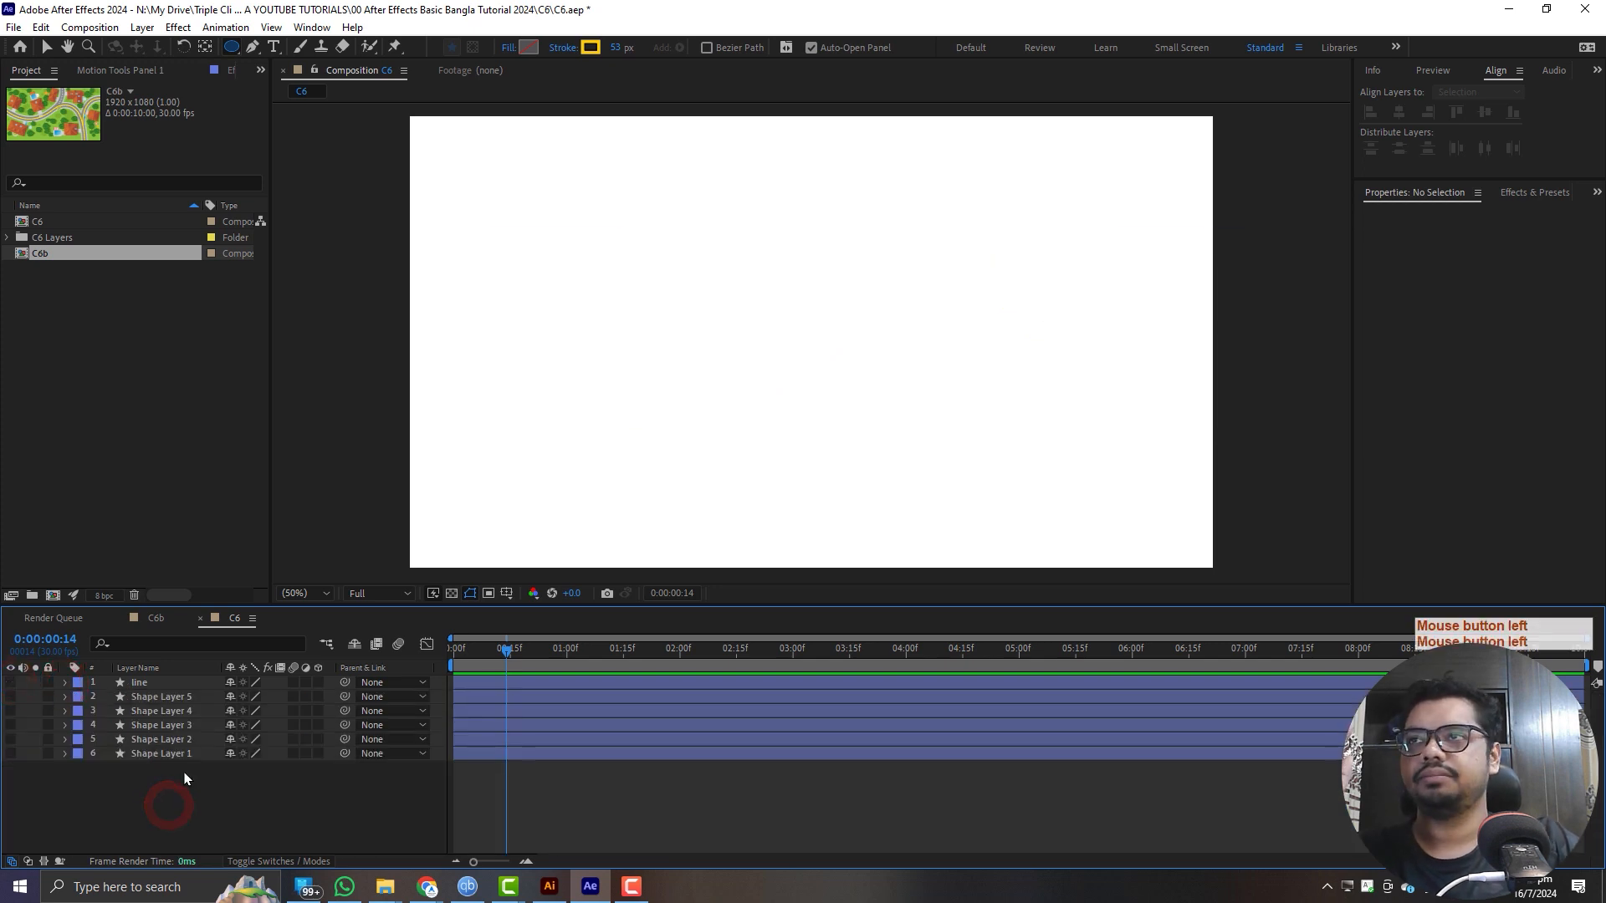
# - Show the title/action safe guides, and draw a vertical Pen tool line from the composition centre up to the action-safe edge
pyautogui.click(252, 47)
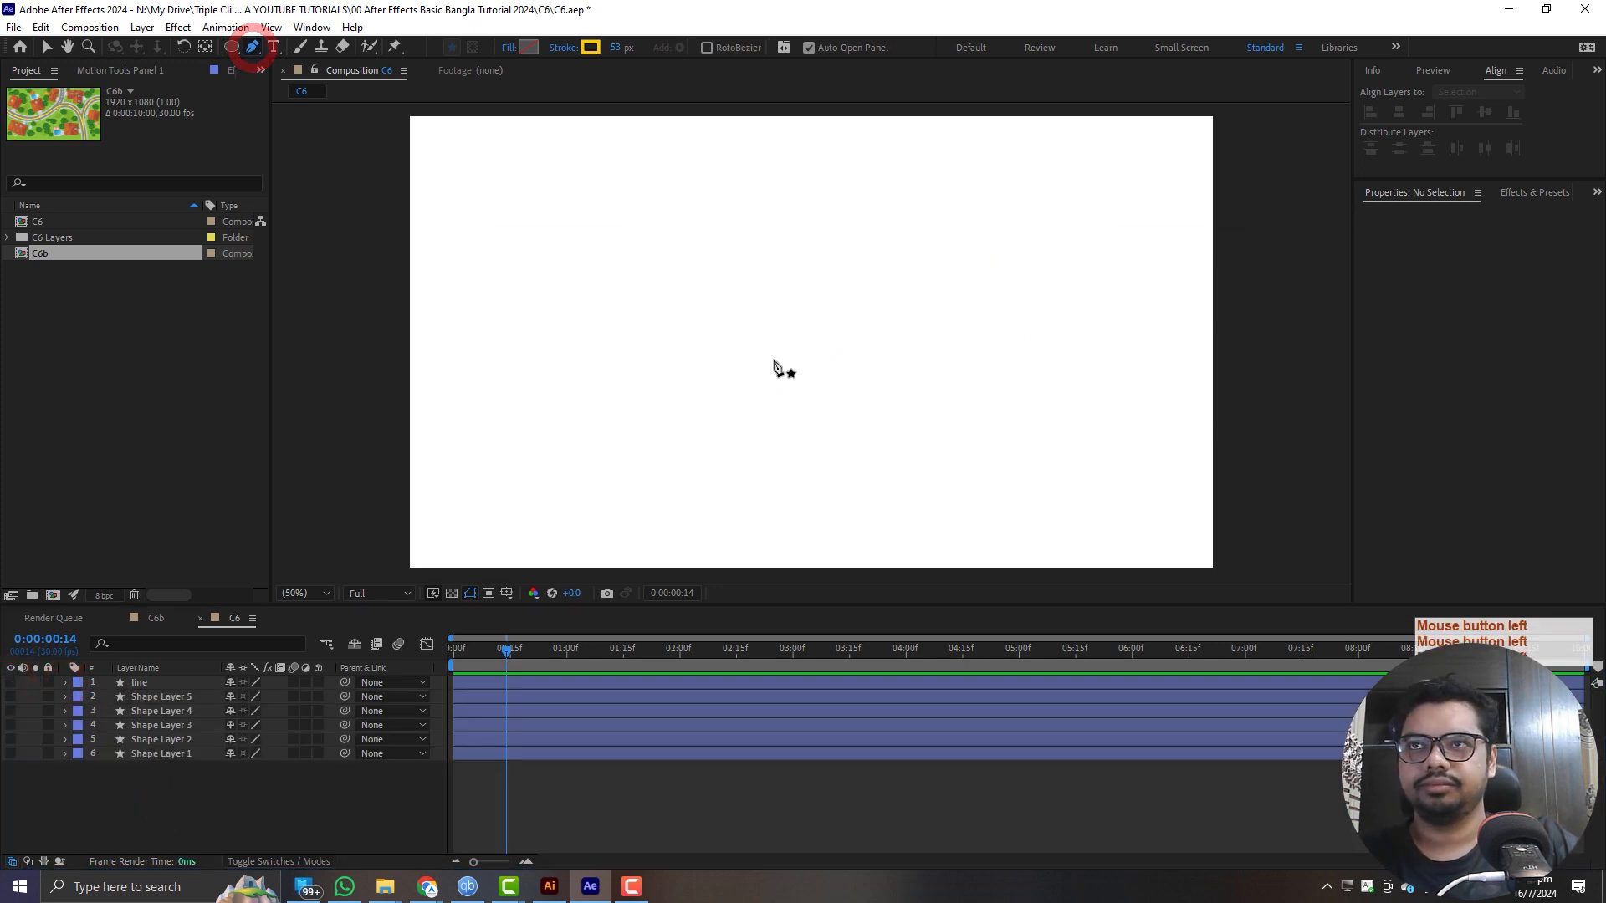
pyautogui.keyDown('alt'); pyautogui.click(506, 593); pyautogui.keyUp('alt')
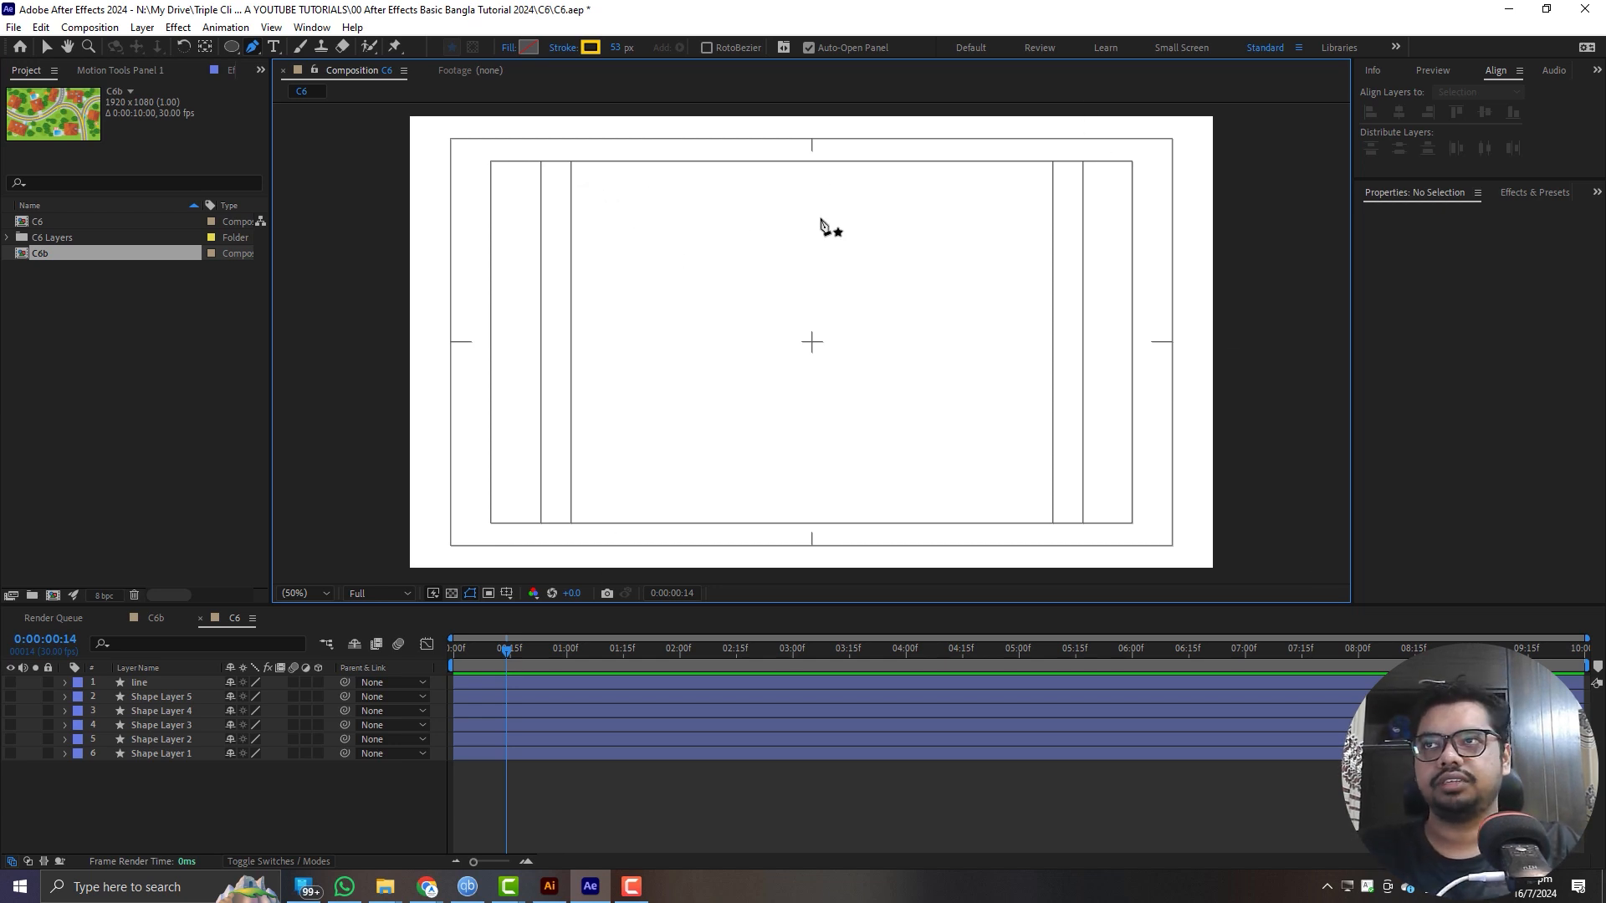
pyautogui.click(273, 48)
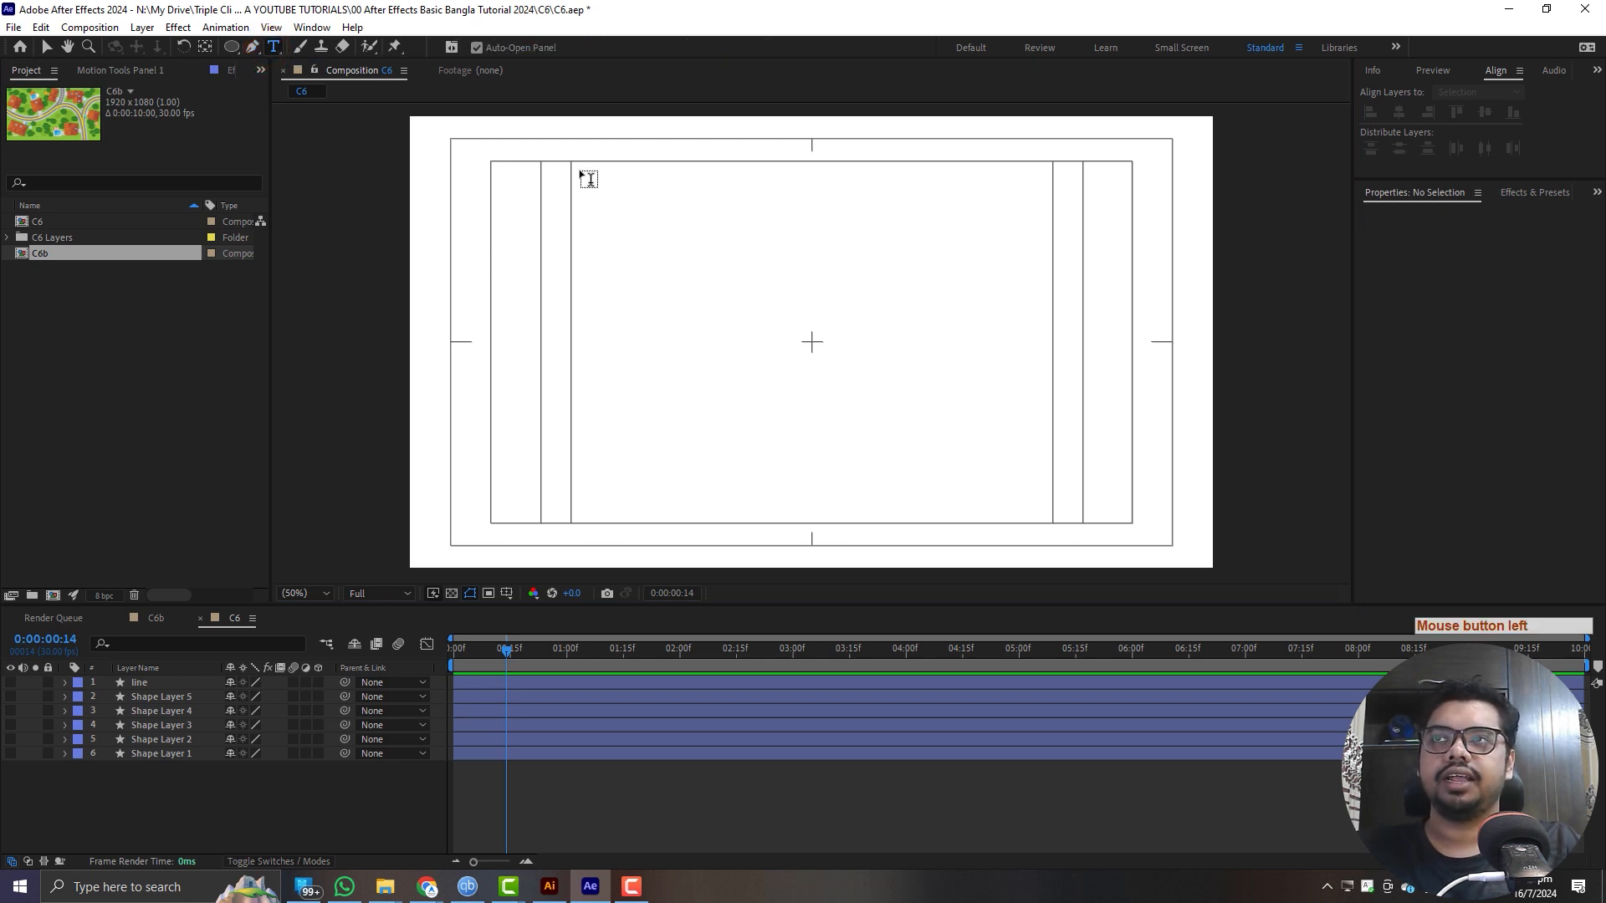
pyautogui.click(254, 48)
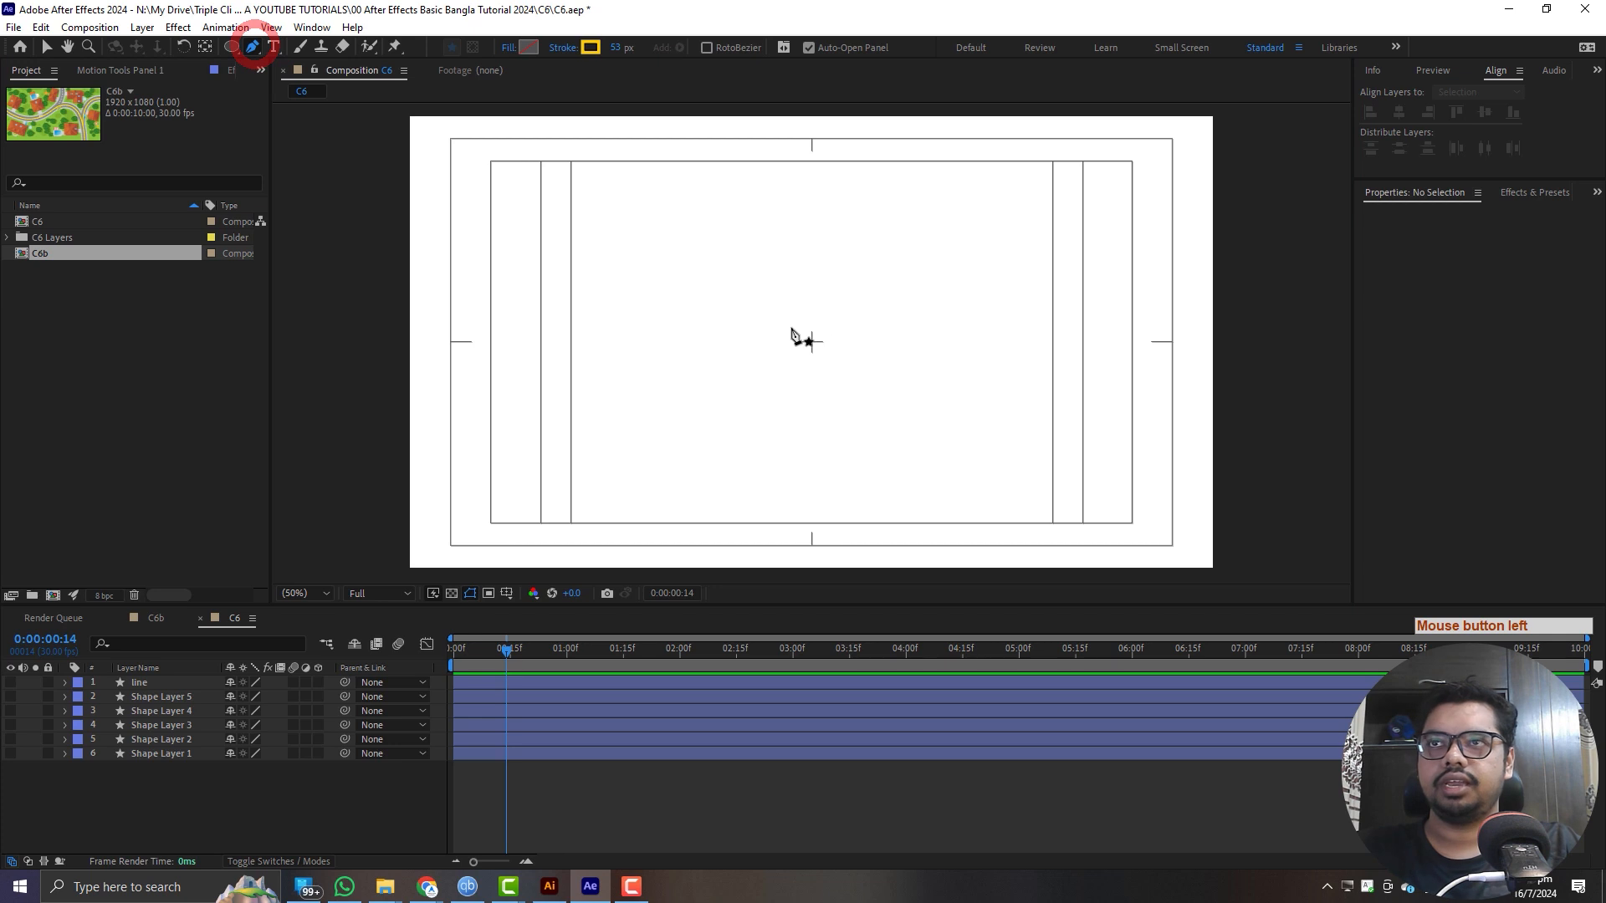
pyautogui.click(812, 341)
pyautogui.keyDown('shift'); pyautogui.click(811, 138); pyautogui.keyUp('shift')
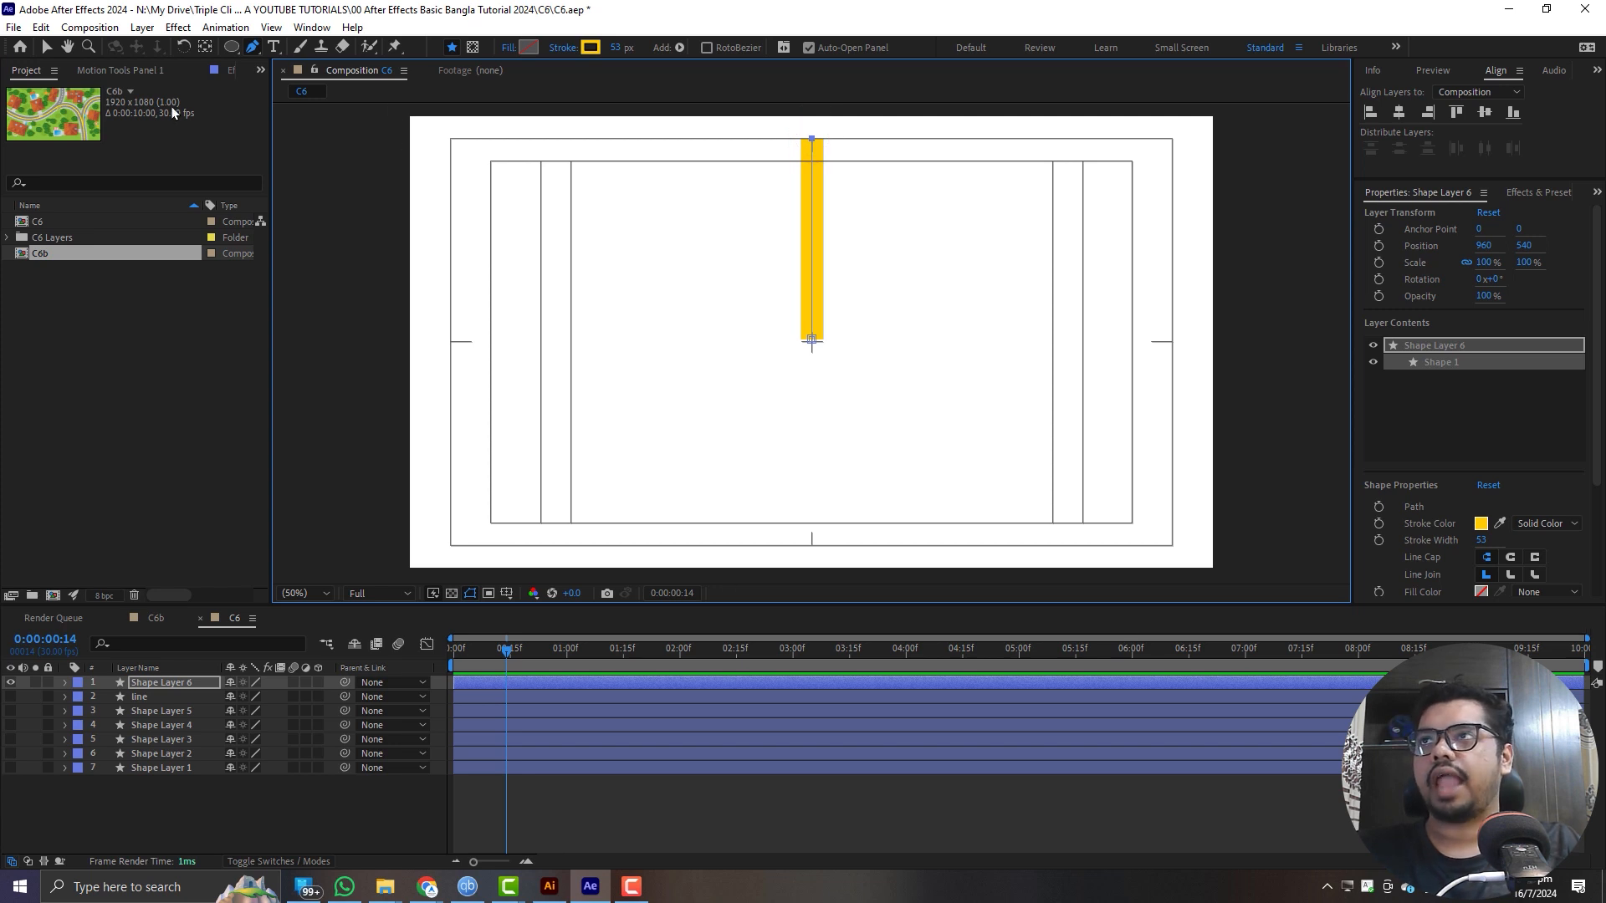
# - Move the new vertical line's anchor point to its bottom centre with Motion Tools, and return to the Selection tool
pyautogui.click(132, 72)
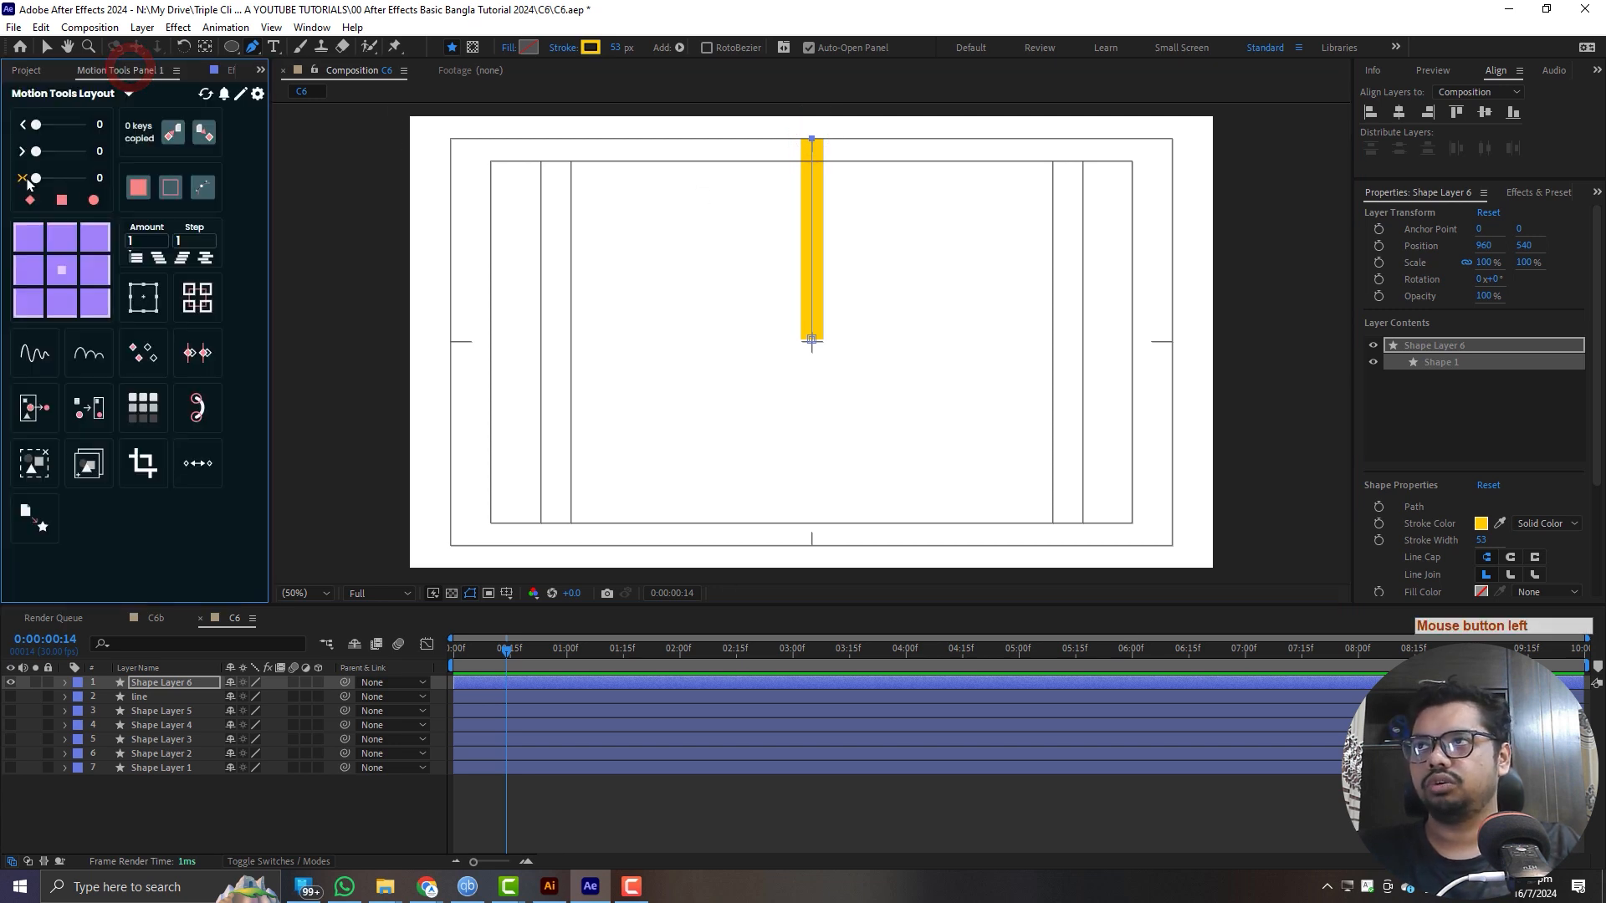
pyautogui.click(71, 310)
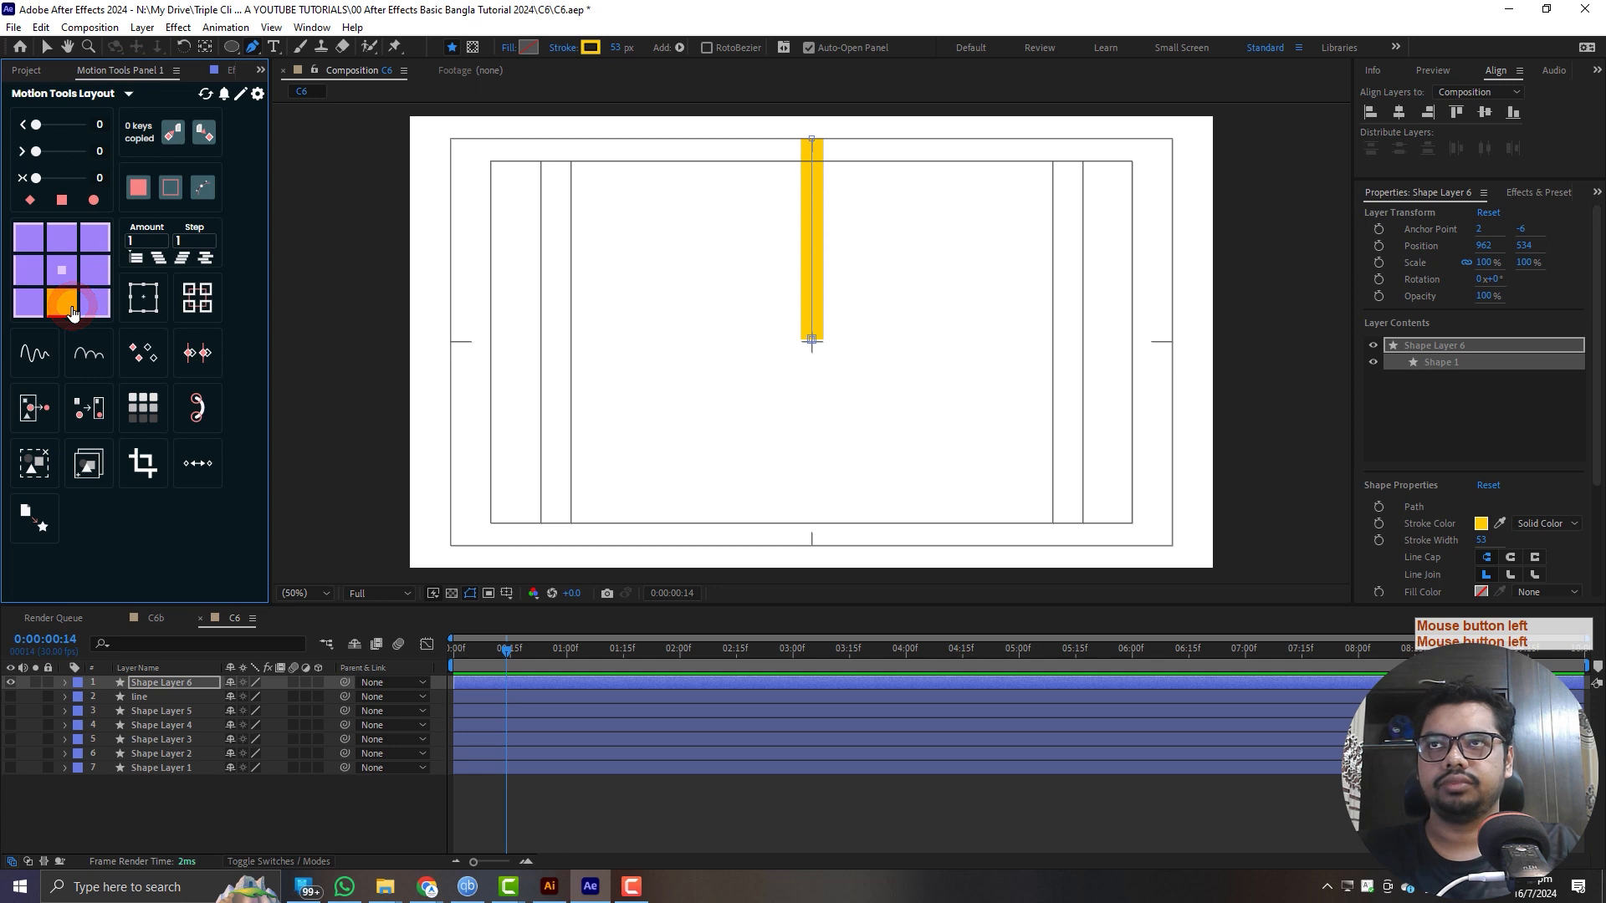
pyautogui.click(174, 682)
pyautogui.click(62, 303)
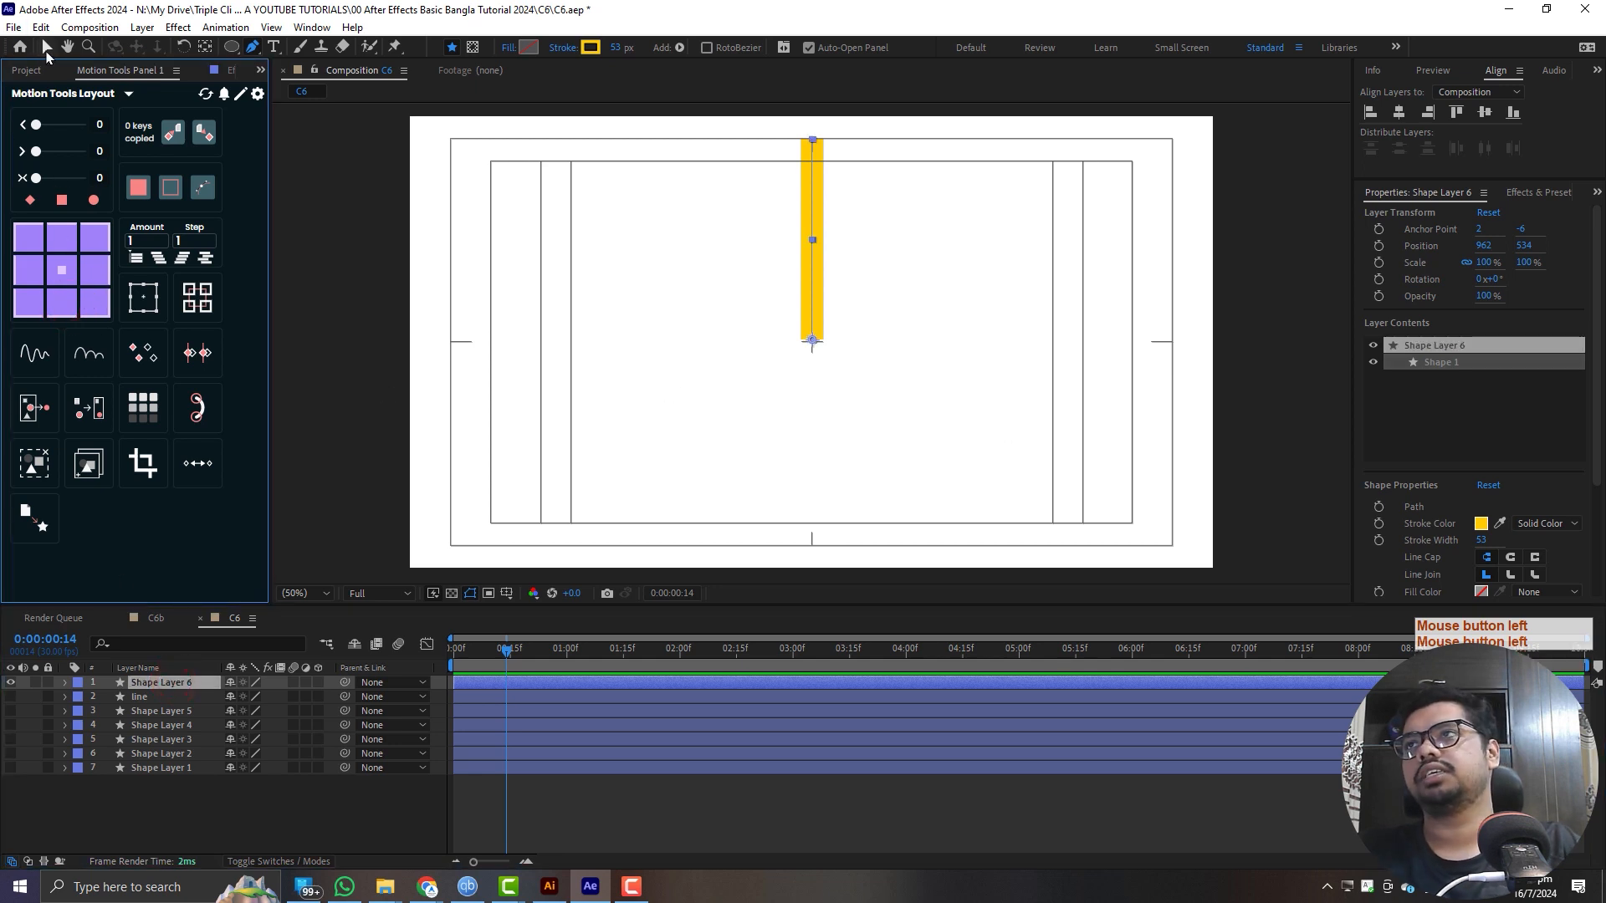
pyautogui.click(46, 48)
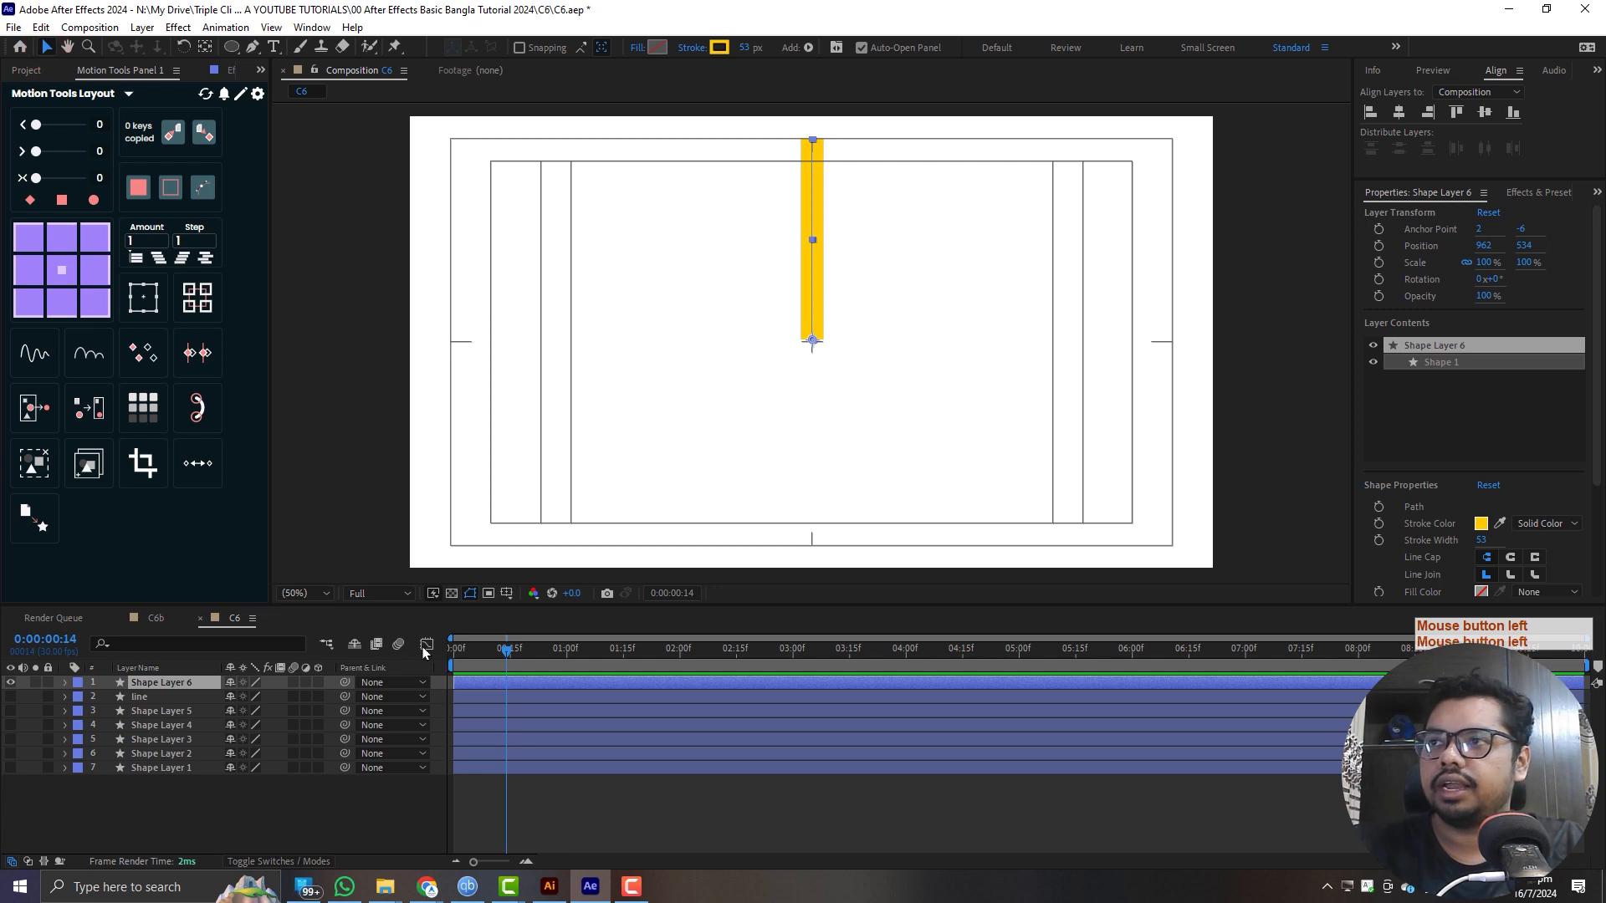
# - Centre the vertical line layer in the composition by setting its Position to 1920/2 horizontally and 1080/2 vertically
pyautogui.click(172, 687)
pyautogui.press('p')
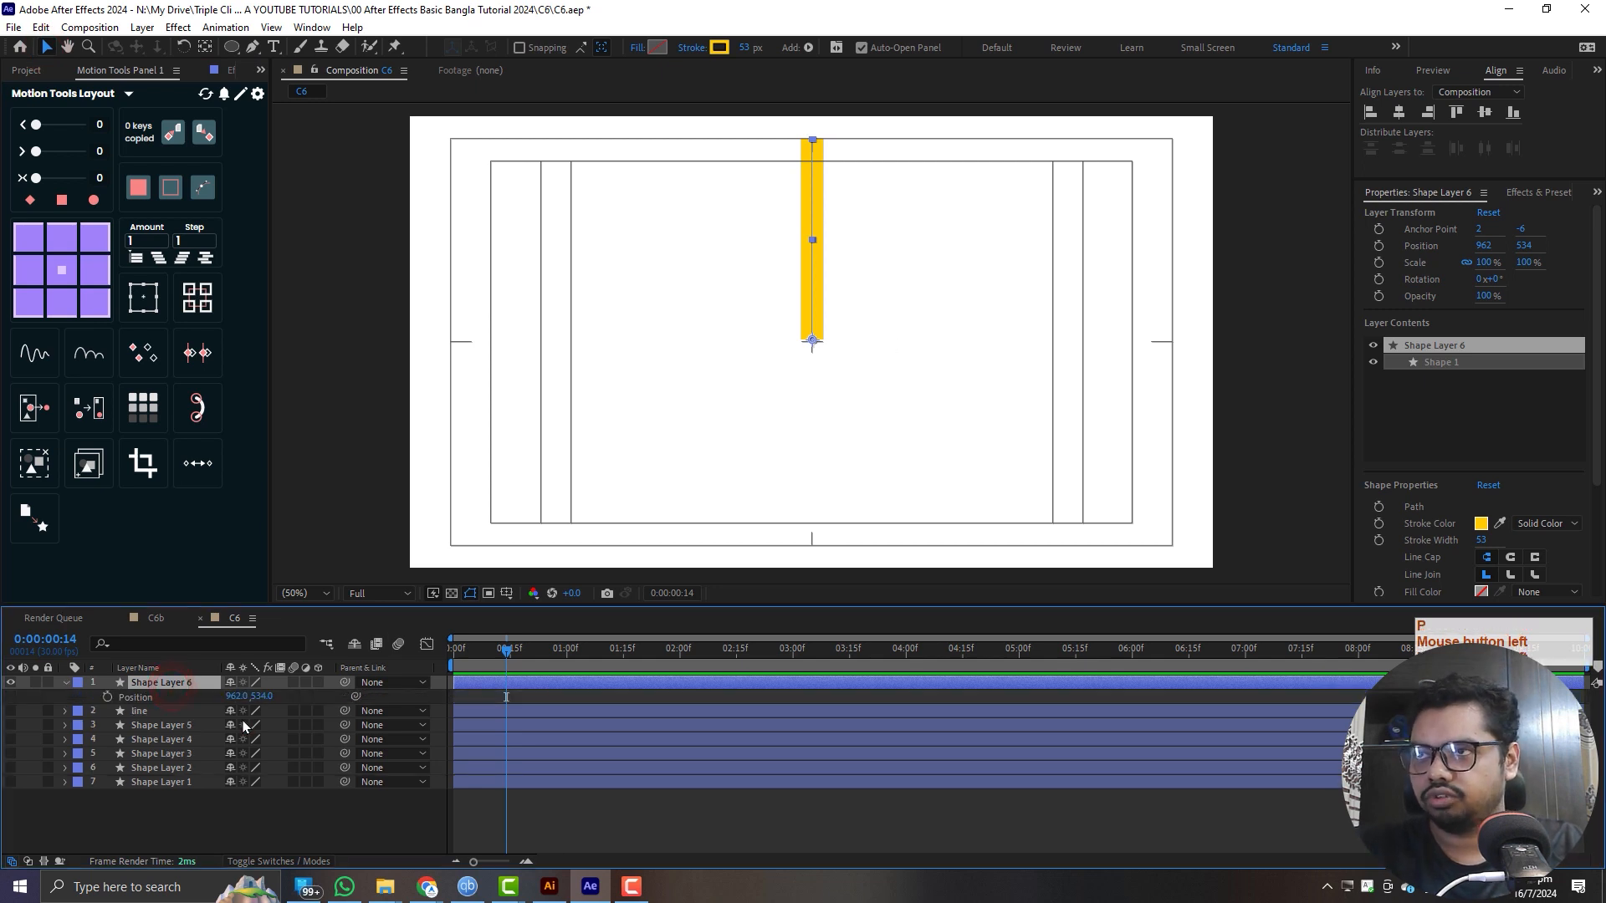
pyautogui.click(237, 697)
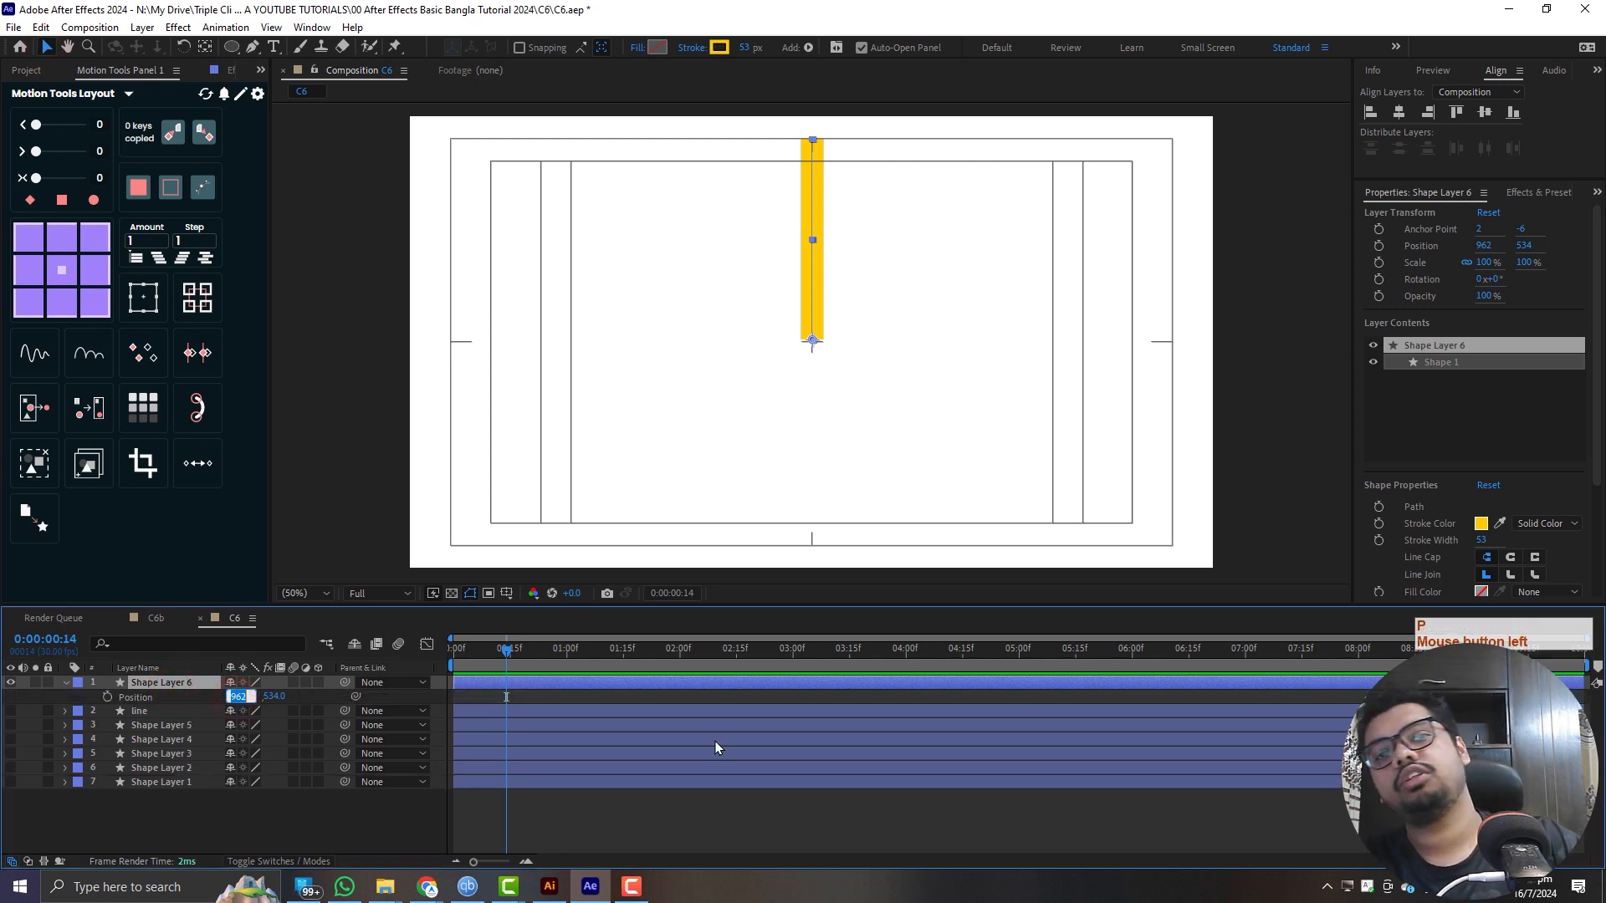
pyautogui.write('1920')
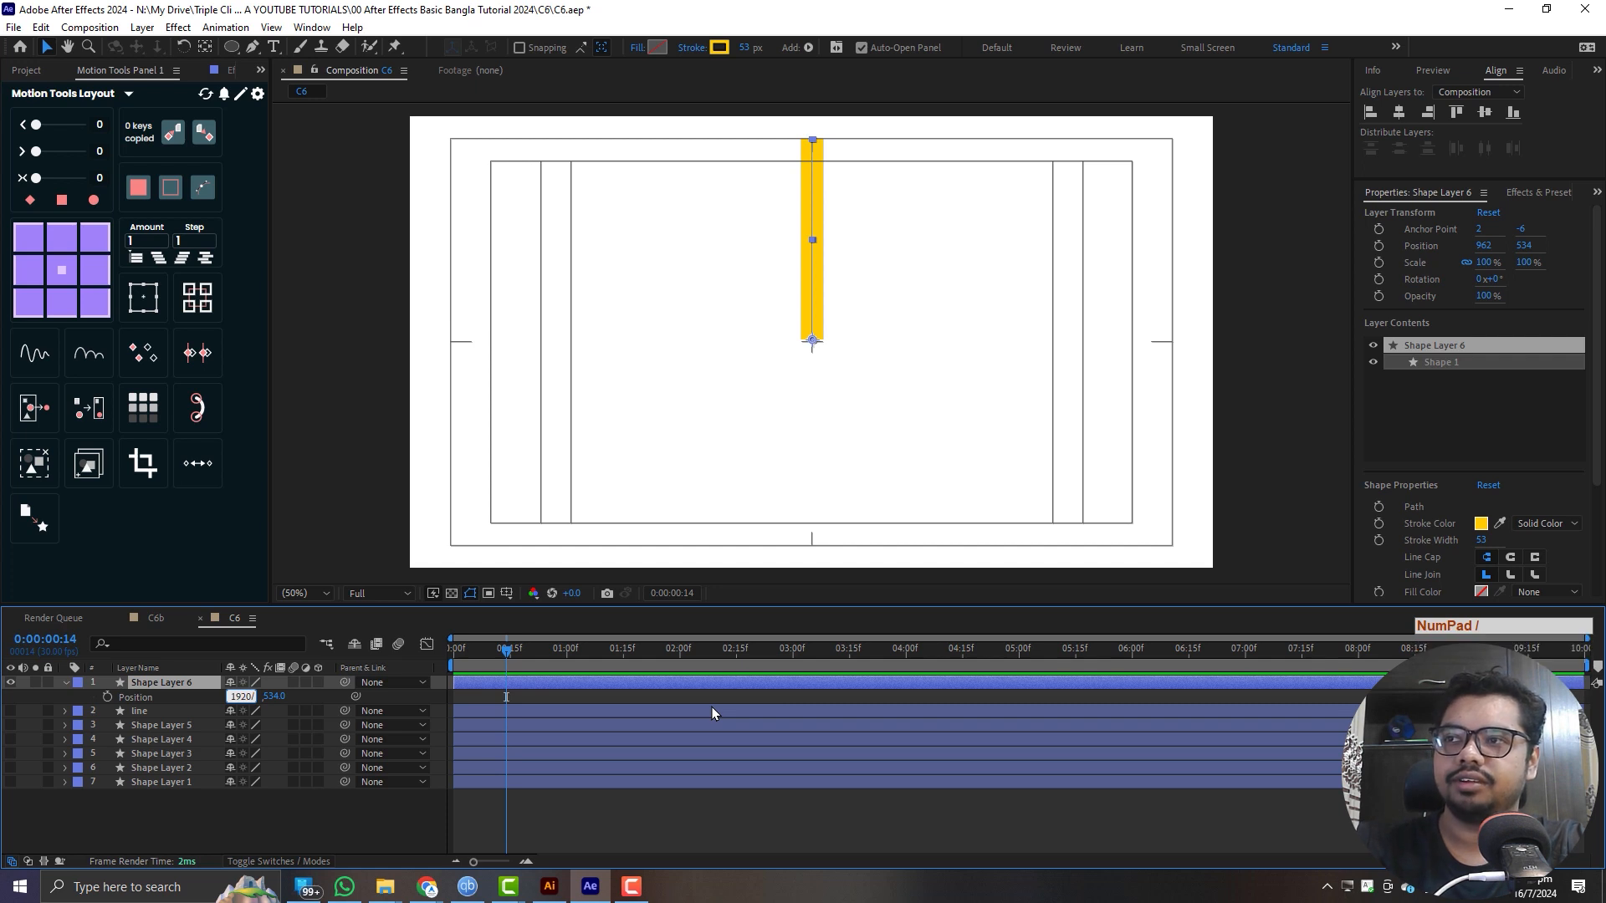
pyautogui.write('/2')
pyautogui.press('Return')
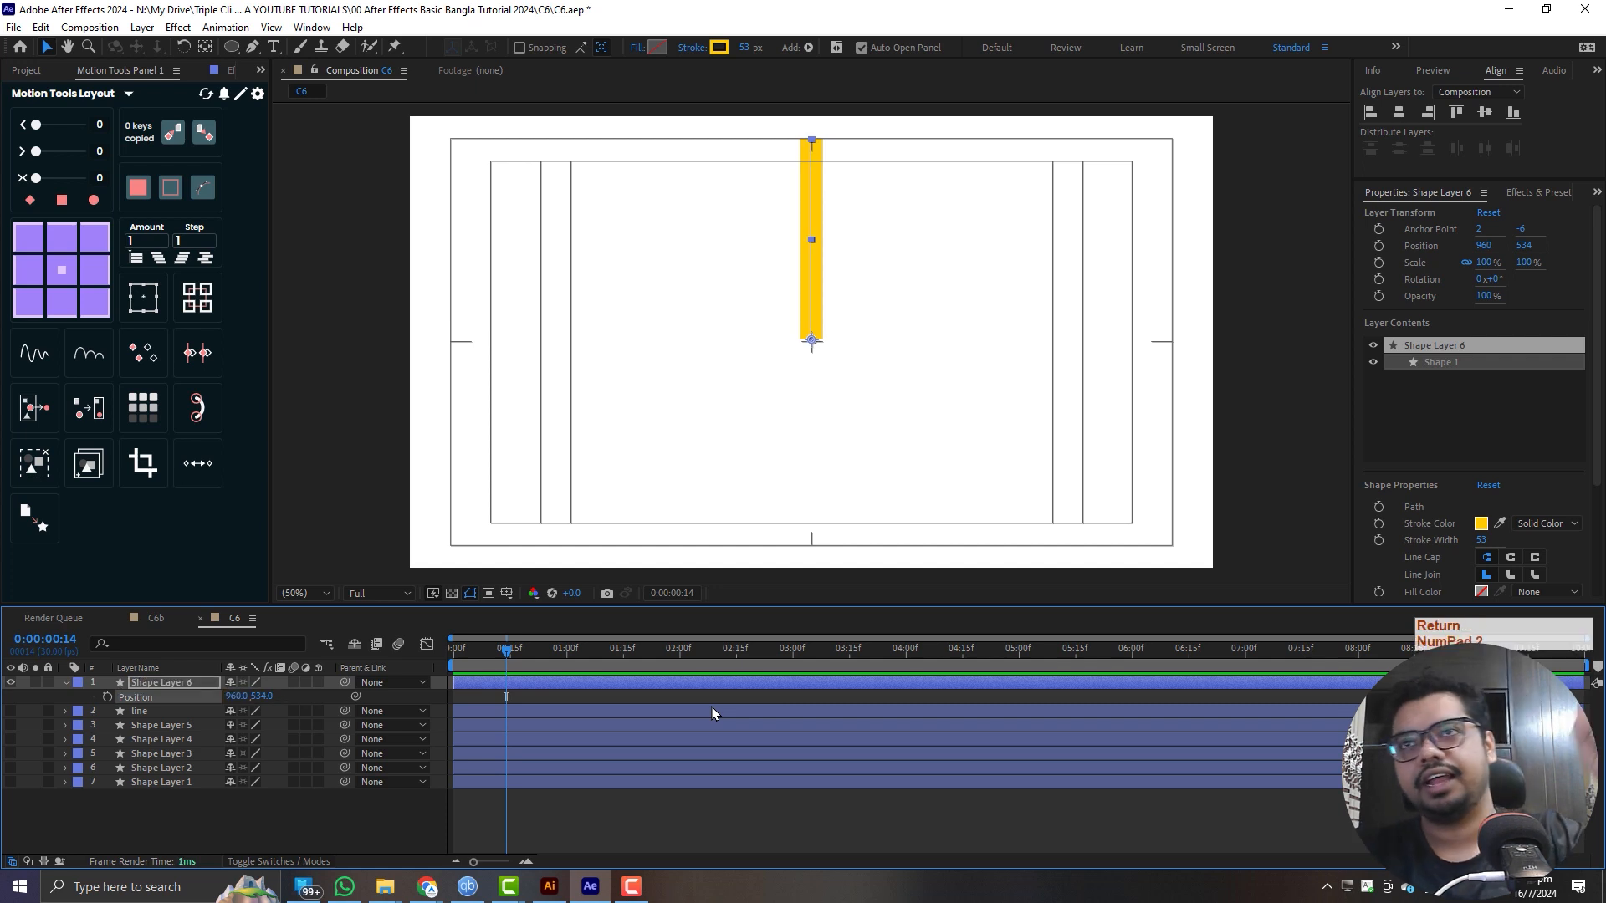
pyautogui.click(263, 696)
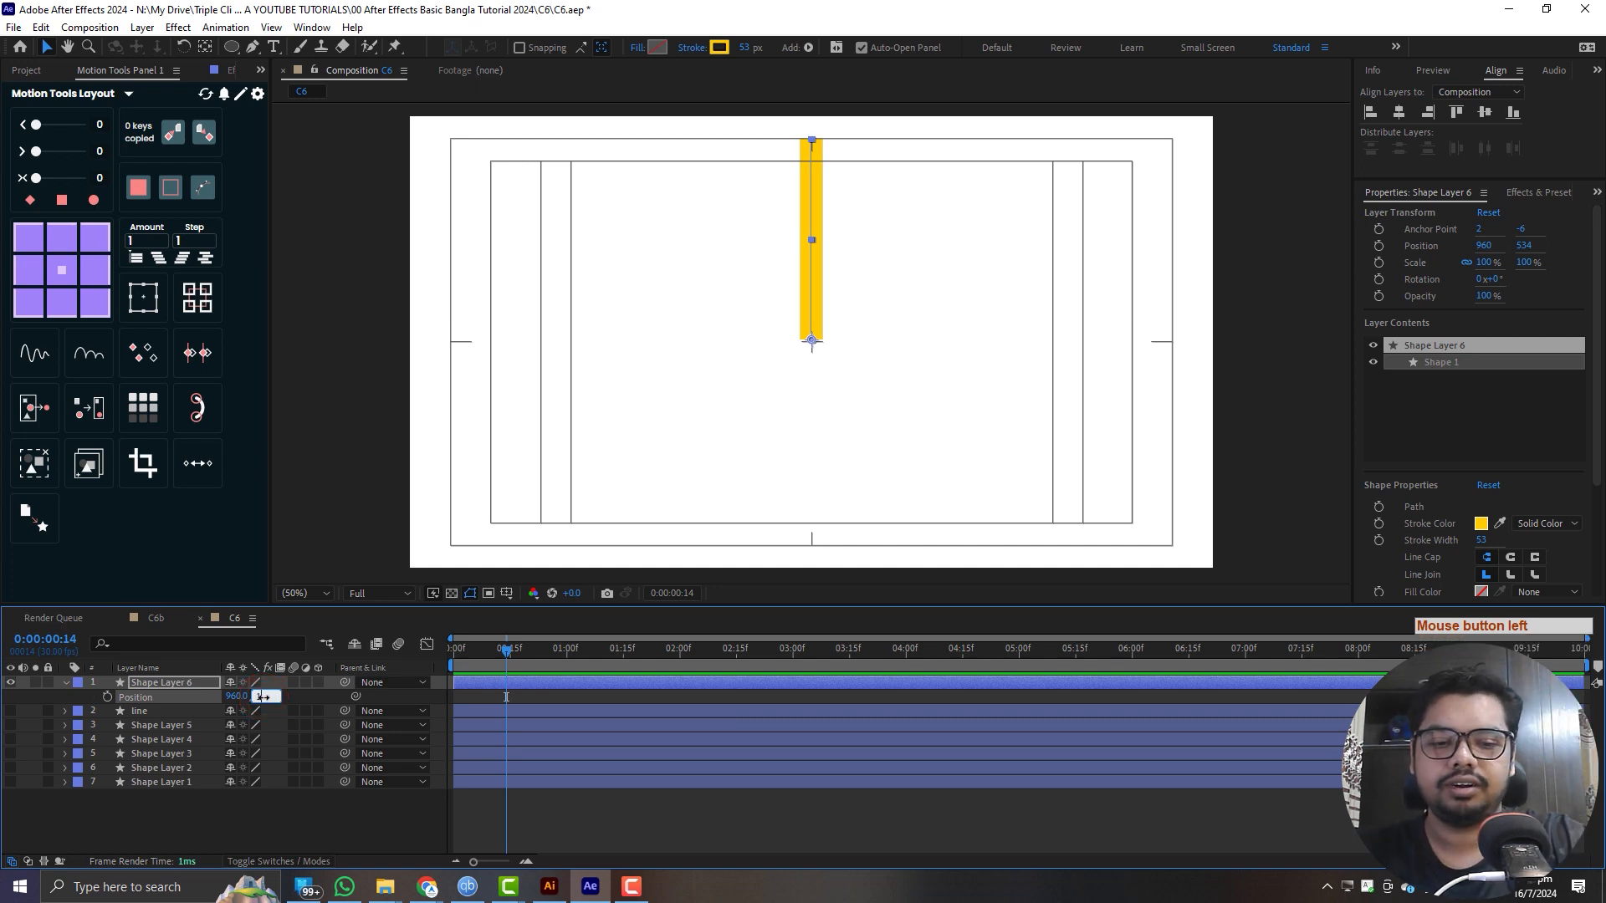
pyautogui.write('1080/')
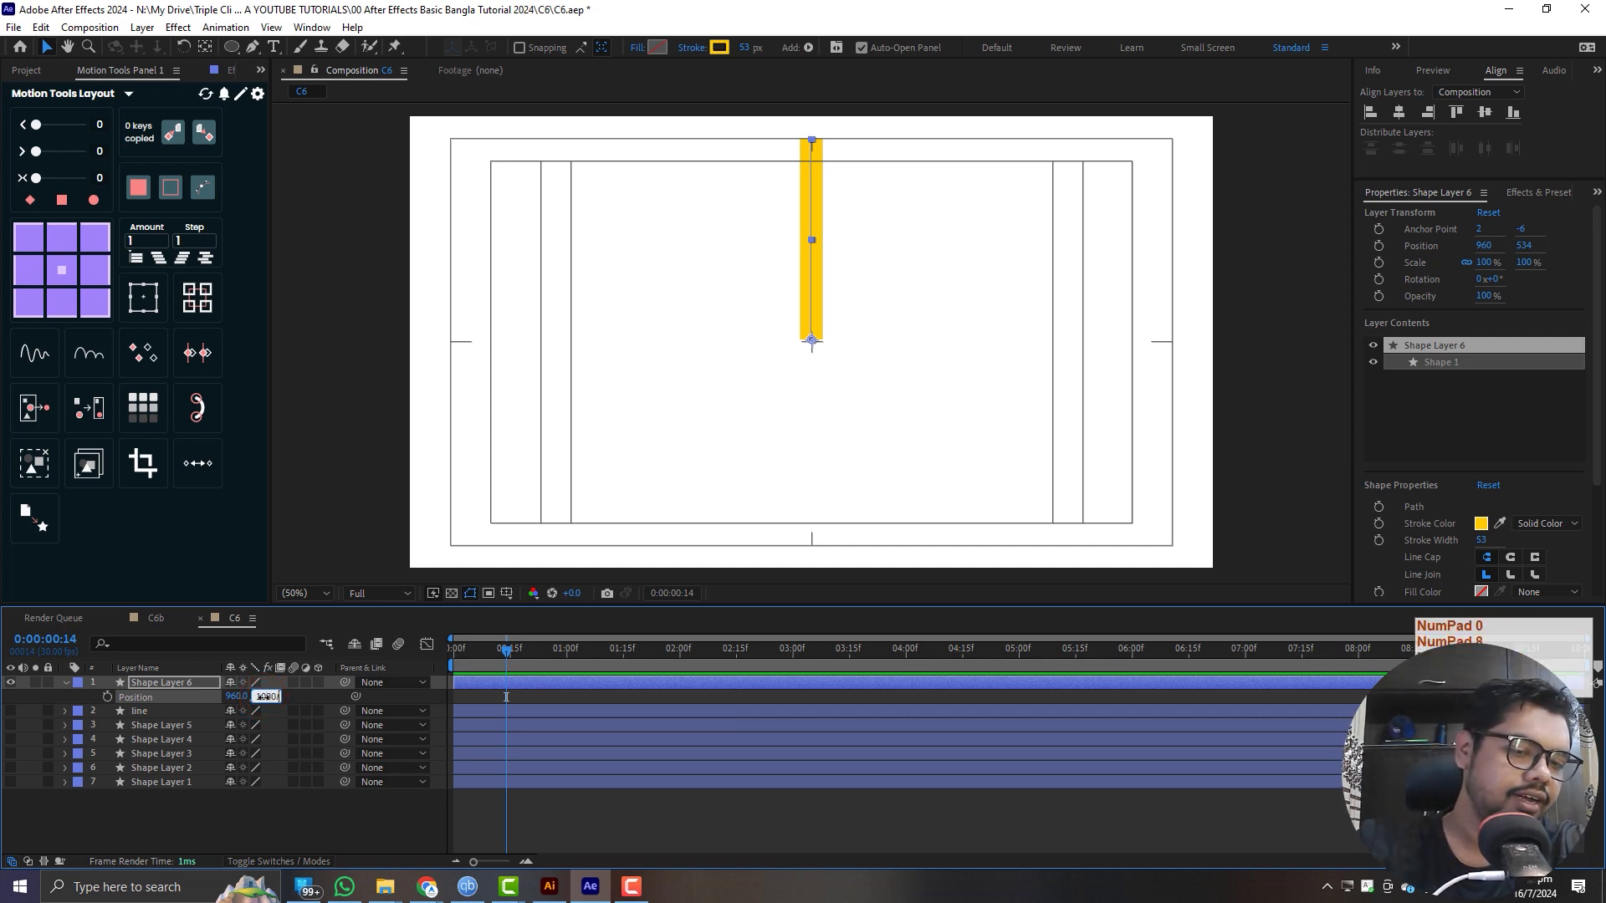
pyautogui.write('2')
pyautogui.press('Return')
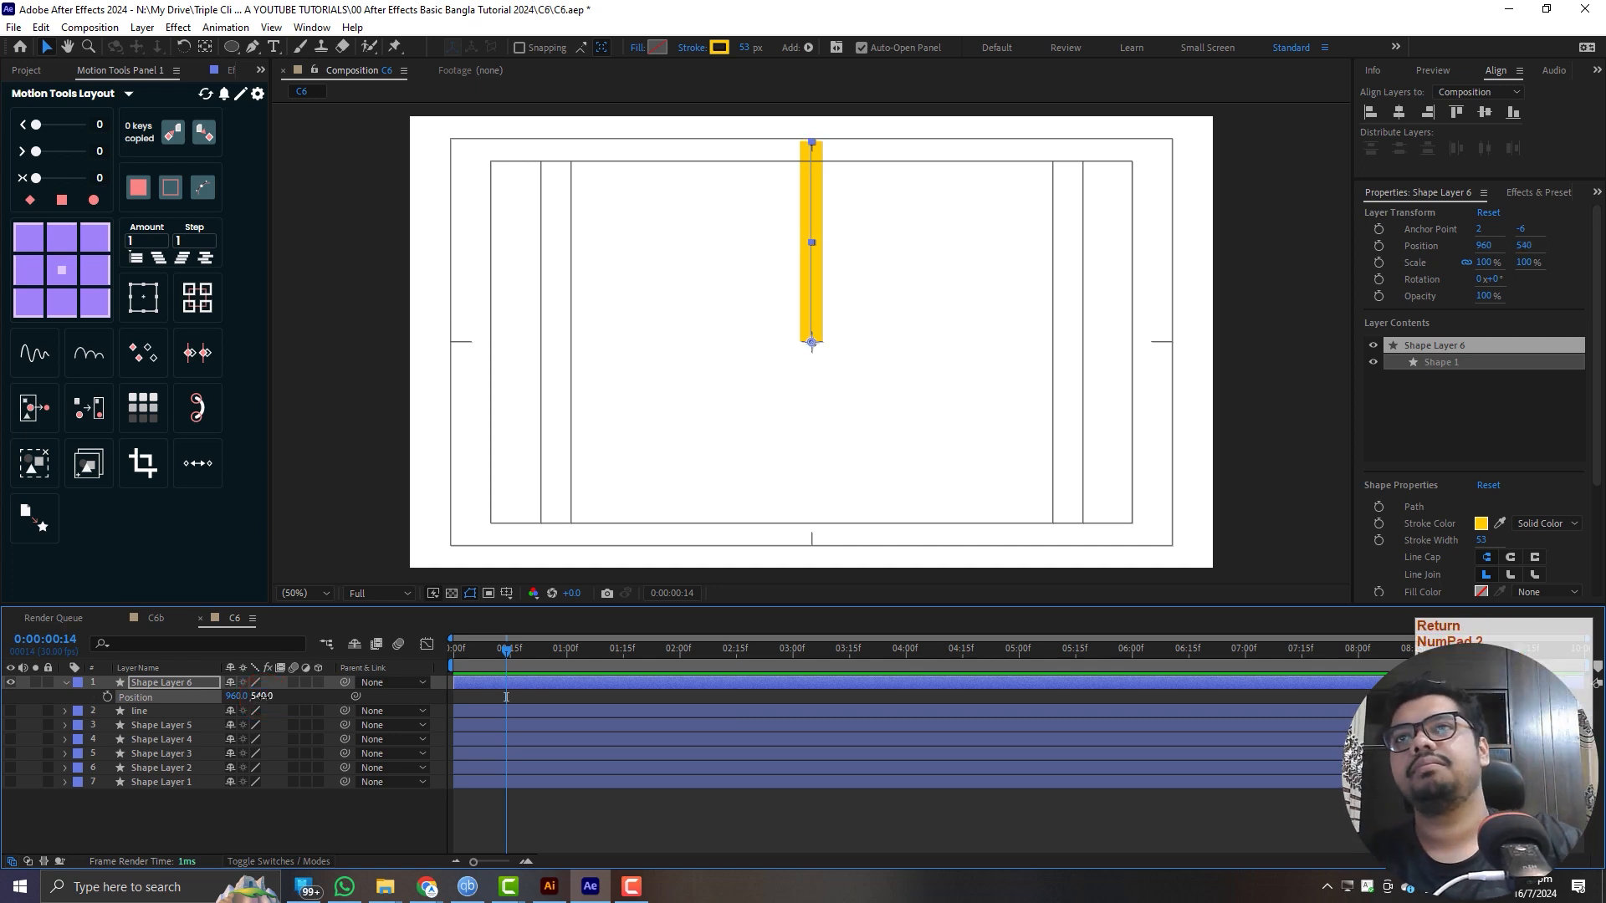
# - Reduce the vertical line's stroke width to 17 px and clear the selection
pyautogui.click(142, 687)
pyautogui.moveTo(749, 49); pyautogui.dragTo(719, 48)
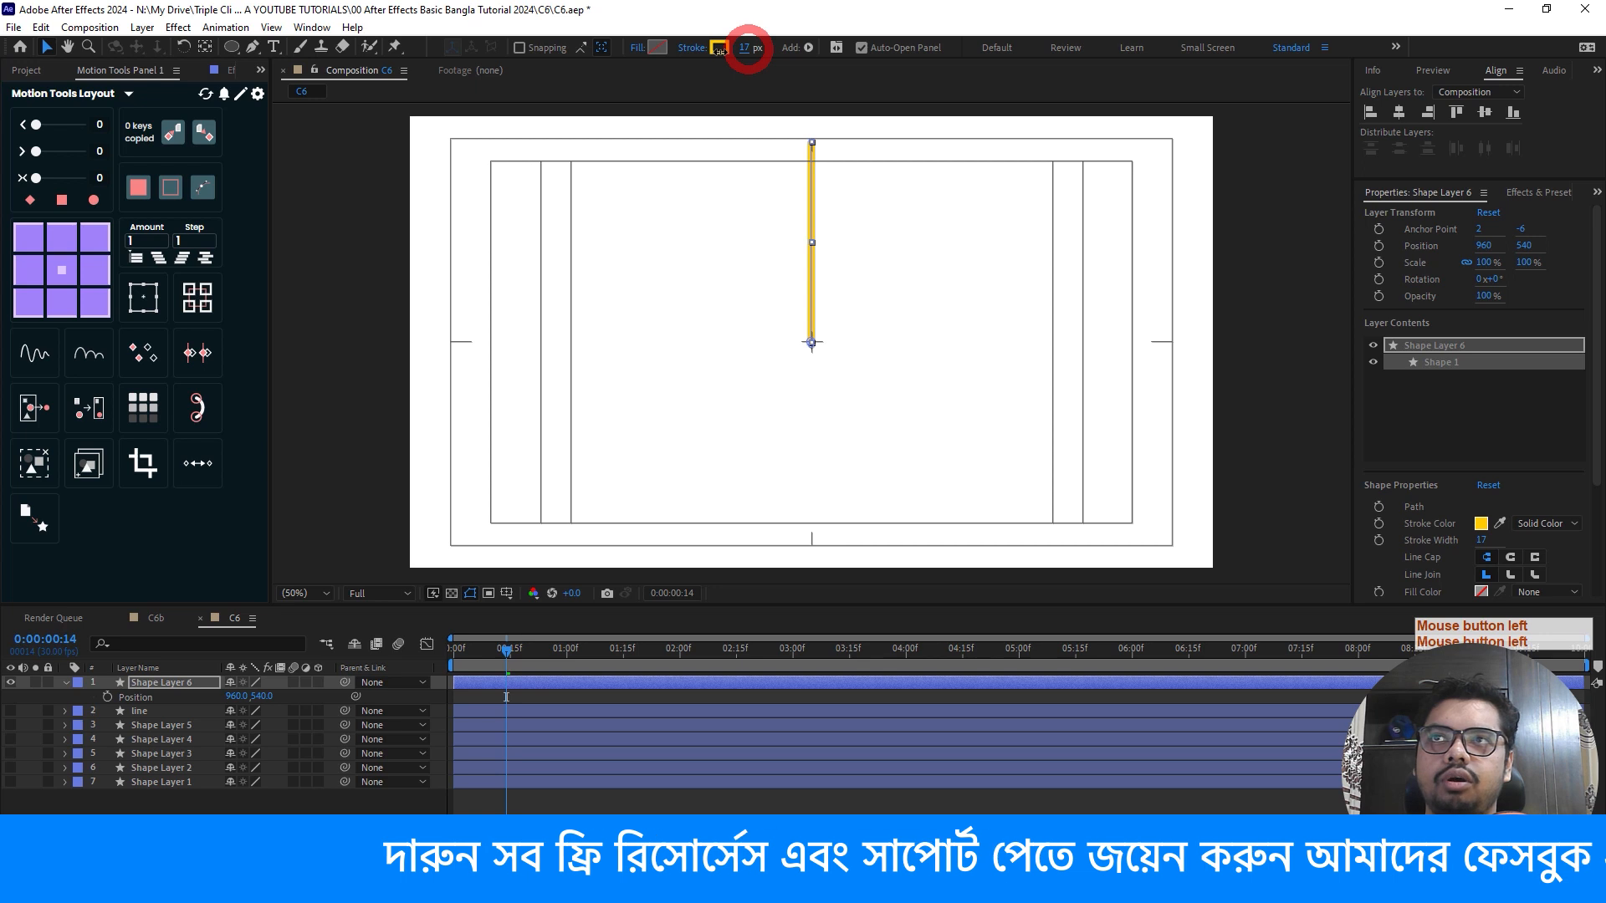
pyautogui.click(192, 702)
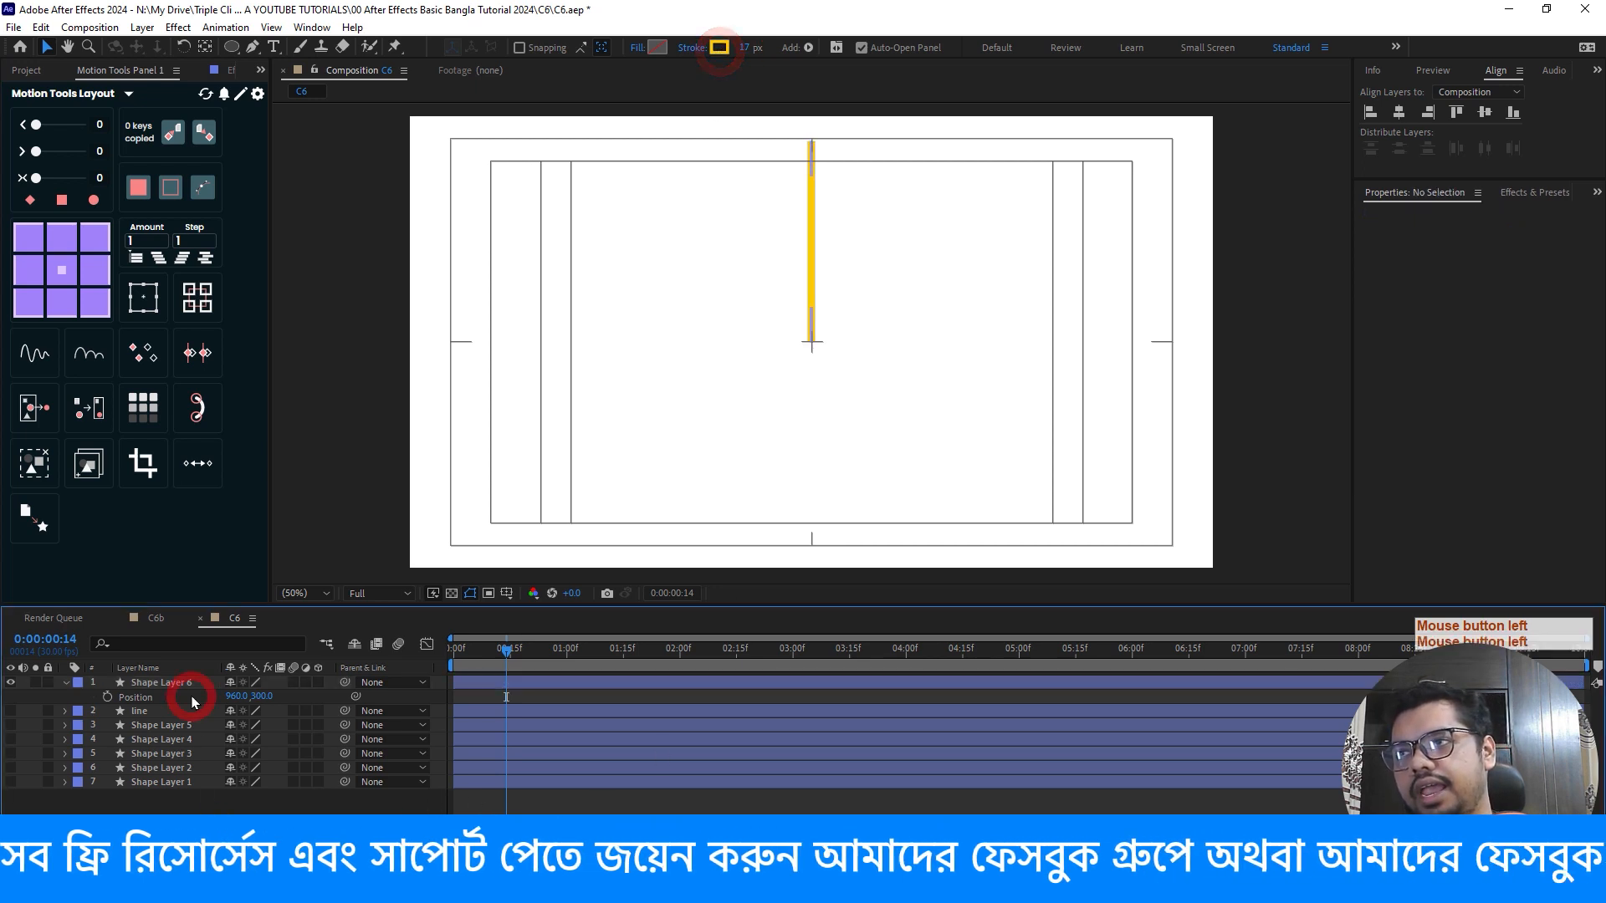
# - Add Trim Paths to the vertical line's shape layer and expand its properties
pyautogui.click(66, 682)
pyautogui.click(65, 682)
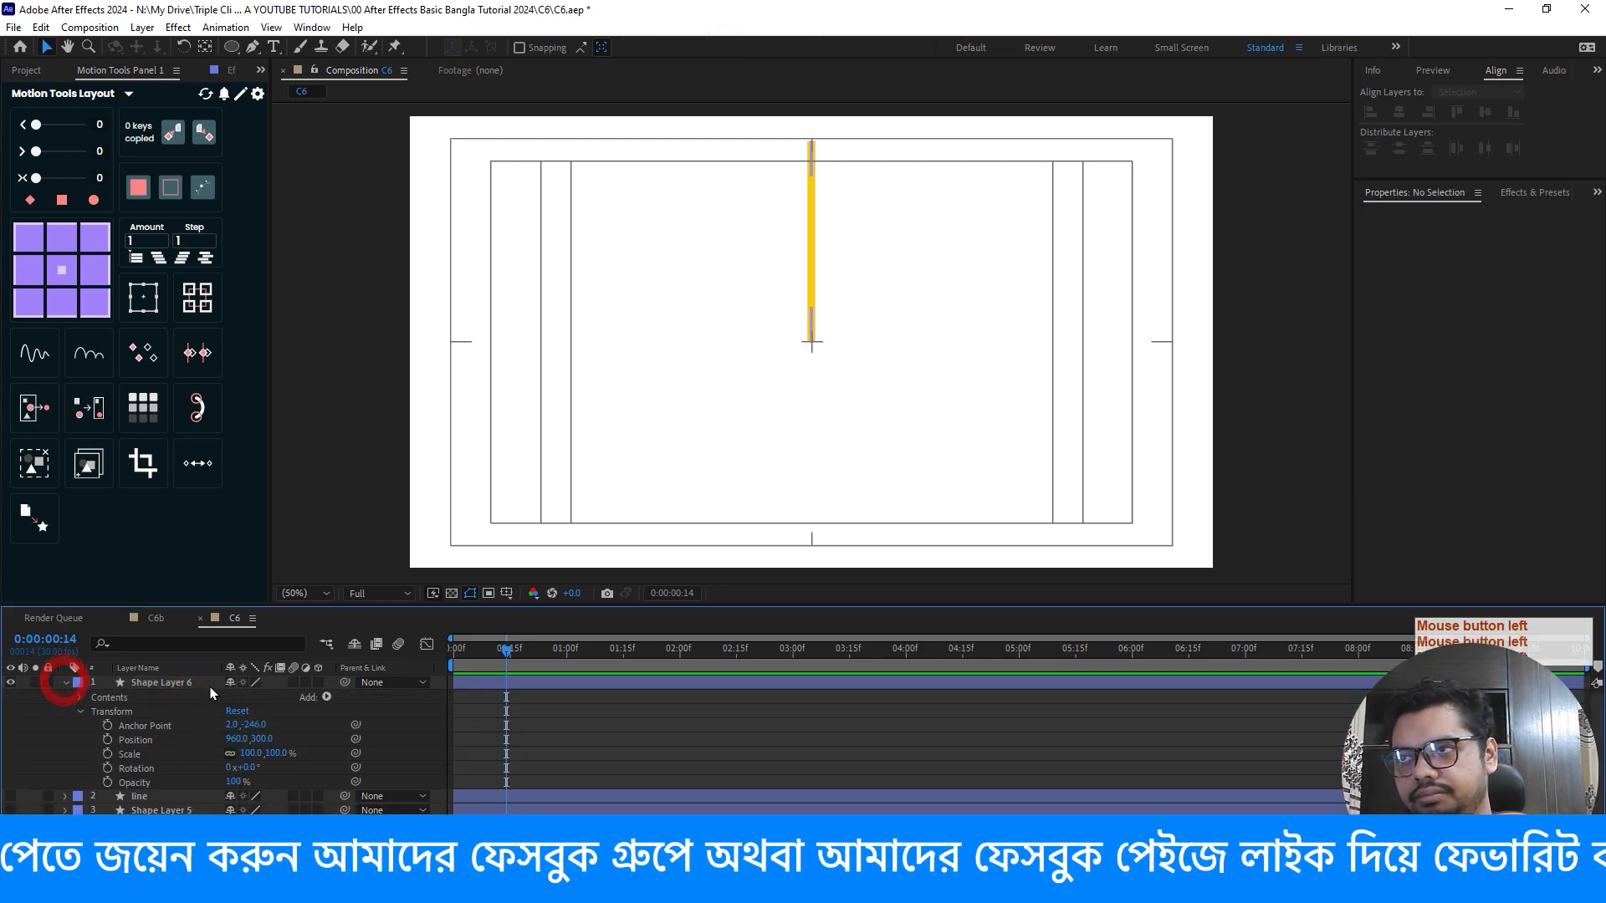
pyautogui.click(326, 697)
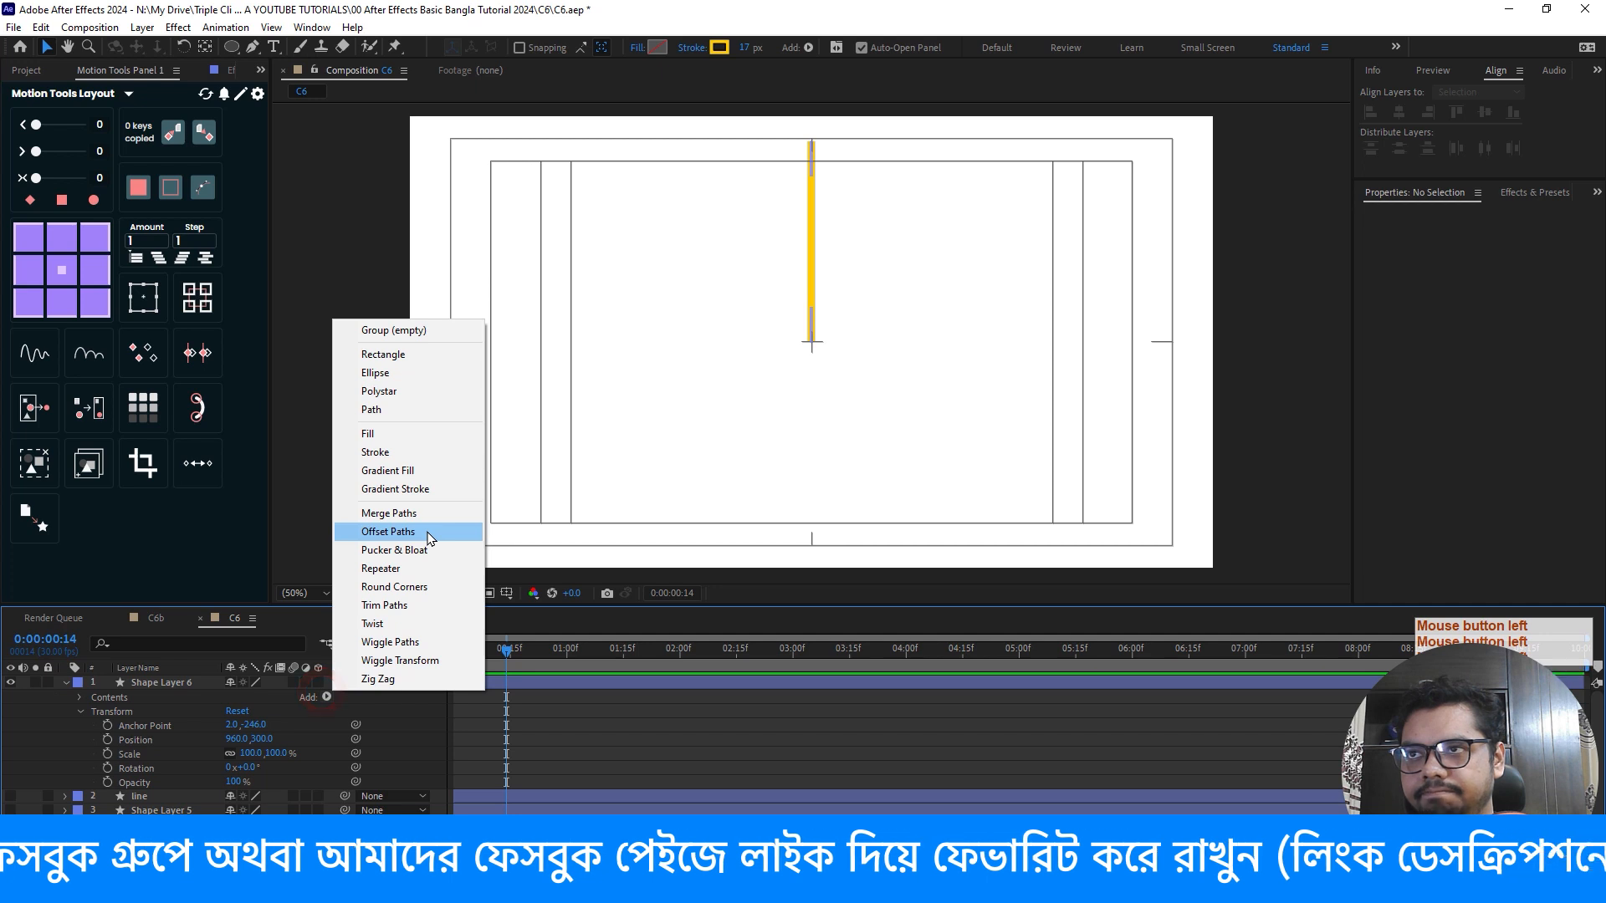
pyautogui.click(385, 605)
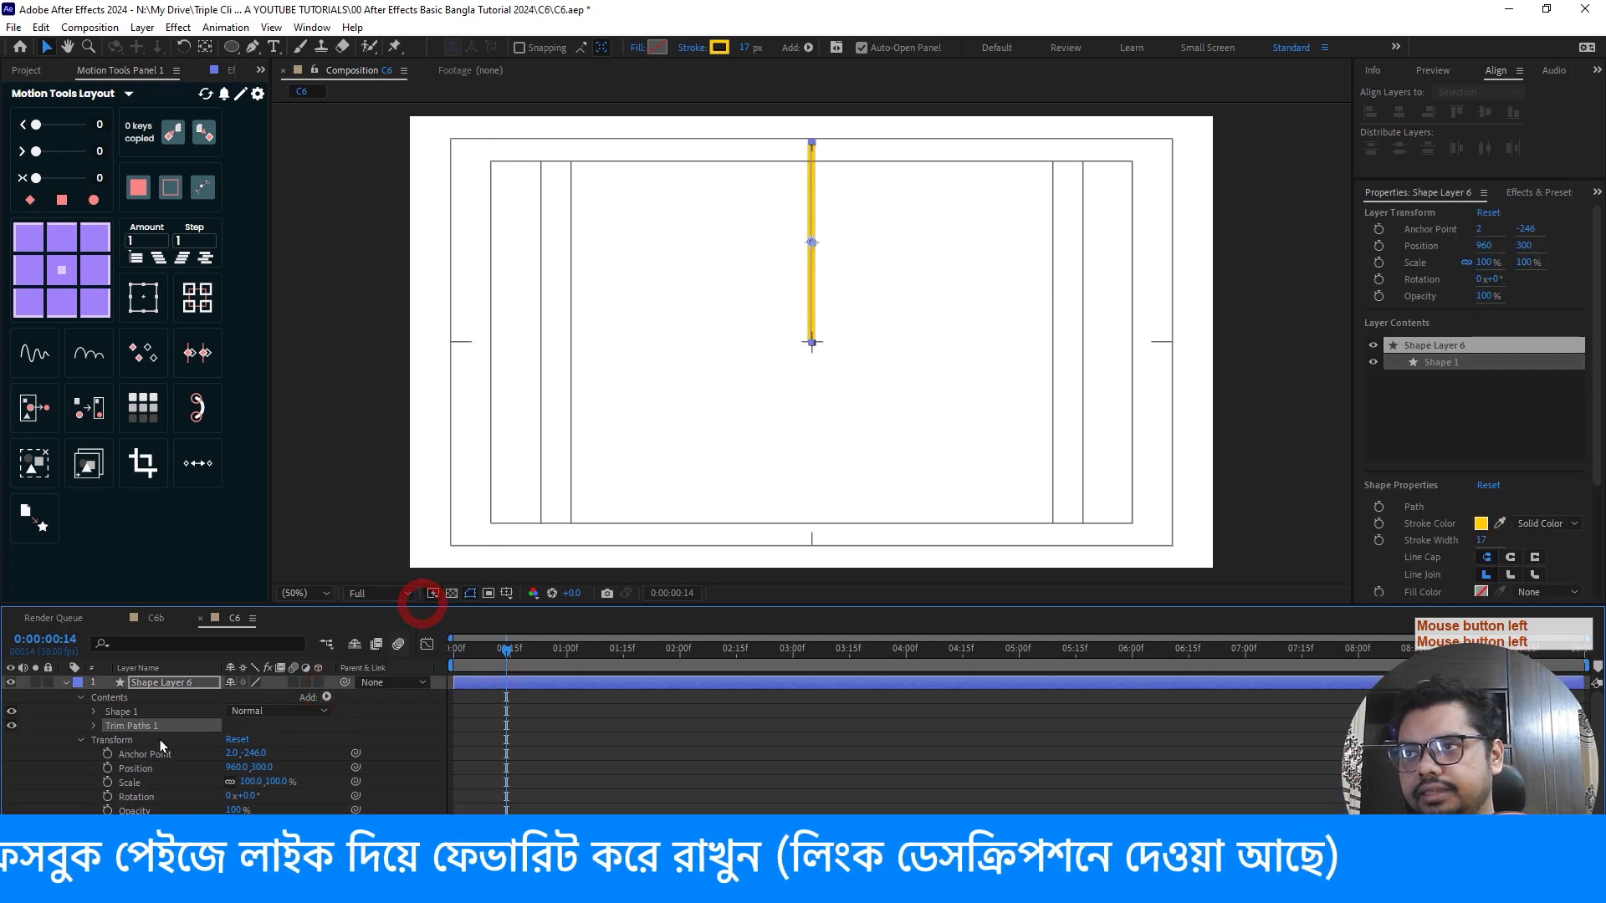
pyautogui.click(95, 726)
# - Animate the Trim Paths End from 0% at the first frame to 100% at frame 10, and preview it
pyautogui.moveTo(473, 653); pyautogui.dragTo(347, 666)
pyautogui.moveTo(235, 754); pyautogui.dragTo(165, 768)
pyautogui.click(74, 776)
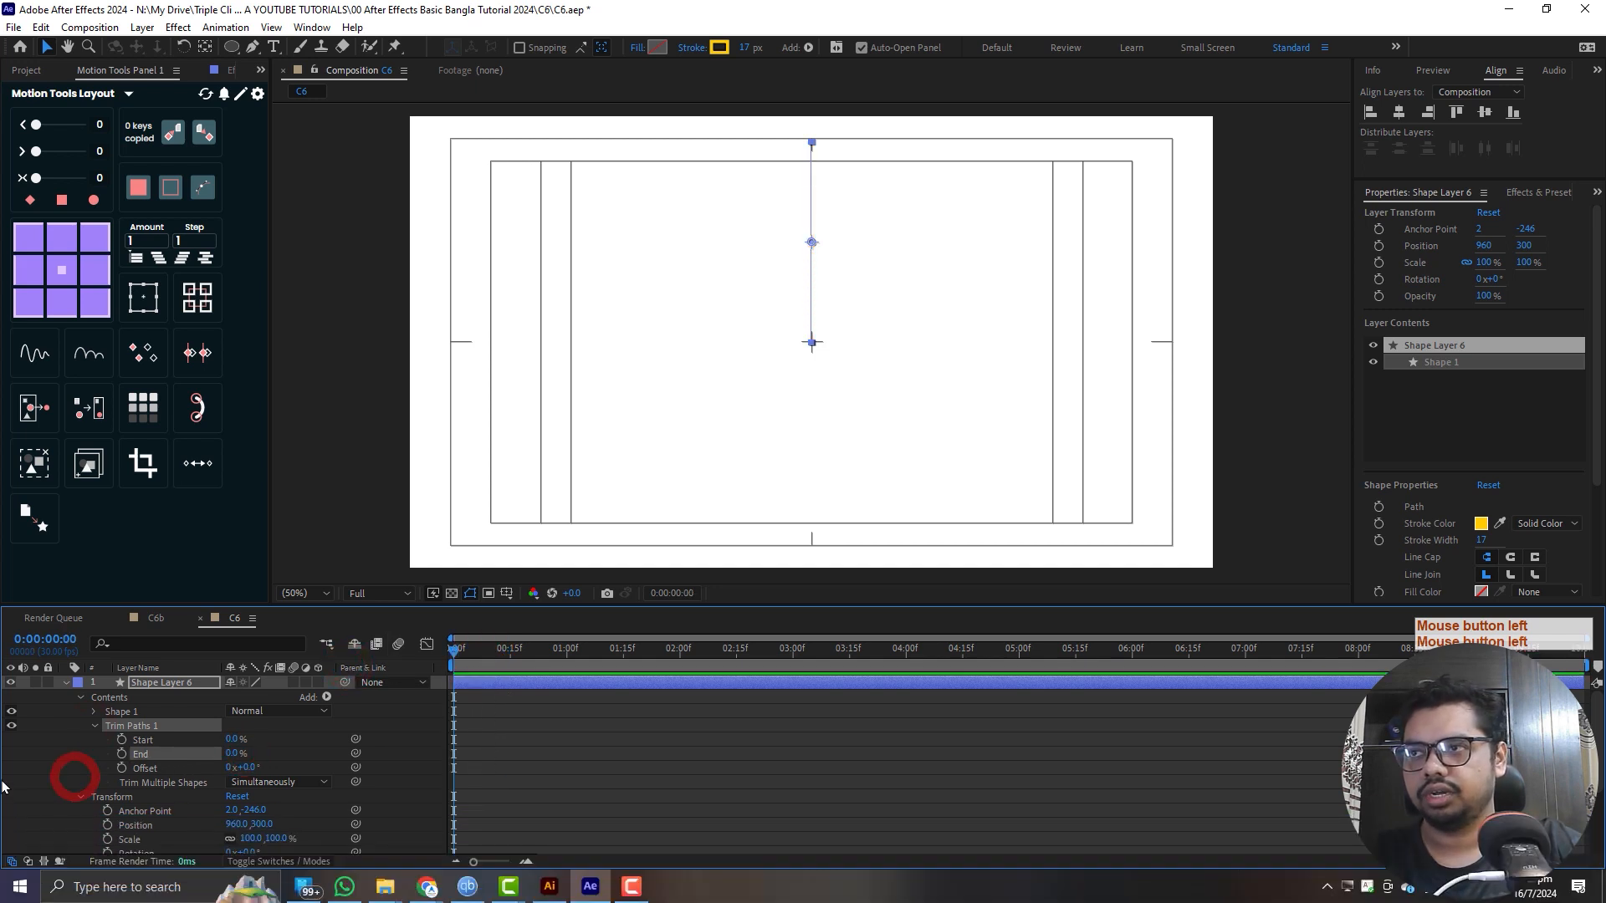
pyautogui.click(121, 755)
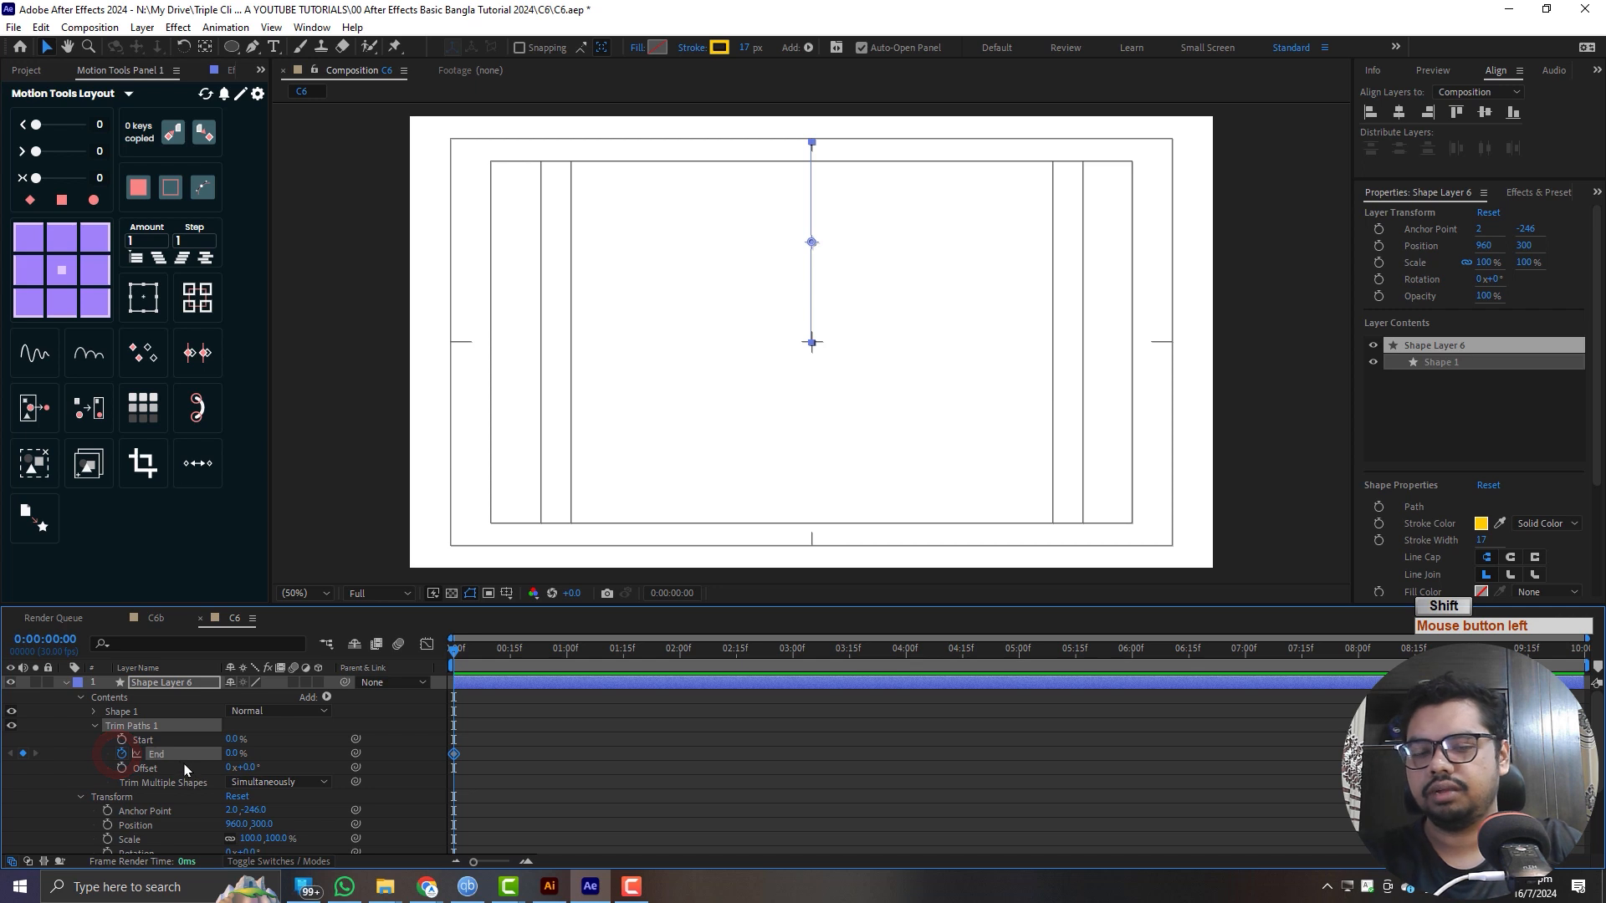
pyautogui.hotkey('shift', 'pagedown')
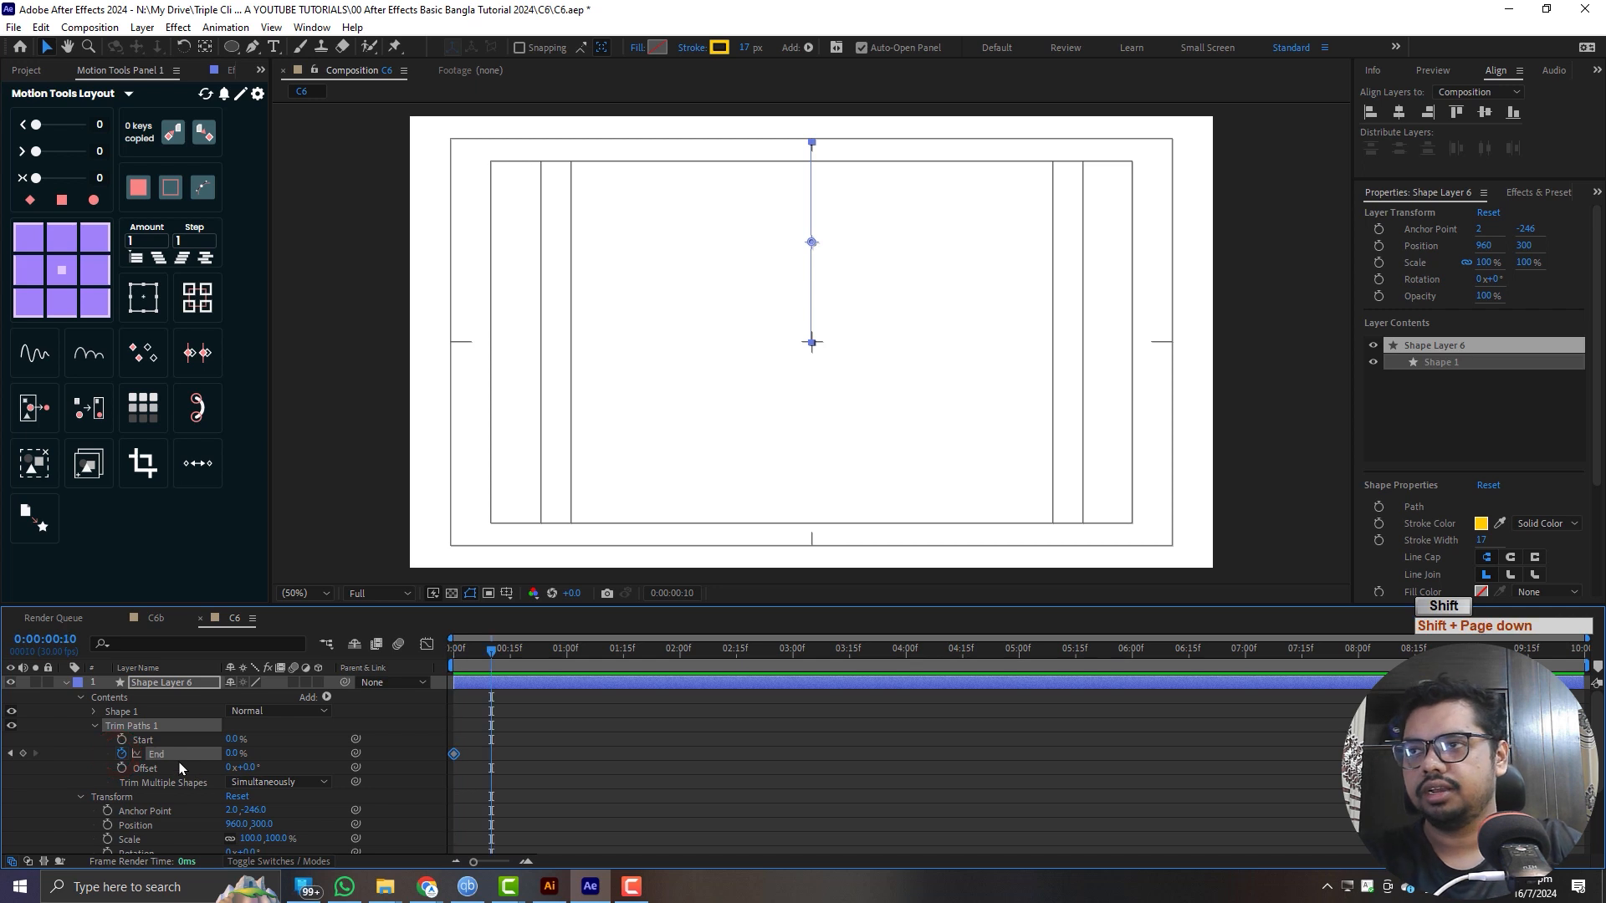
pyautogui.moveTo(231, 754); pyautogui.dragTo(474, 711)
pyautogui.moveTo(490, 652); pyautogui.dragTo(361, 668)
pyautogui.press('space')
pyautogui.moveTo(516, 659); pyautogui.dragTo(392, 670)
# - Copy the Trim Paths End keyframes onto the Start property at the first frame, and preview the animation
pyautogui.click(189, 754)
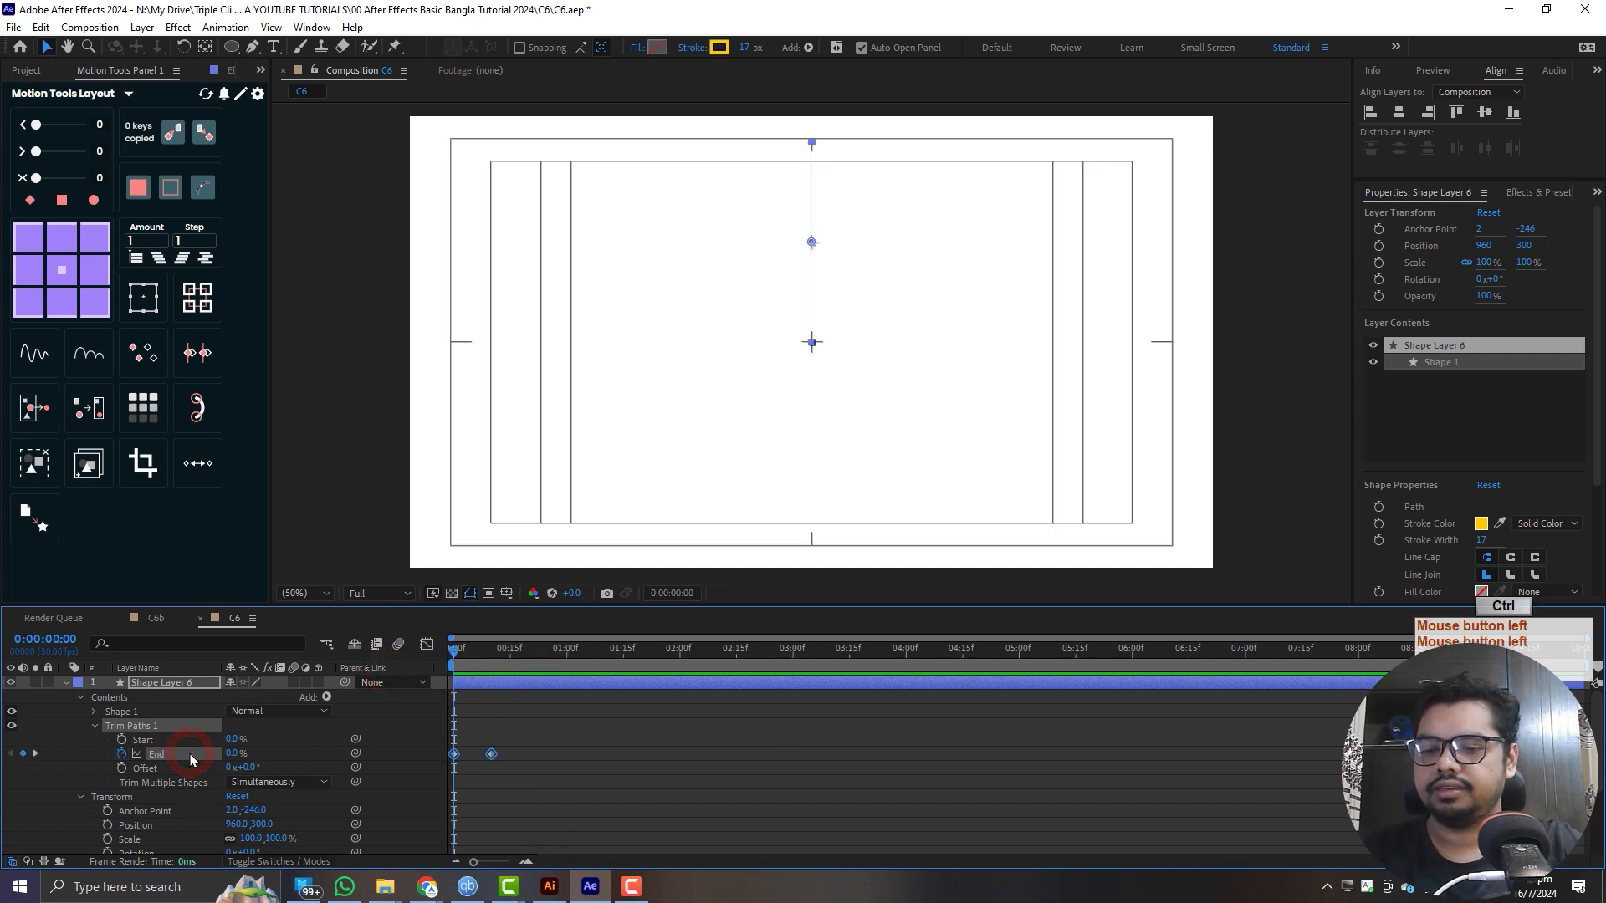
pyautogui.hotkey('ctrl', 'c')
pyautogui.click(186, 741)
pyautogui.hotkey('ctrl', 'v')
pyautogui.moveTo(458, 654); pyautogui.dragTo(379, 676)
pyautogui.click(717, 785)
pyautogui.press('space')
pyautogui.moveTo(519, 660); pyautogui.dragTo(469, 665)
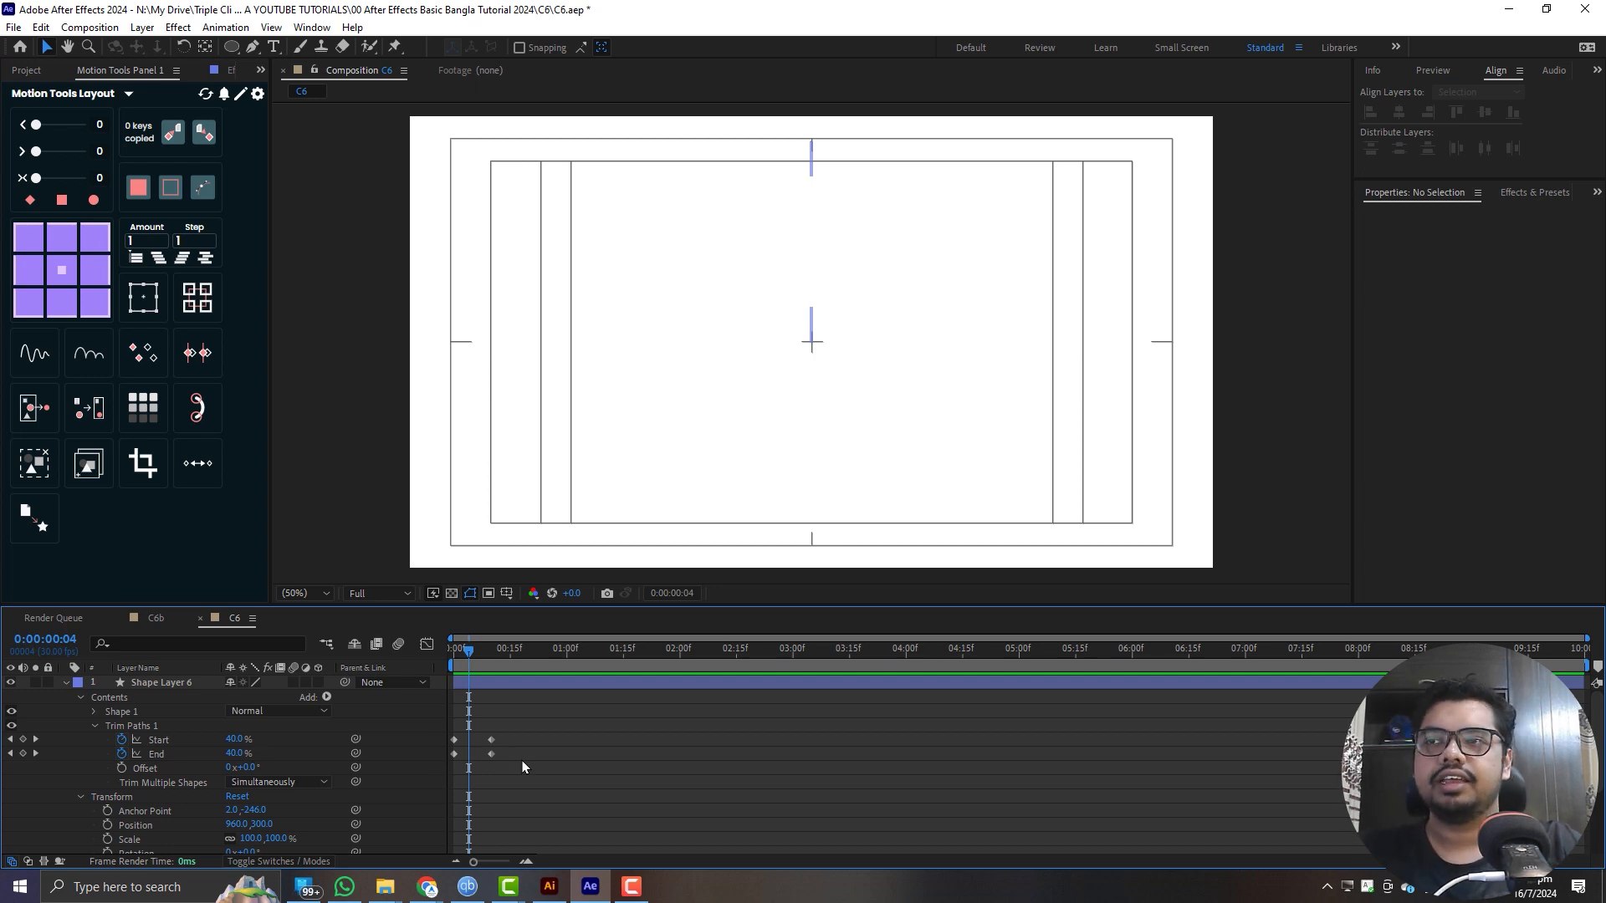
# - Shift both Trim Paths Start keyframes about 5 frames later than the End keyframes, and play back the animation
pyautogui.moveTo(520, 734)
pyautogui.mouseDown()
pyautogui.moveTo(453, 743)
pyautogui.moveTo(472, 743)
pyautogui.mouseUp()
pyautogui.click(525, 575)
pyautogui.moveTo(476, 653); pyautogui.dragTo(322, 678)
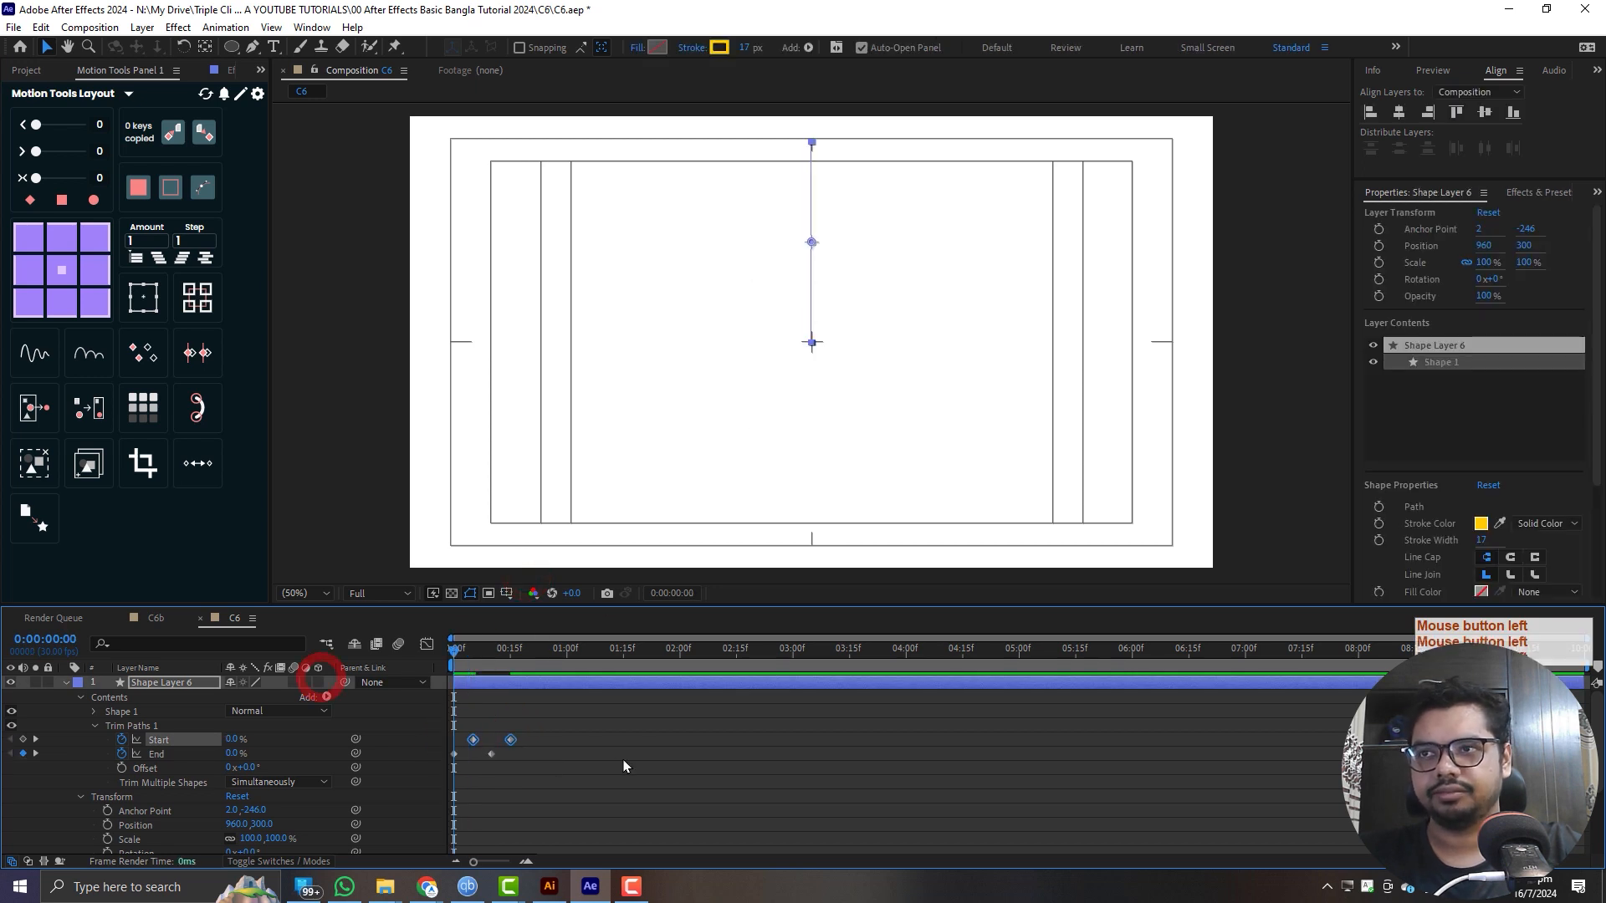
pyautogui.click(683, 775)
pyautogui.press('space')
pyautogui.moveTo(508, 652); pyautogui.dragTo(210, 654)
pyautogui.press('space')
pyautogui.press('space')
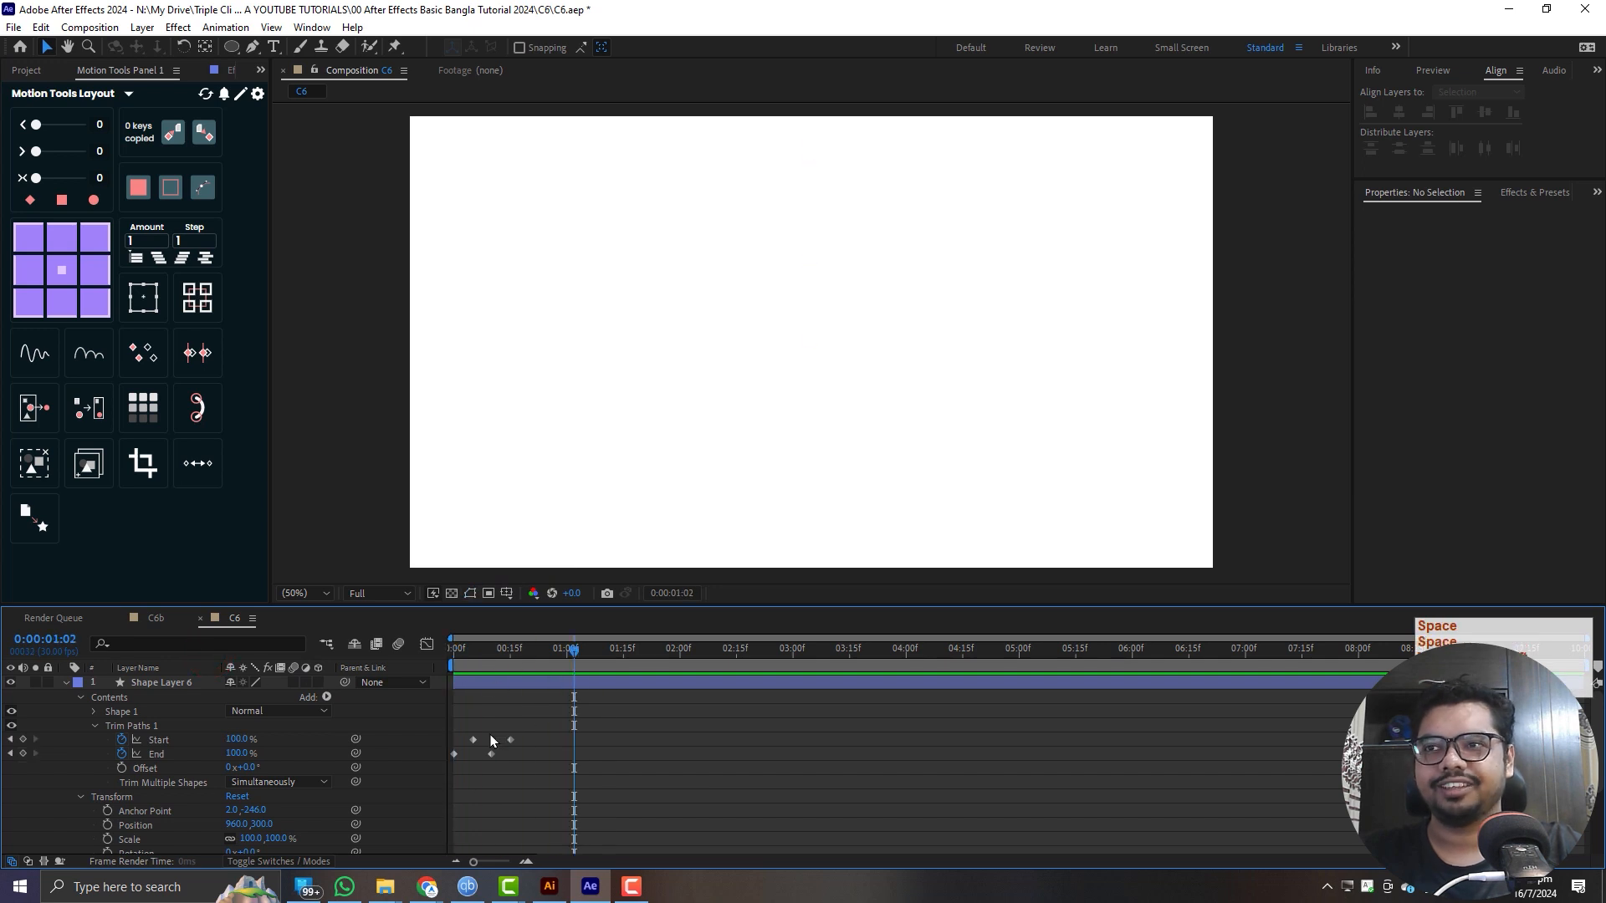
# - Slow the line animation by moving the last Start and End keyframes about 12 frames later, and preview it
pyautogui.click(579, 721)
pyautogui.moveTo(567, 730); pyautogui.dragTo(541, 758)
pyautogui.moveTo(534, 667); pyautogui.dragTo(236, 652)
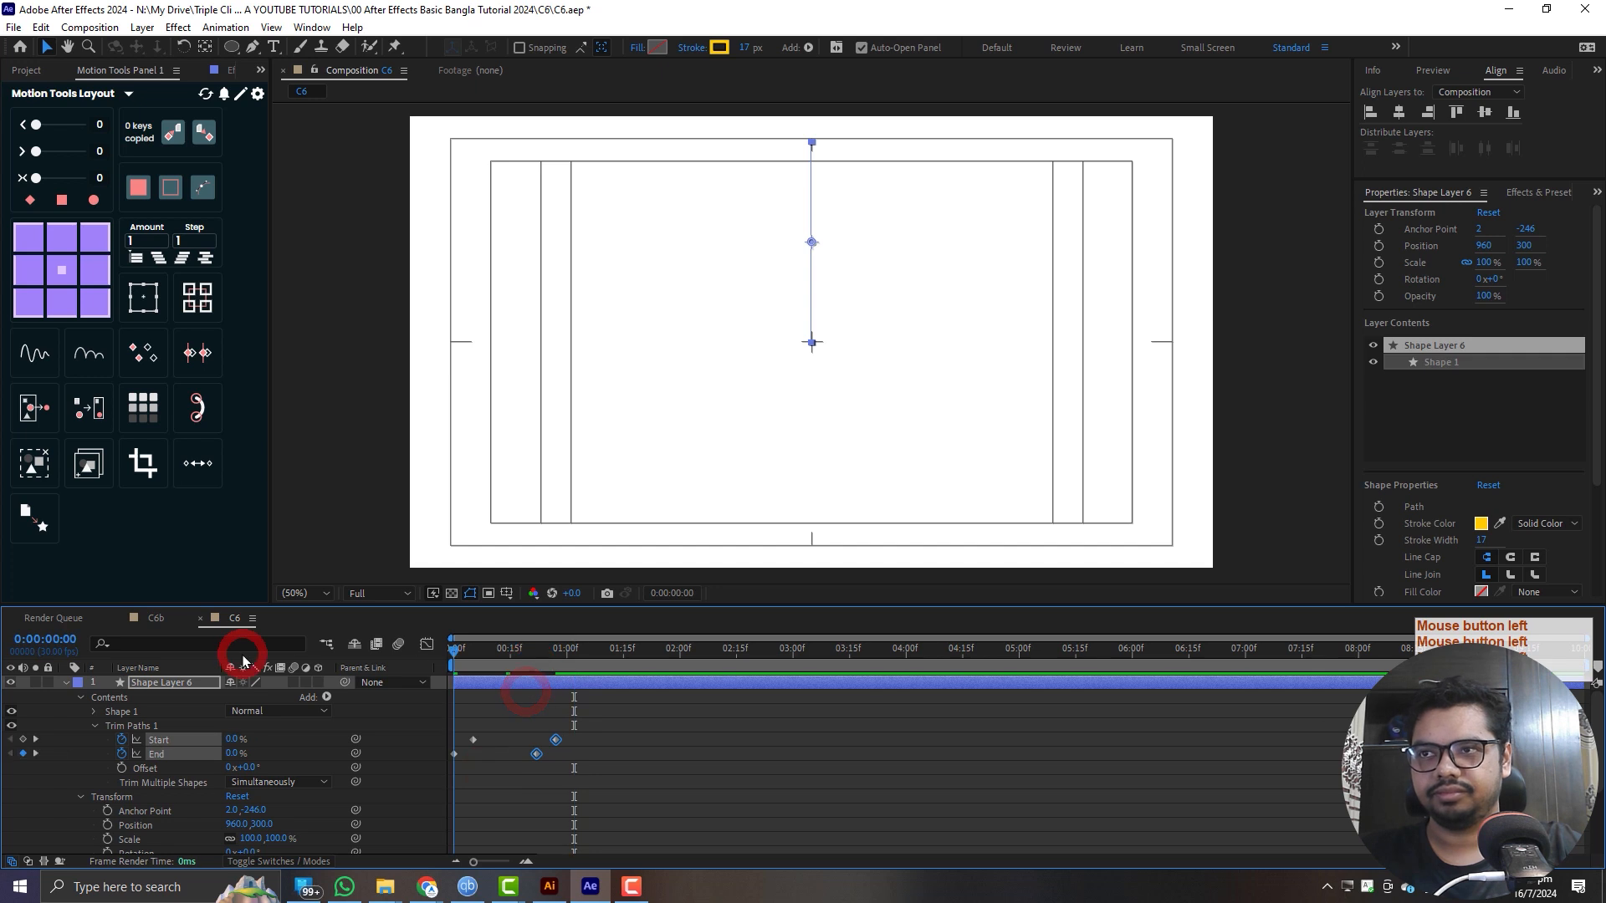
pyautogui.press('space')
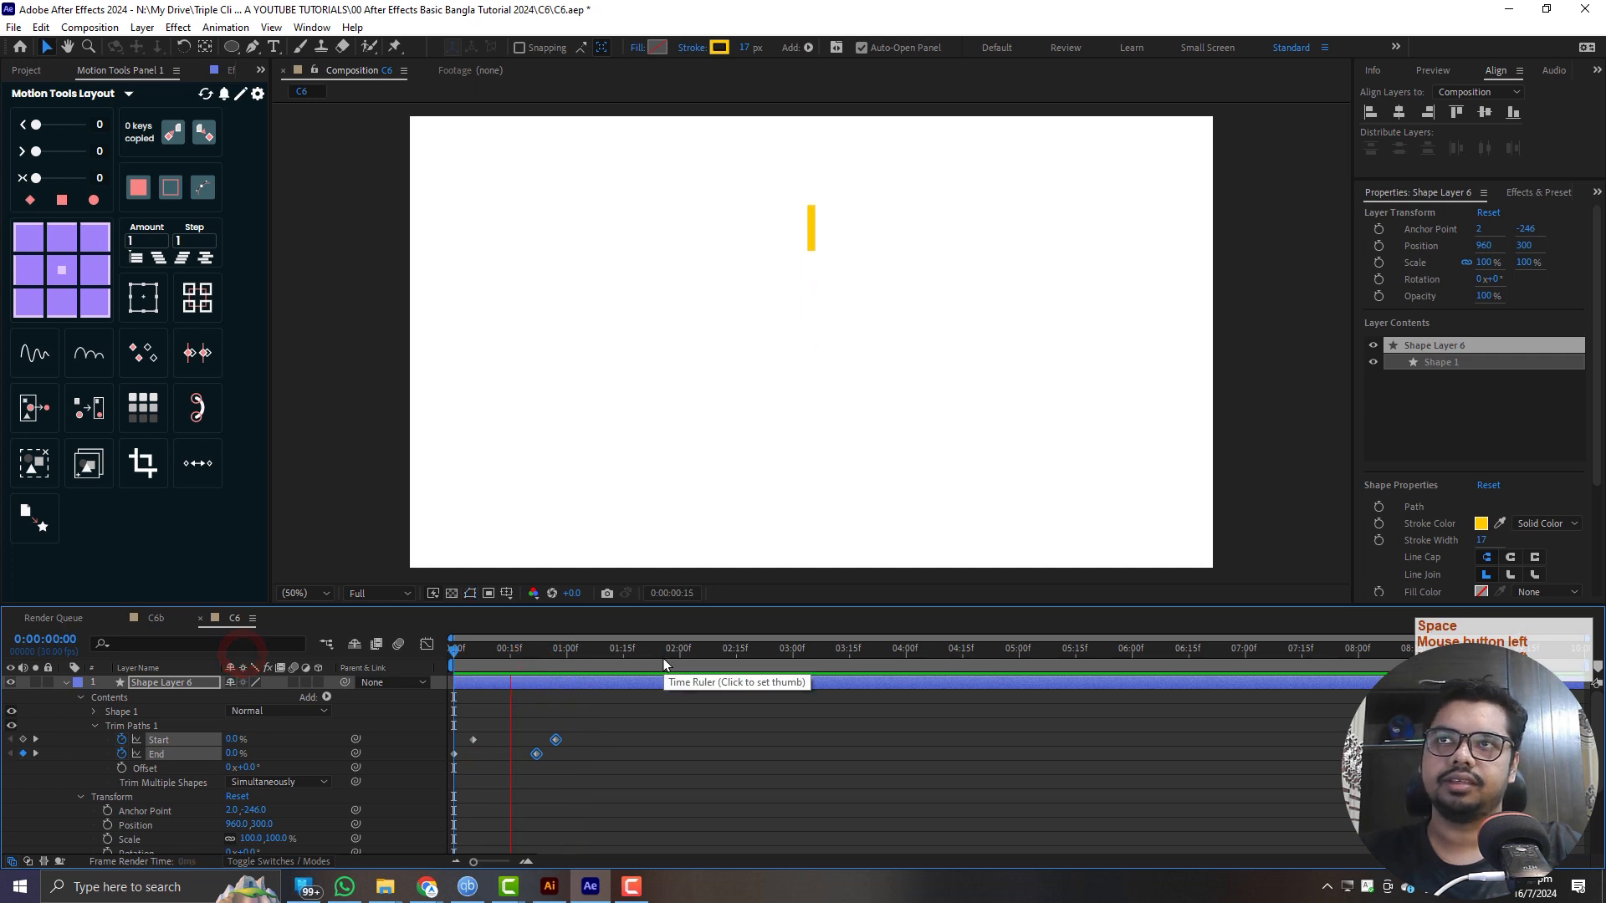
pyautogui.click(574, 657)
# - Ease all four Trim Paths keyframes in and out by 39 with Motion Tools
pyautogui.moveTo(638, 727); pyautogui.dragTo(384, 776)
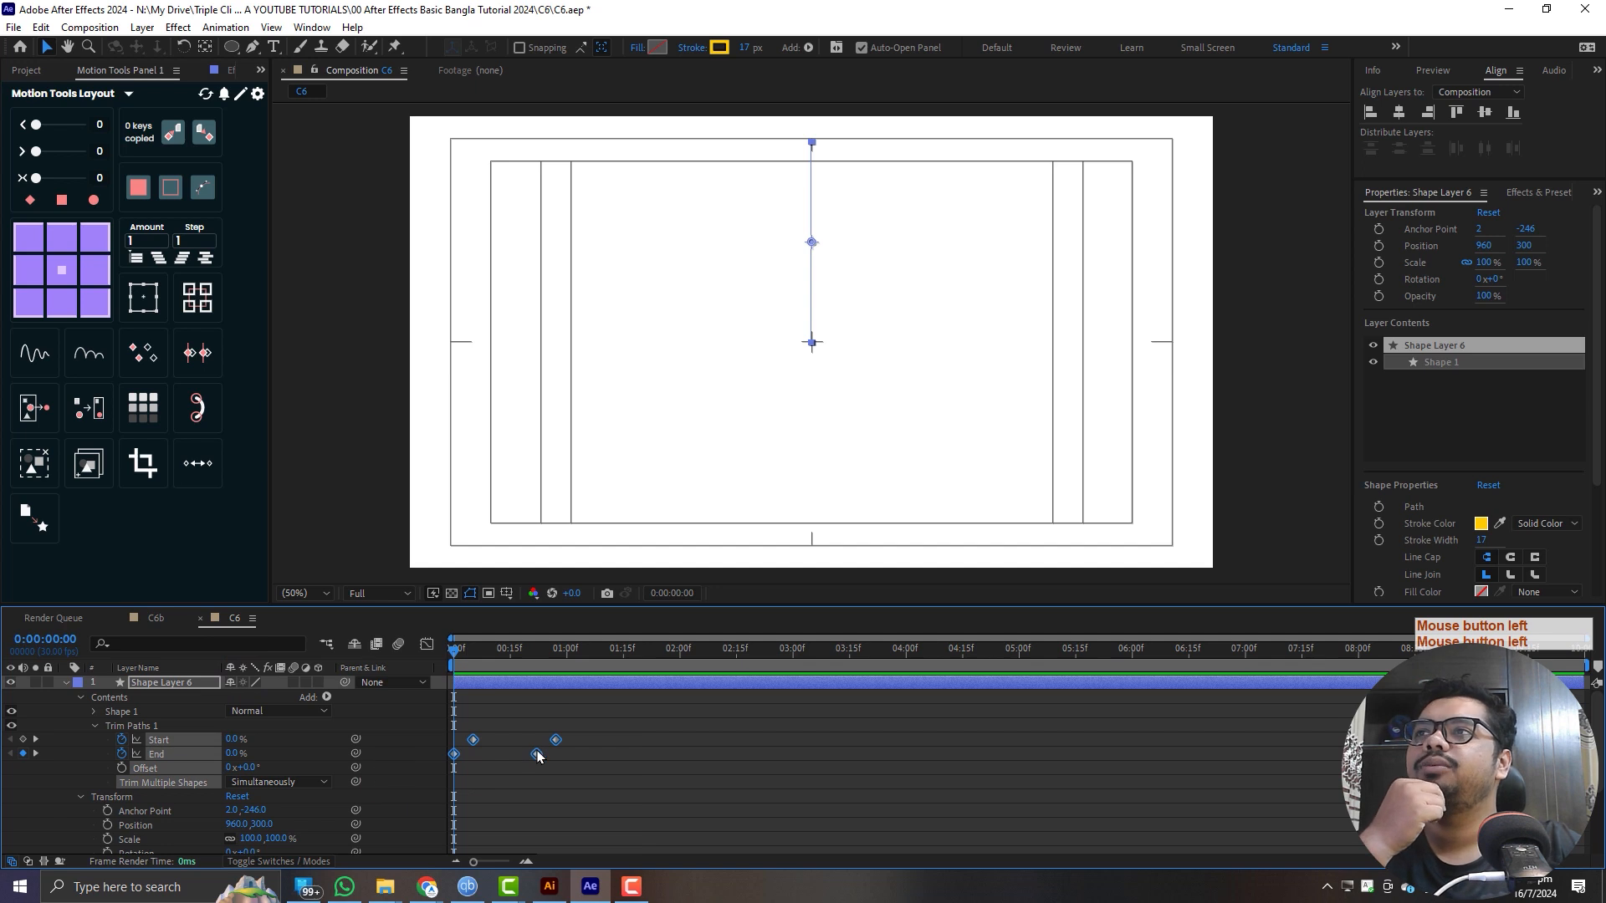
pyautogui.click(60, 179)
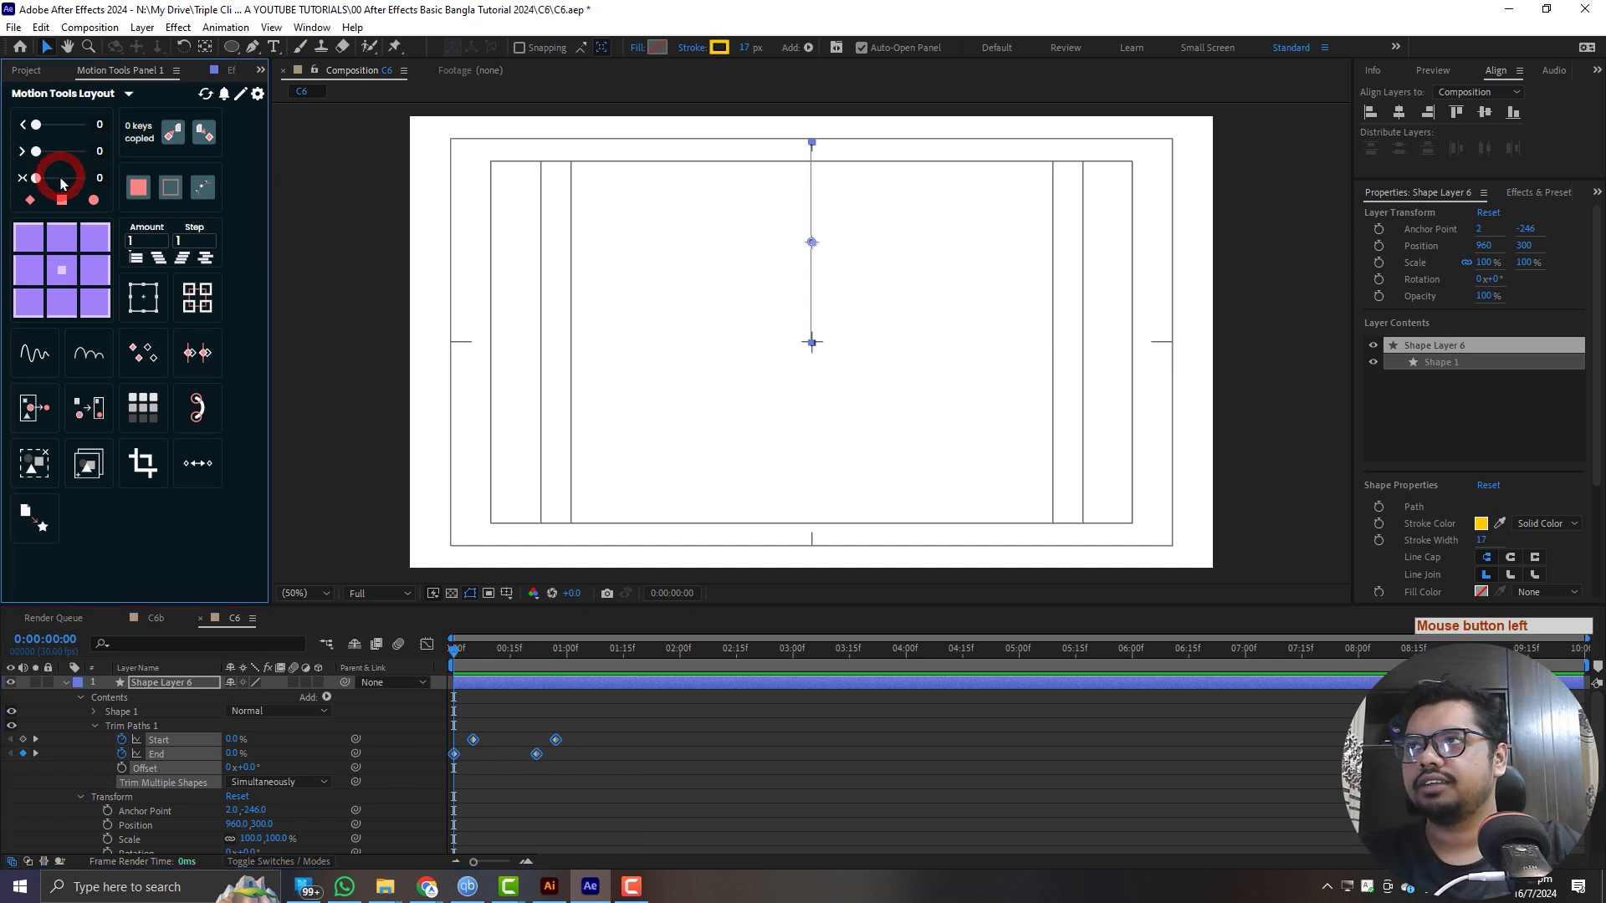
pyautogui.moveTo(35, 179); pyautogui.dragTo(53, 179)
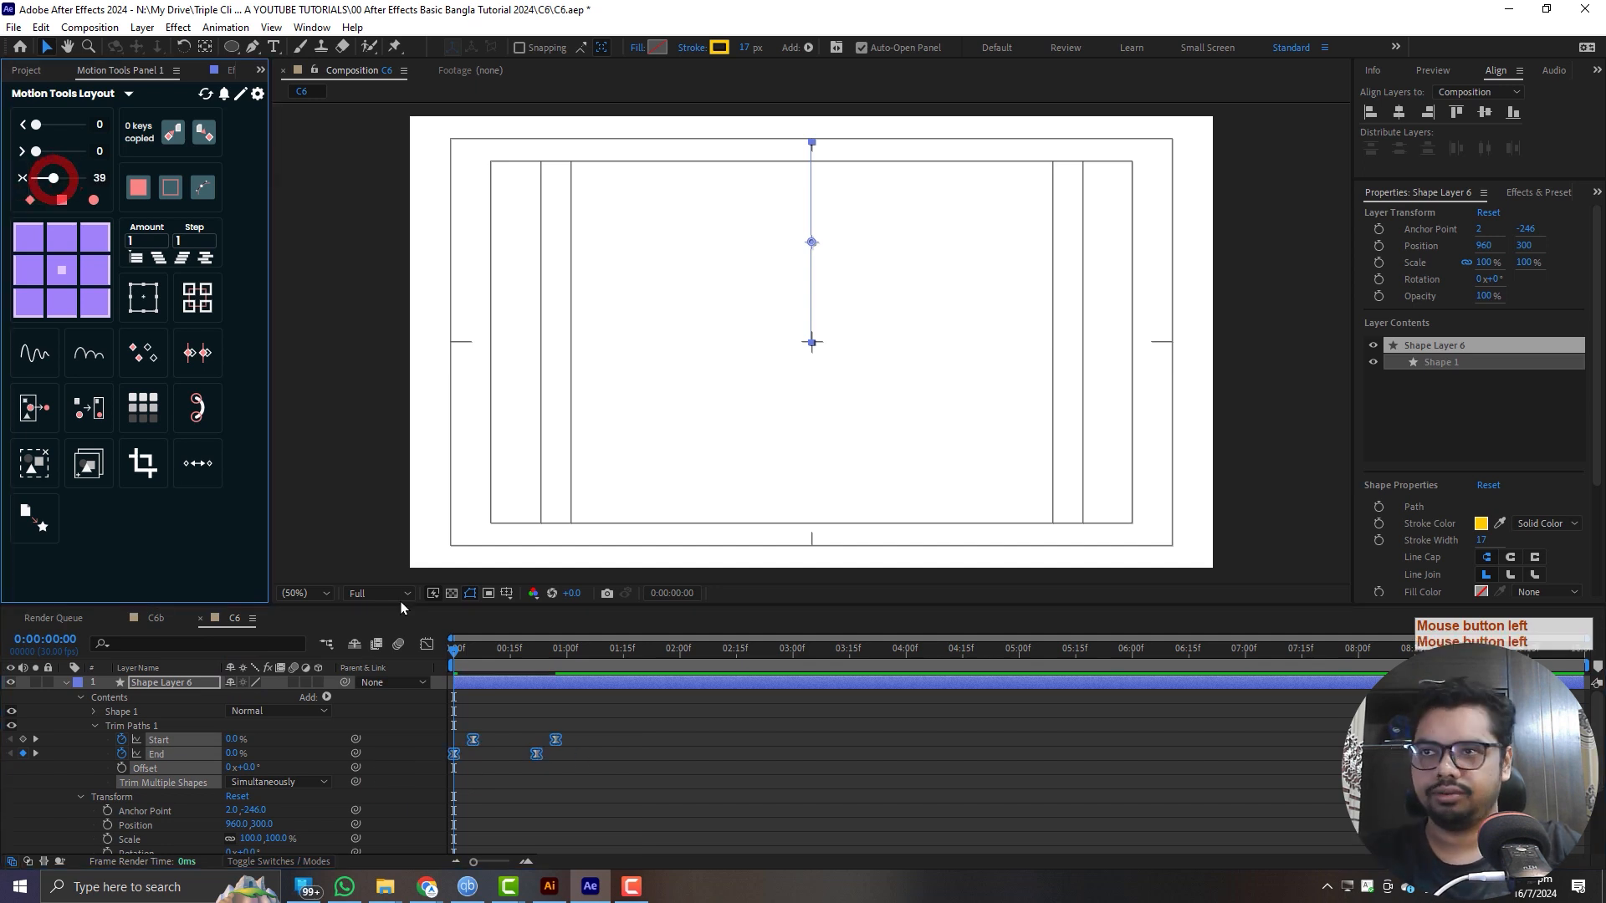
# - Play back the eased line animation from the first frame several times to check its motion
pyautogui.click(663, 754)
pyautogui.click(483, 654)
pyautogui.press('space')
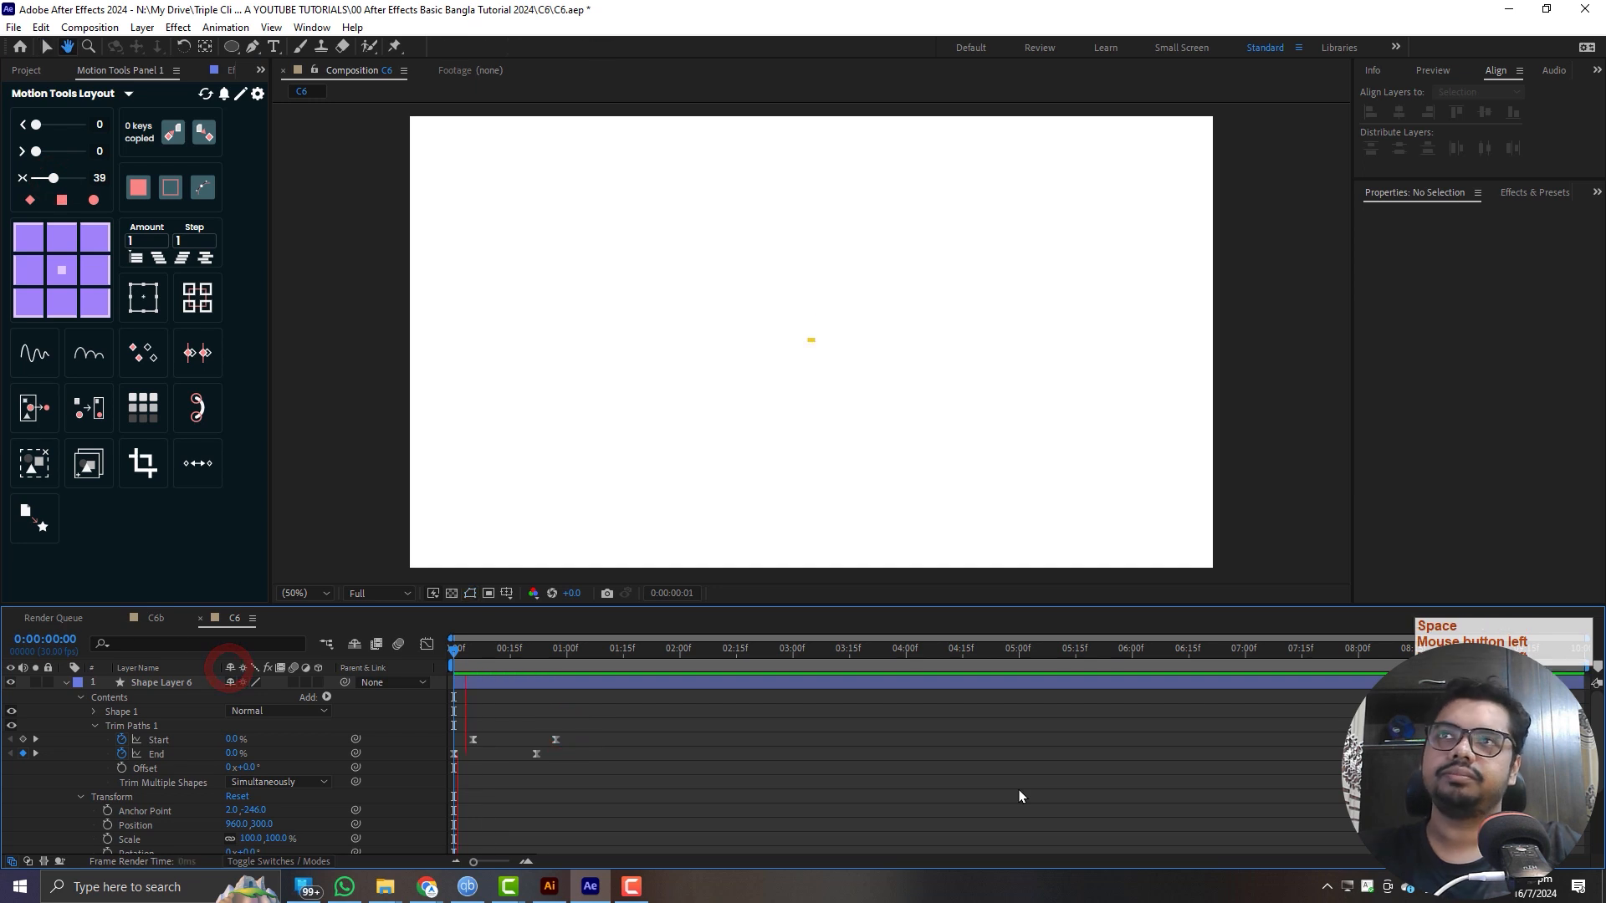
pyautogui.click(458, 651)
pyautogui.press('space')
pyautogui.click(217, 673)
pyautogui.press('space')
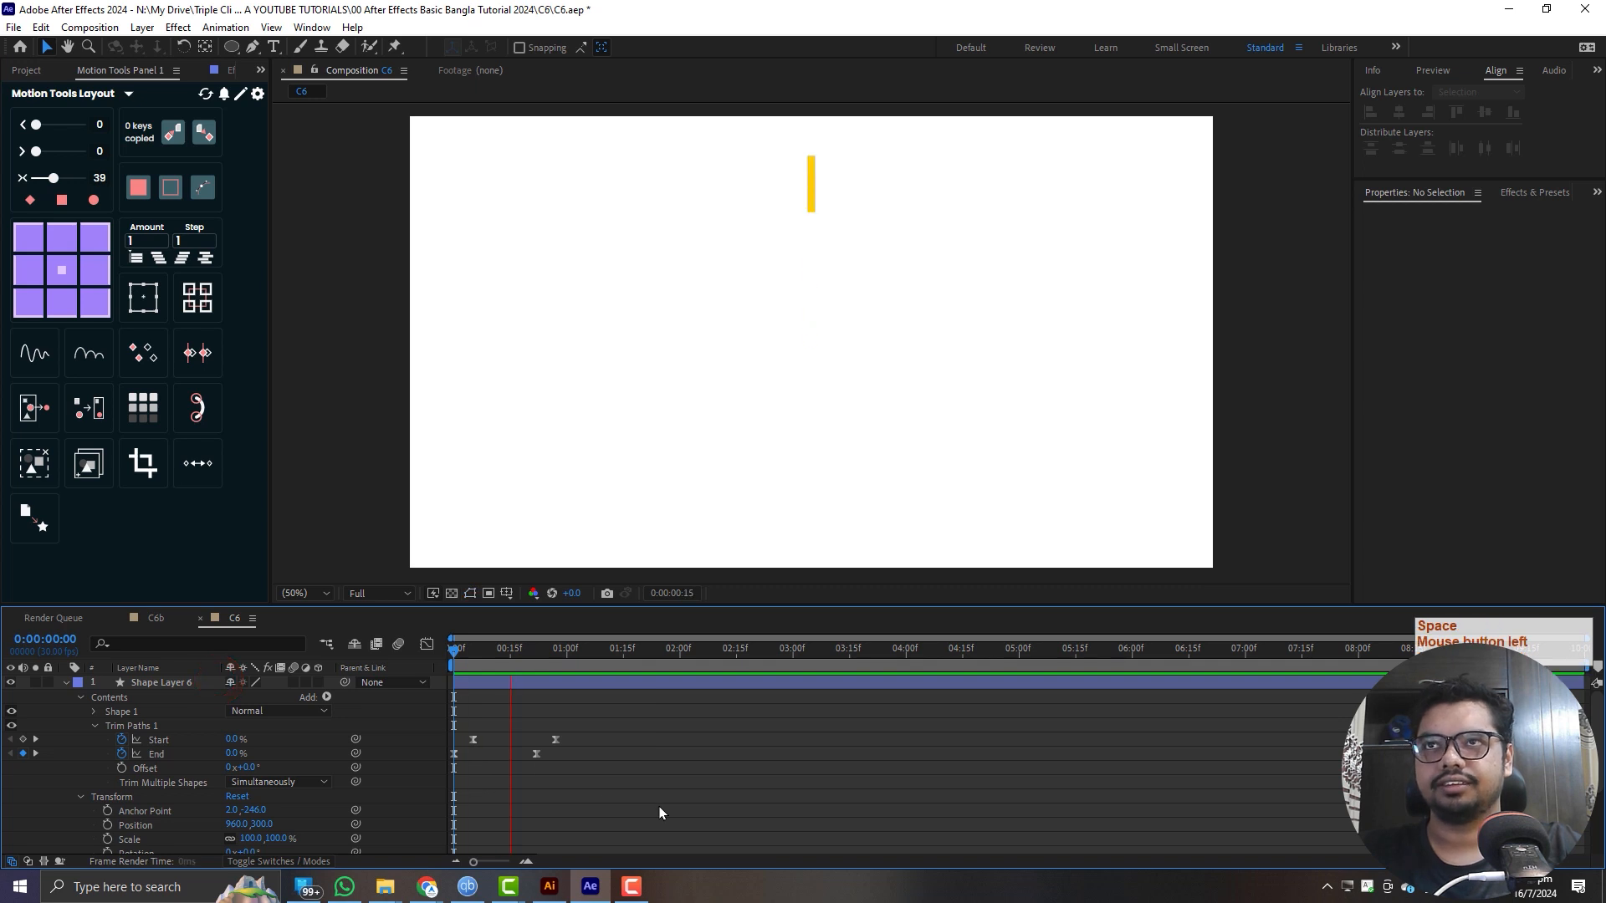
pyautogui.press('space')
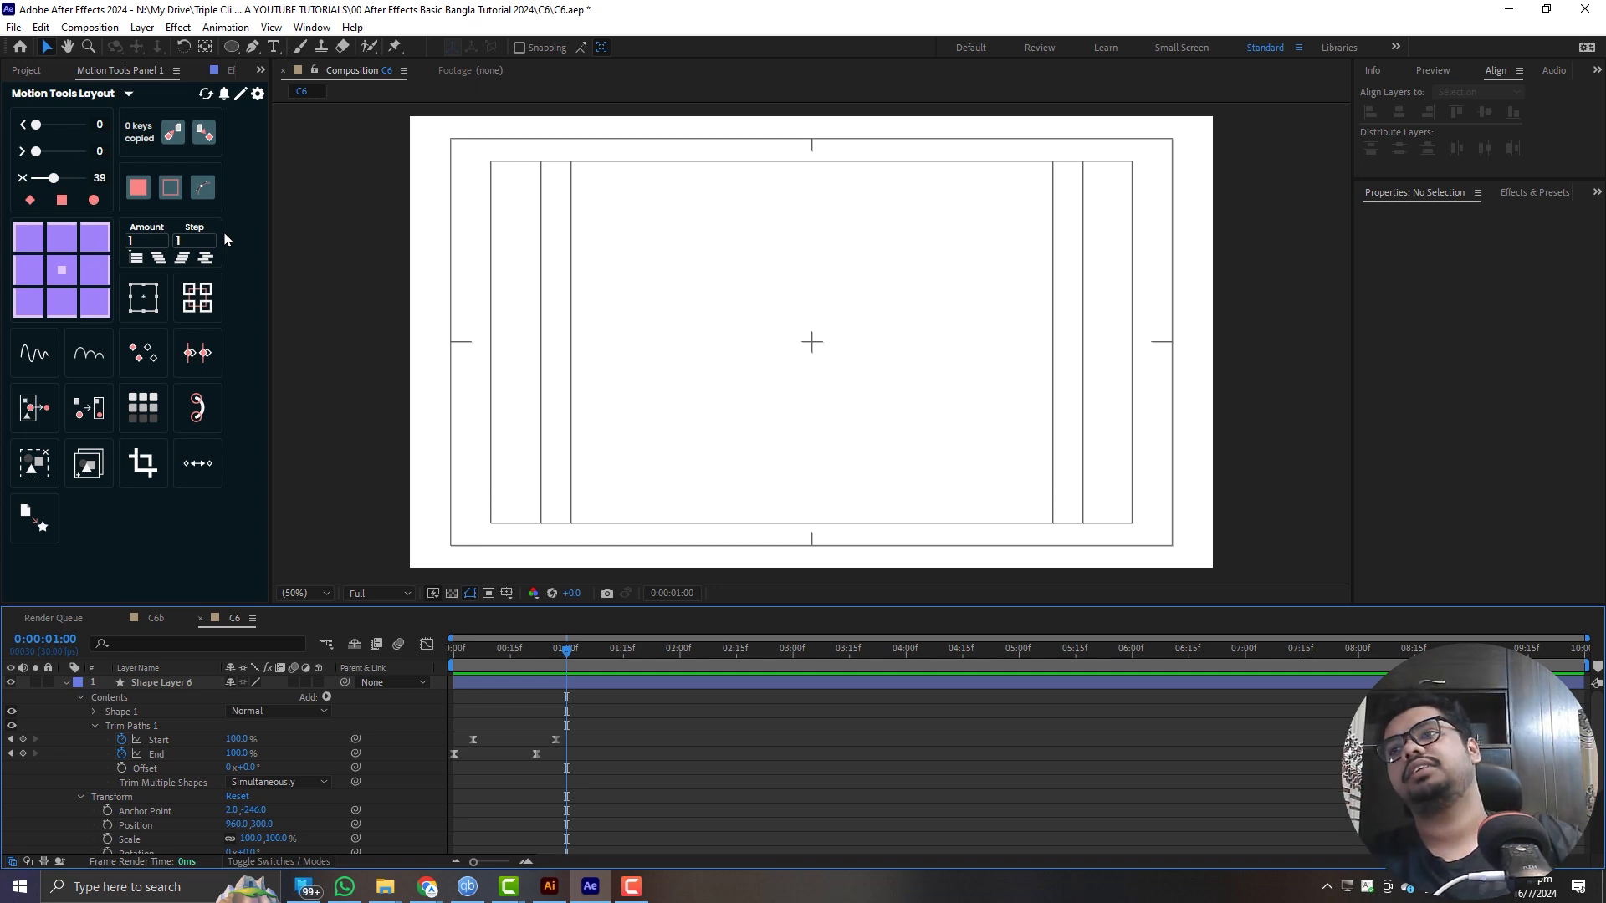
pyautogui.click(641, 733)
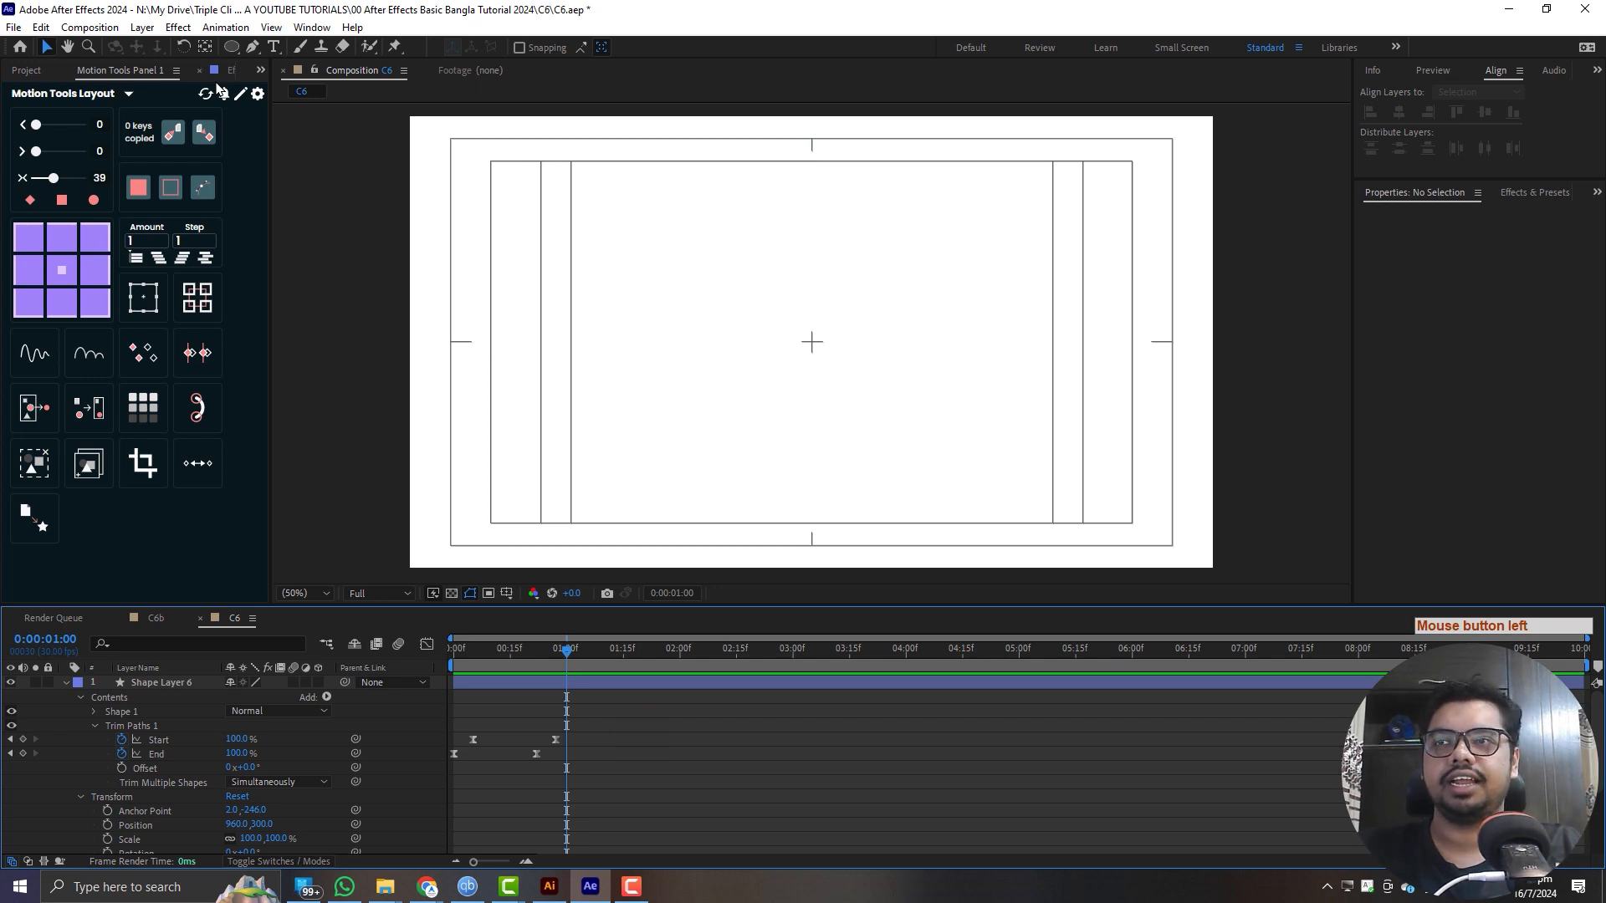
pyautogui.moveTo(531, 654); pyautogui.dragTo(301, 656)
pyautogui.press('space')
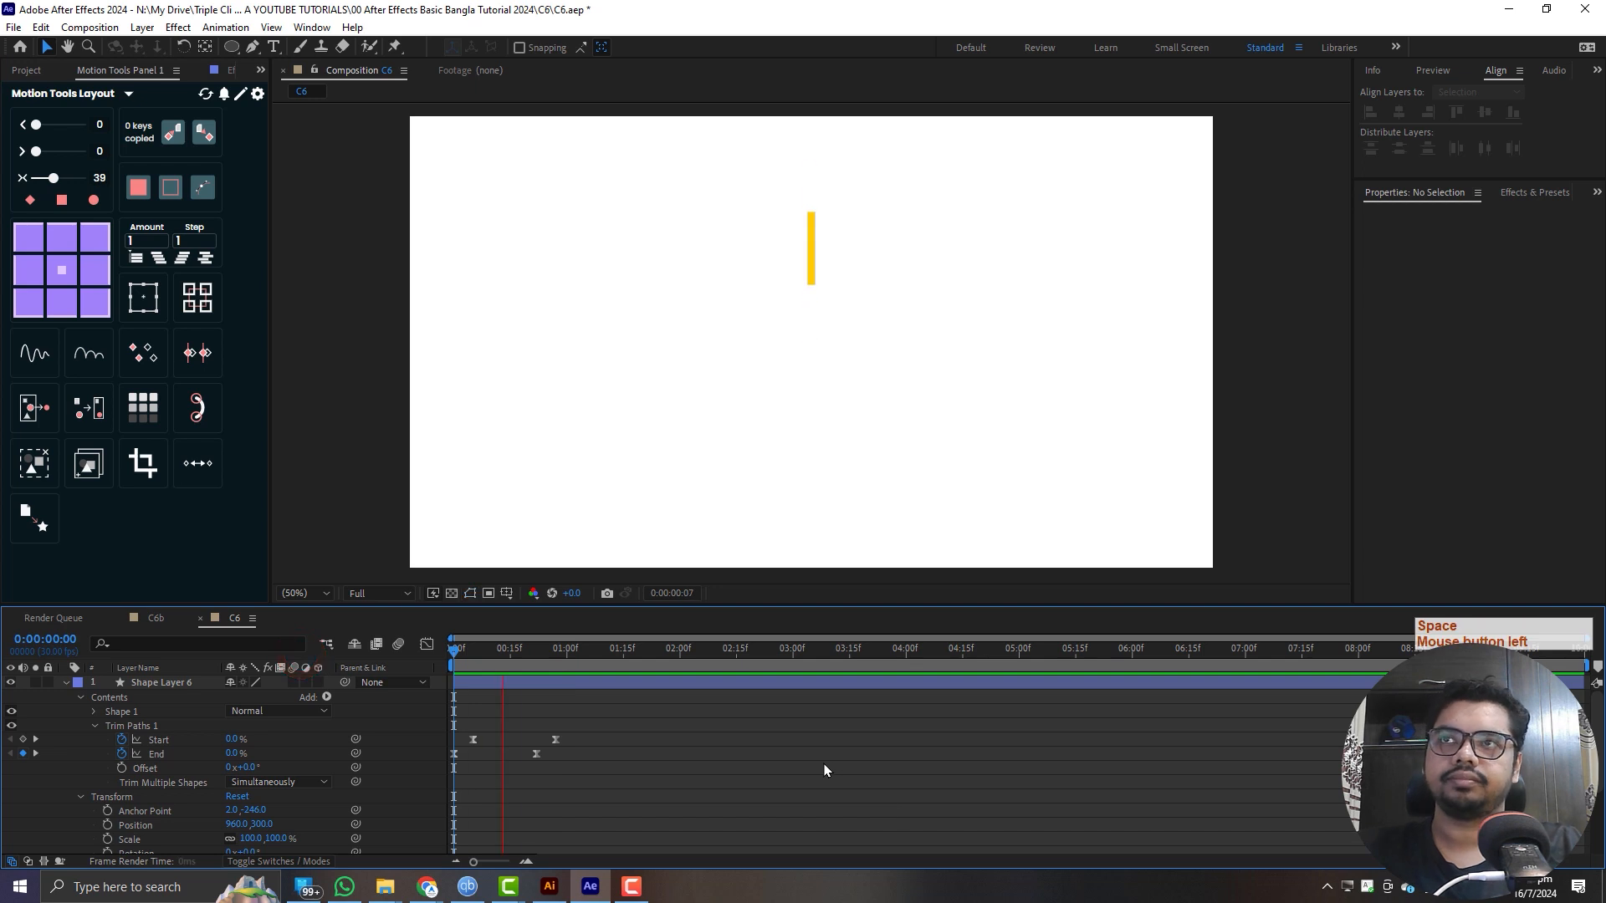
pyautogui.click(557, 652)
pyautogui.click(454, 653)
# - Change the line's stroke colour to red FF1010 and preview the animation from the start
pyautogui.moveTo(507, 657); pyautogui.dragTo(521, 662)
pyautogui.click(518, 681)
pyautogui.press('g')
pyautogui.click(718, 47)
pyautogui.click(314, 365)
pyautogui.moveTo(311, 279)
pyautogui.mouseDown()
pyautogui.moveTo(308, 263)
pyautogui.moveTo(268, 301)
pyautogui.moveTo(280, 296)
pyautogui.mouseUp()
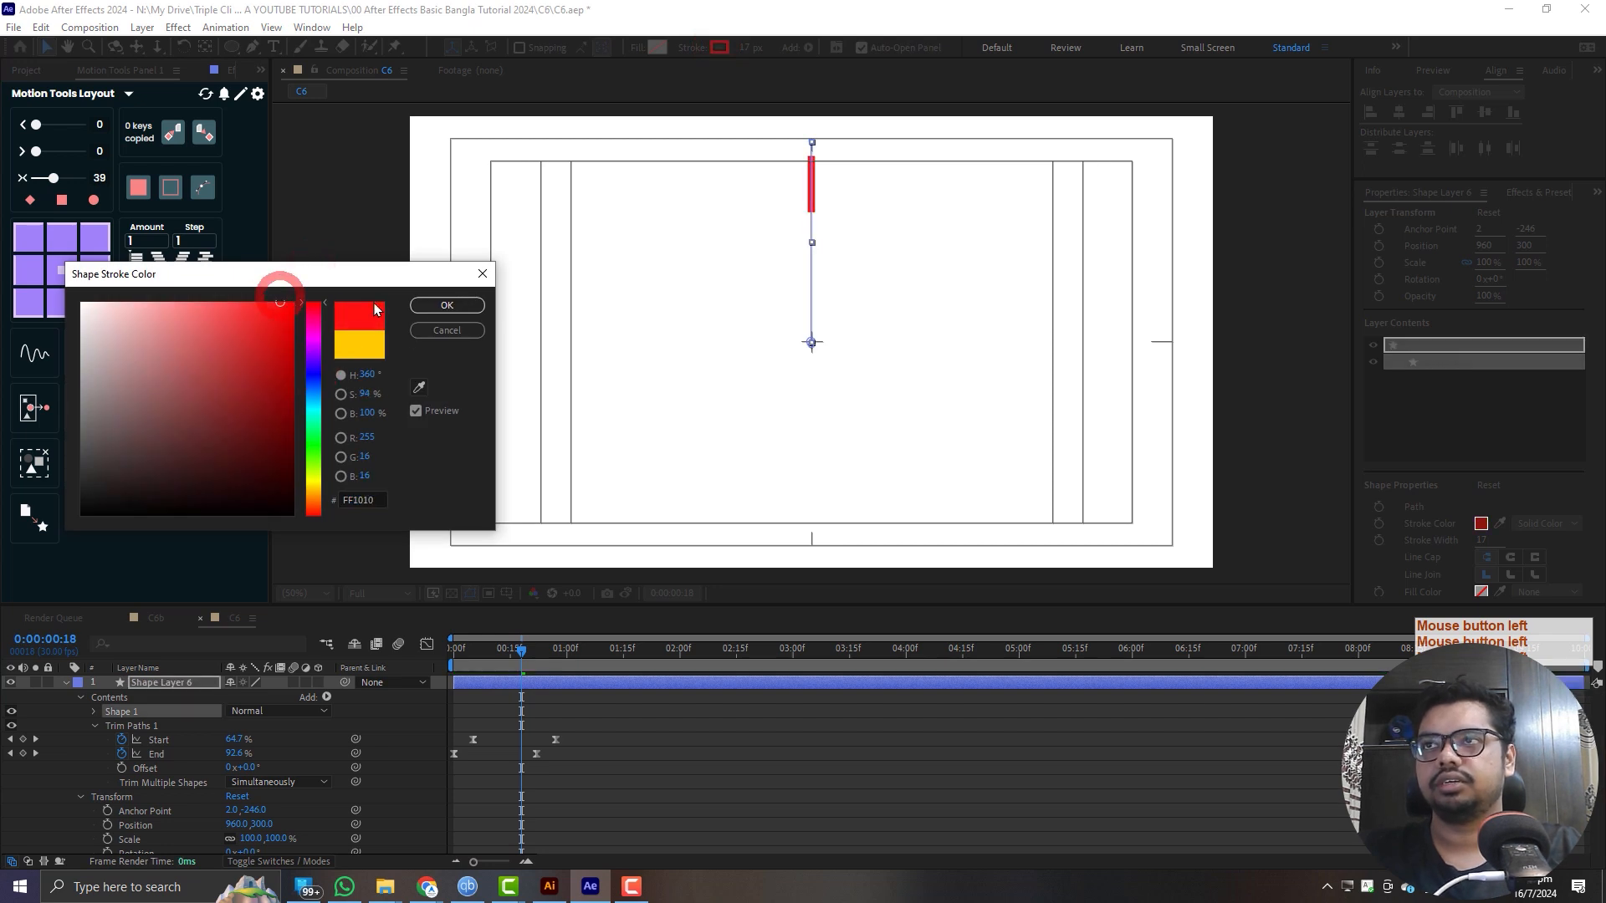
pyautogui.click(435, 304)
pyautogui.click(618, 734)
pyautogui.moveTo(513, 642); pyautogui.dragTo(452, 649)
pyautogui.press('space')
pyautogui.press('space')
pyautogui.moveTo(538, 653); pyautogui.dragTo(435, 656)
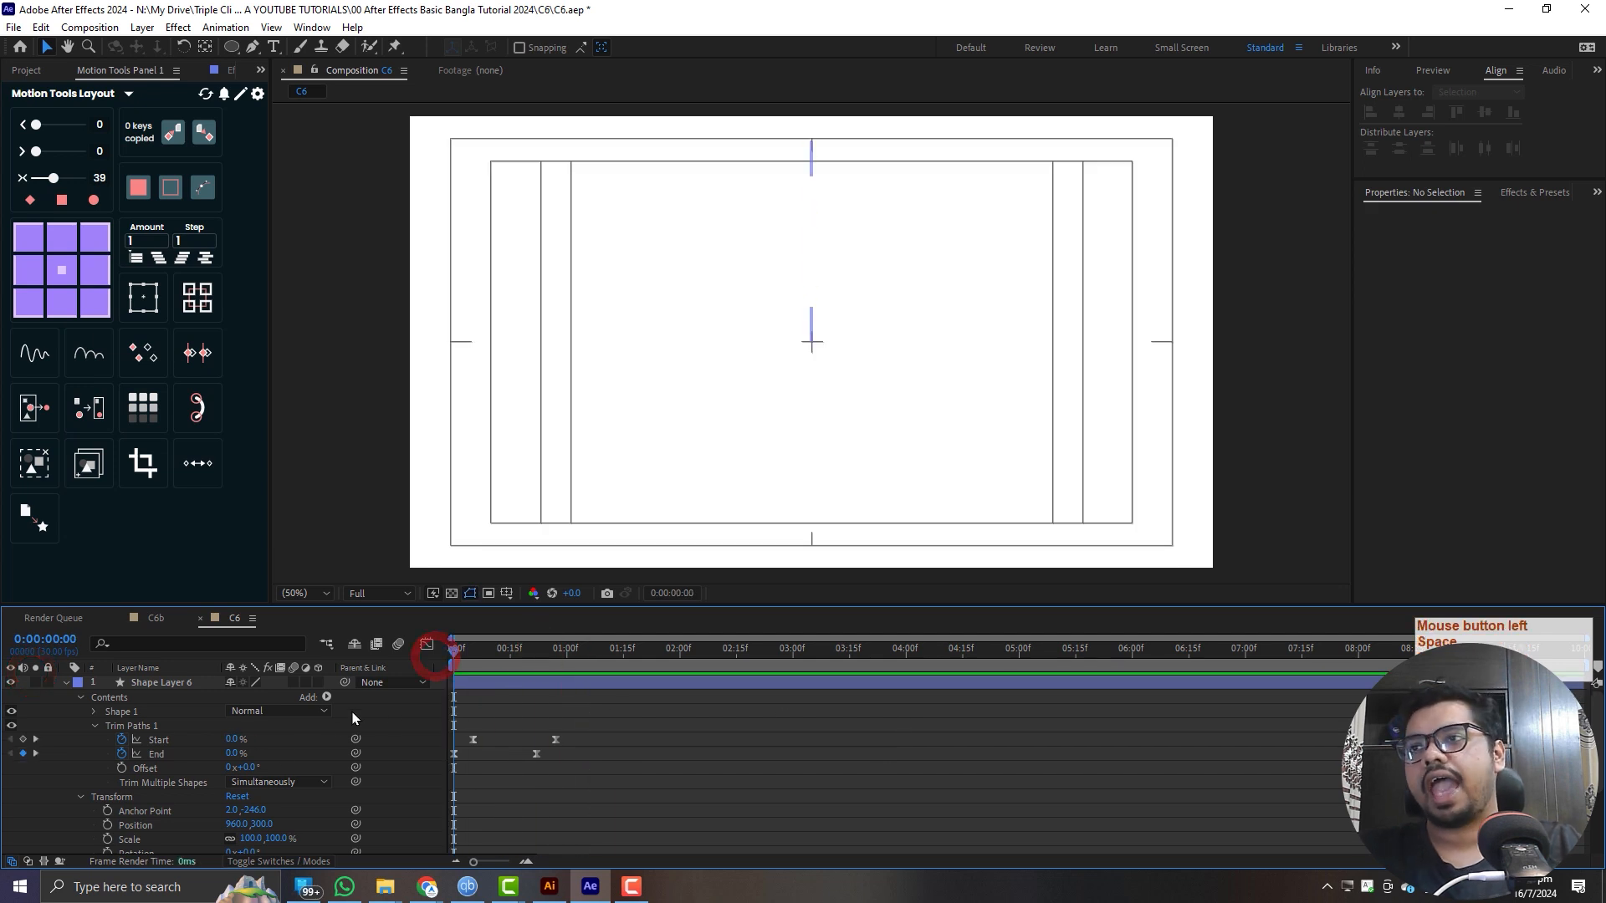
# - Add a Repeater to the line's shape layer and set its Copies to 12 with the line visible at frame 14
pyautogui.click(326, 698)
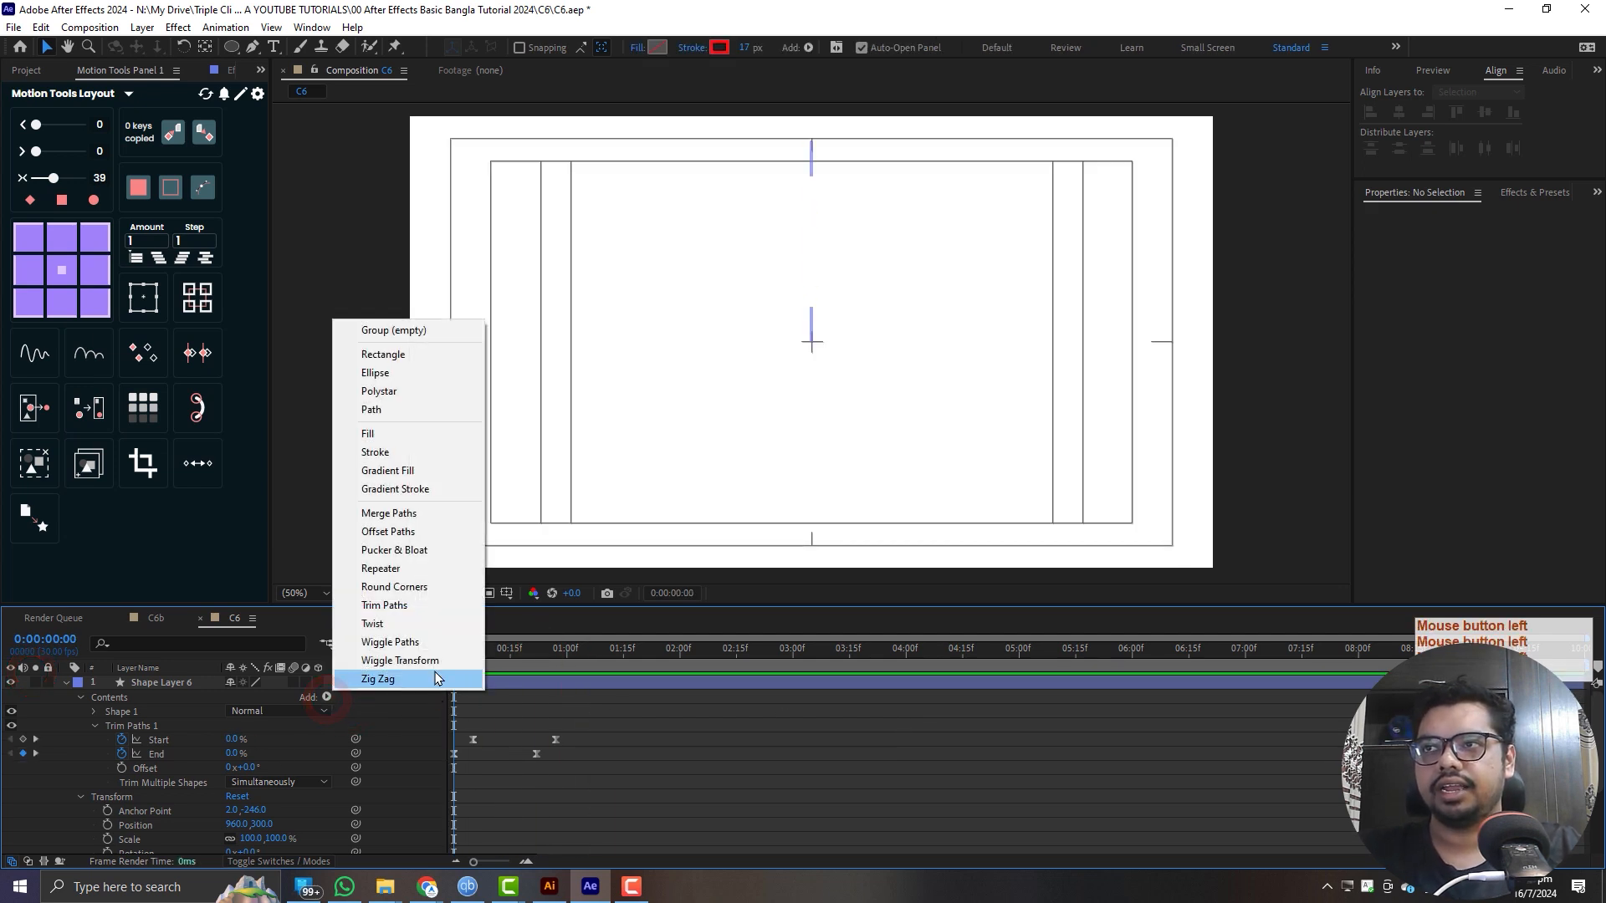
pyautogui.click(427, 568)
pyautogui.click(94, 797)
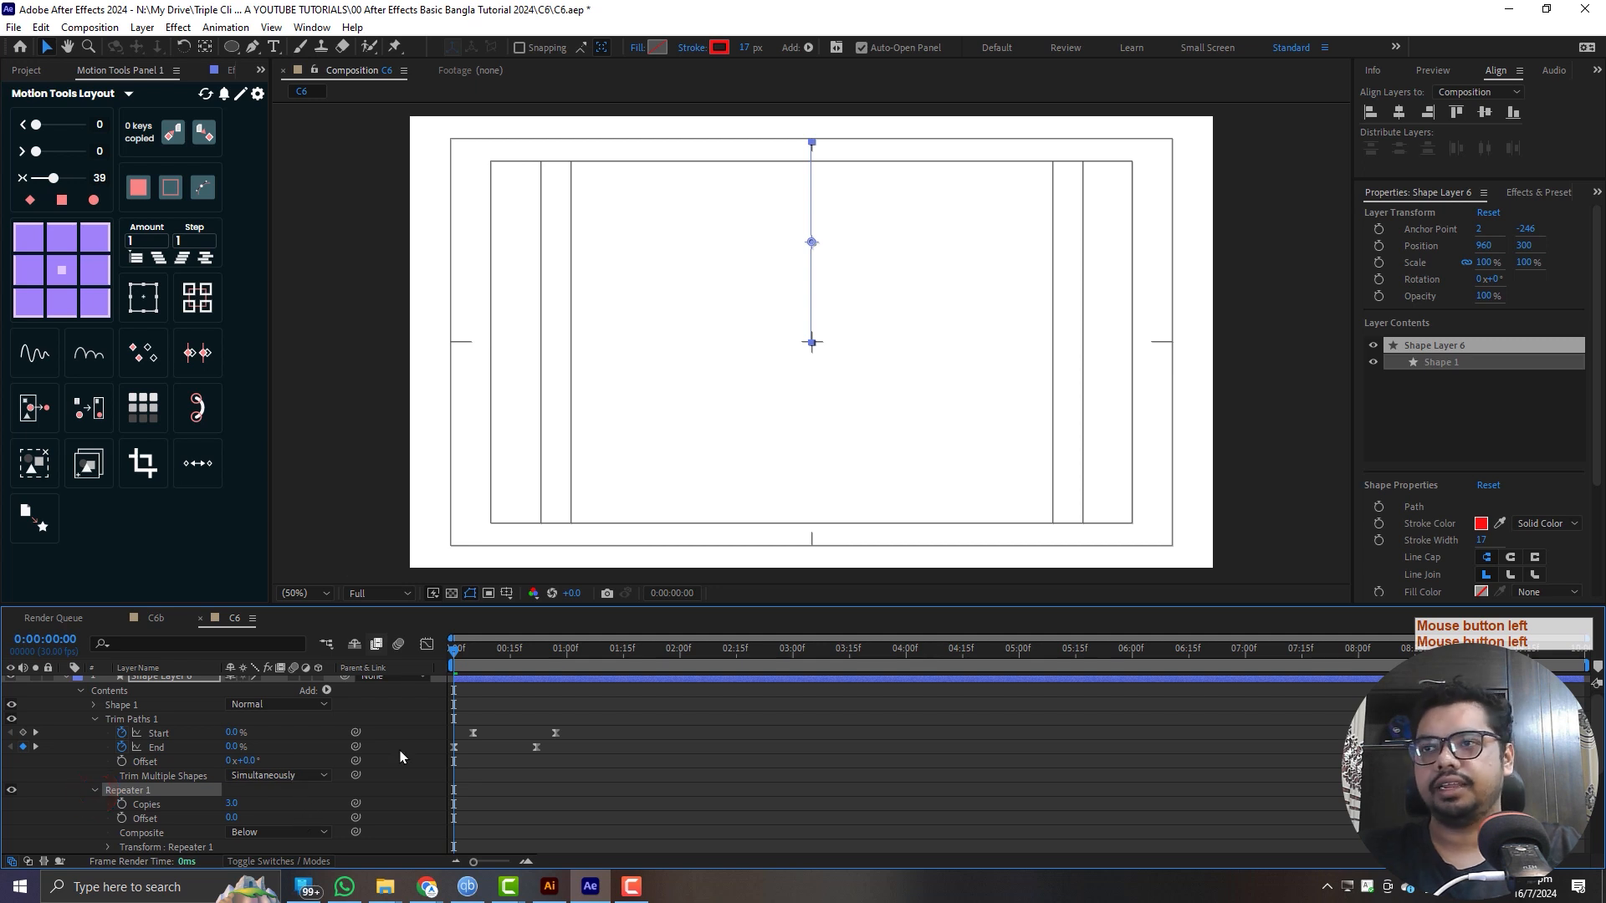
pyautogui.moveTo(456, 650); pyautogui.dragTo(507, 653)
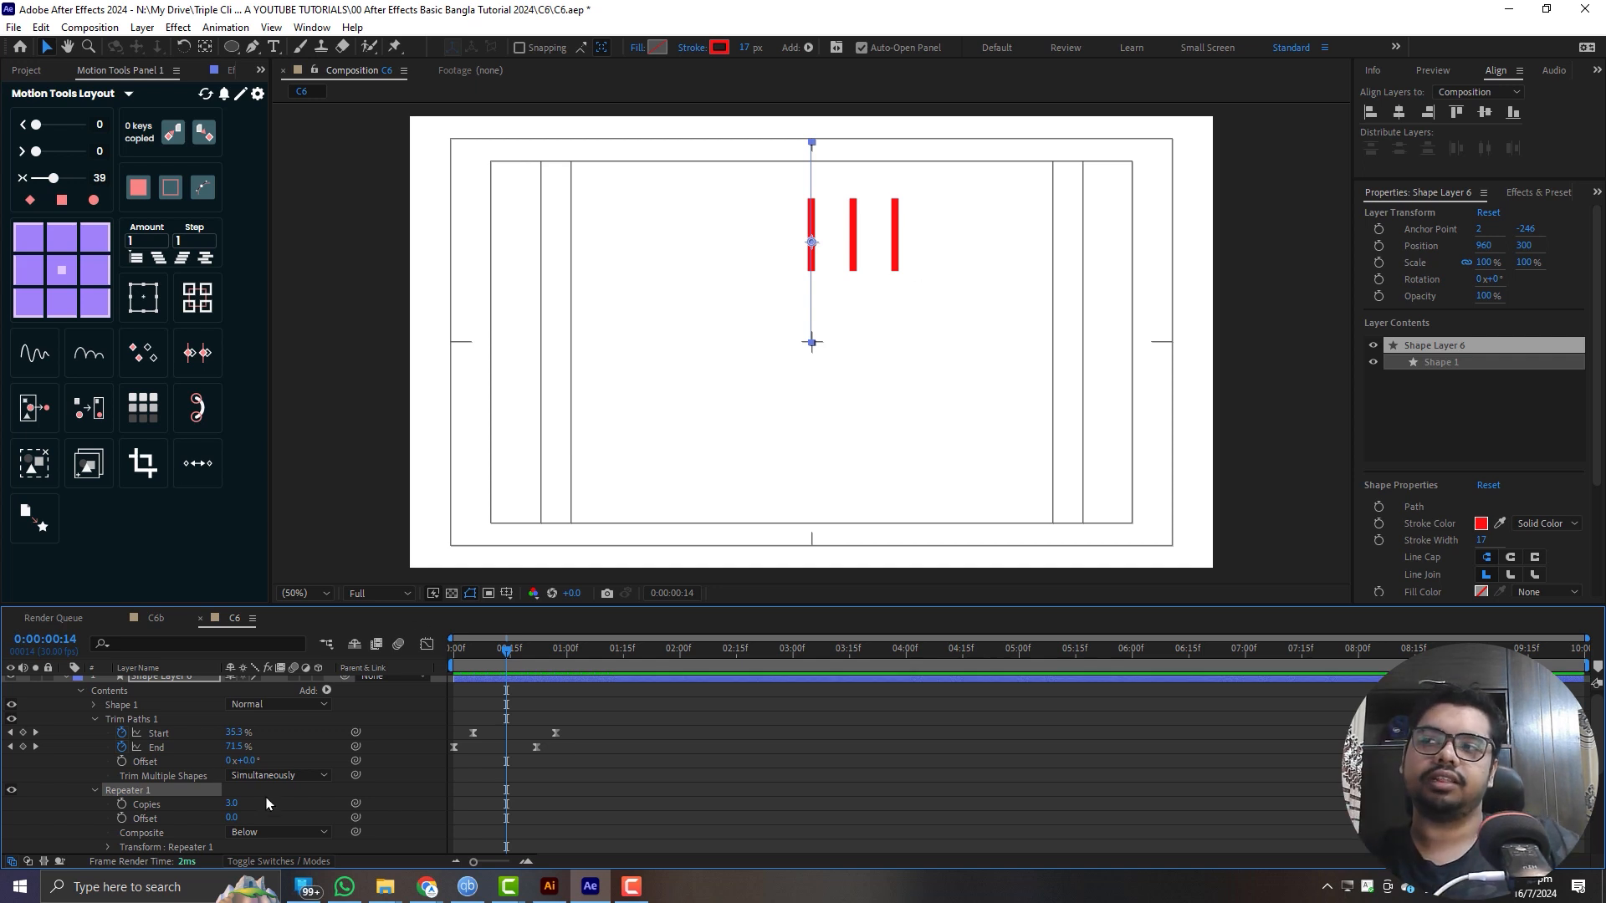
pyautogui.moveTo(231, 802); pyautogui.dragTo(239, 803)
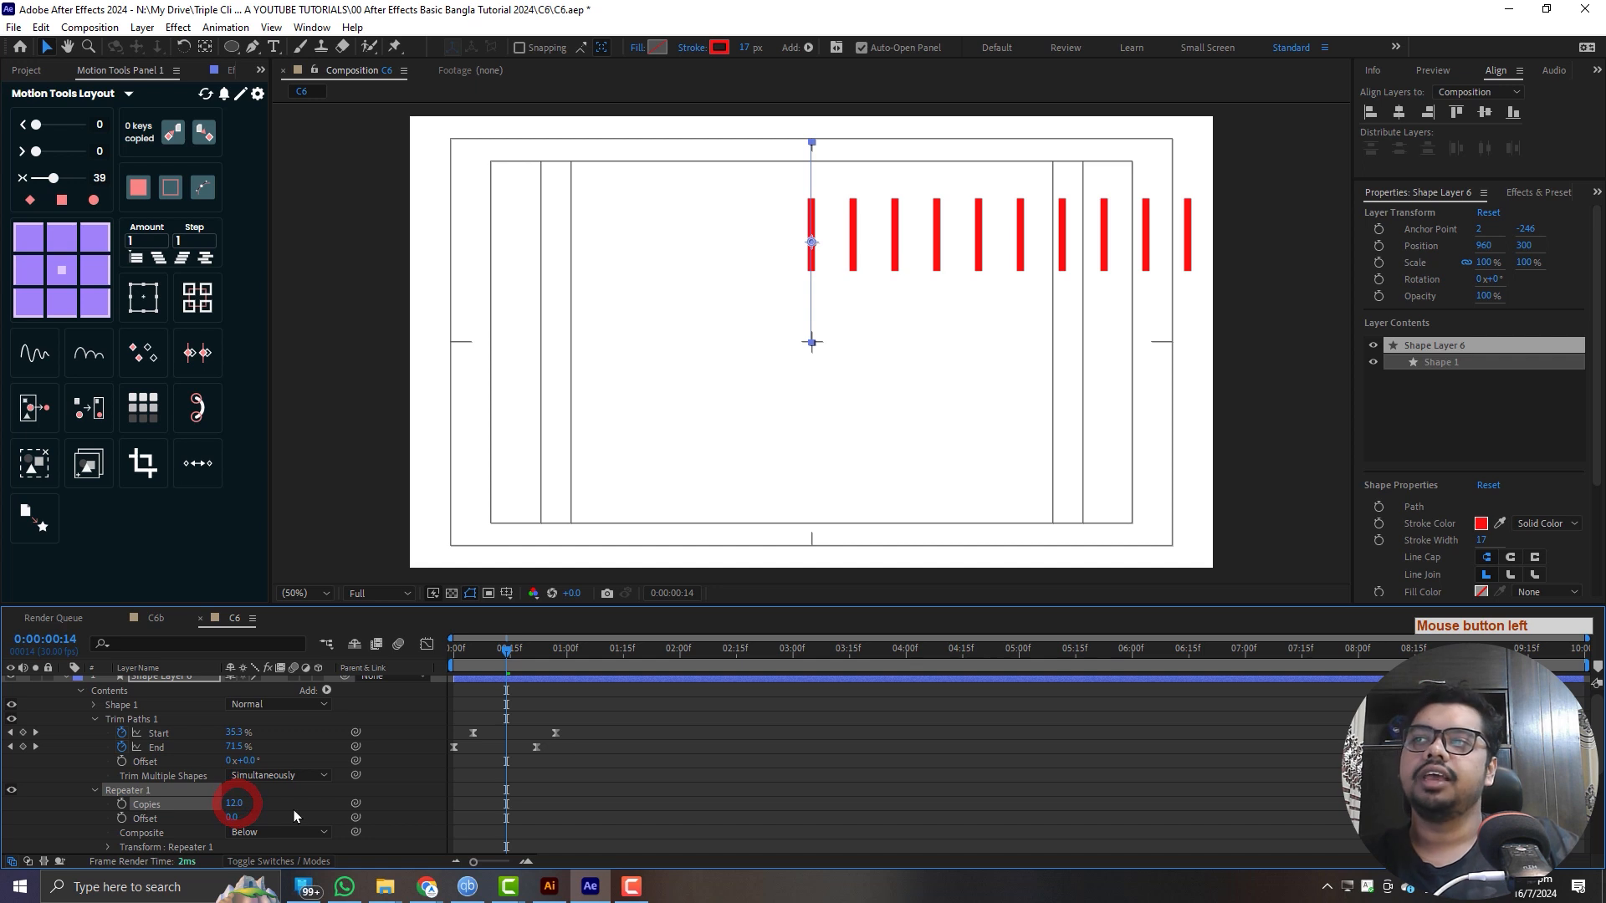
pyautogui.scroll(-2, 297, 813)
pyautogui.scroll(-4, 299, 809)
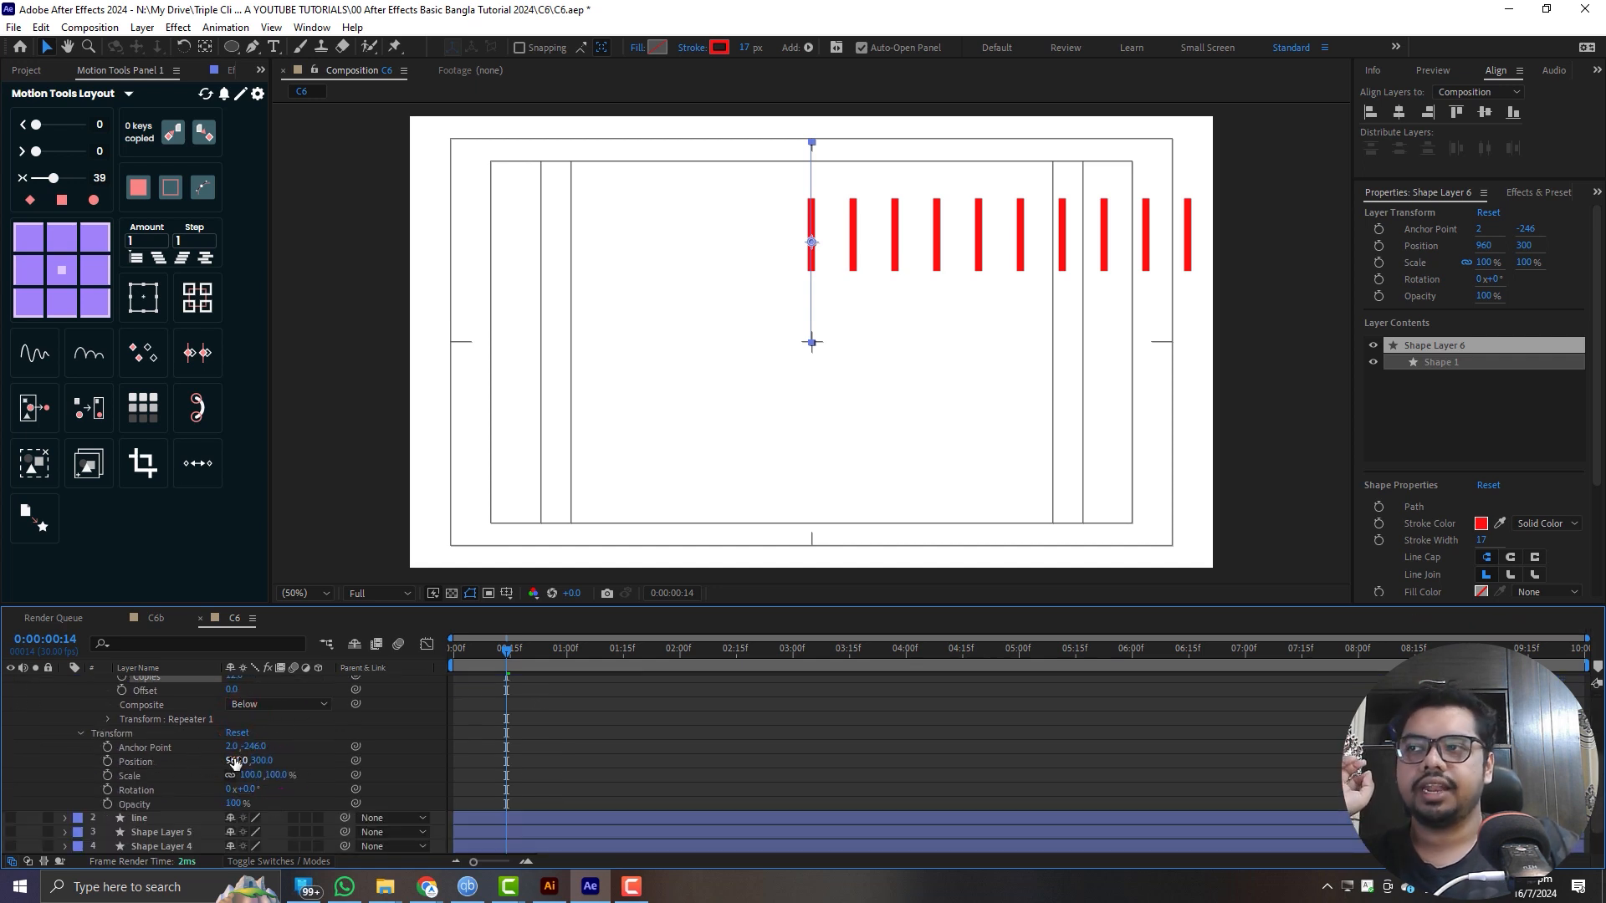
# - Reveal the Repeater's transform settings and try offsetting its copies vertically by -33
pyautogui.click(107, 719)
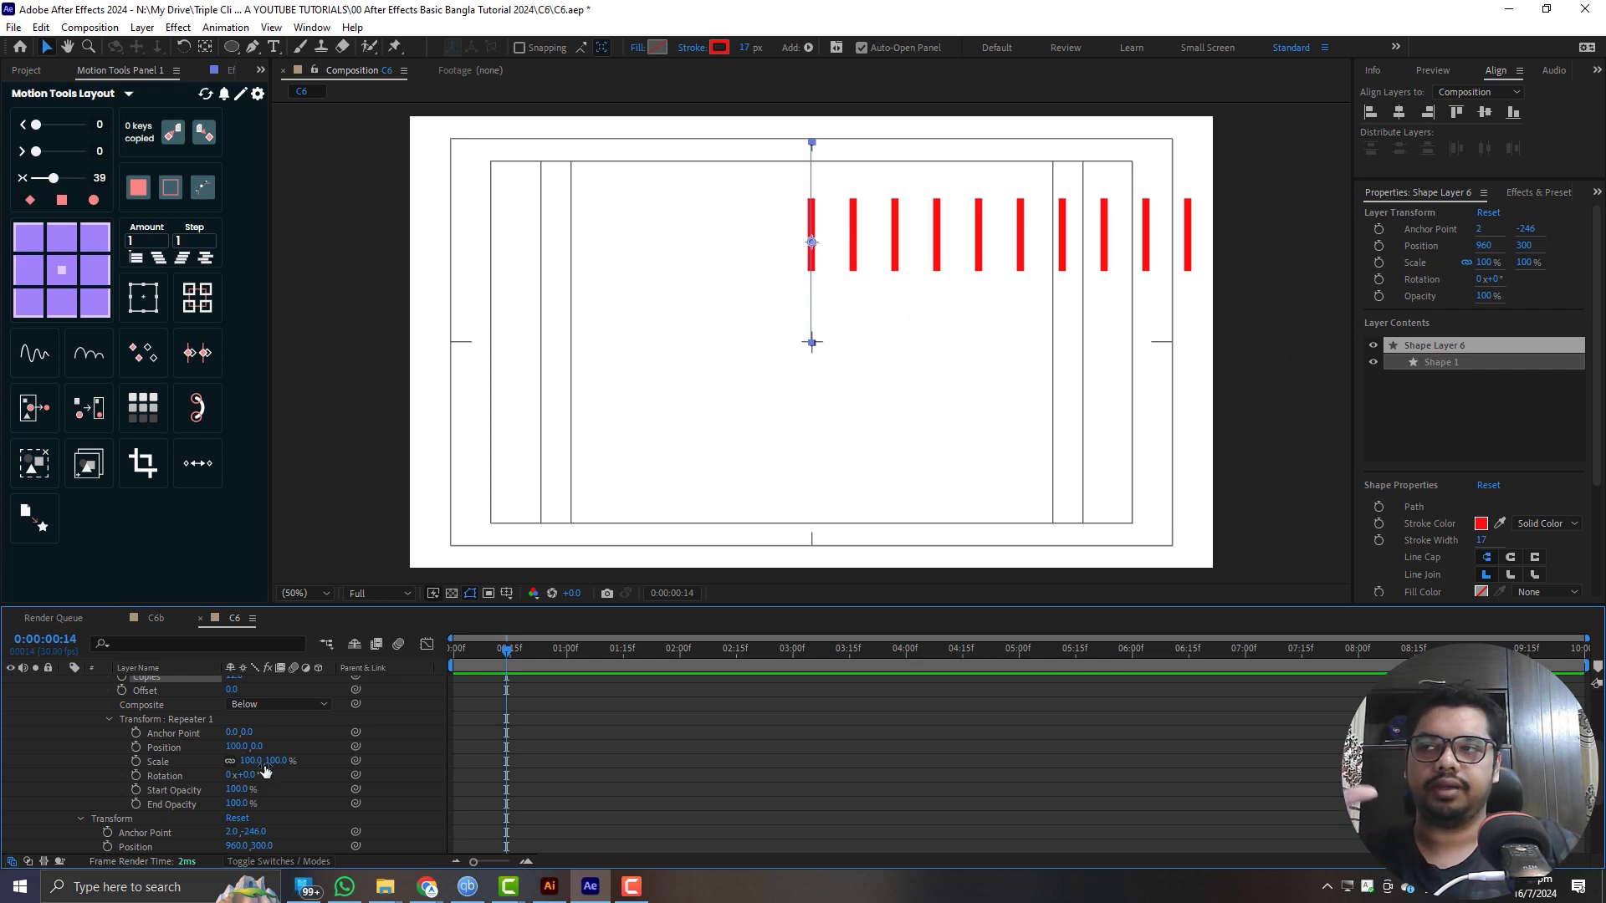
pyautogui.moveTo(257, 746); pyautogui.dragTo(224, 746)
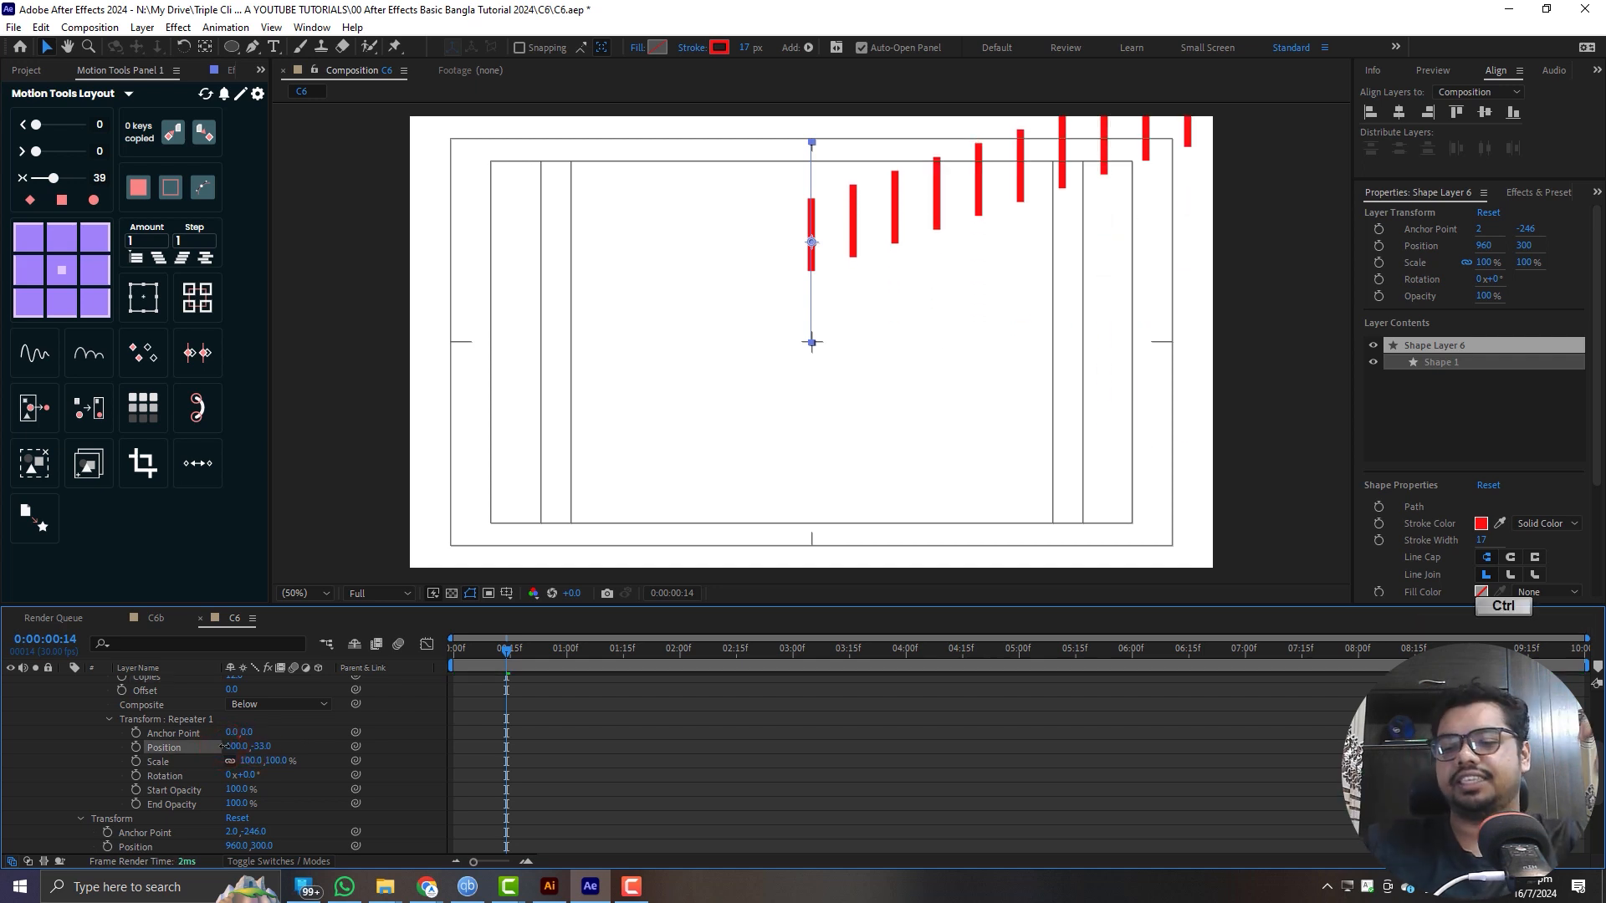
pyautogui.hotkey('ctrl', 'z')
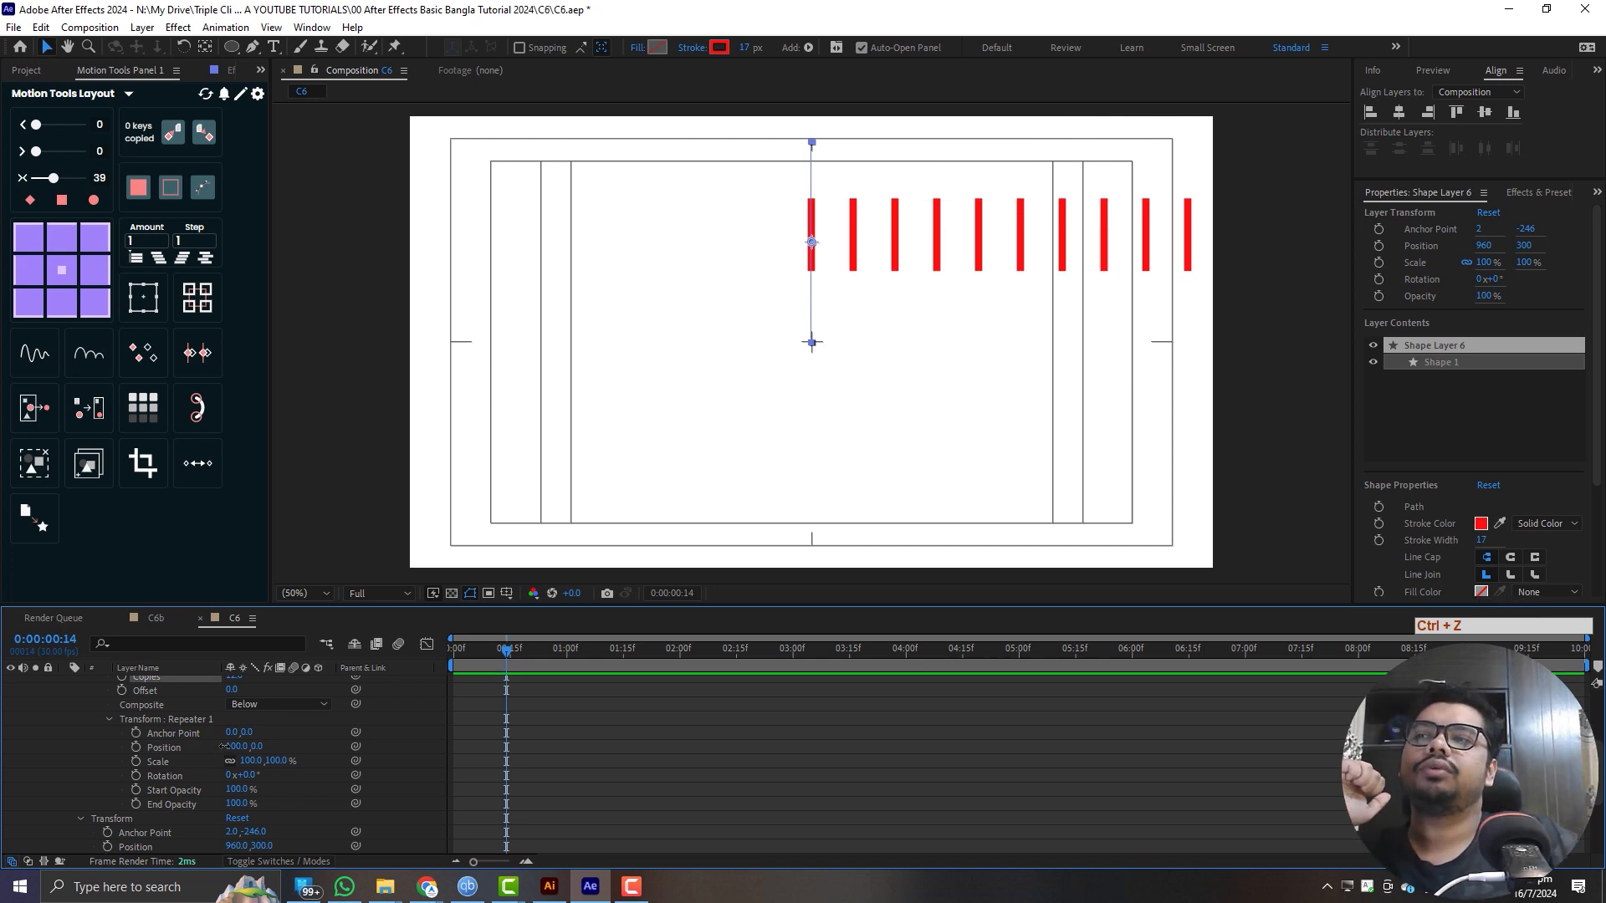
# - Try reducing the Repeater's Scale to 83% and turning its copies by a Rotation of 43°
pyautogui.moveTo(243, 759); pyautogui.dragTo(234, 761)
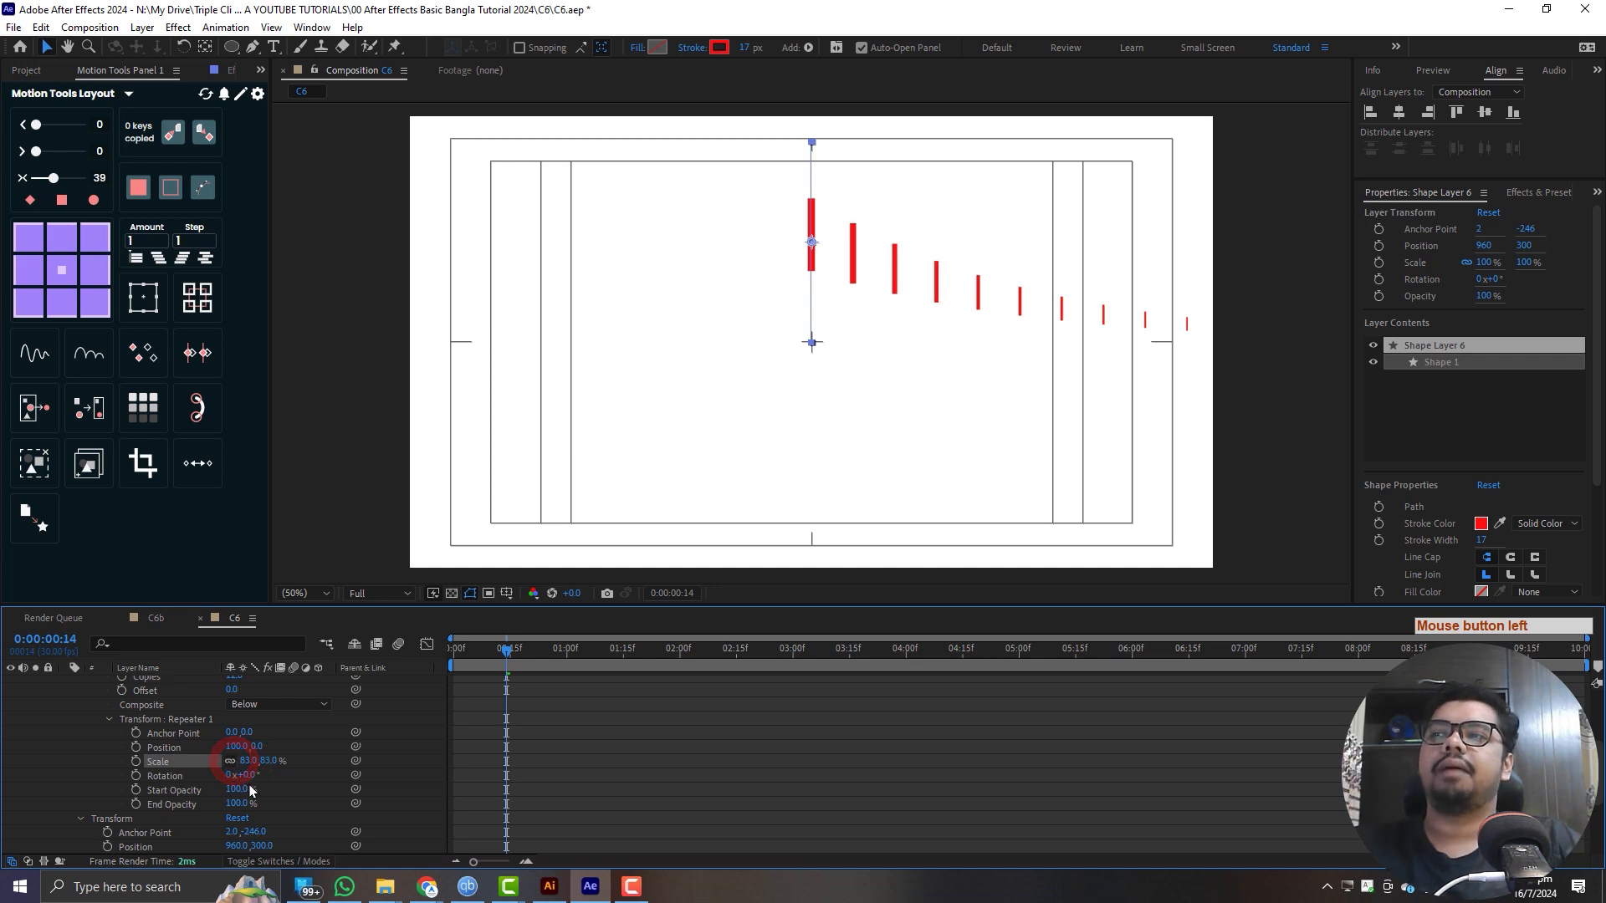
pyautogui.hotkey('ctrl', 'z')
pyautogui.moveTo(251, 776); pyautogui.dragTo(278, 775)
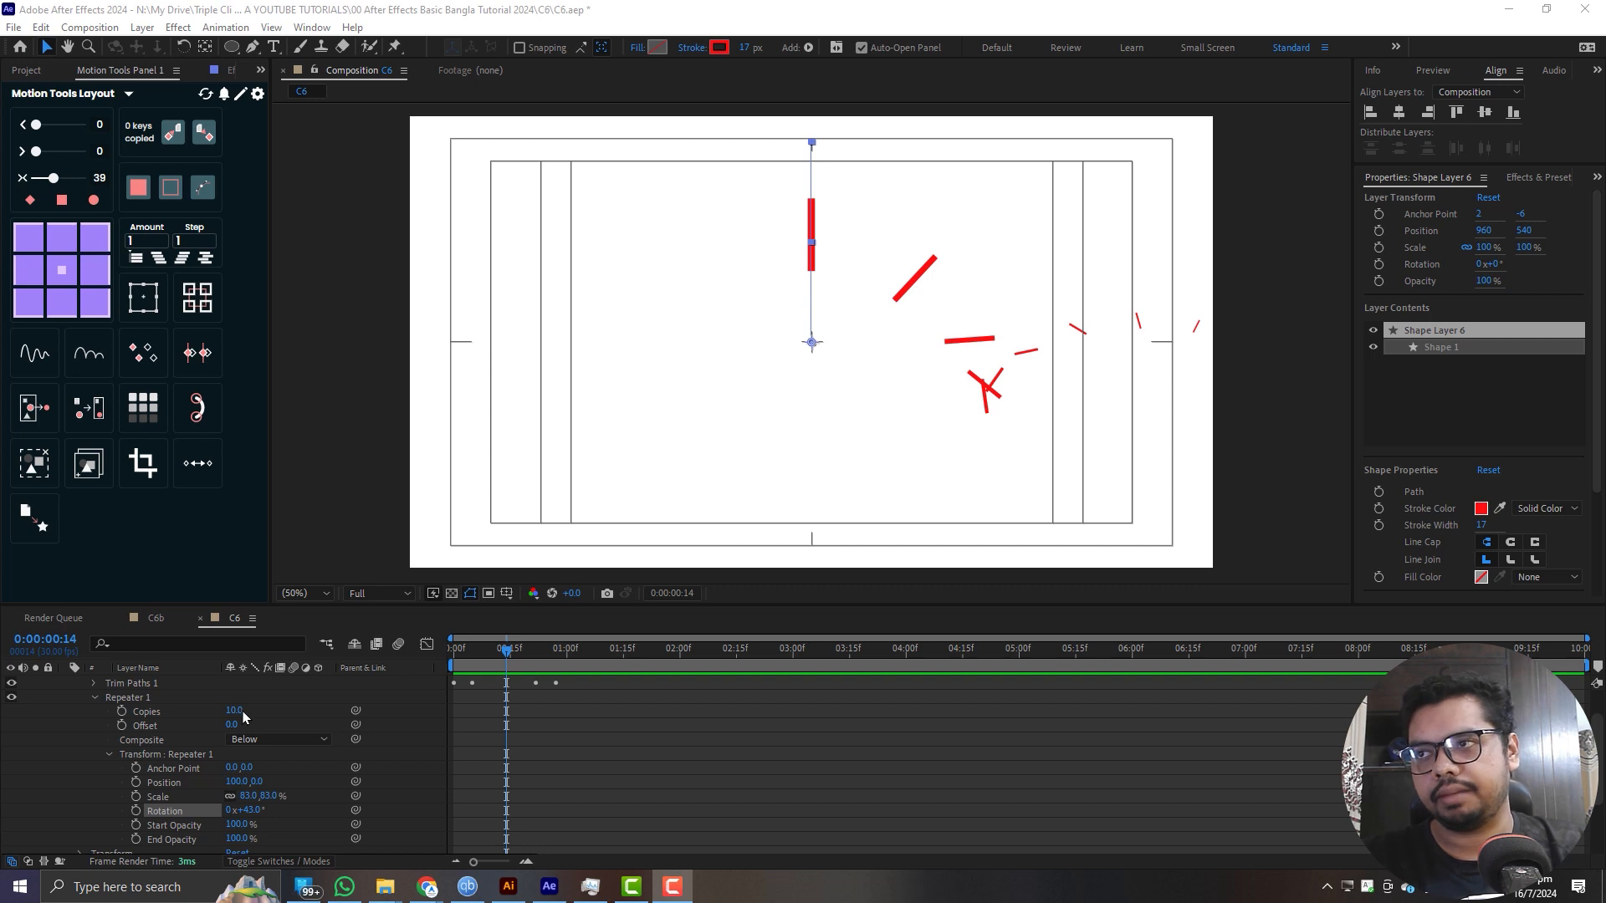
# - Set the Repeater's transform Position to 0 and its Scale to 100%
pyautogui.click(236, 782)
pyautogui.write('0')
pyautogui.press('Return')
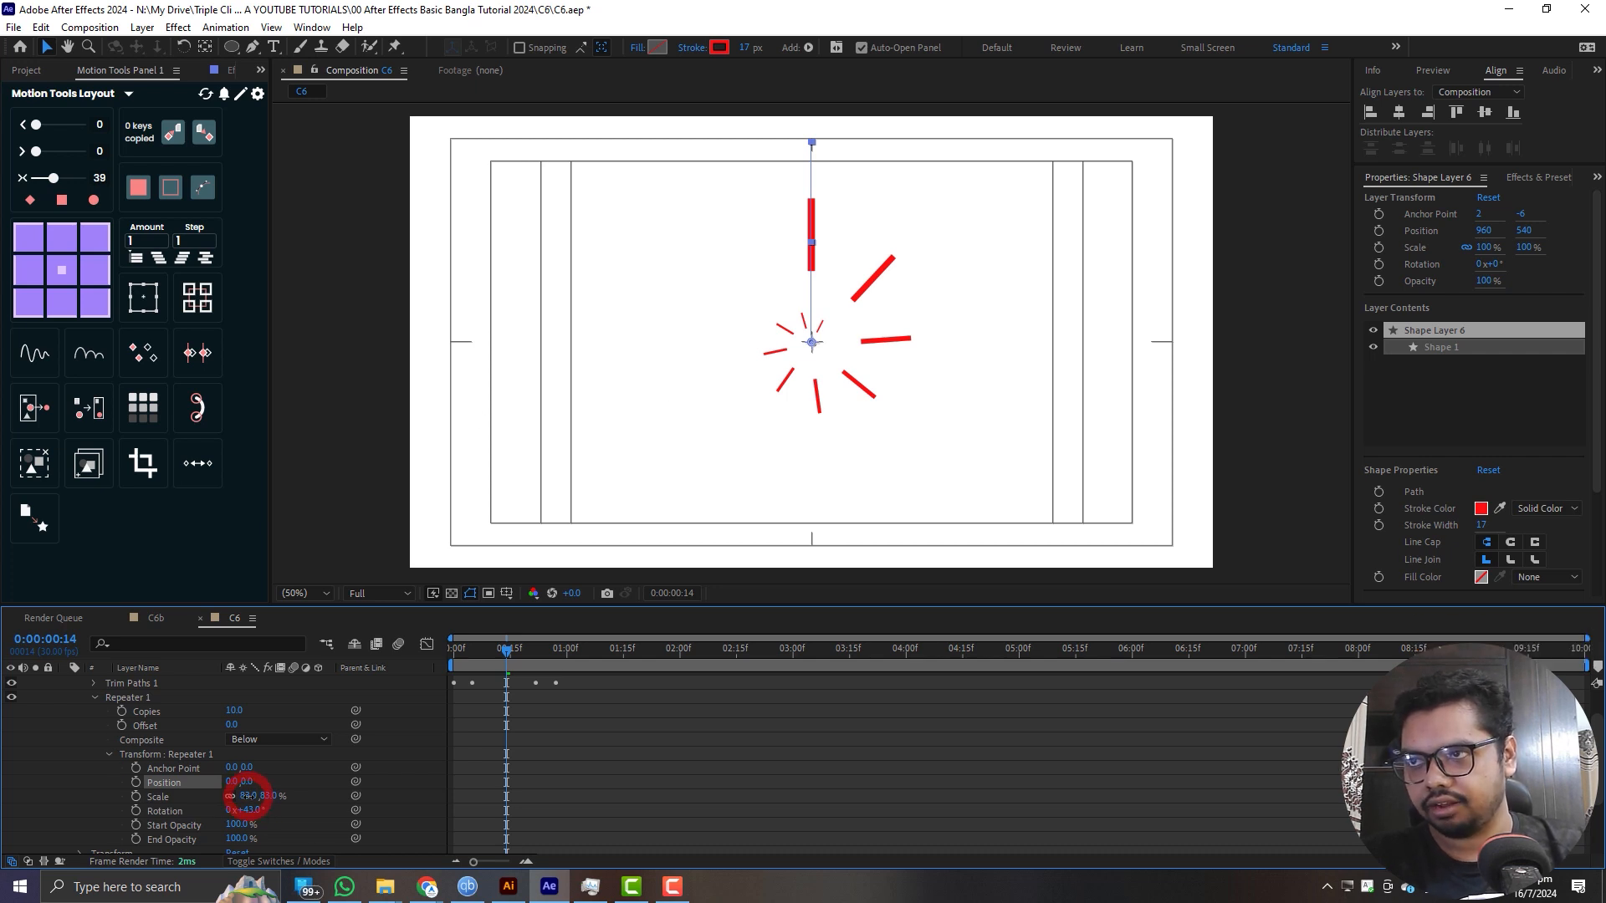
pyautogui.click(247, 796)
pyautogui.press('Return')
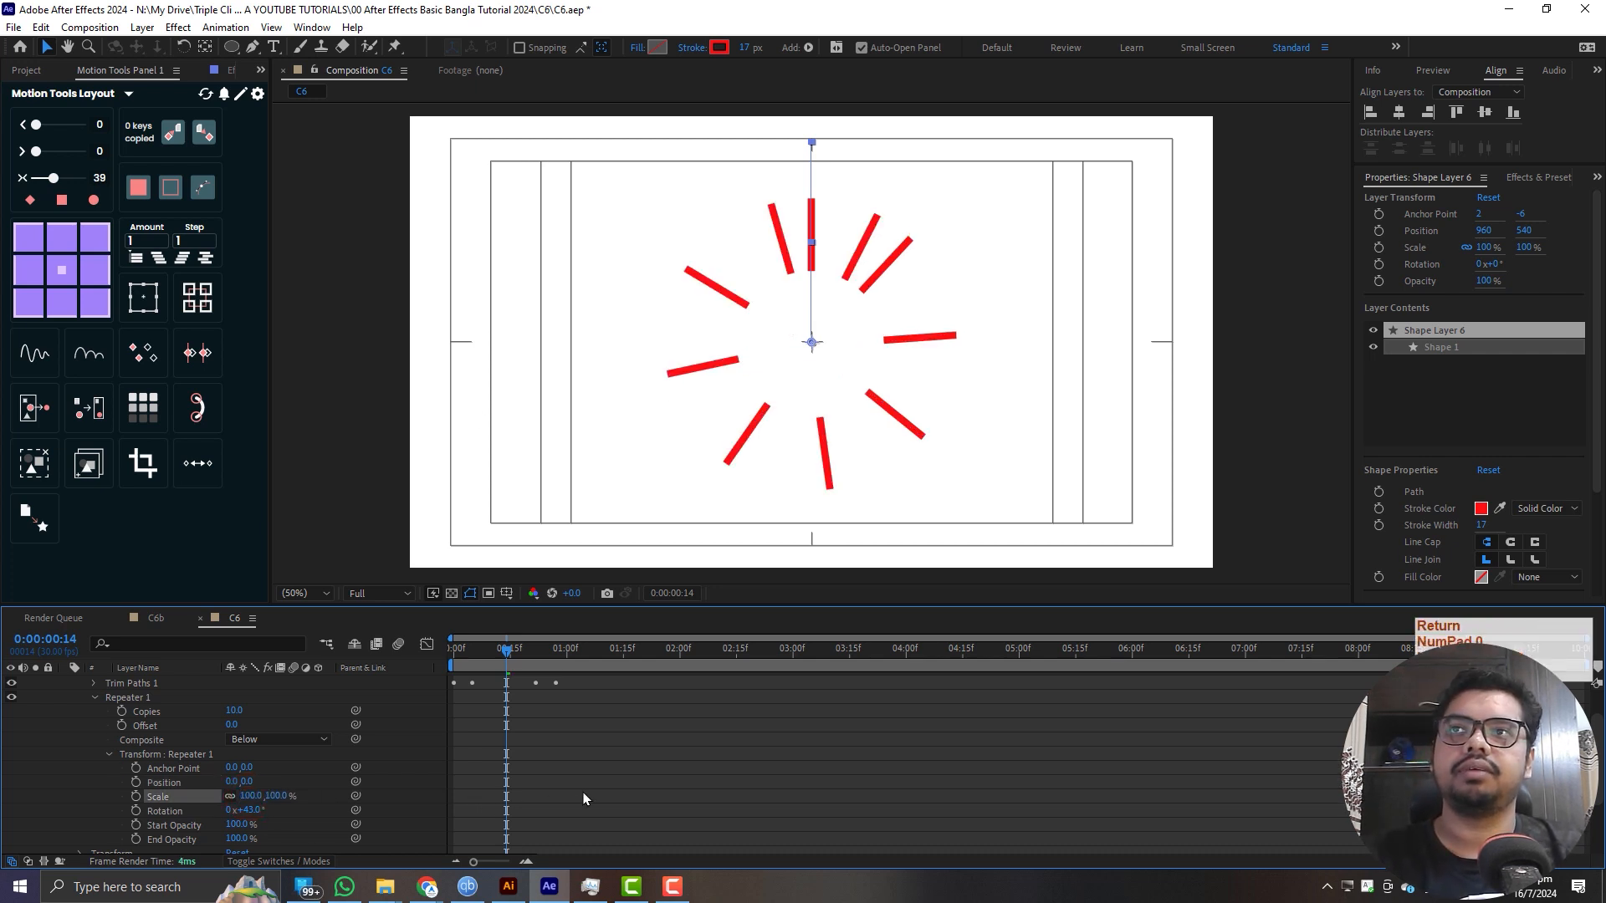
# - Set the Repeater's transform Rotation to 360/10 to spread the 10 copies evenly around the circle
pyautogui.click(248, 810)
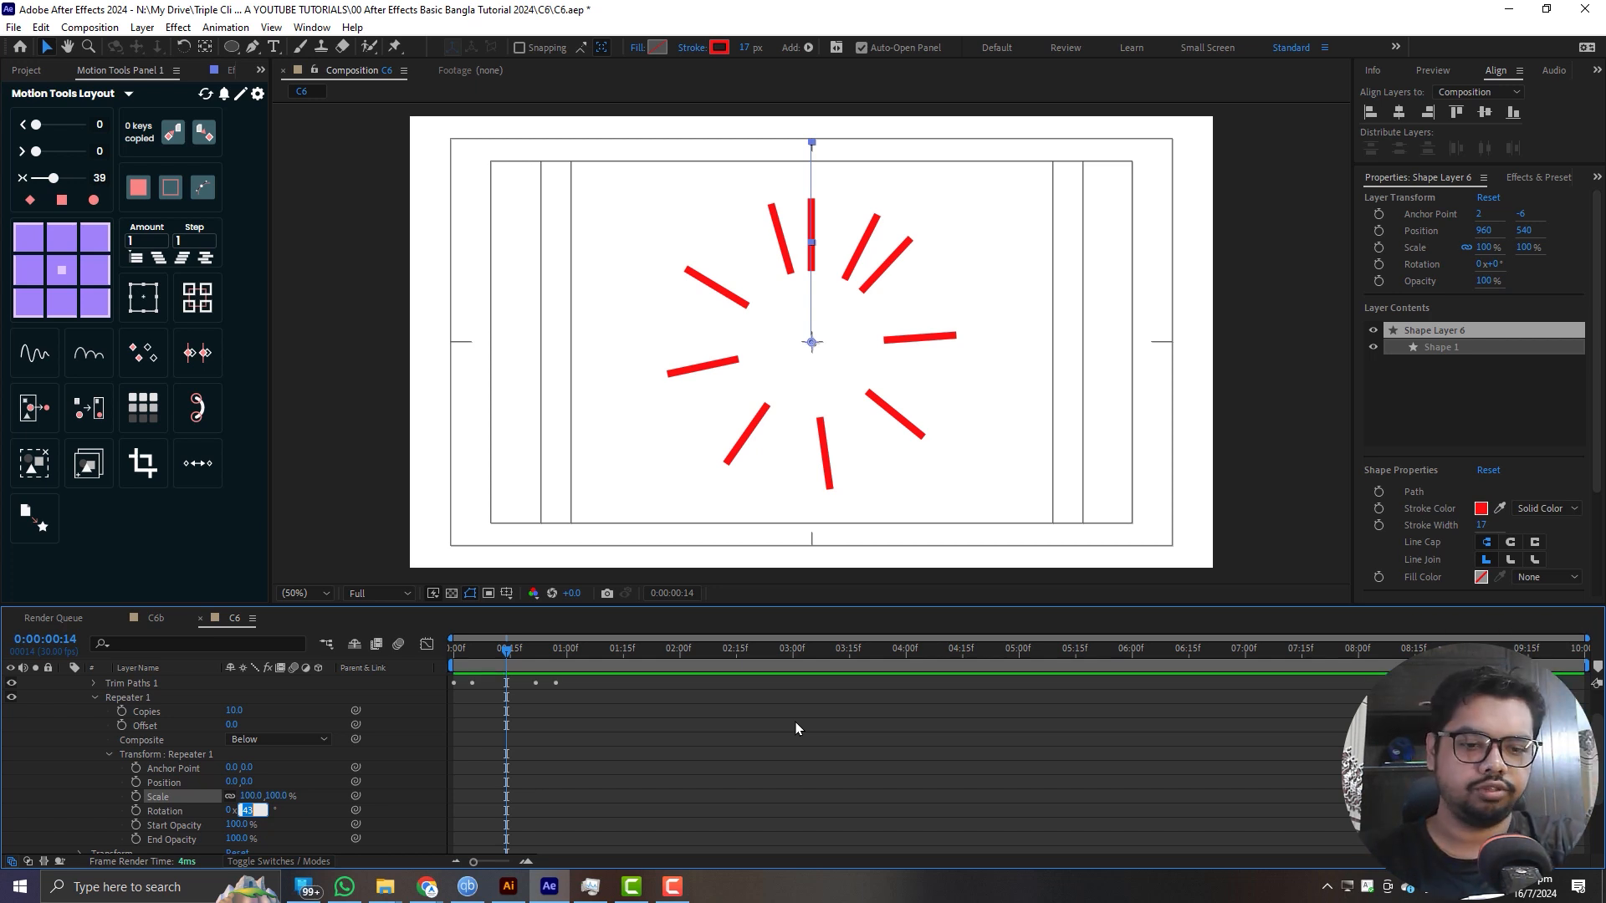
pyautogui.write('360')
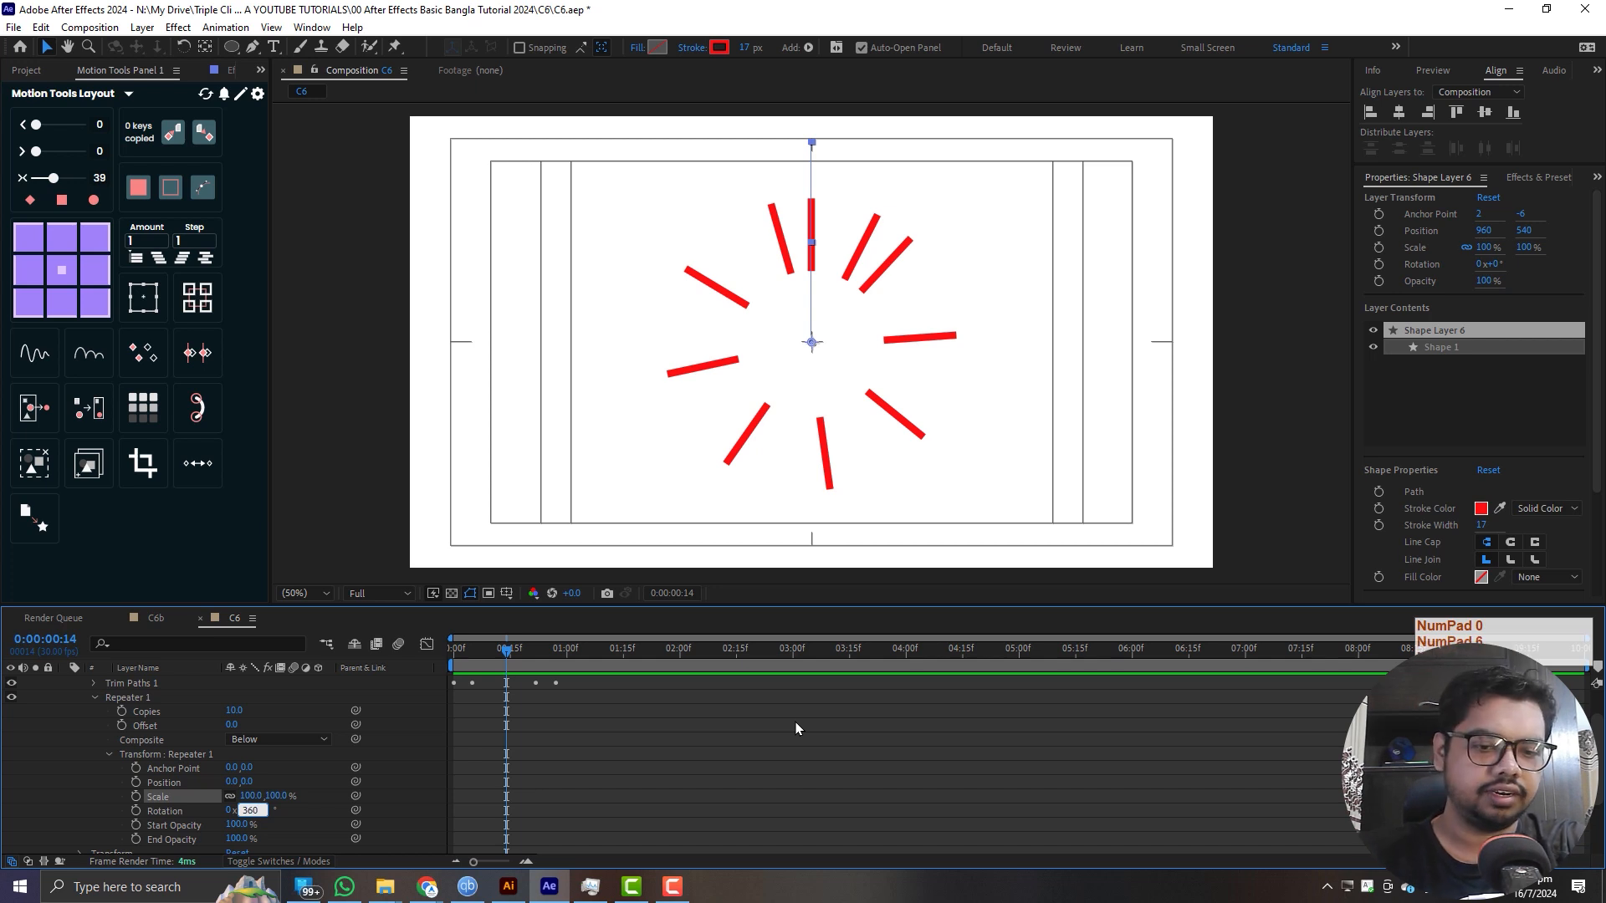
pyautogui.write('/10')
pyautogui.press('Return')
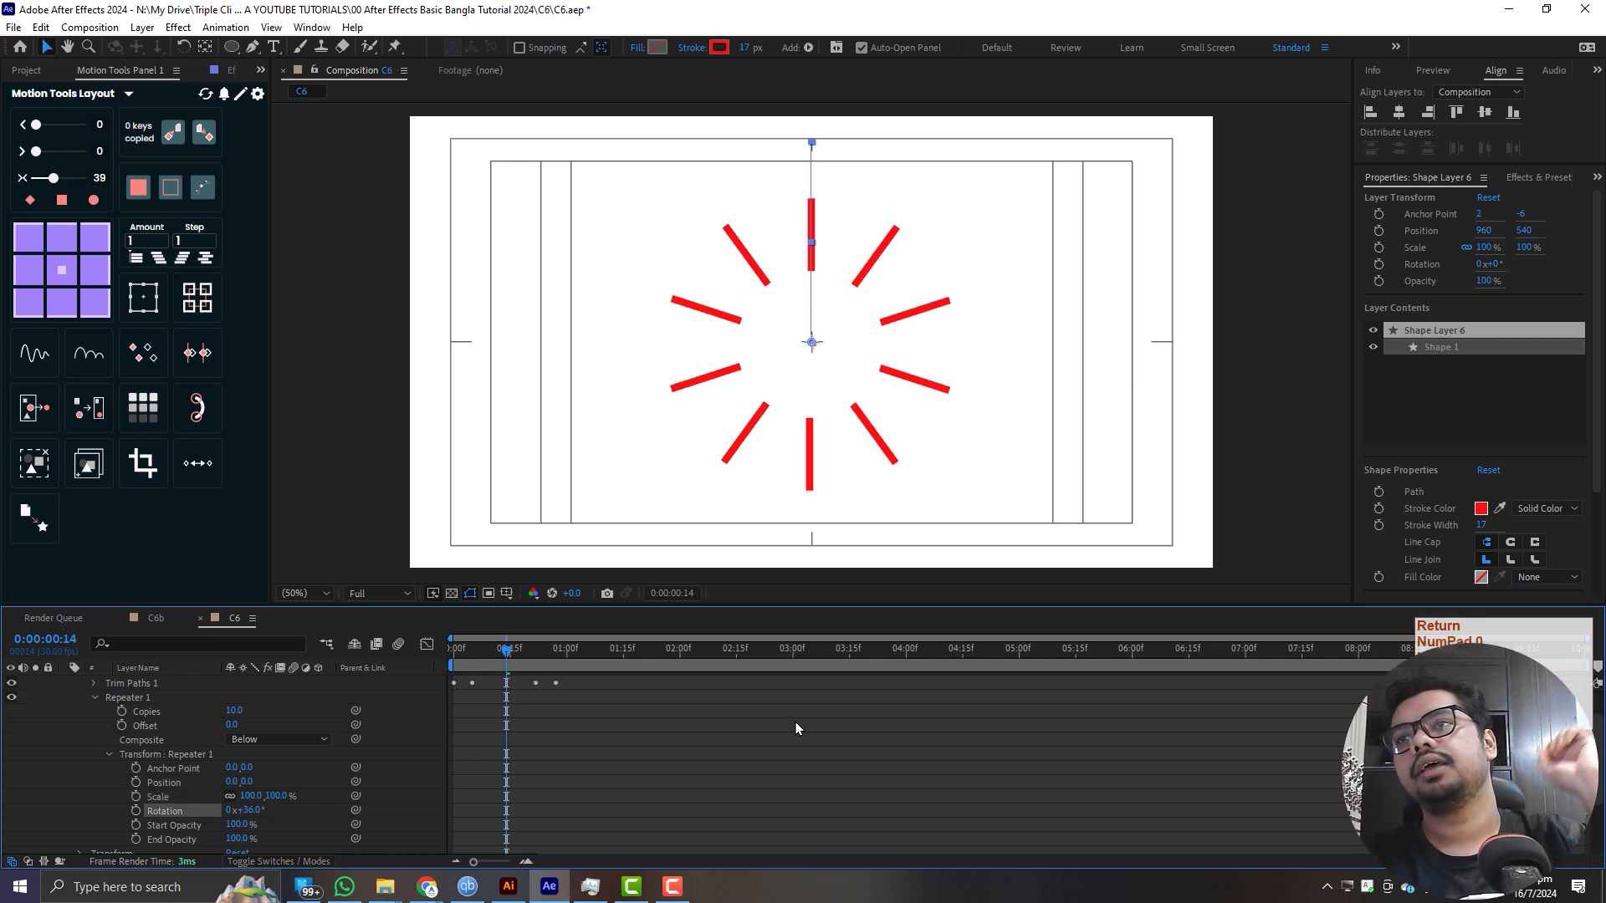
# - Preview the radial line burst from the first frame and collapse Shape Layer 6's properties
pyautogui.click(325, 658)
pyautogui.press('space')
pyautogui.press('space')
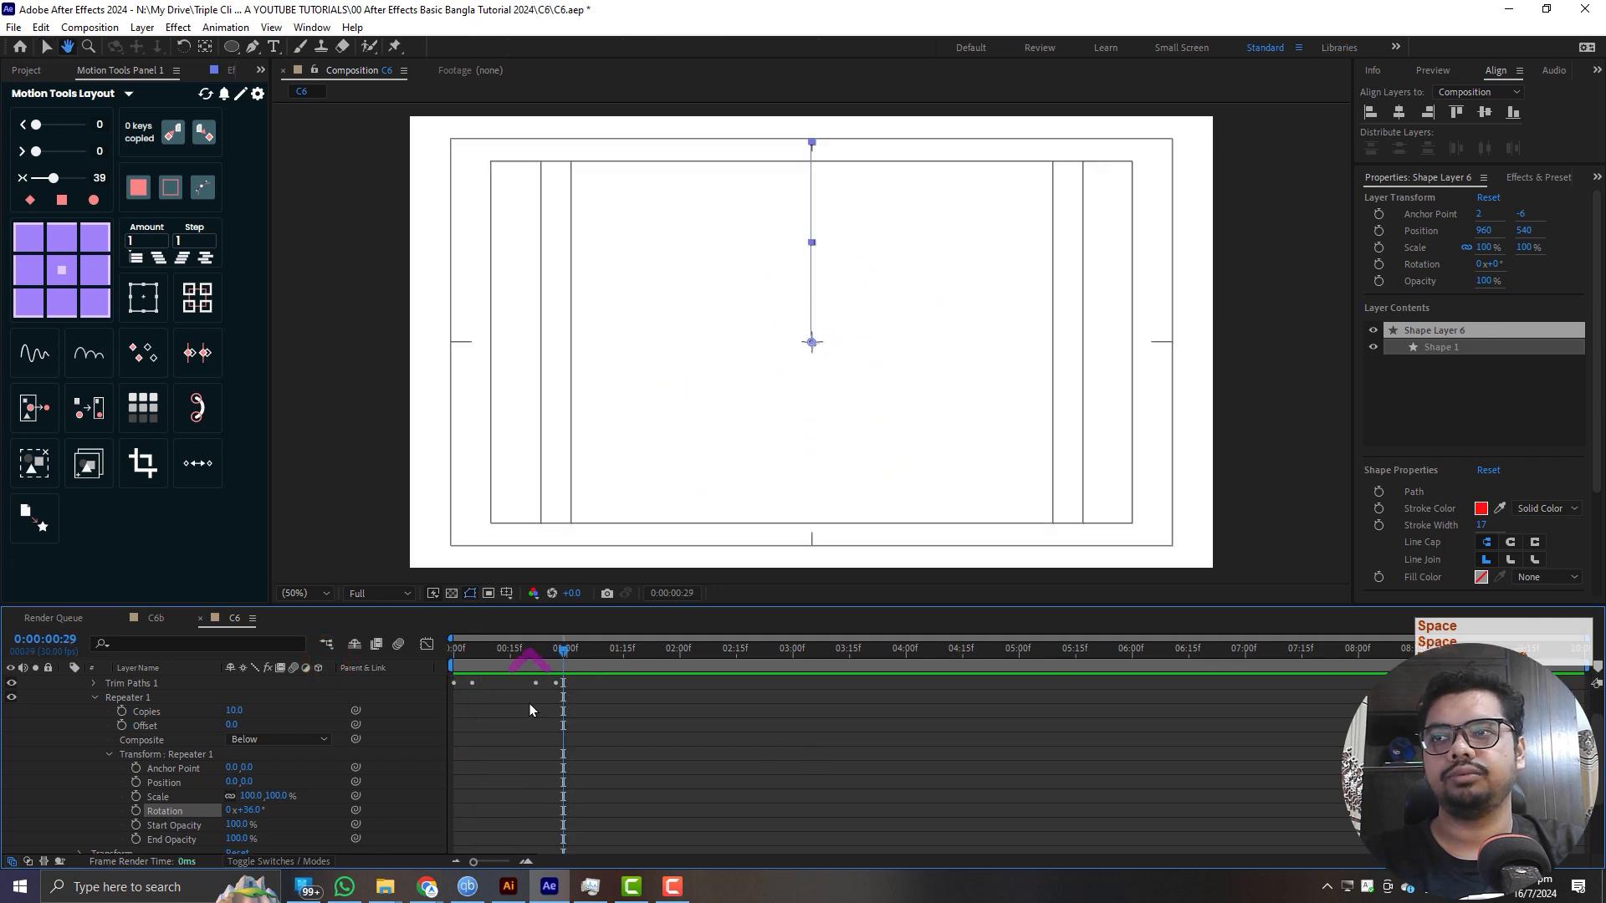
pyautogui.scroll(1, 529, 705)
pyautogui.click(67, 686)
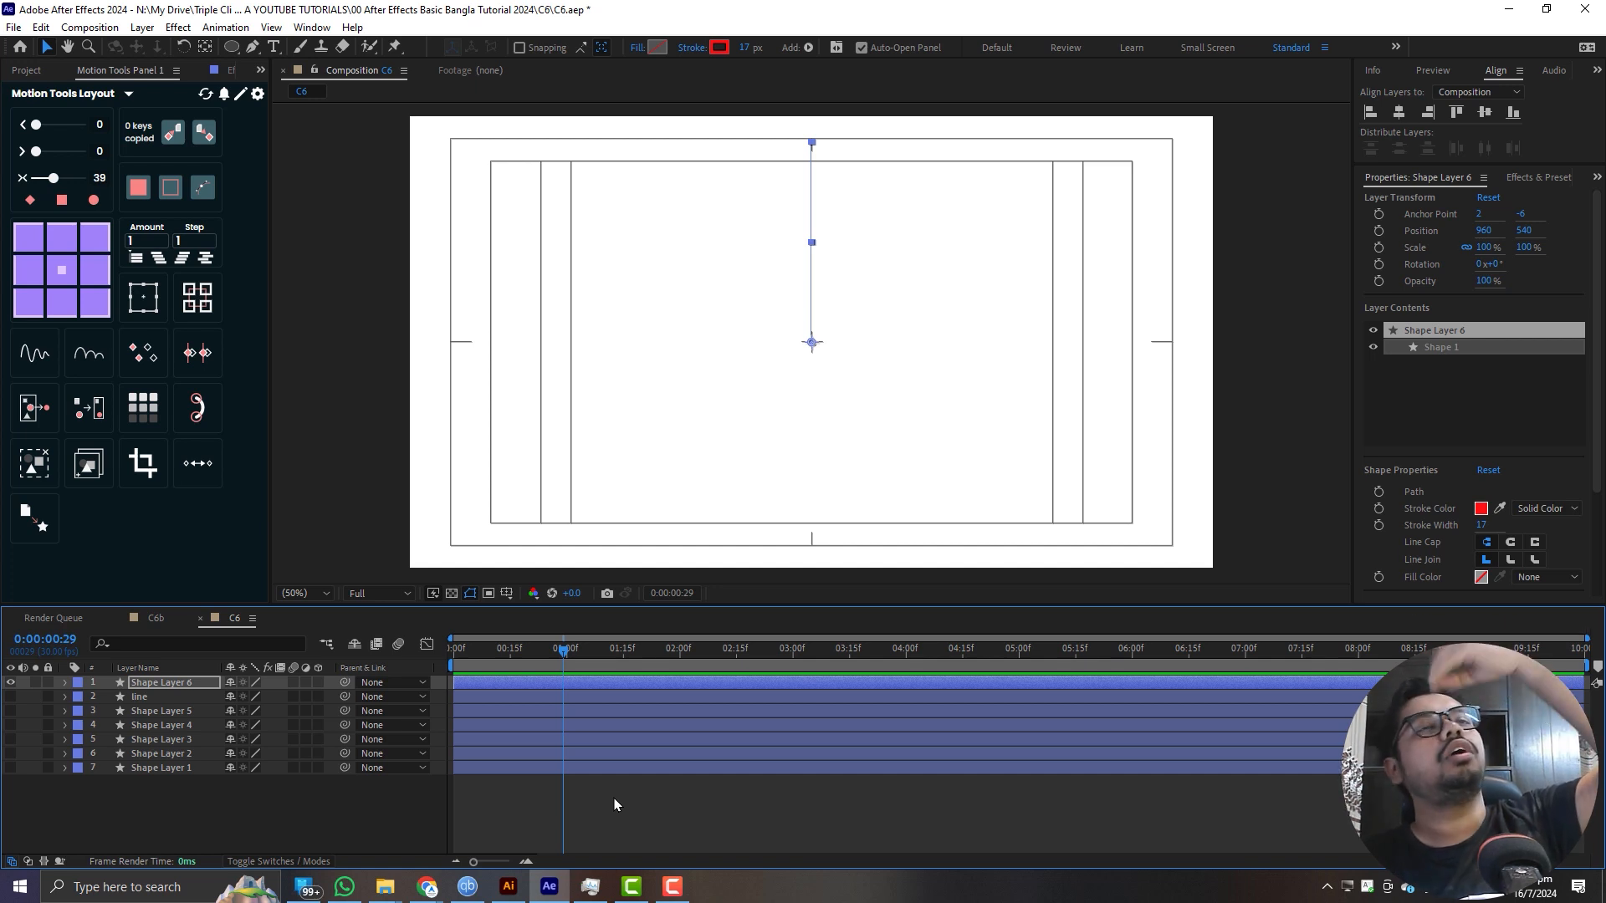
# - Duplicate Shape Layer 6 twice and stagger the two copies so each starts a few frames after the previous one
pyautogui.moveTo(562, 658); pyautogui.dragTo(490, 661)
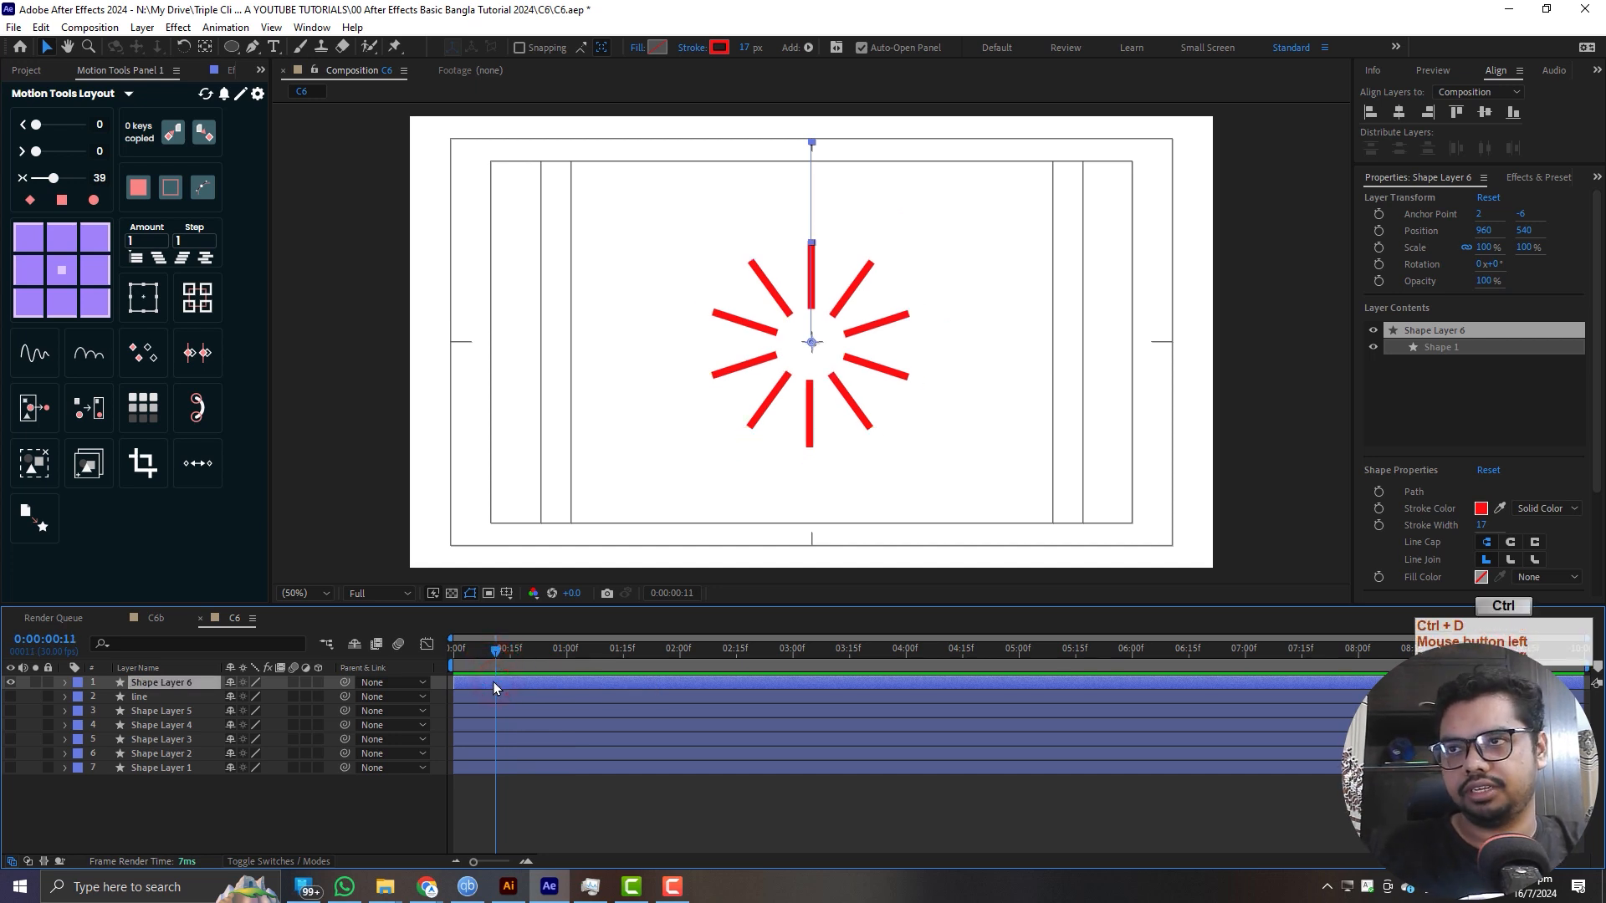
pyautogui.hotkey('ctrl', 'd')
pyautogui.hotkey('ctrl', 'd')
pyautogui.moveTo(479, 685)
pyautogui.mouseDown()
pyautogui.moveTo(494, 683)
pyautogui.moveTo(465, 699)
pyautogui.moveTo(484, 699)
pyautogui.mouseUp()
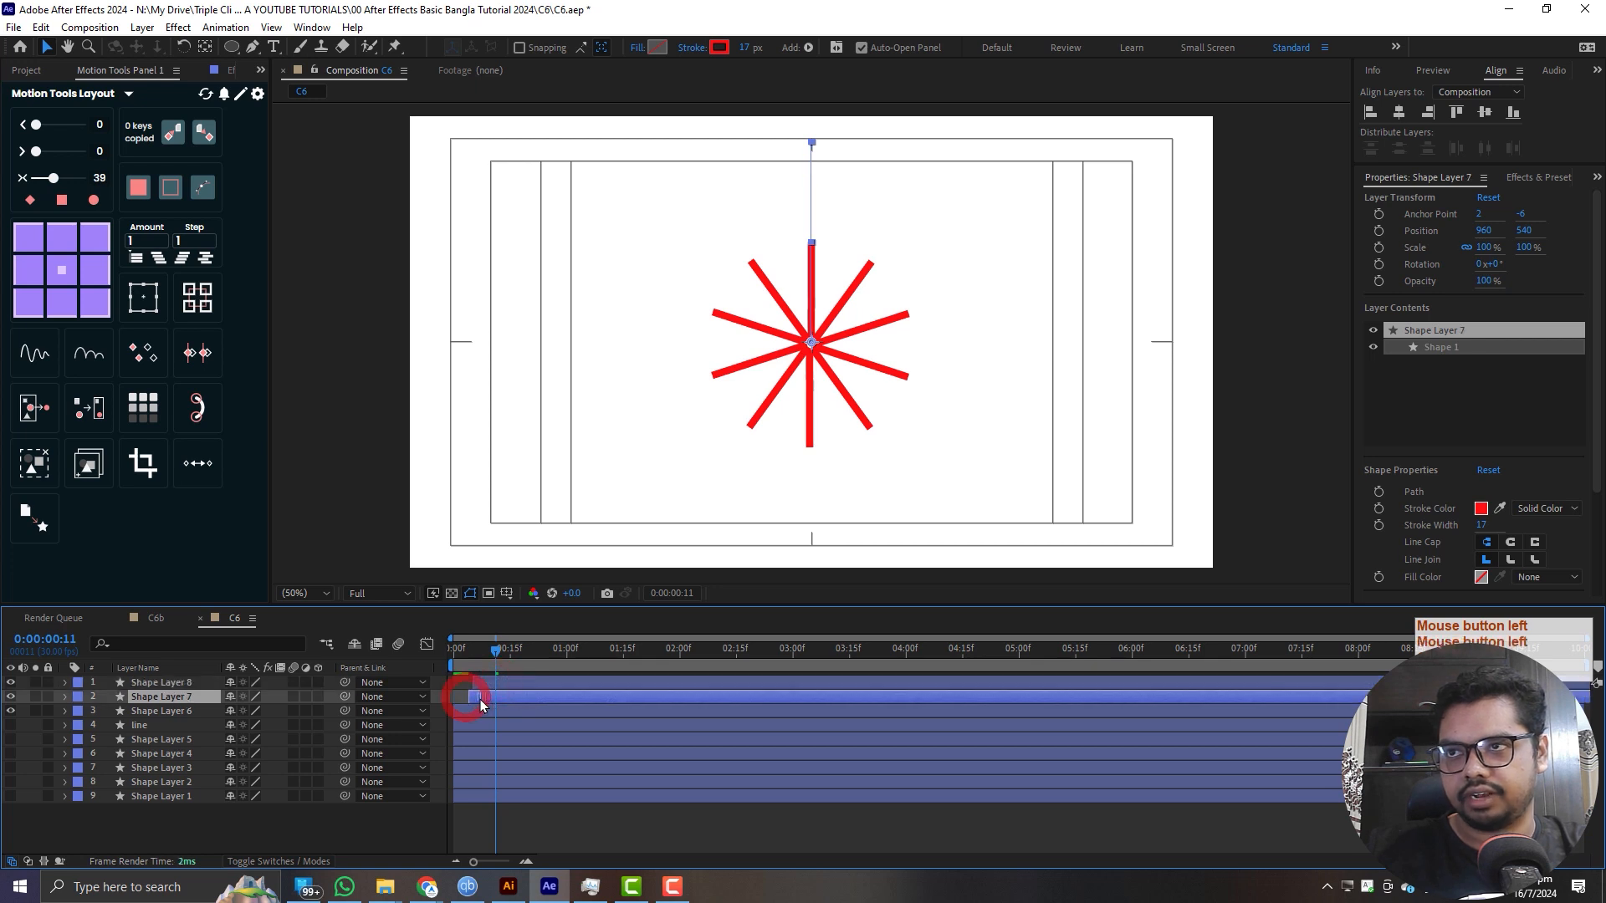
pyautogui.click(490, 681)
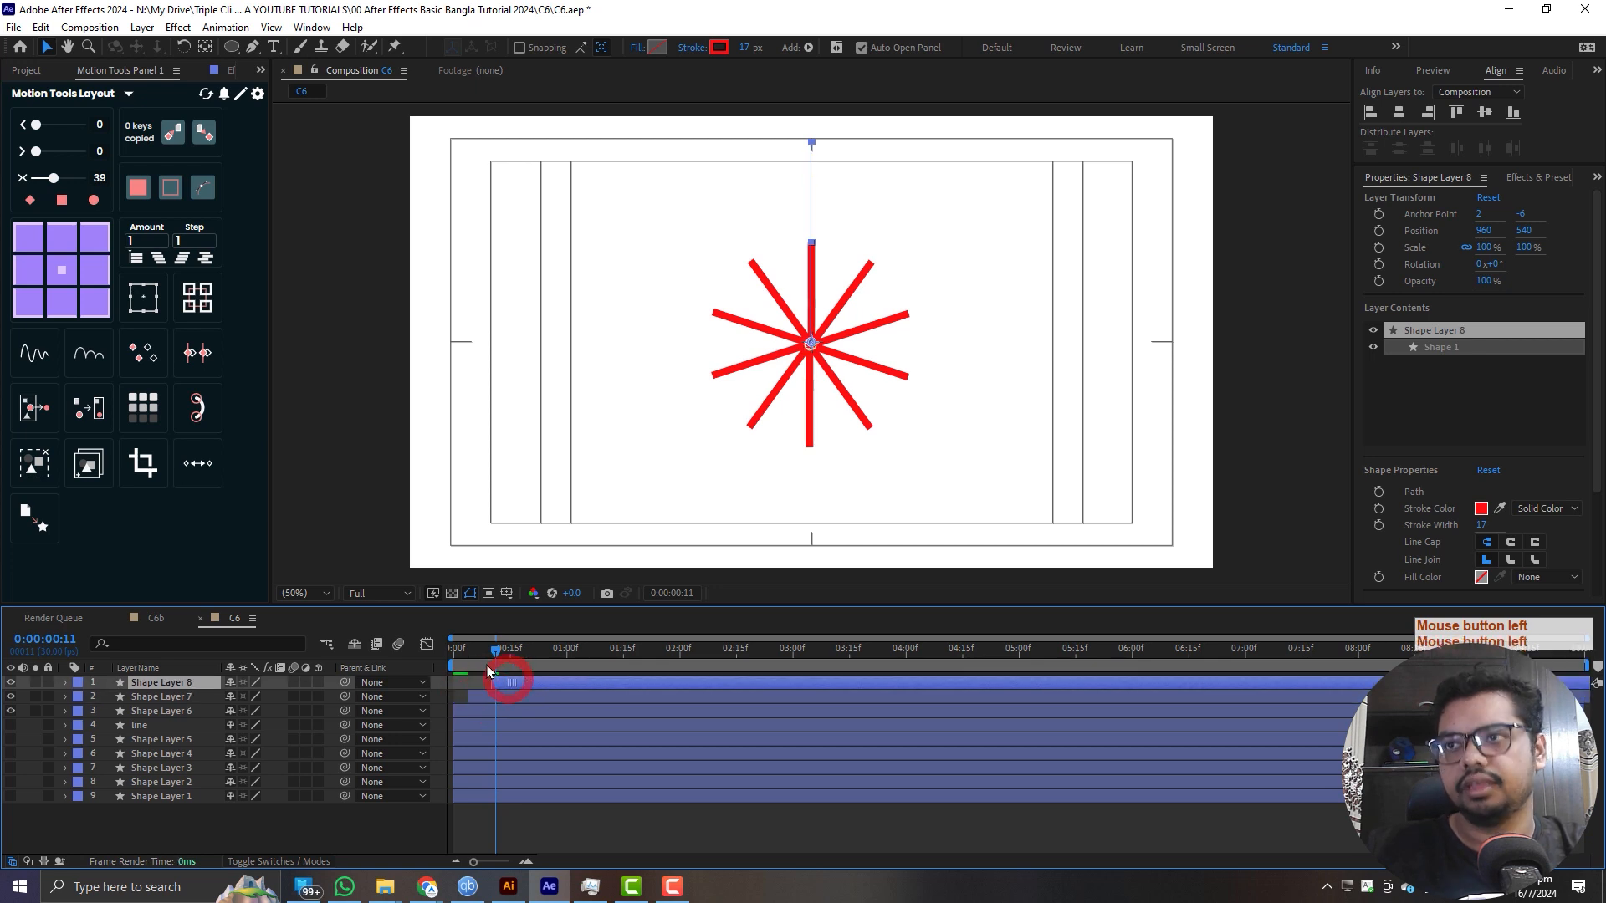
pyautogui.click(485, 658)
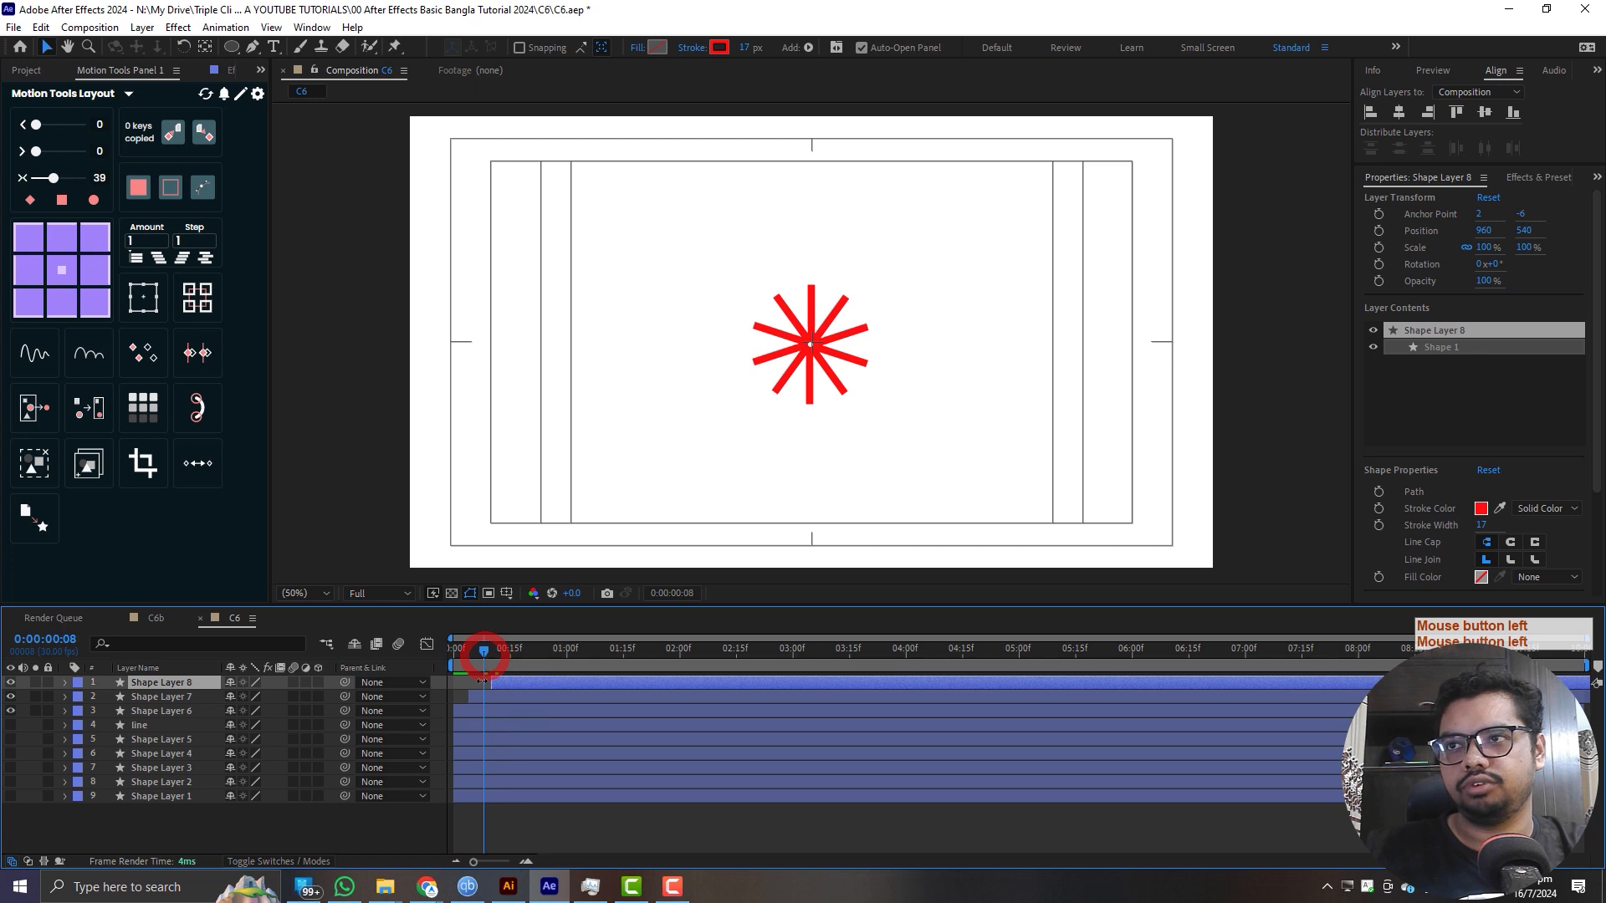
# - Set Shape Layer 7's Rotation to 18° so its lines fall between those of the other bursts
pyautogui.click(480, 699)
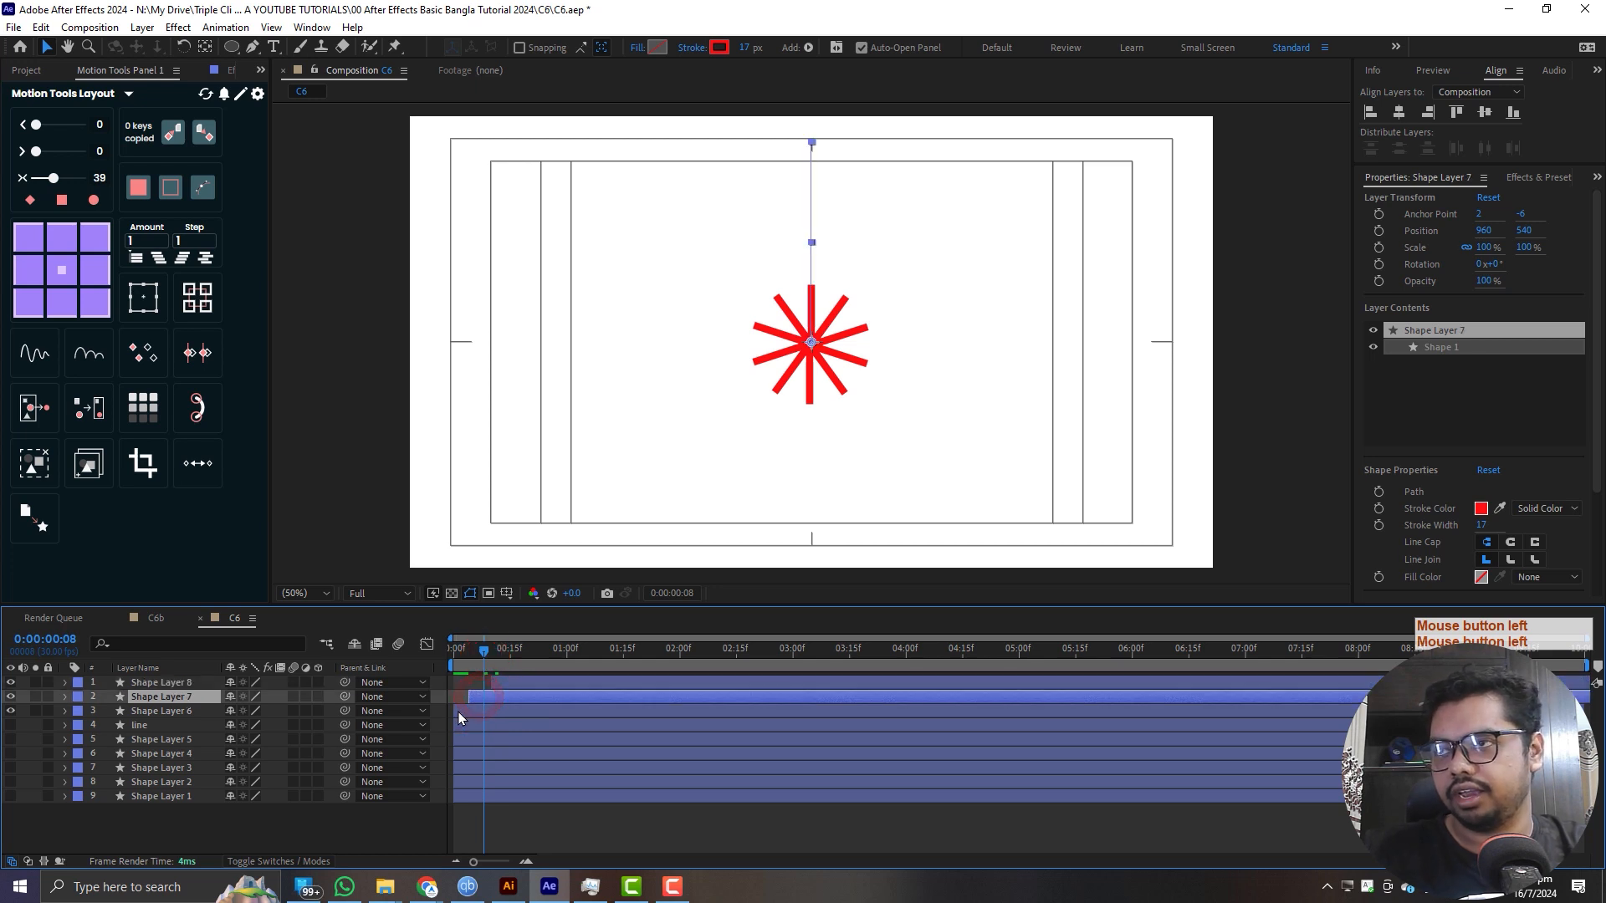
pyautogui.press('r')
pyautogui.click(251, 710)
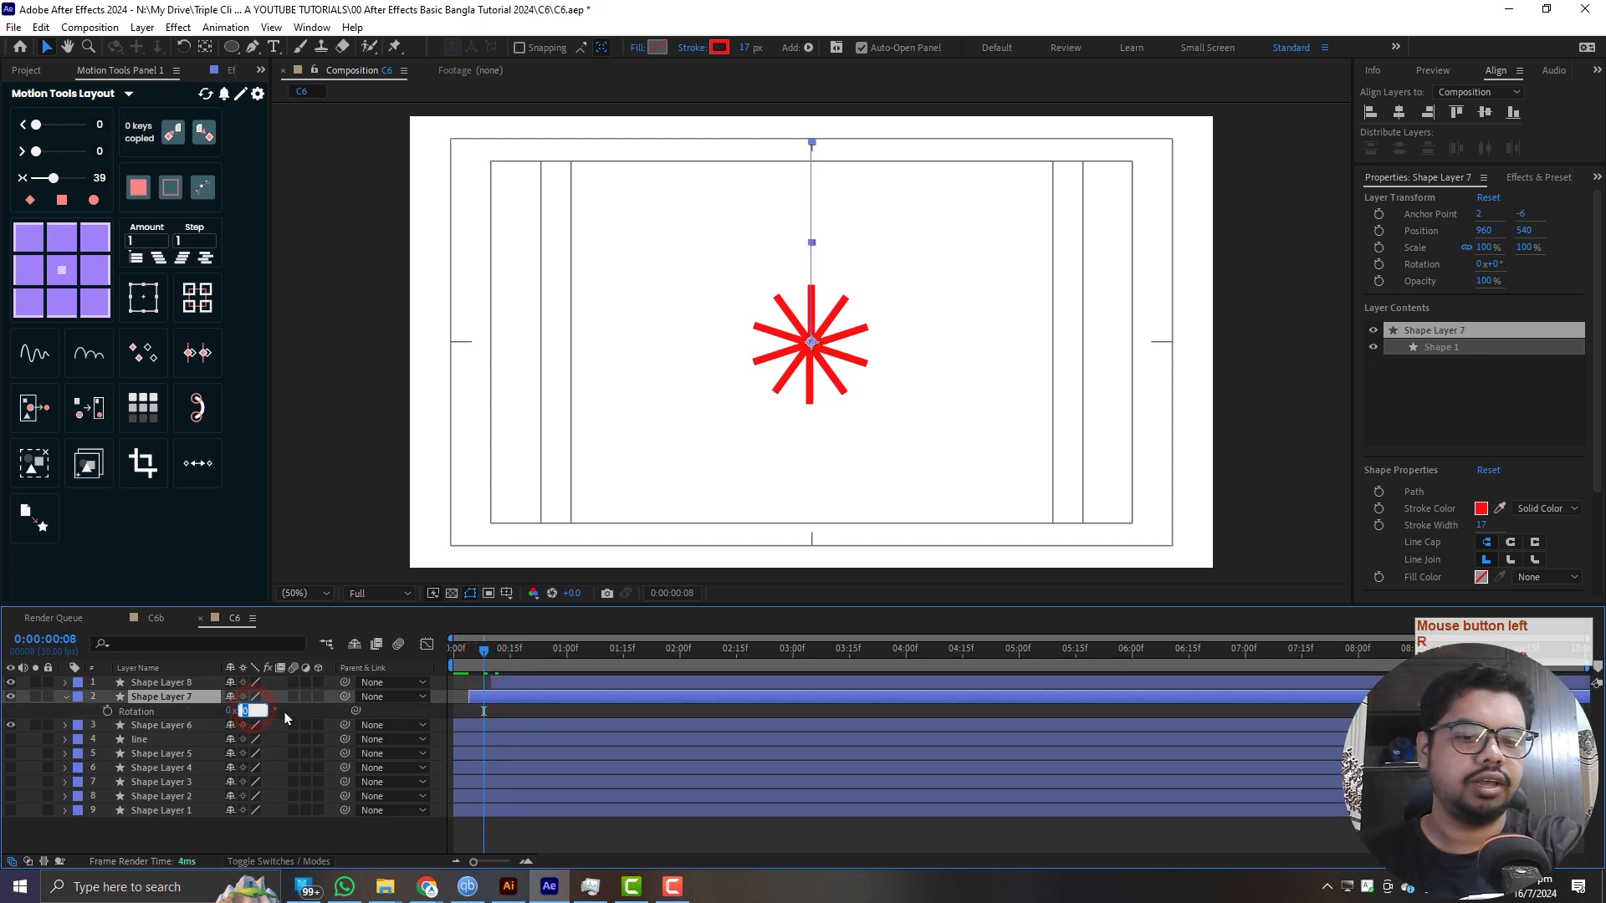
pyautogui.press('Return')
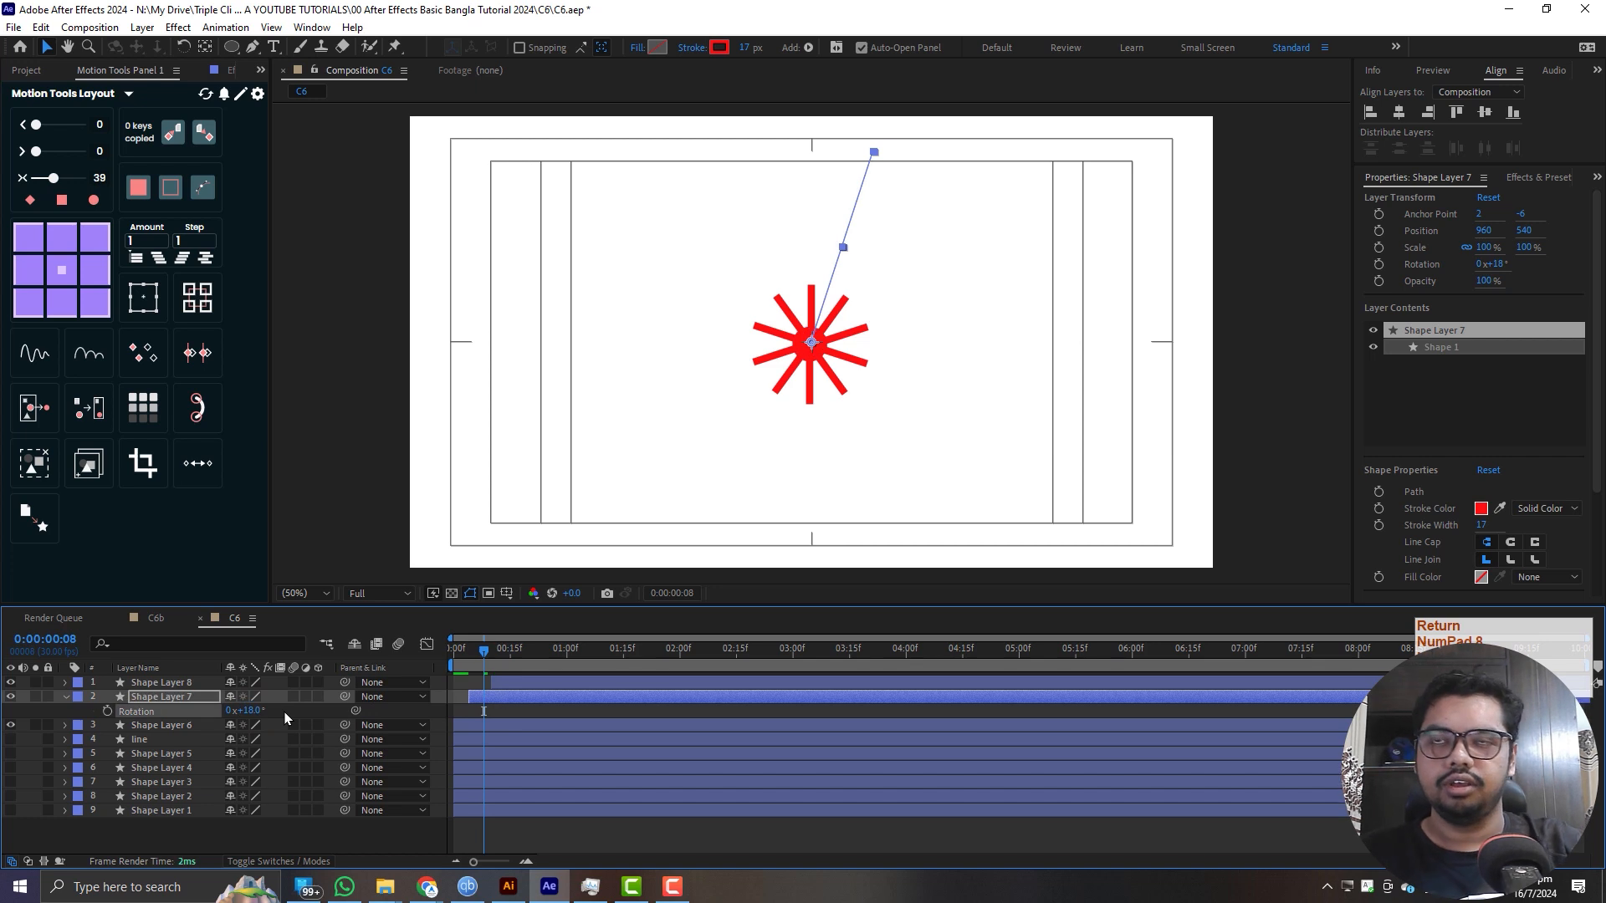
# - Change Shape Layer 7's stroke colour to blue 1097FF
pyautogui.click(719, 46)
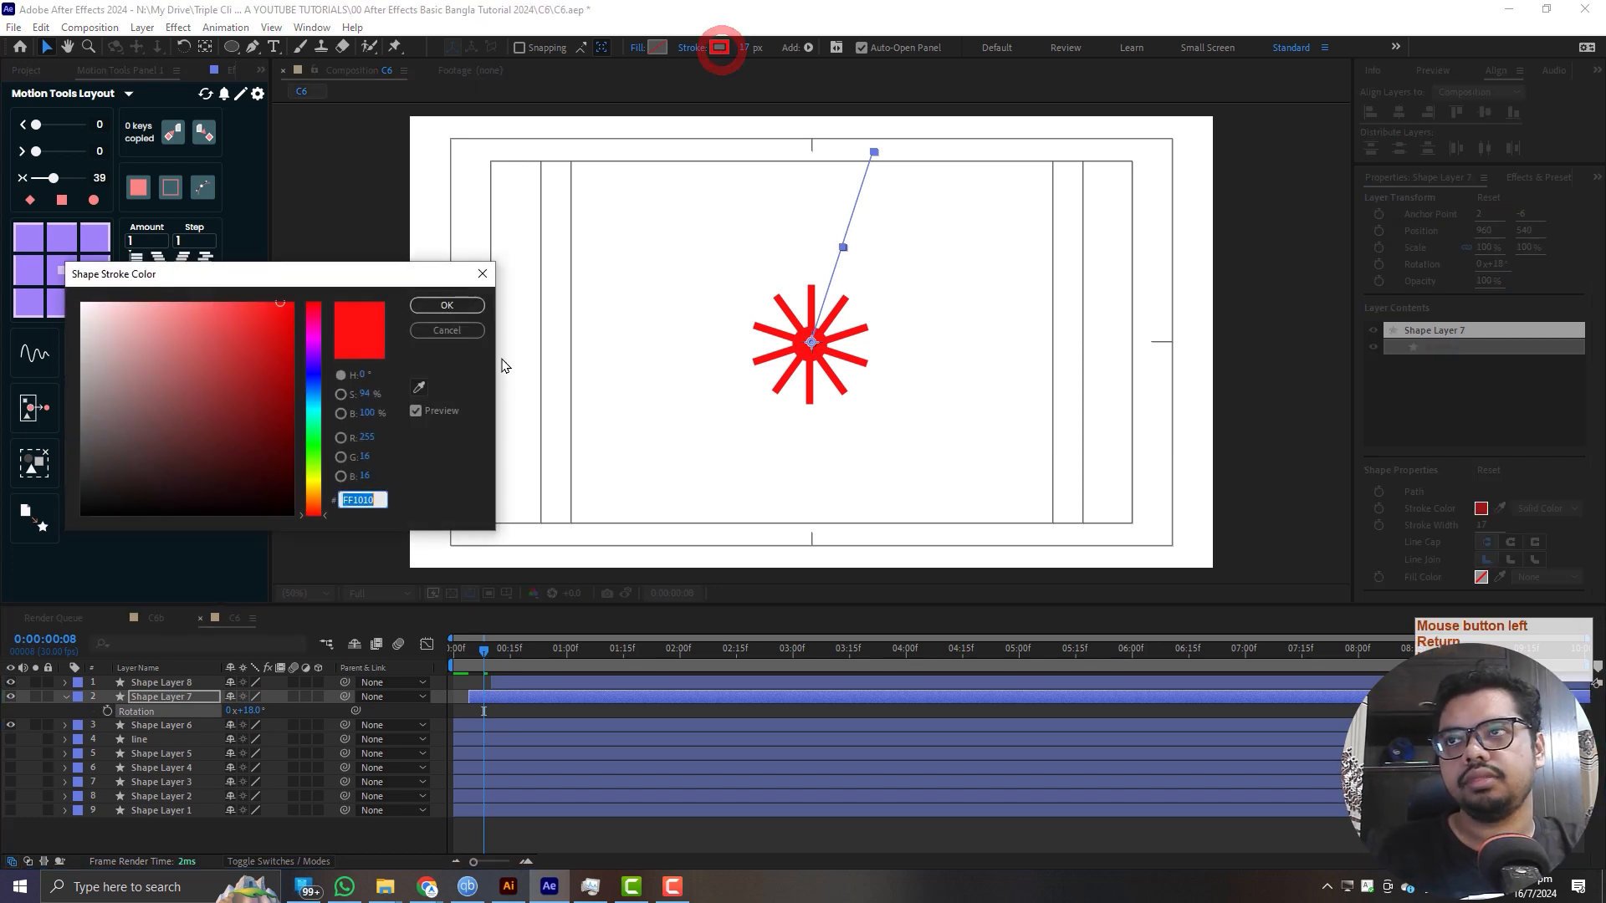
pyautogui.click(315, 393)
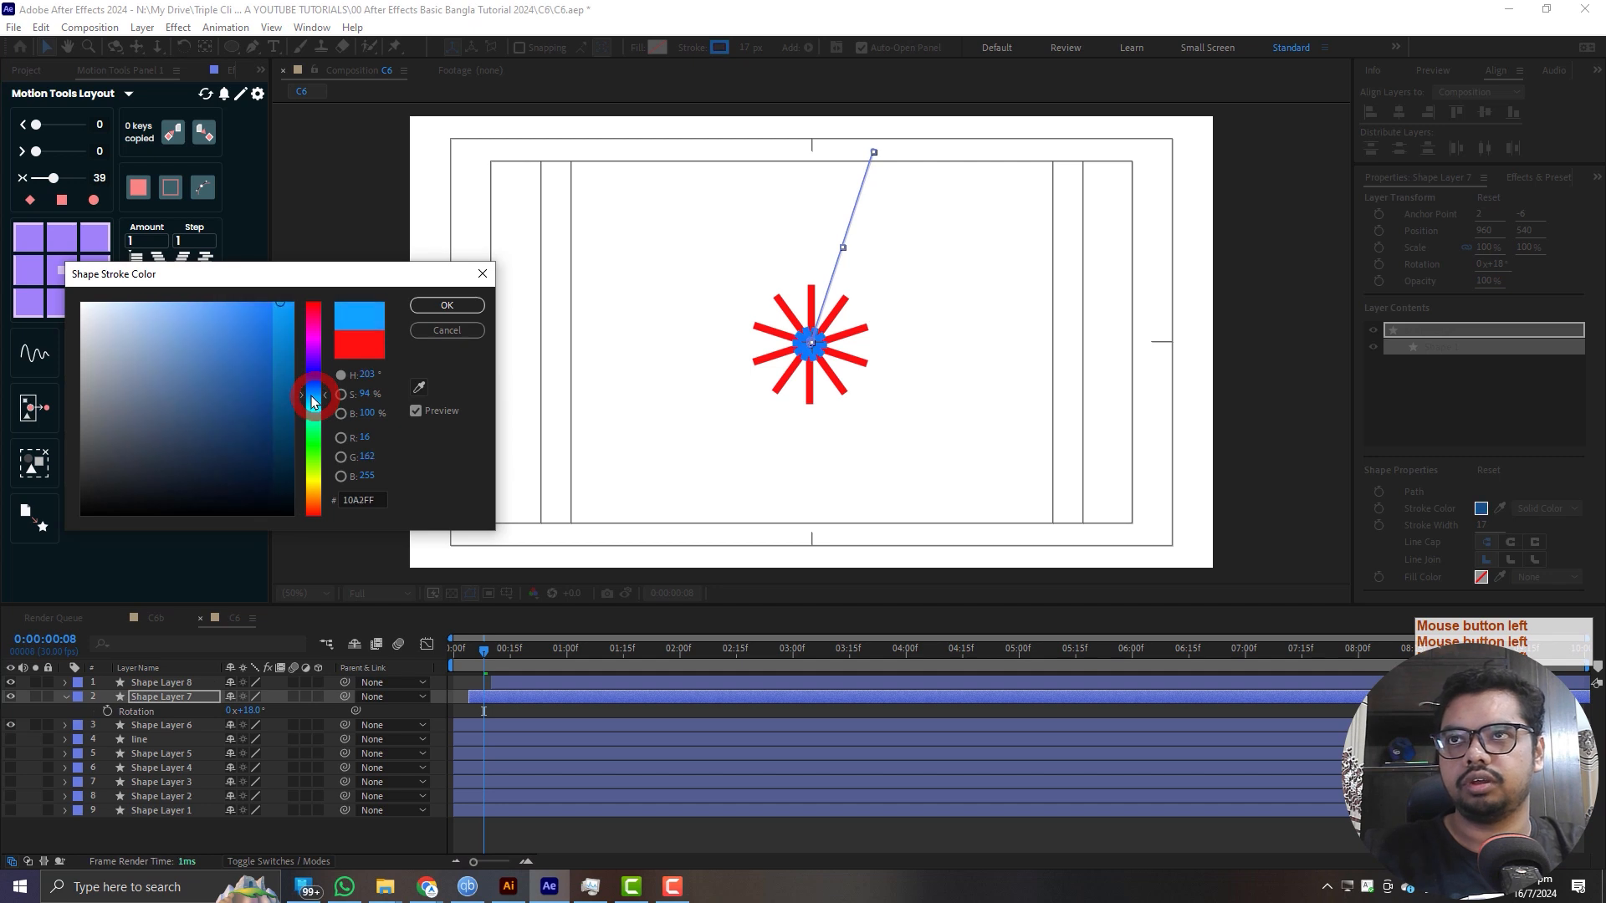
pyautogui.click(314, 395)
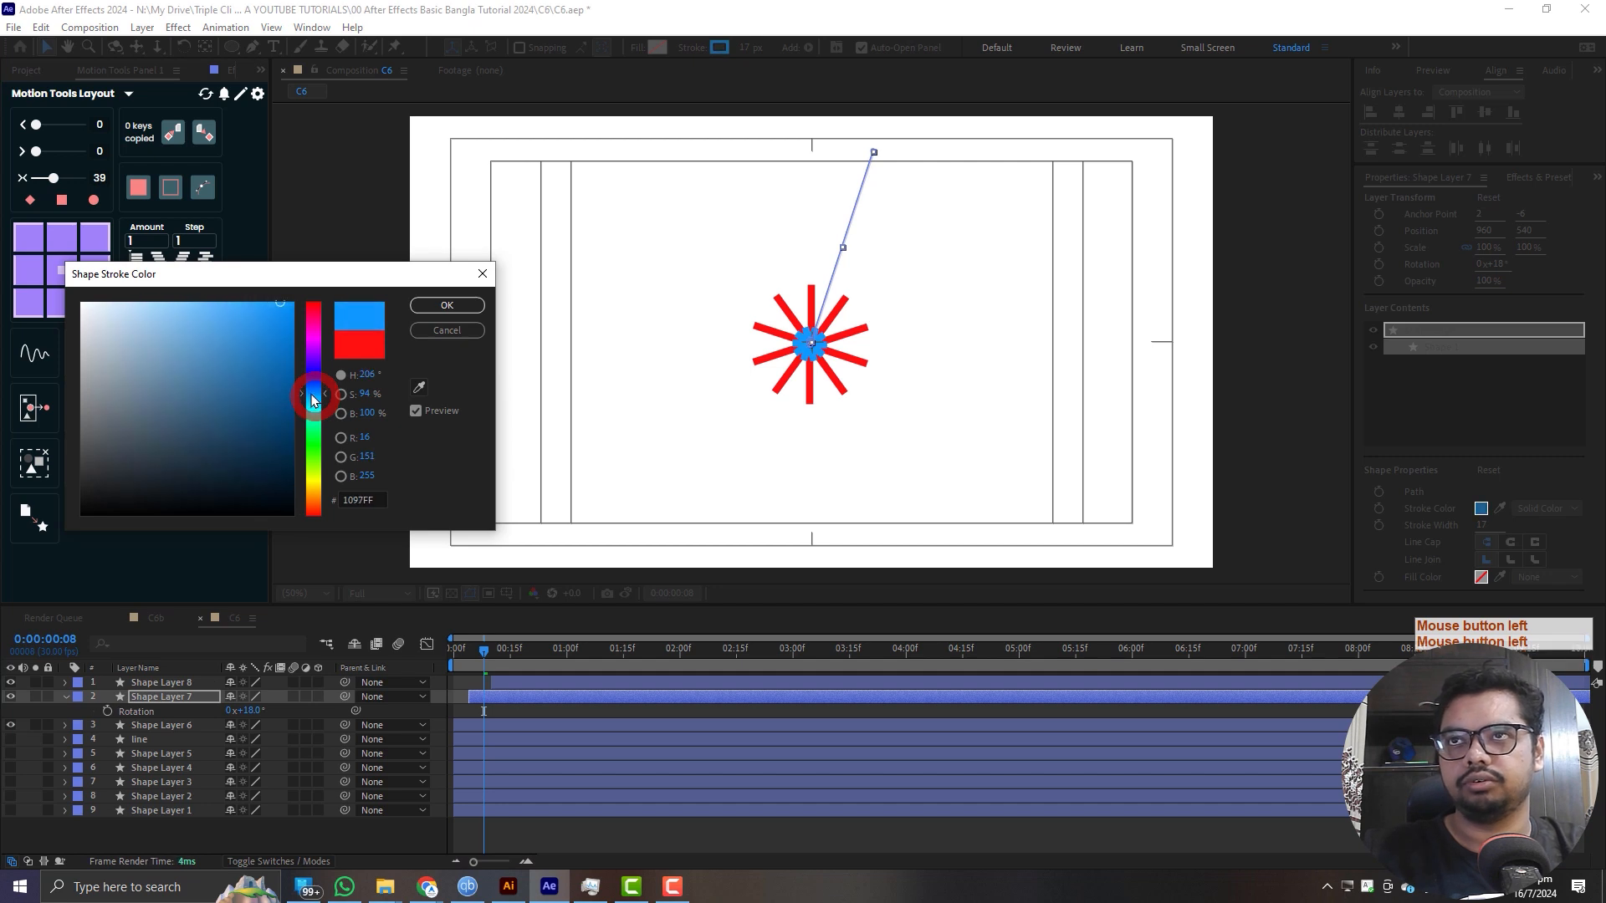
pyautogui.click(447, 305)
# - Shift Shape Layer 8 slightly earlier in time and check its stroke colour with the burst at frame 14
pyautogui.click(539, 679)
pyautogui.moveTo(483, 648); pyautogui.dragTo(493, 680)
pyautogui.click(718, 47)
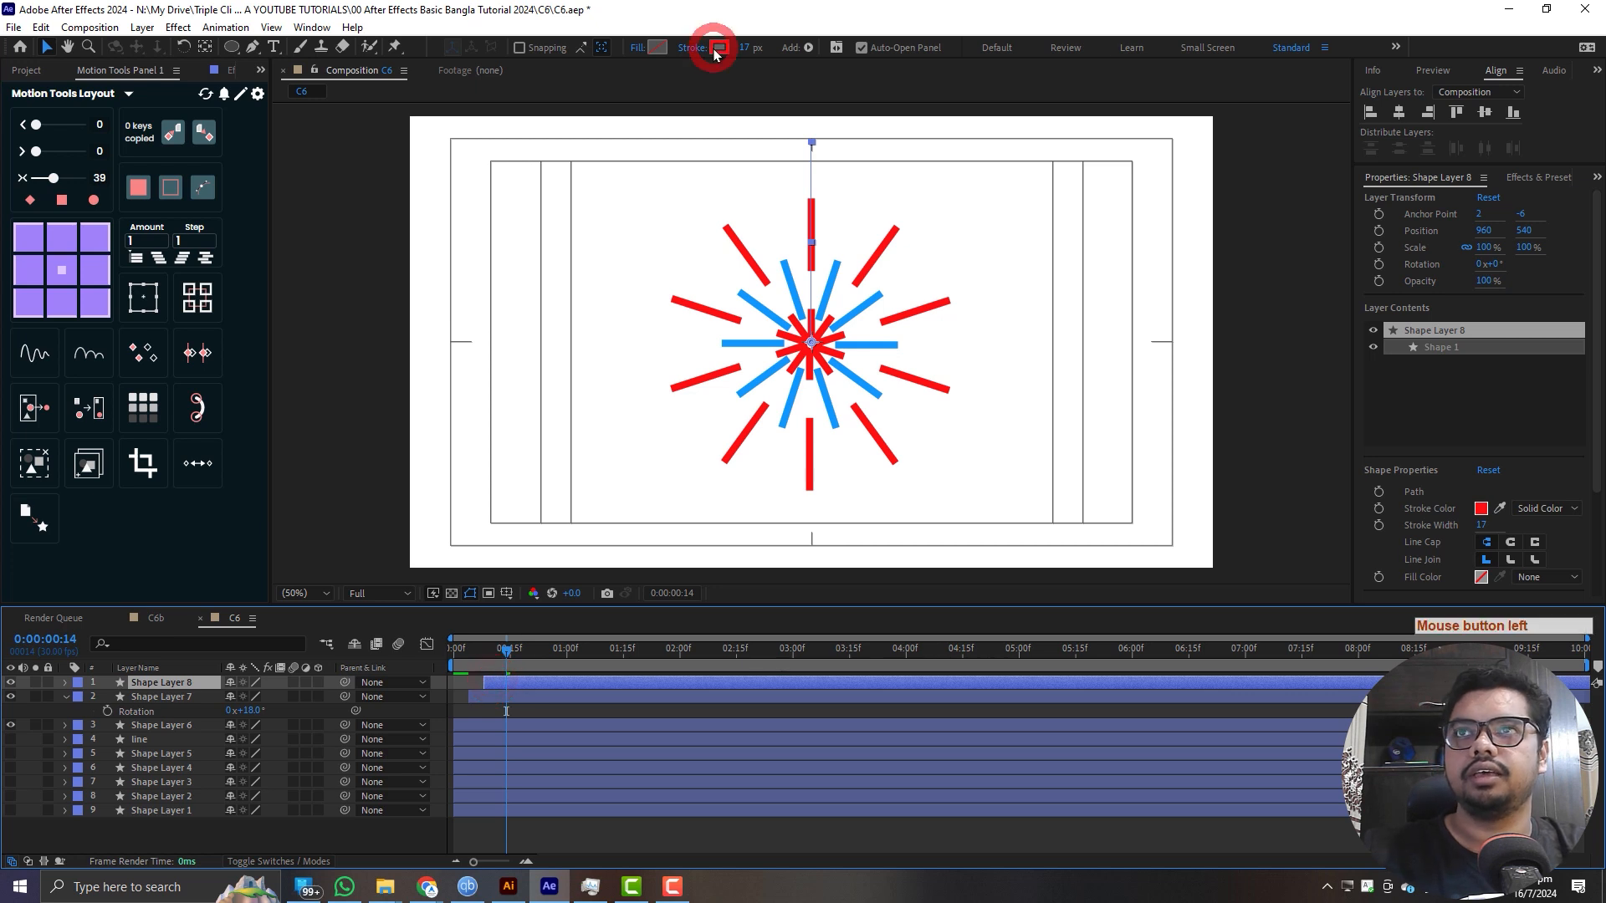
pyautogui.click(445, 304)
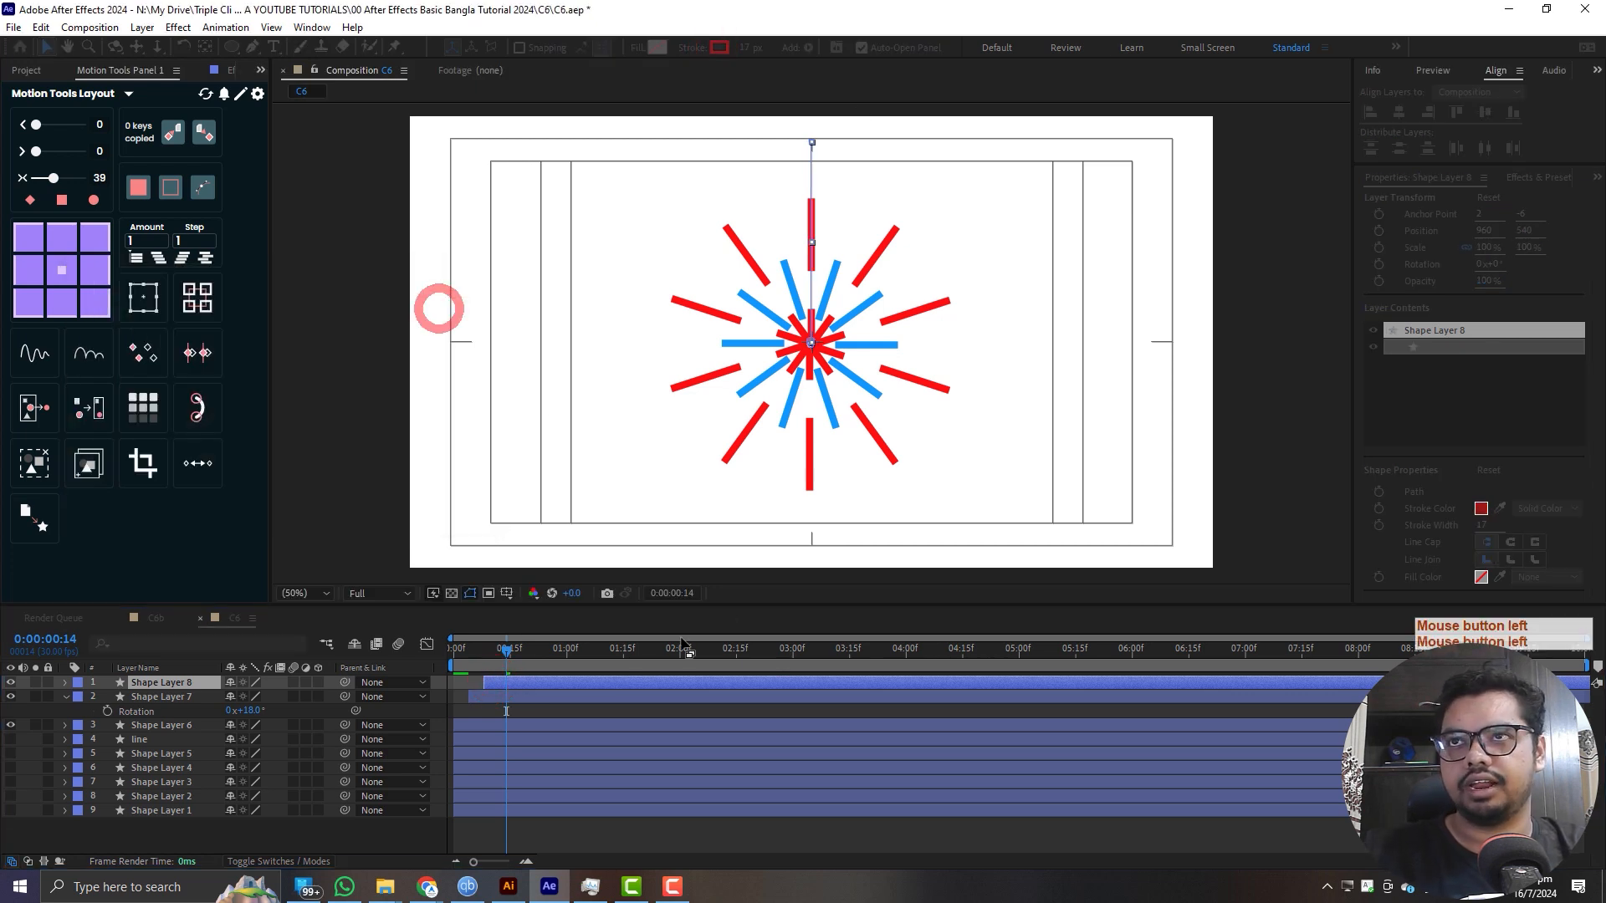
# - Play back the staggered red and blue burst from the first frame to check its timing
pyautogui.click(483, 651)
pyautogui.click(383, 672)
pyautogui.press('space')
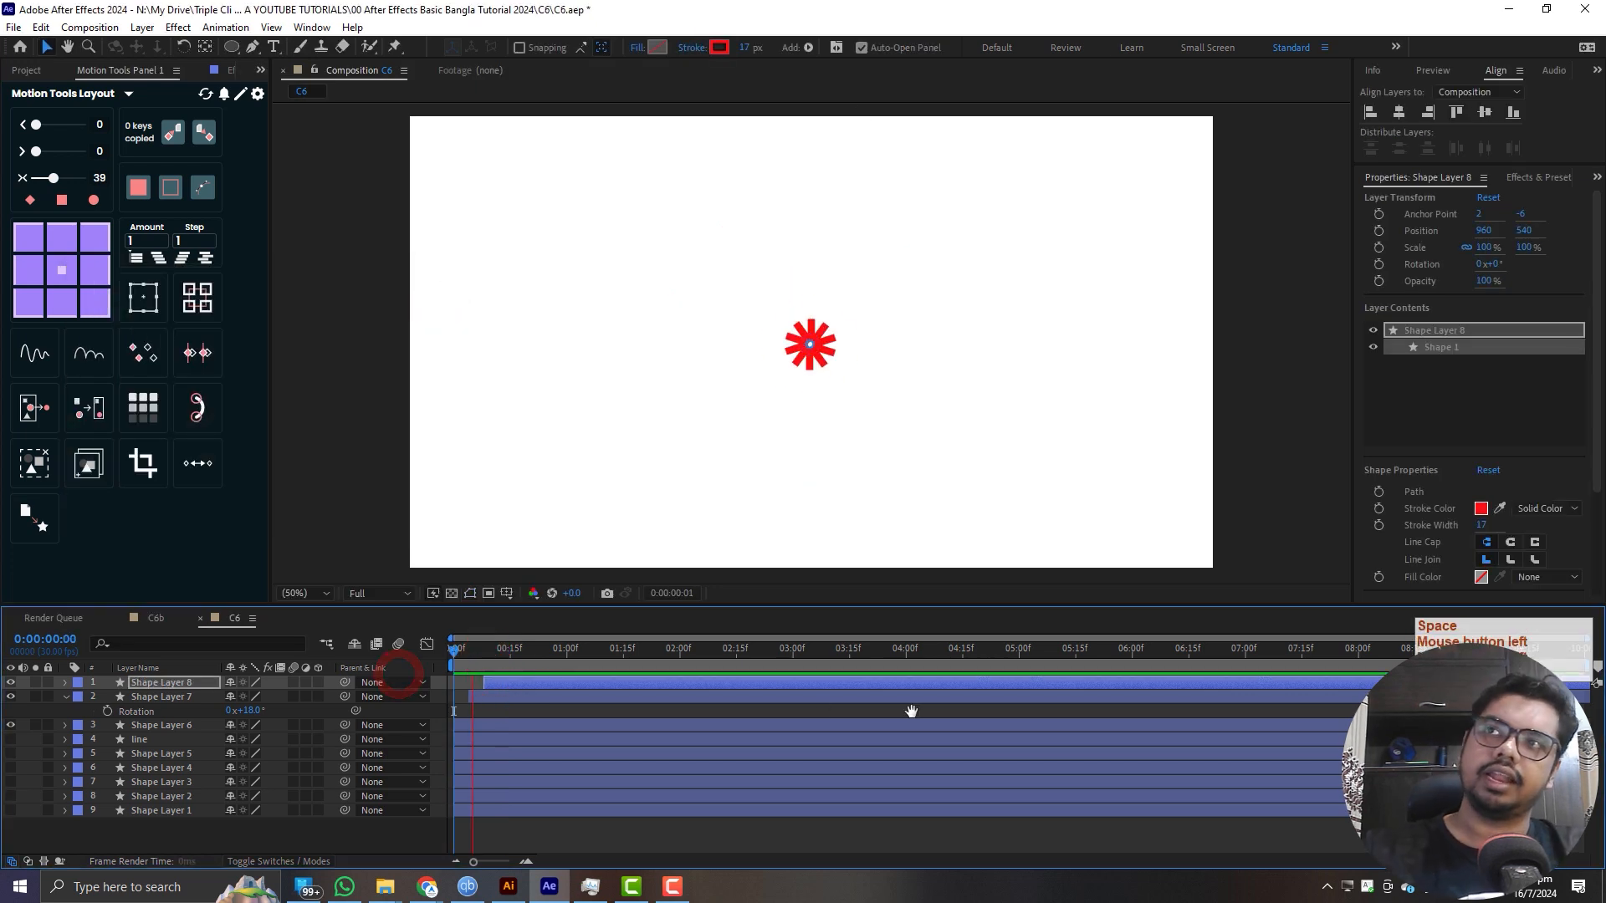
pyautogui.moveTo(516, 654); pyautogui.dragTo(148, 662)
pyautogui.press('space')
pyautogui.press('space')
pyautogui.moveTo(501, 651); pyautogui.dragTo(165, 664)
# - Collapse Shape Layer 7's properties, deselect all layers and replay the burst animation from the start
pyautogui.click(65, 699)
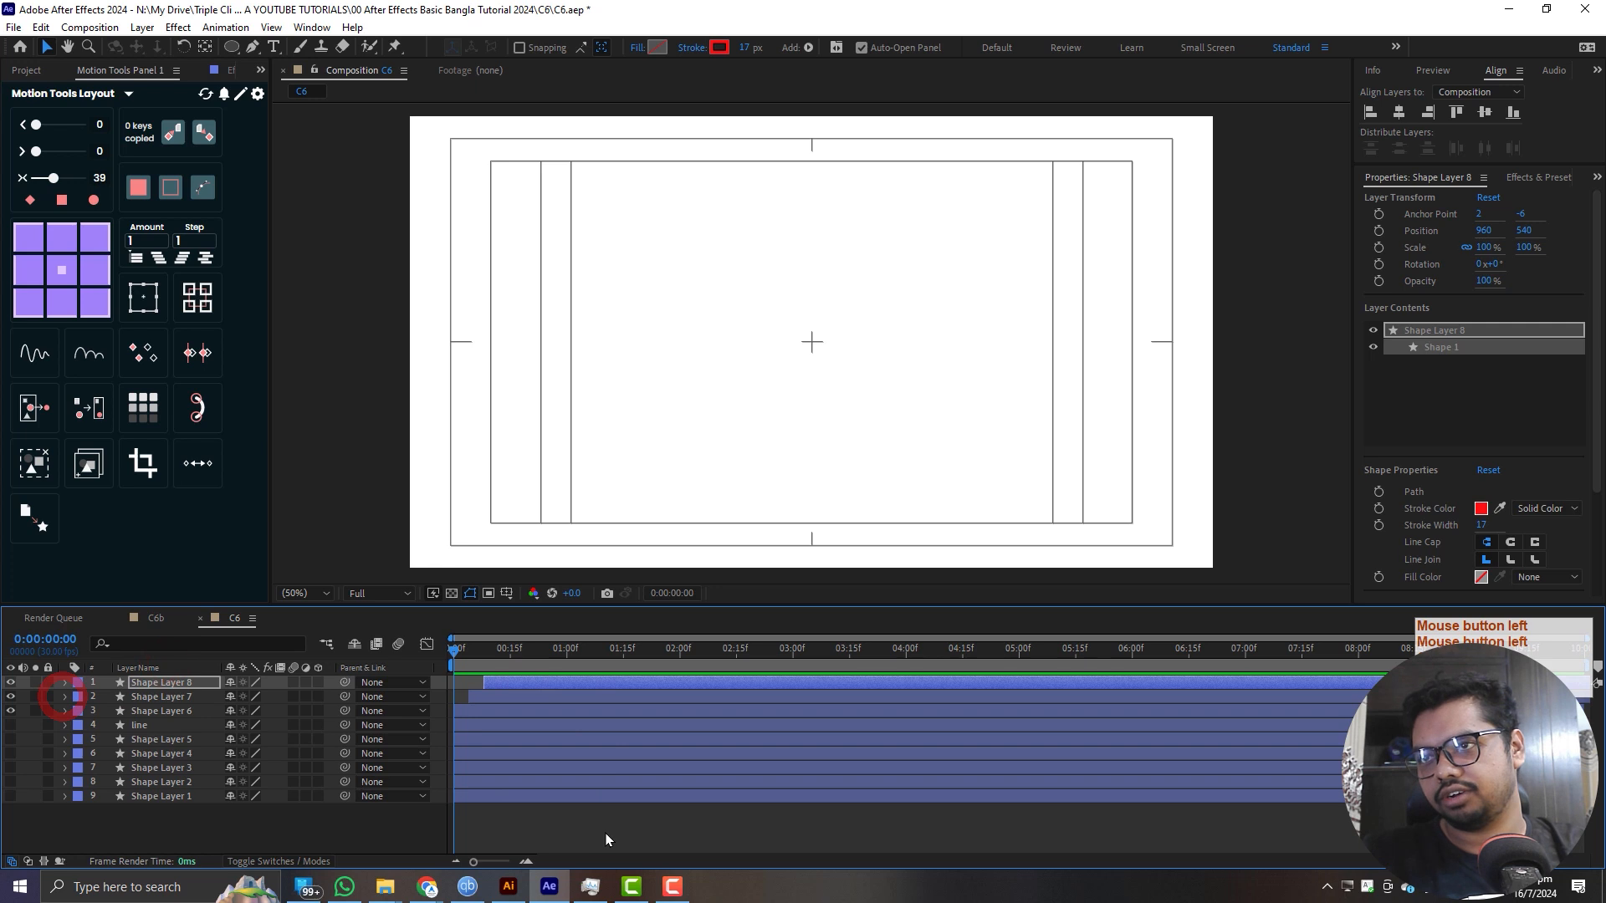
pyautogui.click(599, 831)
pyautogui.press('space')
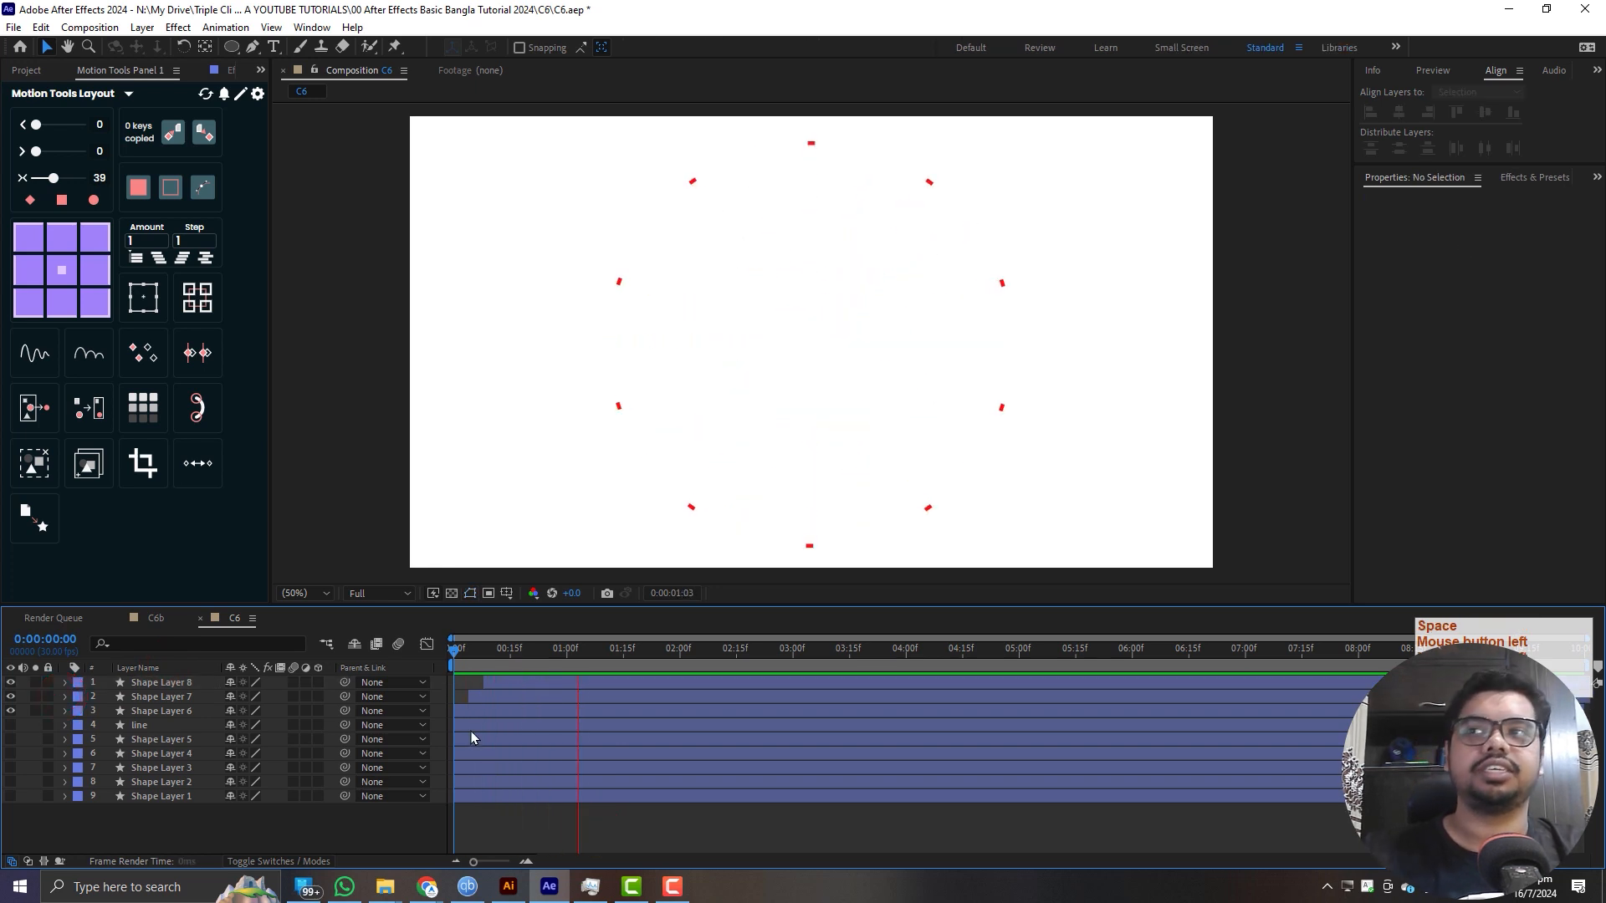
pyautogui.moveTo(509, 655); pyautogui.dragTo(240, 682)
pyautogui.press('space')
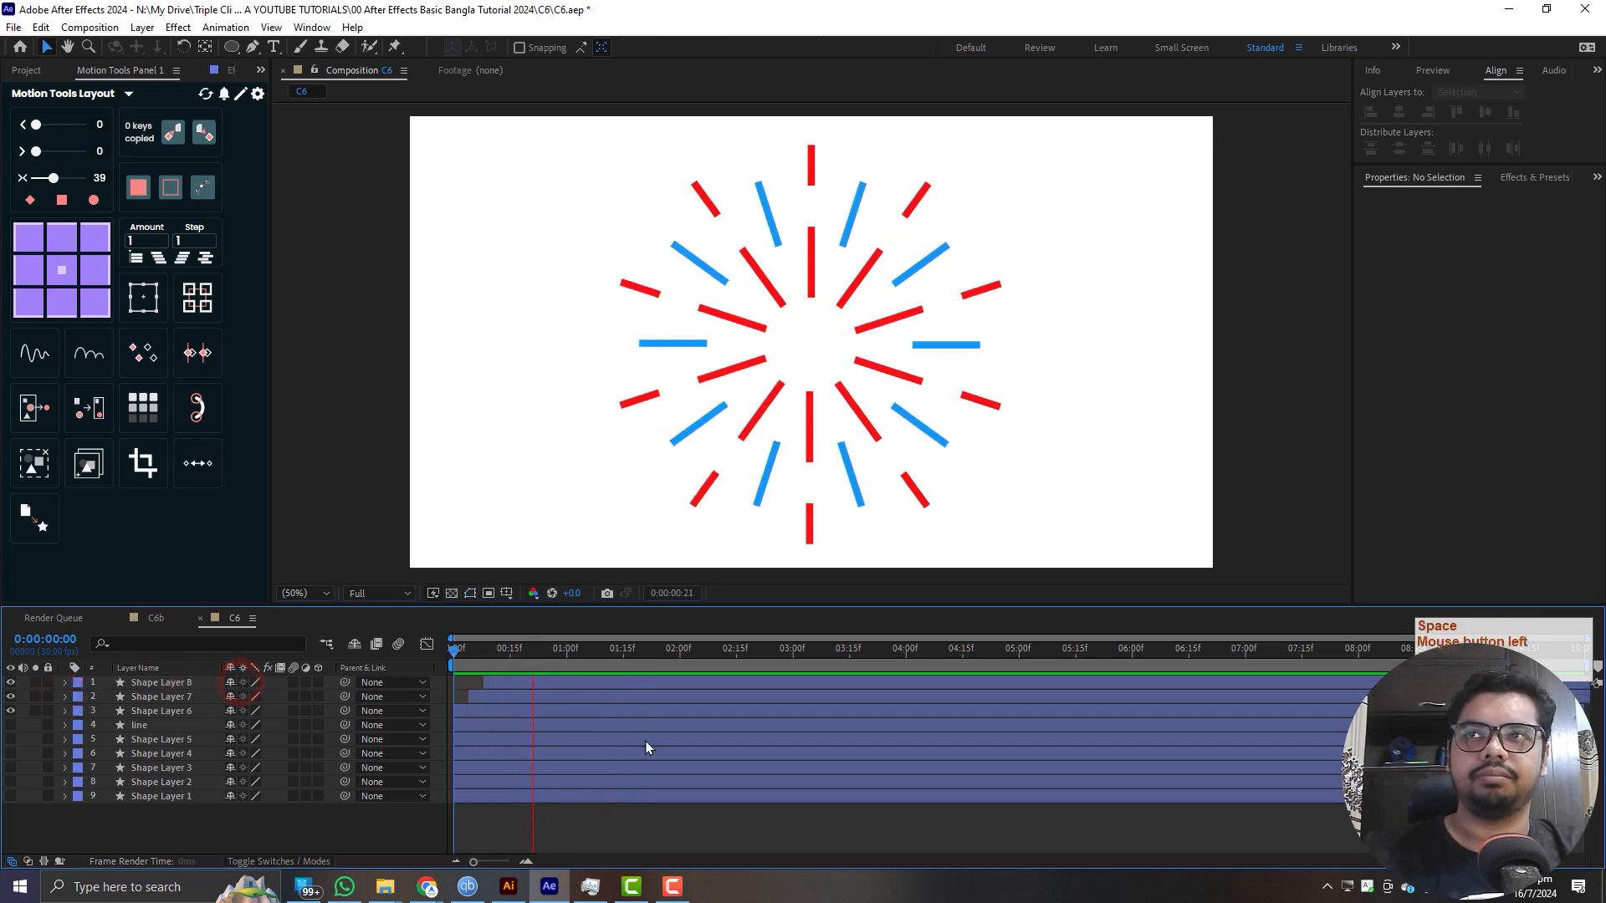
# - Scrub the end of the burst animation between frame 27 and 1:04 to examine how the lines disappear
pyautogui.moveTo(504, 649); pyautogui.dragTo(580, 668)
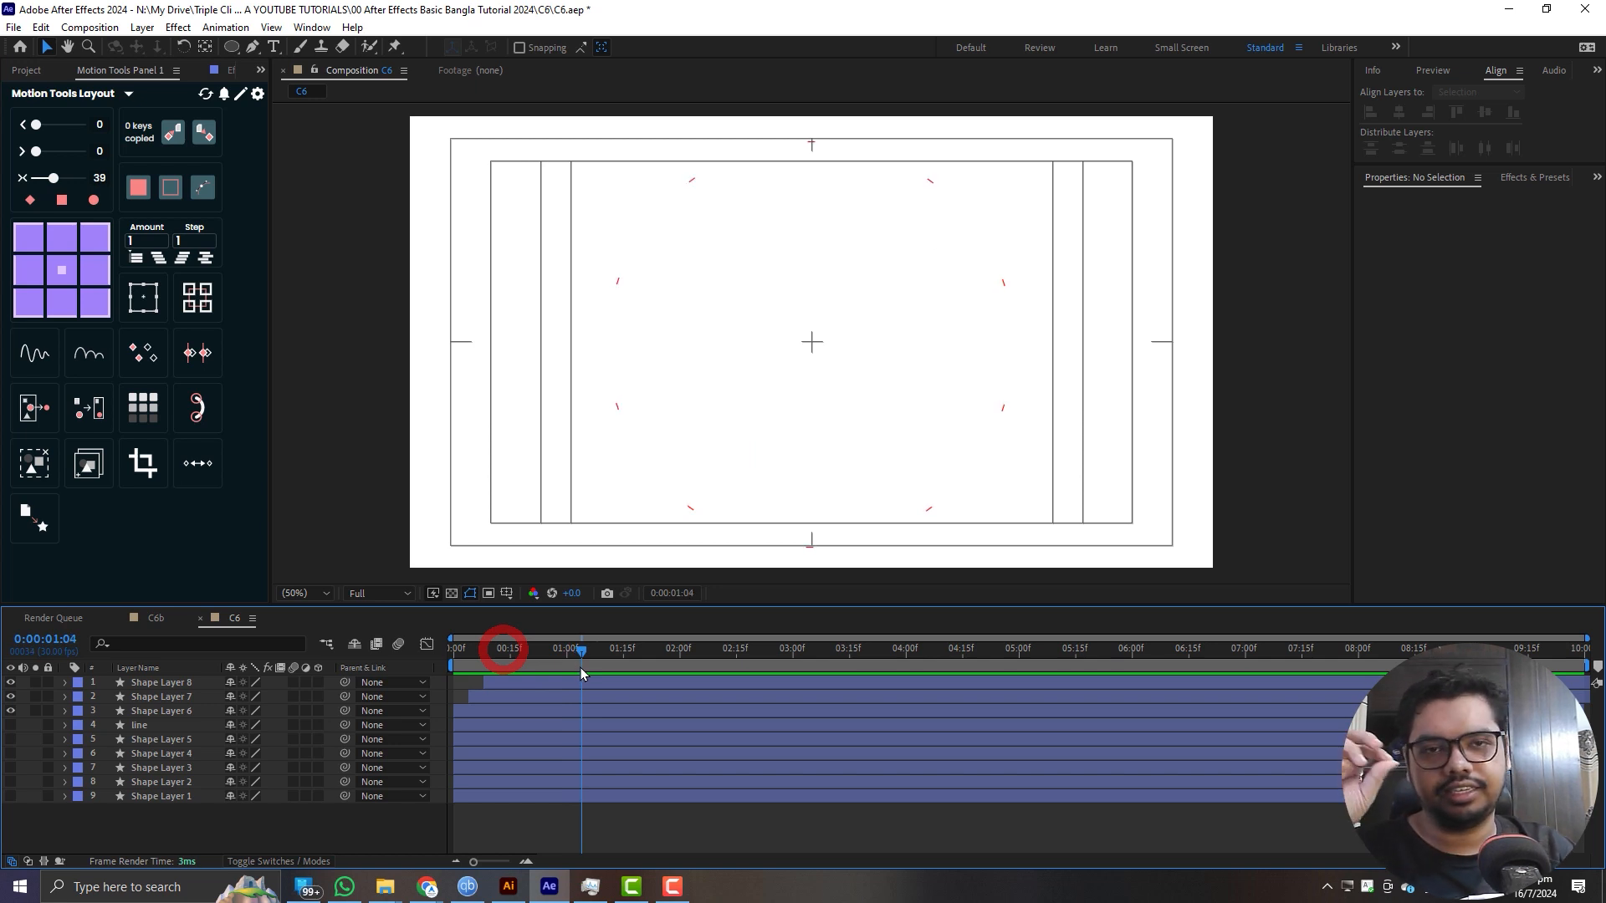
pyautogui.moveTo(581, 668); pyautogui.dragTo(556, 719)
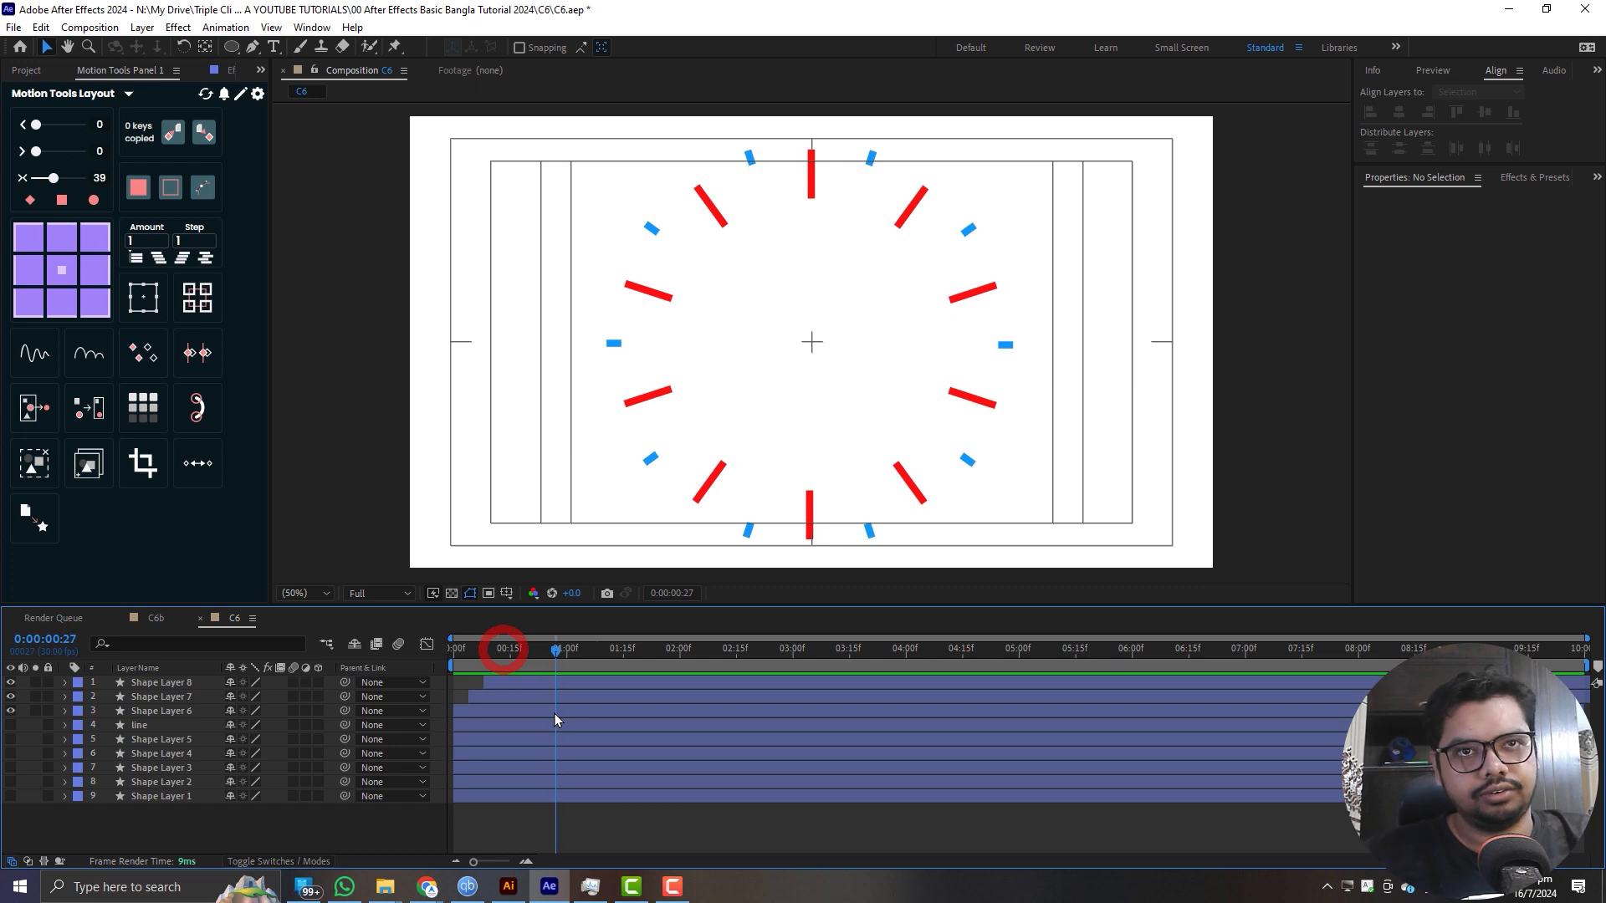
pyautogui.click(554, 715)
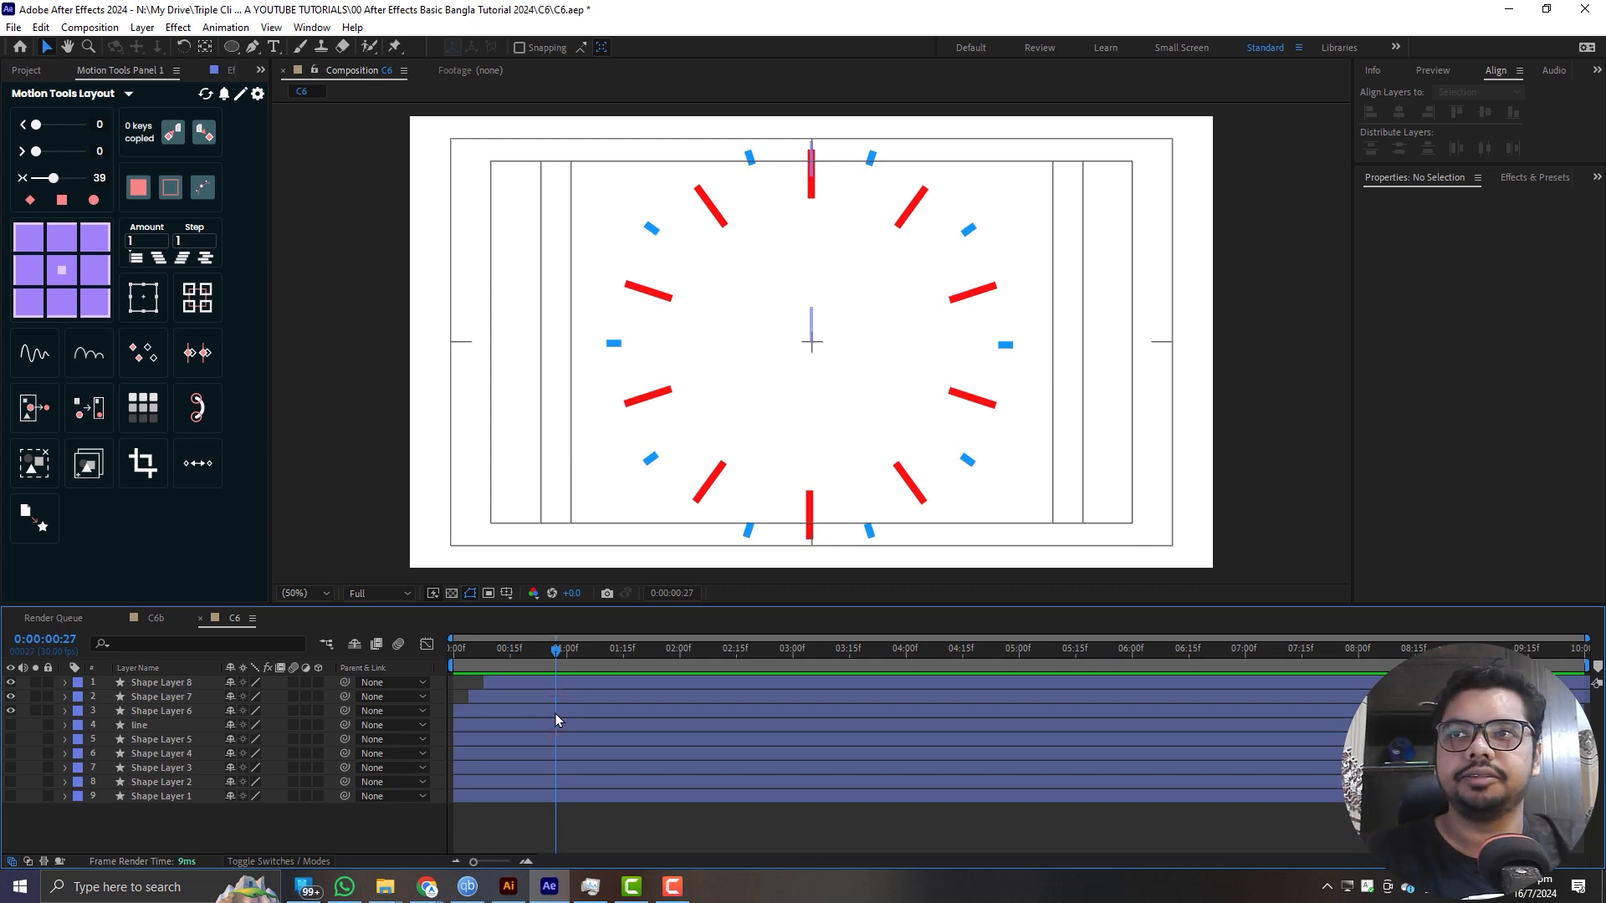
pyautogui.press('shift+Insert')
pyautogui.hotkey('ctrl', 'F9')
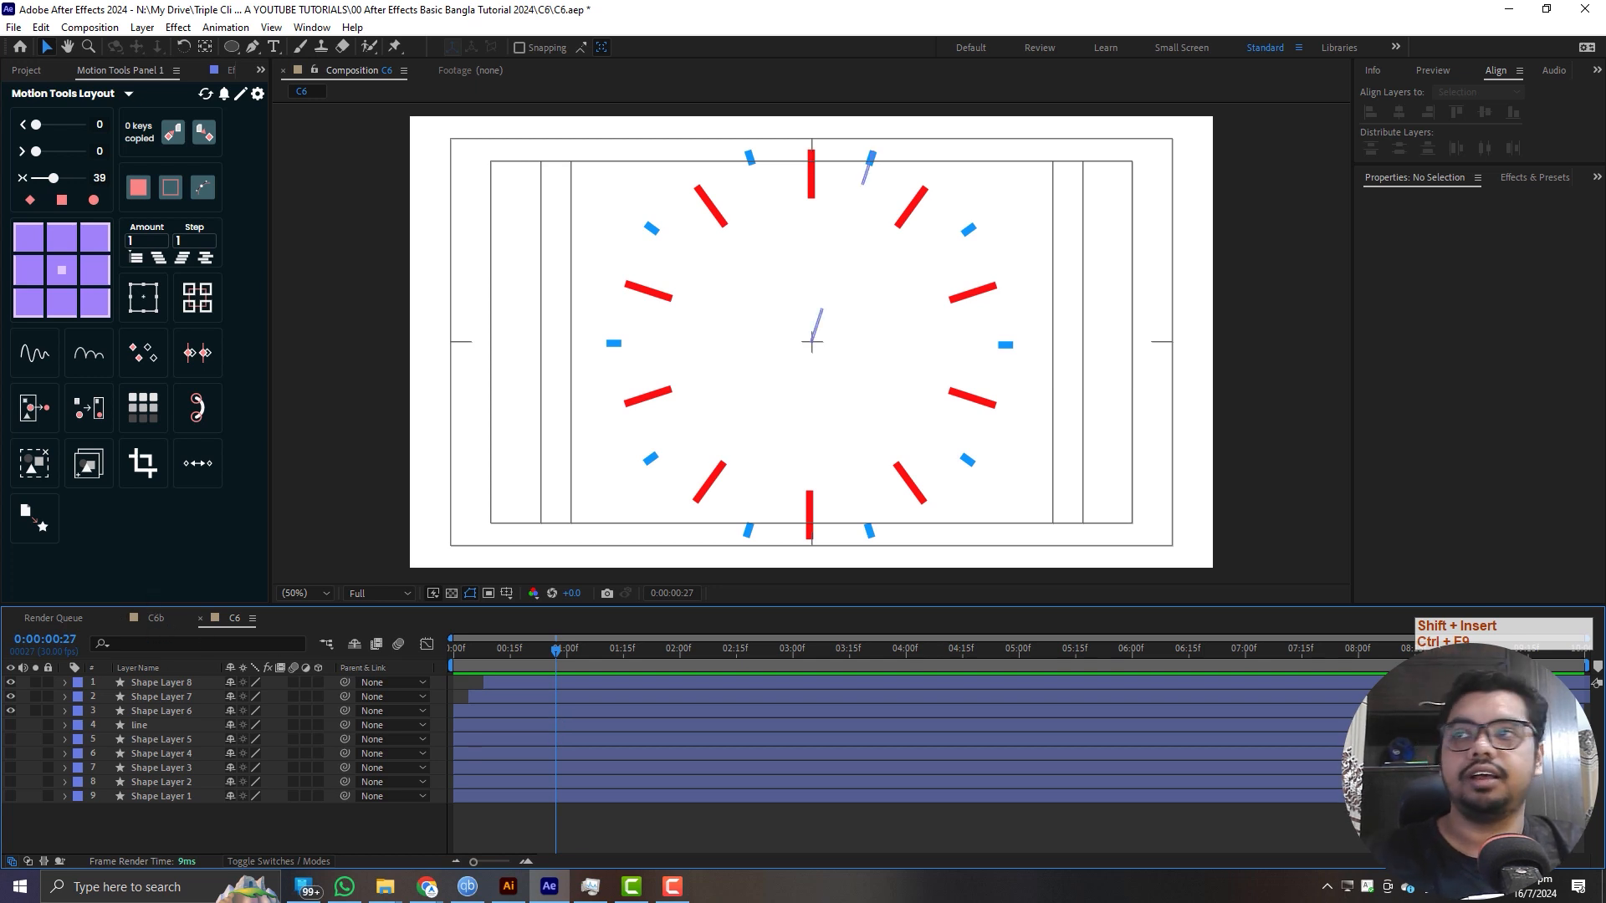
# - Hide Shape Layers 6, 7 and 8 and select the line layer
pyautogui.moveTo(10, 682); pyautogui.dragTo(10, 711)
pyautogui.click(144, 726)
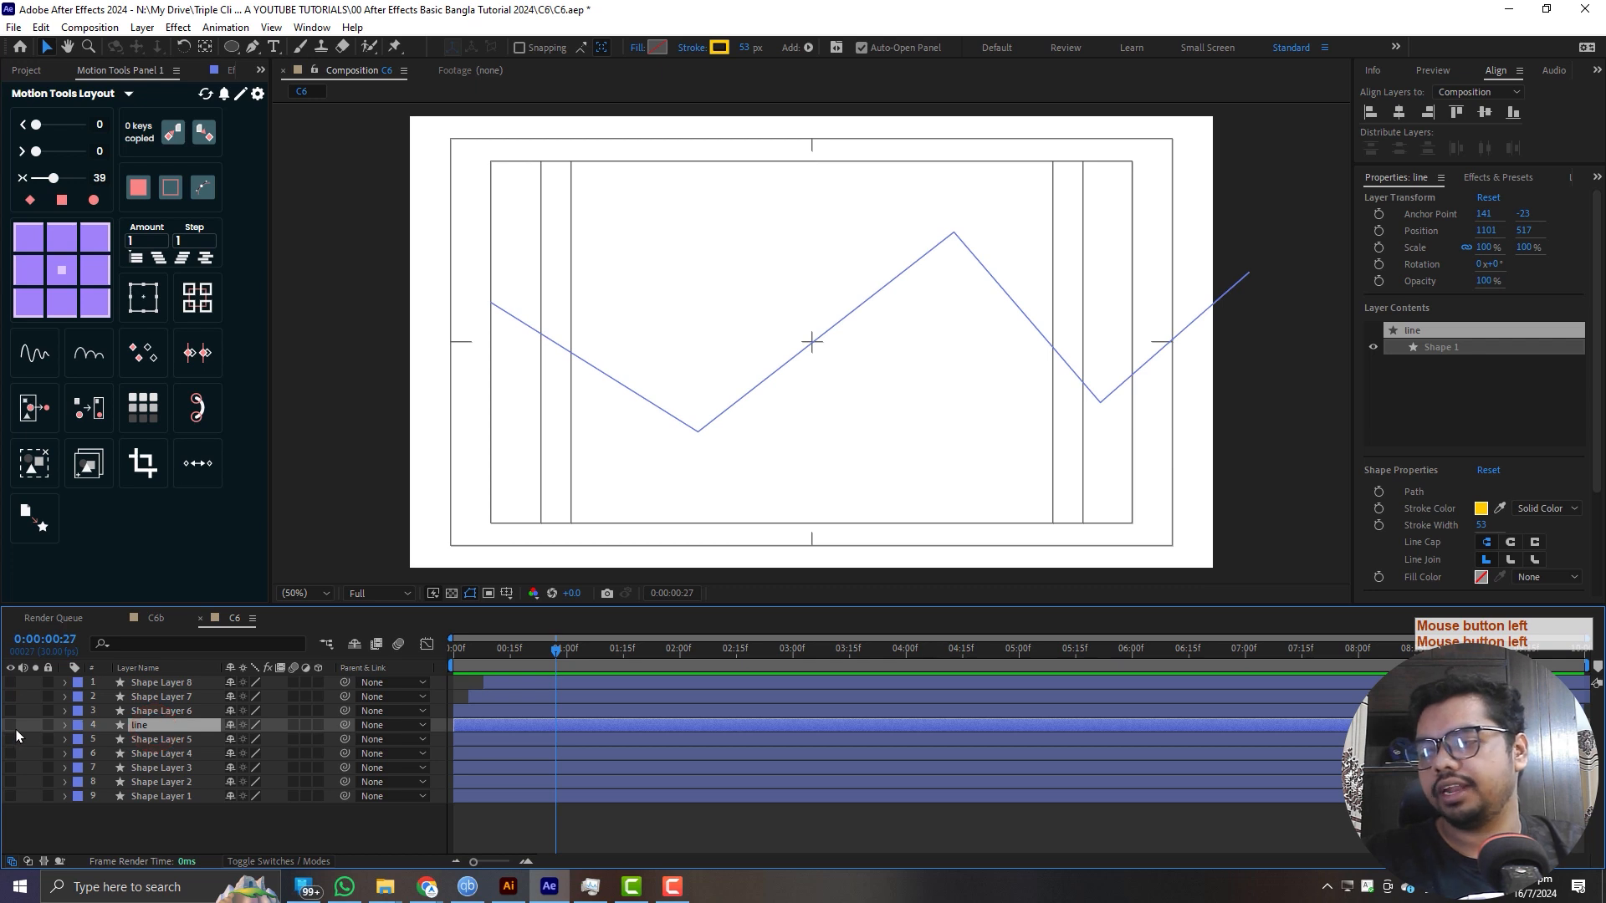
# - Open the C6b composition and switch to Illustrator to view its source artwork C6.ai
pyautogui.click(155, 619)
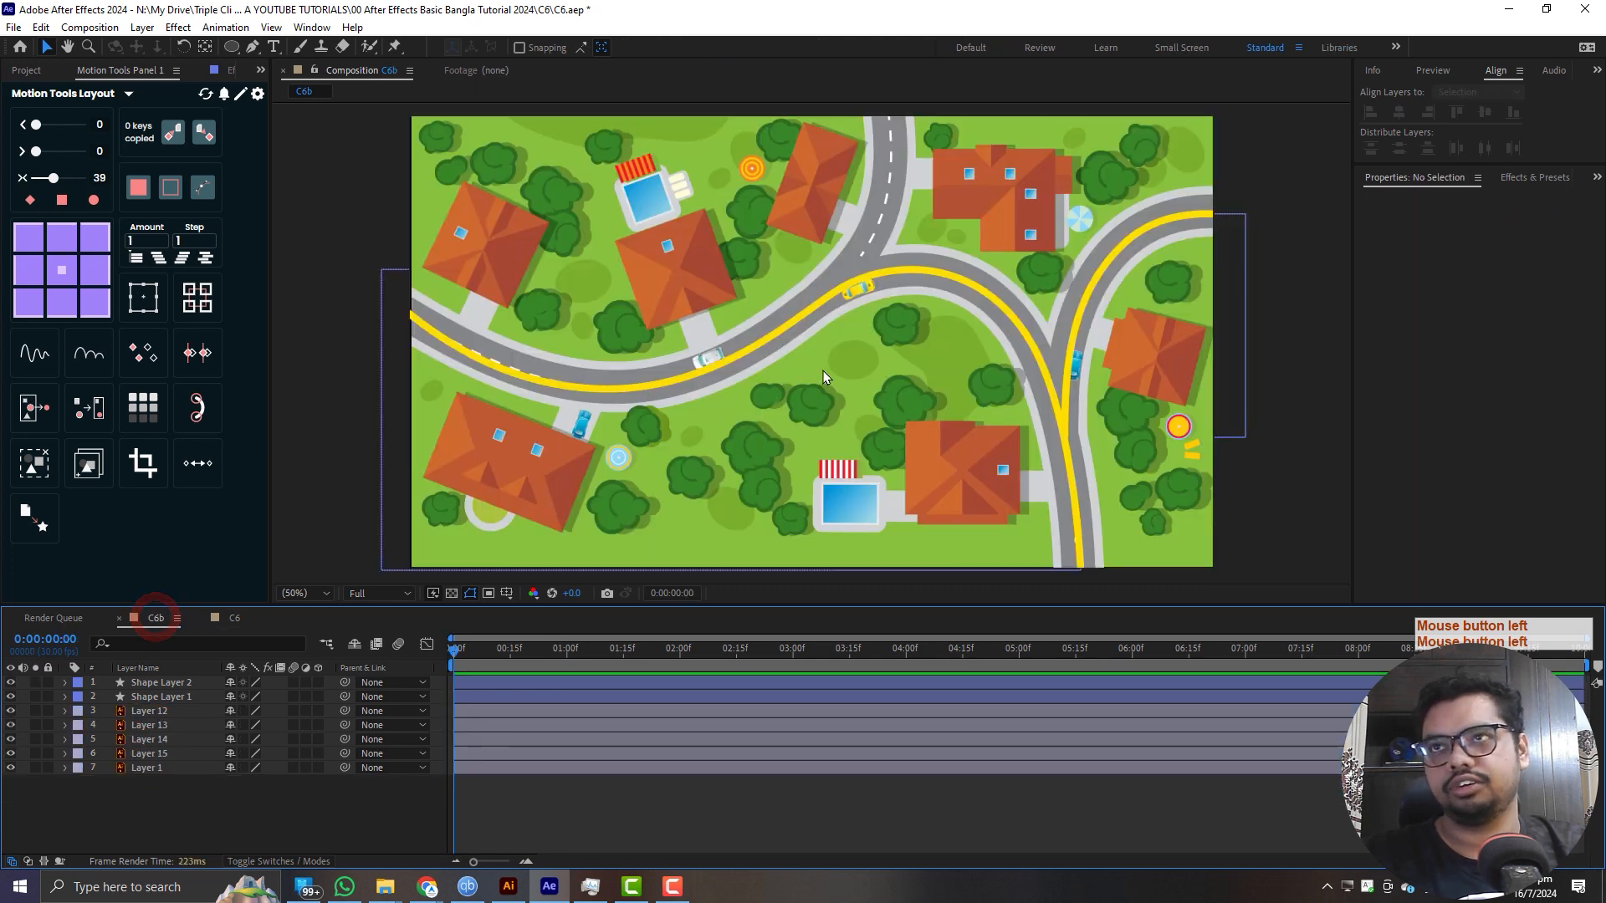
pyautogui.click(508, 886)
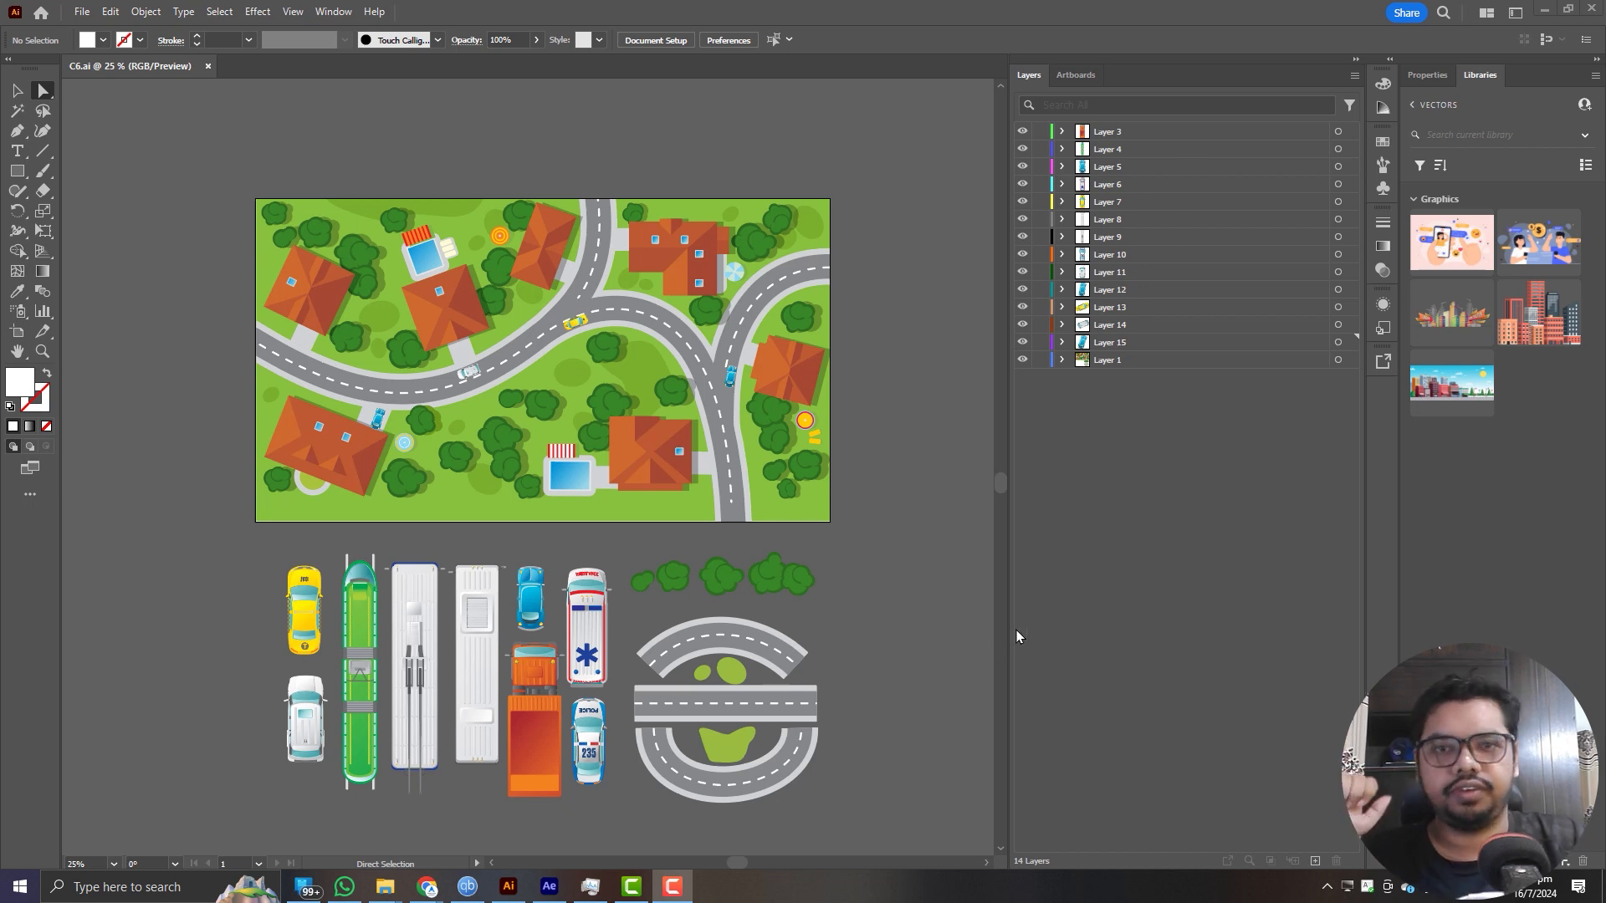
# - Compare the C6b composition with its Illustrator artwork C6.ai, finishing back in After Effects
pyautogui.click(549, 887)
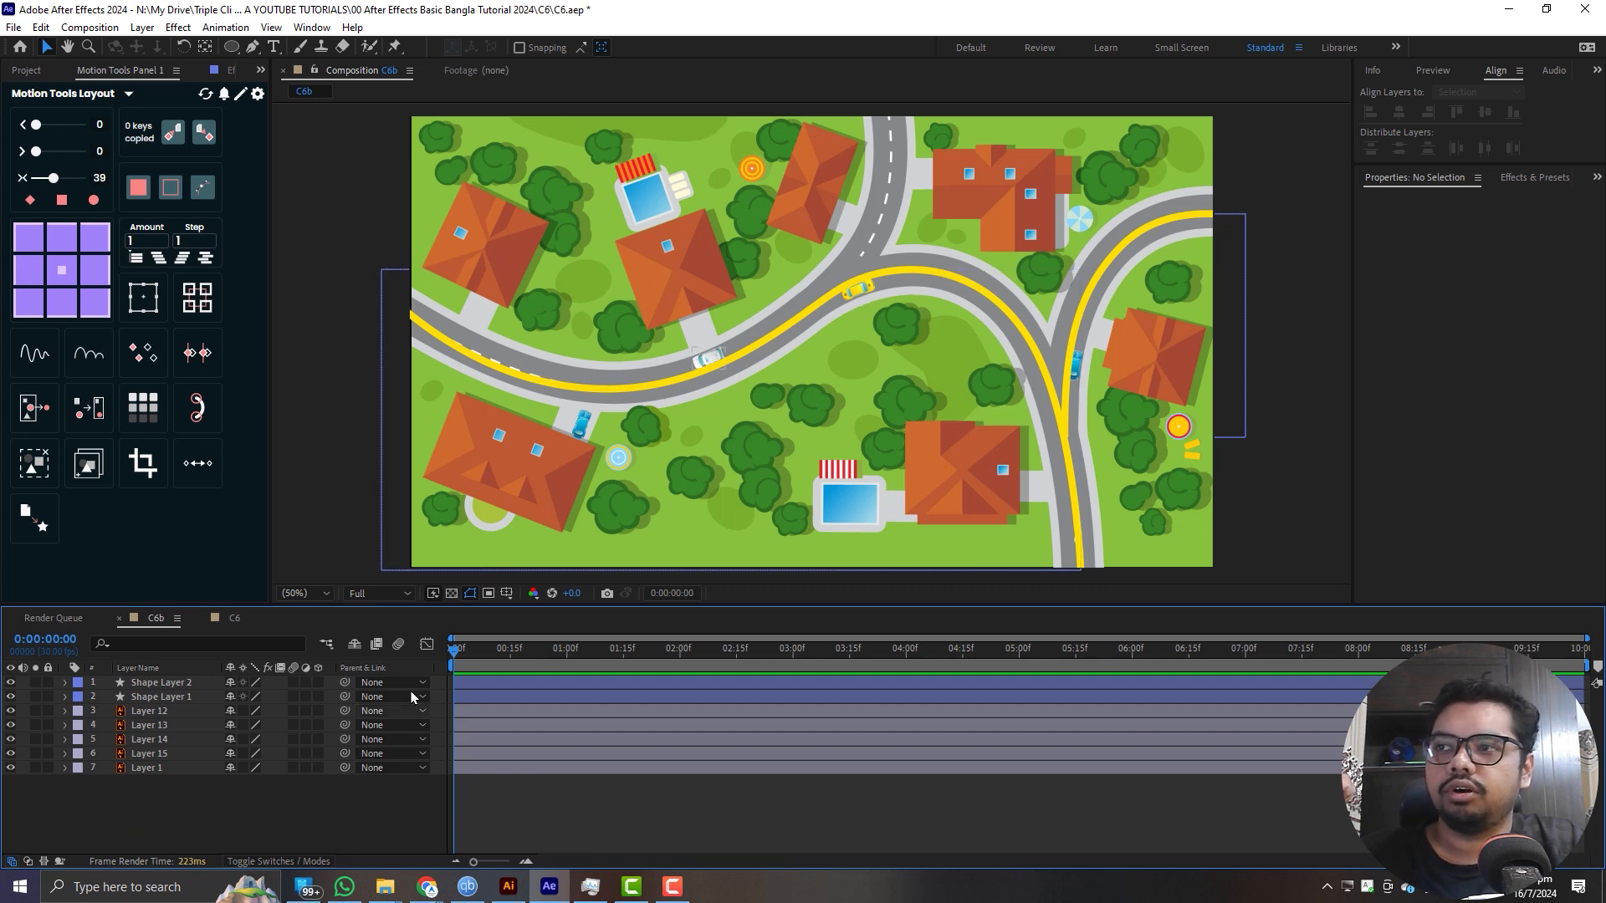
pyautogui.click(508, 886)
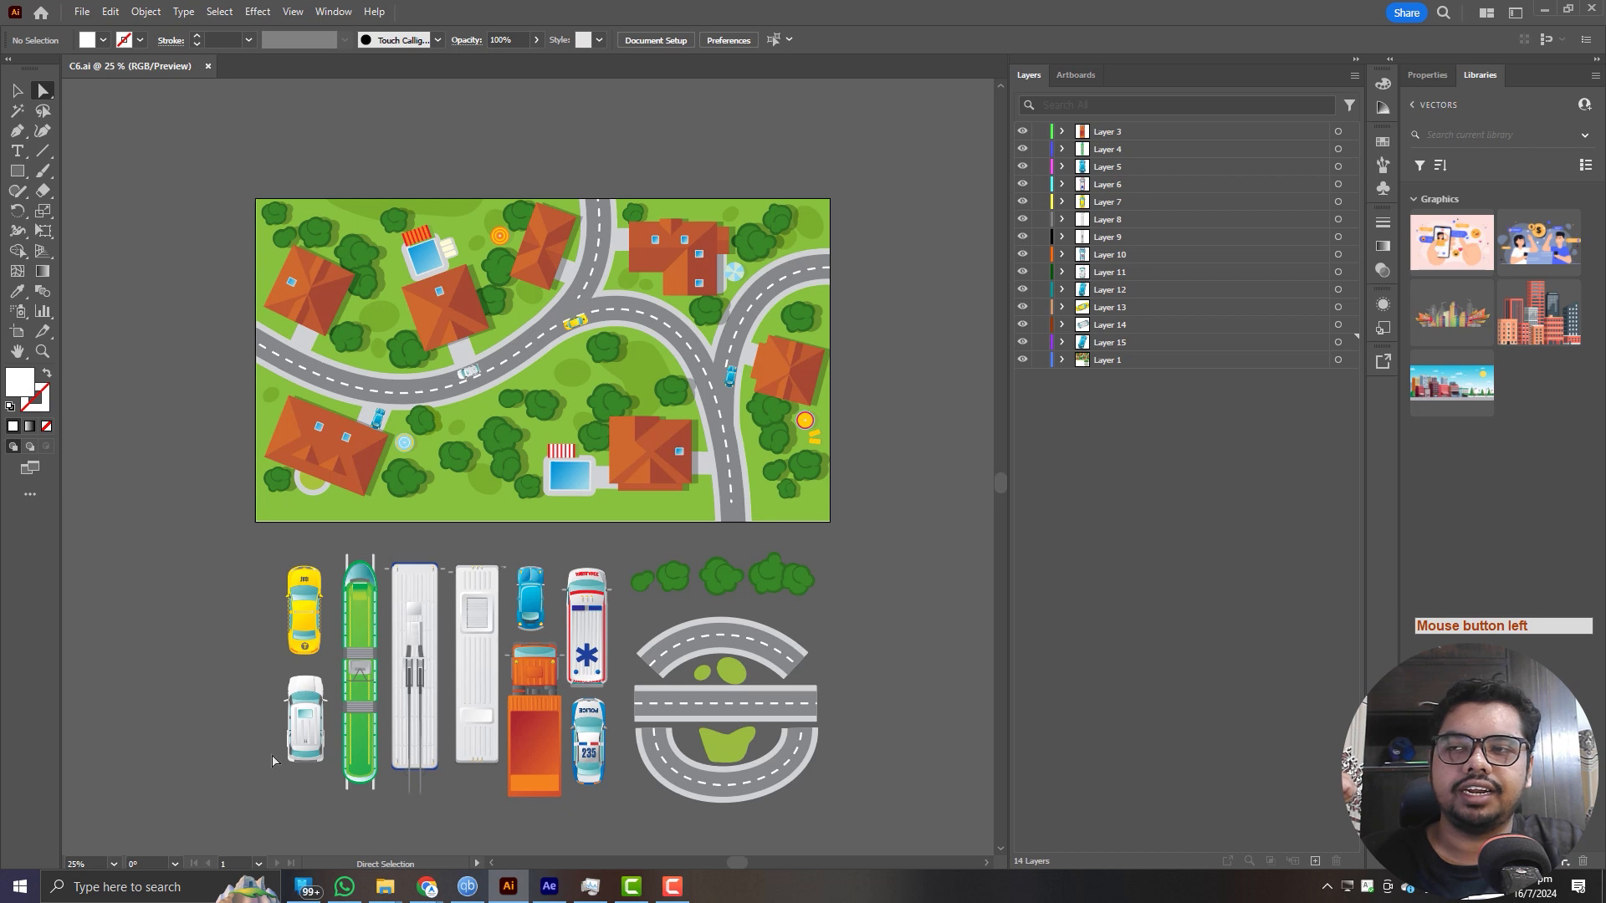
pyautogui.click(549, 886)
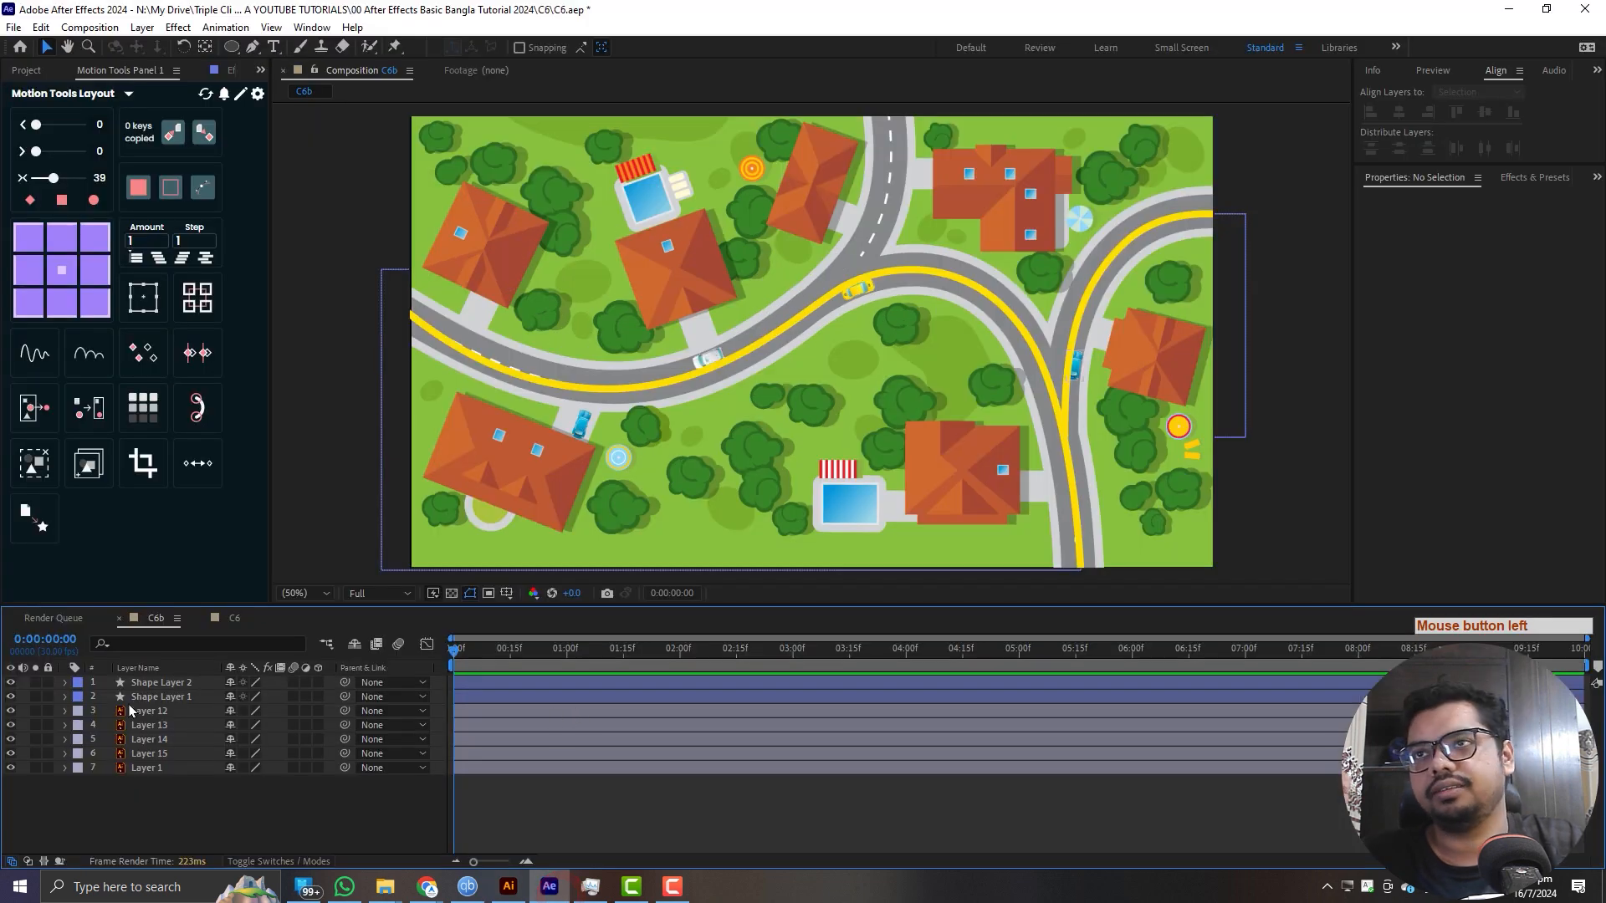
# - Check which road each shape layer traces, and expand Shape Layer 1 to select its Path property
pyautogui.click(172, 684)
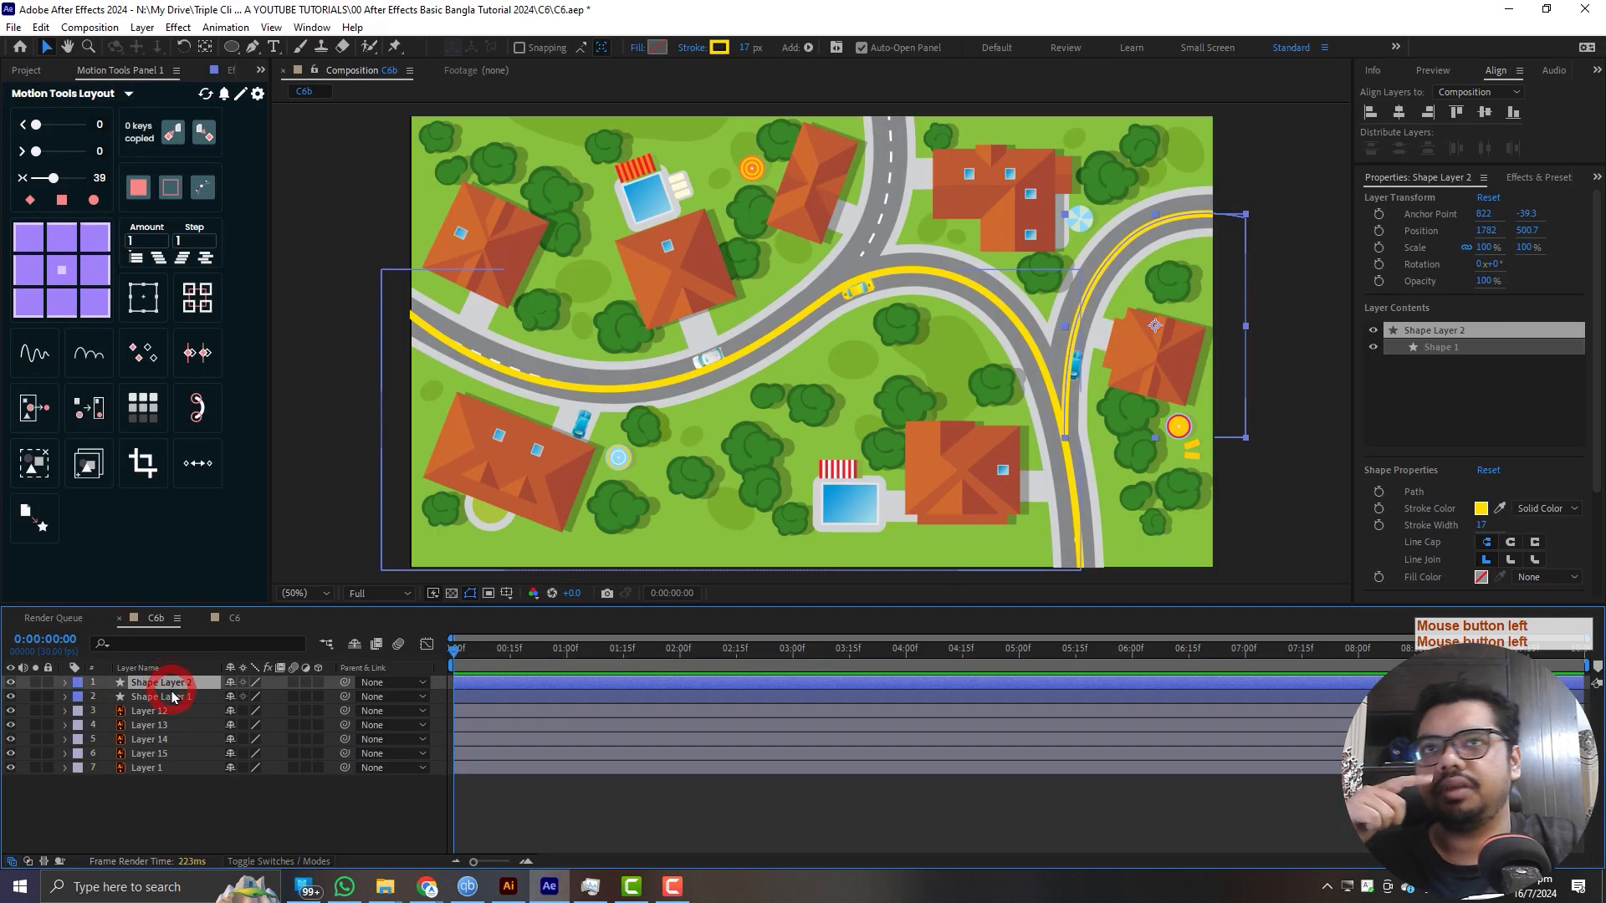
pyautogui.click(172, 696)
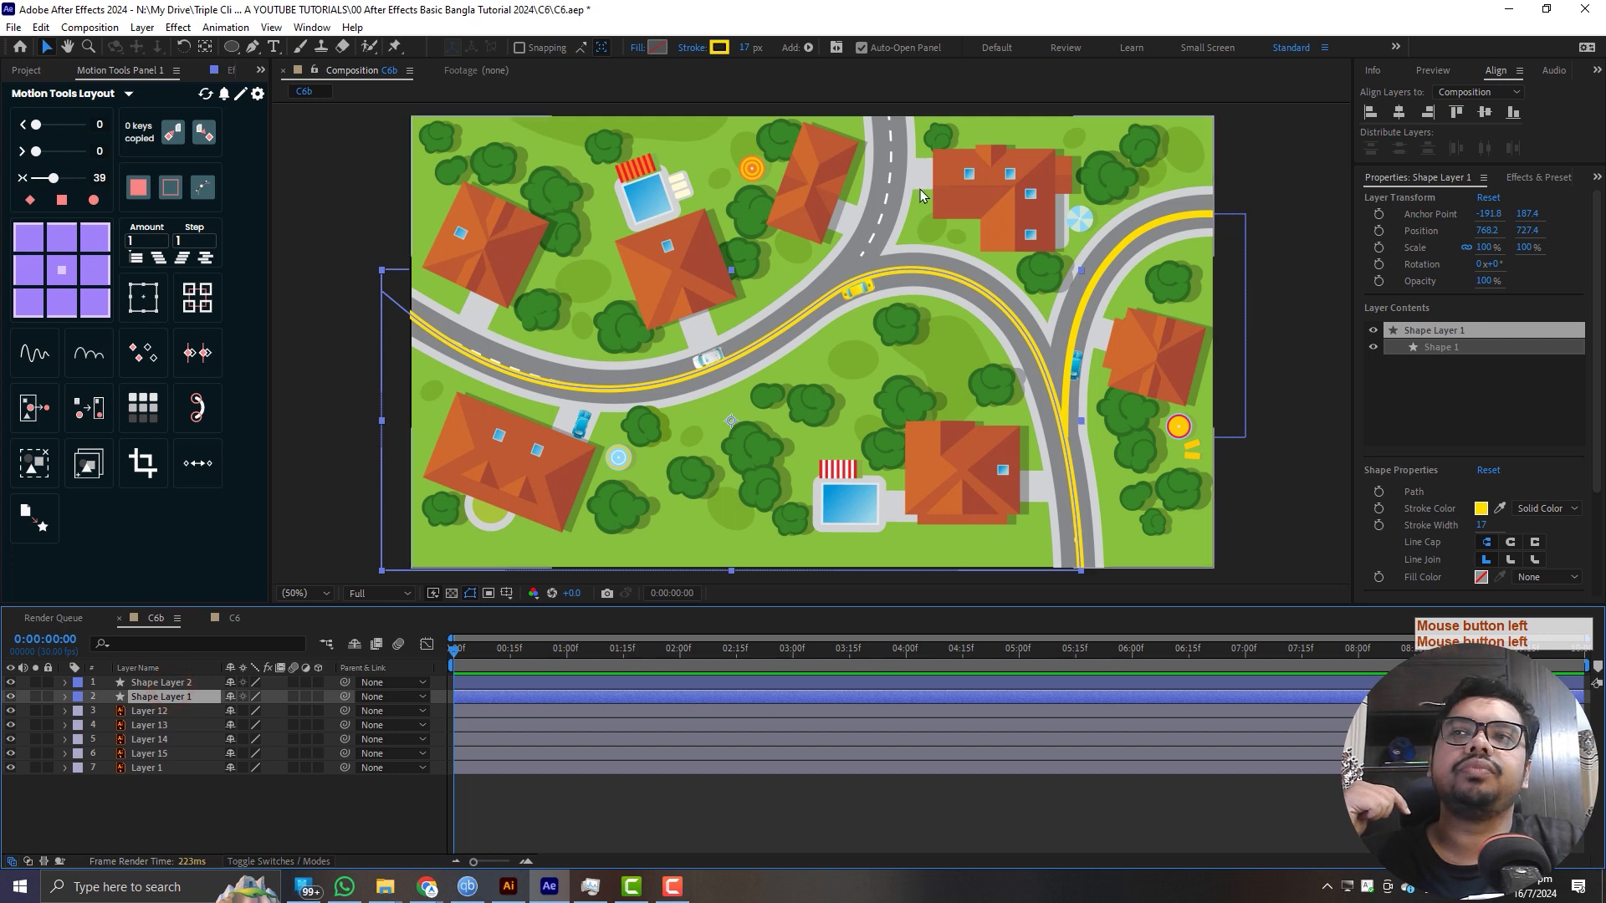
pyautogui.click(66, 697)
pyautogui.click(107, 726)
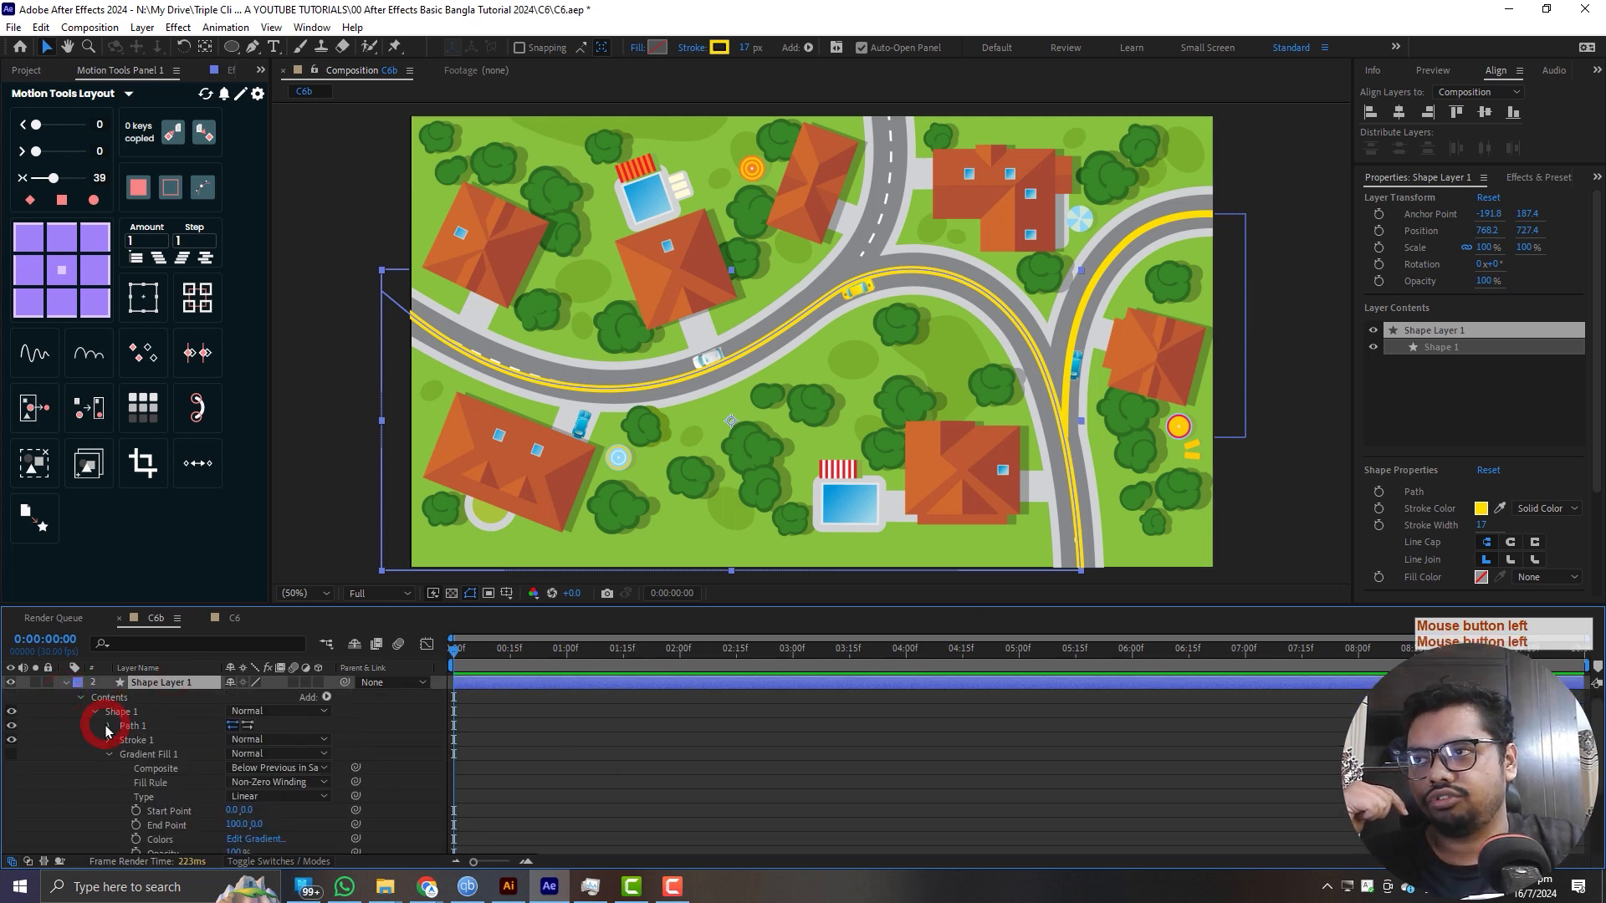
pyautogui.click(165, 736)
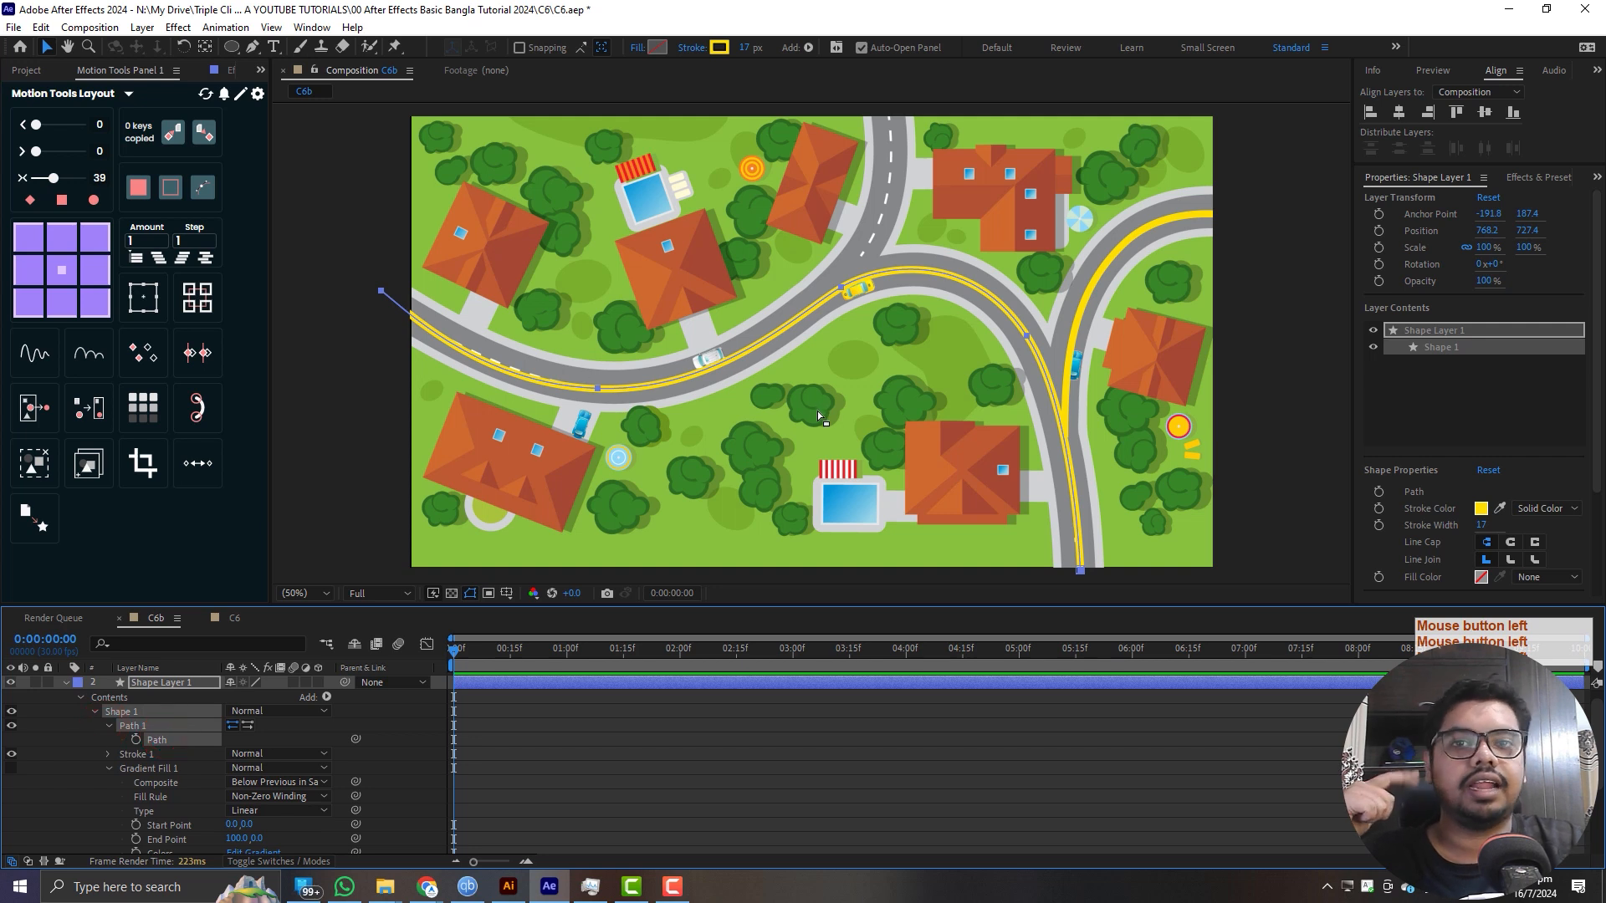
pyautogui.click(170, 742)
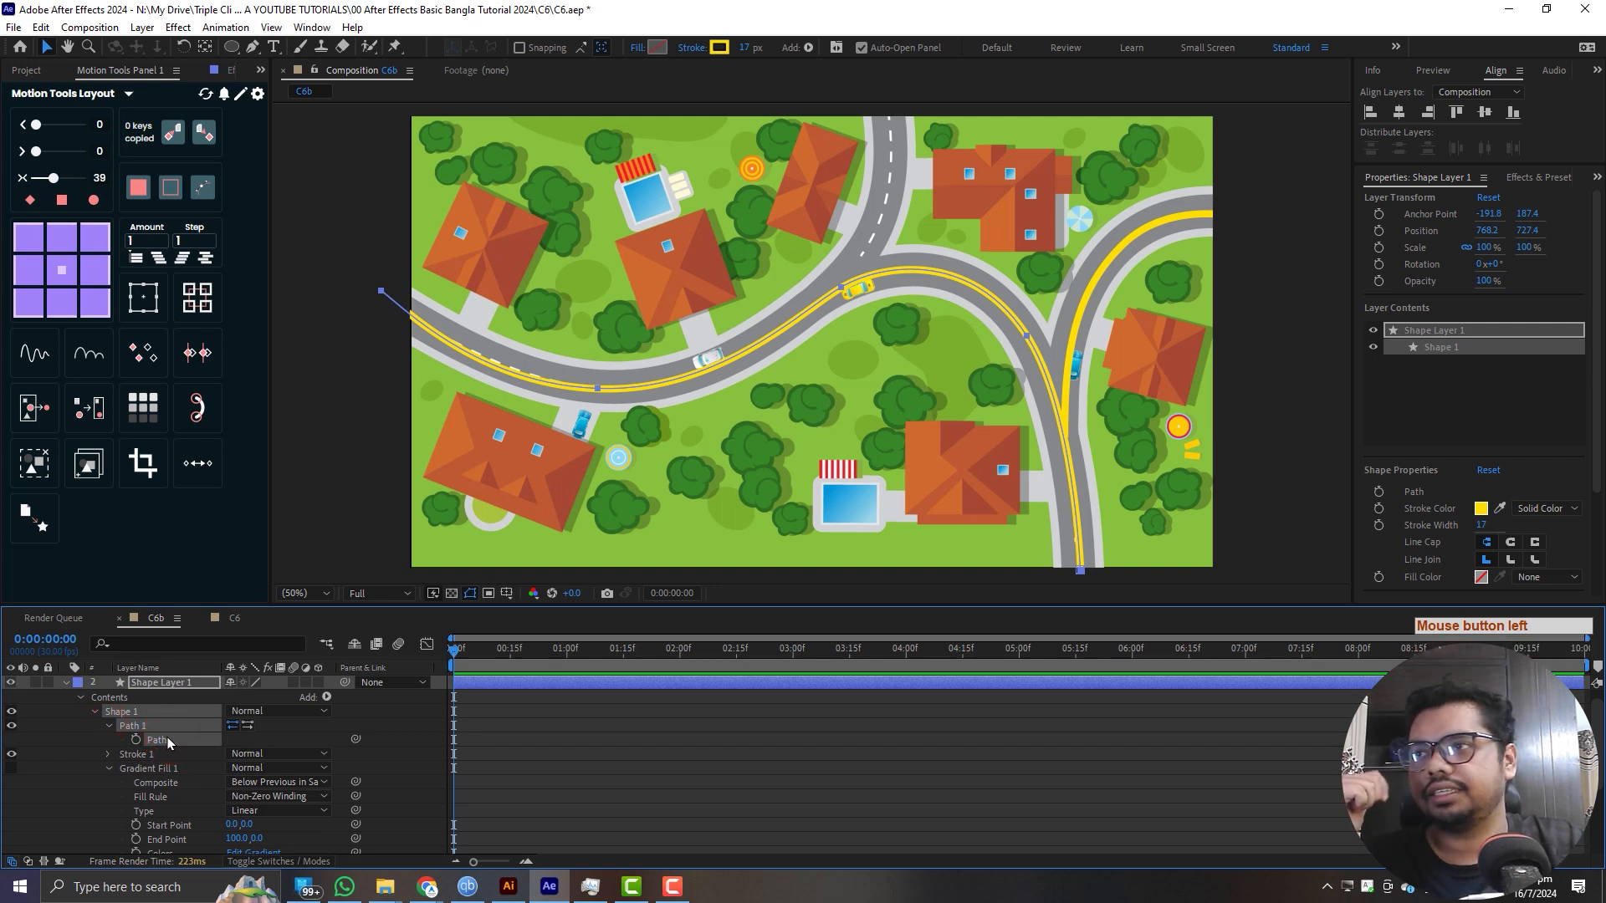
# - Open the Create Nulls From Paths script, shrink its window and place it clear of the composition view
pyautogui.click(312, 27)
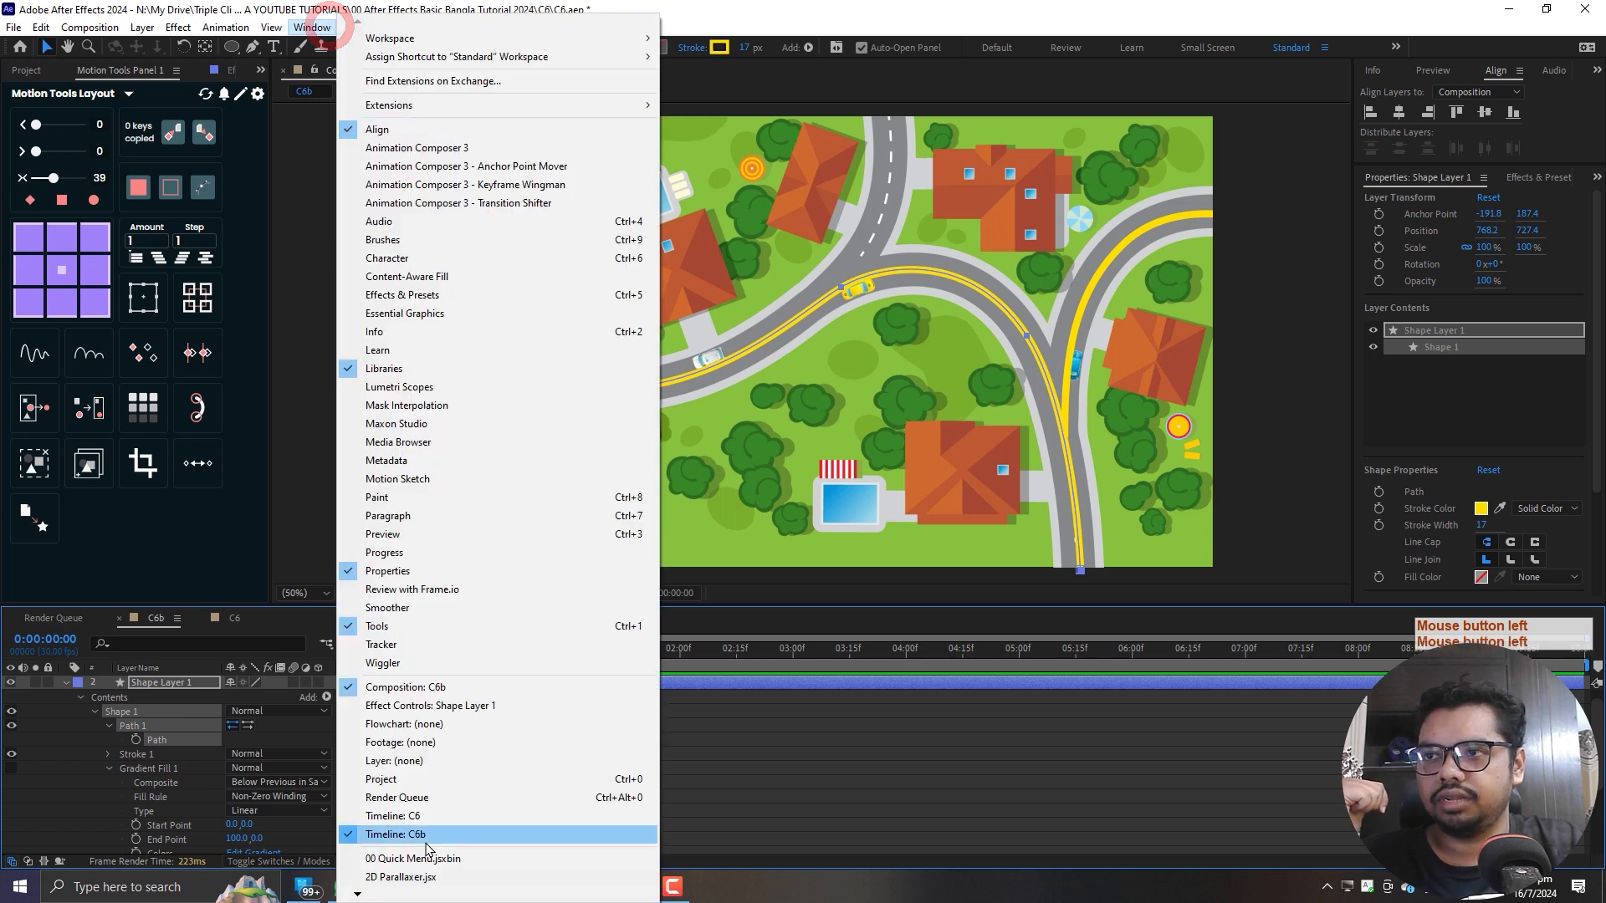
pyautogui.press('c')
pyautogui.press('c')
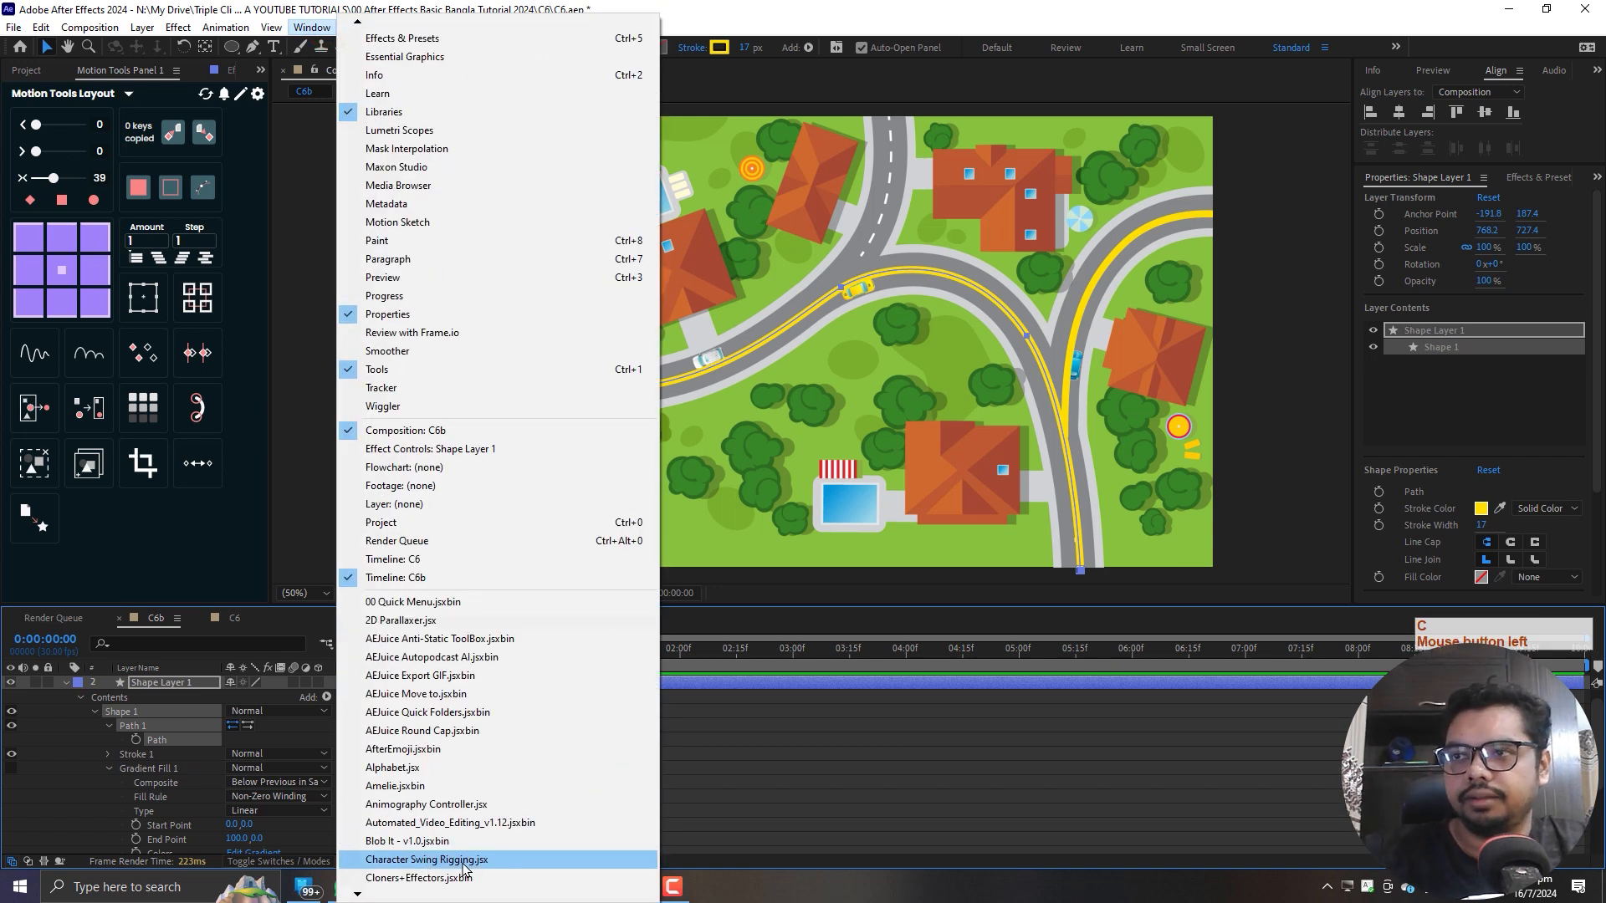
pyautogui.scroll(-4, 462, 870)
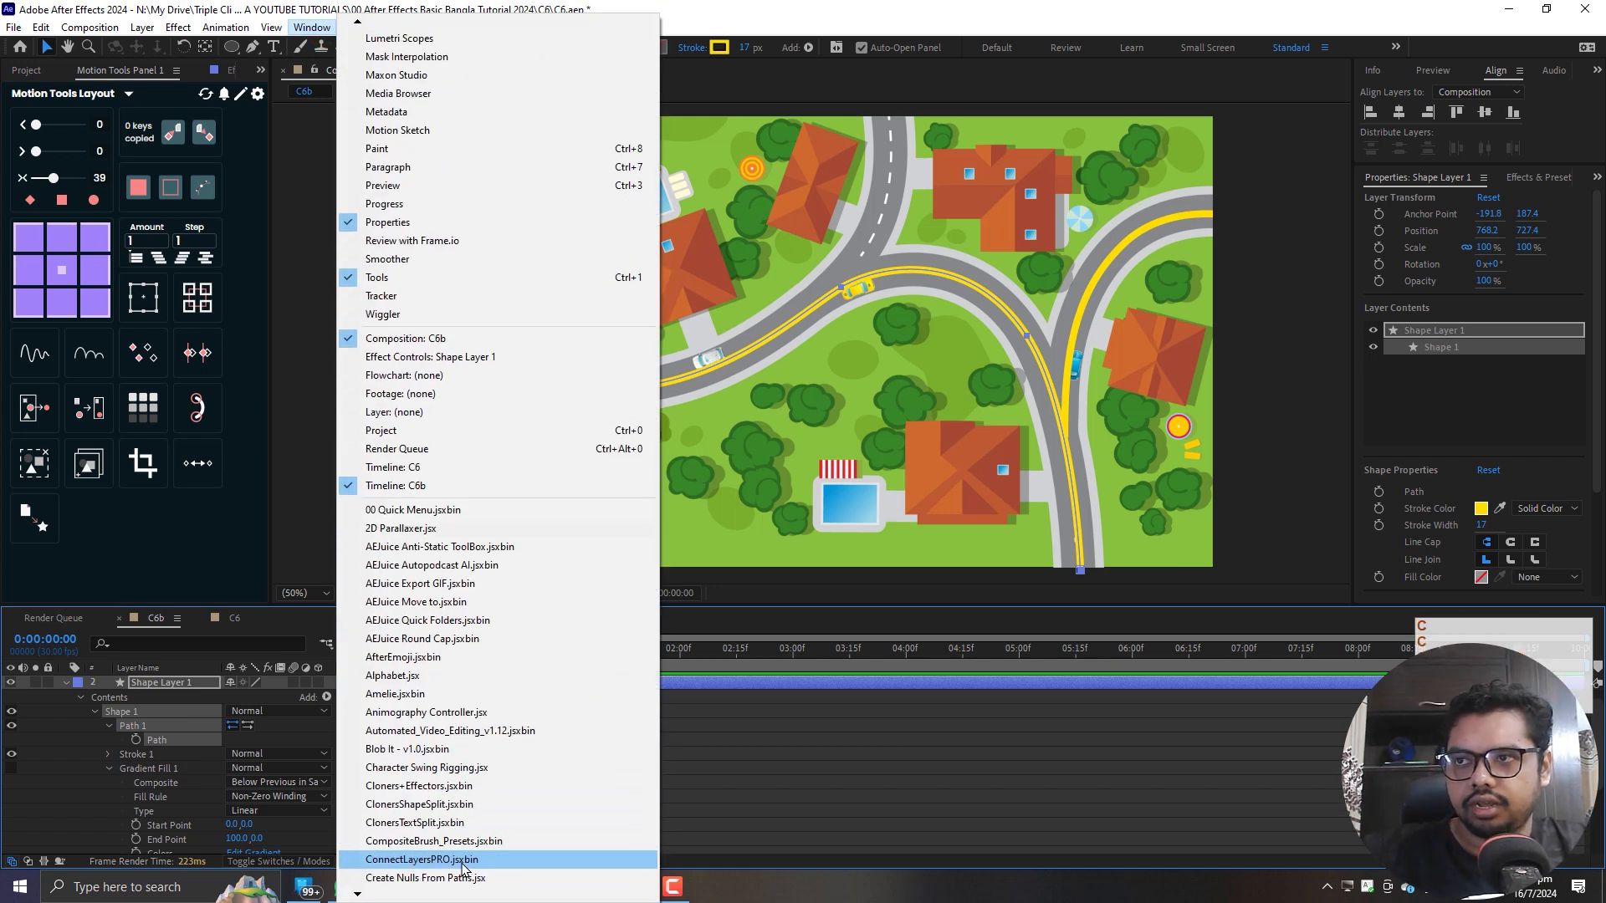
pyautogui.press('c')
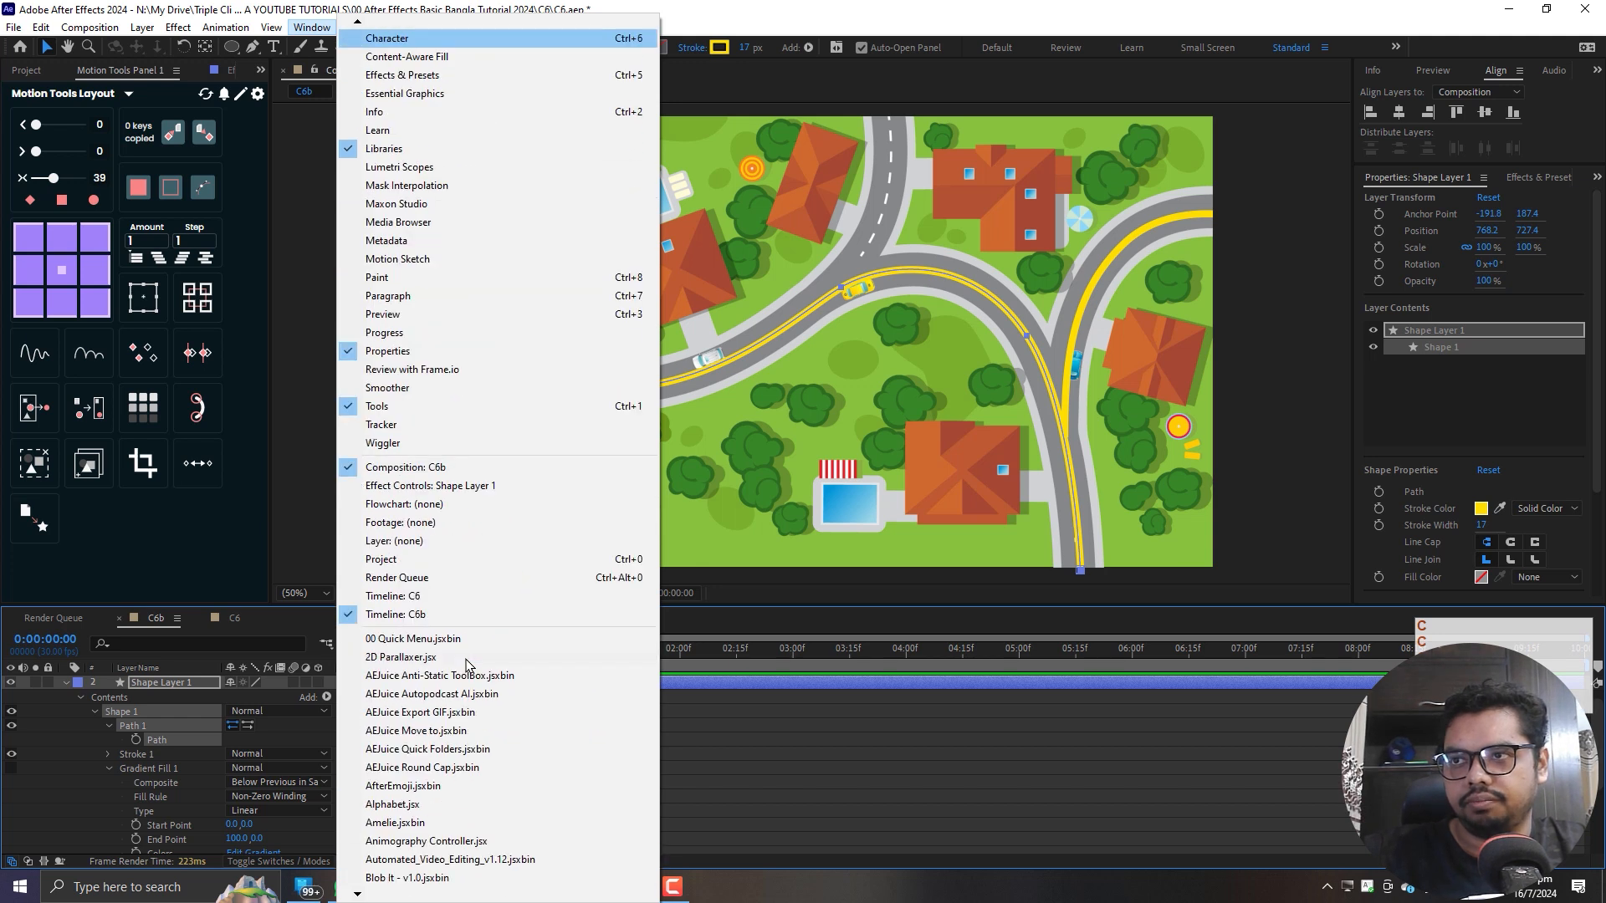
pyautogui.press('c')
pyautogui.press('c')
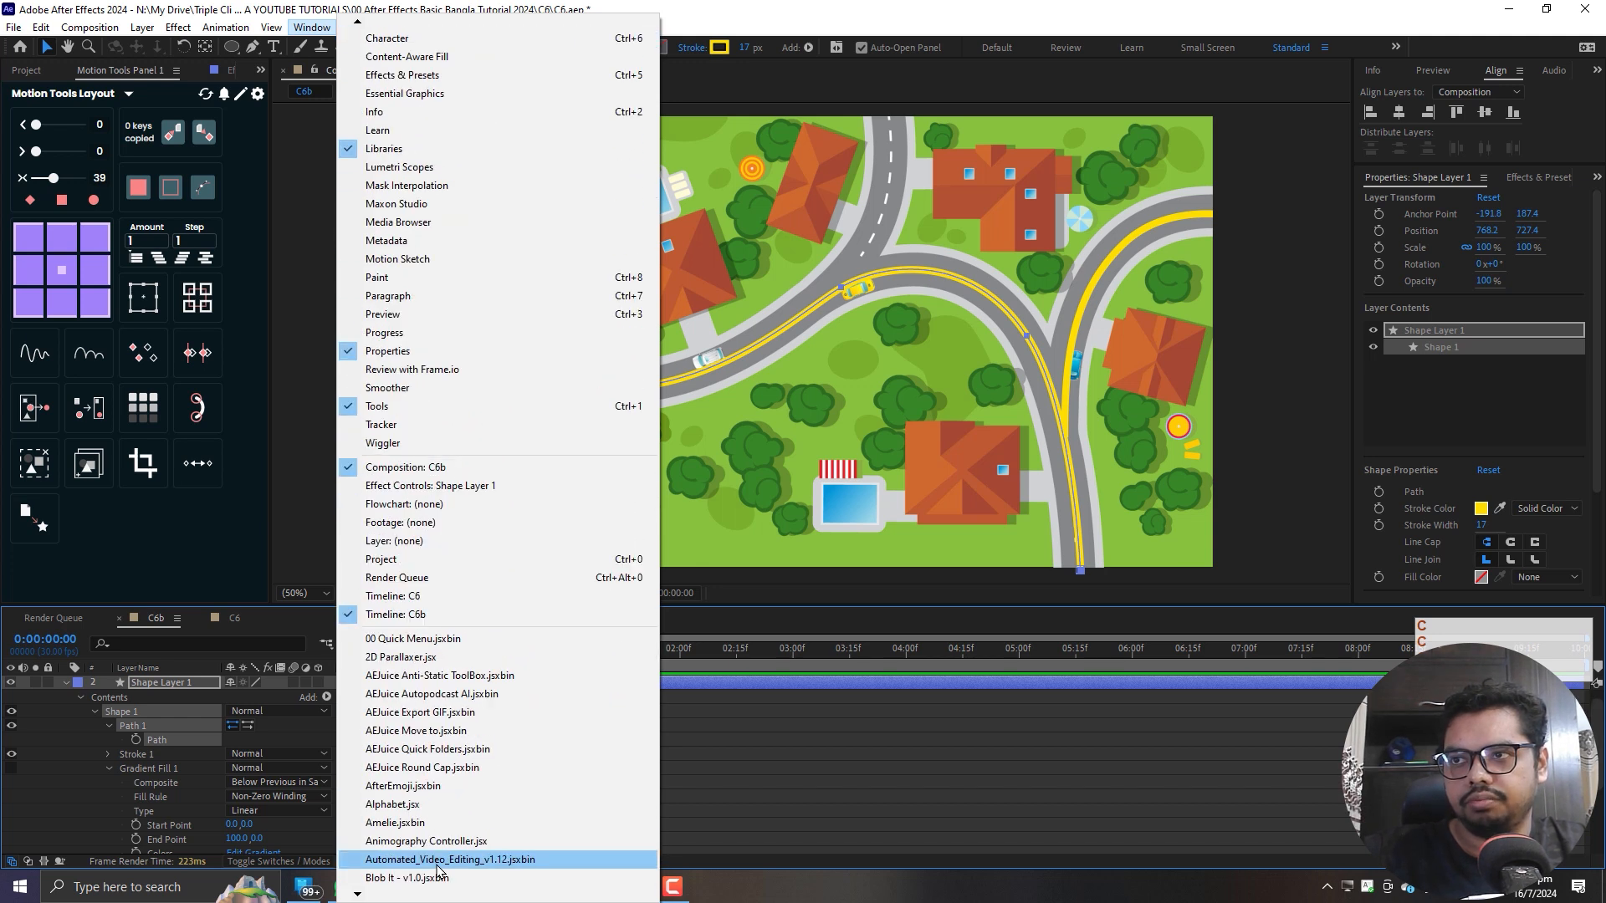
pyautogui.press('c')
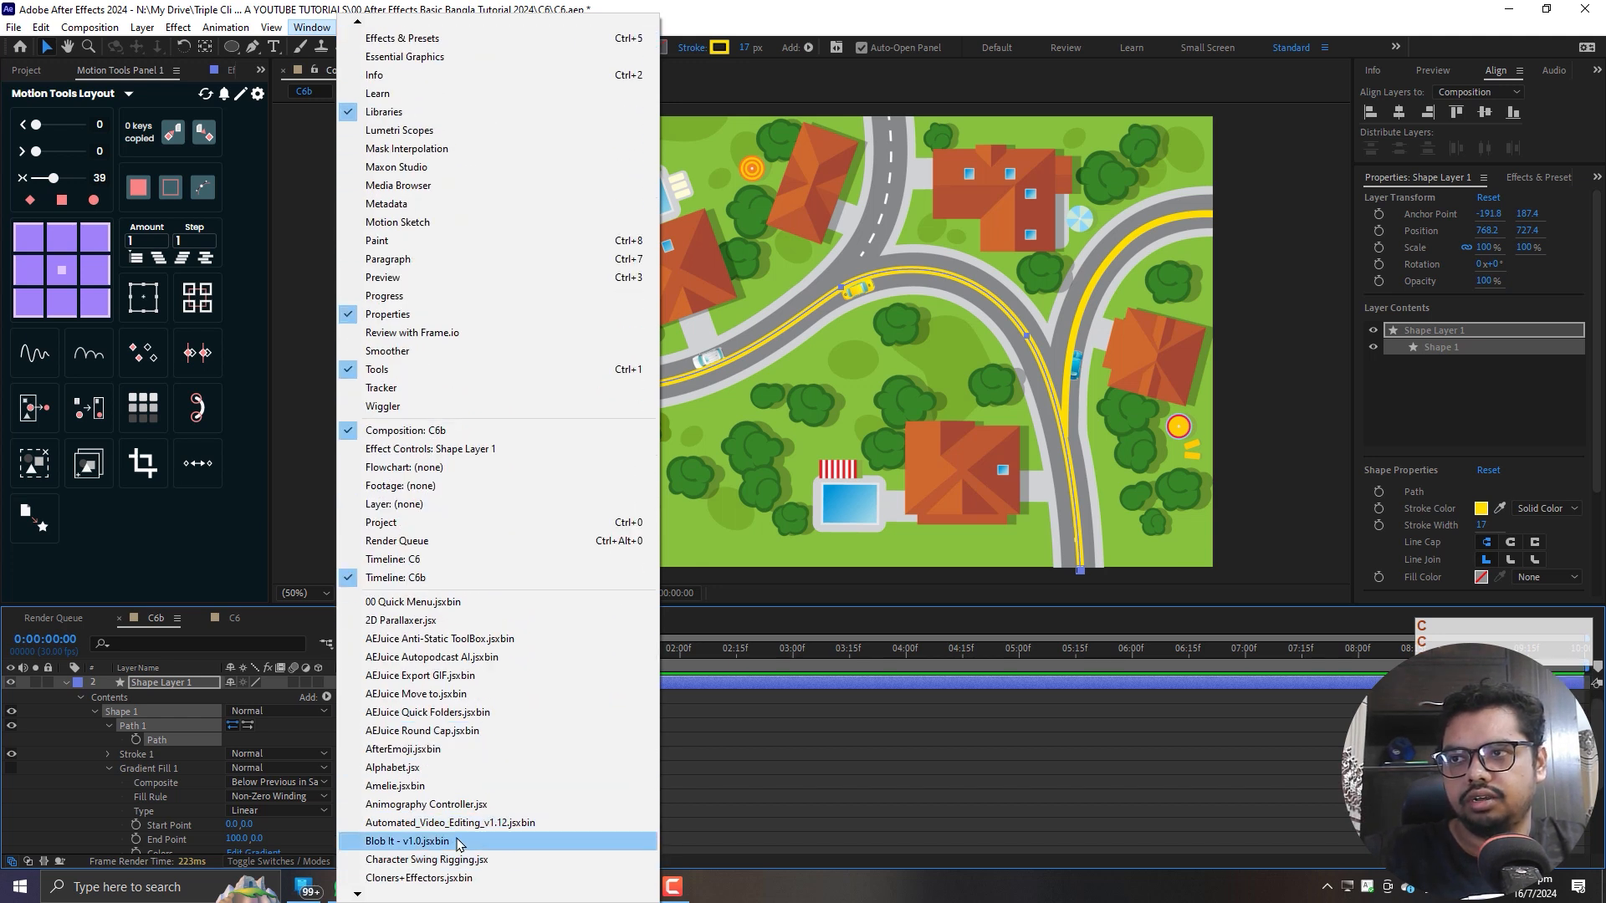
pyautogui.press('c')
pyautogui.press('c')
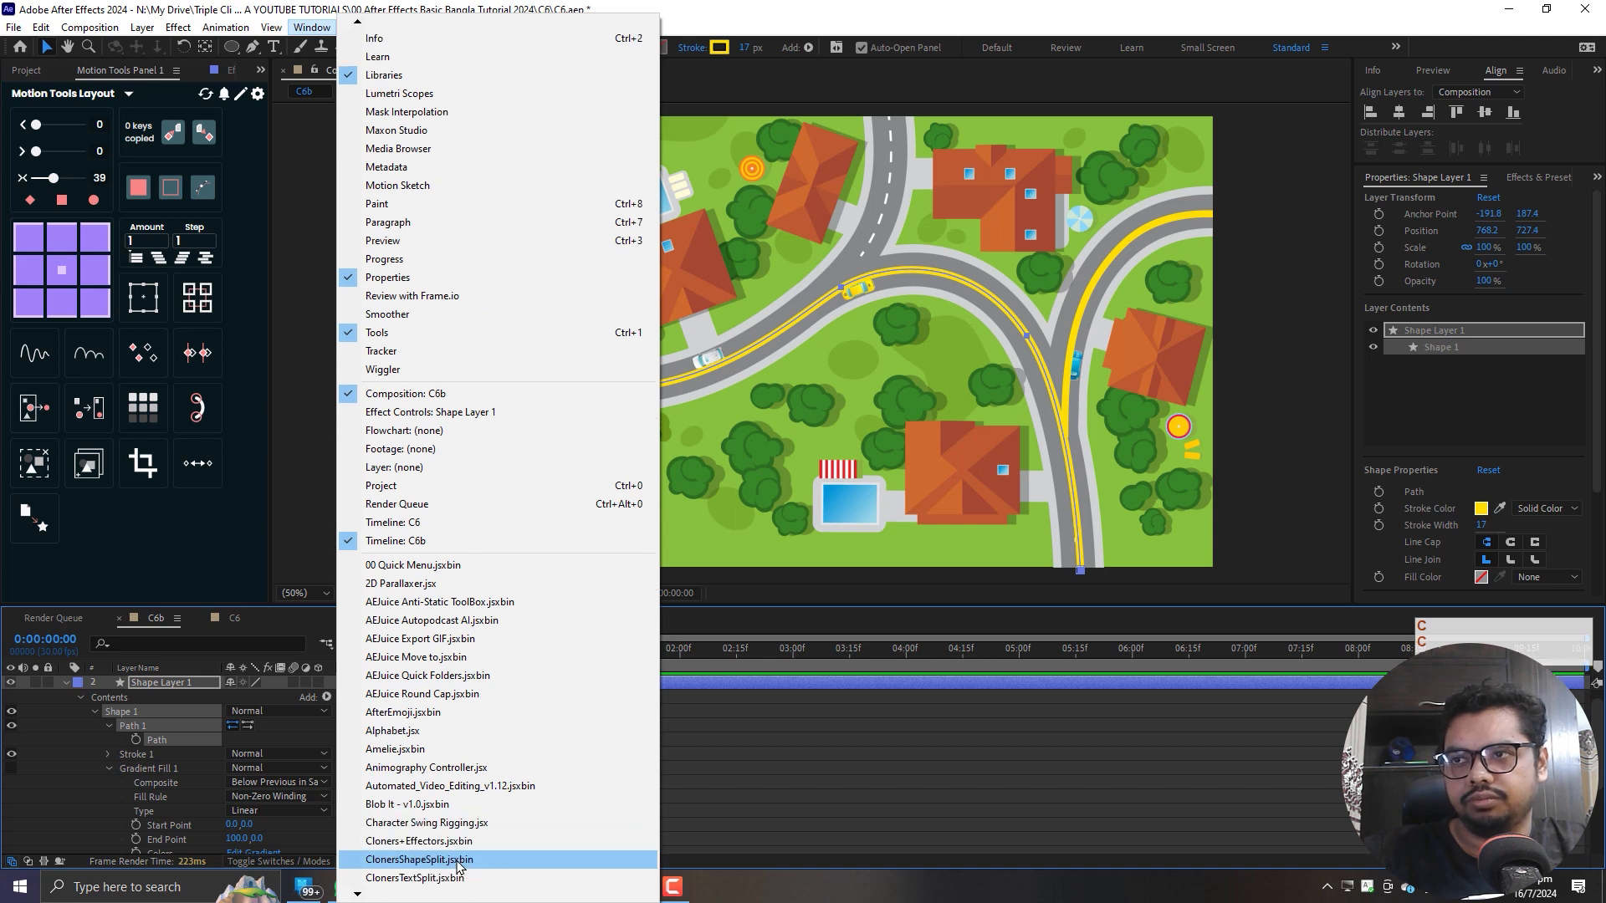
pyautogui.press('c')
pyautogui.press('c')
pyautogui.press('c')
pyautogui.press('c')
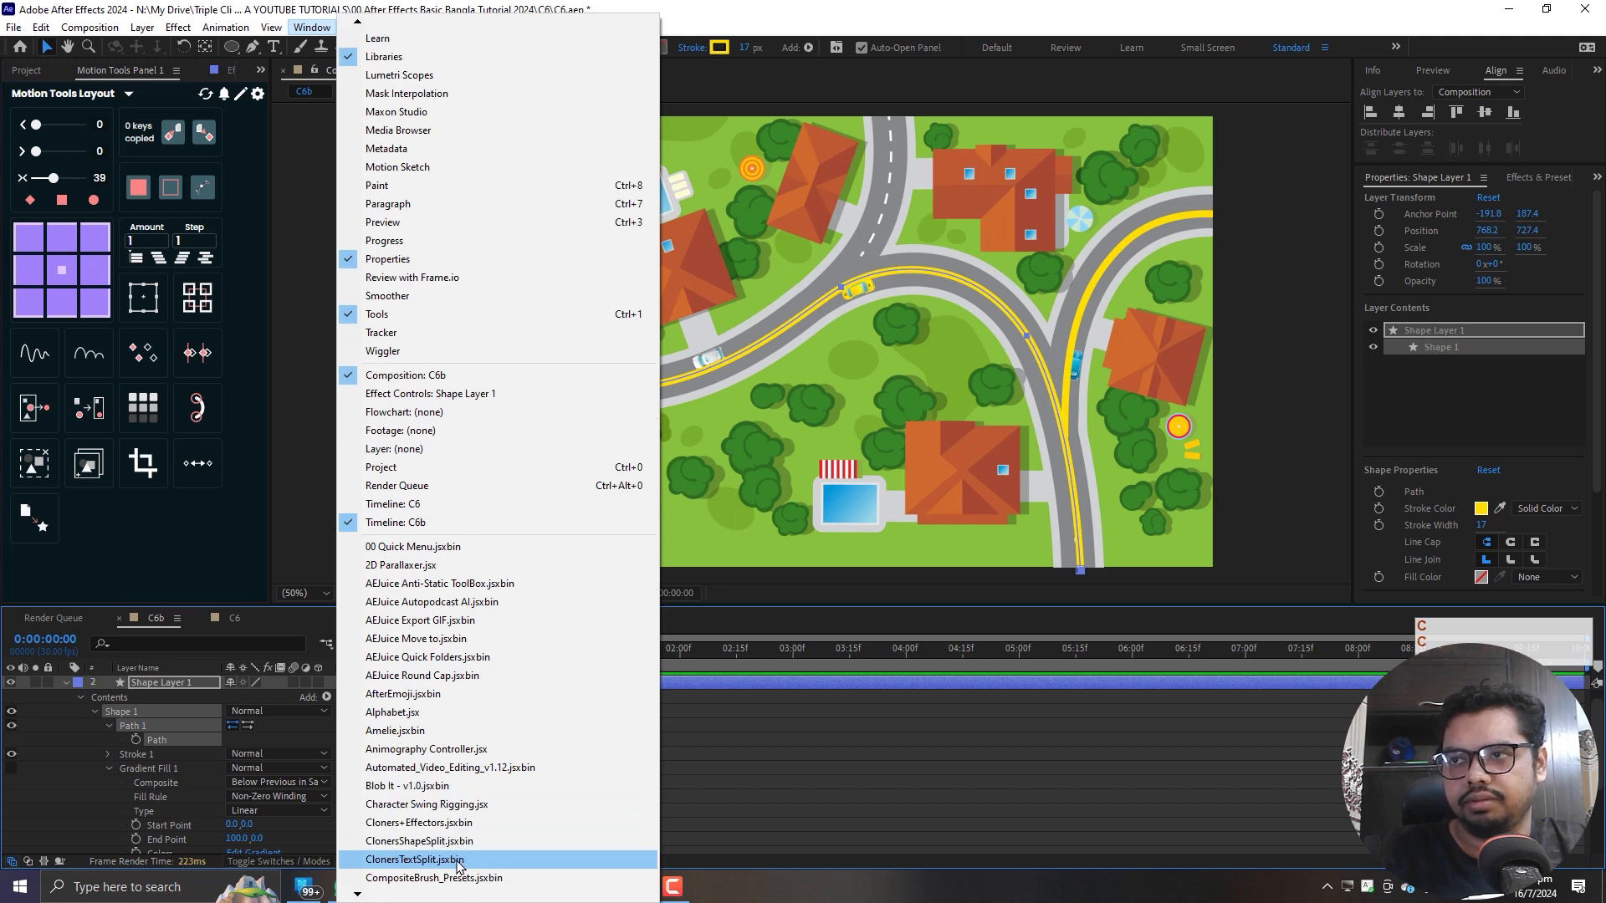
pyautogui.click(459, 862)
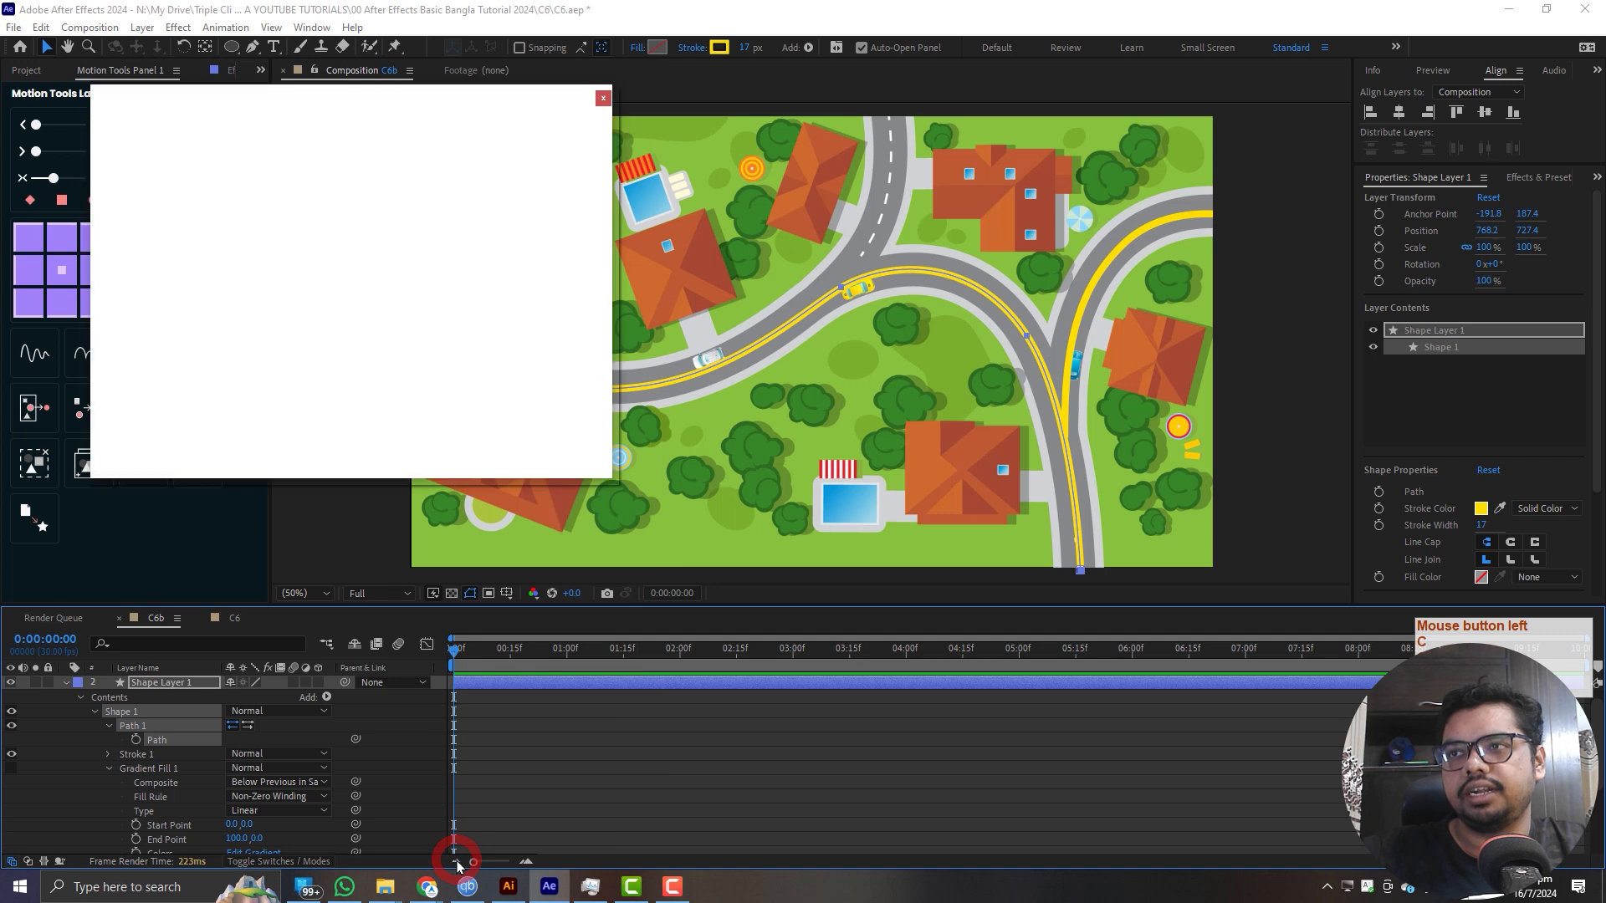
pyautogui.moveTo(615, 478); pyautogui.dragTo(393, 183)
pyautogui.moveTo(270, 98); pyautogui.dragTo(176, 158)
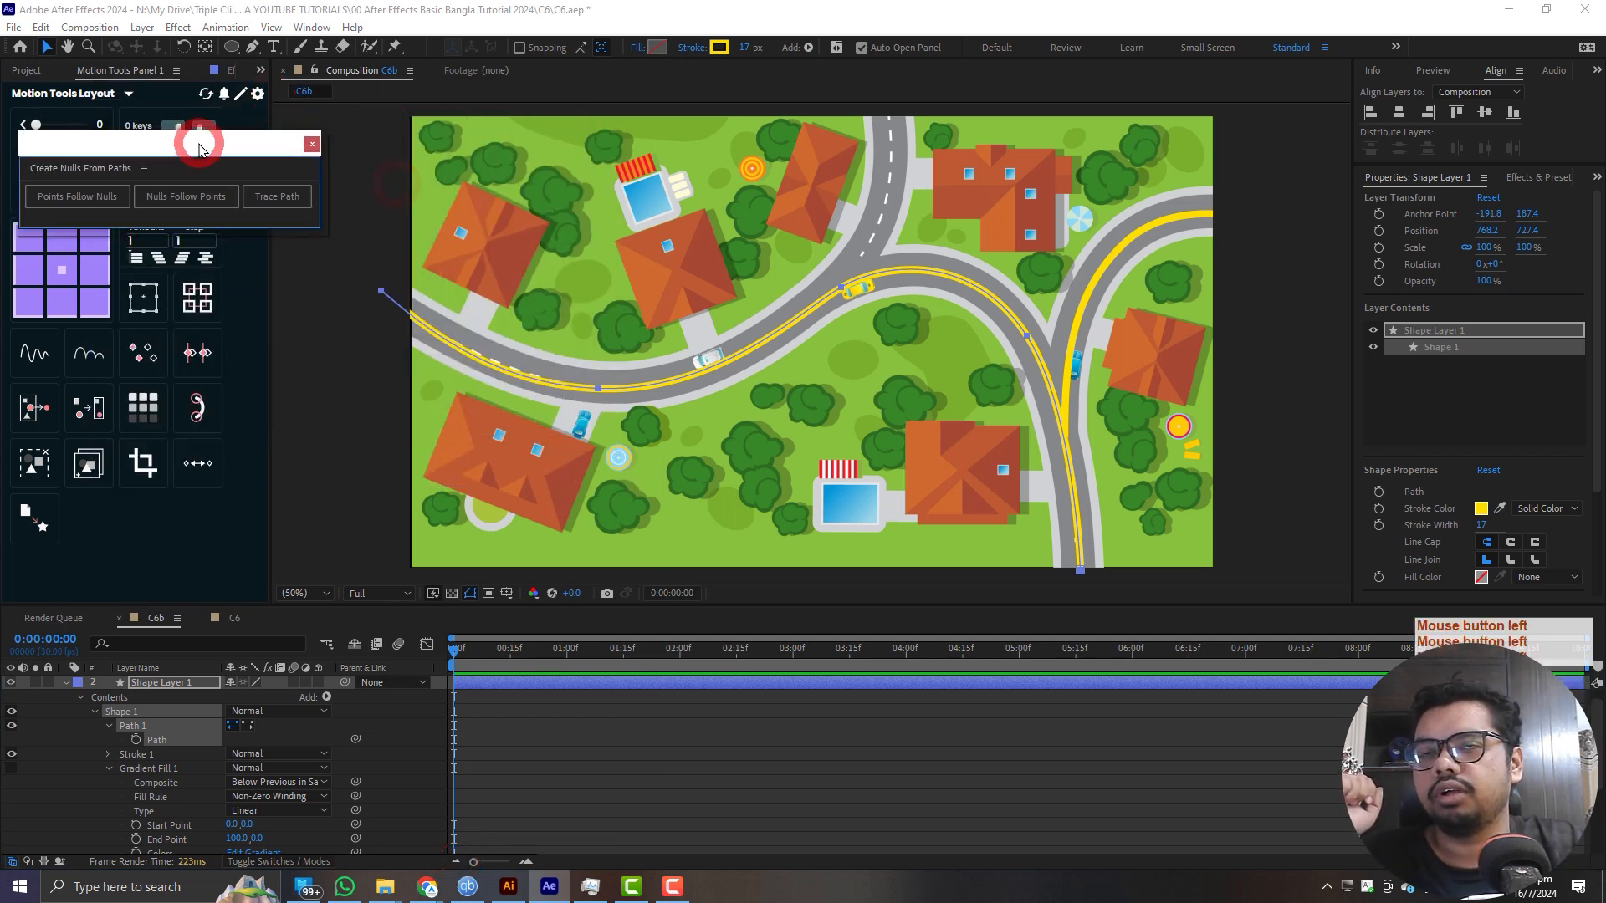
# - Apply Points Follow Nulls to Shape Layer 1's path and collapse the layer's properties
pyautogui.click(169, 736)
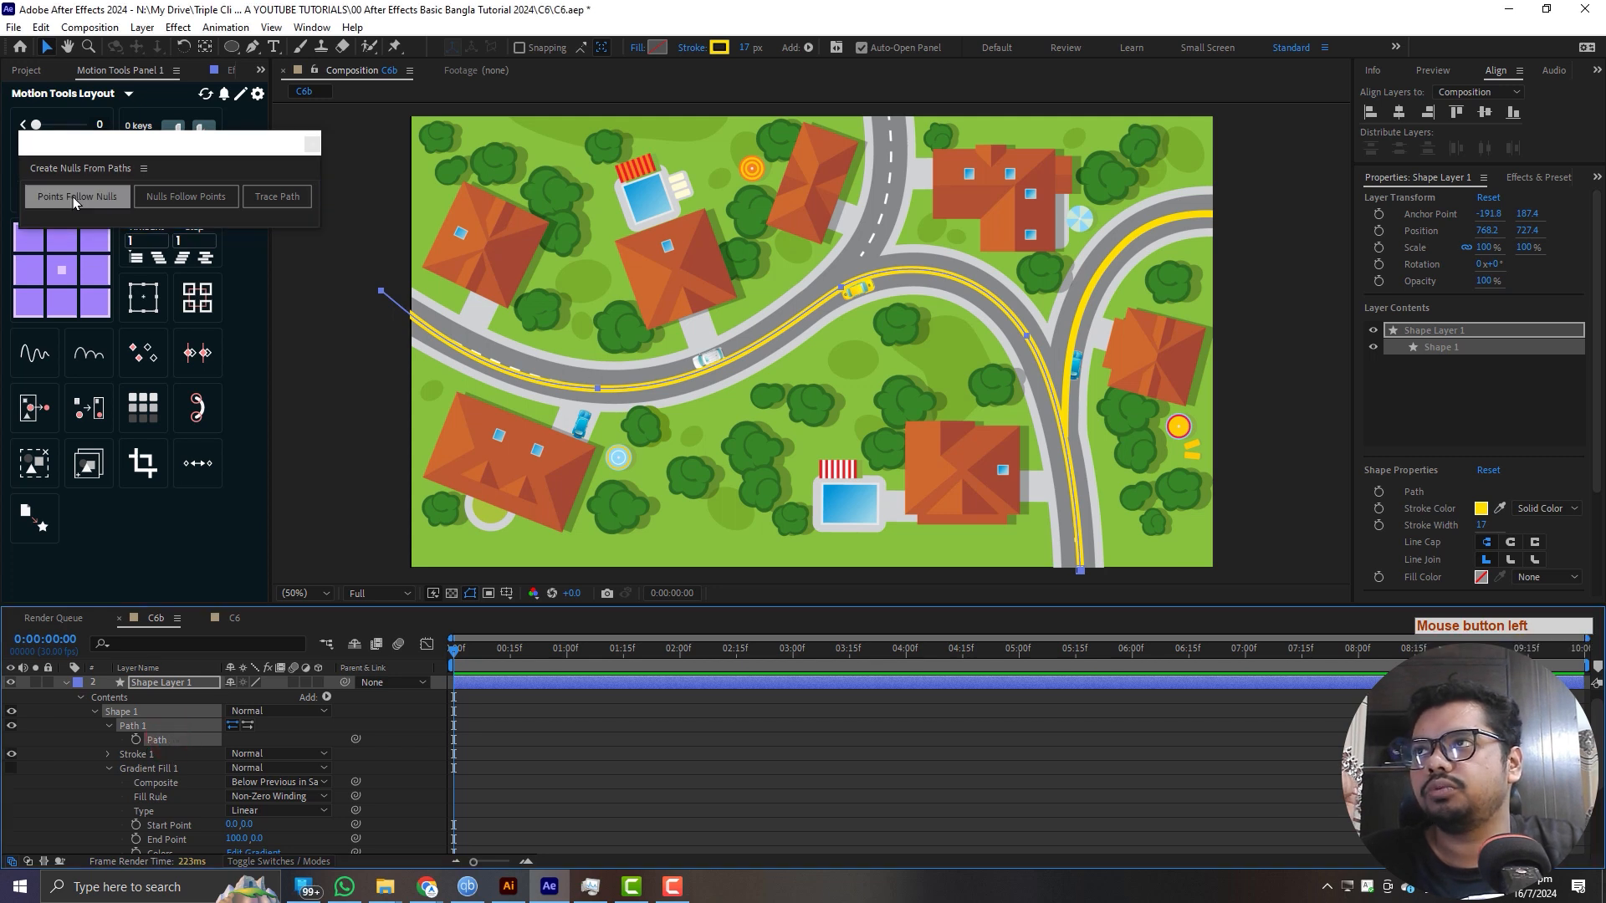
pyautogui.click(73, 197)
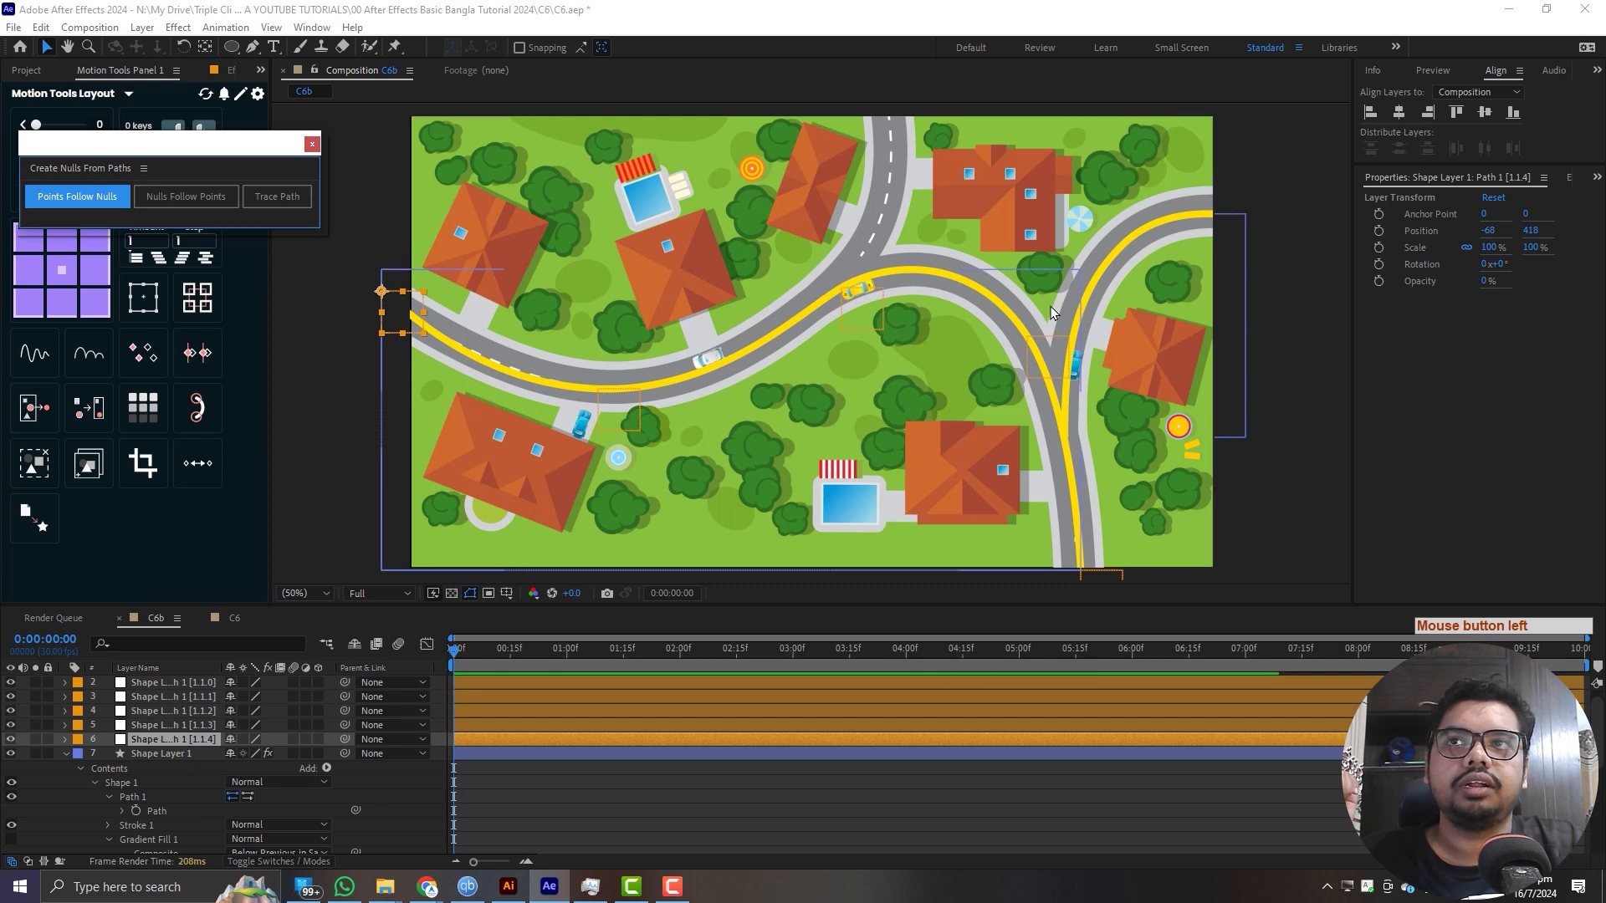
pyautogui.click(66, 754)
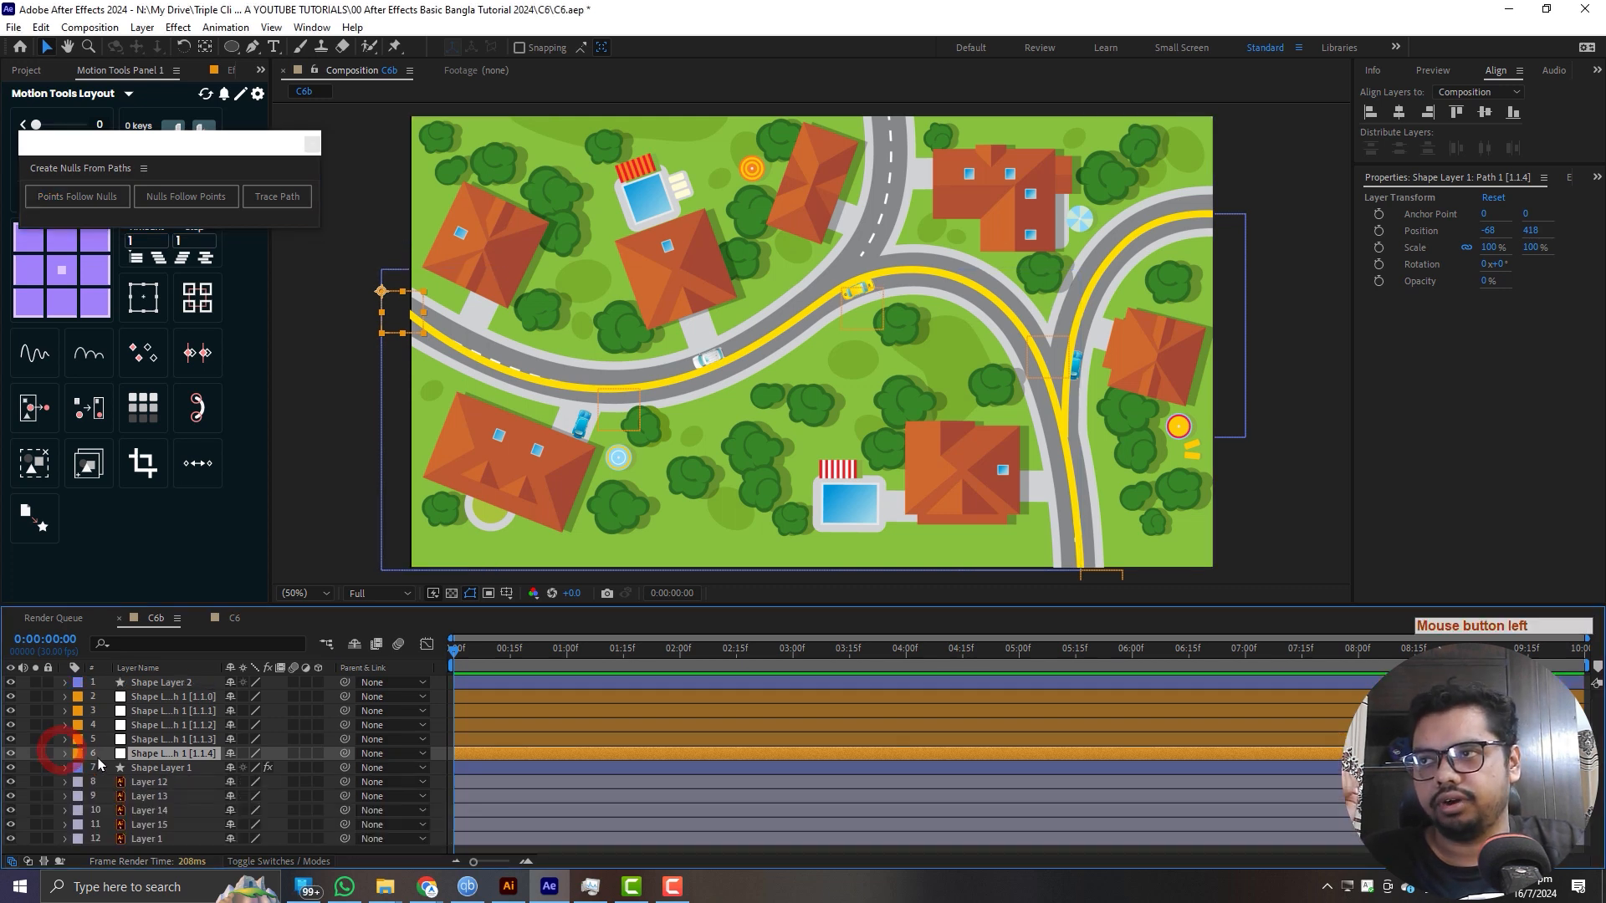
# - Test the control null near the yellow car by moving it to bend the road line, and undo the move
pyautogui.click(846, 292)
pyautogui.moveTo(847, 291); pyautogui.dragTo(848, 227)
pyautogui.moveTo(845, 322); pyautogui.dragTo(811, 268)
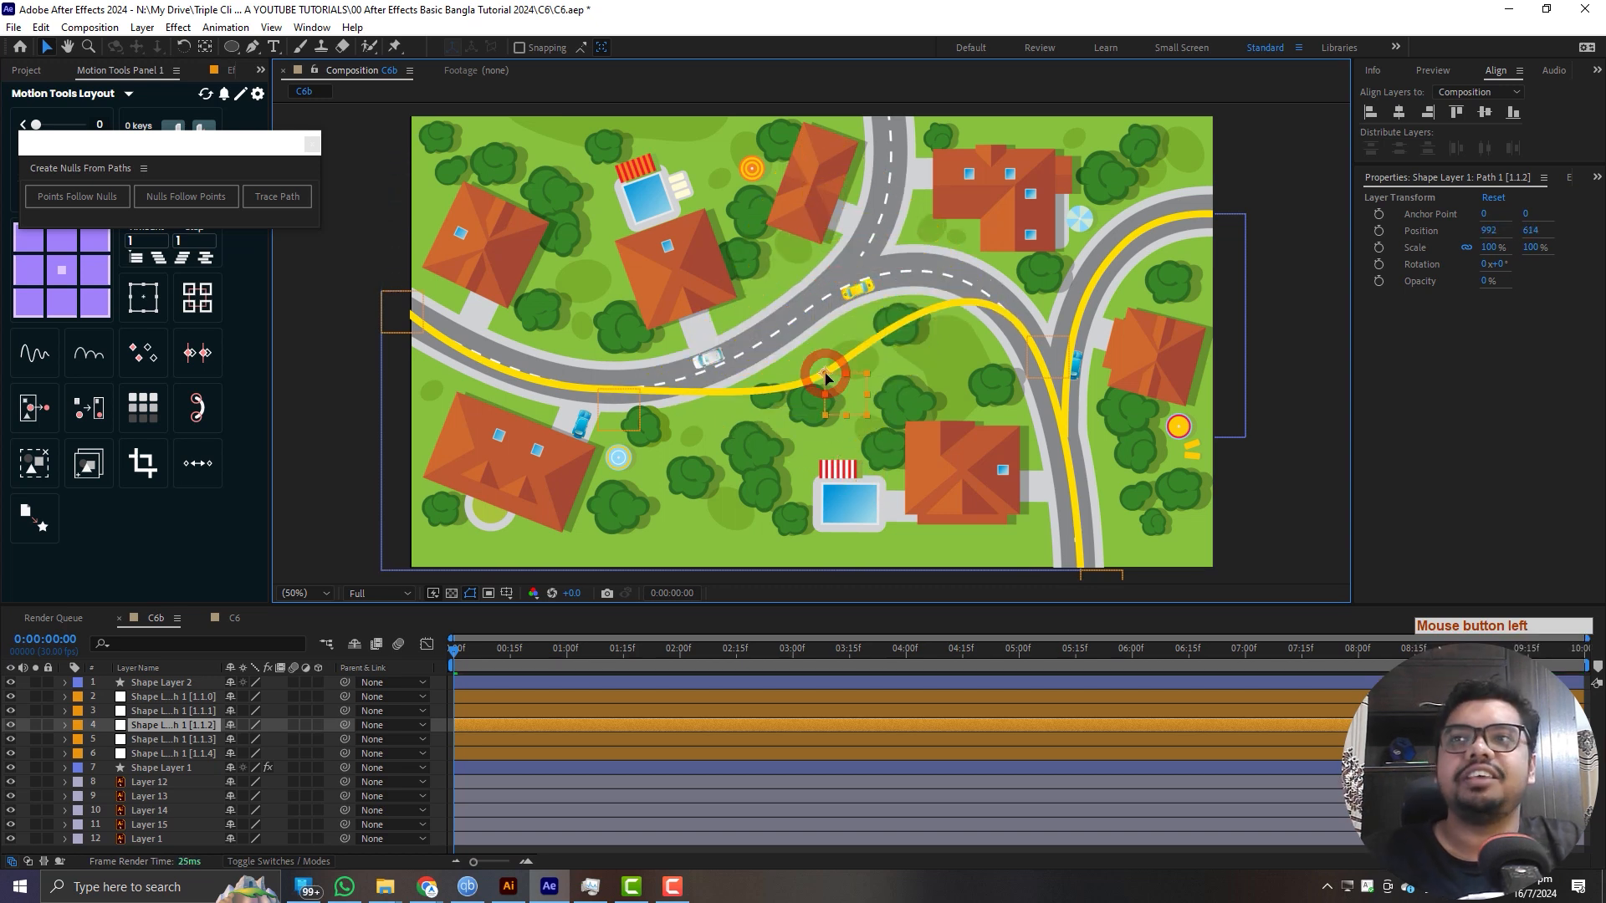
pyautogui.hotkey('ctrl', 'z')
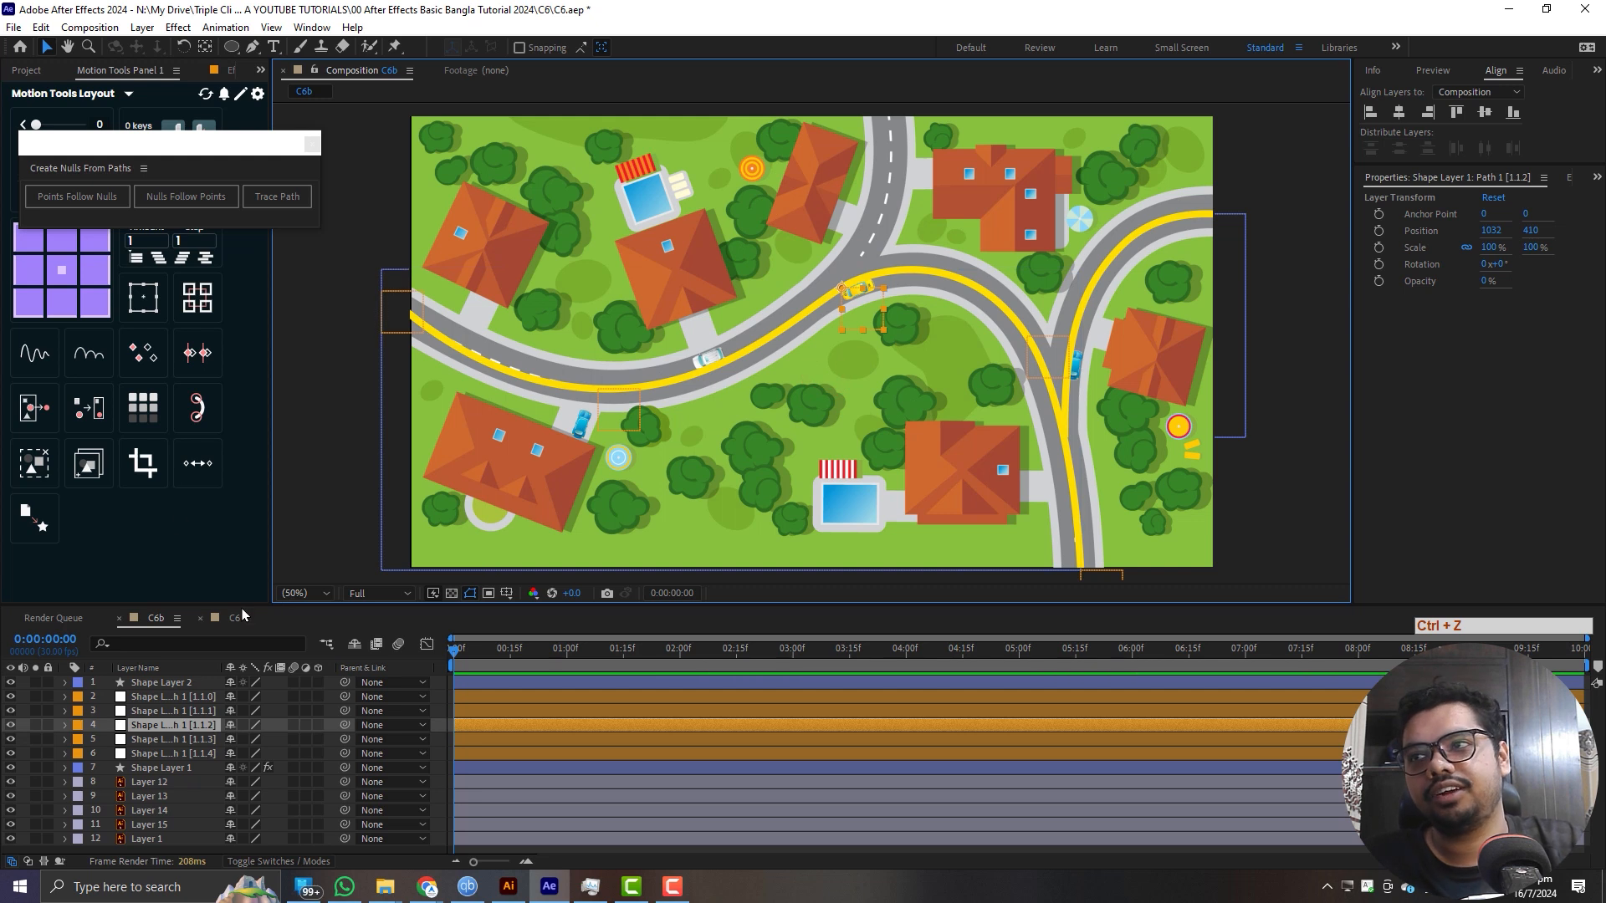
# - Make the line layer visible in the C6 composition and return to C6b
pyautogui.click(235, 619)
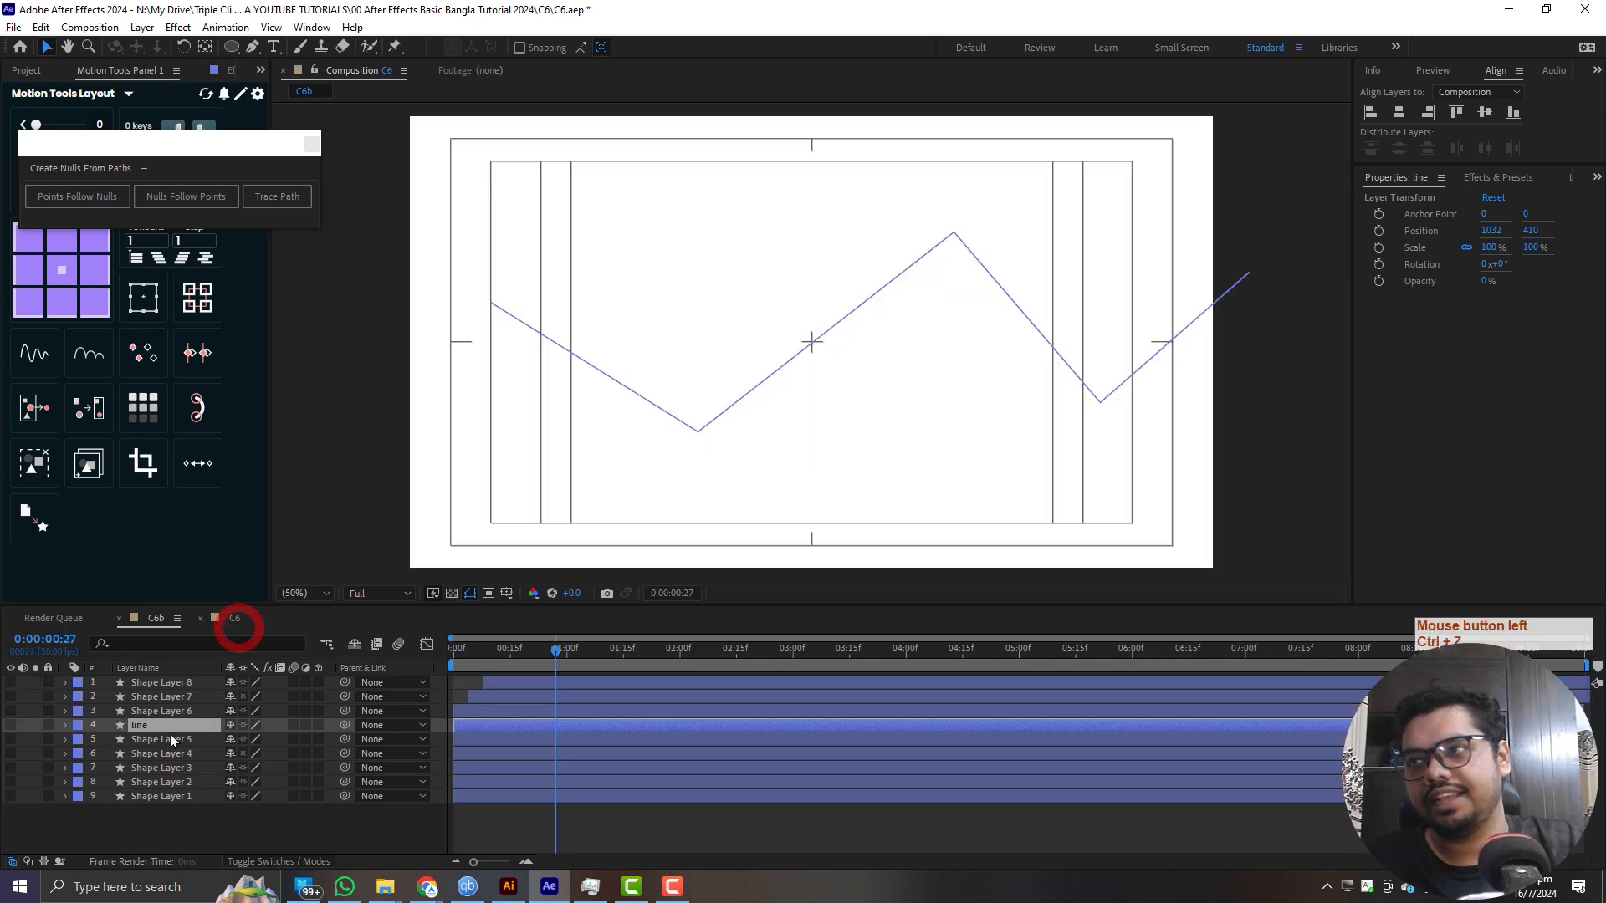
pyautogui.click(10, 725)
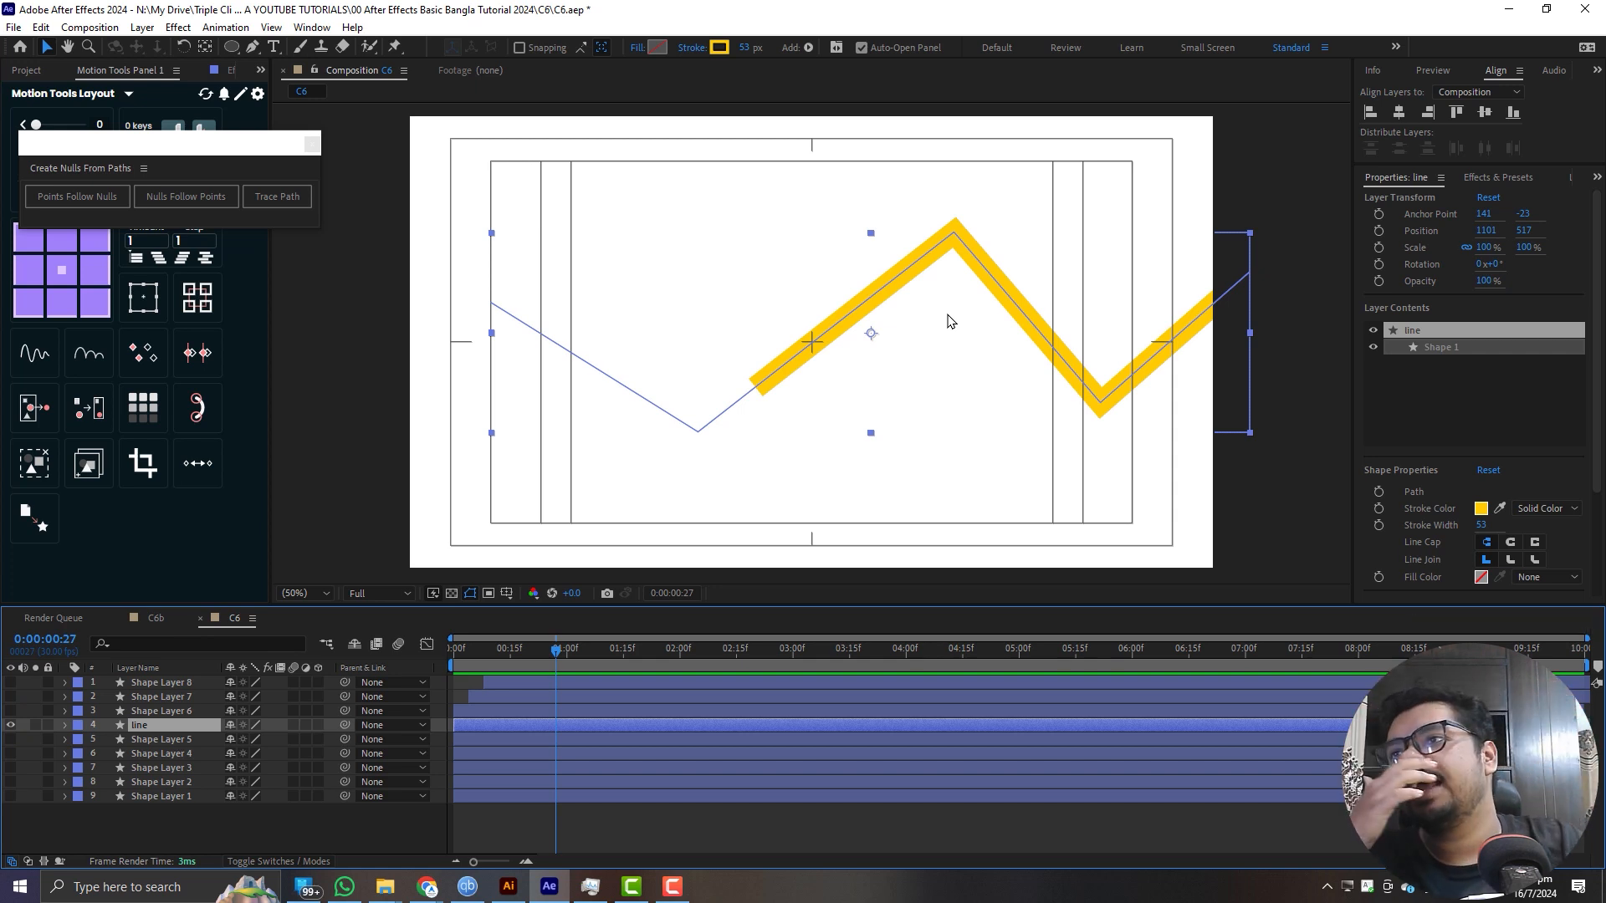
pyautogui.click(155, 617)
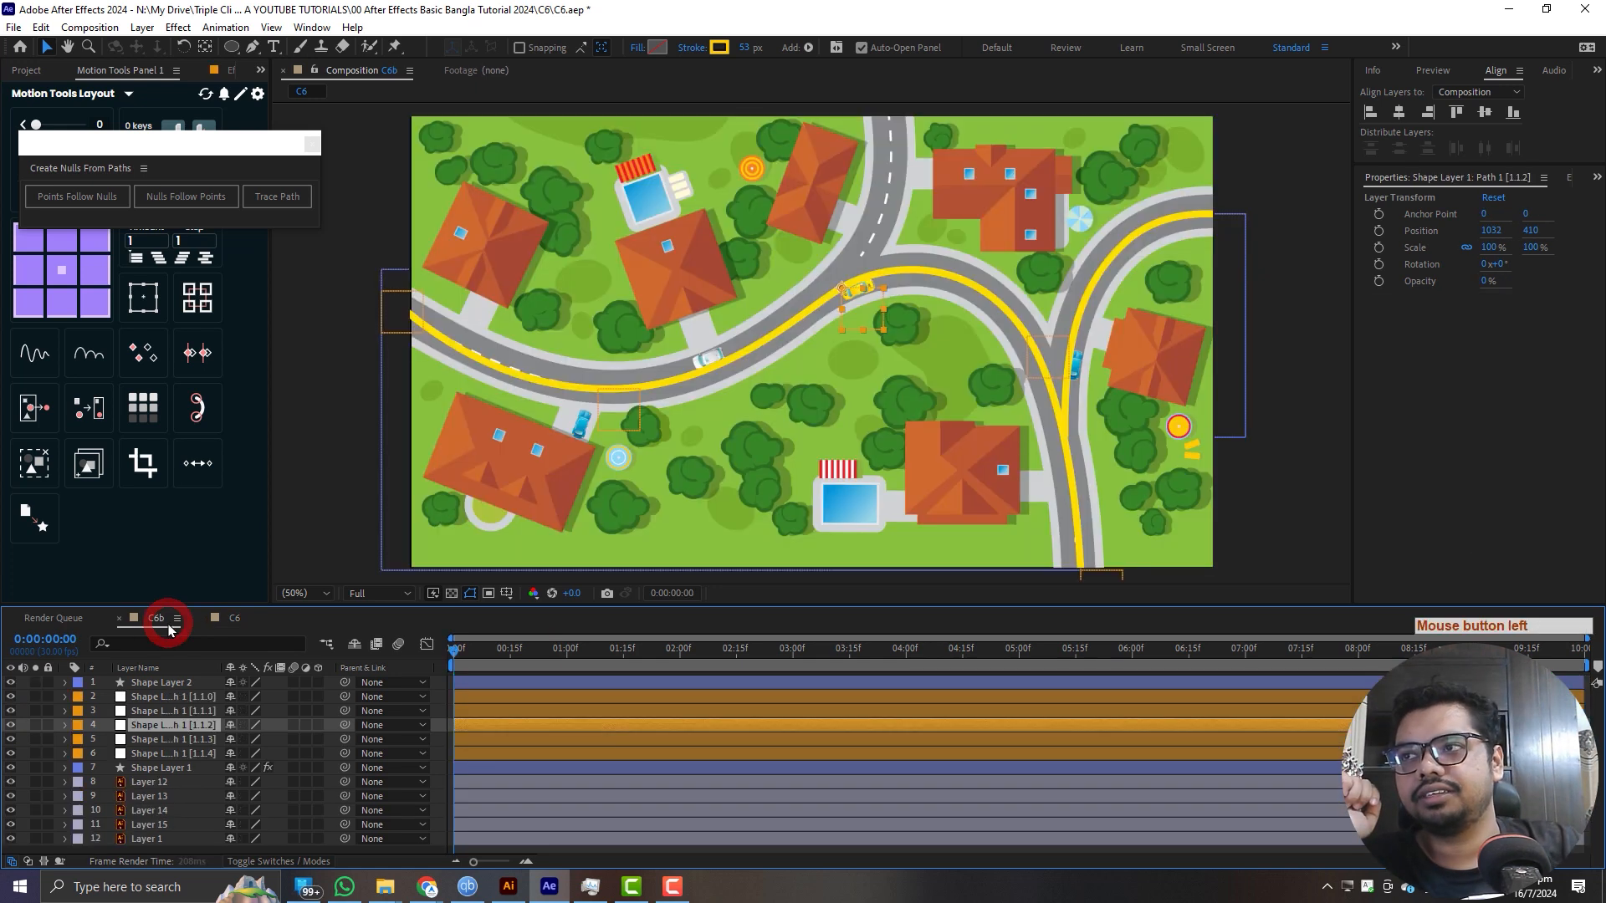
# - Undo the Points Follow Nulls operation on Shape Layer 1
pyautogui.click(172, 724)
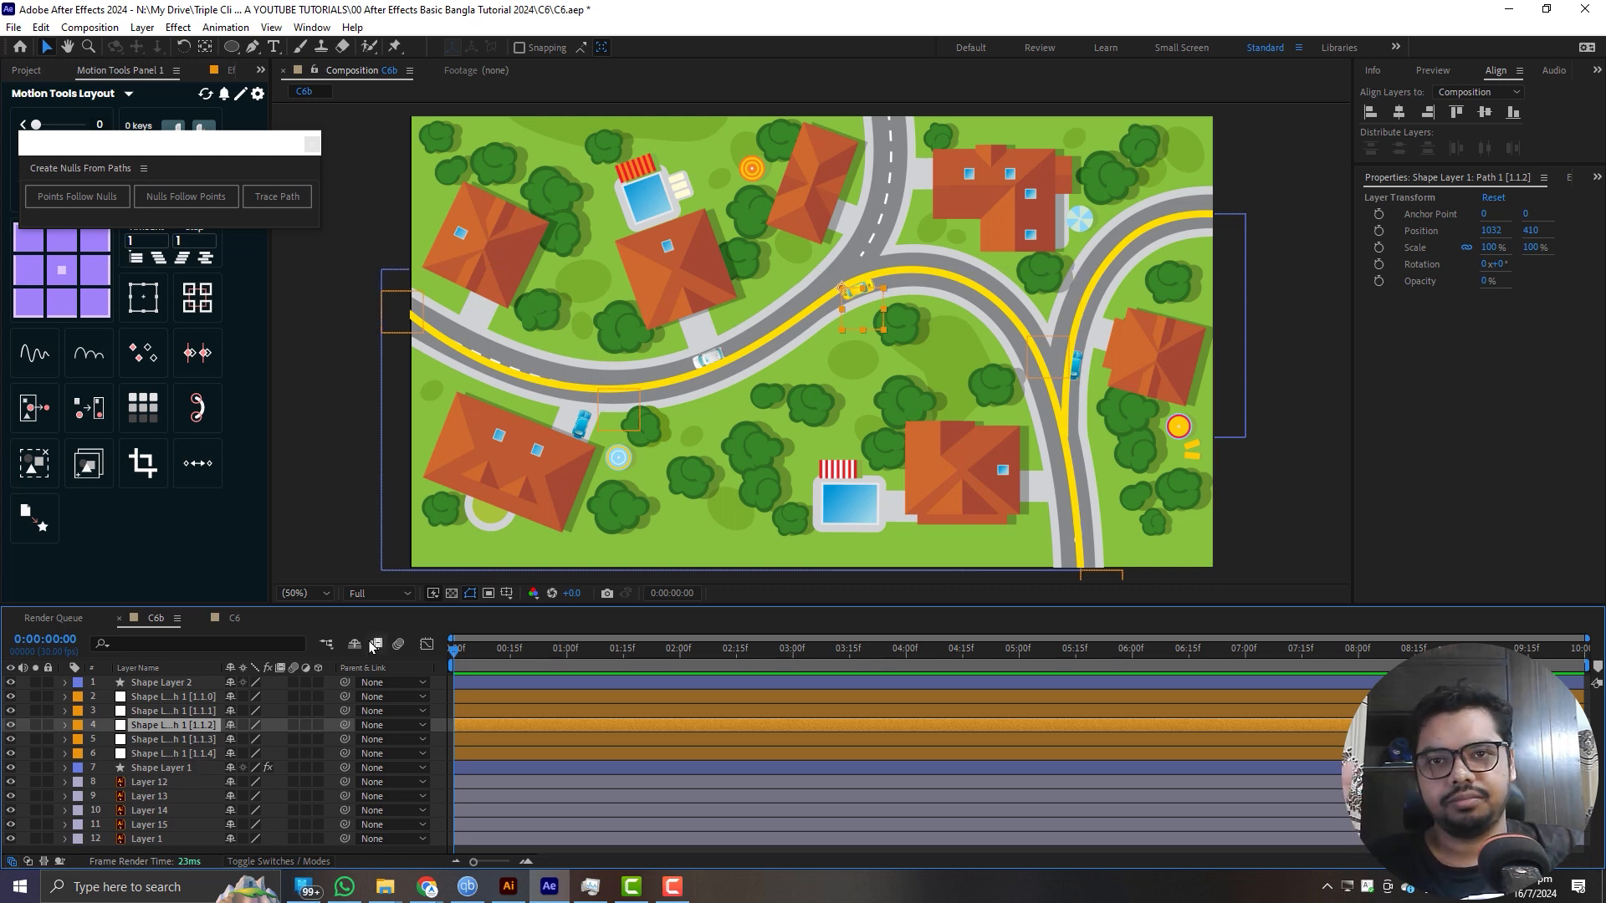
pyautogui.hotkey('ctrl', 'z')
pyautogui.hotkey('ctrl', 'z')
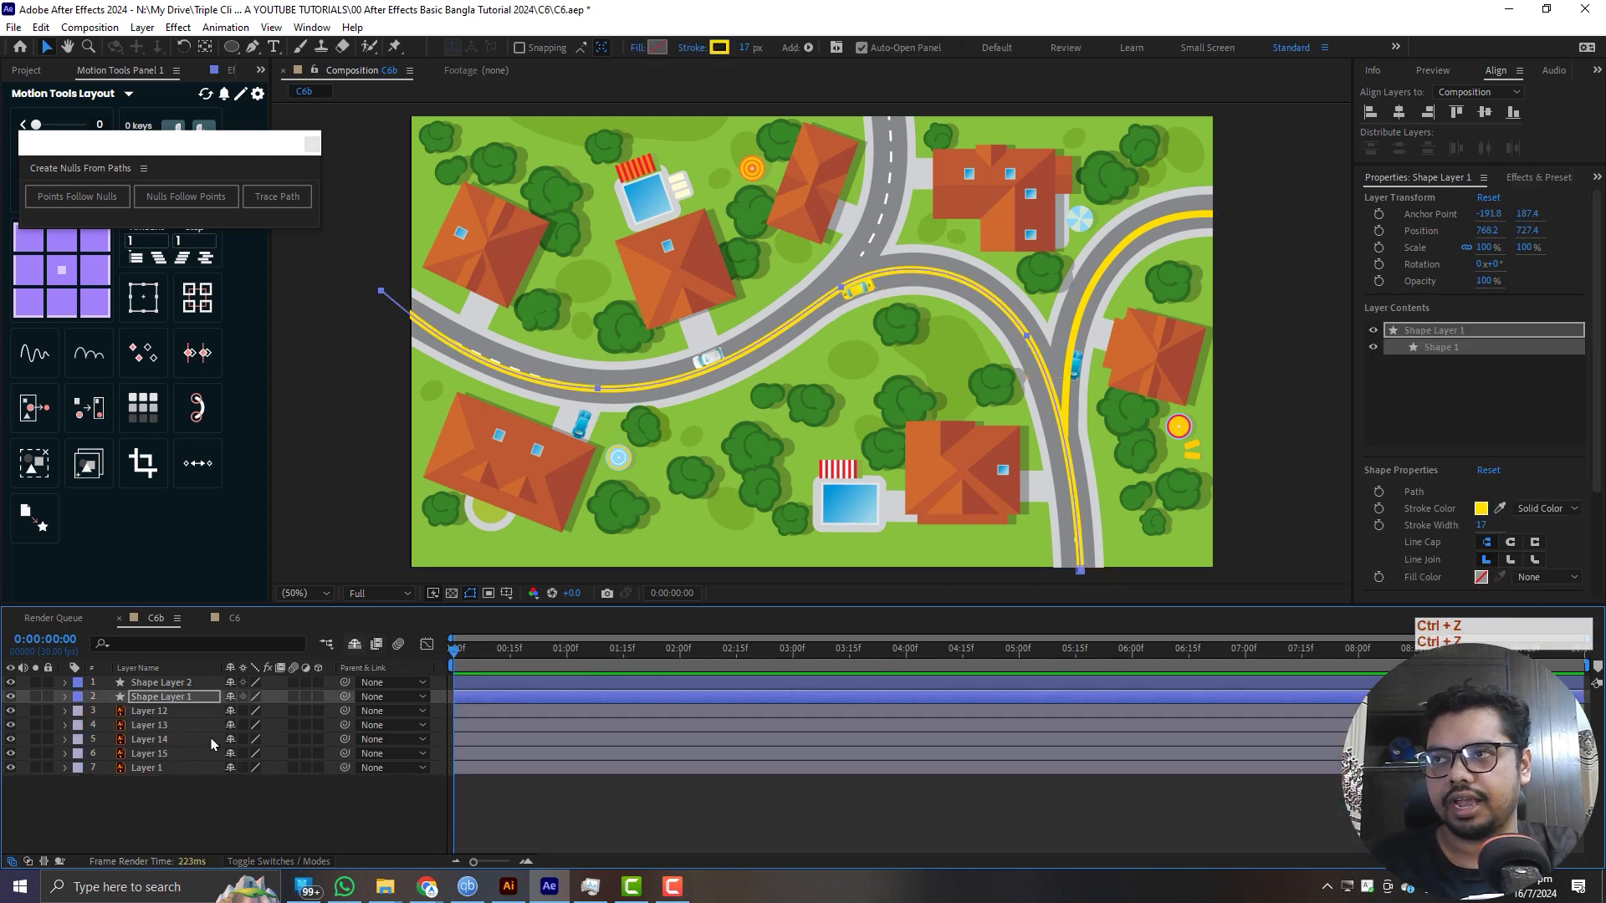
# - Apply Nulls Follow Points to Shape Layer 1's path and select the null at the road's lower bend
pyautogui.click(64, 698)
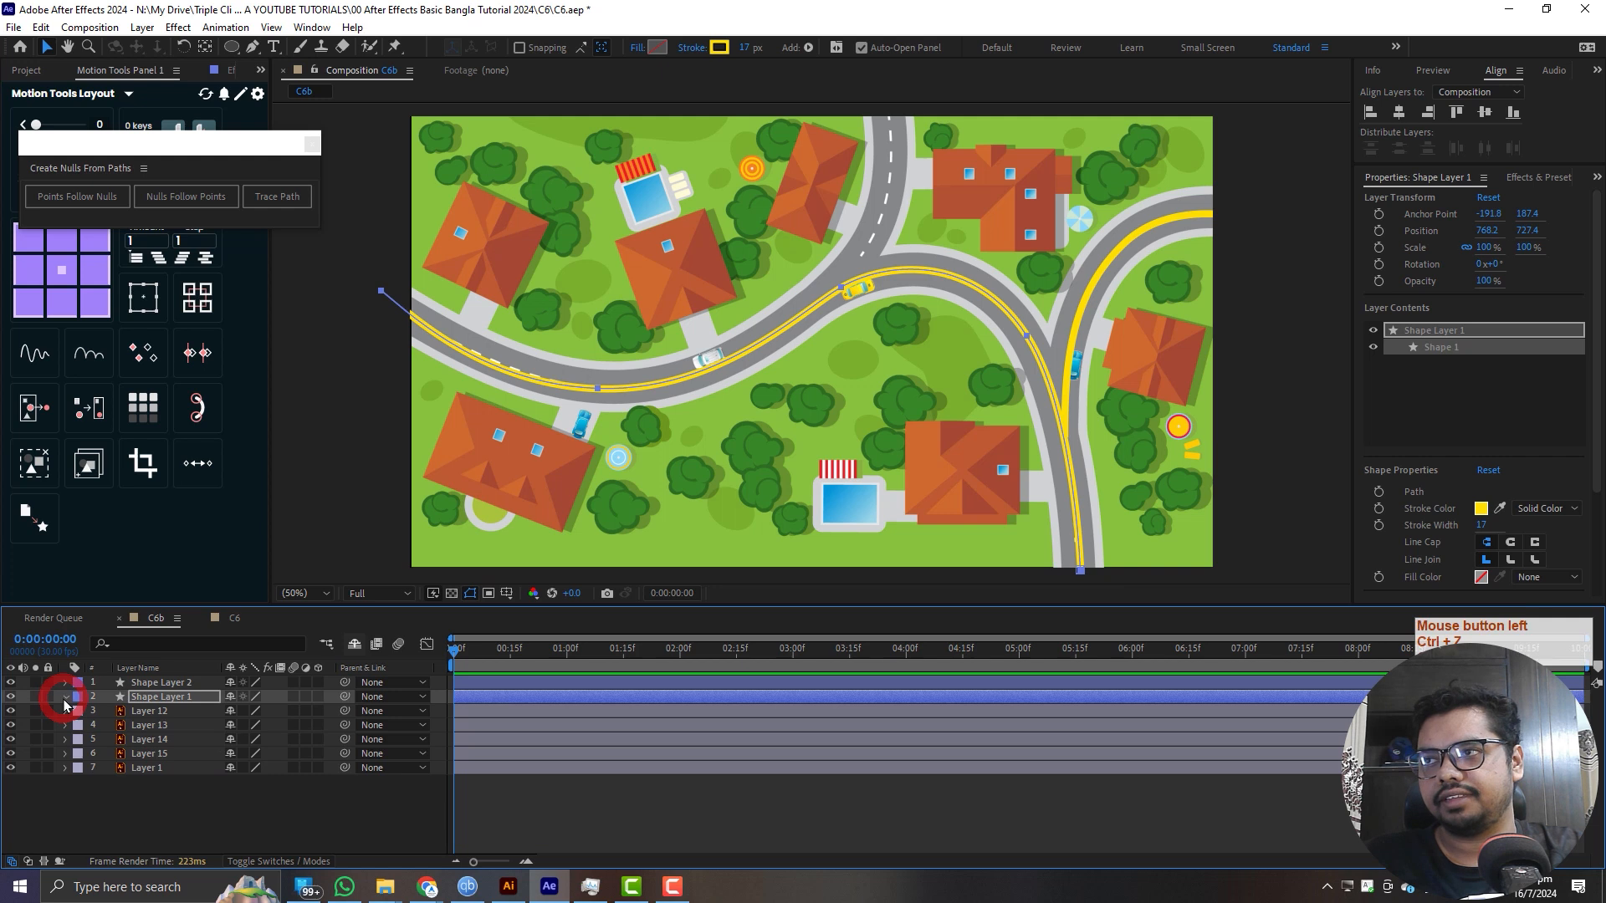
pyautogui.click(183, 739)
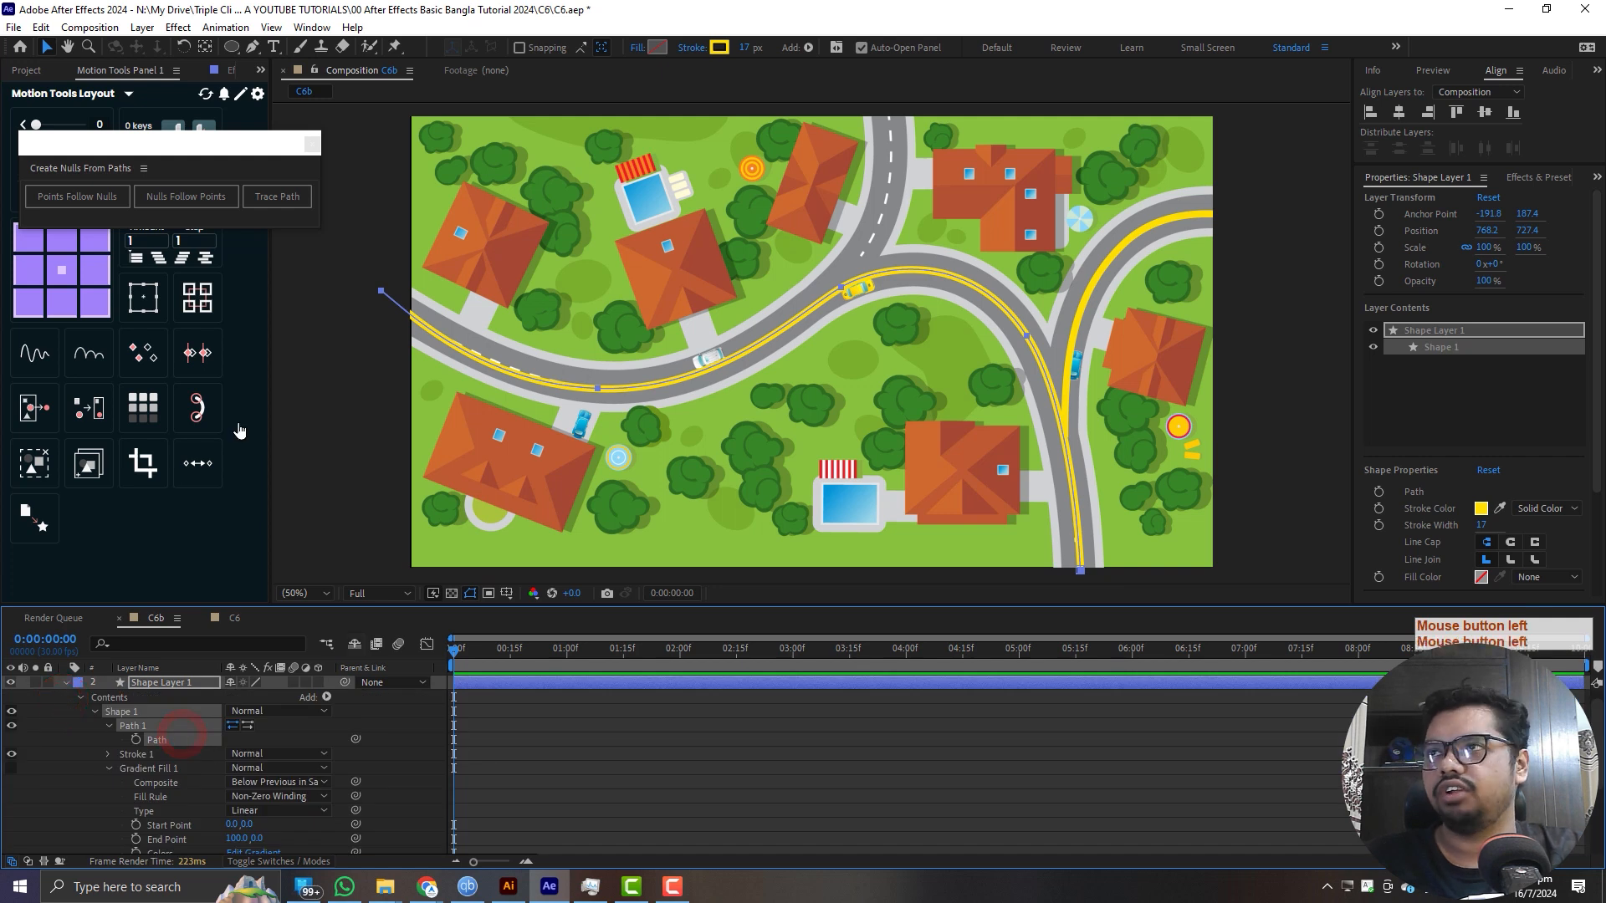
pyautogui.click(168, 197)
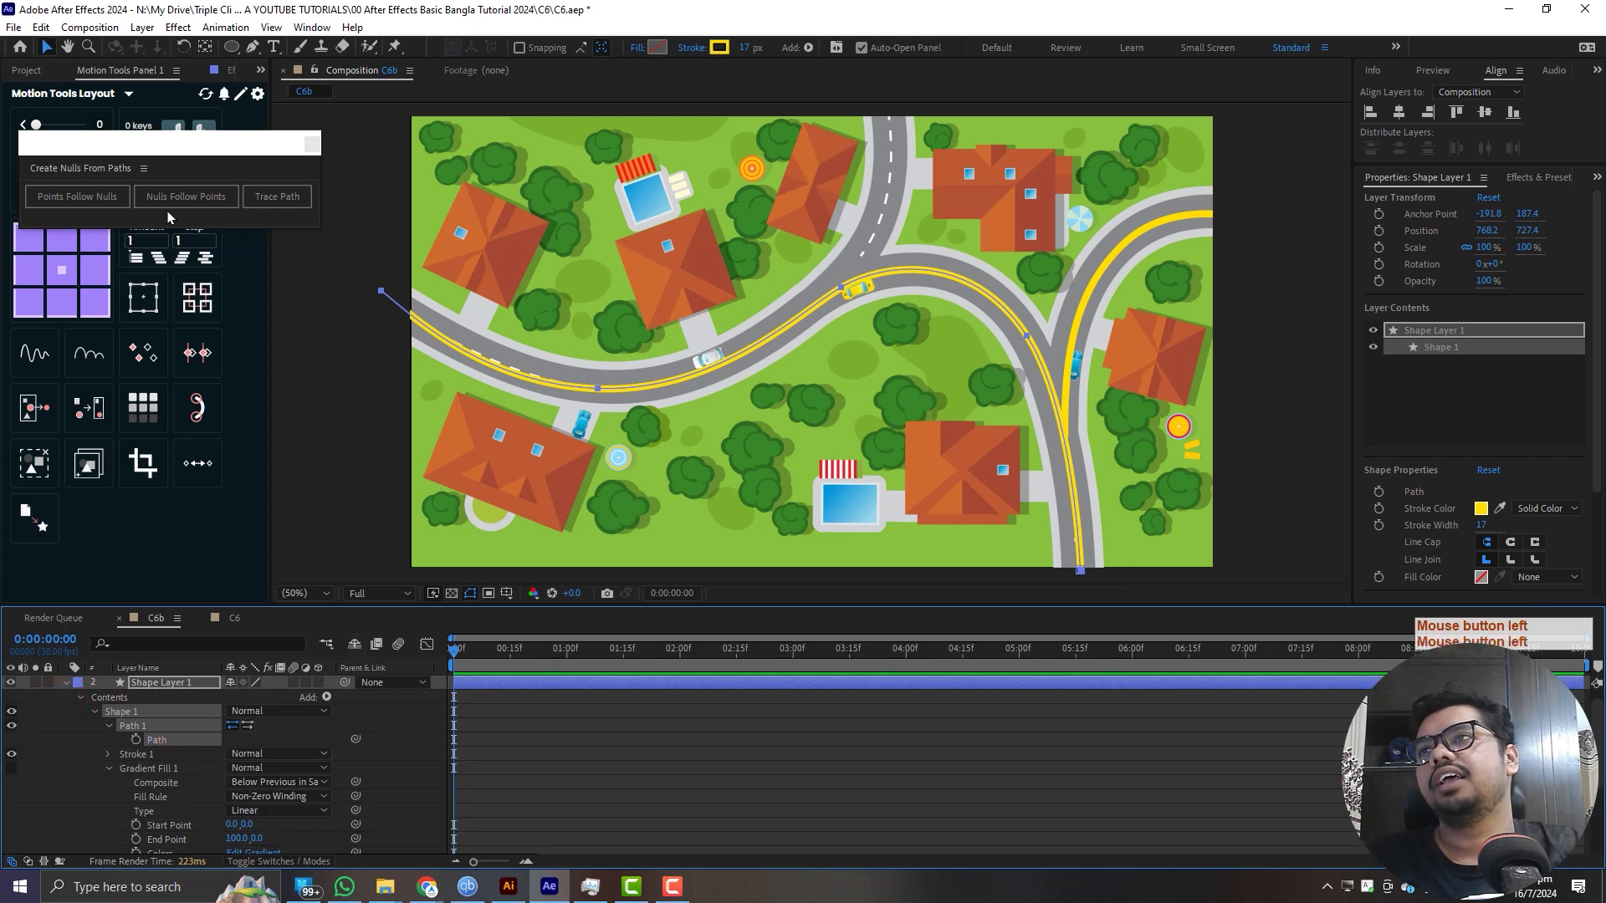
pyautogui.click(188, 205)
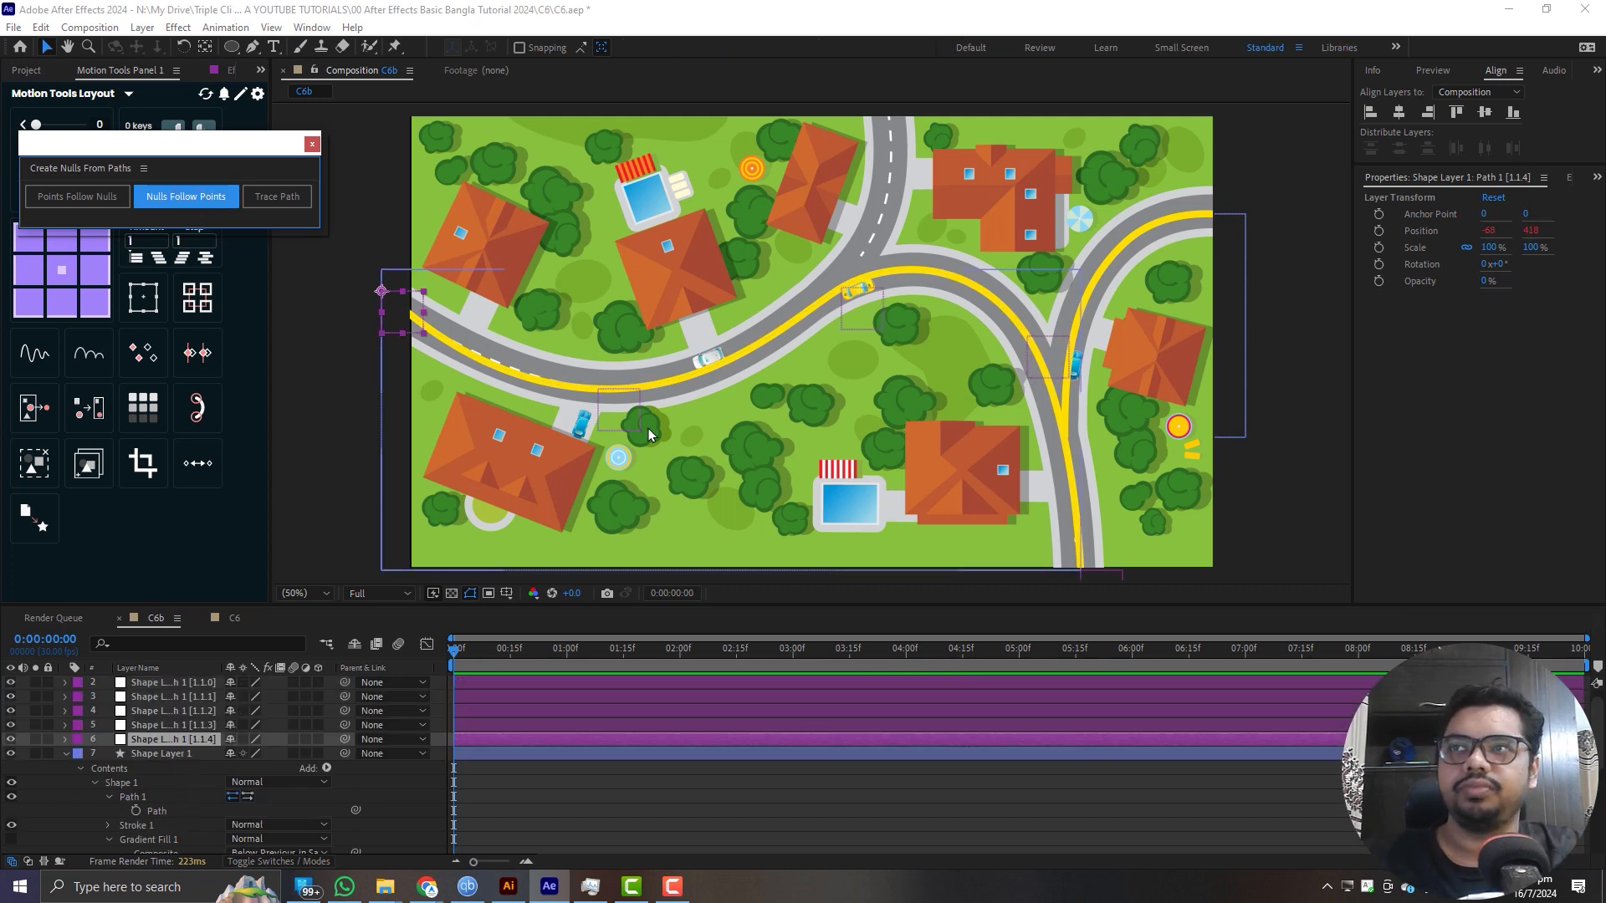
pyautogui.click(606, 392)
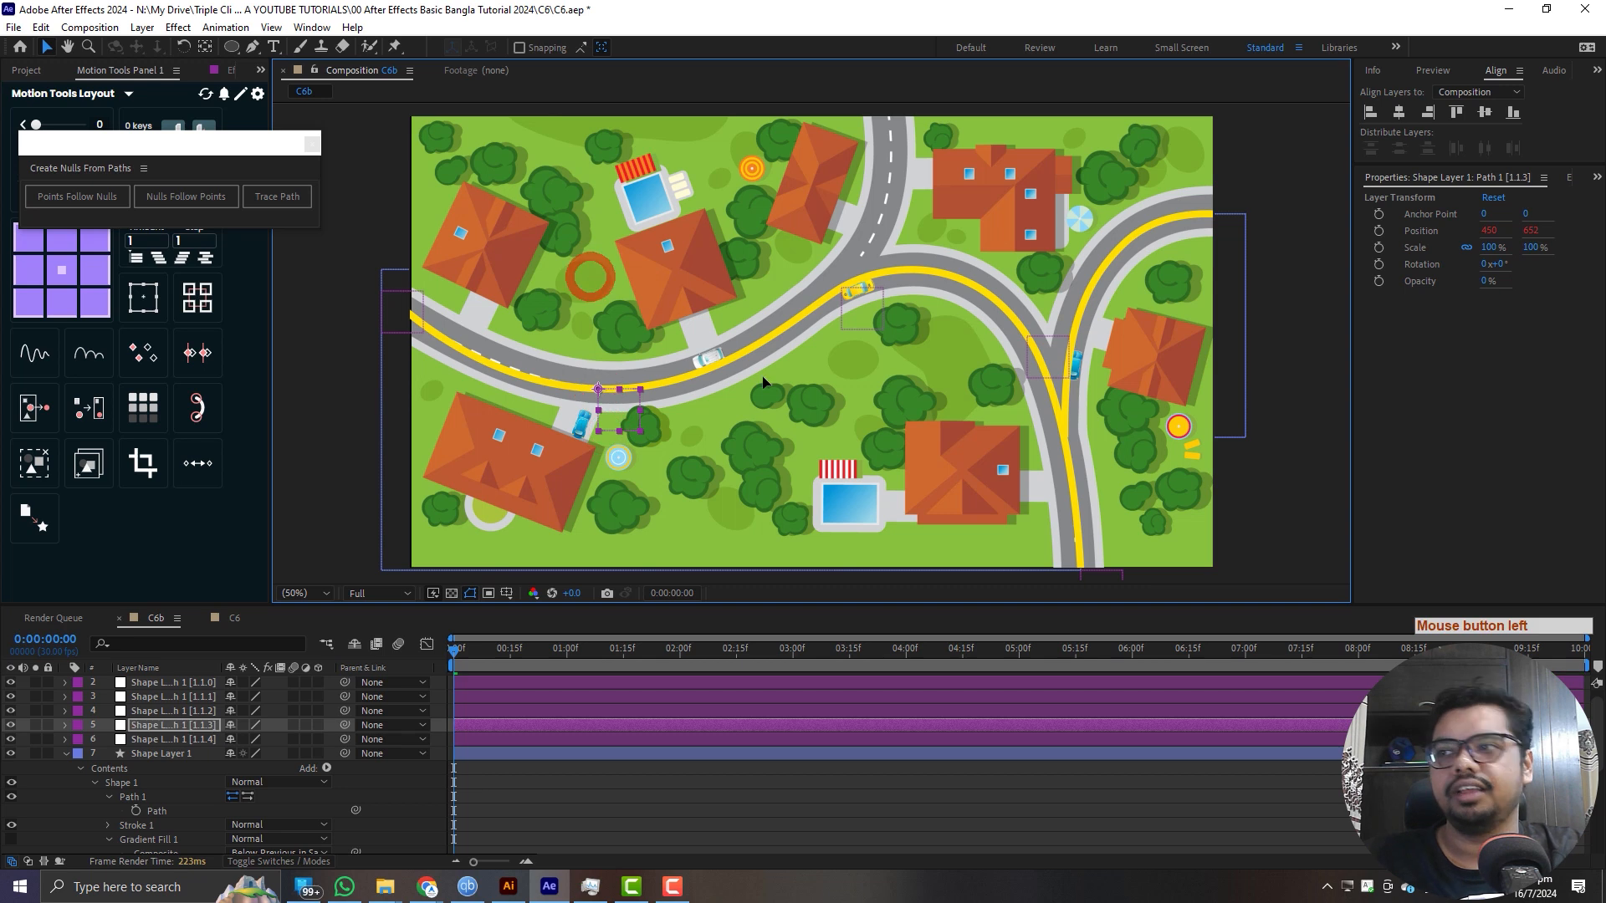
# - Keyframe Shape Layer 1's Path at 0:00, and at 1:24 move the road's lower bend point up over the houses
pyautogui.click(176, 810)
pyautogui.click(136, 811)
pyautogui.click(657, 650)
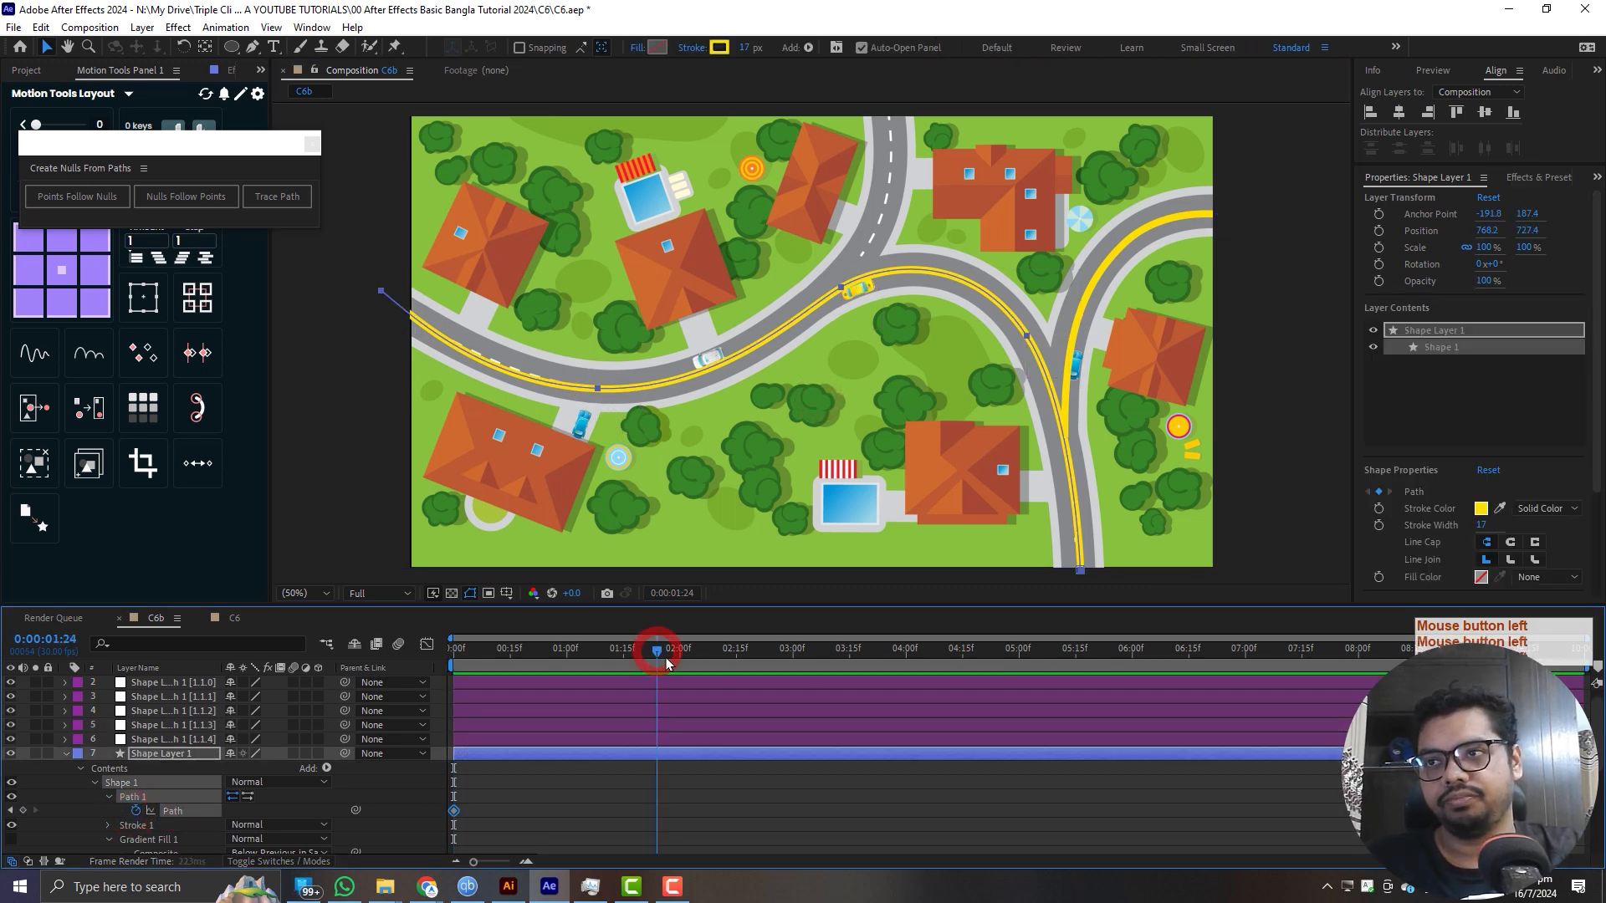
pyautogui.moveTo(578, 329); pyautogui.dragTo(606, 243)
pyautogui.click(598, 390)
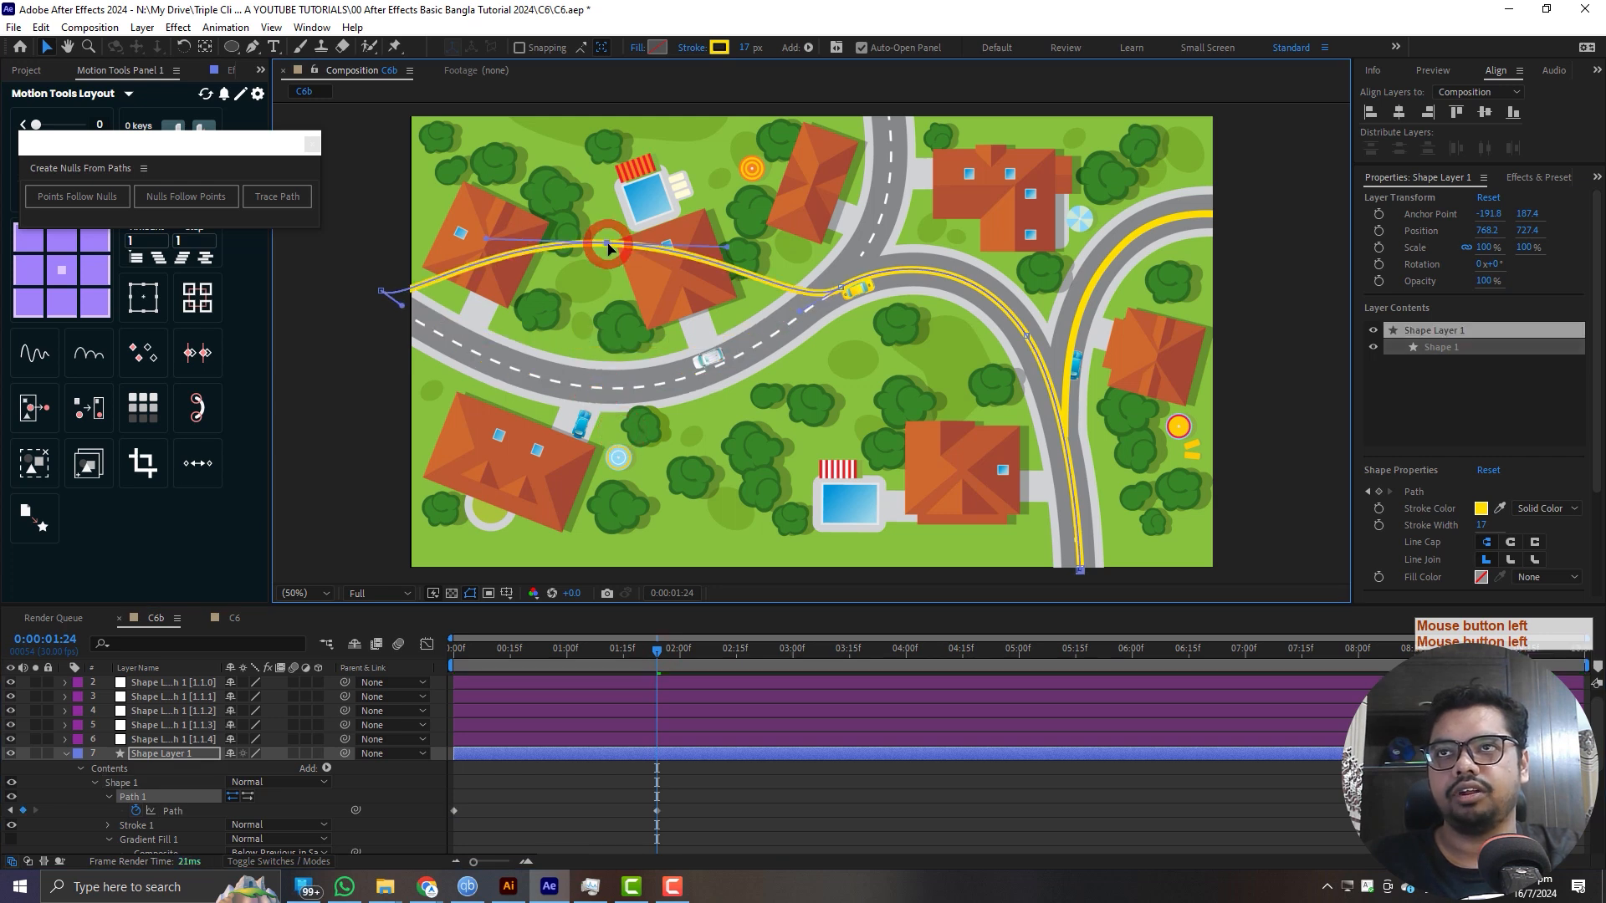
# - Select the null at the road's lower bend and scrub from the start to 2:11 to check that it follows the path
pyautogui.moveTo(654, 657); pyautogui.dragTo(403, 707)
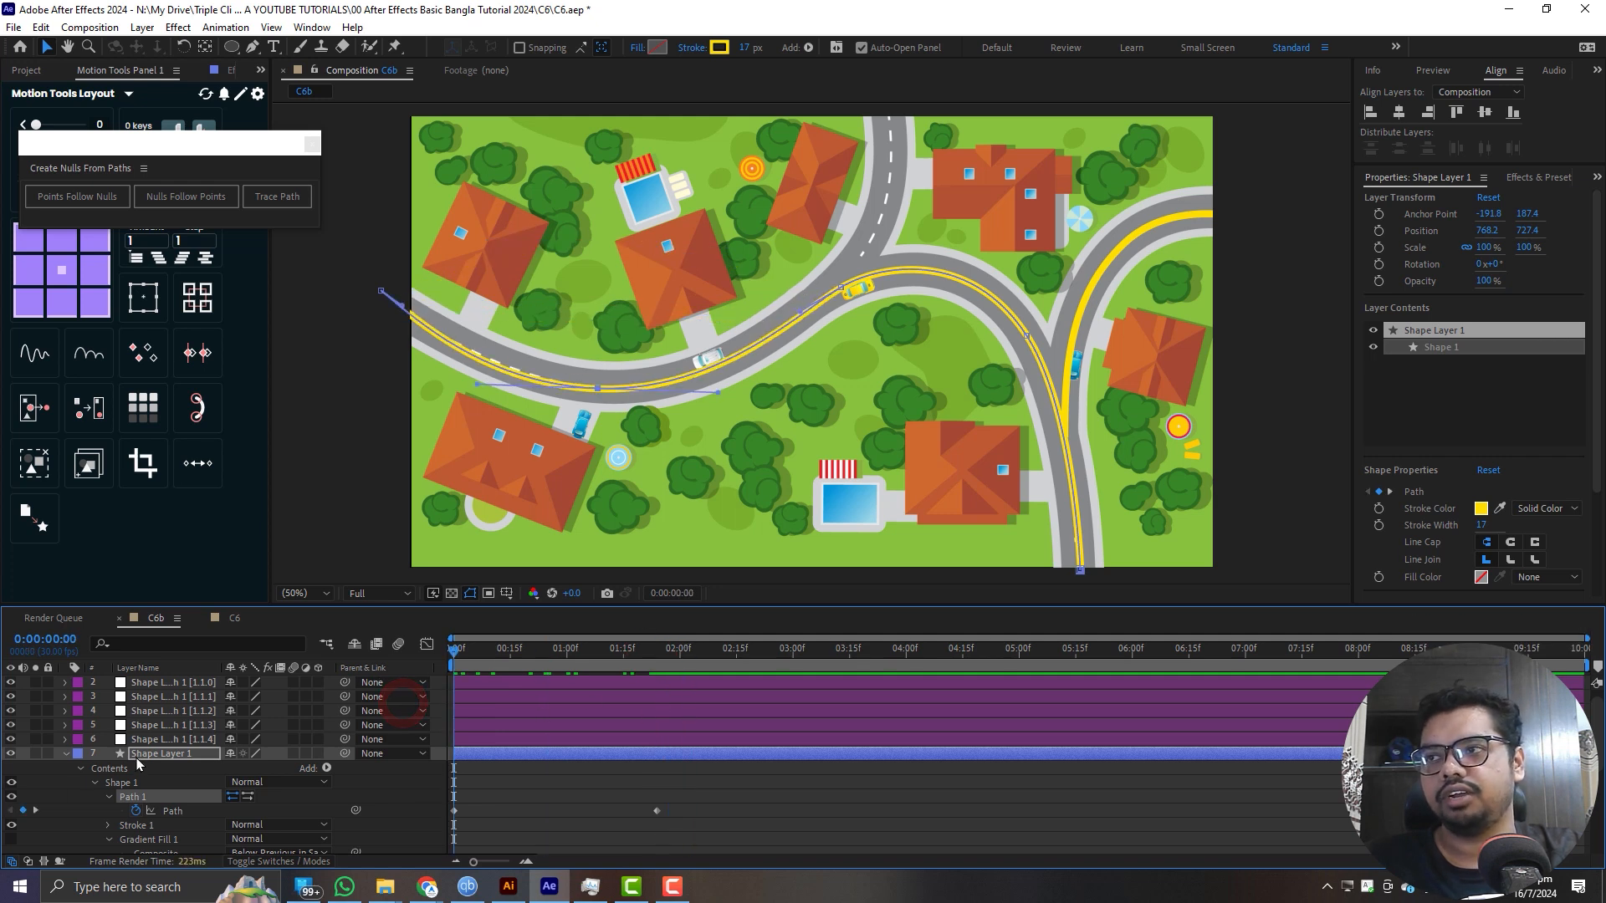
pyautogui.click(163, 725)
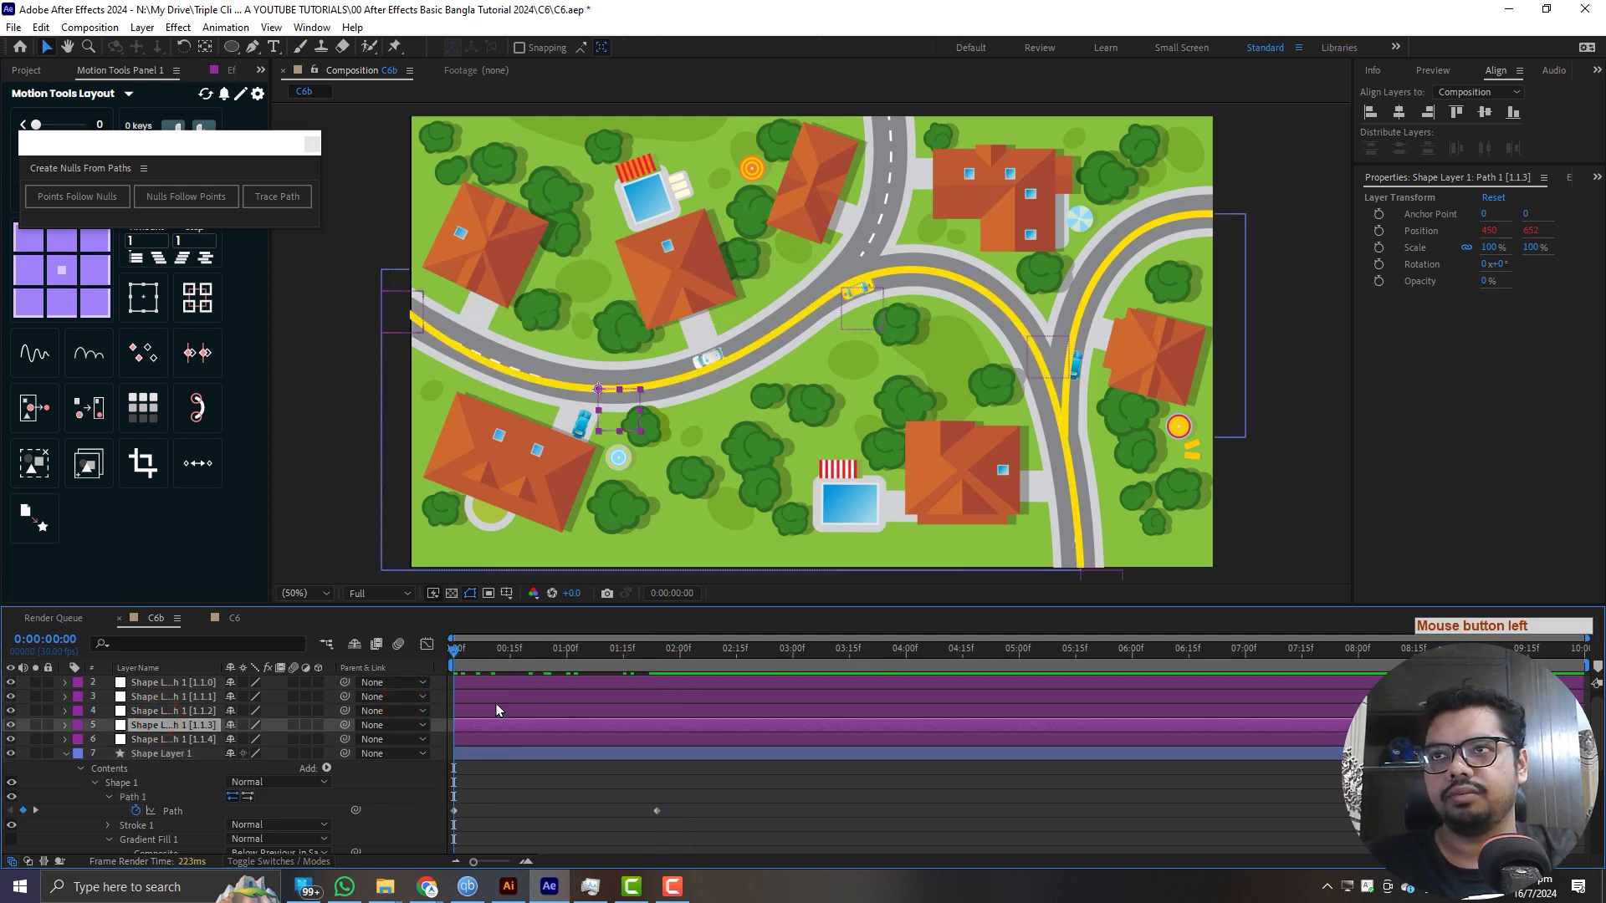
pyautogui.moveTo(445, 669); pyautogui.dragTo(720, 670)
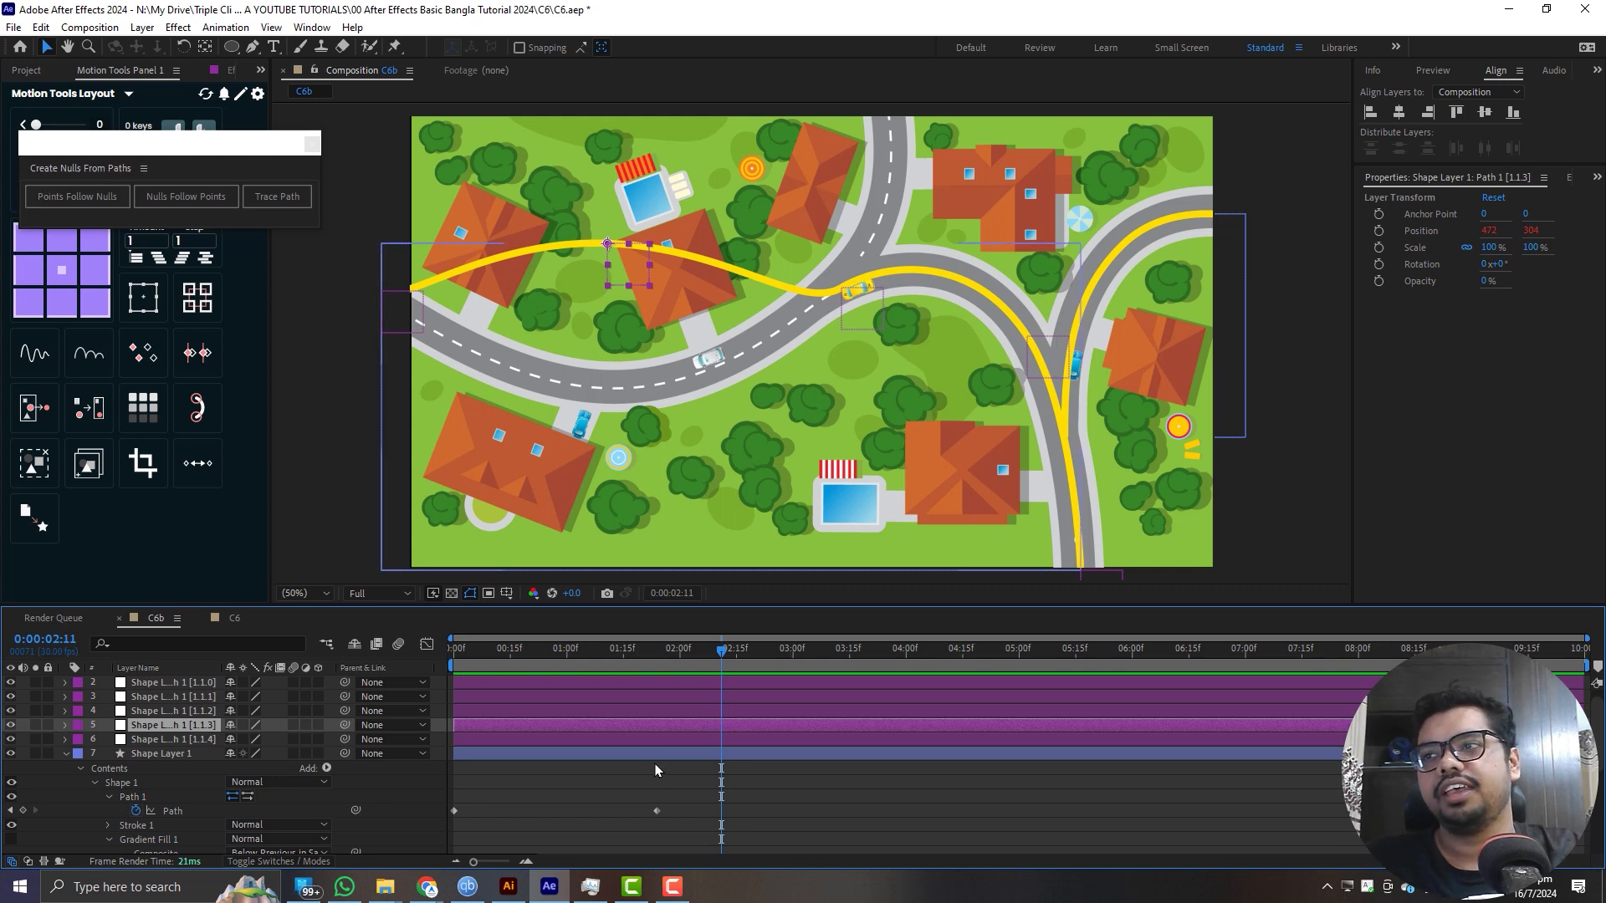
# - Undo the path keyframes and the Nulls Follow Points operation on Shape Layer 1, and collapse the layer
pyautogui.hotkey('ctrl', 'z')
pyautogui.hotkey('ctrl', 'z')
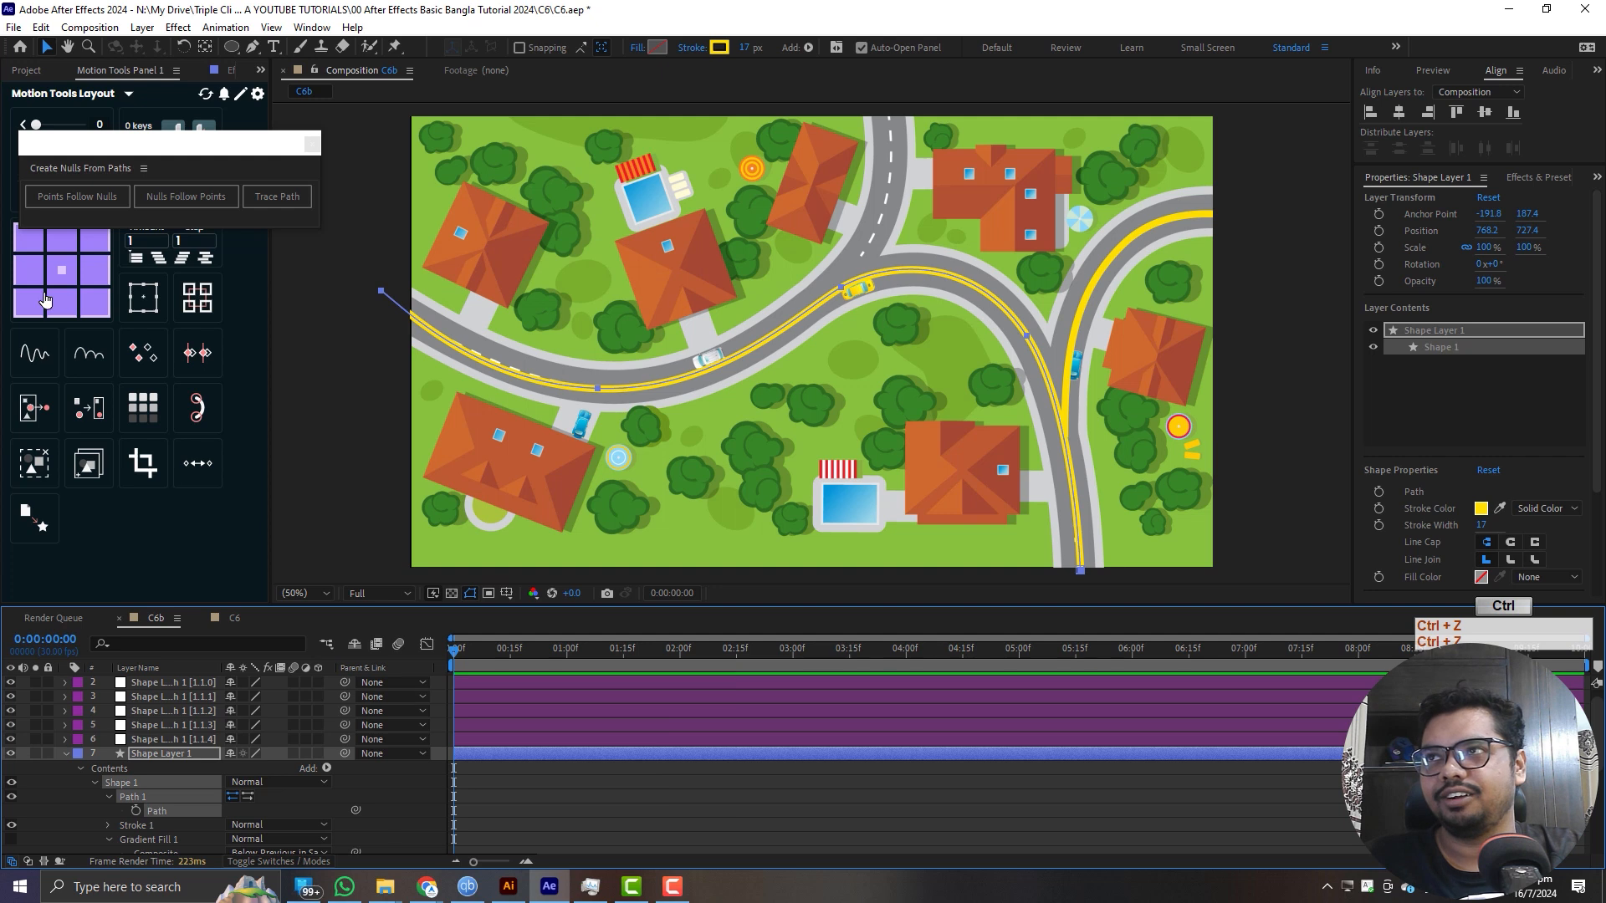
pyautogui.hotkey('ctrl', 'z')
pyautogui.hotkey('ctrl', 'z')
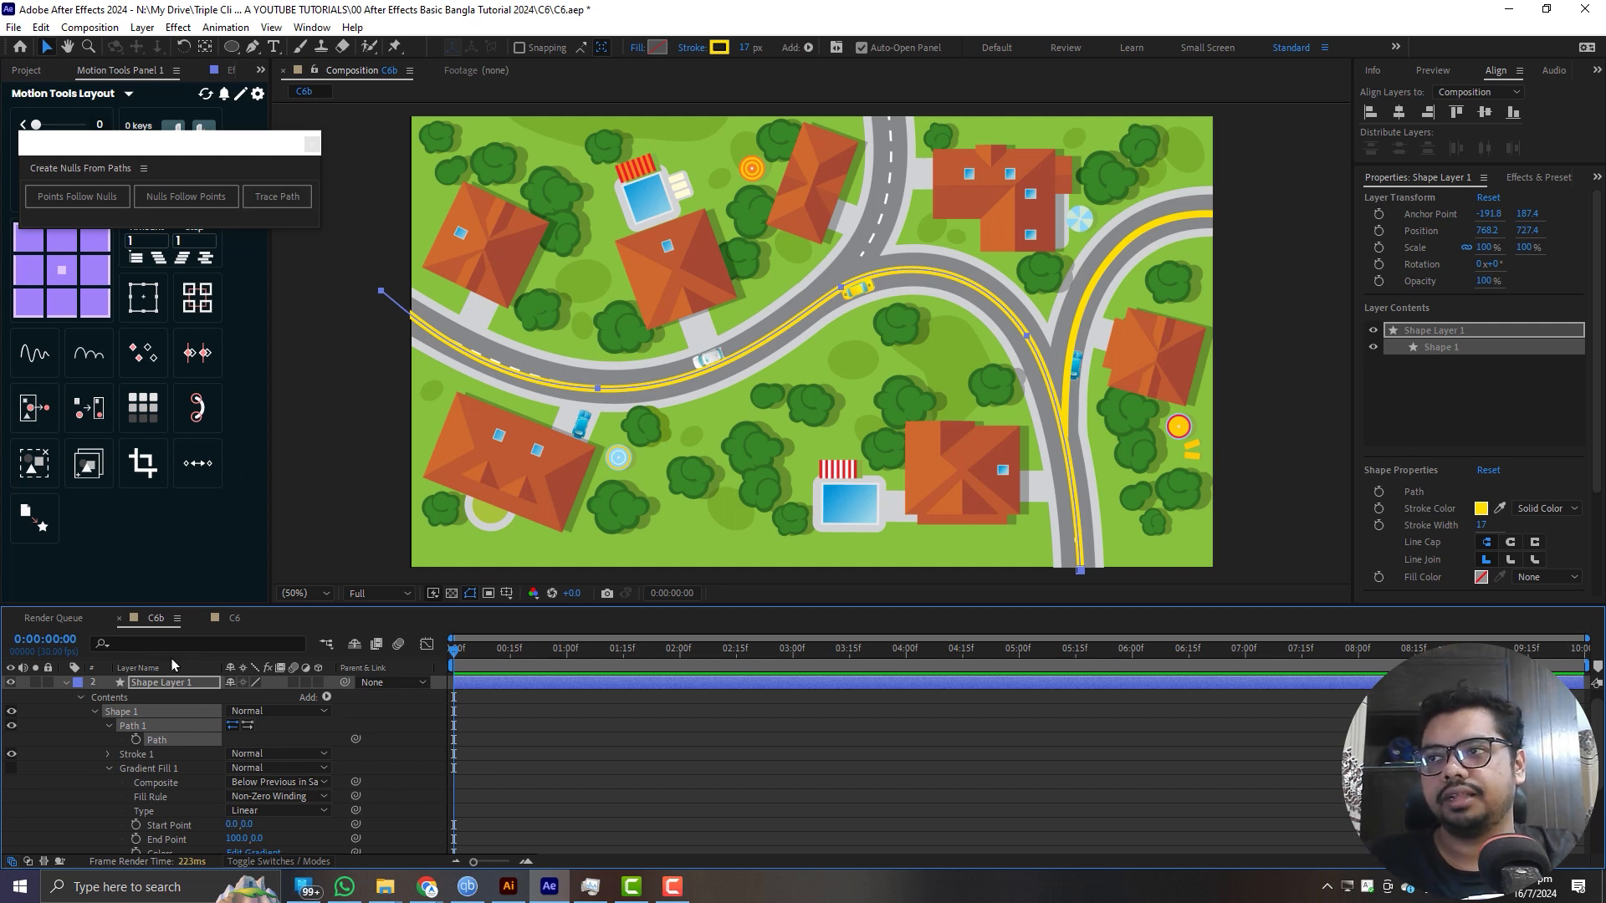
pyautogui.hotkey('ctrl', 'd')
pyautogui.click(65, 697)
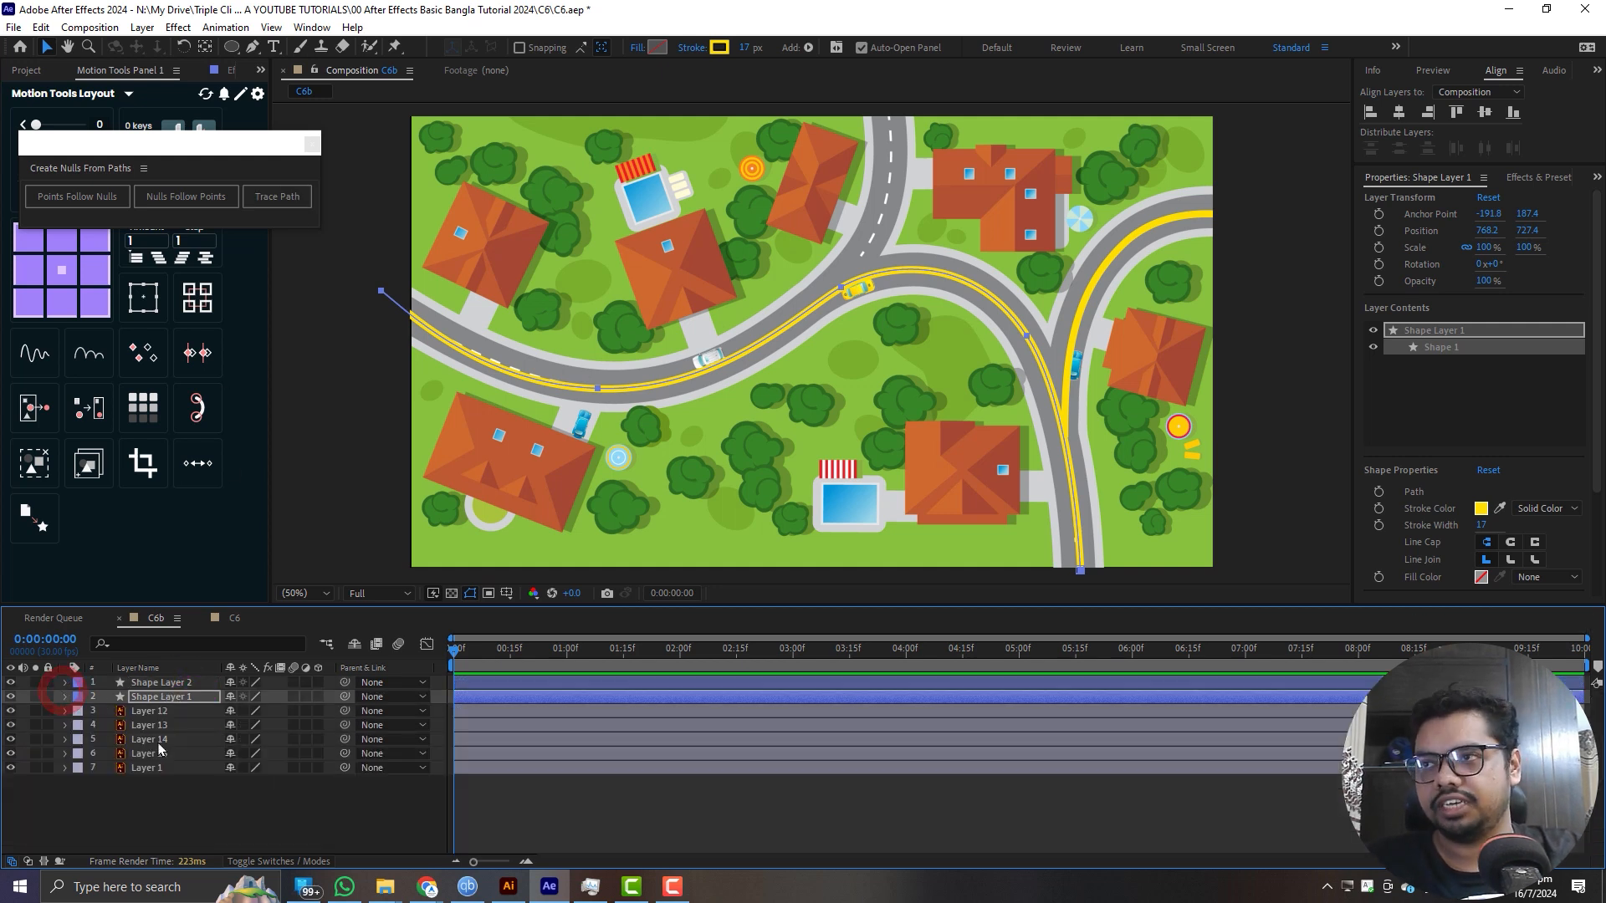
pyautogui.click(628, 780)
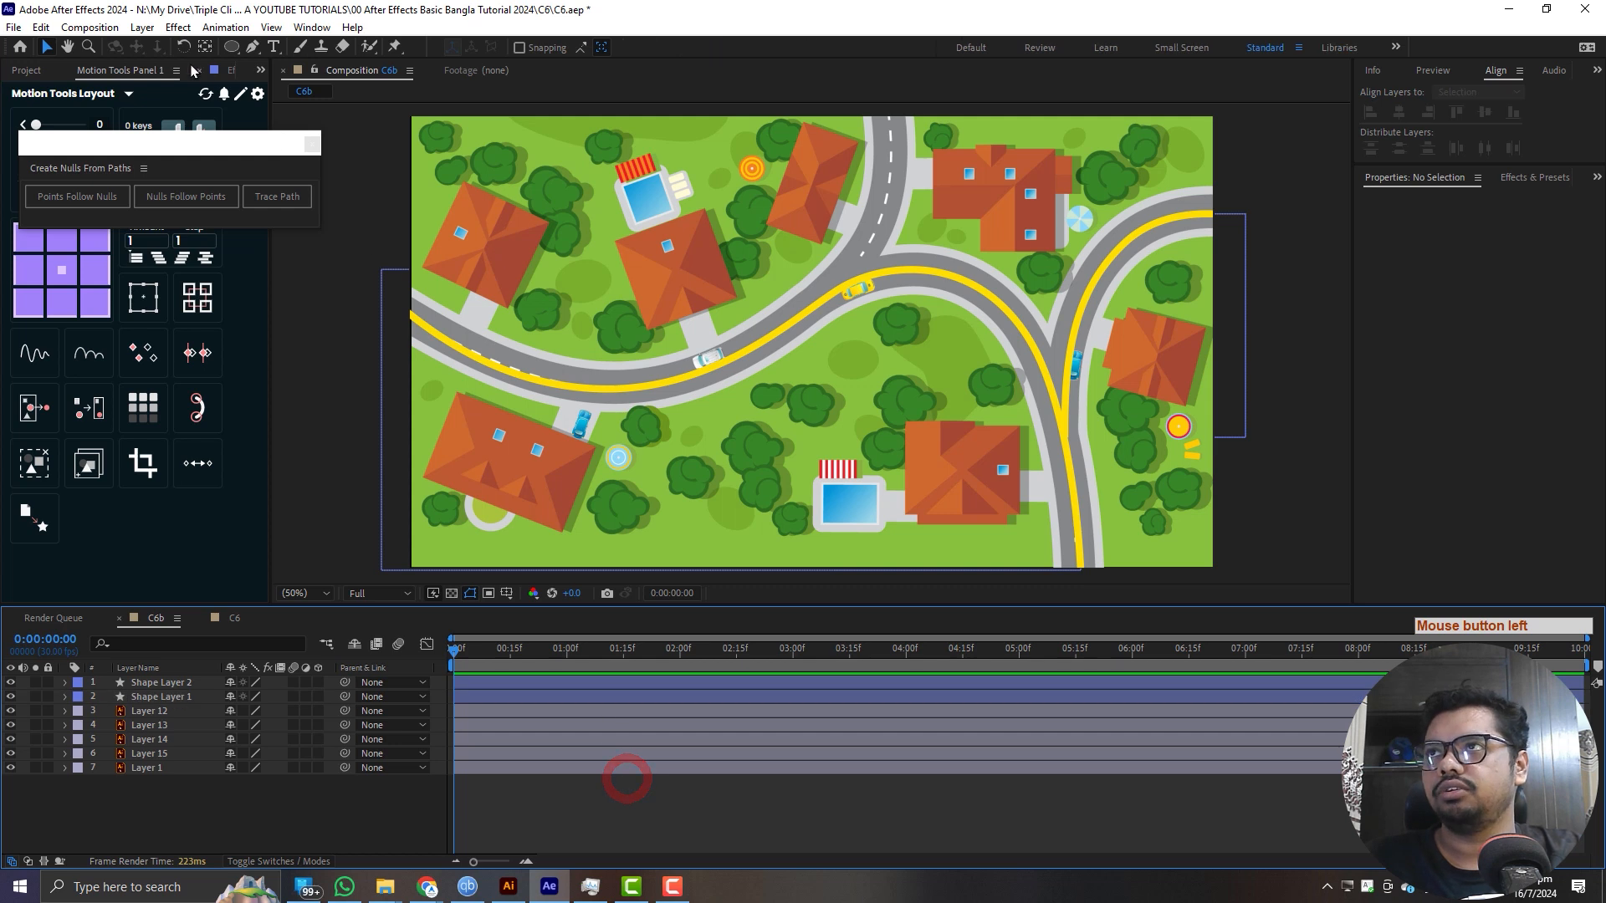
# - Draw an ellipse about 340 by 350 px over the yellow car on the road and convert its path to a Bezier path
pyautogui.click(231, 47)
pyautogui.moveTo(755, 245); pyautogui.dragTo(897, 390)
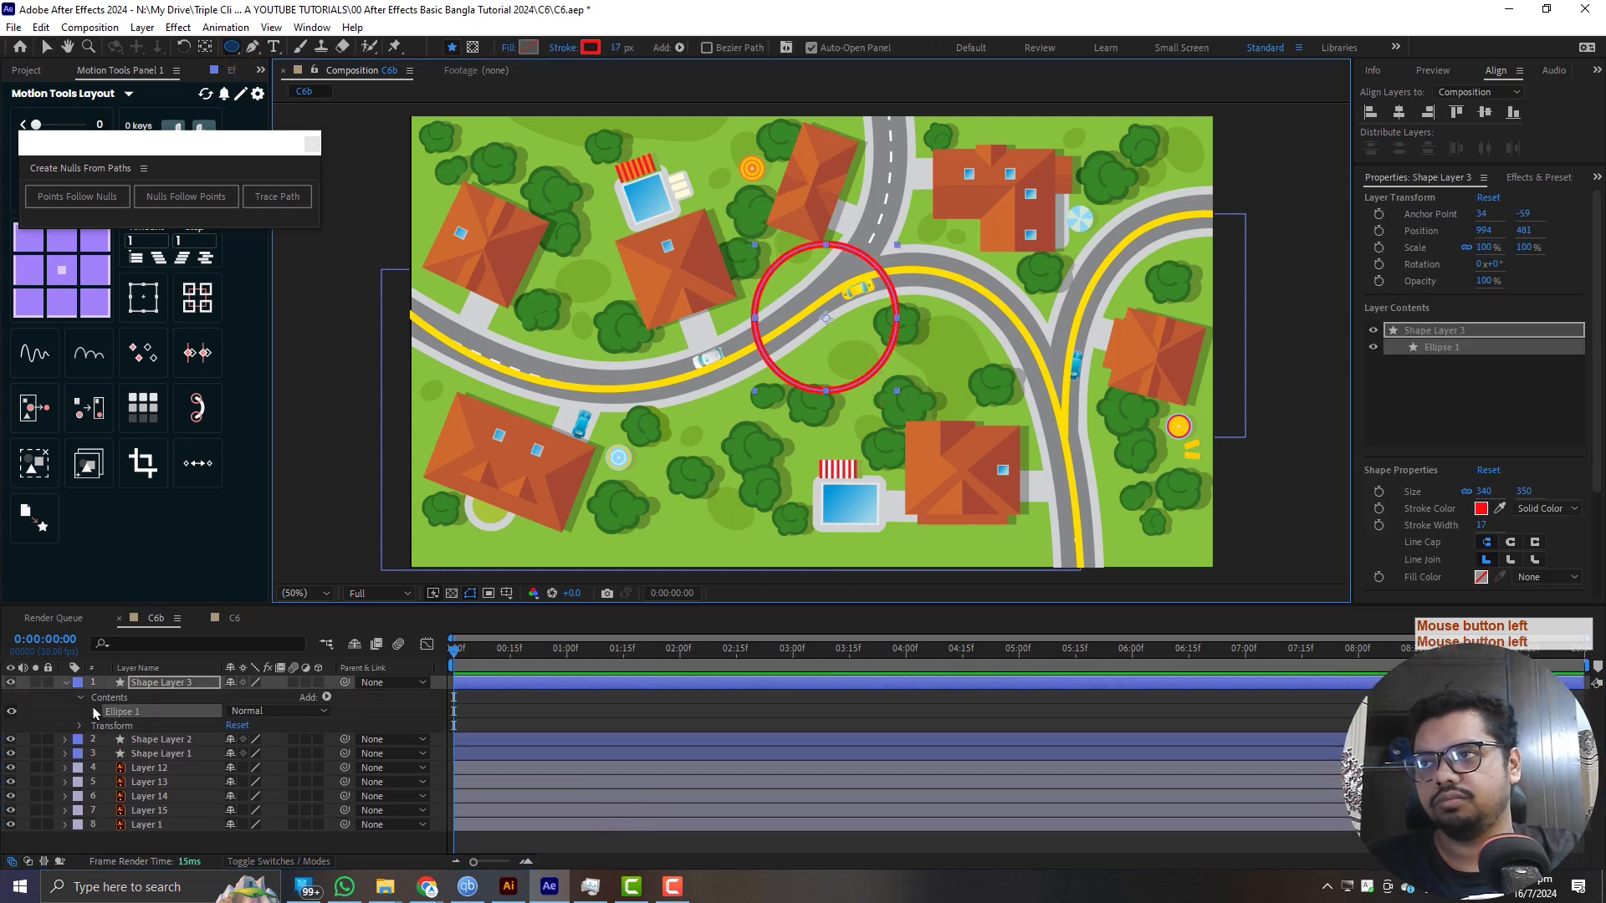
pyautogui.click(95, 711)
pyautogui.click(109, 726)
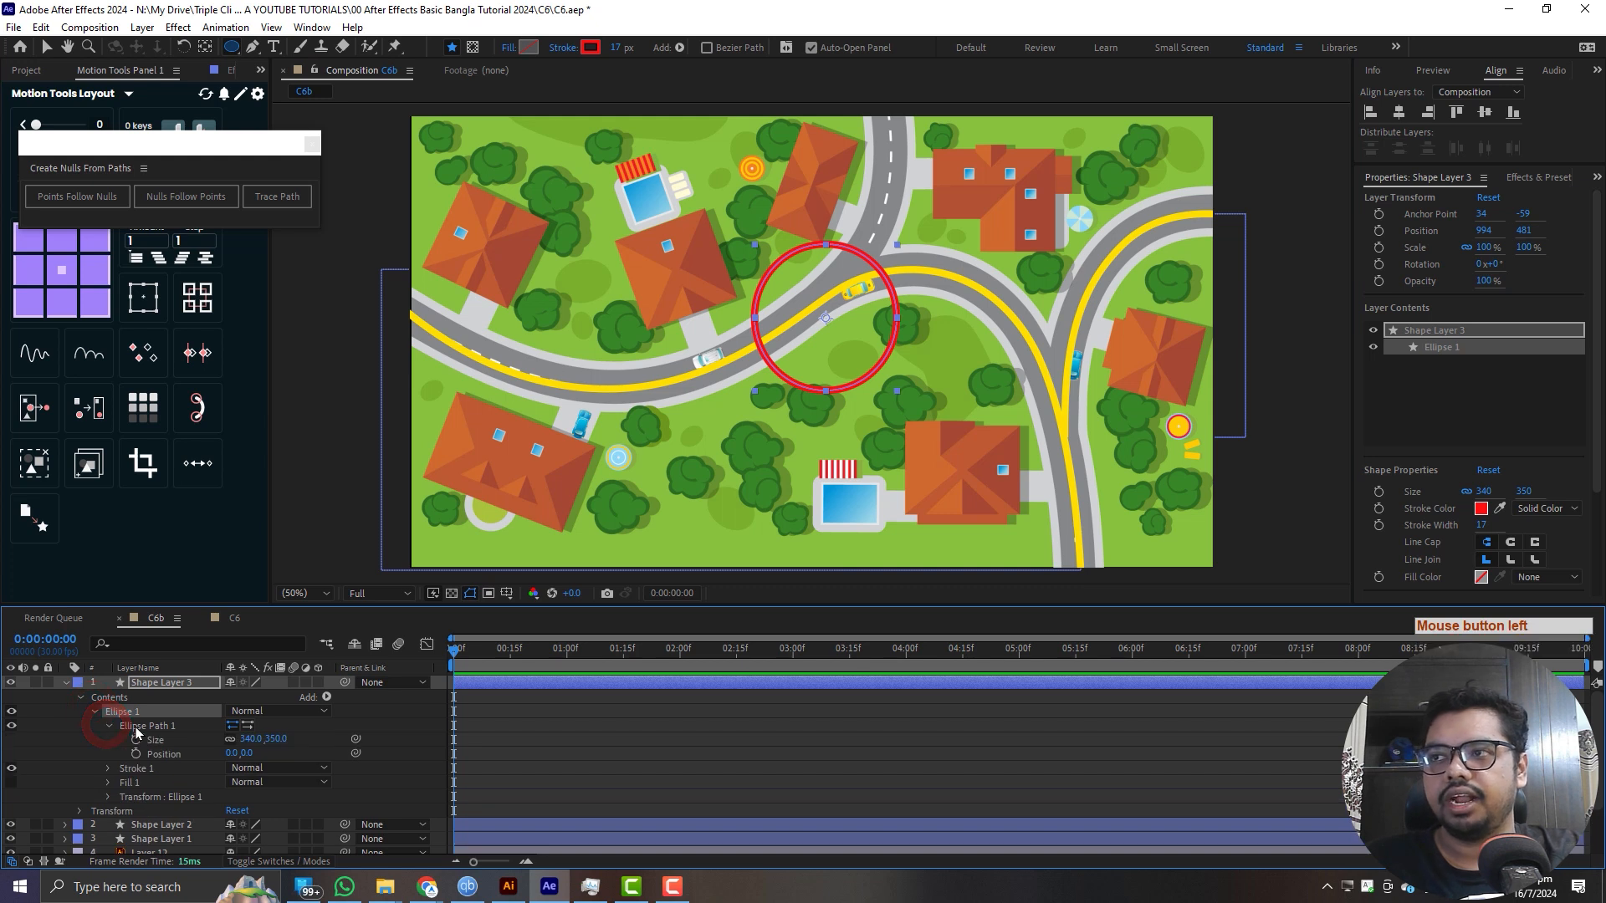
pyautogui.rightClick(138, 727)
pyautogui.click(245, 623)
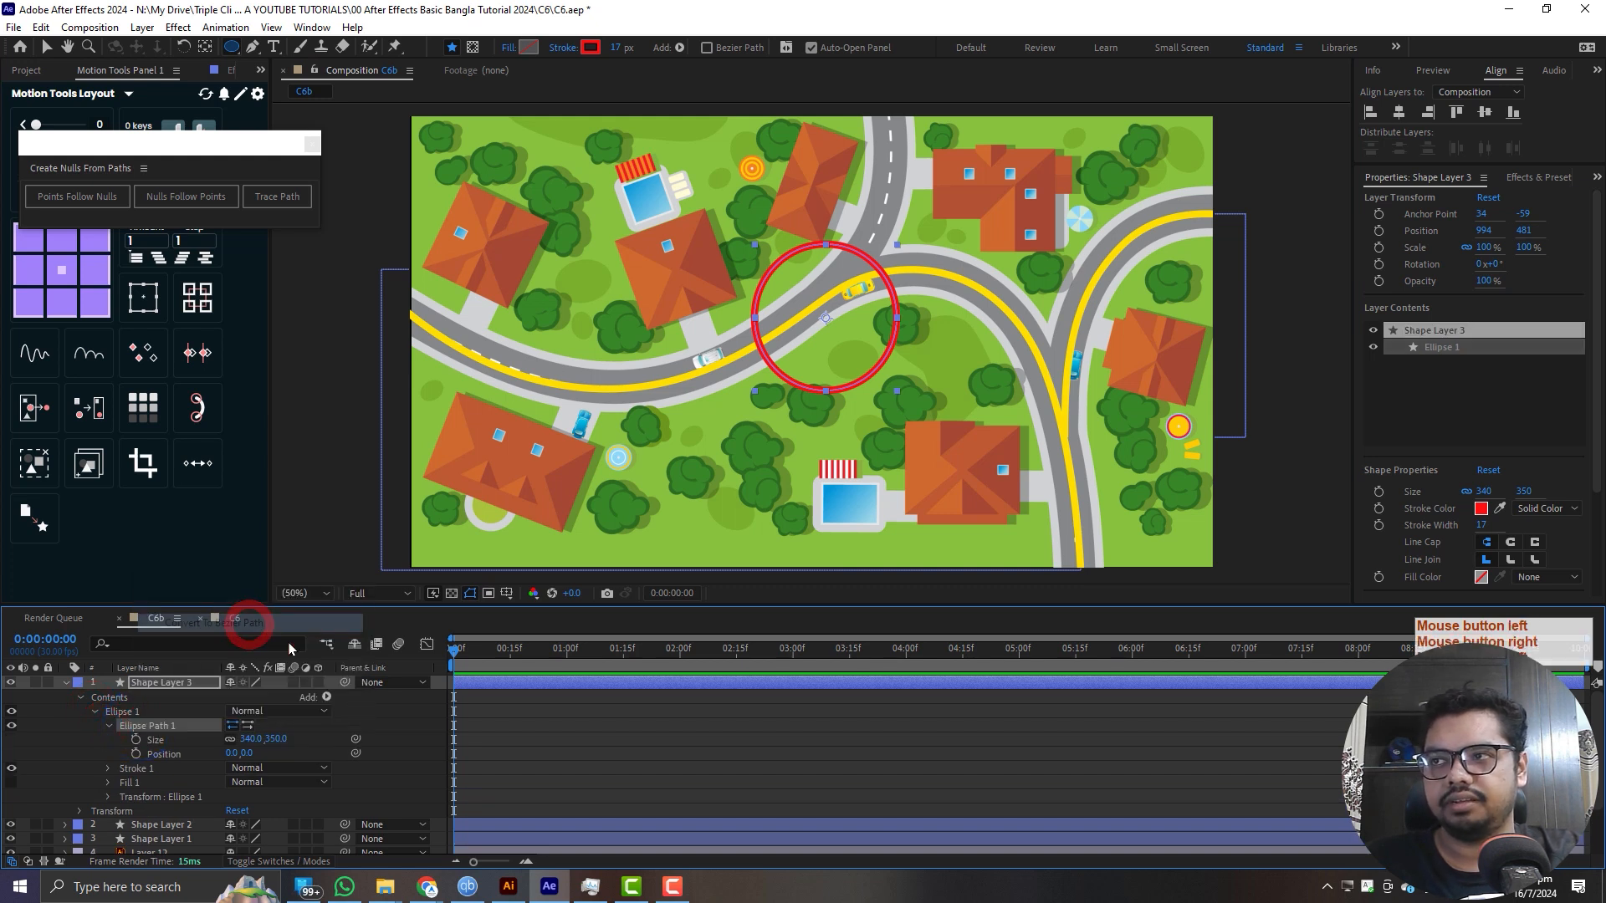
pyautogui.click(109, 726)
pyautogui.click(167, 748)
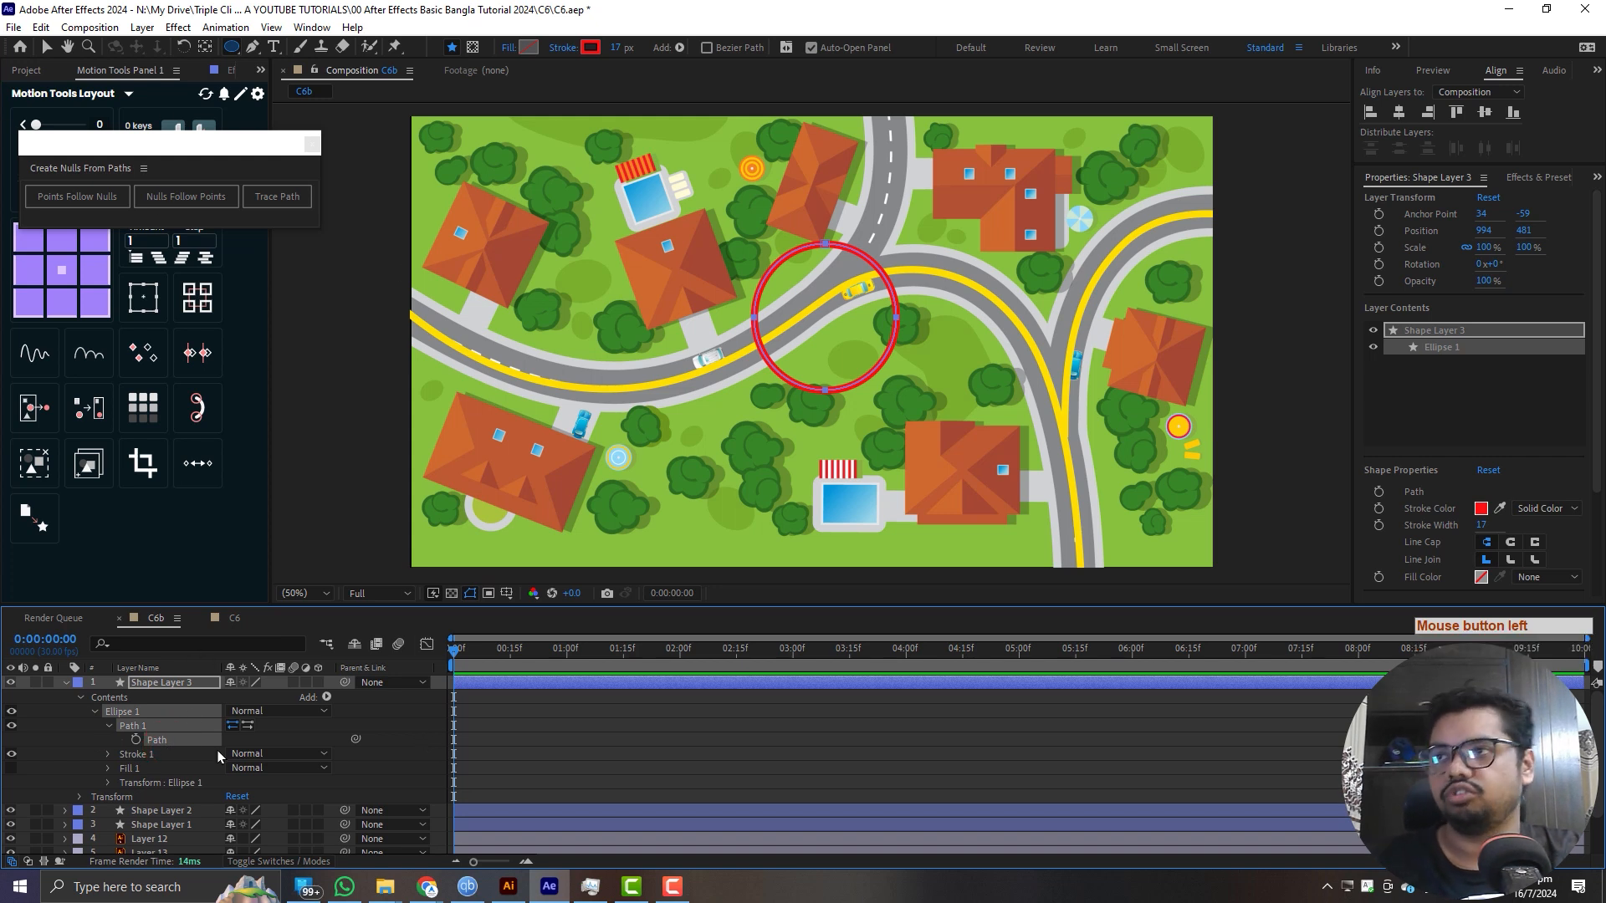
# - Delete the ellipse's shape layer
pyautogui.click(189, 683)
pyautogui.press('Delete')
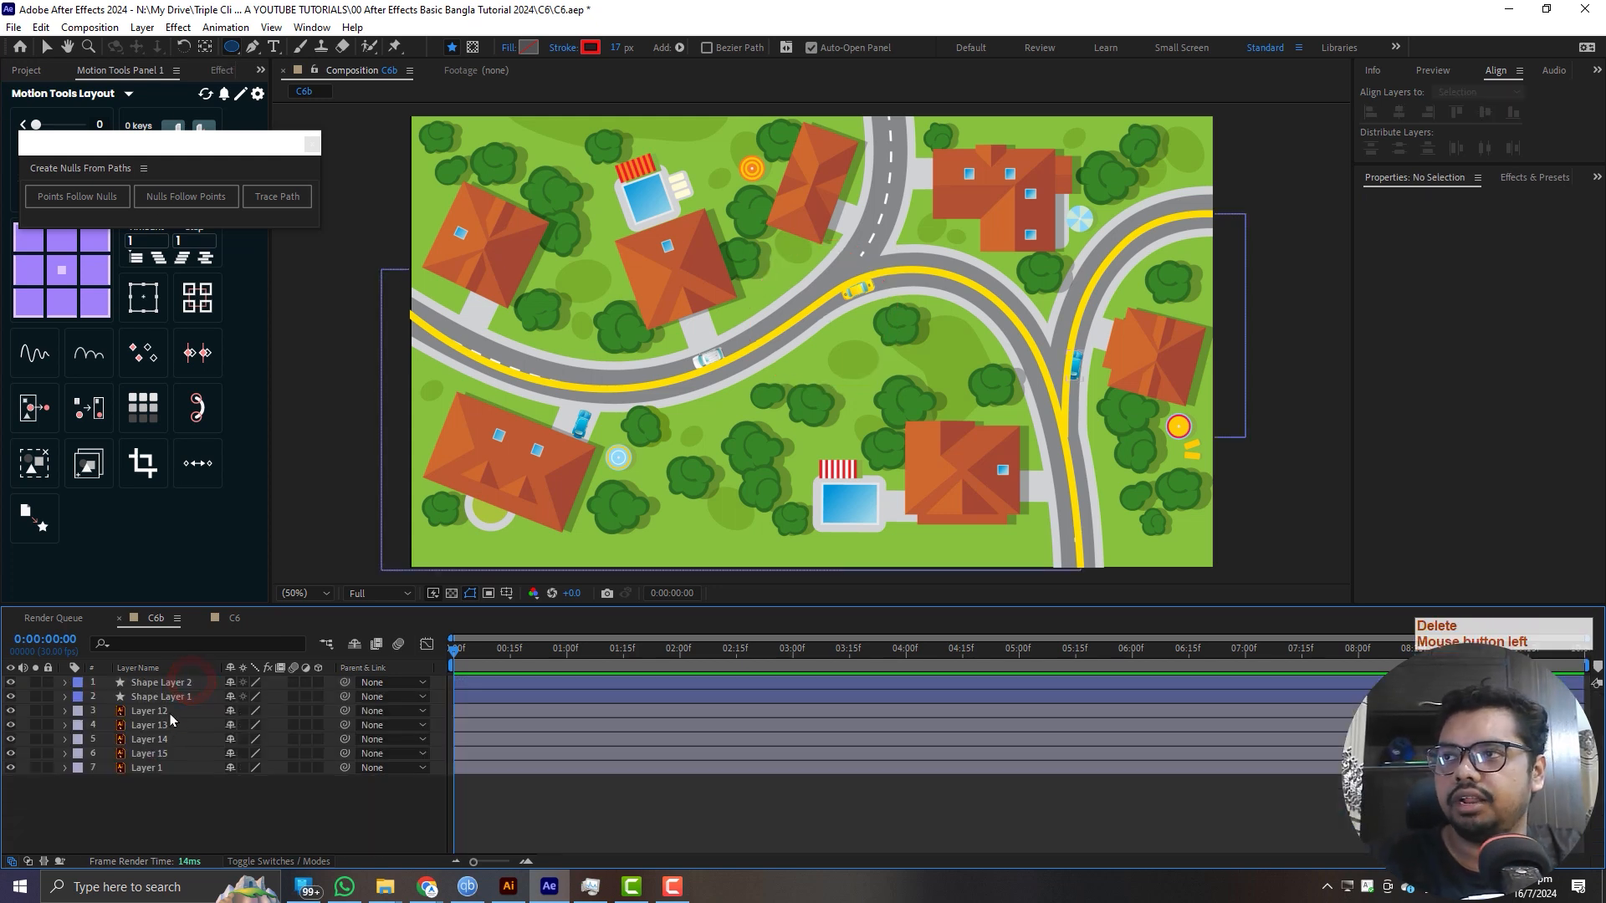
# - Apply Trace Path to the path of Shape Layer 2, the road line curving toward the map's right edge
pyautogui.click(174, 686)
pyautogui.click(65, 682)
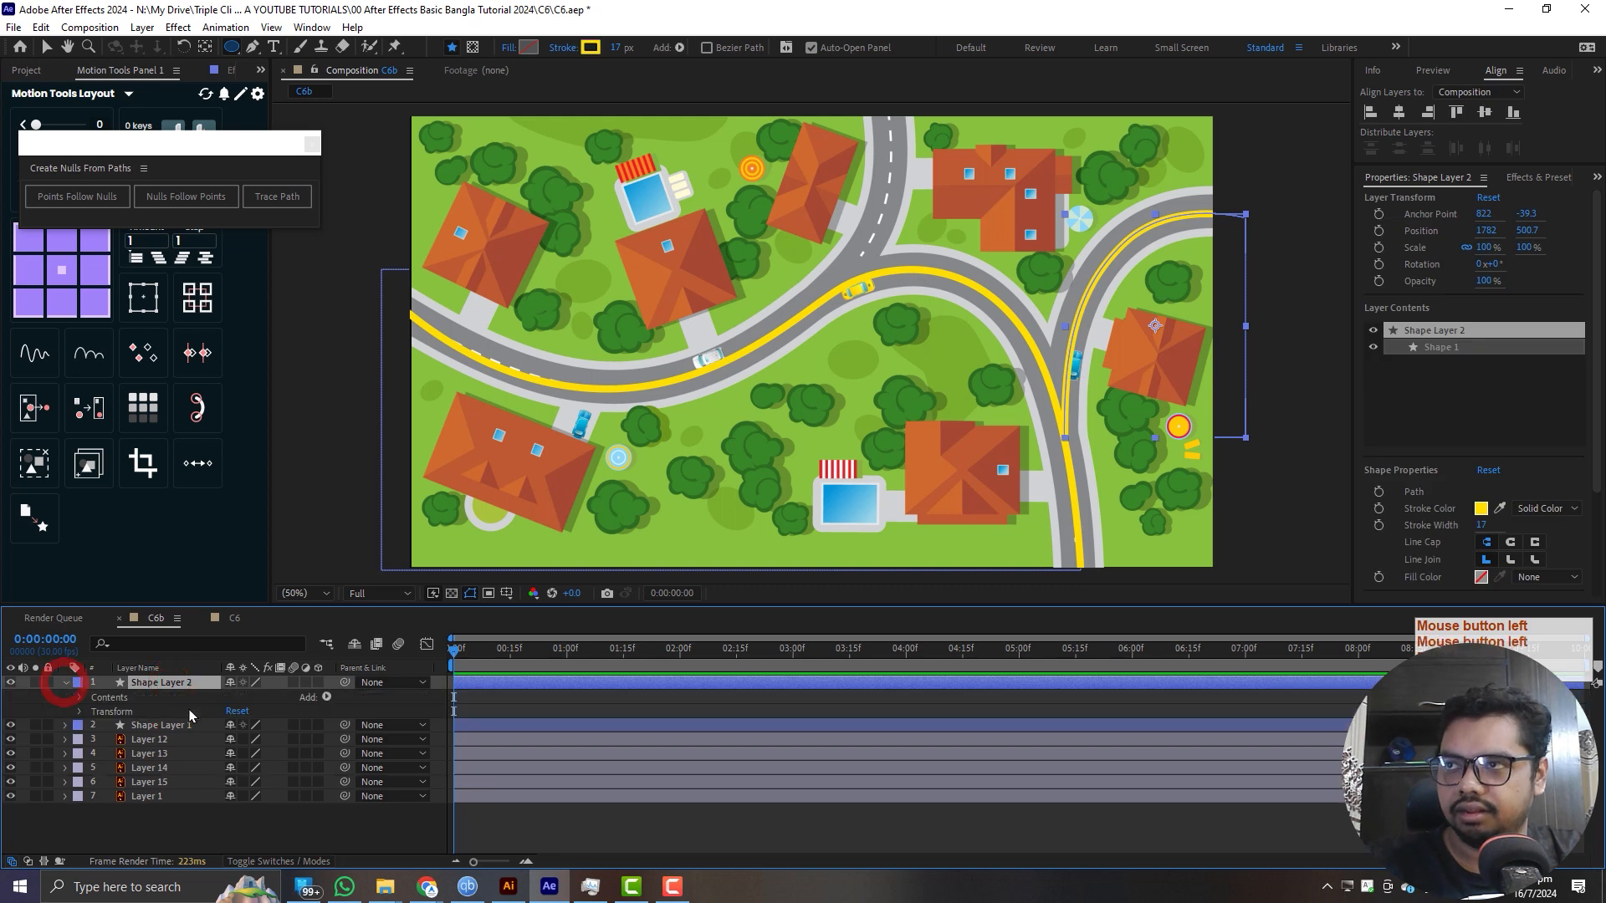
pyautogui.click(79, 698)
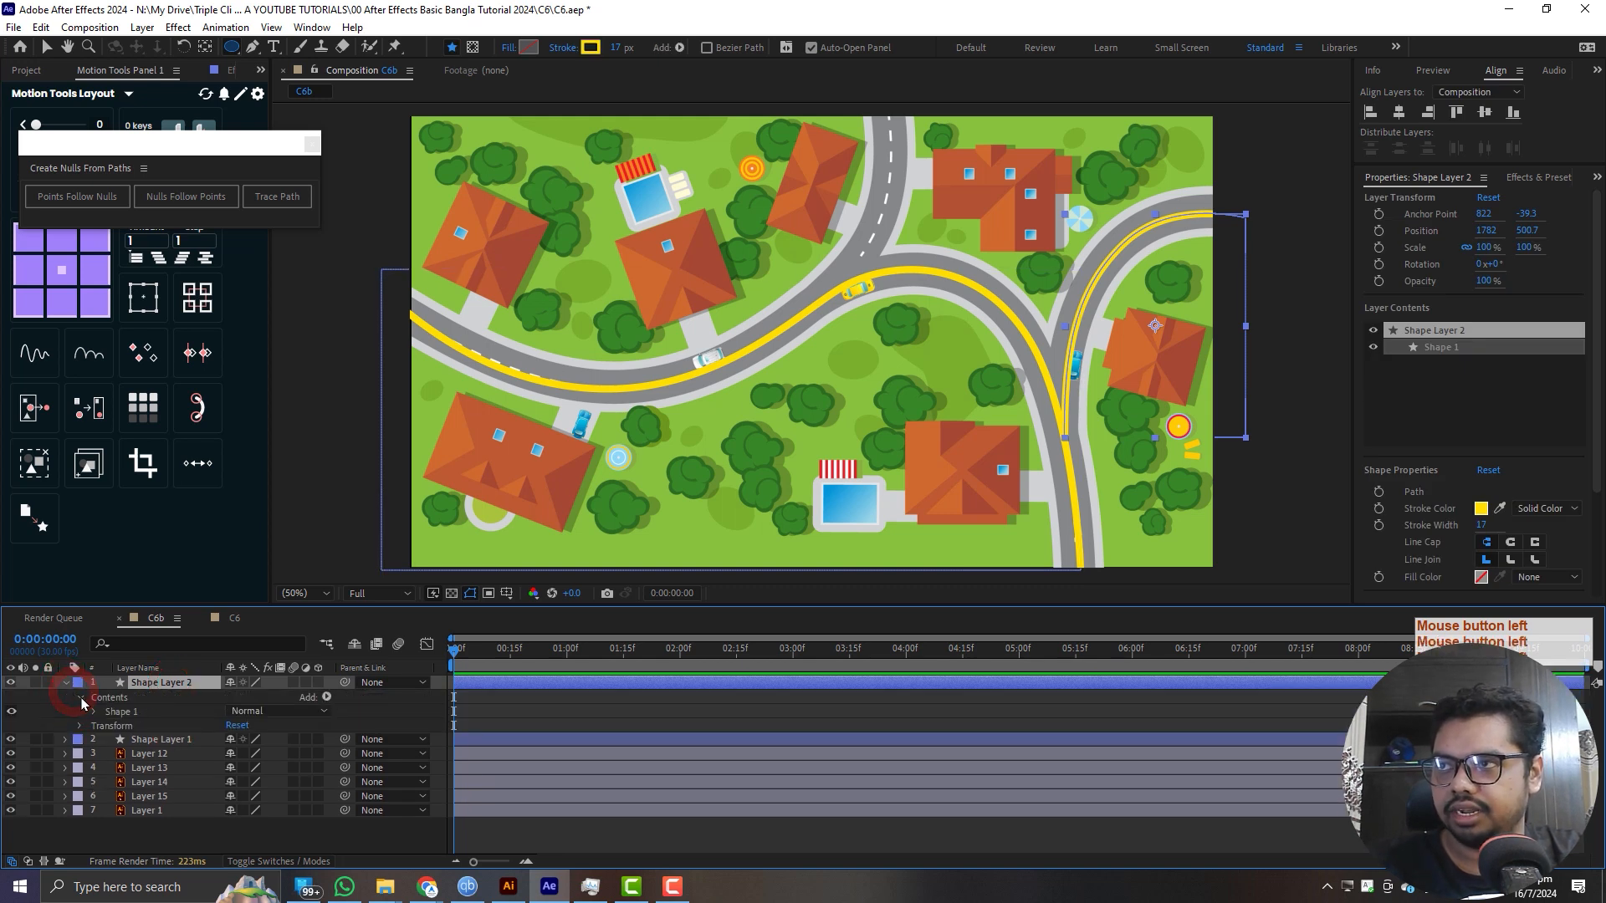
pyautogui.click(94, 711)
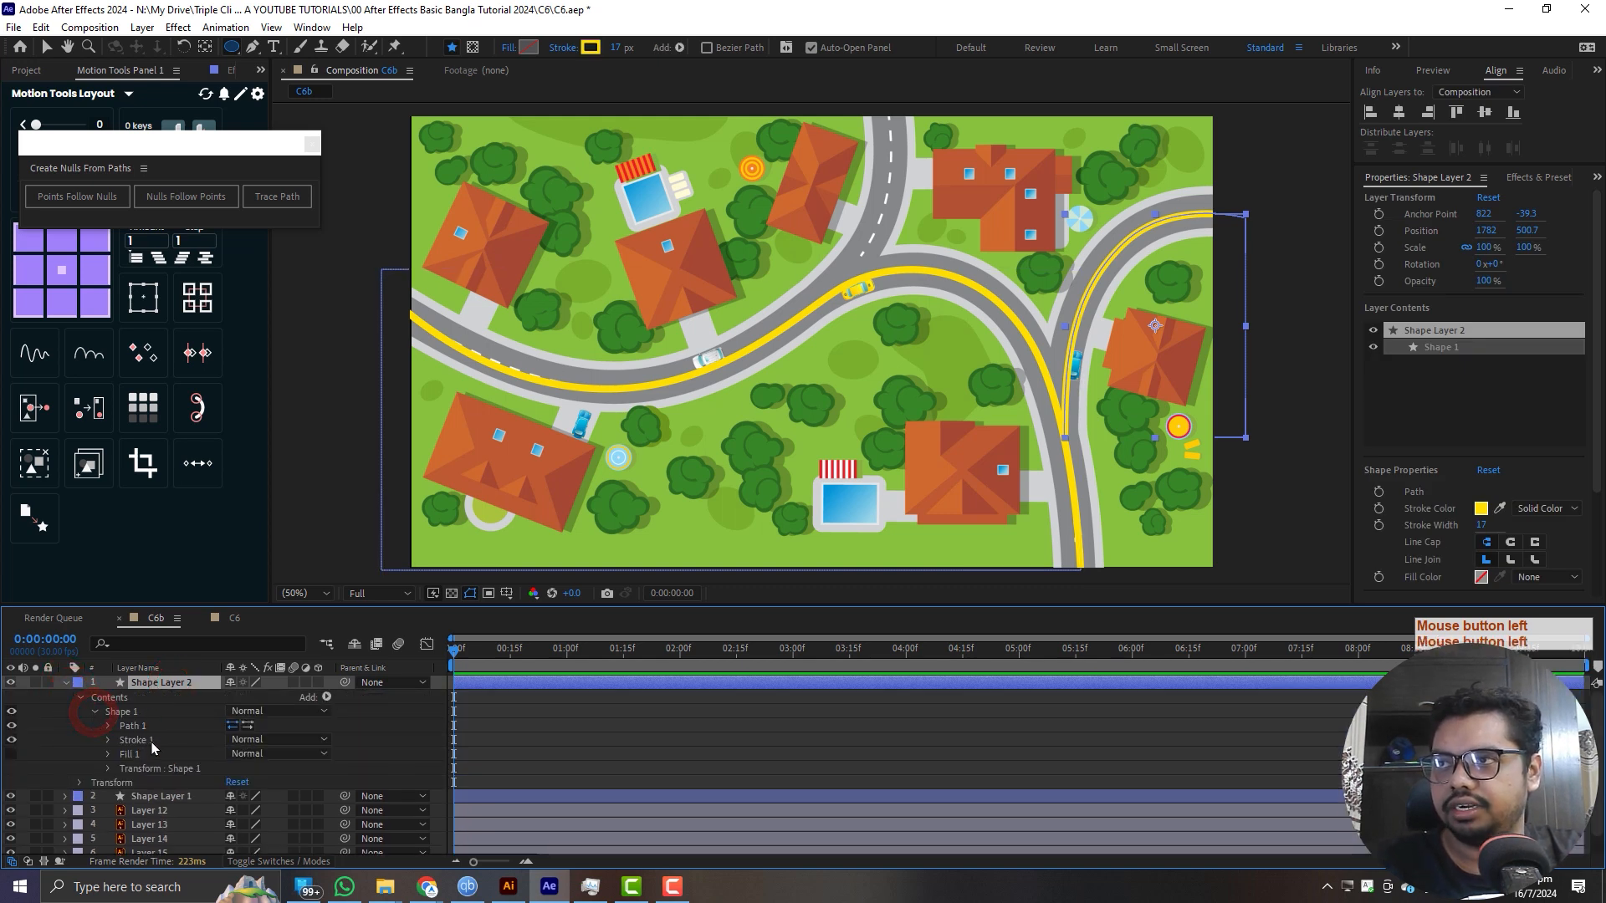
pyautogui.click(105, 721)
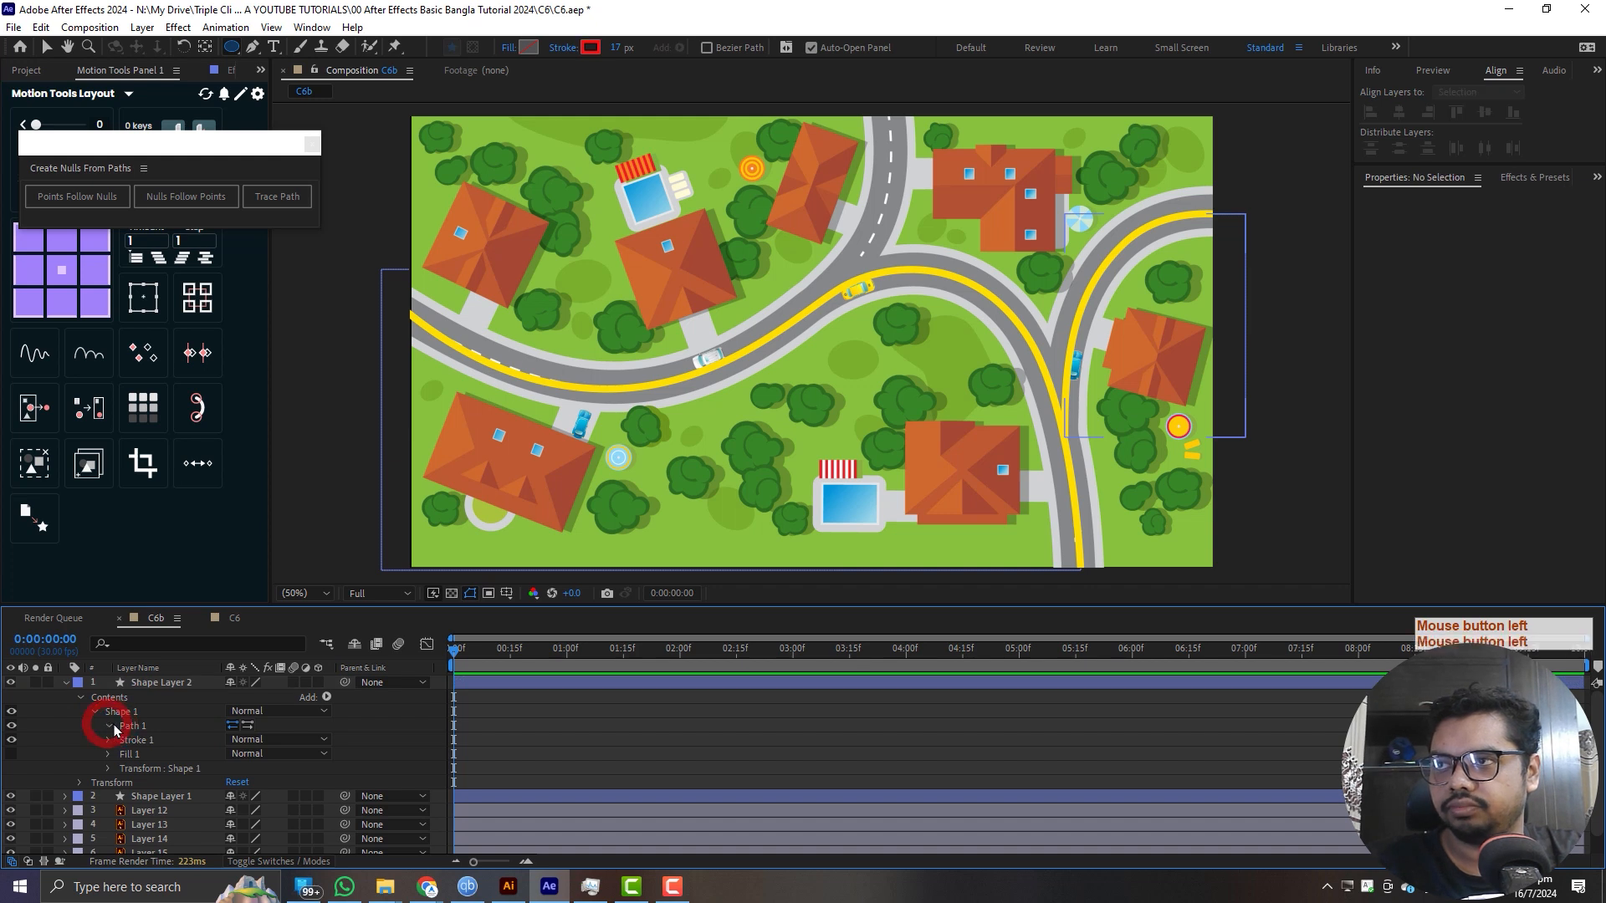
pyautogui.click(107, 726)
pyautogui.click(178, 741)
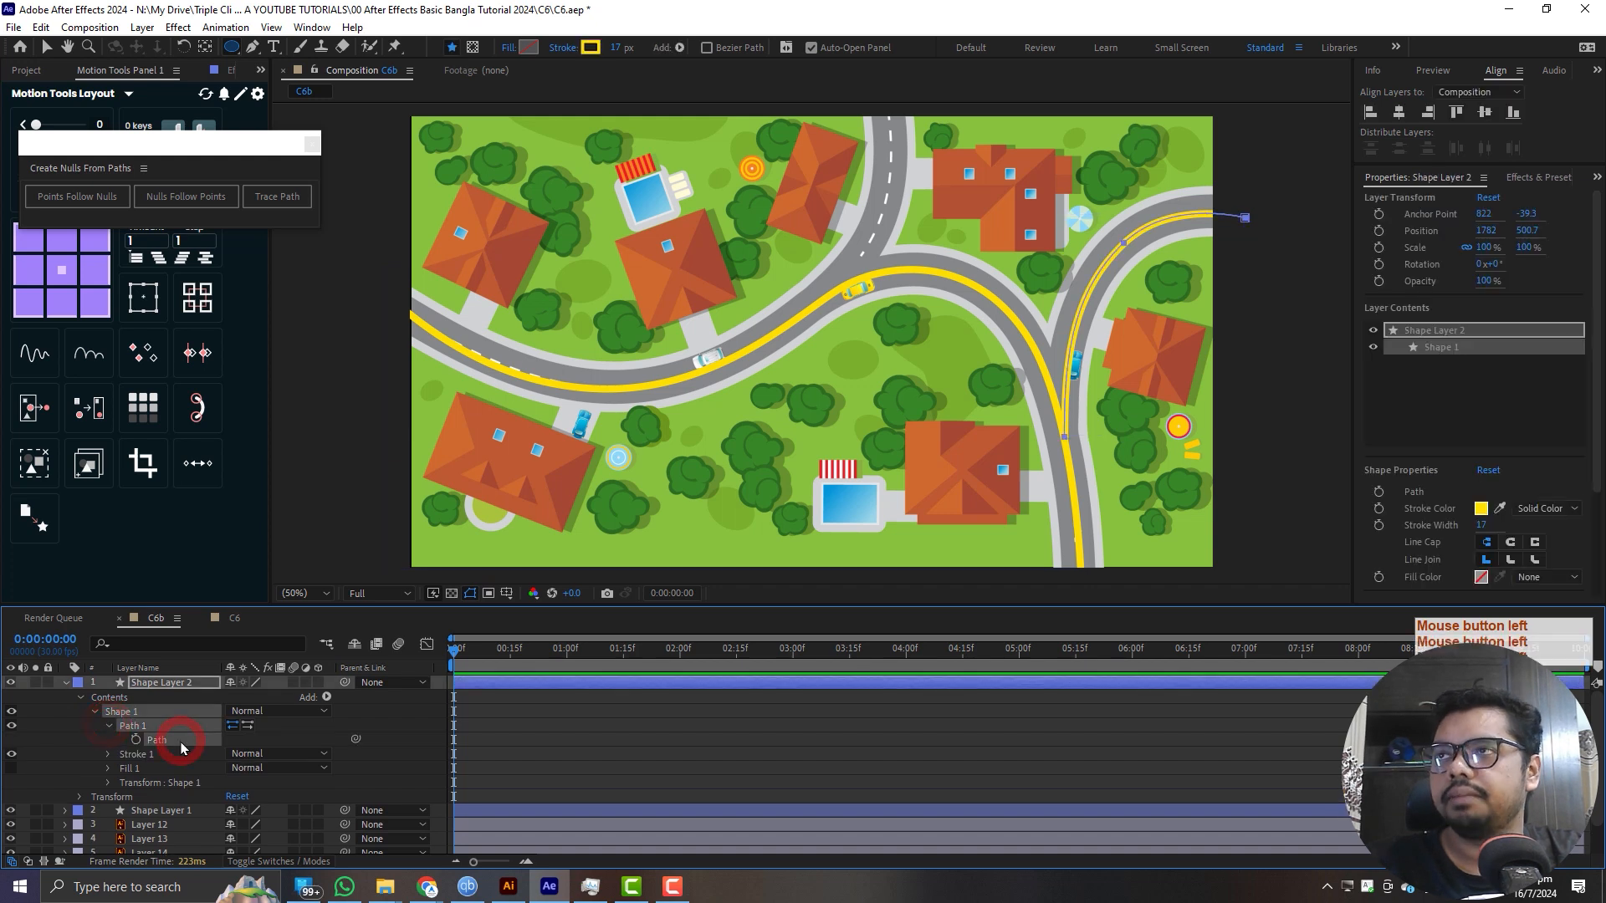
pyautogui.click(279, 203)
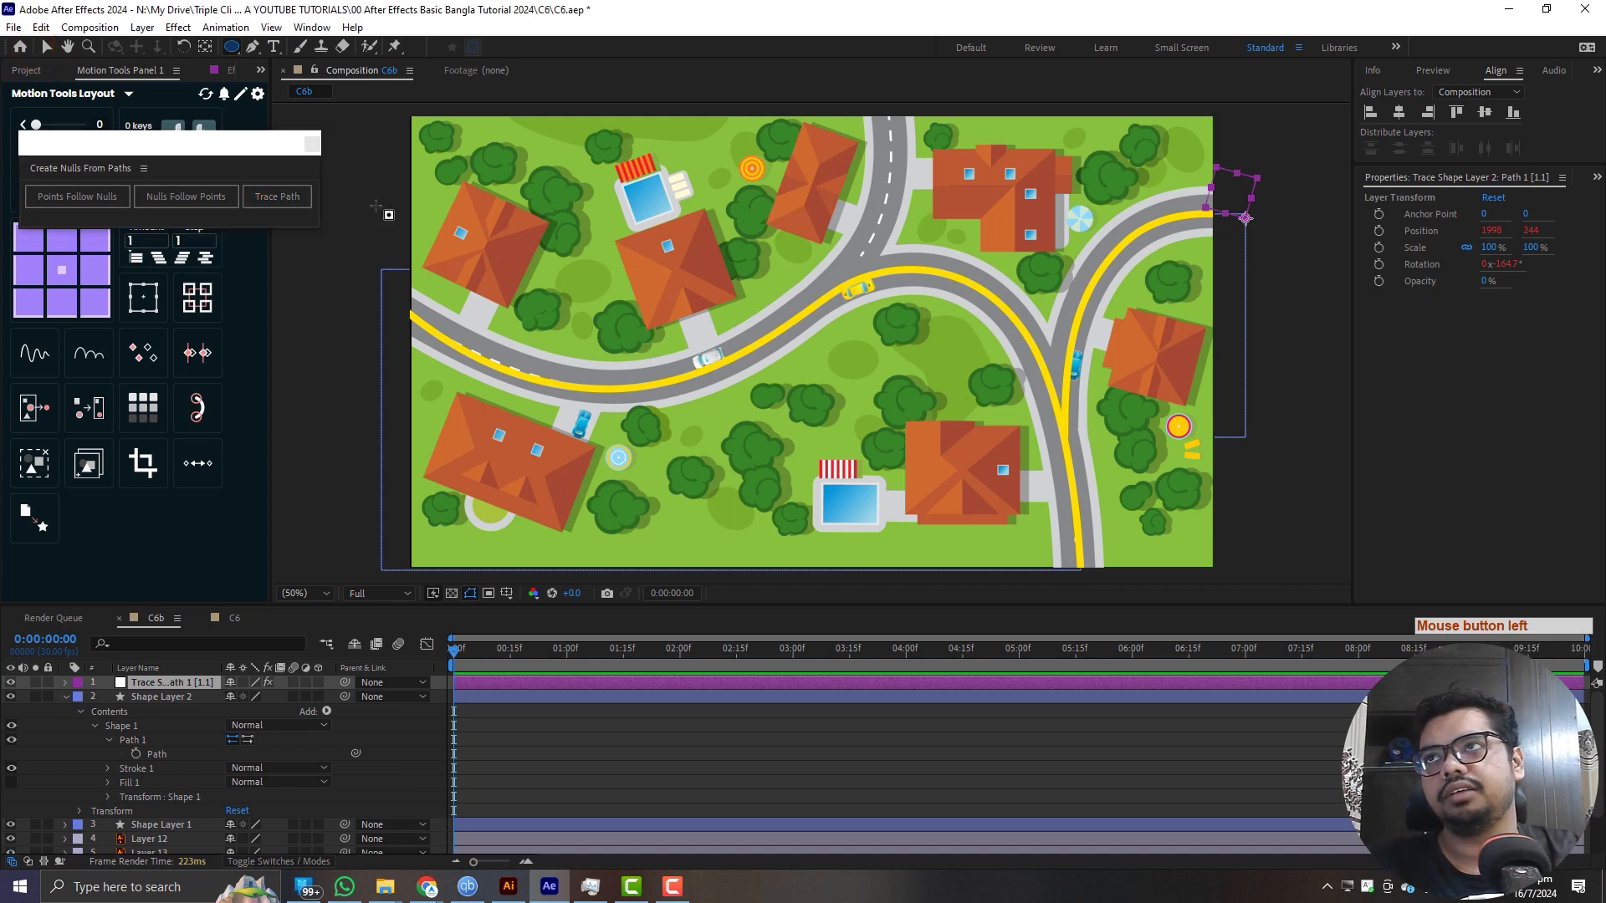
# - Move the Create Nulls From Paths panel aside and dock the trace null's Effect Controls in a narrow column beside the composition view
pyautogui.moveTo(220, 159); pyautogui.dragTo(1421, 575)
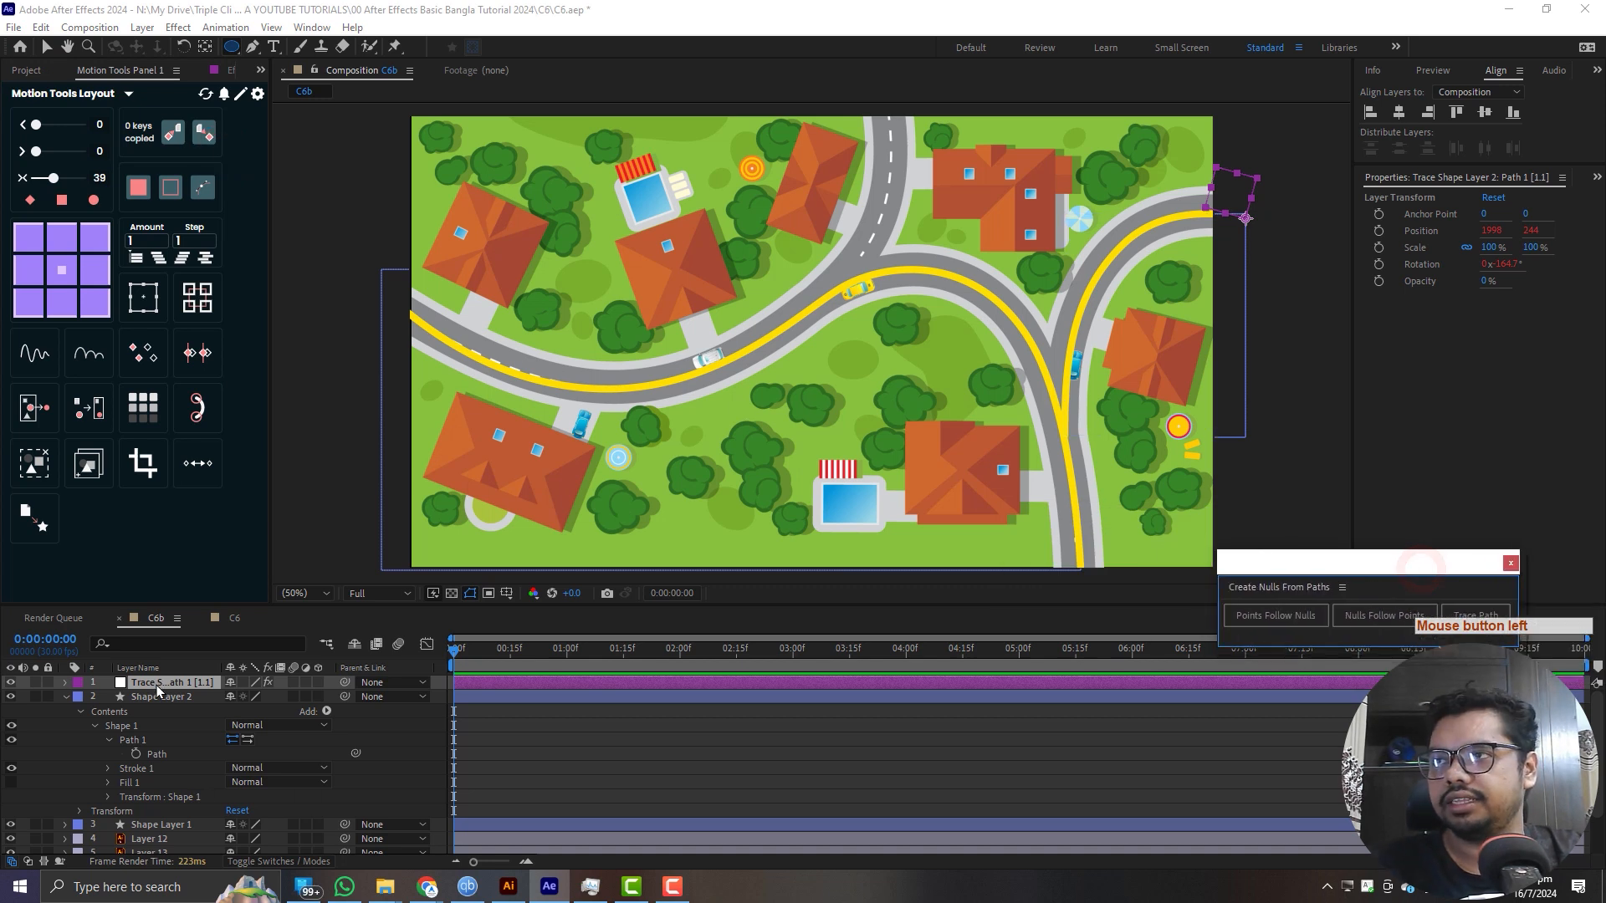
pyautogui.click(64, 699)
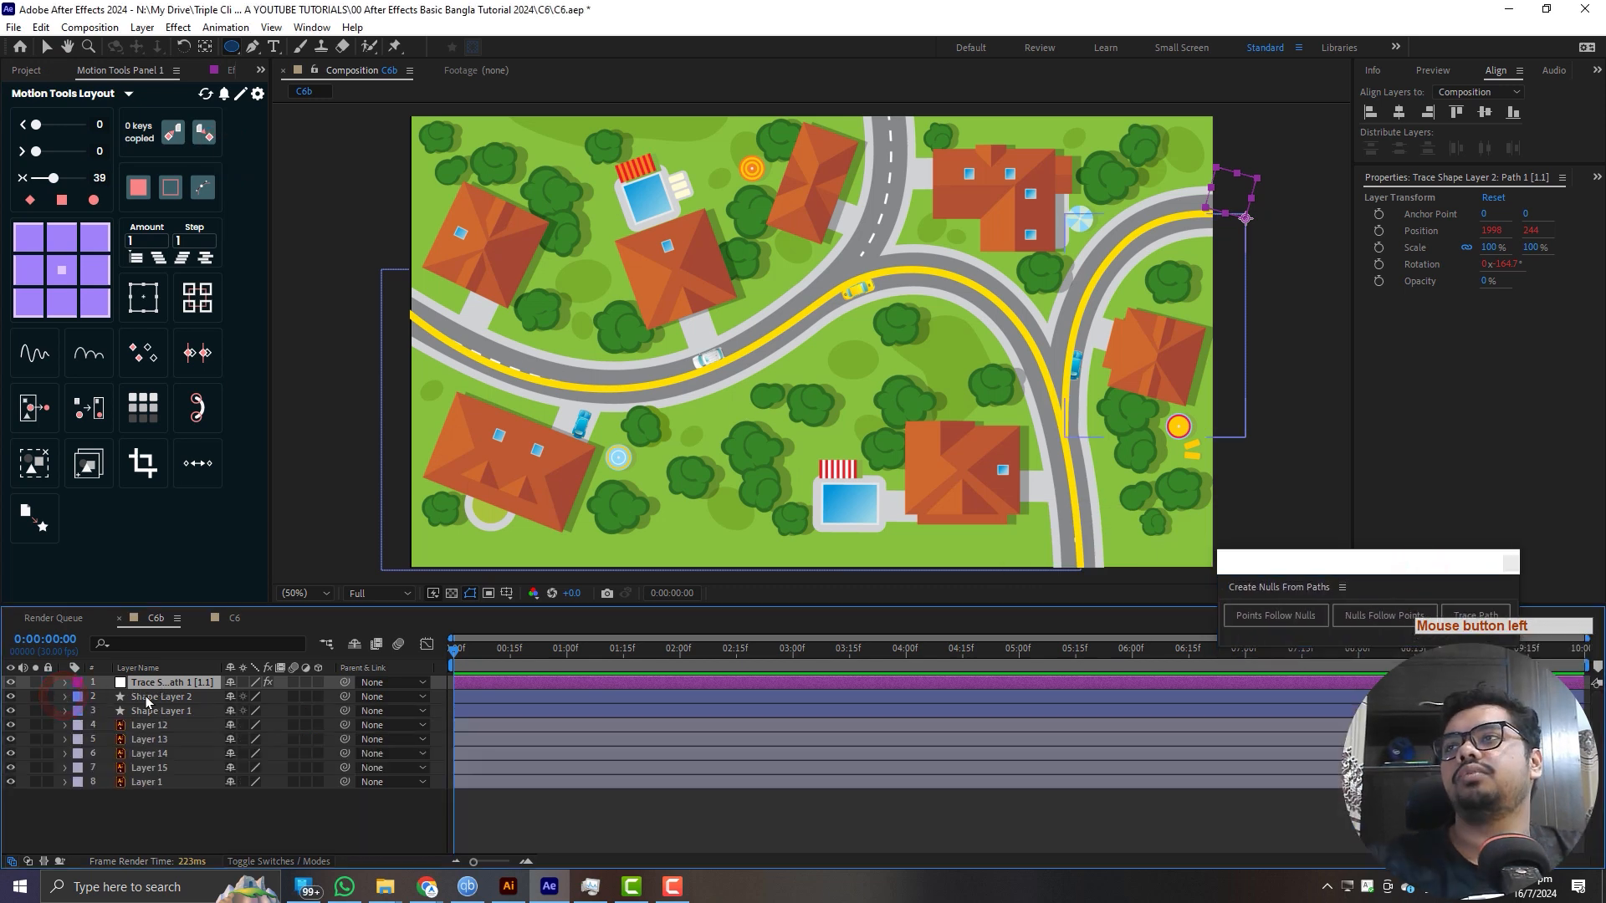
pyautogui.click(224, 71)
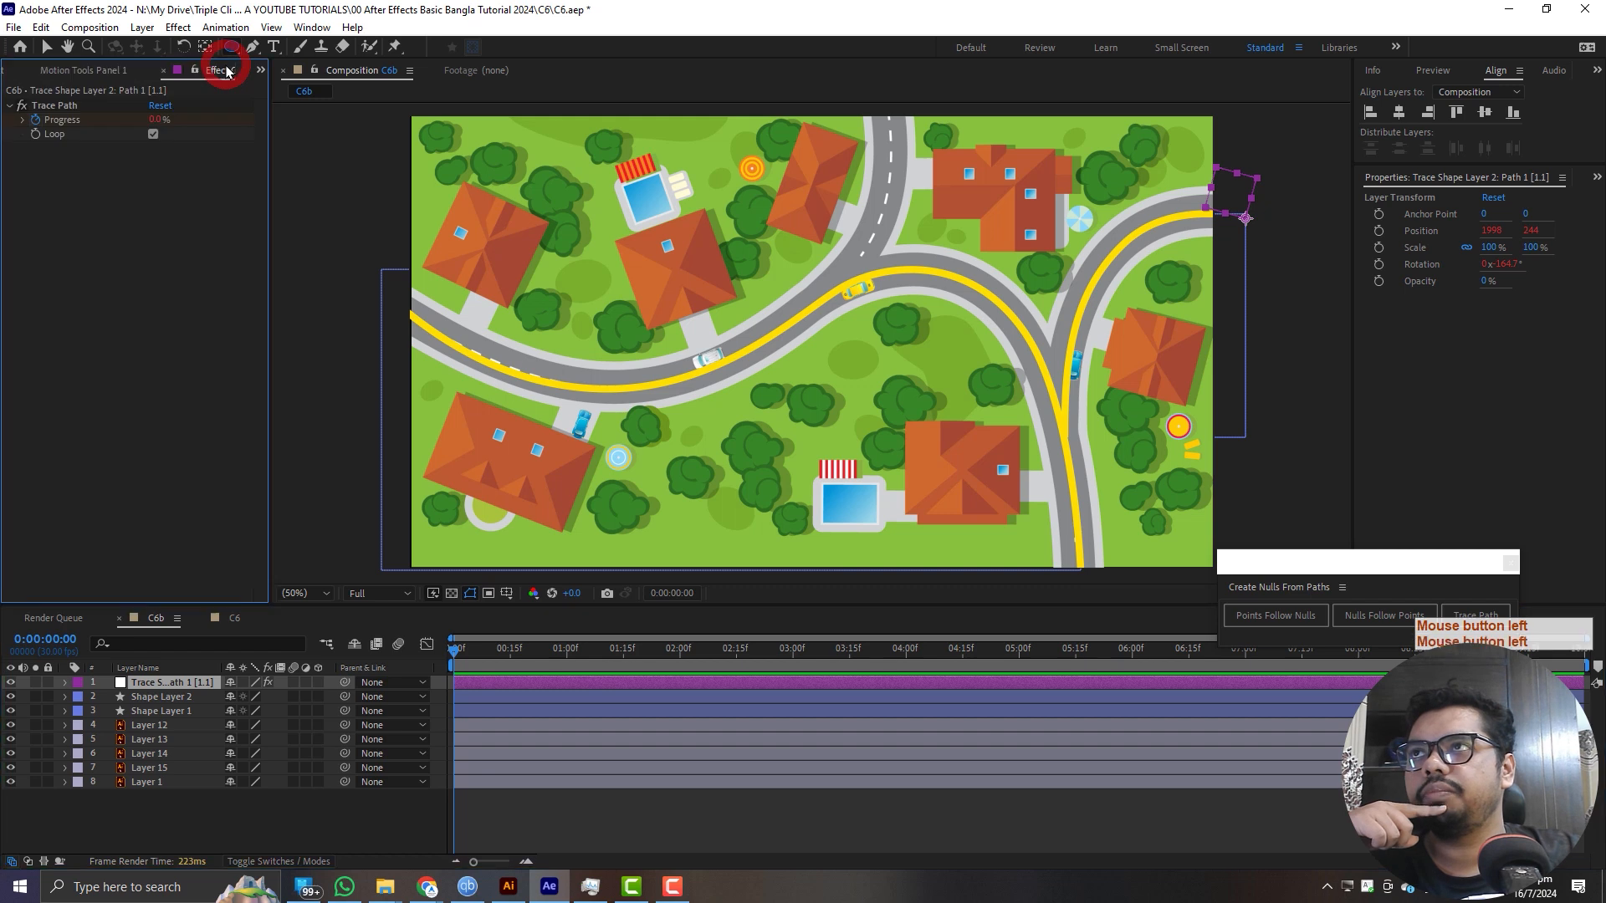
pyautogui.moveTo(149, 67); pyautogui.dragTo(295, 168)
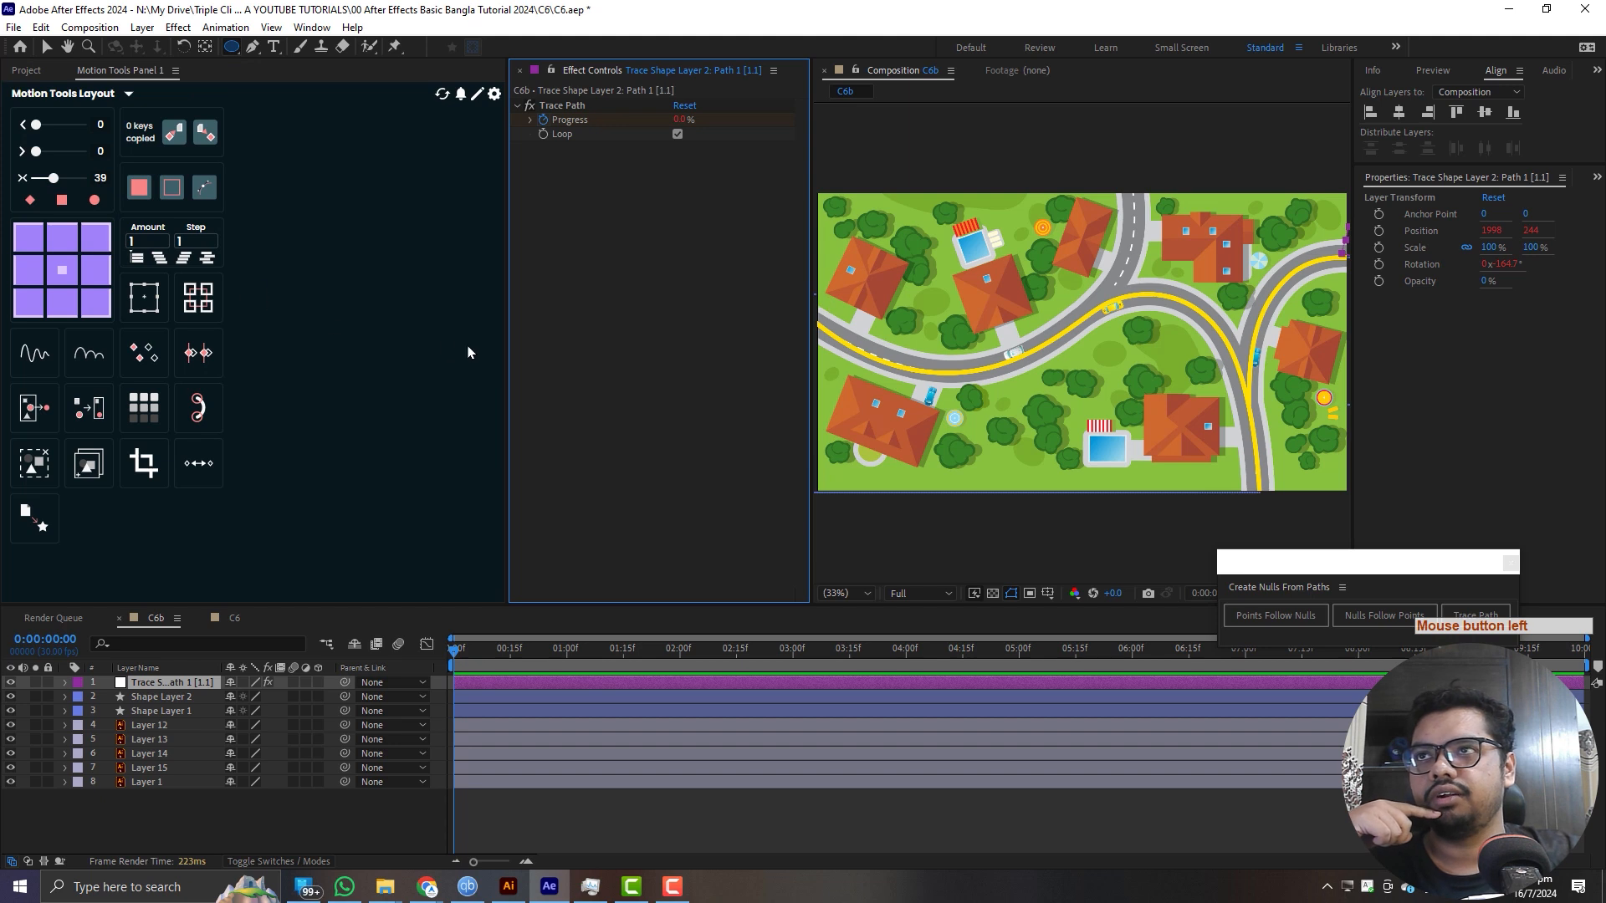
pyautogui.moveTo(504, 358); pyautogui.dragTo(258, 355)
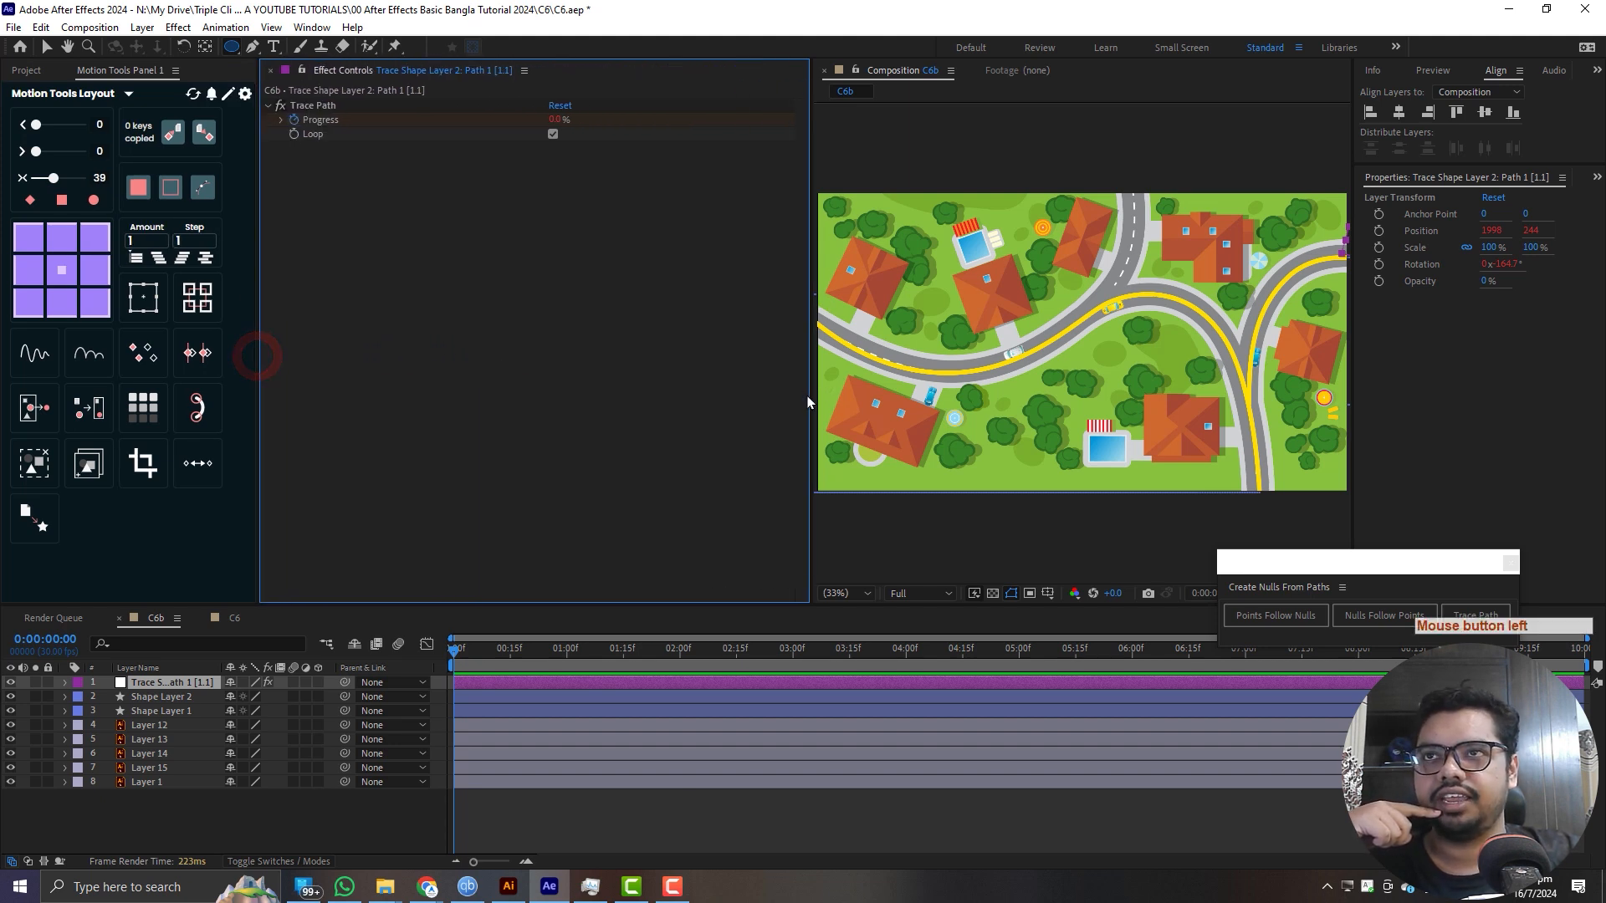
pyautogui.moveTo(813, 393); pyautogui.dragTo(542, 384)
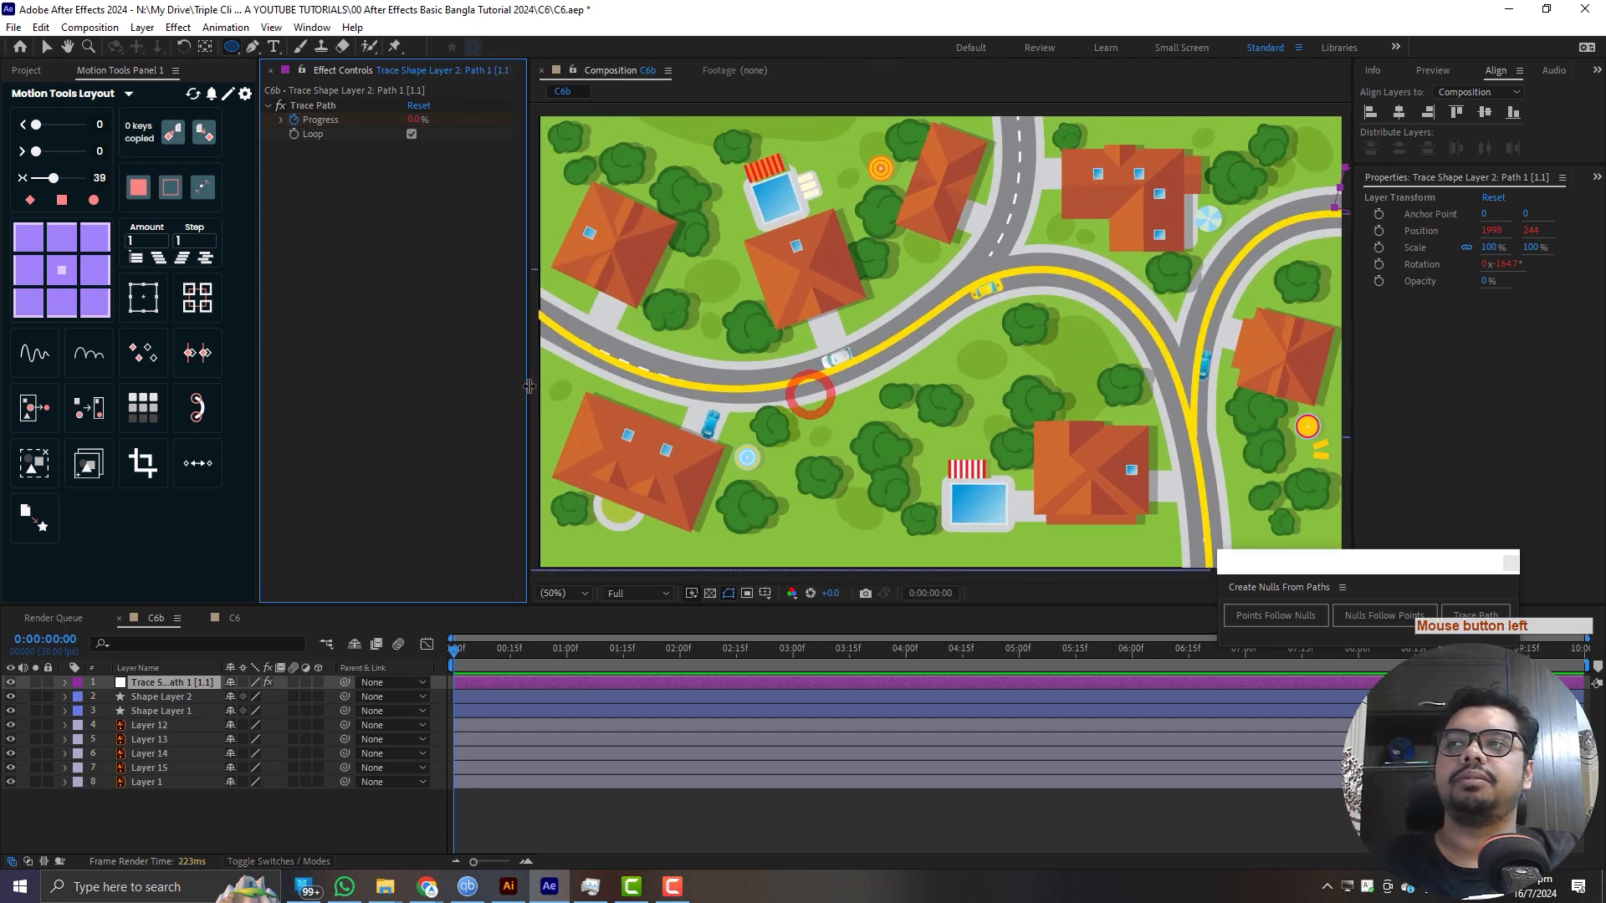
pyautogui.keyDown('shift'); pyautogui.click(351, 94); pyautogui.keyUp('shift')
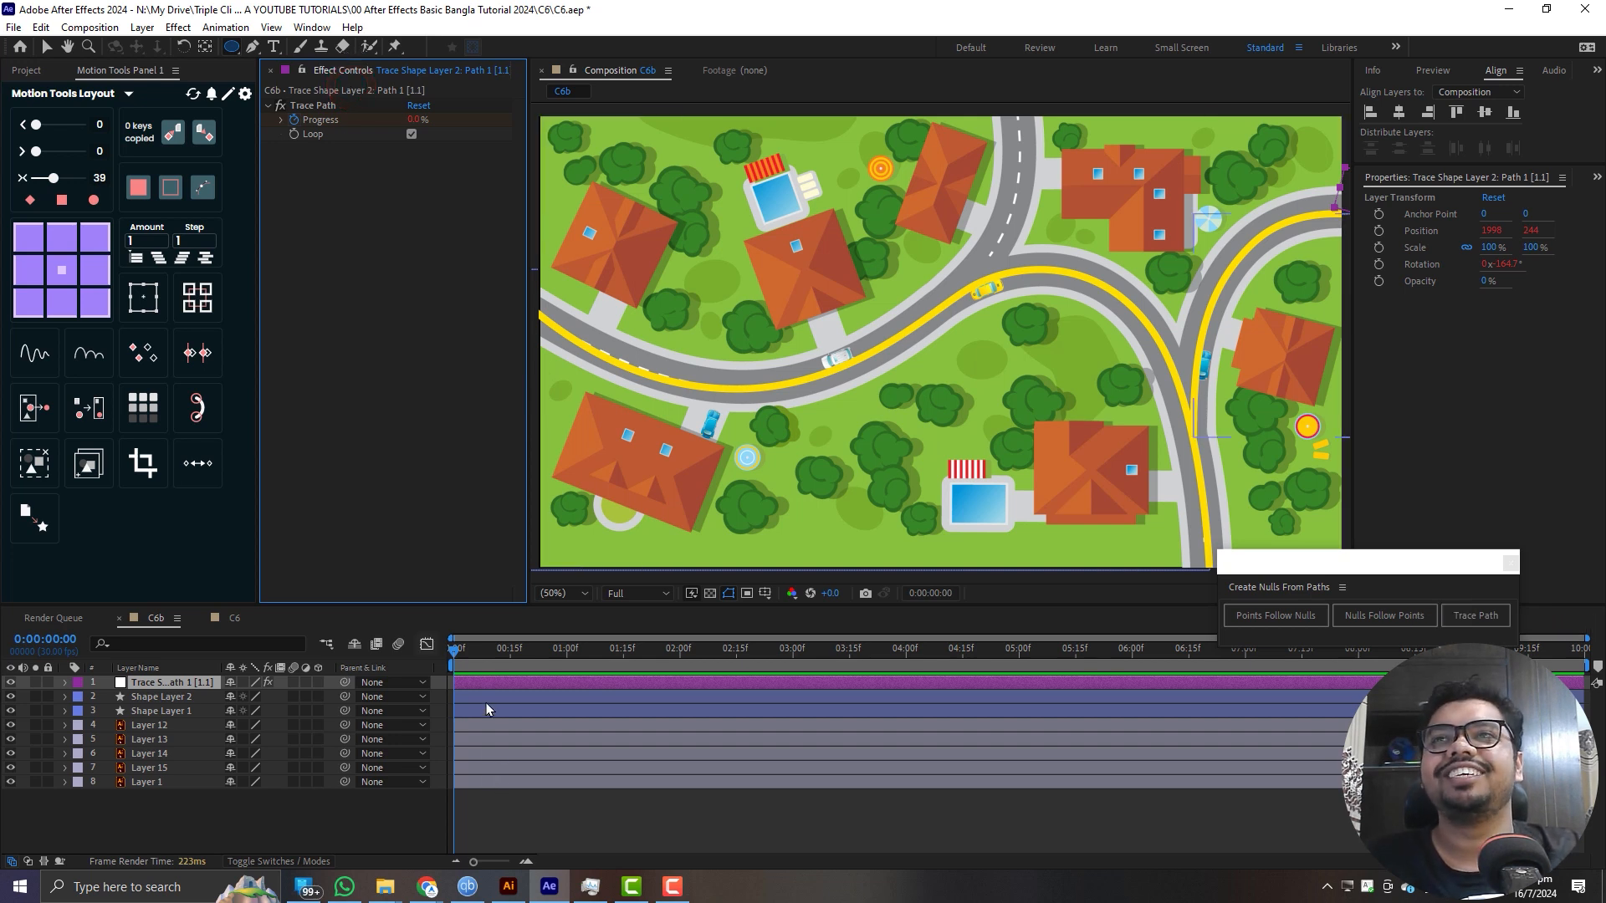
# - Reveal the trace null's Progress keyframes, scrub to 3:13 and turn off the Trace Path effect's Loop option
pyautogui.click(165, 681)
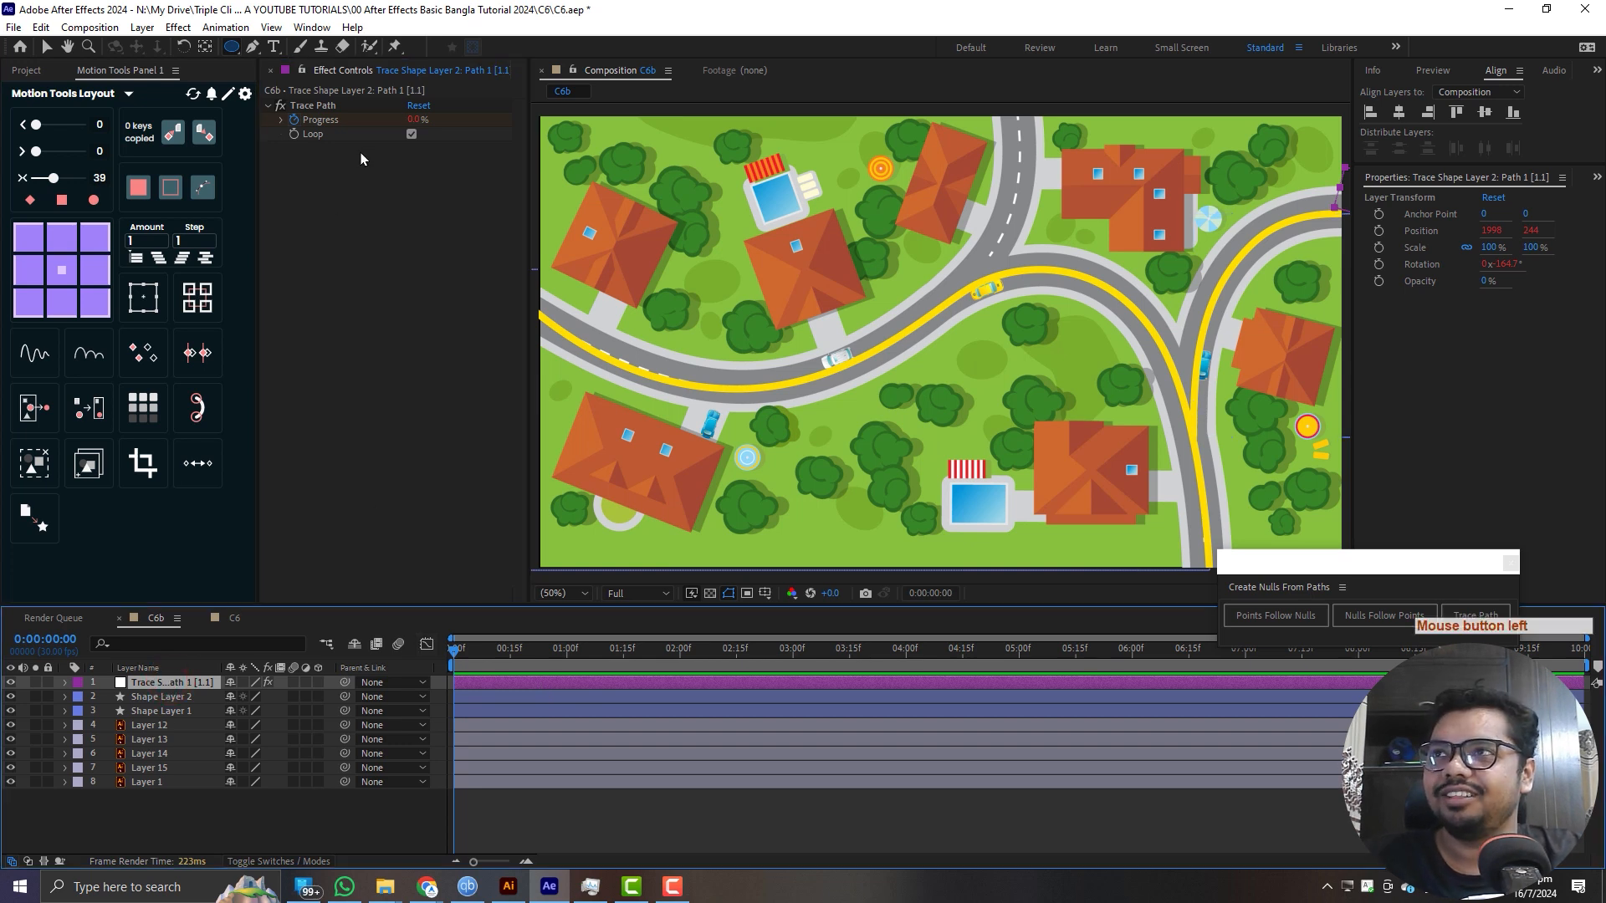
pyautogui.moveTo(411, 125)
pyautogui.mouseDown()
pyautogui.moveTo(521, 139)
pyautogui.moveTo(414, 134)
pyautogui.mouseUp()
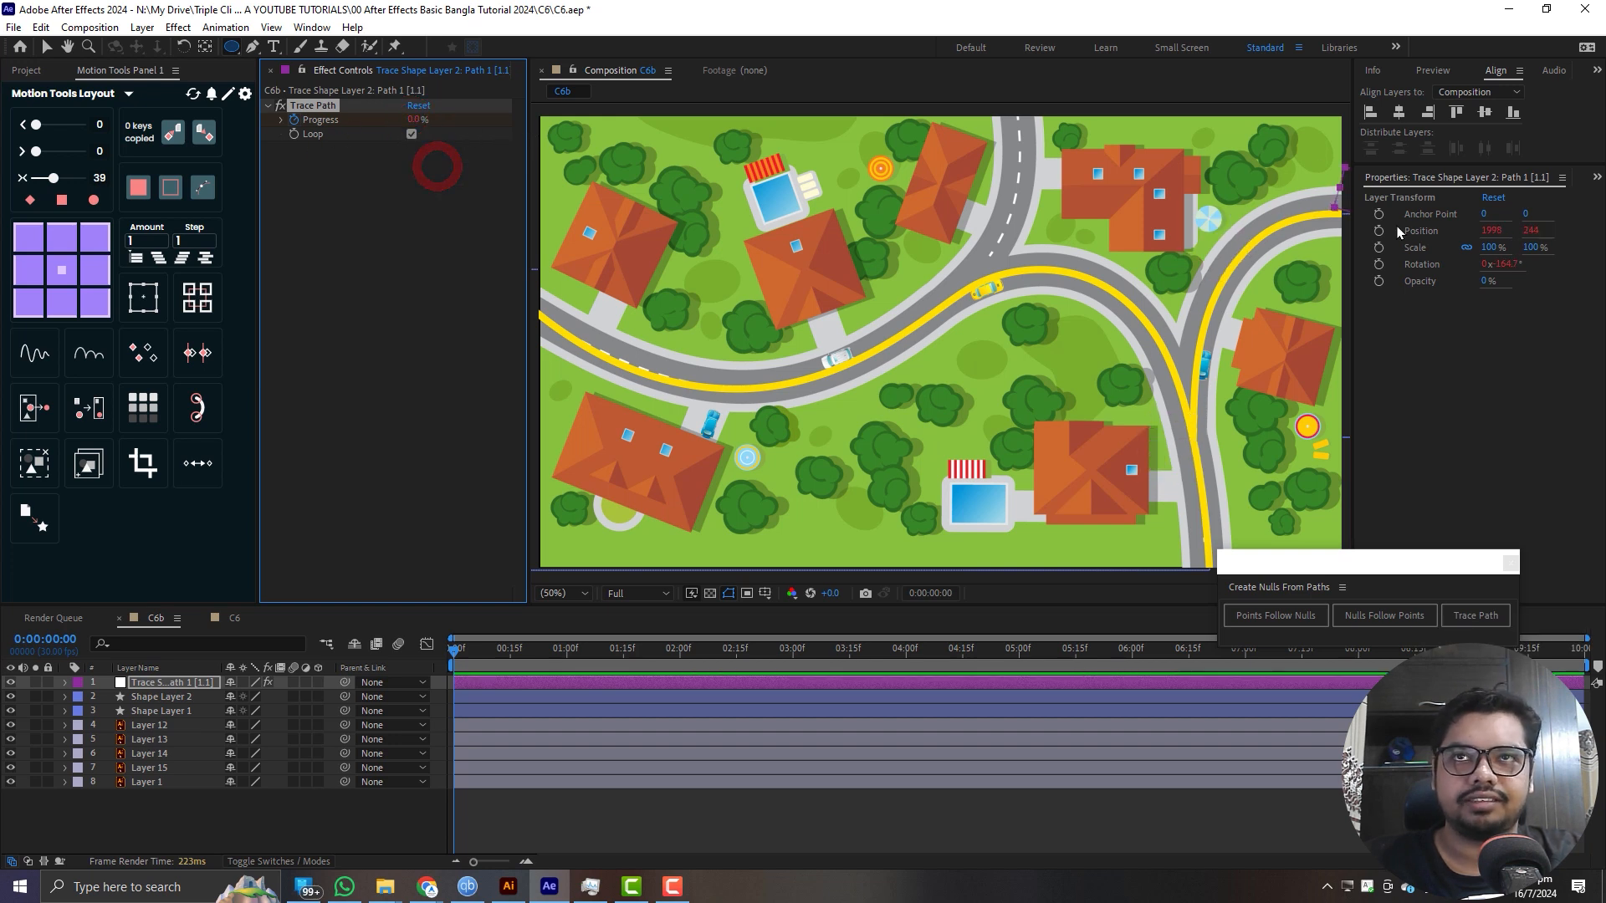
pyautogui.click(414, 122)
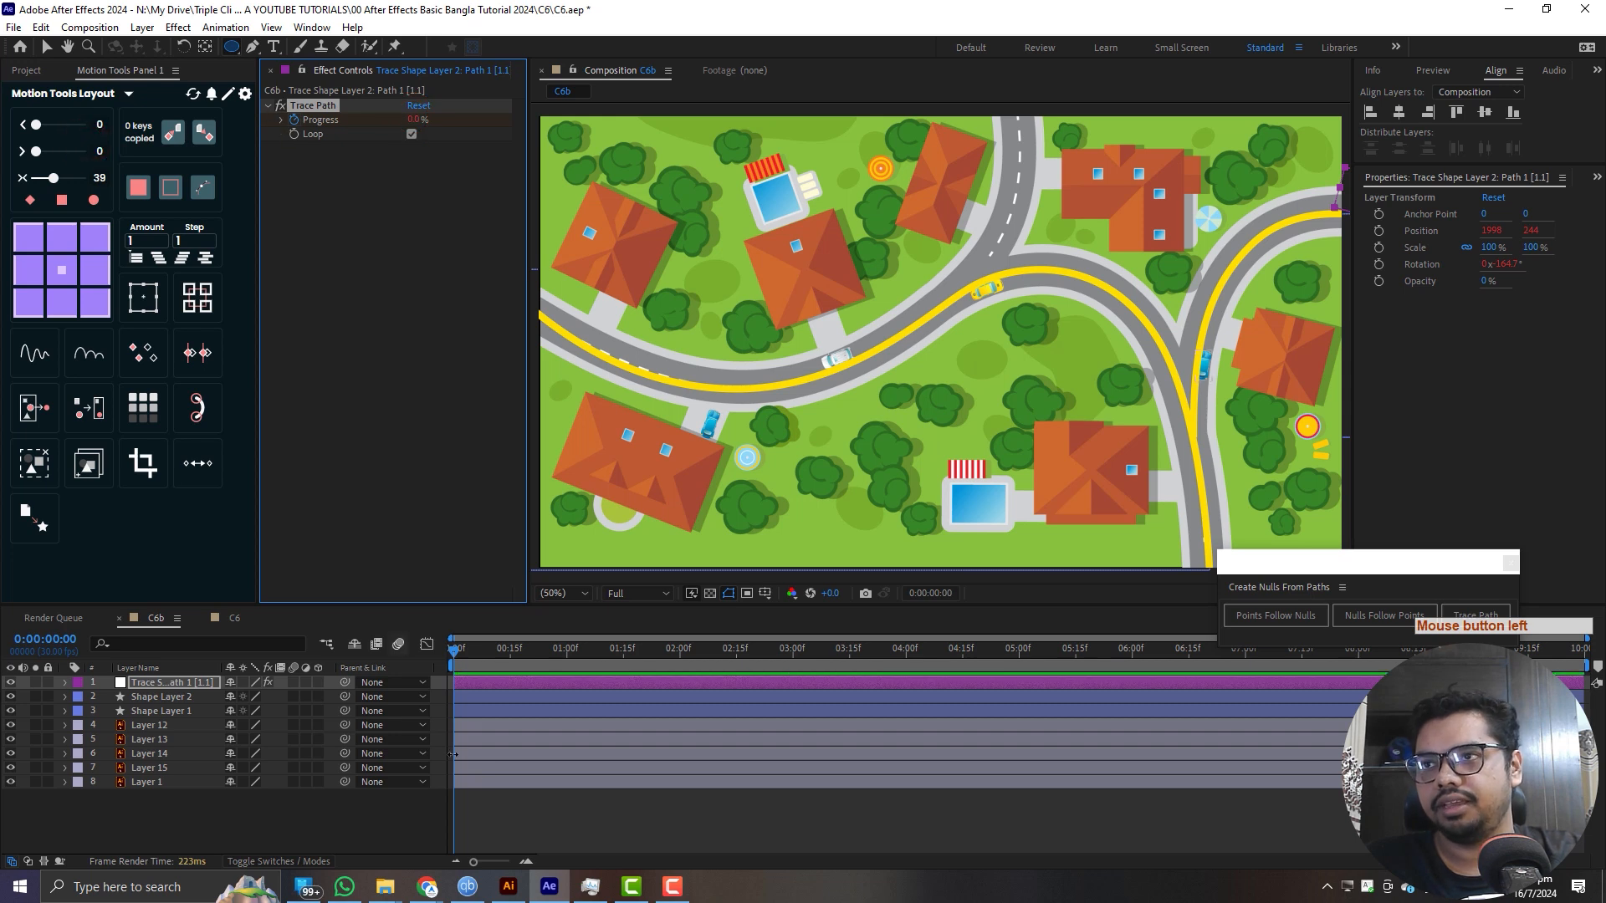
pyautogui.press('u')
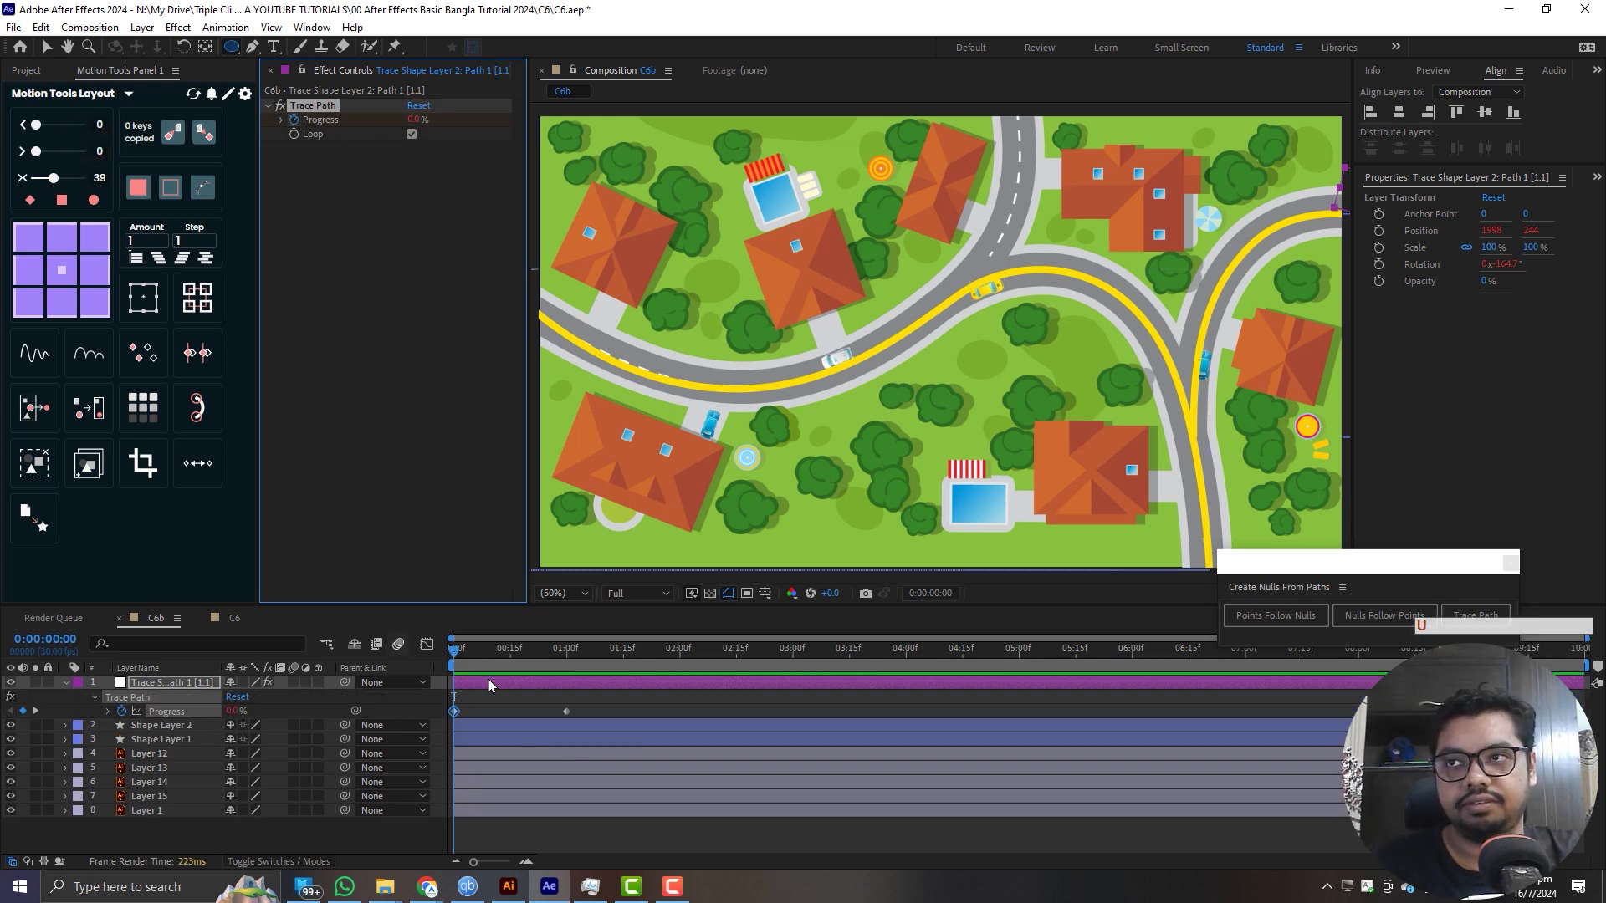
pyautogui.moveTo(482, 656); pyautogui.dragTo(841, 657)
pyautogui.click(411, 135)
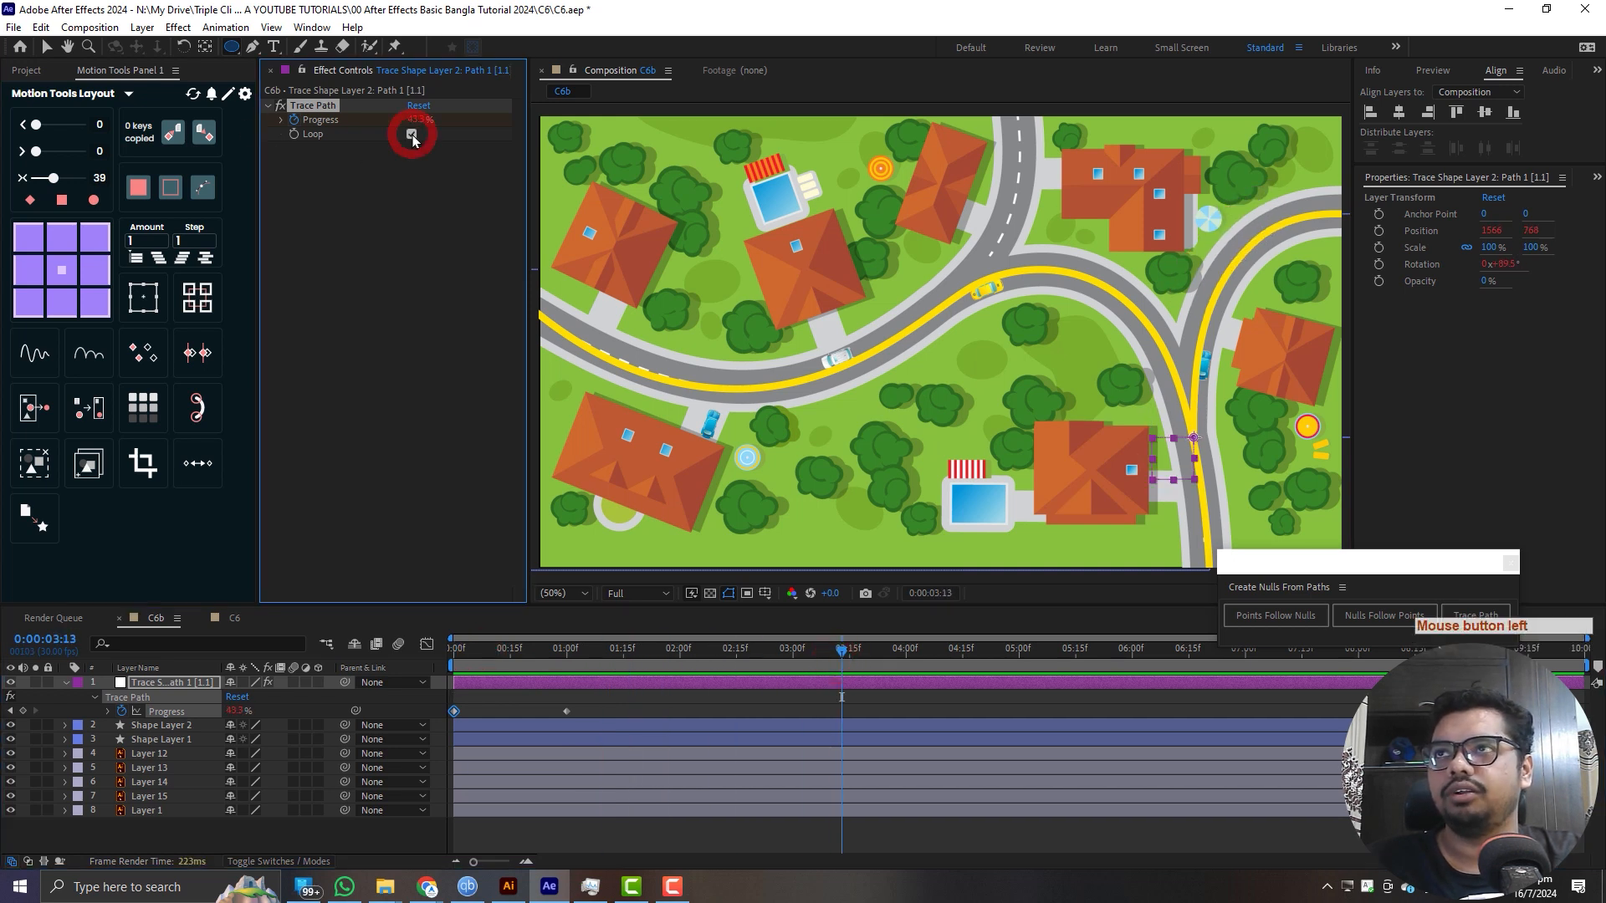
# - Preview the non-looping trace animation from the start and return to 0:00
pyautogui.moveTo(681, 661); pyautogui.dragTo(50, 655)
pyautogui.press('space')
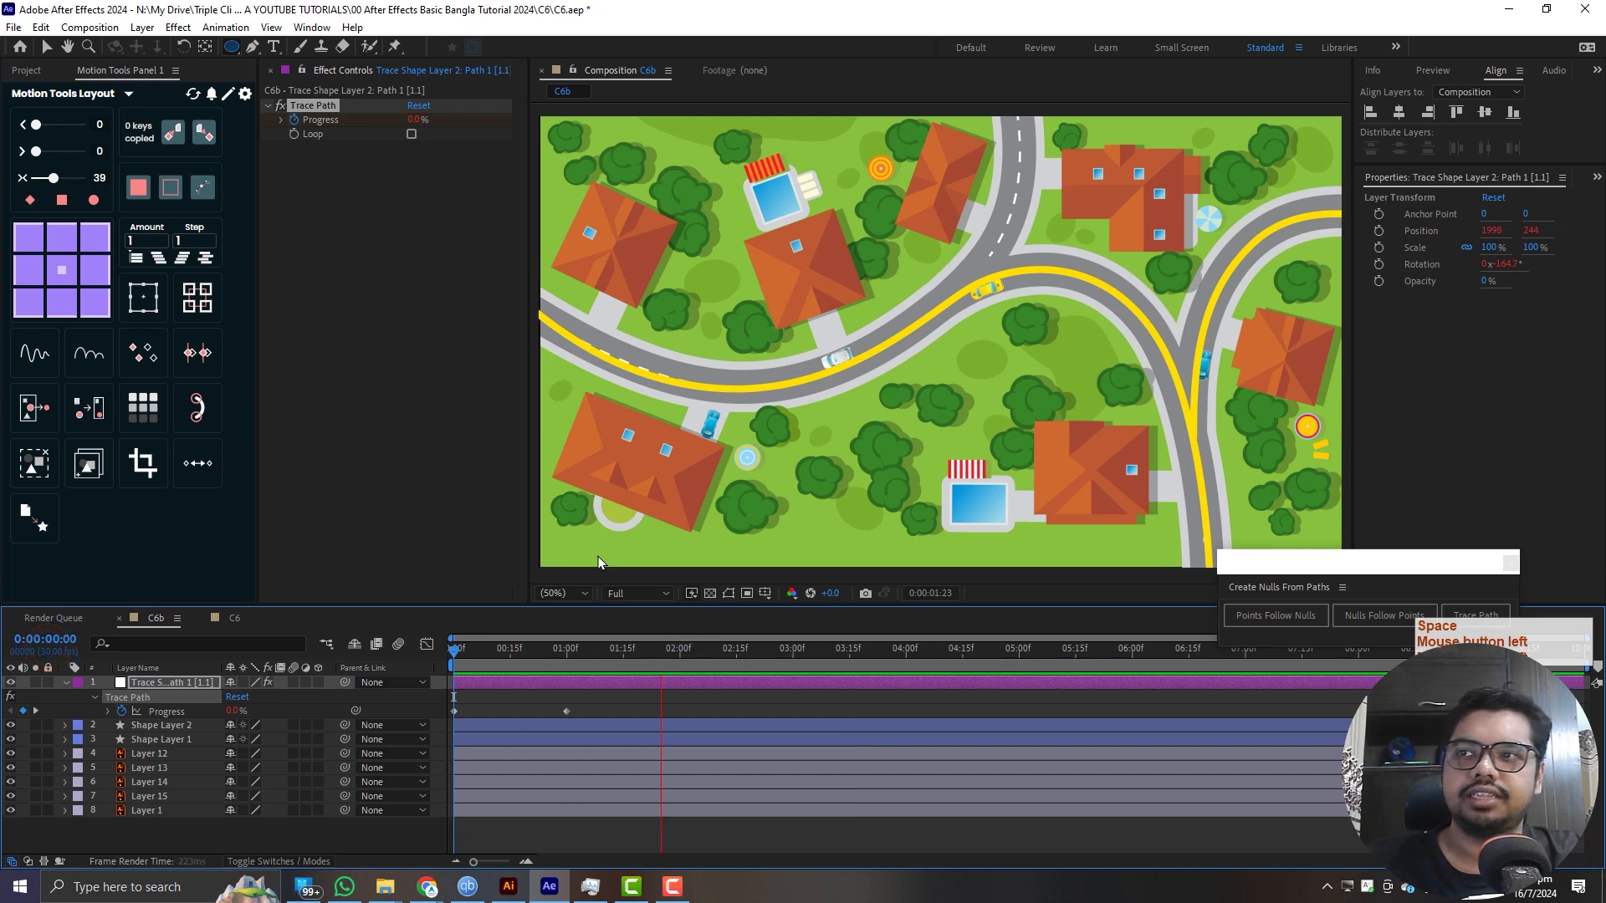
pyautogui.click(569, 645)
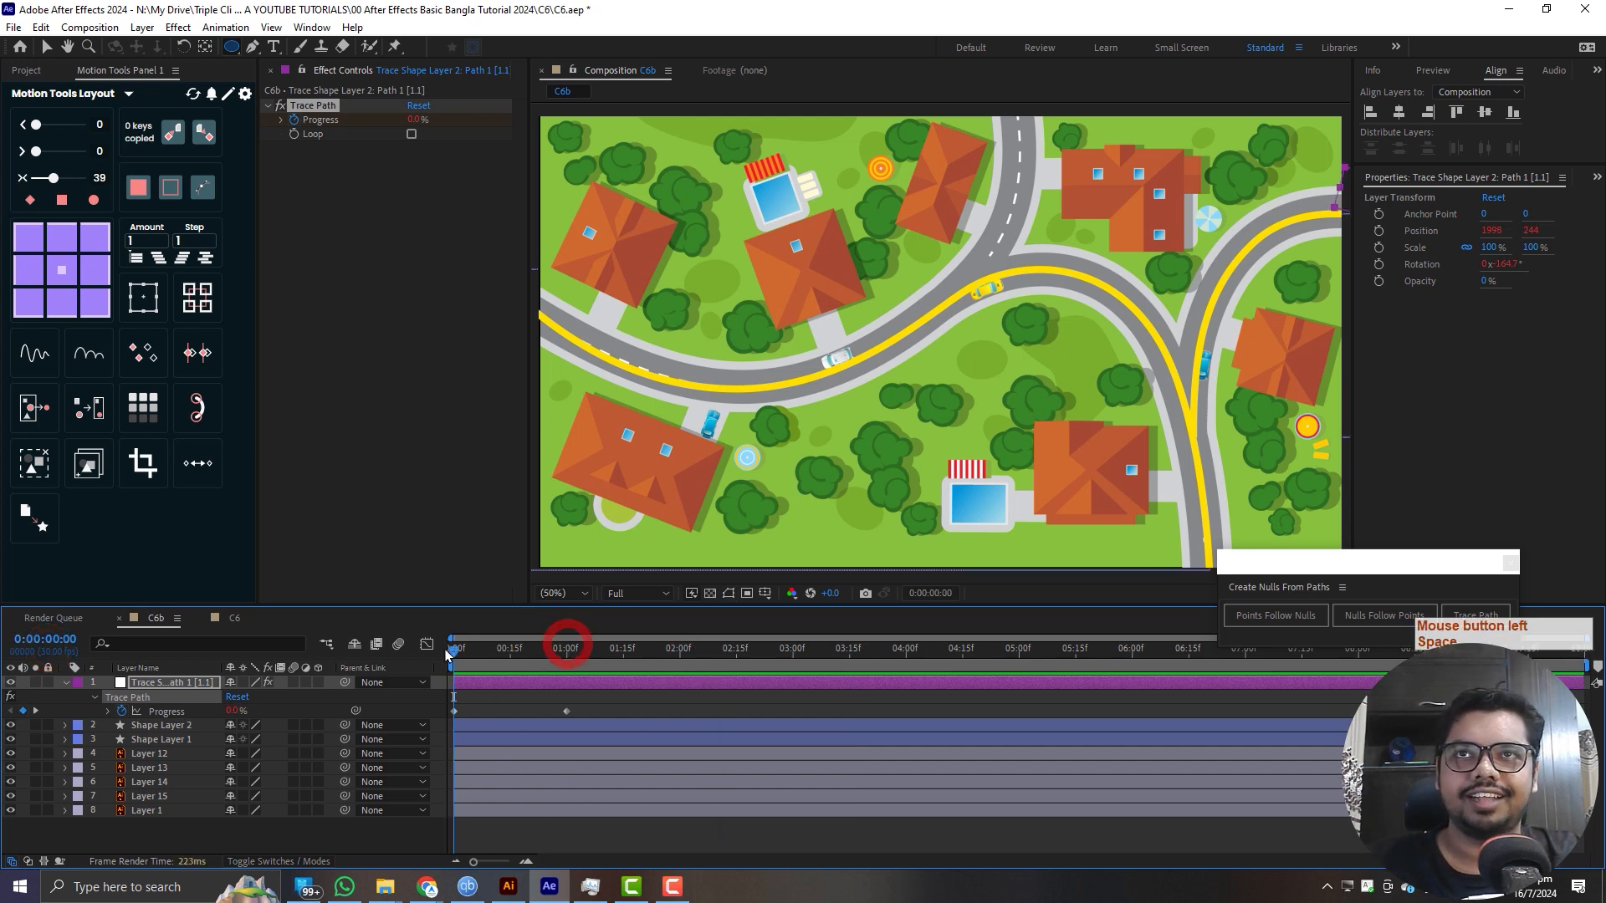
pyautogui.press('space')
pyautogui.press('space')
pyautogui.click(205, 652)
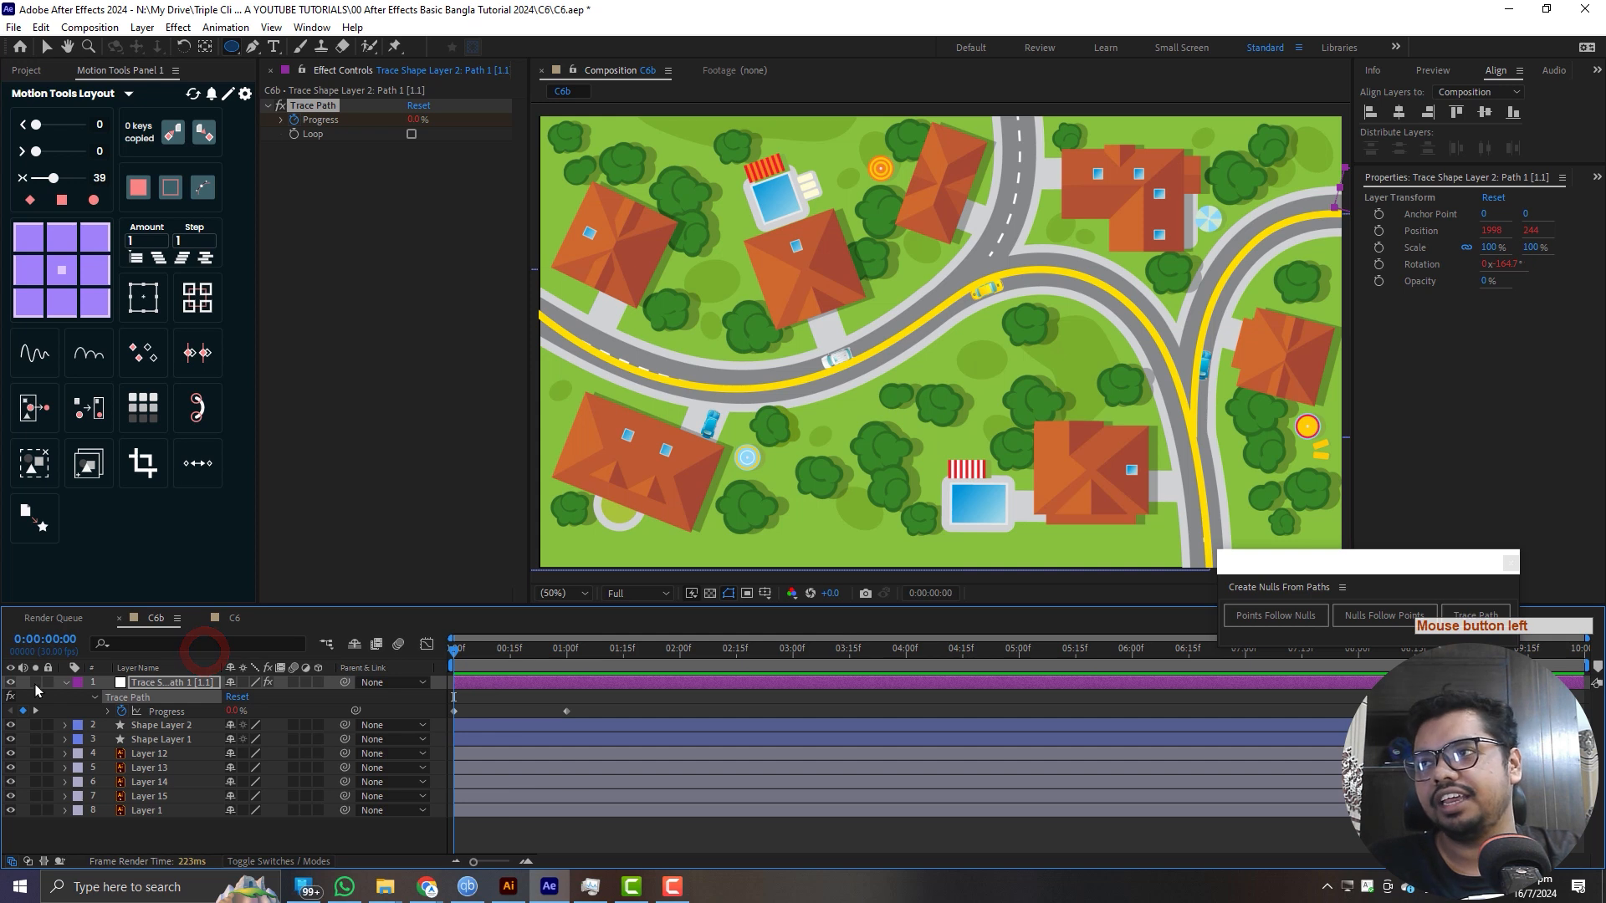
# - Collapse the trace null's properties, leave no layer selected and activate the Selection tool
pyautogui.click(65, 682)
pyautogui.click(193, 795)
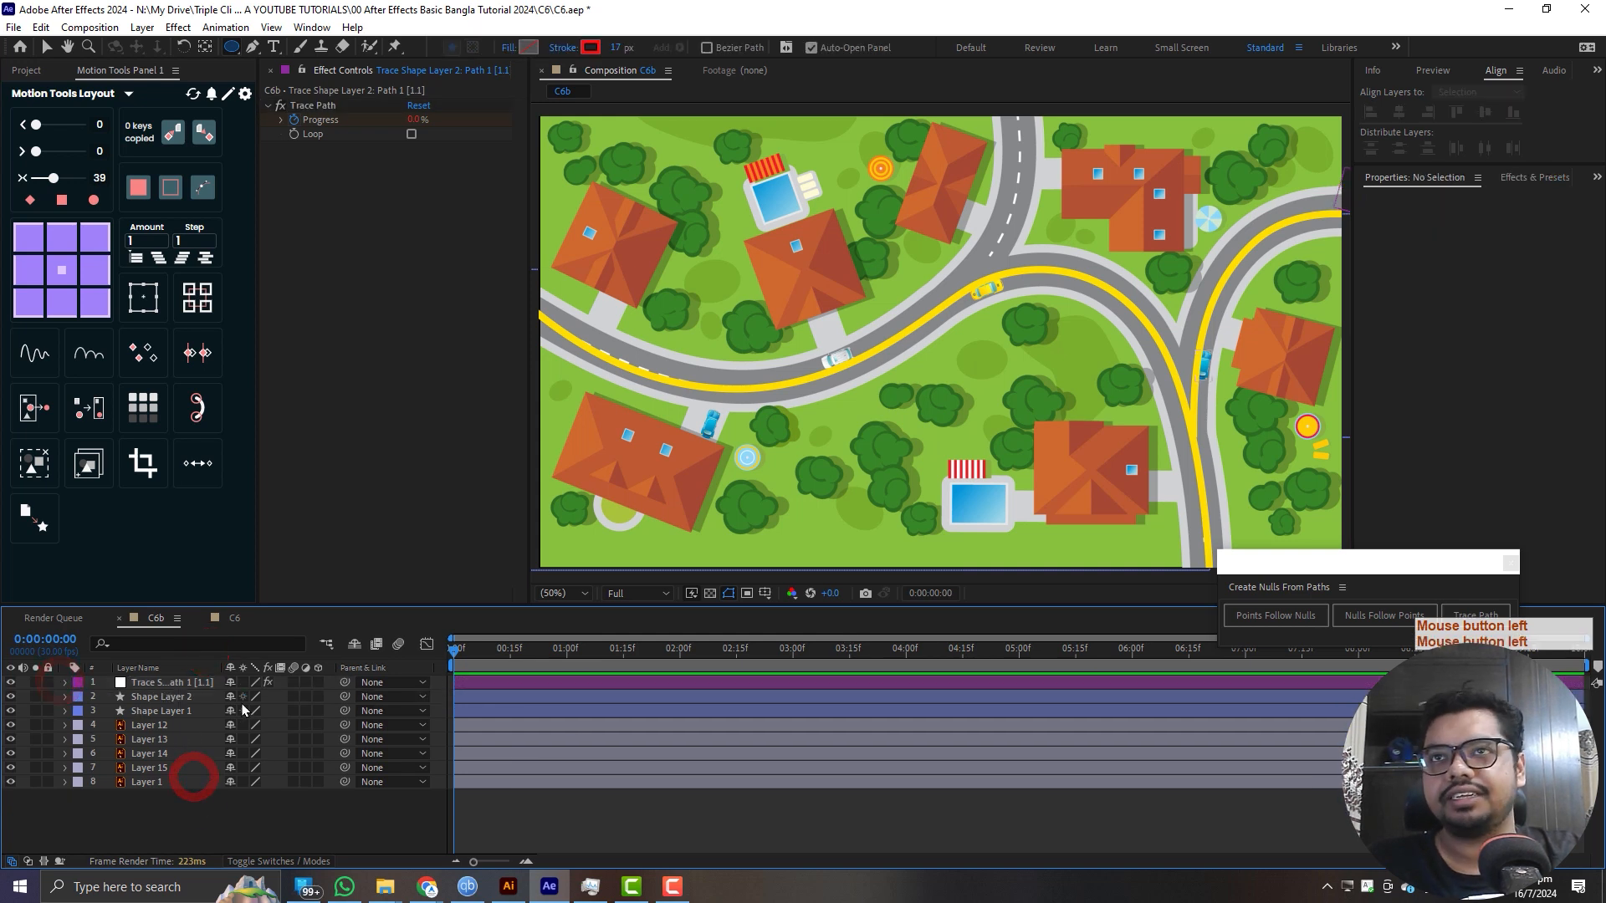
pyautogui.click(46, 47)
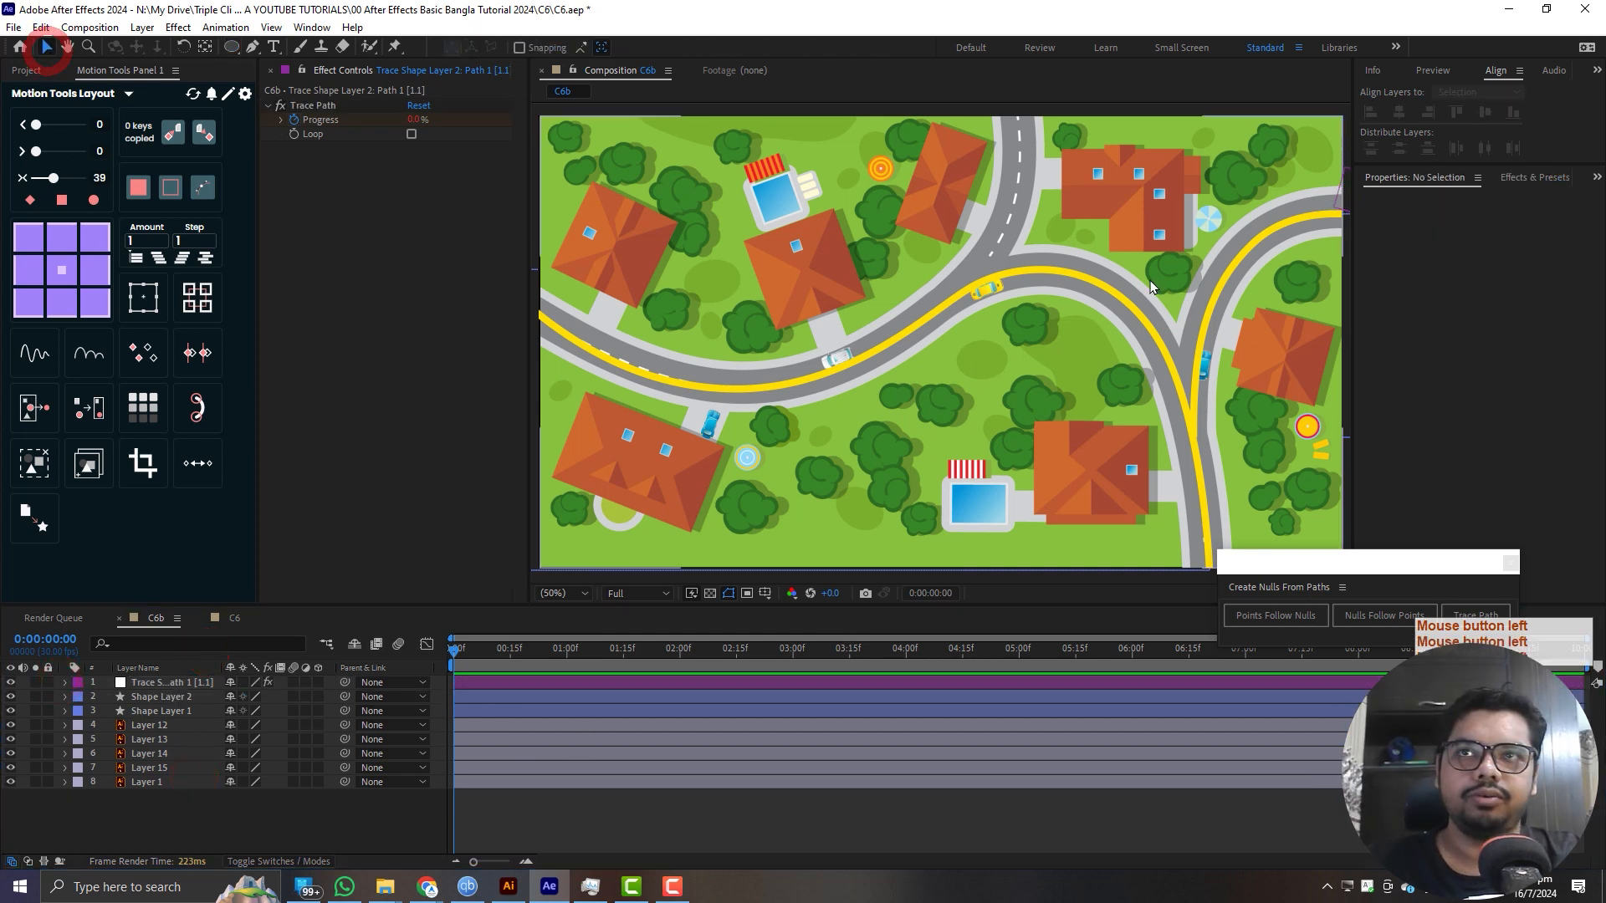
# - Move the blue car on Layer 12 to the road's end at the map's upper-right edge, beside the trace null
pyautogui.click(151, 725)
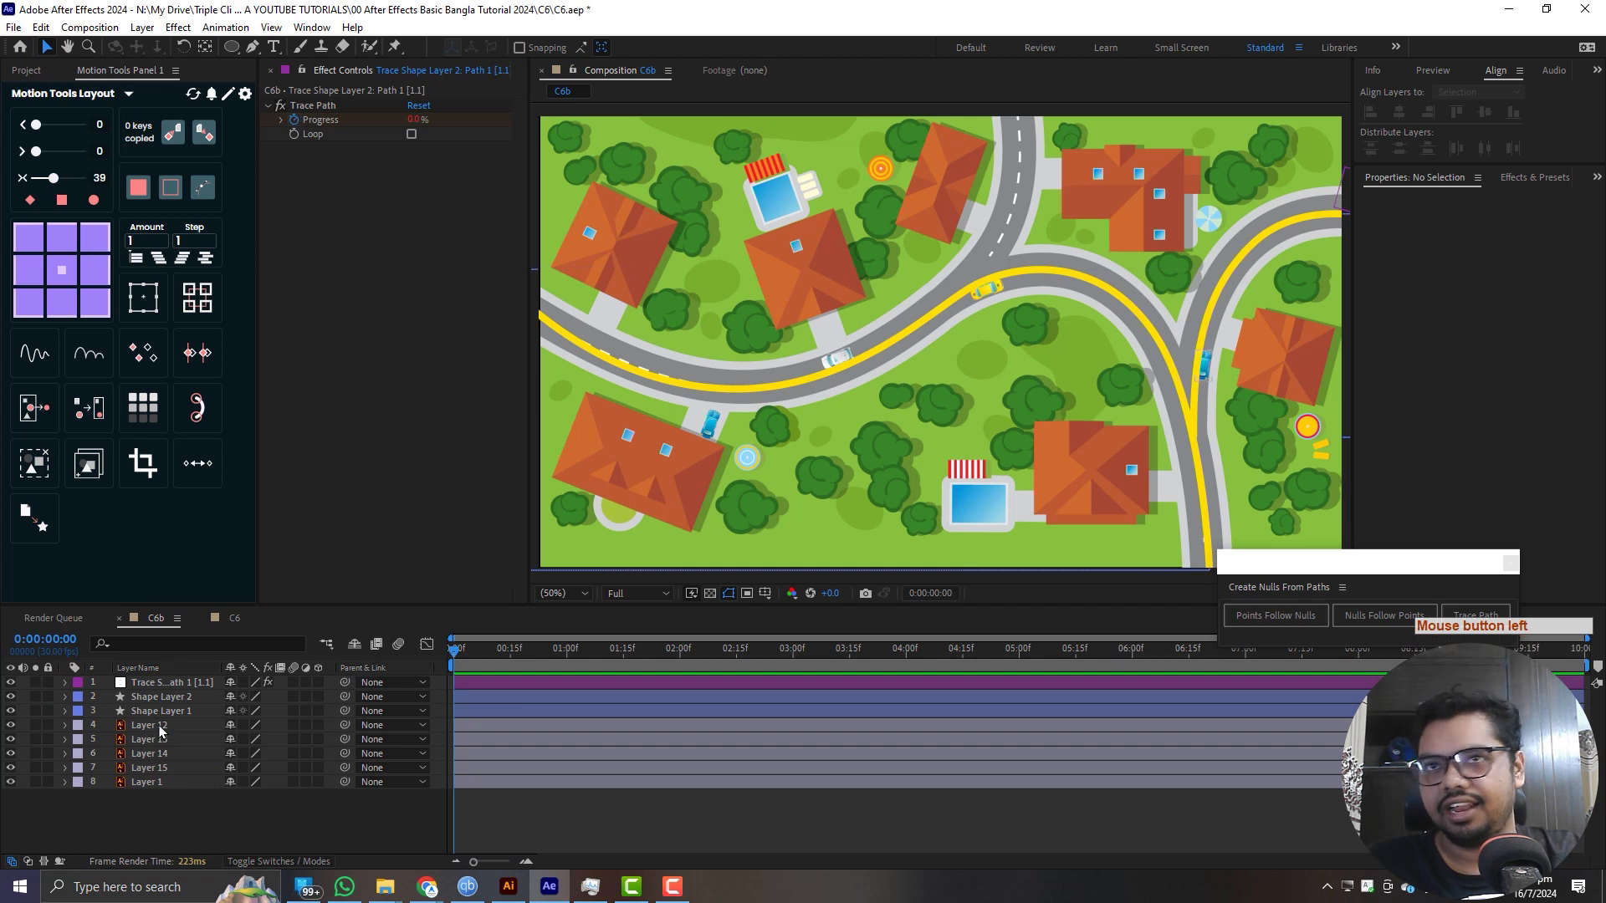
pyautogui.scroll(-2, 945, 404)
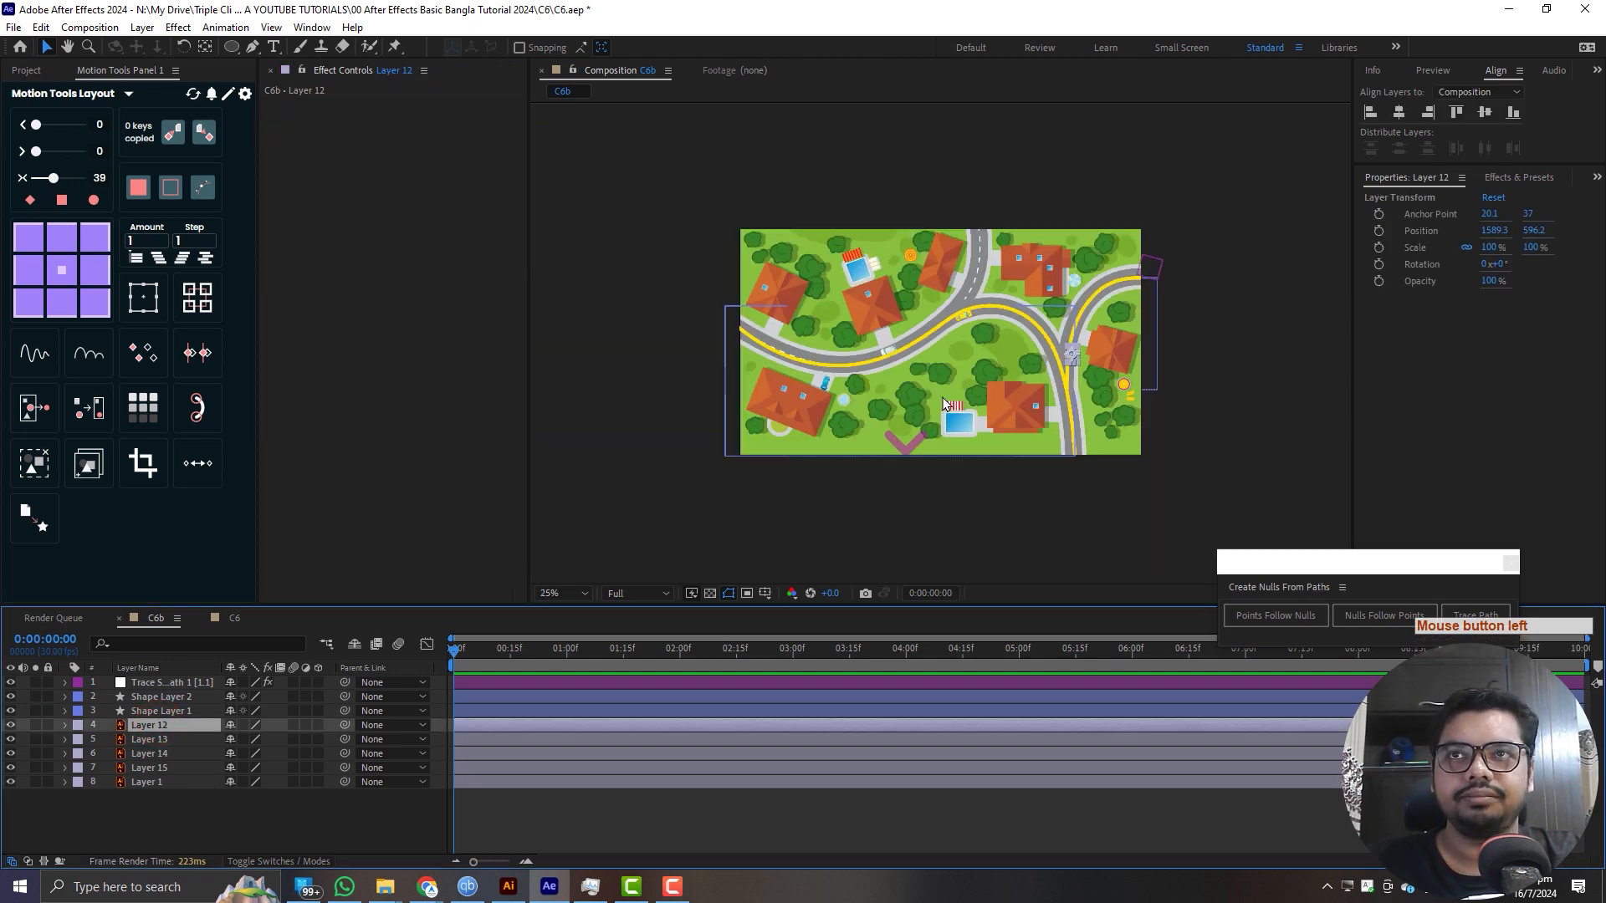
pyautogui.moveTo(1074, 361); pyautogui.dragTo(1154, 275)
pyautogui.scroll(2, 1174, 293)
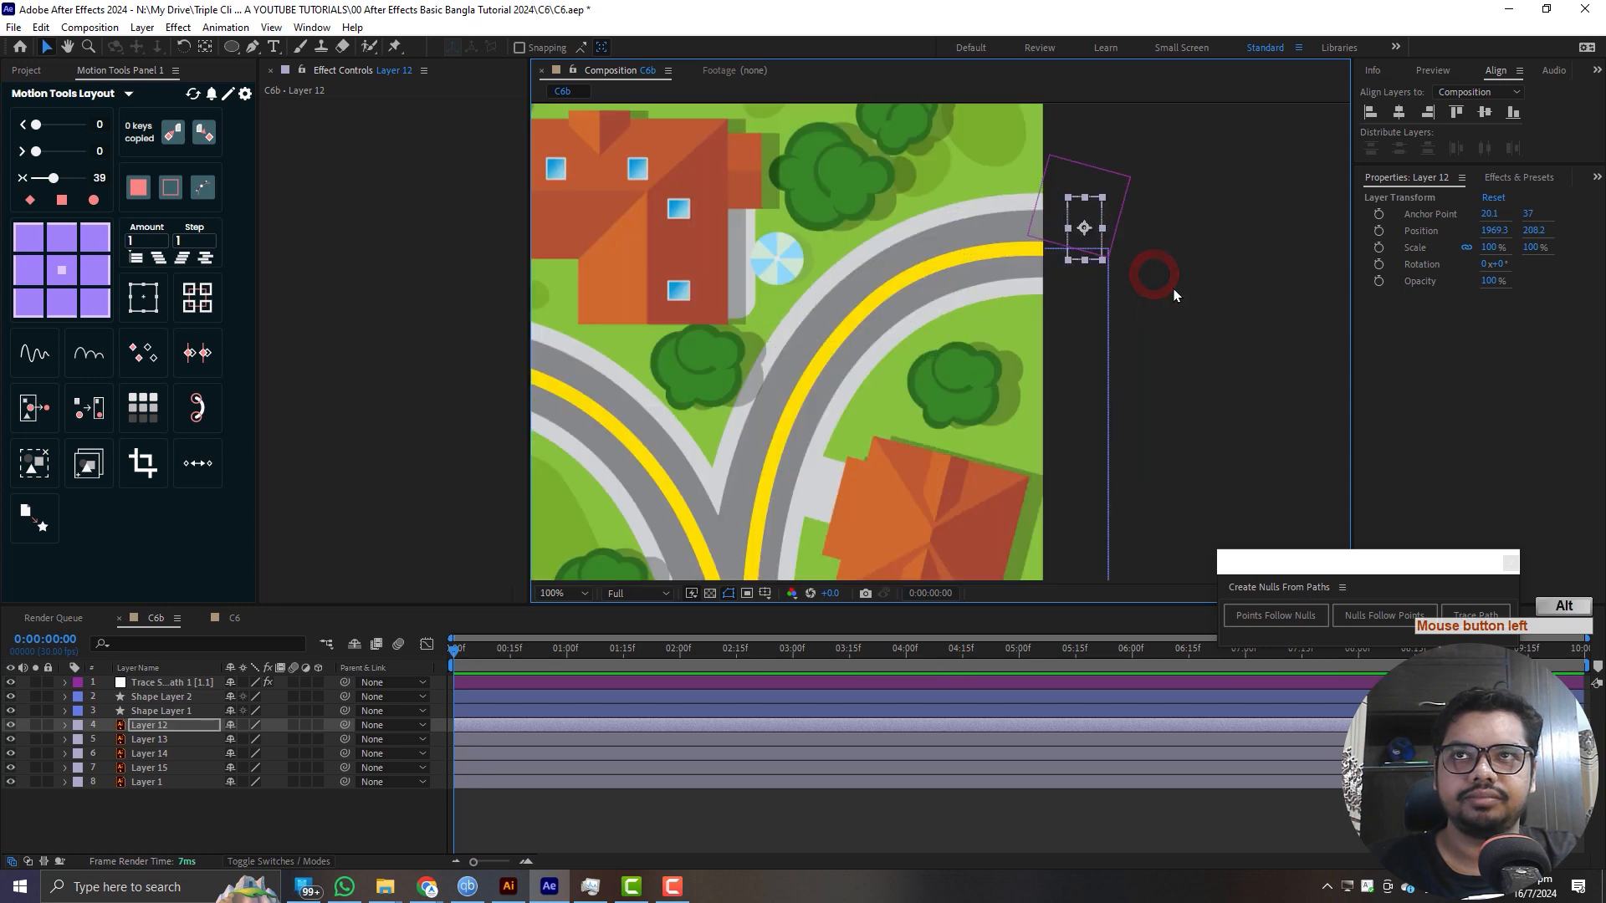
pyautogui.press('space')
pyautogui.moveTo(1081, 233); pyautogui.dragTo(1087, 269)
# - Rotate the Layer 12 car to about 77° to align with the road and nudge it into the lane
pyautogui.press('w')
pyautogui.moveTo(1106, 306)
pyautogui.mouseDown()
pyautogui.moveTo(1006, 287)
pyautogui.moveTo(1086, 266)
pyautogui.moveTo(1043, 291)
pyautogui.moveTo(1095, 322)
pyautogui.mouseUp()
pyautogui.press('v')
pyautogui.press('w')
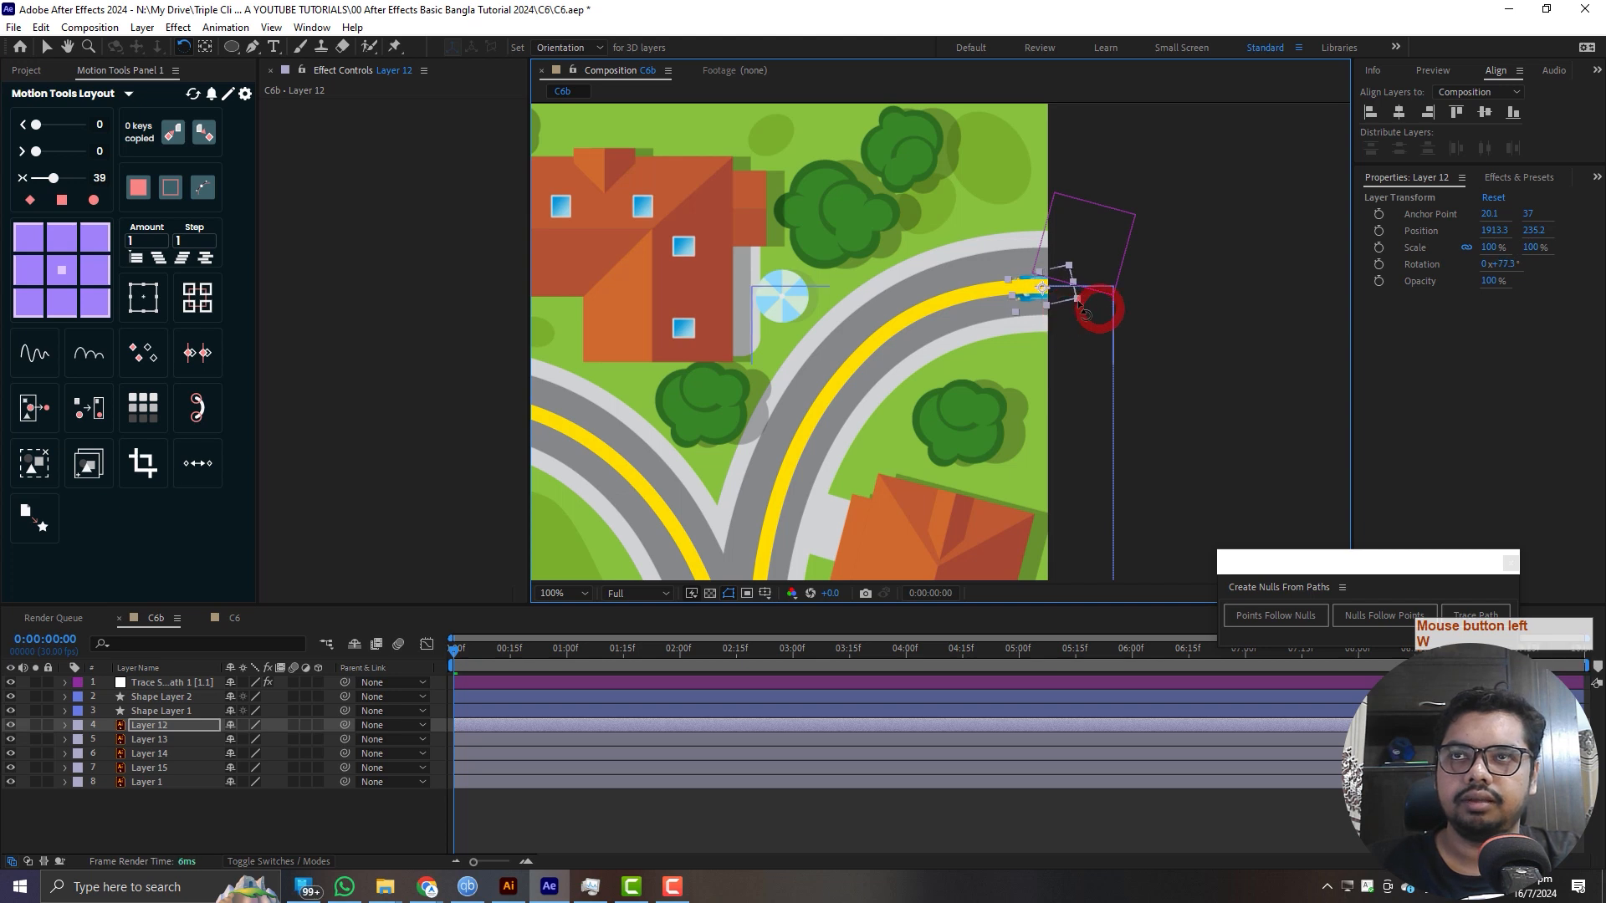
pyautogui.press('v')
pyautogui.moveTo(1045, 290); pyautogui.dragTo(1039, 290)
# - Parent Layer 12 to the trace null and scrub to 1:06 to check the car's motion
pyautogui.click(191, 724)
pyautogui.moveTo(344, 682)
pyautogui.mouseDown()
pyautogui.moveTo(133, 724)
pyautogui.moveTo(338, 680)
pyautogui.moveTo(327, 751)
pyautogui.moveTo(171, 683)
pyautogui.mouseUp()
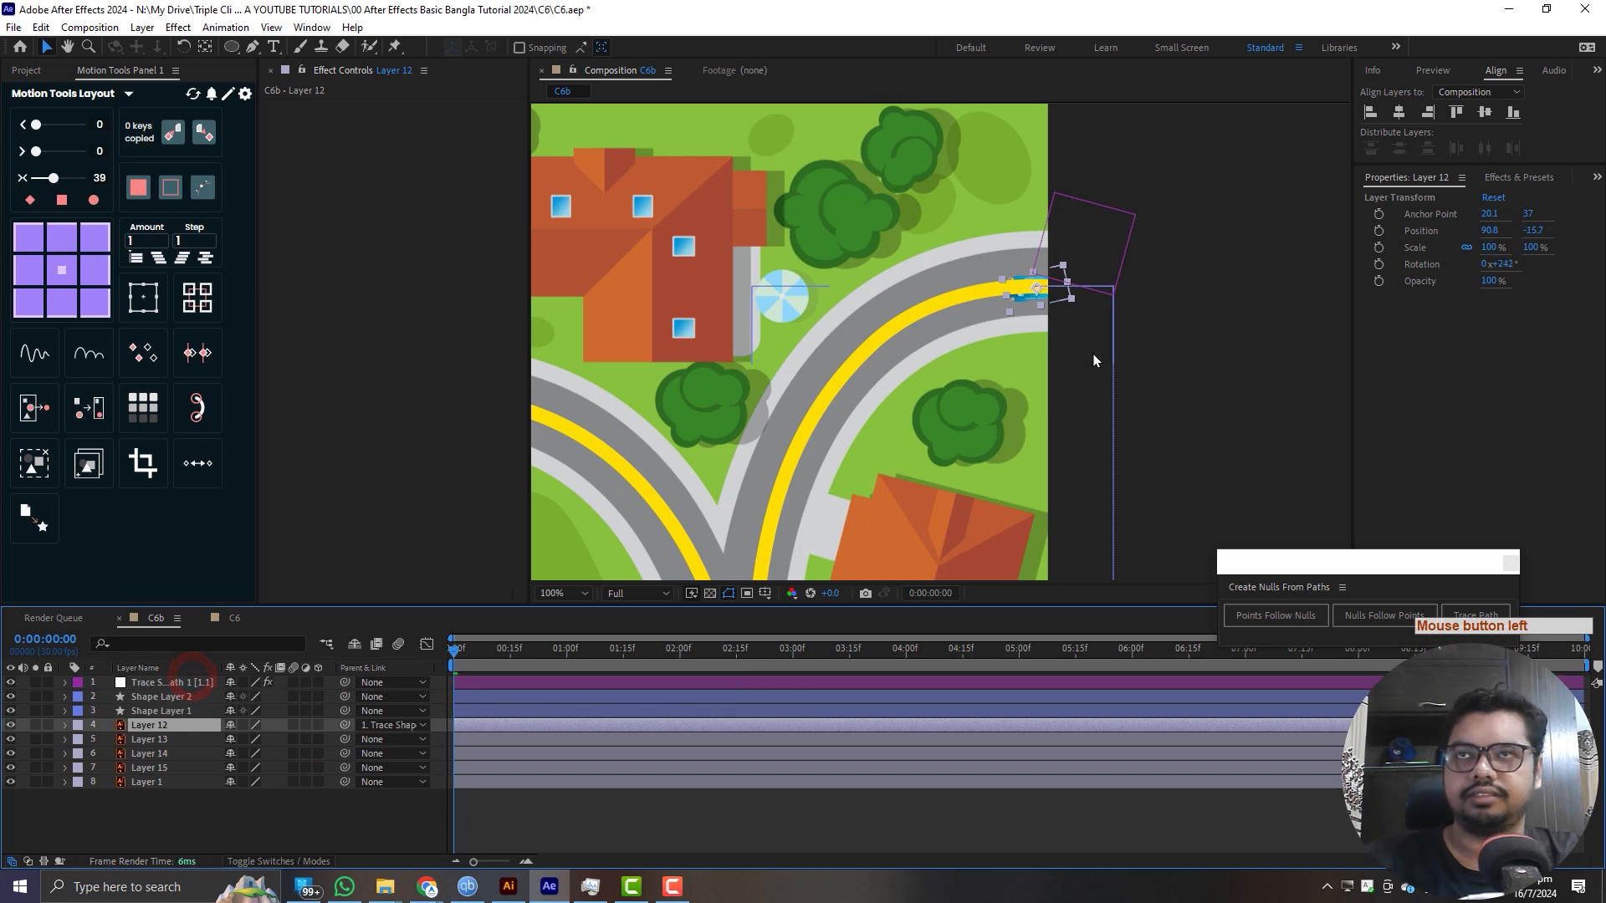
pyautogui.hotkey('shift', '/')
pyautogui.moveTo(459, 653); pyautogui.dragTo(590, 656)
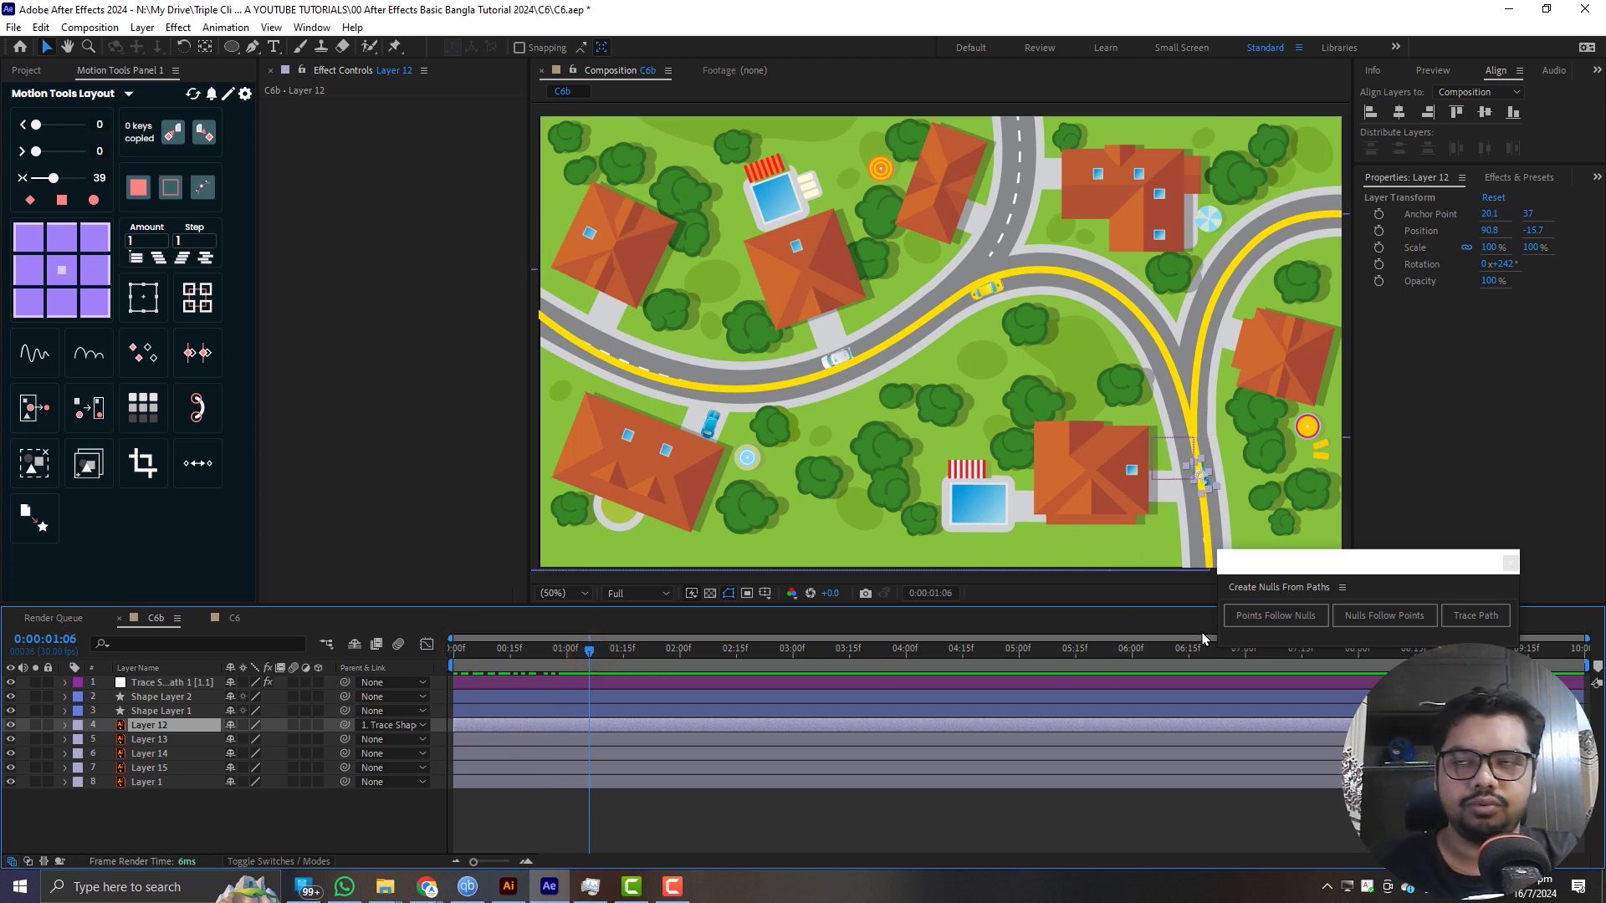
# - Hide the trace null, Shape Layer 2 and Shape Layer 1, leaving no layer selected
pyautogui.click(150, 711)
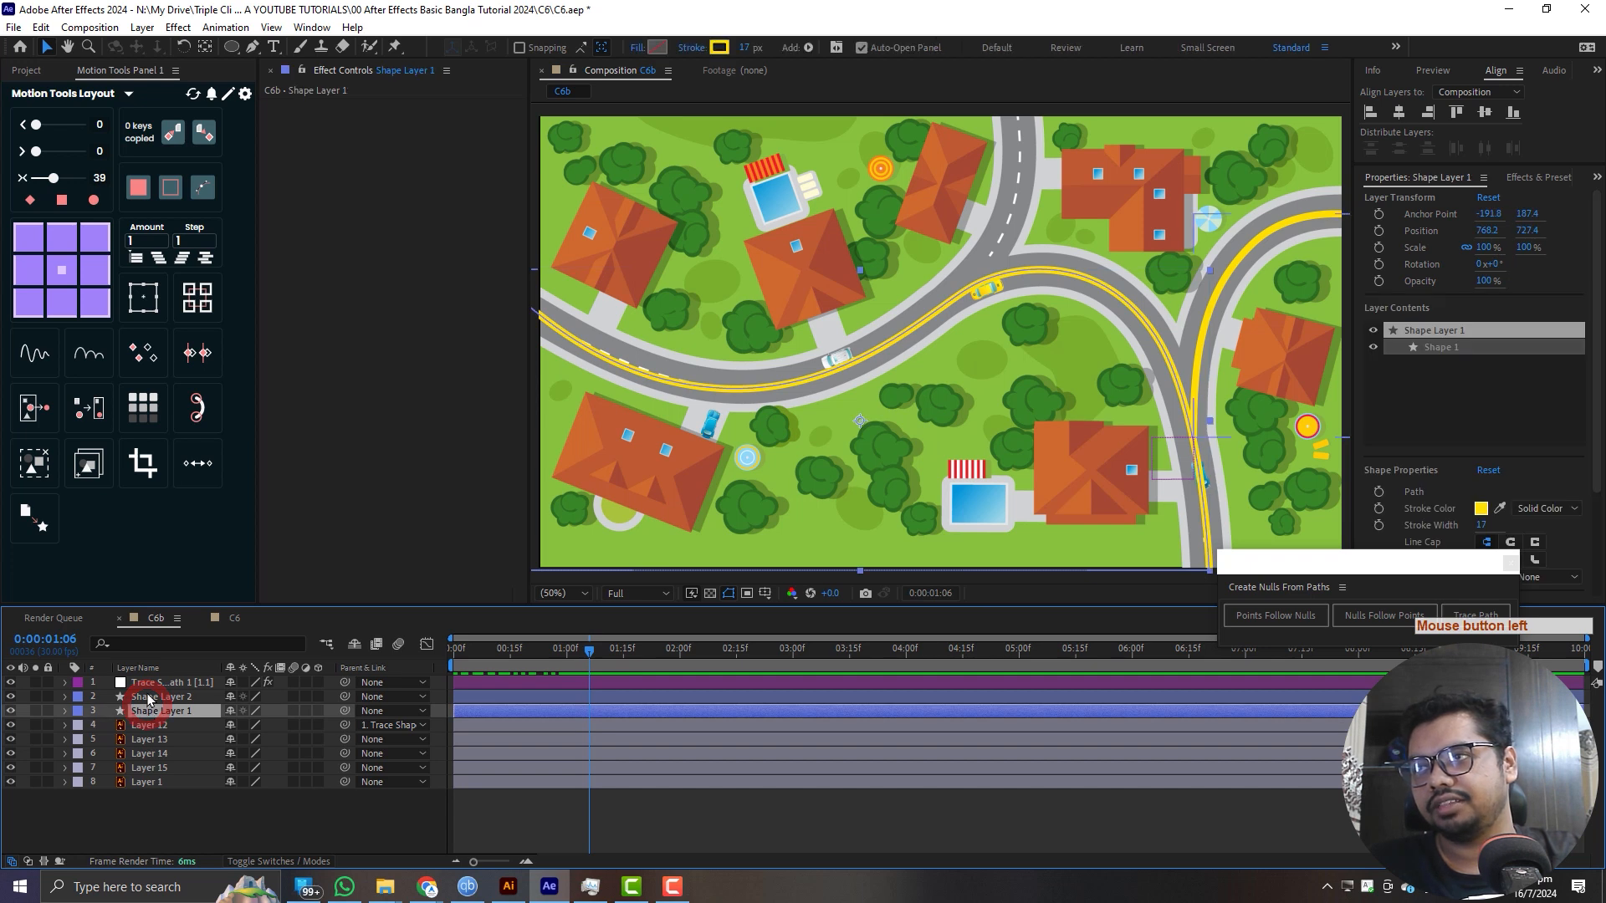
pyautogui.keyDown('shift'); pyautogui.click(148, 682); pyautogui.keyUp('shift')
pyautogui.moveTo(11, 684); pyautogui.dragTo(11, 711)
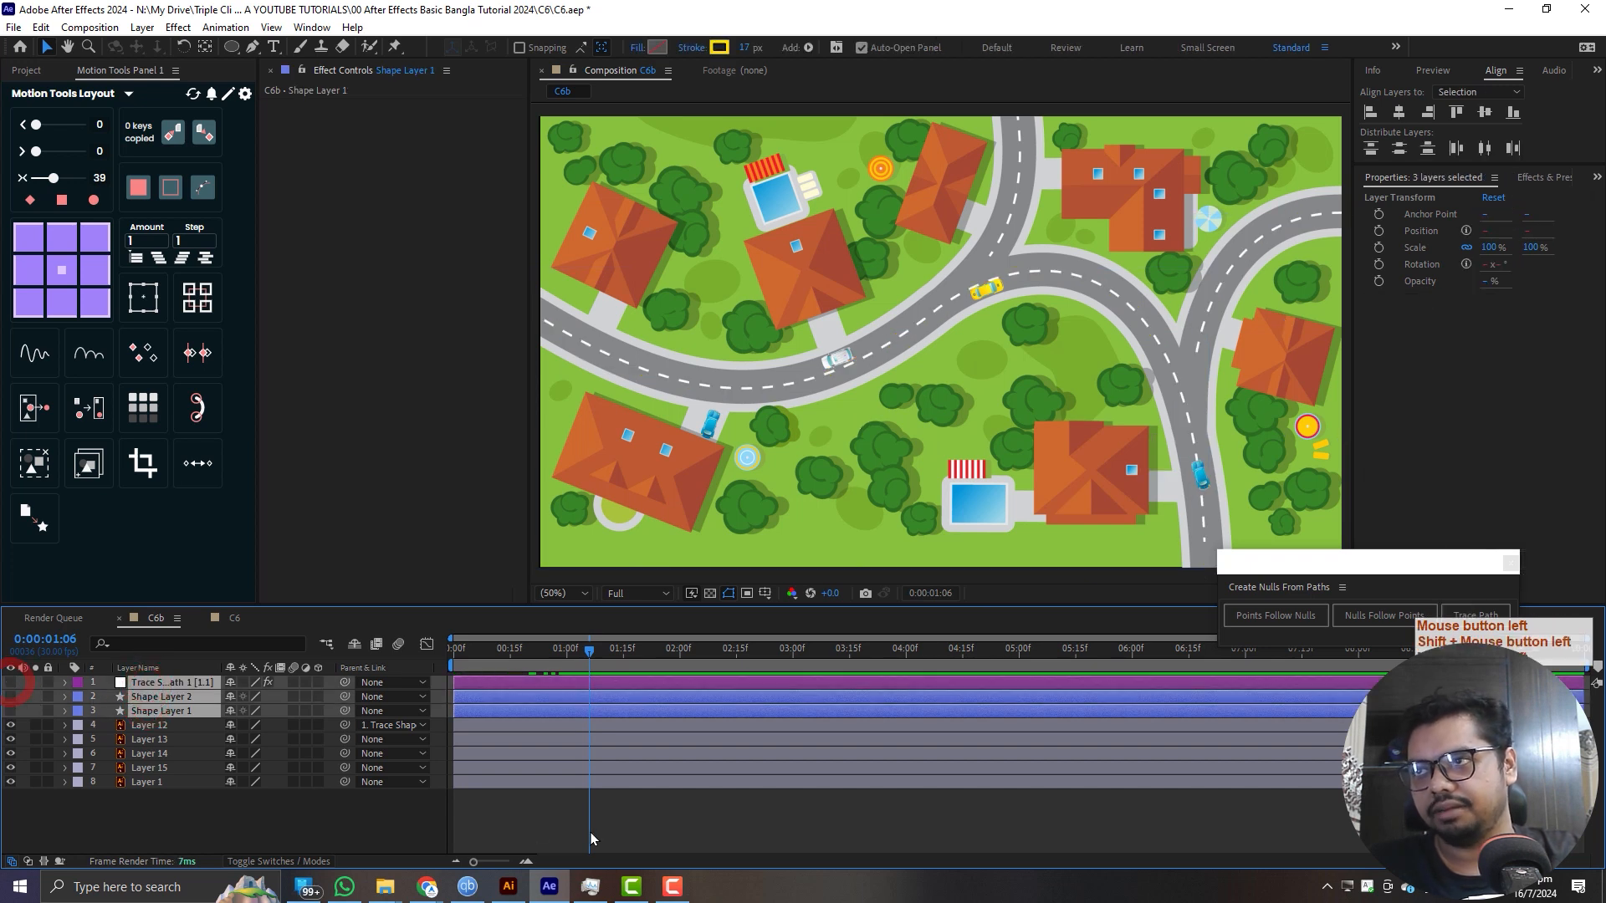
pyautogui.click(582, 817)
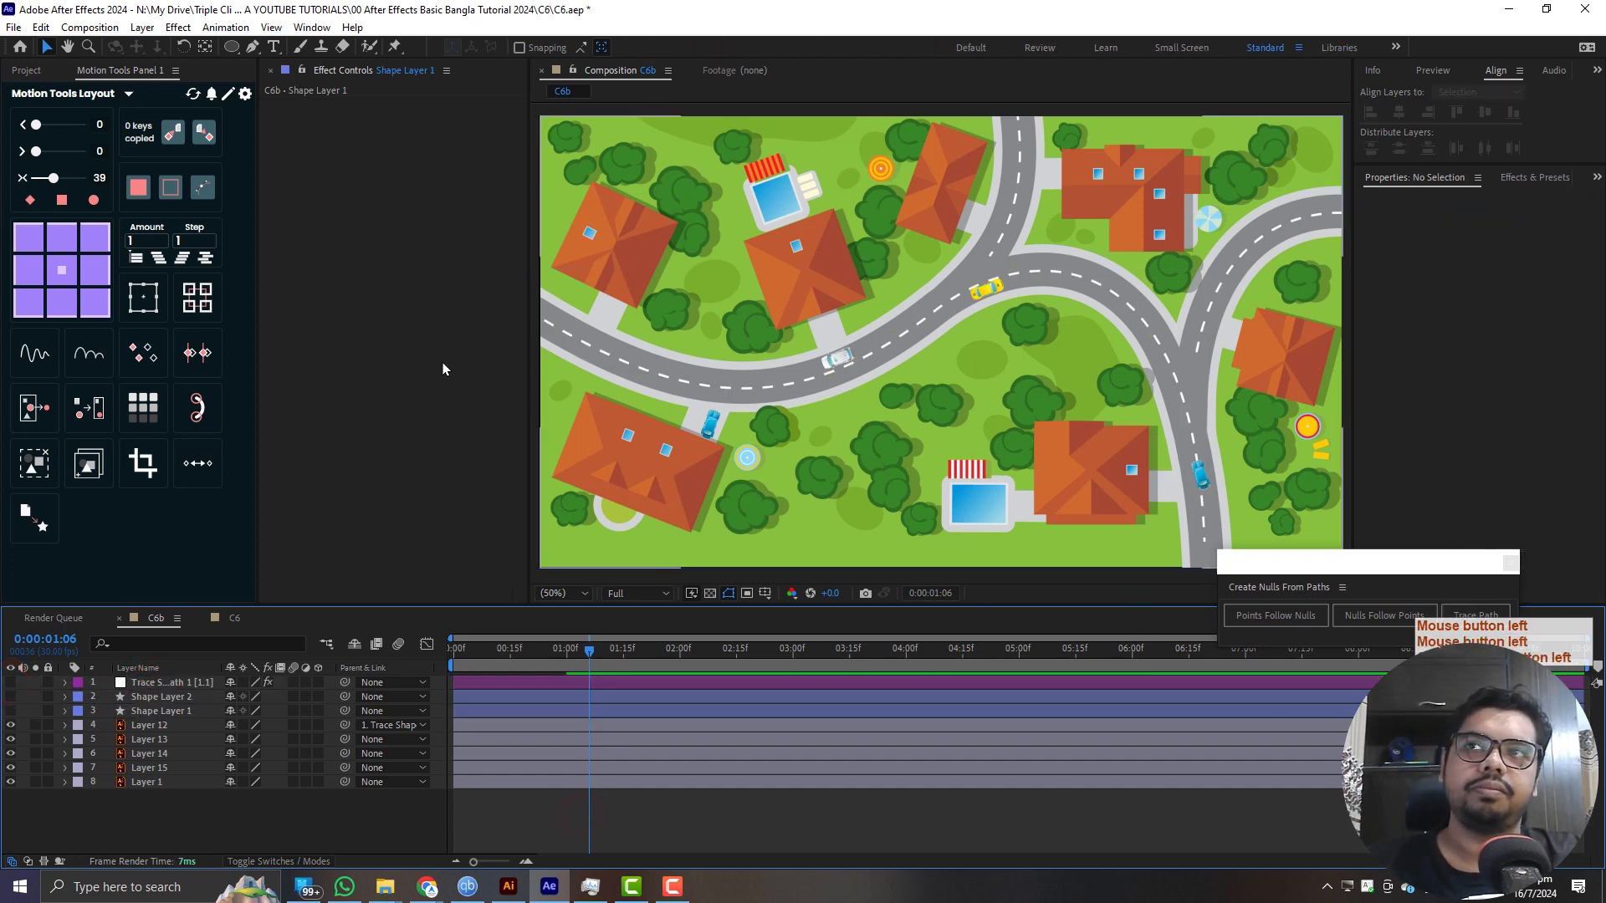
# - Preview the car's drive from the start of the composition and scrub back to 0:14
pyautogui.moveTo(556, 661); pyautogui.dragTo(360, 655)
pyautogui.press('space')
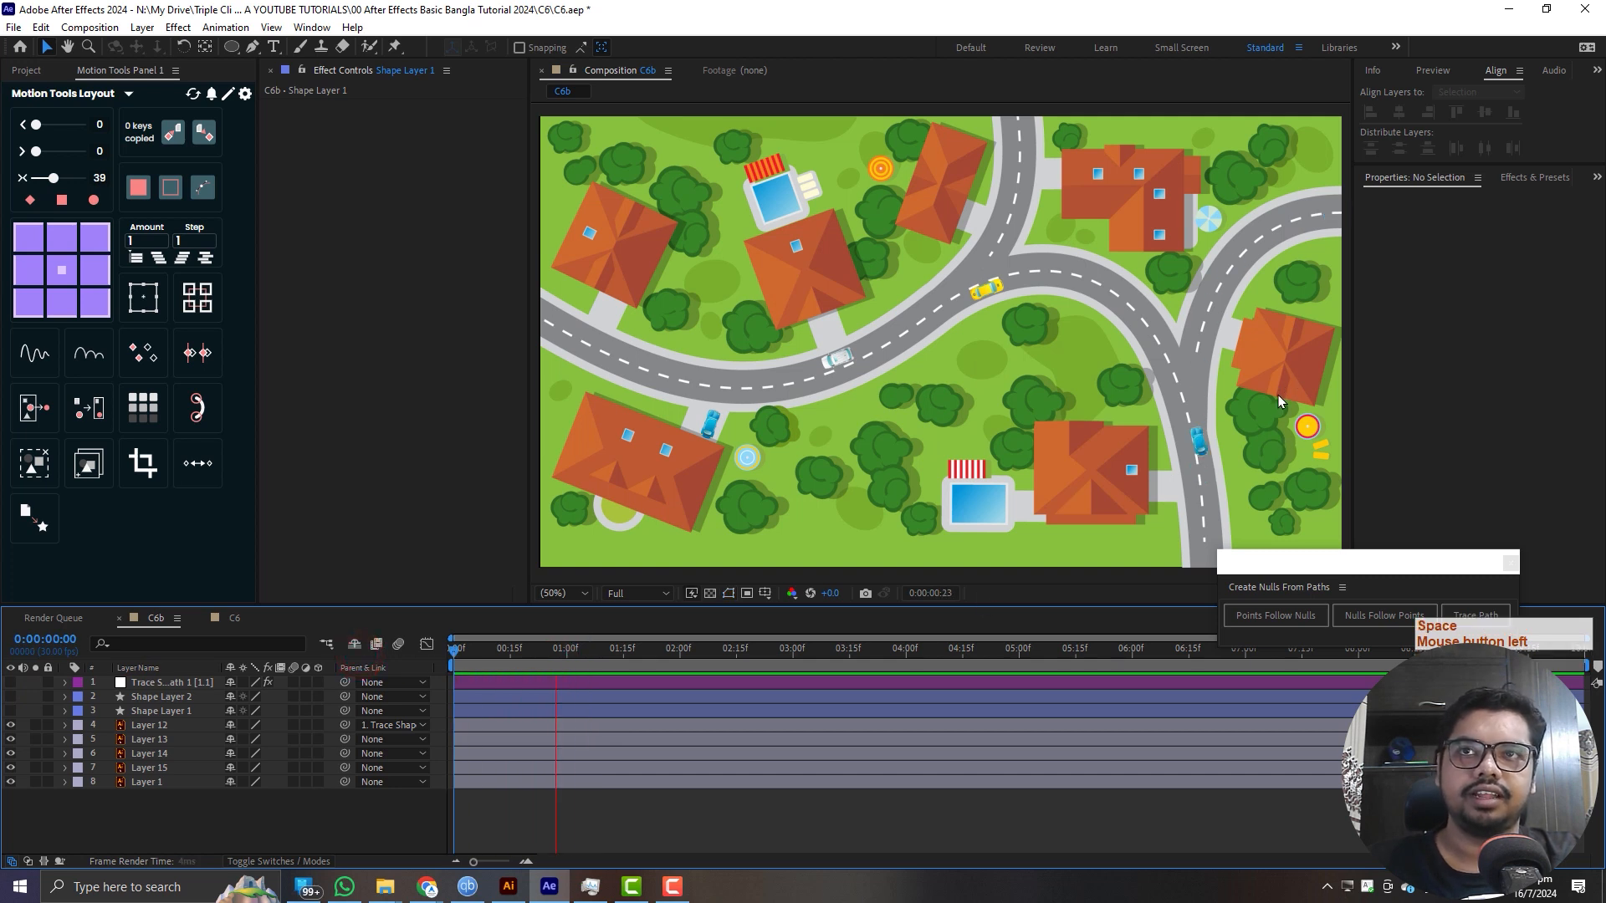
pyautogui.moveTo(599, 659); pyautogui.dragTo(507, 665)
# - Reveal Layer 12's Rotation and raise it in small increments to 252° so the car lines up with the road
pyautogui.click(146, 726)
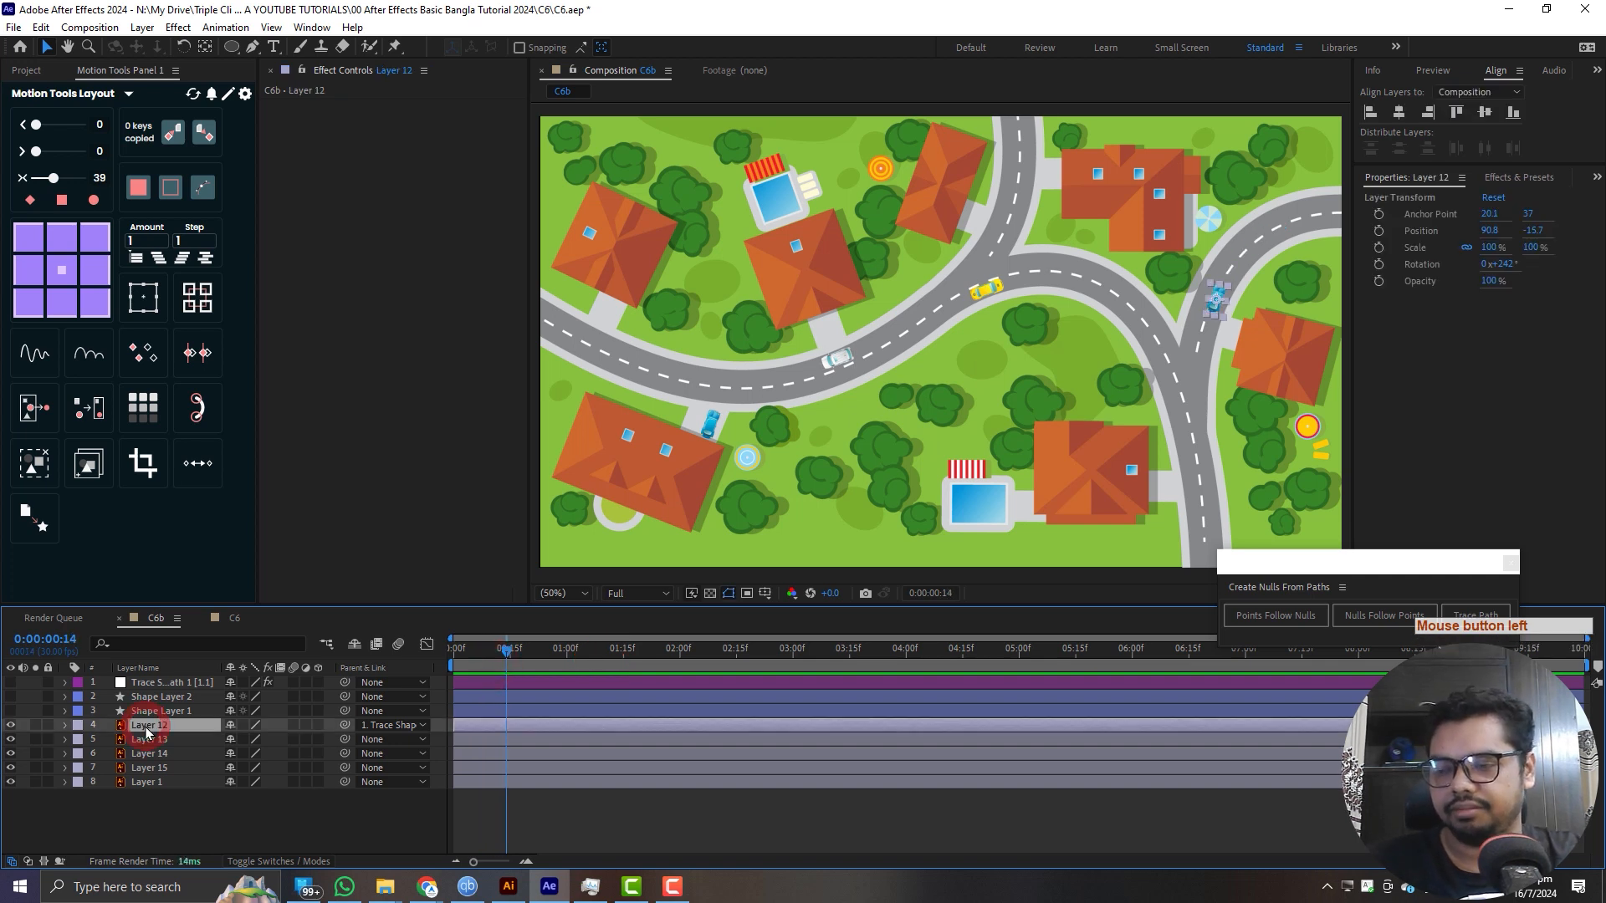
pyautogui.press('r')
pyautogui.click(258, 741)
pyautogui.press('Up')
pyautogui.press('Up')
pyautogui.press('Up')
pyautogui.press('Up')
pyautogui.press('Up')
pyautogui.press('Up')
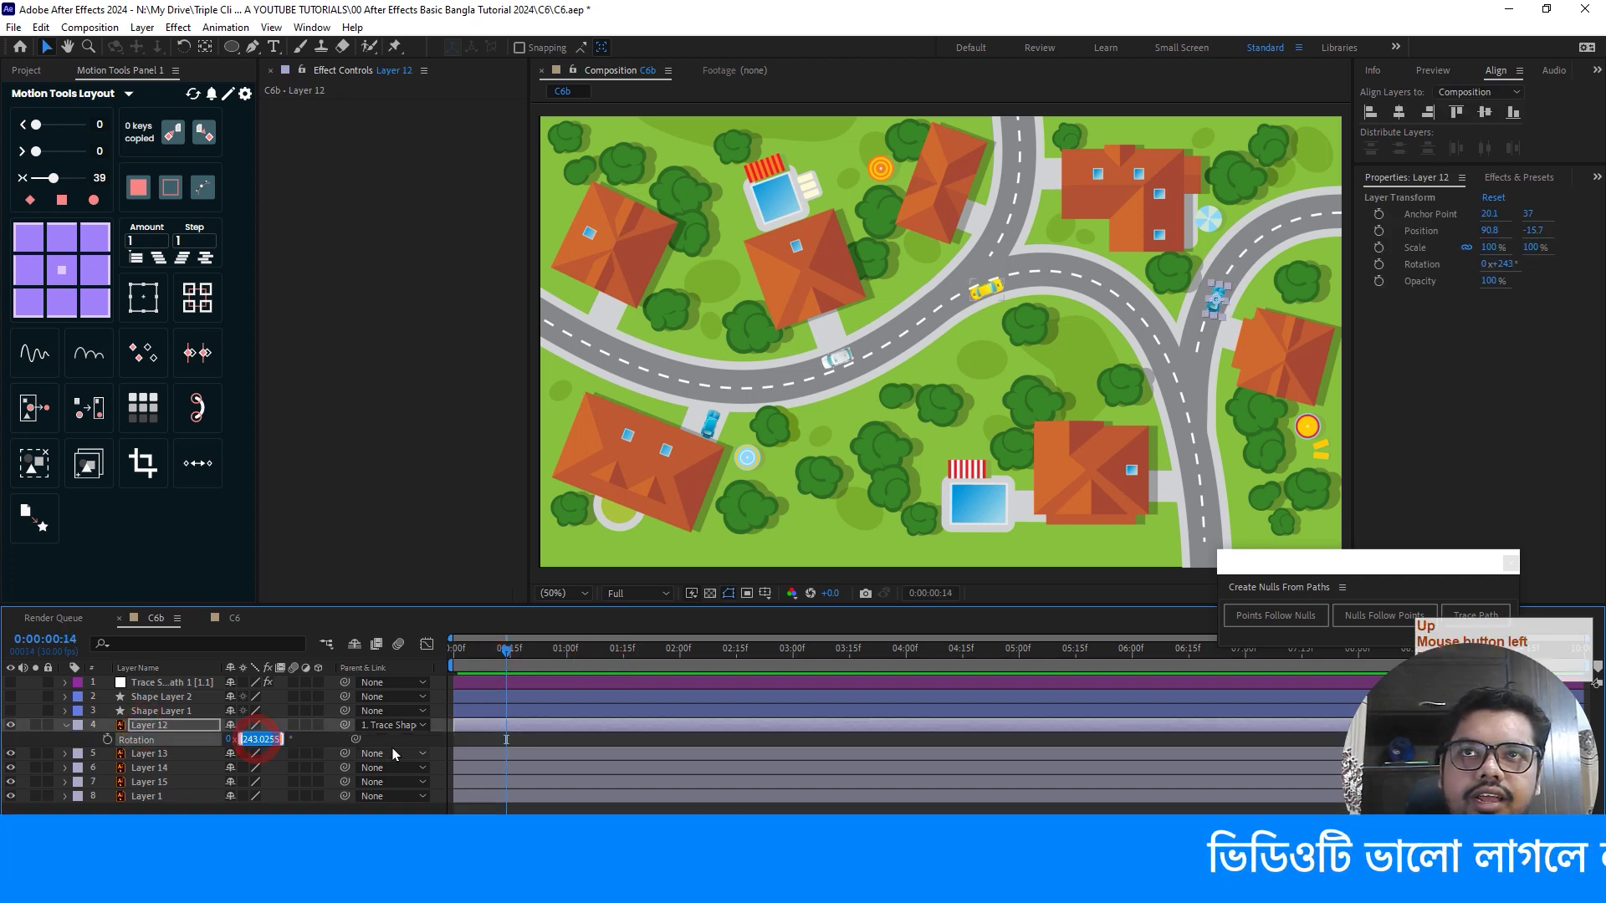
pyautogui.press('Up')
pyautogui.press('Up')
pyautogui.press('Up')
pyautogui.press('Up')
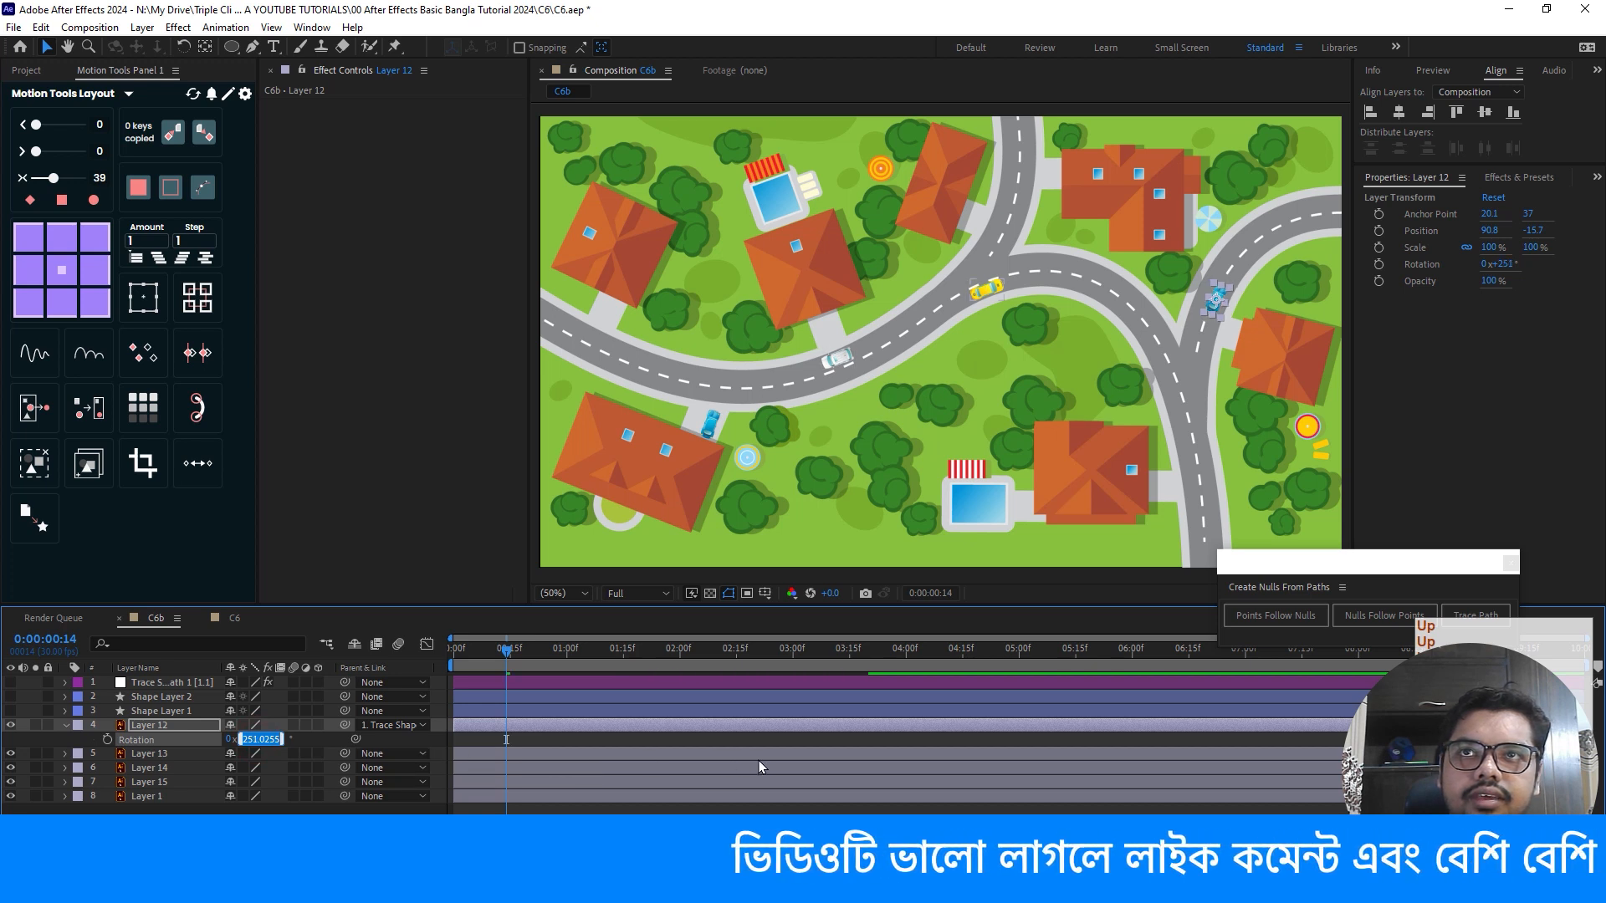
pyautogui.click(605, 809)
# - Play the adjusted car animation from 0:00 and stop the preview
pyautogui.moveTo(507, 649); pyautogui.dragTo(154, 655)
pyautogui.press('space')
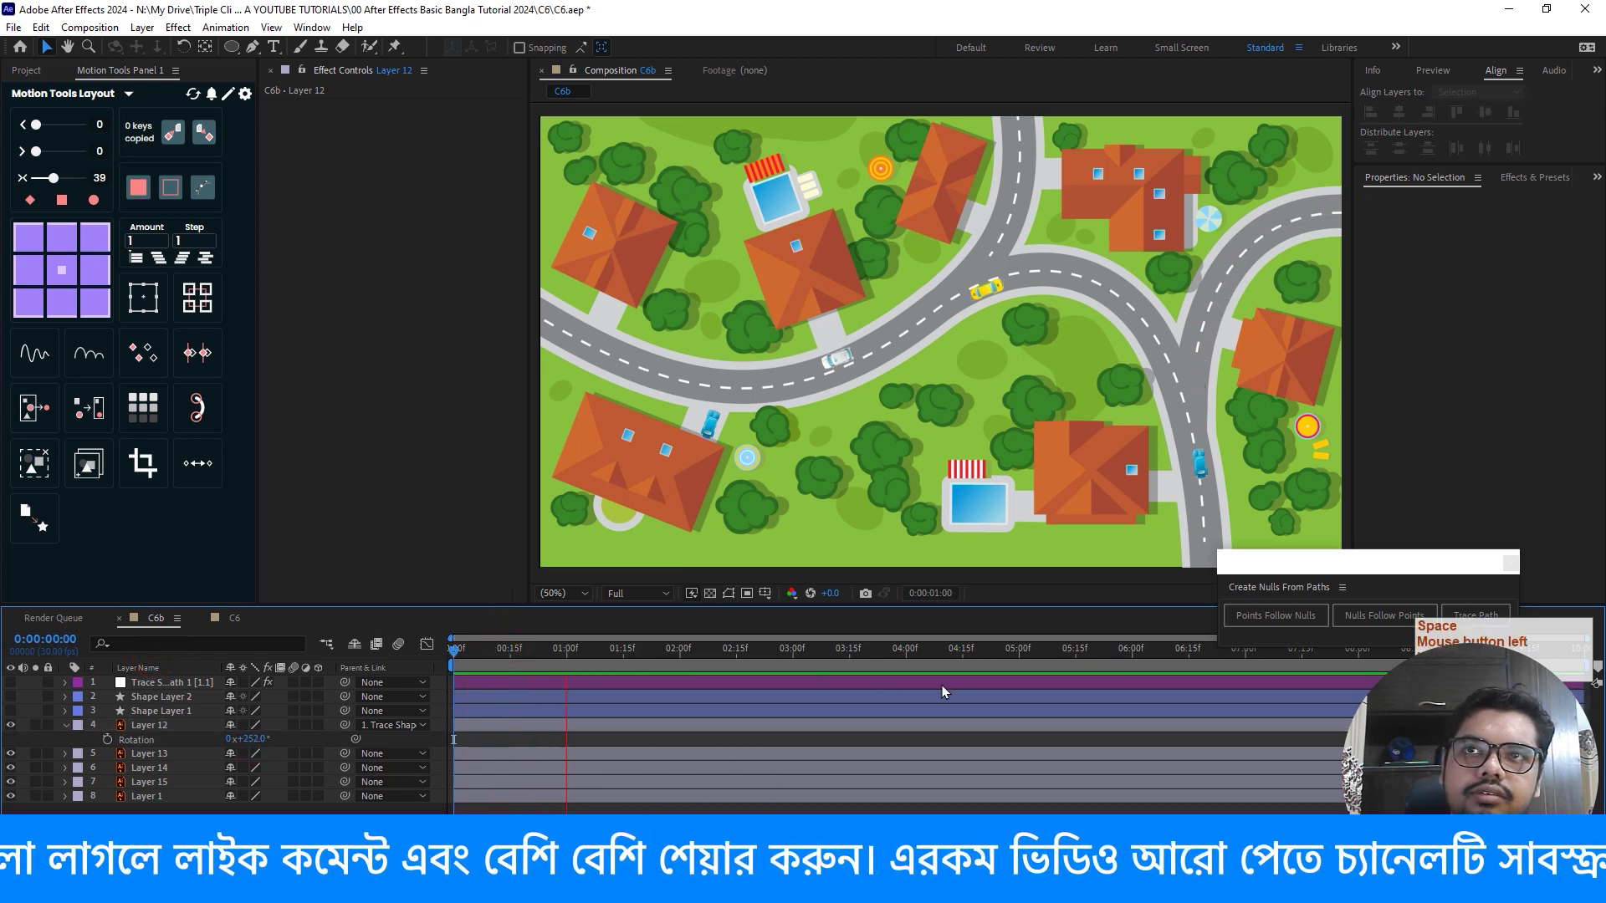
pyautogui.press('space')
# - Reveal the trace null's Progress keyframes and move the ending keyframe to about 3:05 to slow the car
pyautogui.click(485, 686)
pyautogui.press('u')
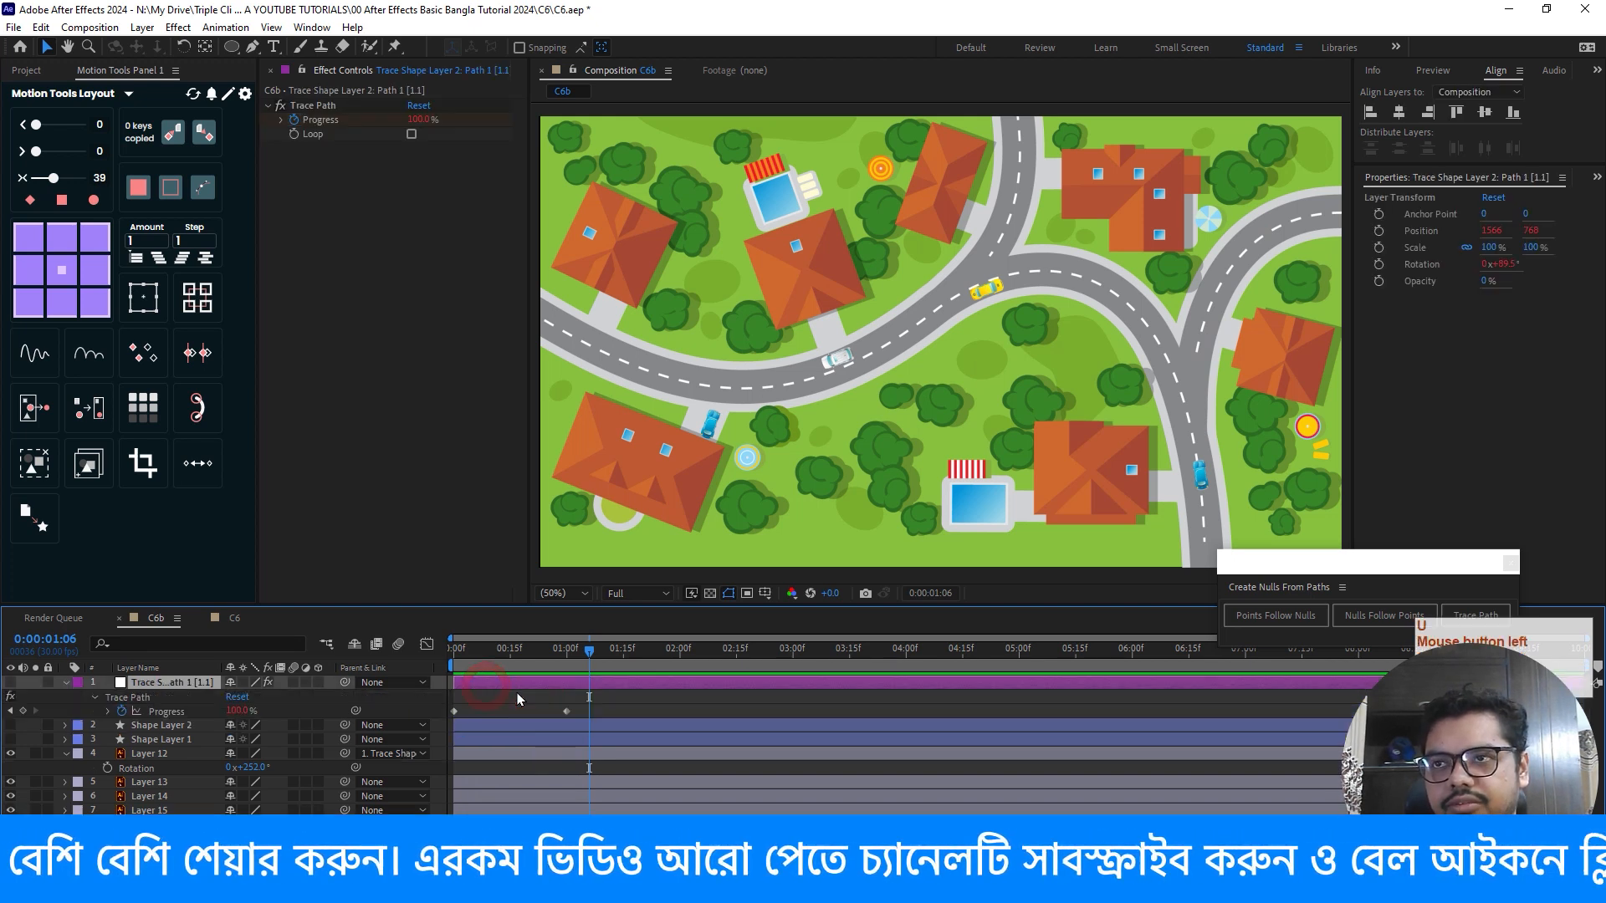
pyautogui.moveTo(566, 711); pyautogui.dragTo(811, 711)
# - Preview the slower car animation from 0:00 and scrub back near the ending keyframe
pyautogui.moveTo(589, 658); pyautogui.dragTo(51, 648)
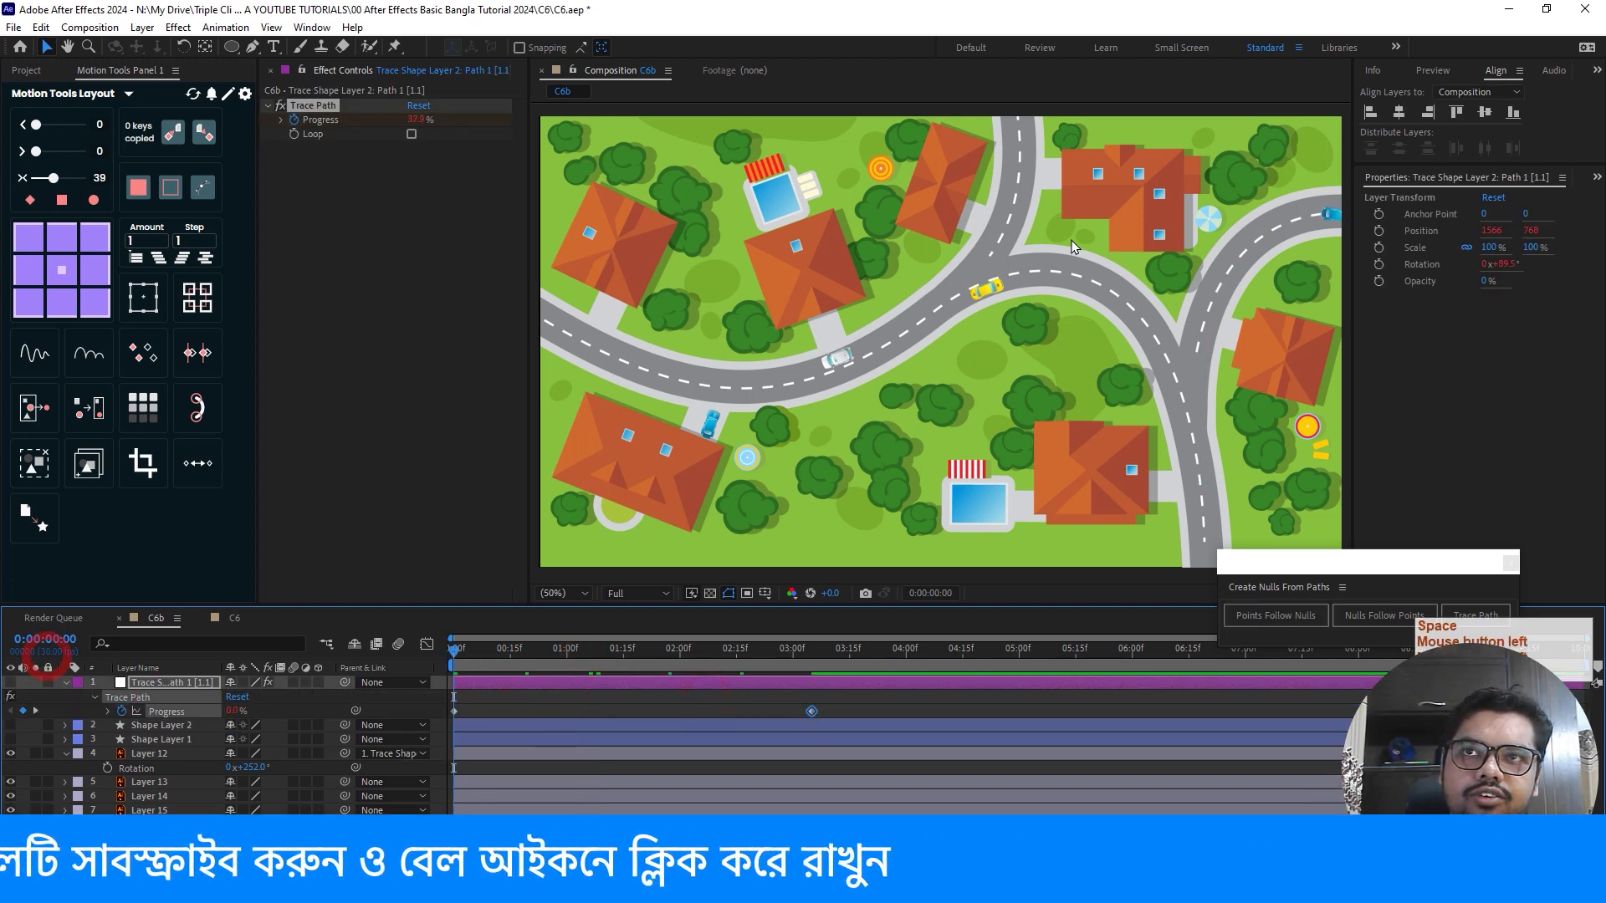
pyautogui.press('space')
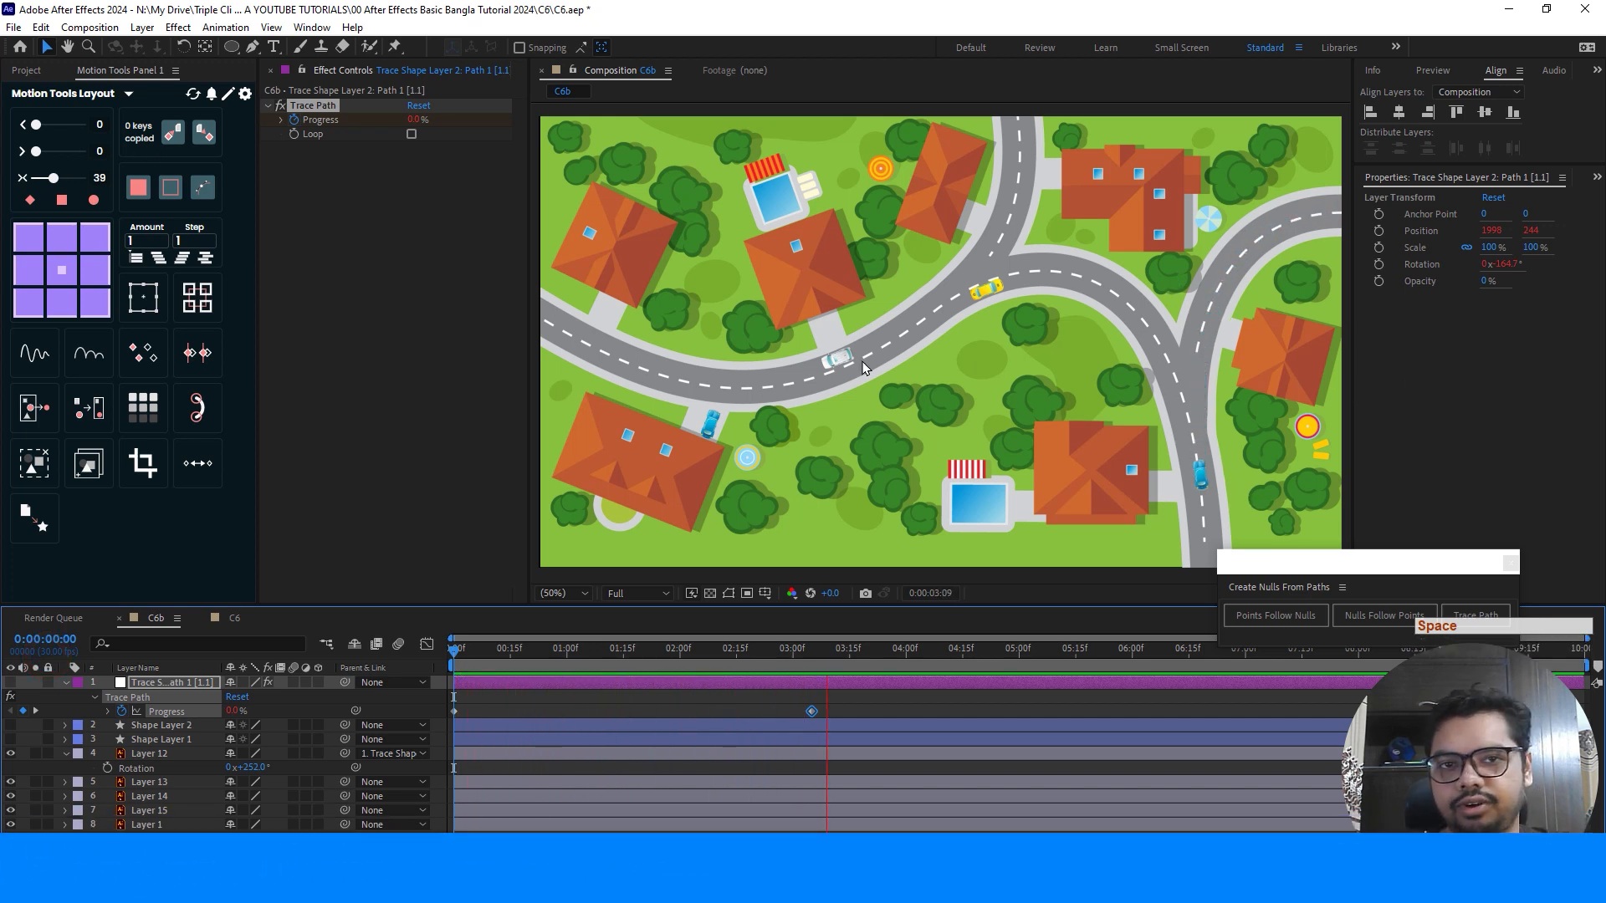
pyautogui.press('space')
pyautogui.moveTo(870, 649); pyautogui.dragTo(793, 650)
# - Minimize the After Effects and Illustrator windows to show the desktop
pyautogui.click(1505, 8)
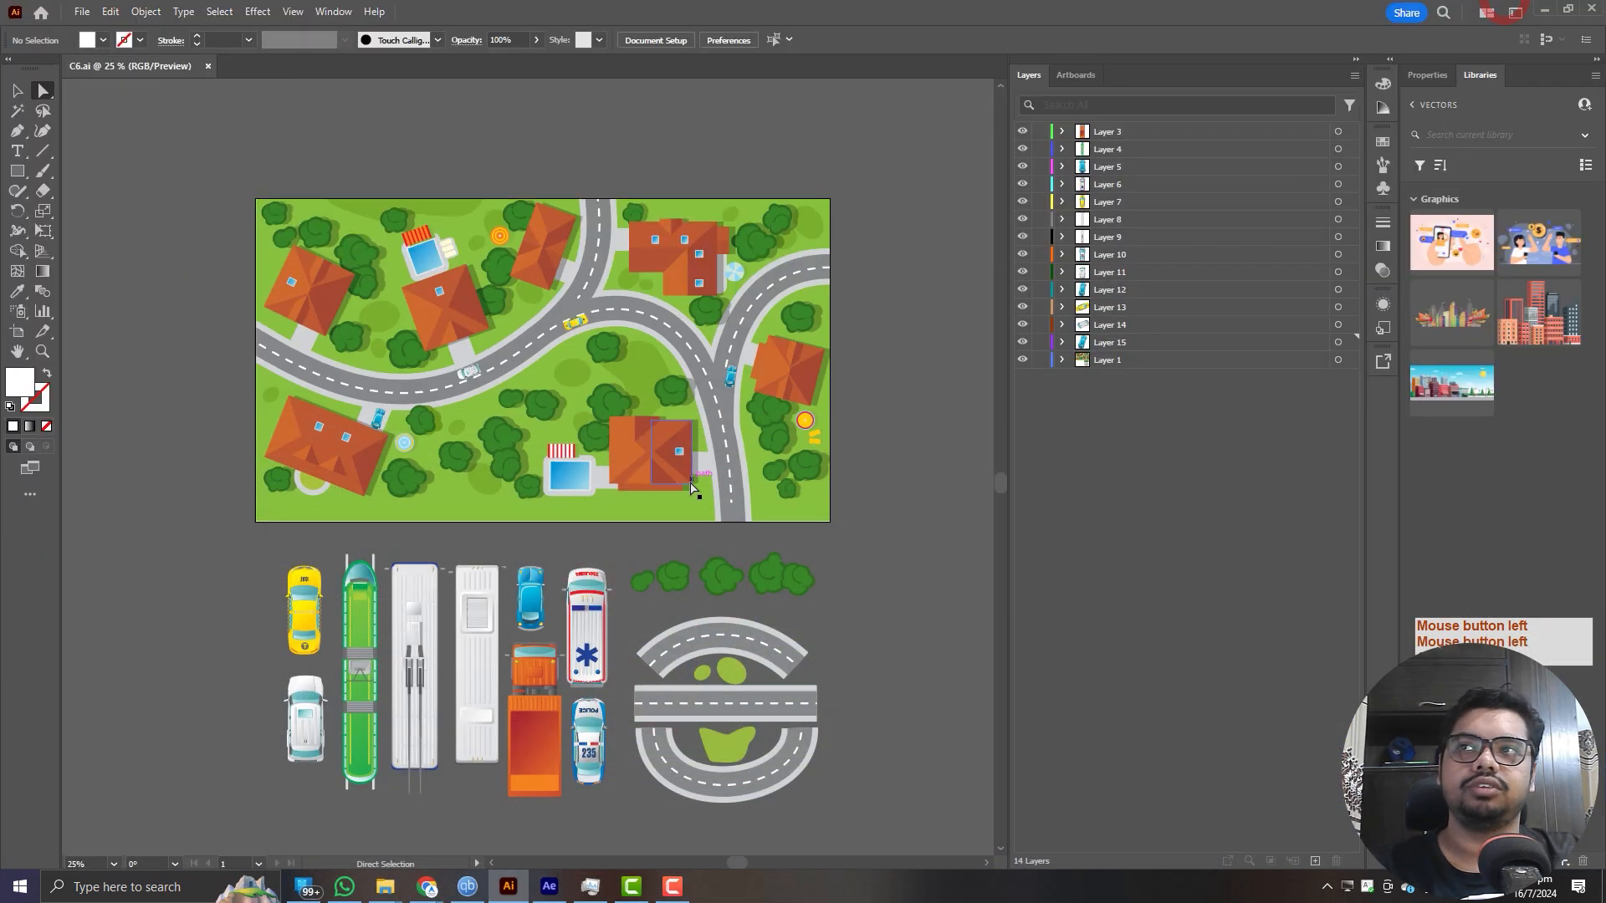
pyautogui.click(1544, 9)
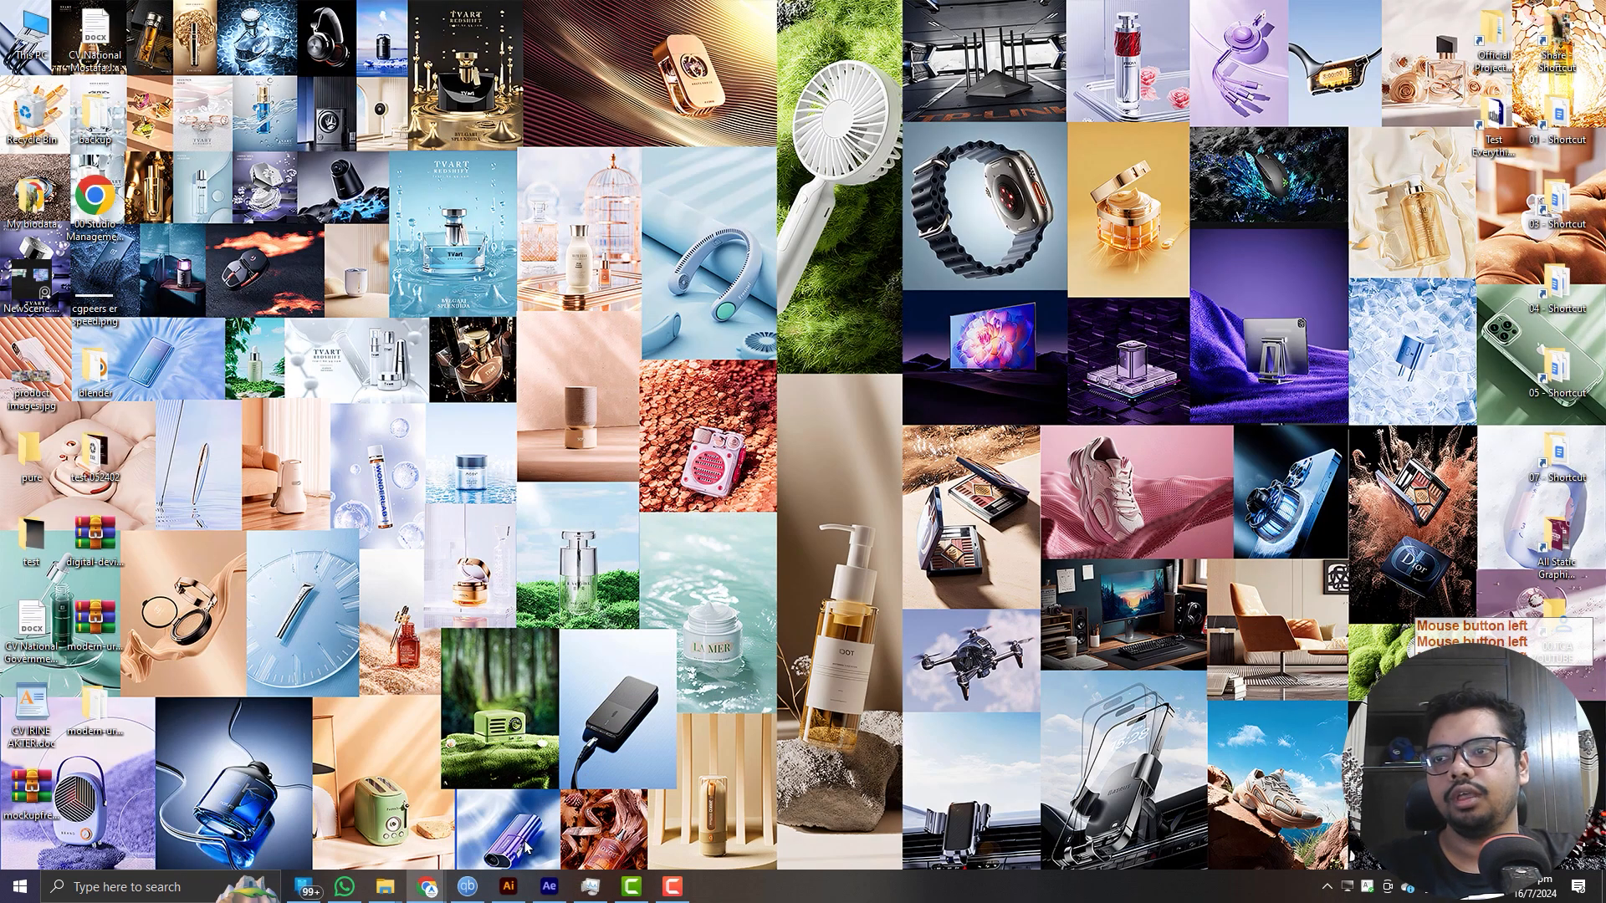